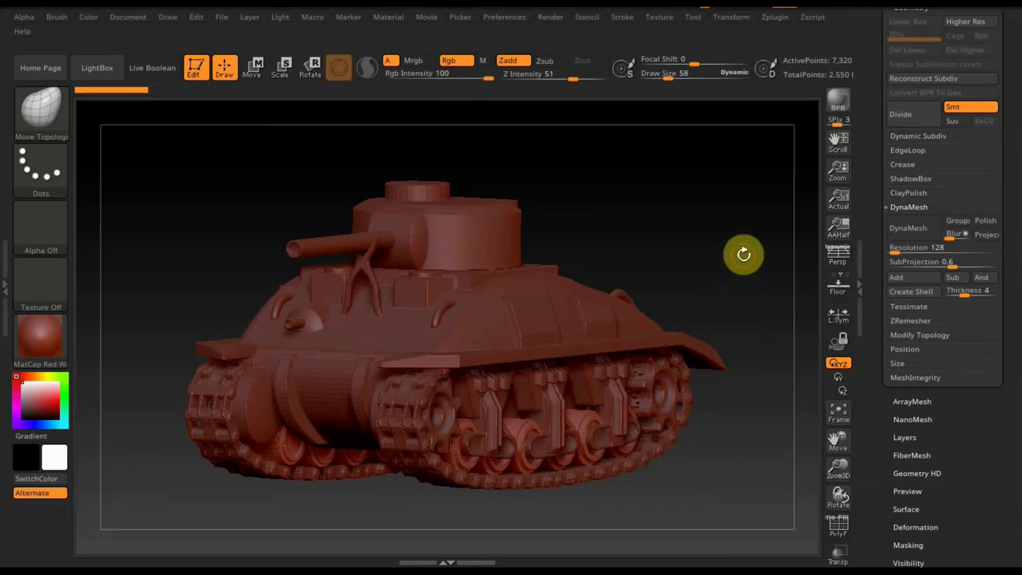
Orbit the tank to a straight side view and bring up the Subtools thumbnail popup.
mouse_move(718, 304)
mouse_down()
mouse_move(708, 287)
mouse_move(757, 299)
mouse_move(726, 270)
mouse_up()
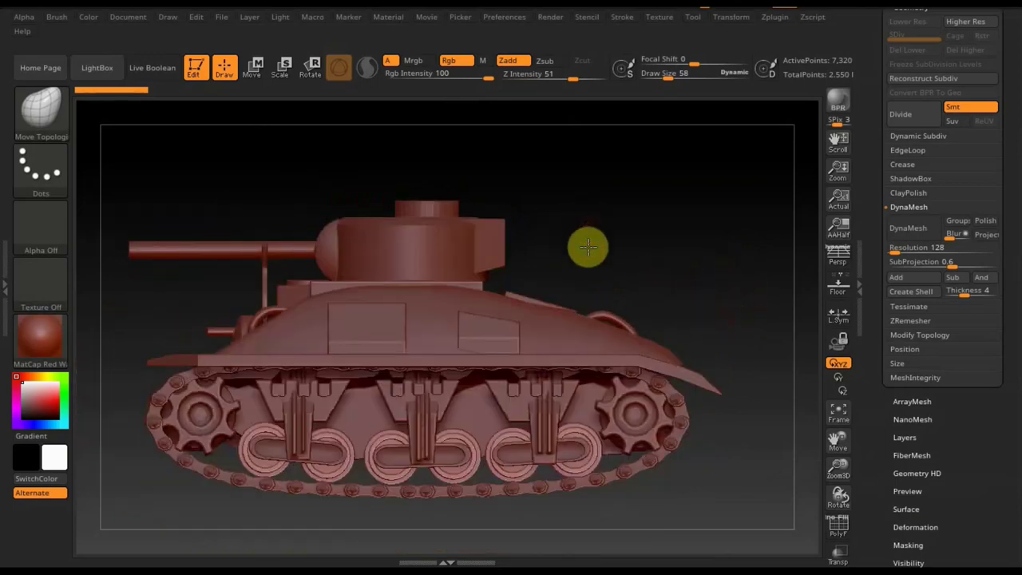
mouse_move(589, 244)
mouse_down()
mouse_move(587, 280)
mouse_move(524, 247)
mouse_up()
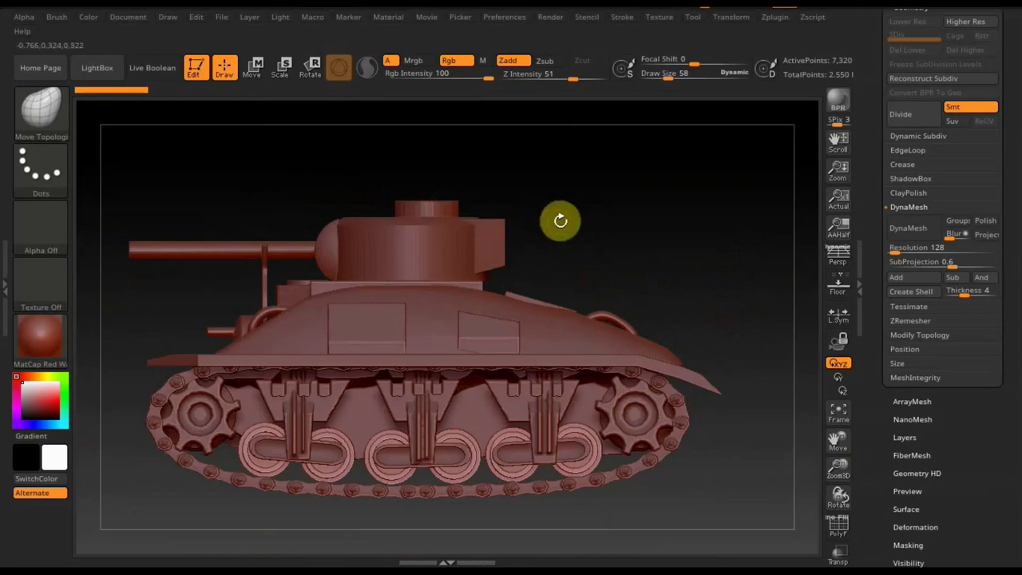
key(n)
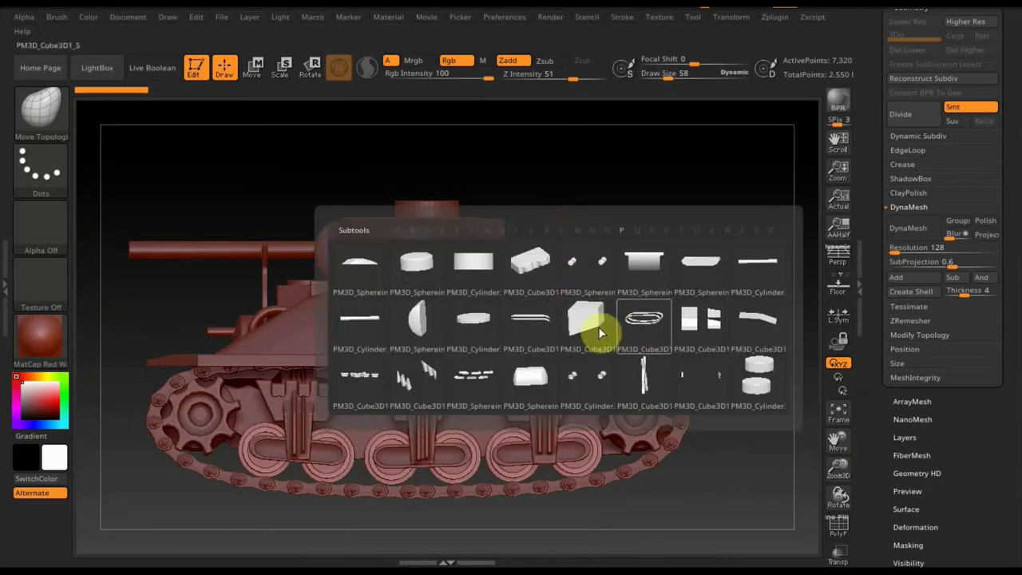
Make PM3D_Cylinder3D1_1 the active subtool and turn on Transp to ghost the rest of the tank.
click(409, 266)
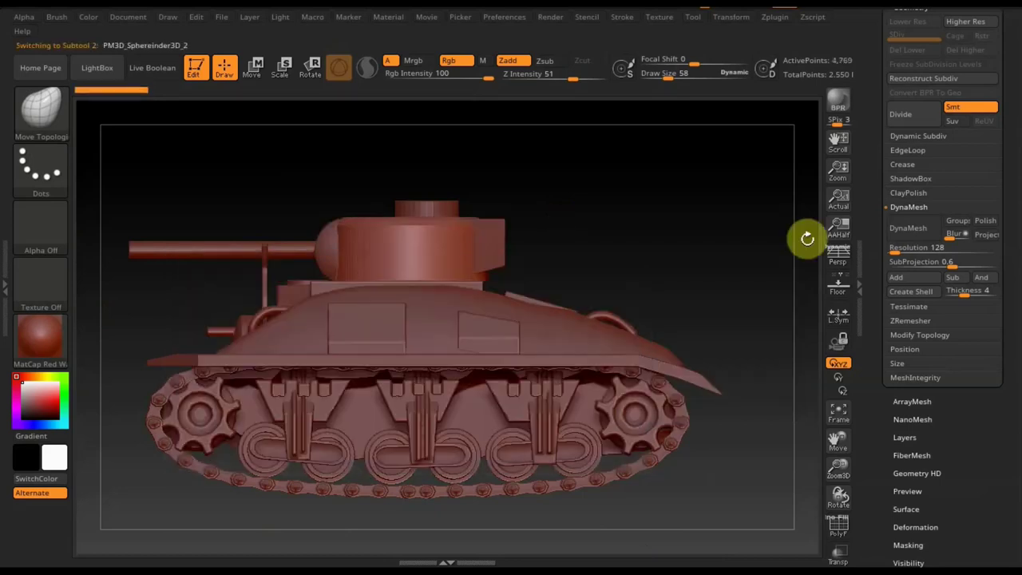
key(n)
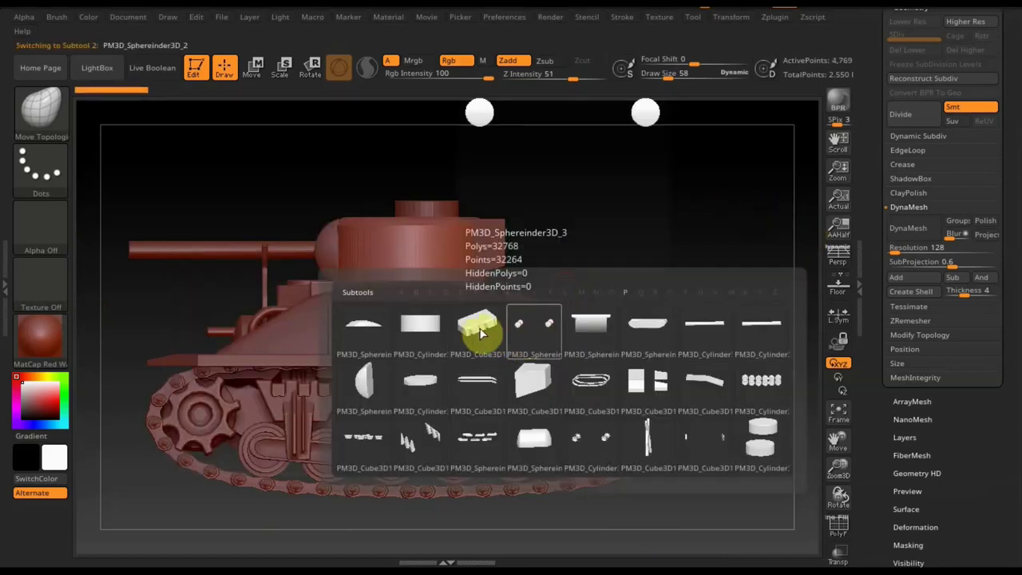
mouse_move(420, 325)
click(477, 332)
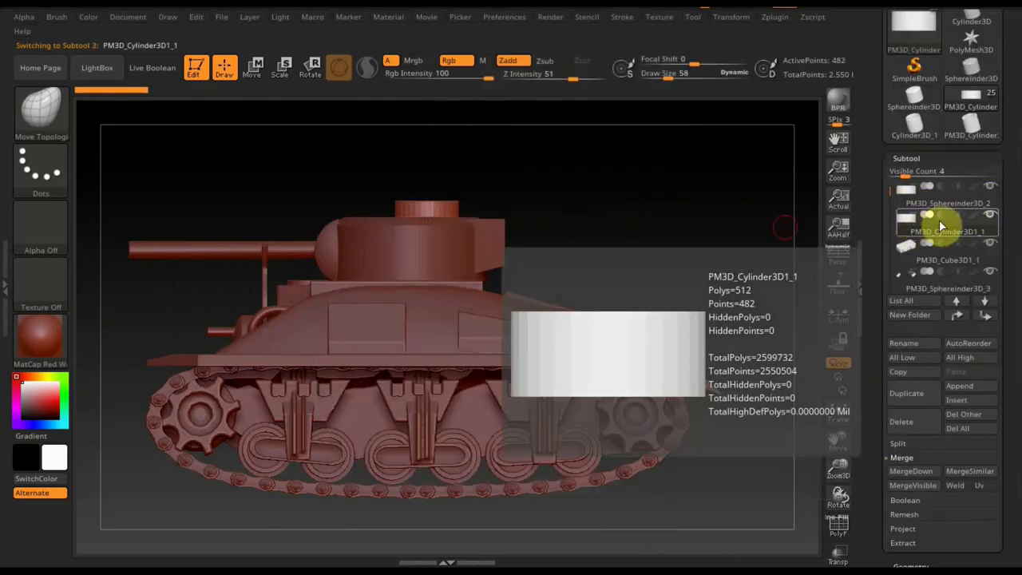
click(836, 556)
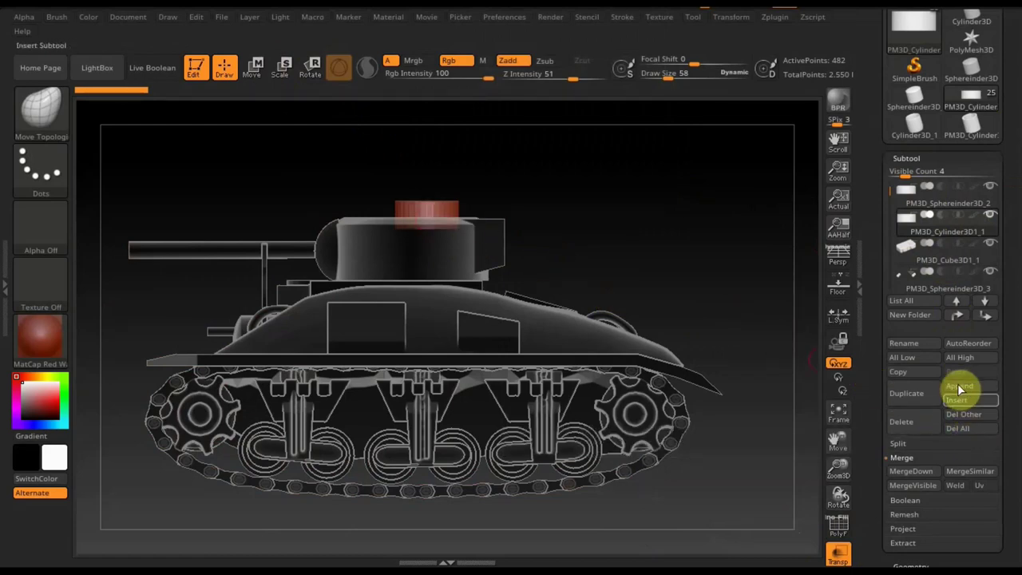
Duplicate the turret-top cylinder PM3D_Cylinder3D1_1 and reselect the original.
click(912, 424)
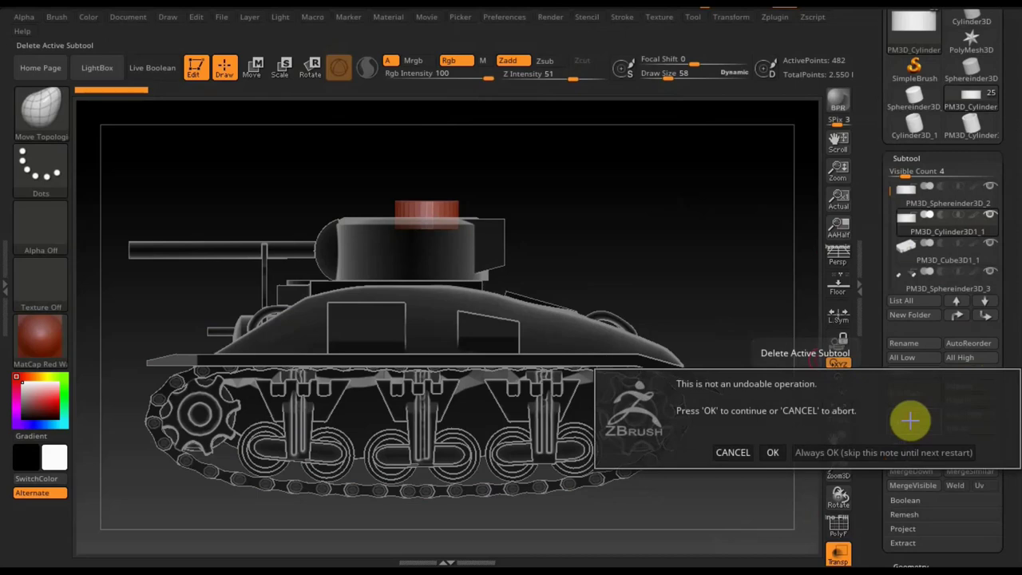
click(732, 452)
click(913, 405)
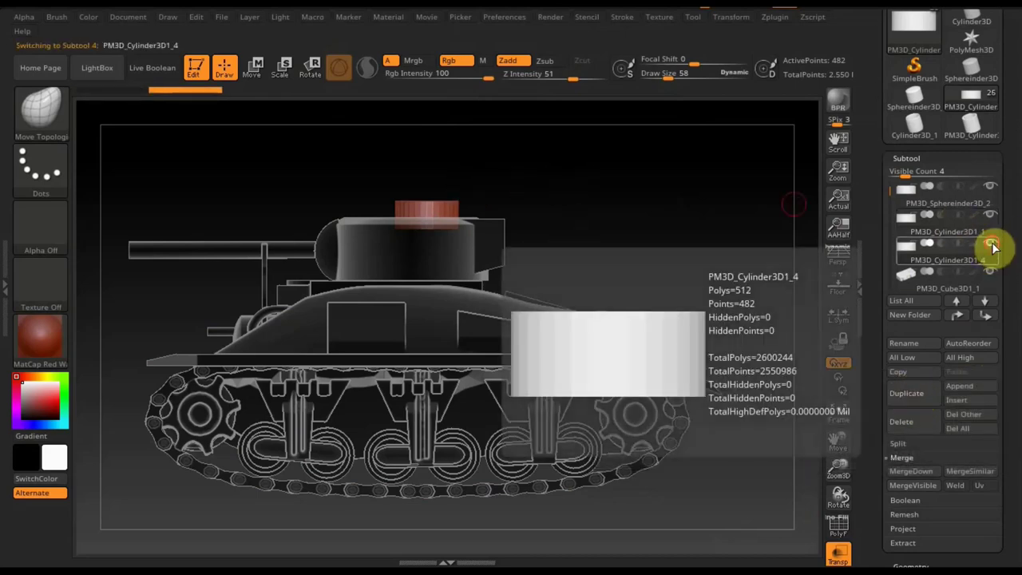
click(926, 231)
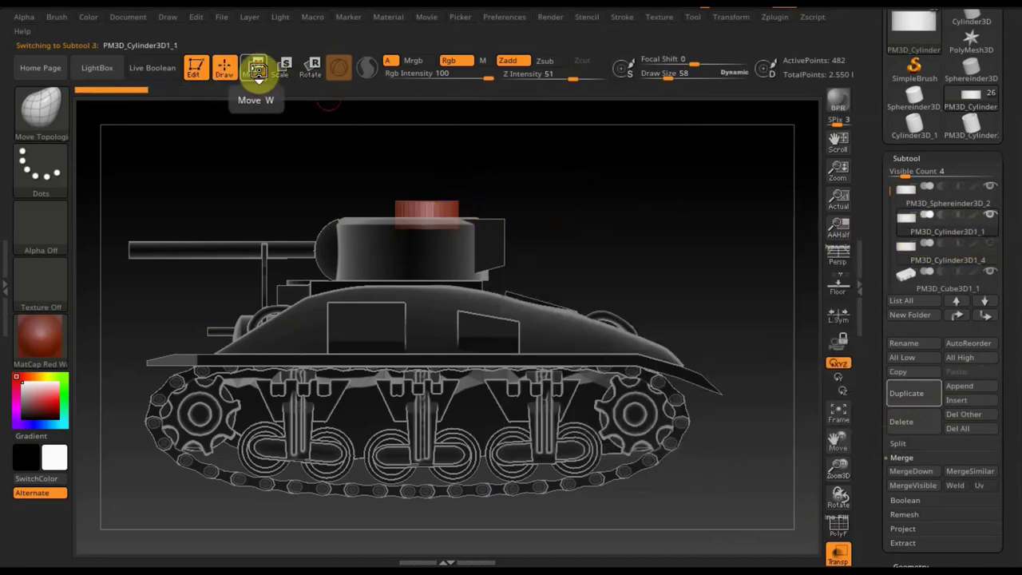
Stretch the cylinder taller with the Move gizmo, then select the PM3D_Sphereinder3D_2 turret body.
click(253, 69)
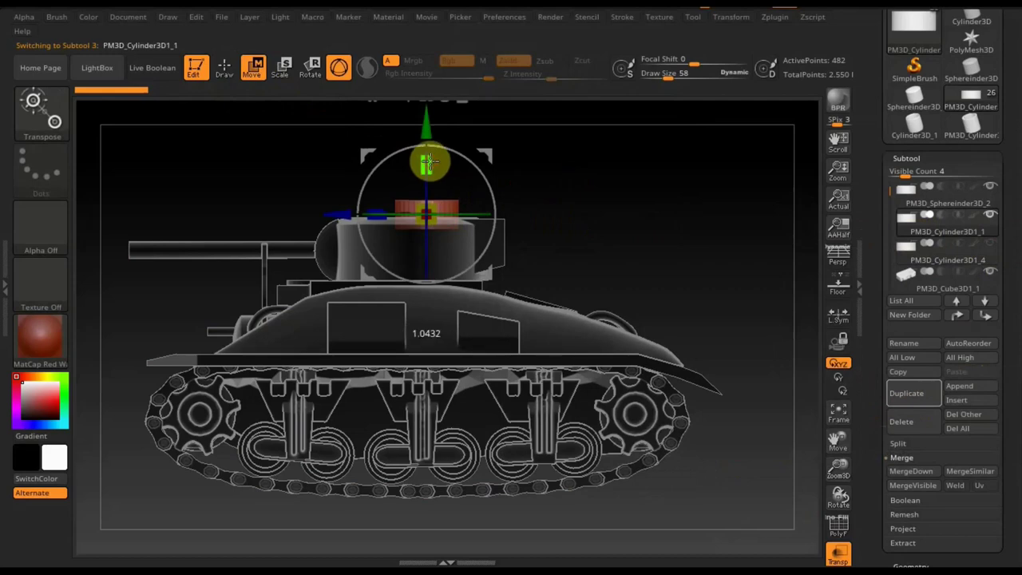
mouse_move(429, 162)
mouse_down()
mouse_move(429, 114)
mouse_move(428, 134)
mouse_up()
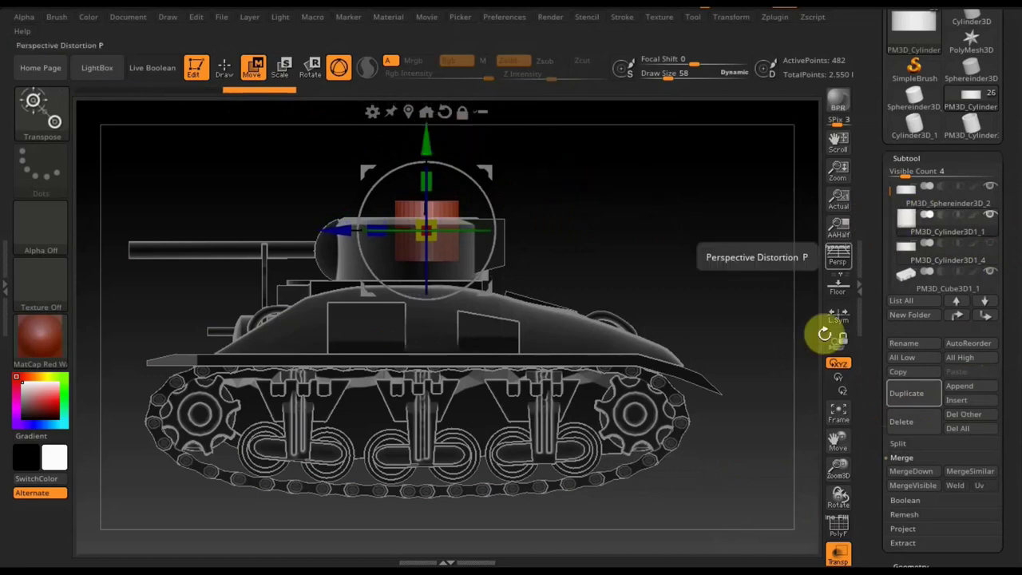
click(842, 529)
click(843, 528)
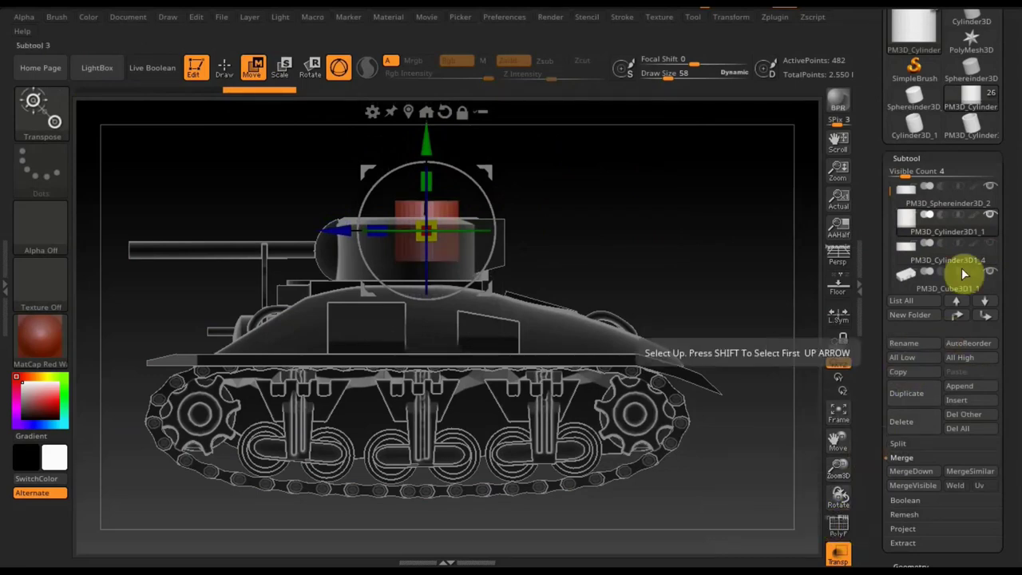
click(914, 198)
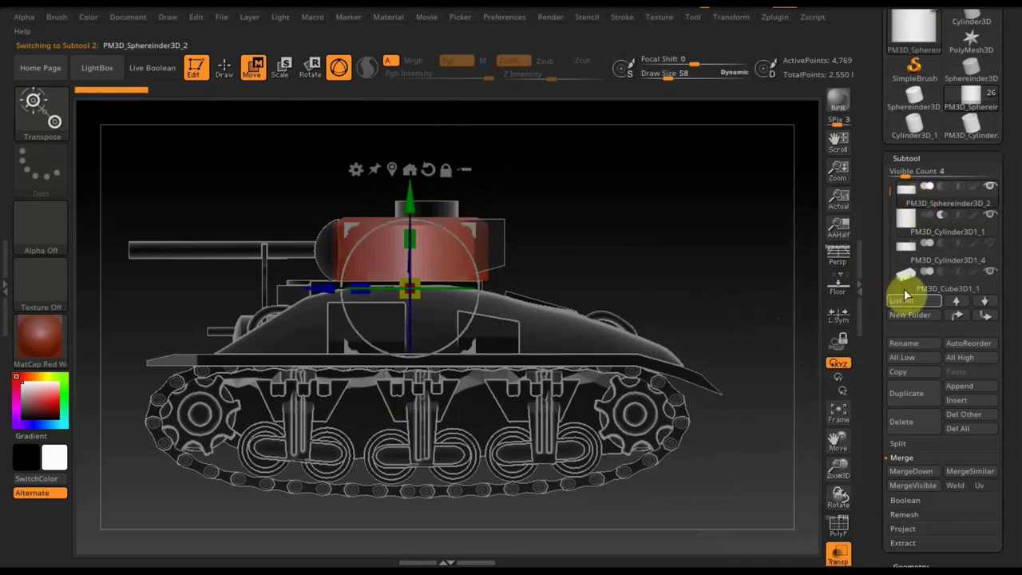
MergeDown the cylinder into the turret body and DynaMesh the combined piece at resolution 128.
click(927, 477)
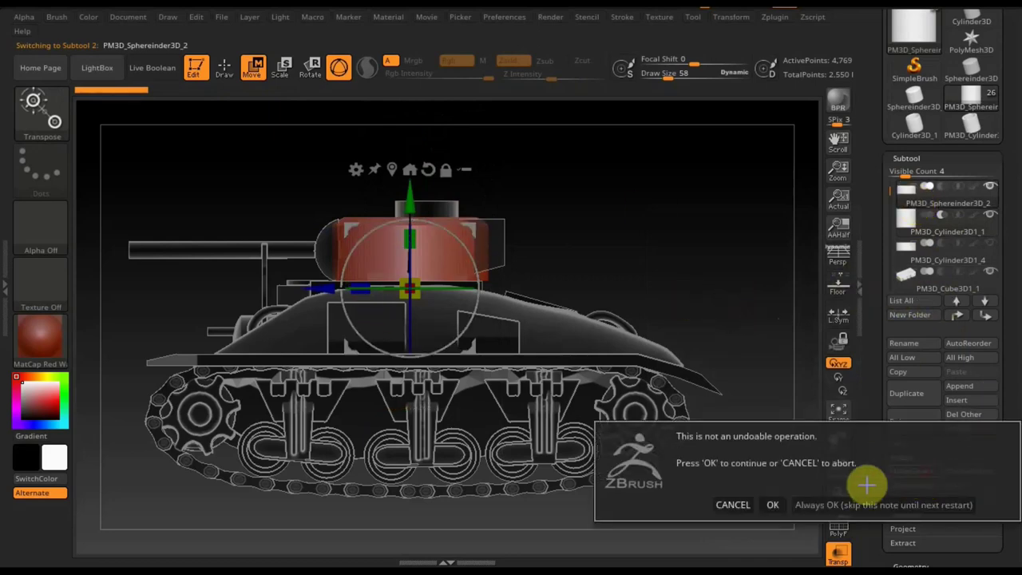
click(773, 502)
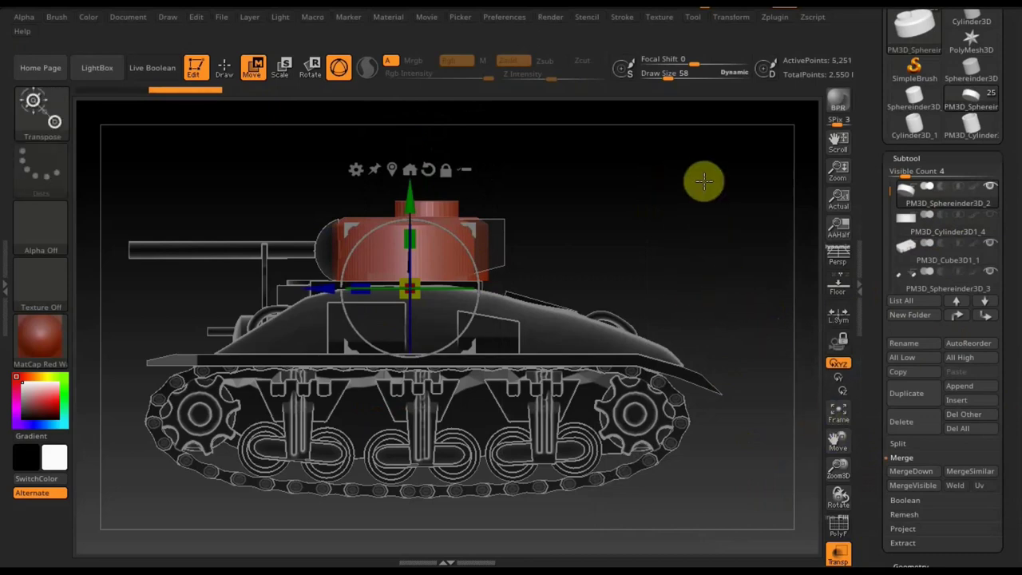
key(ctrl)
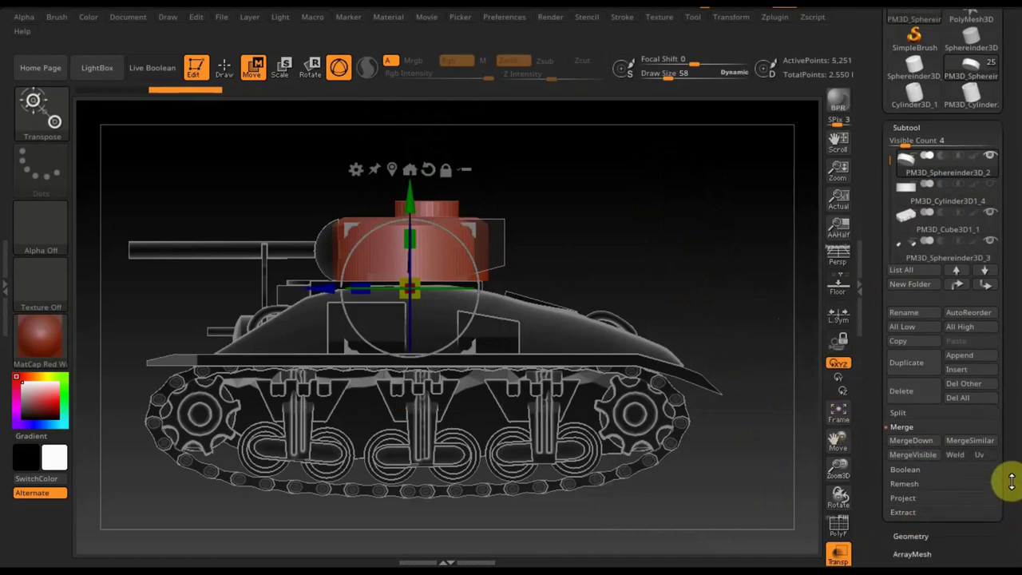
scroll(1004, 487, down, 3)
click(911, 463)
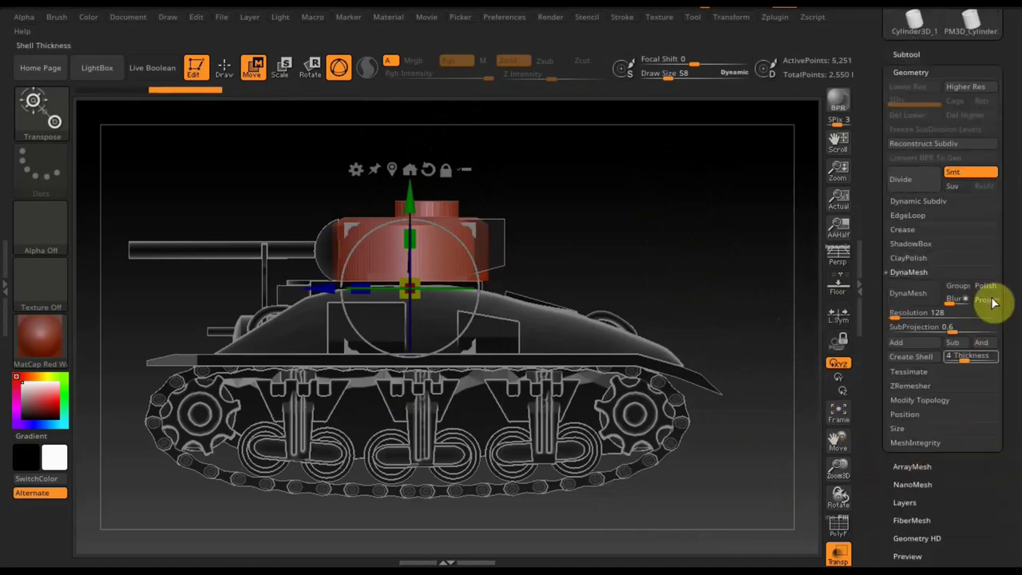
click(908, 295)
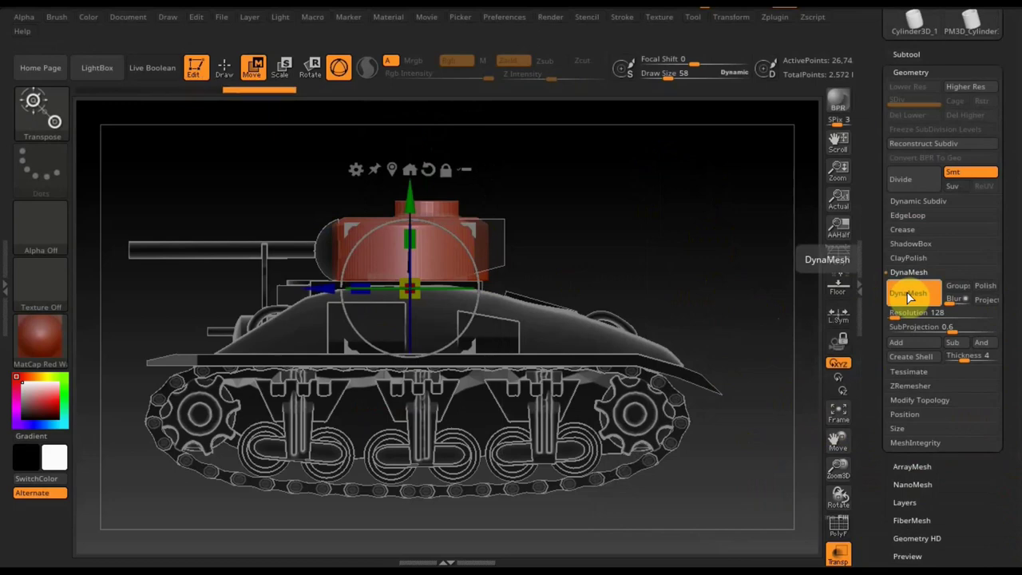
Turn off PolyF and Transp and snap to a top view showing the turret's circular hatch recess.
mouse_move(668, 326)
mouse_down()
mouse_move(663, 354)
mouse_move(691, 298)
mouse_up()
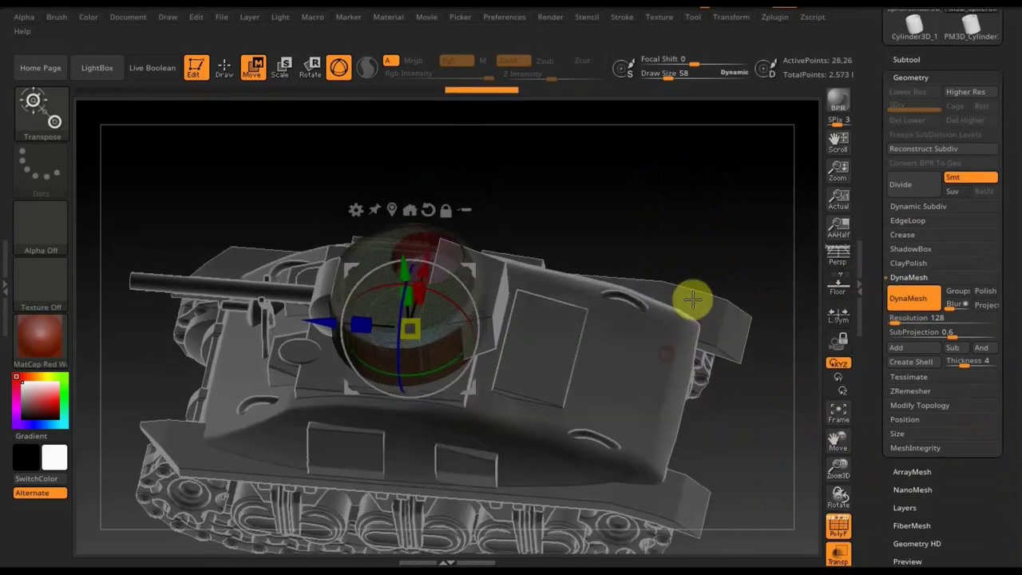
click(840, 522)
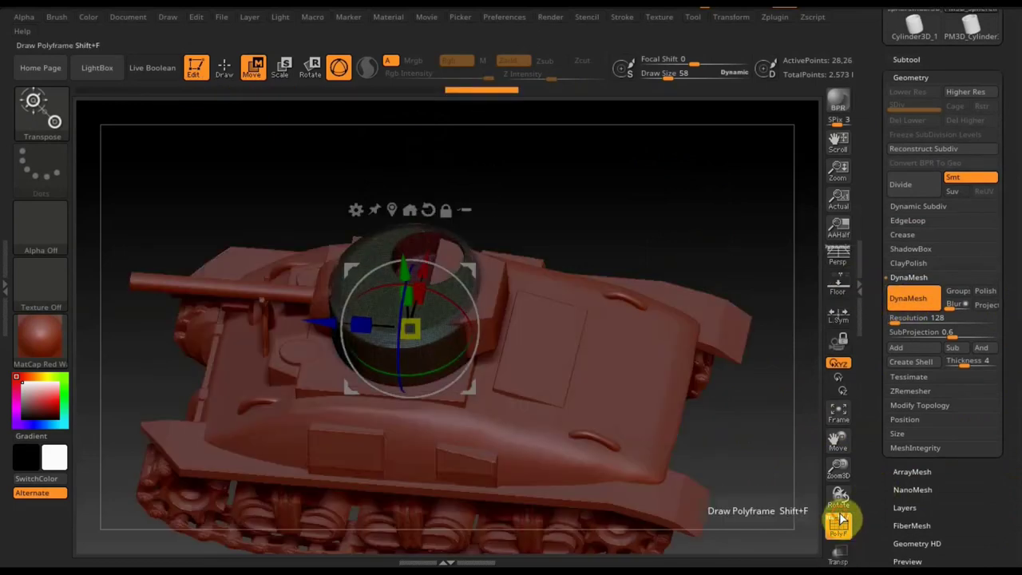
click(840, 519)
shift+drag(716, 222, 718, 227)
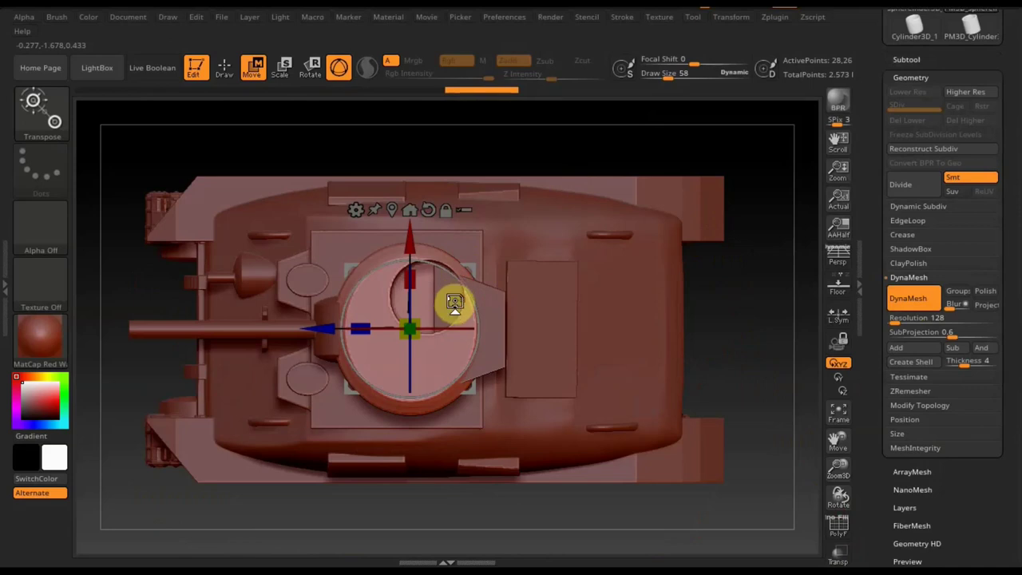
Select PM3D_Cube3D1_3 and move it six places up the subtool list.
click(910, 59)
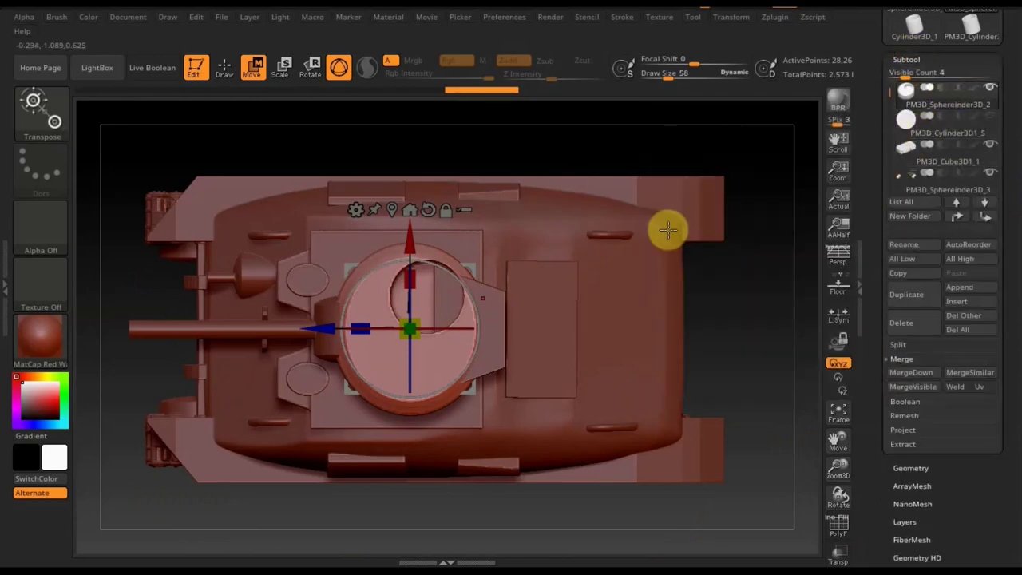
key(n)
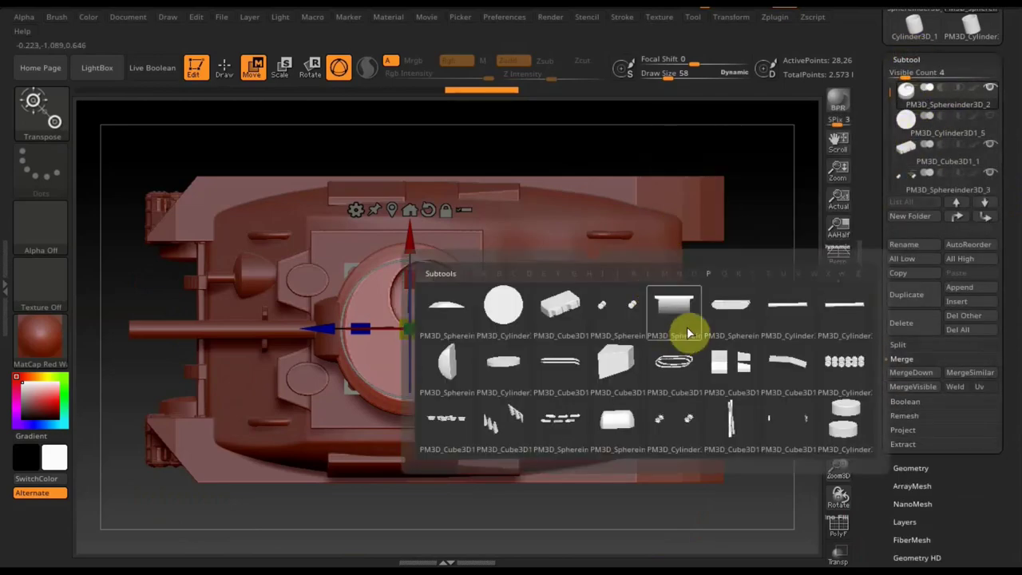
click(617, 363)
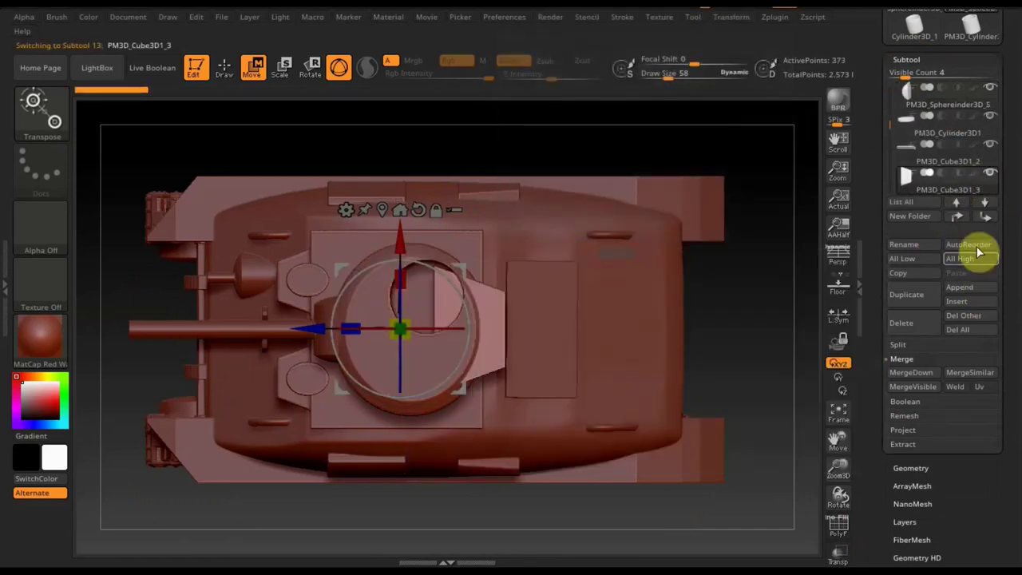
click(961, 222)
click(960, 221)
click(960, 222)
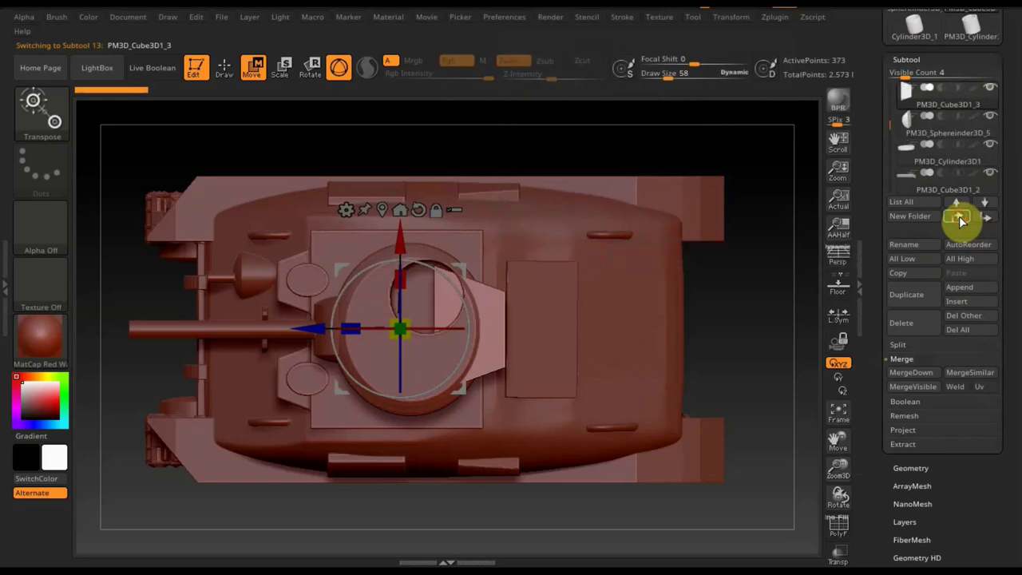
click(961, 221)
click(960, 221)
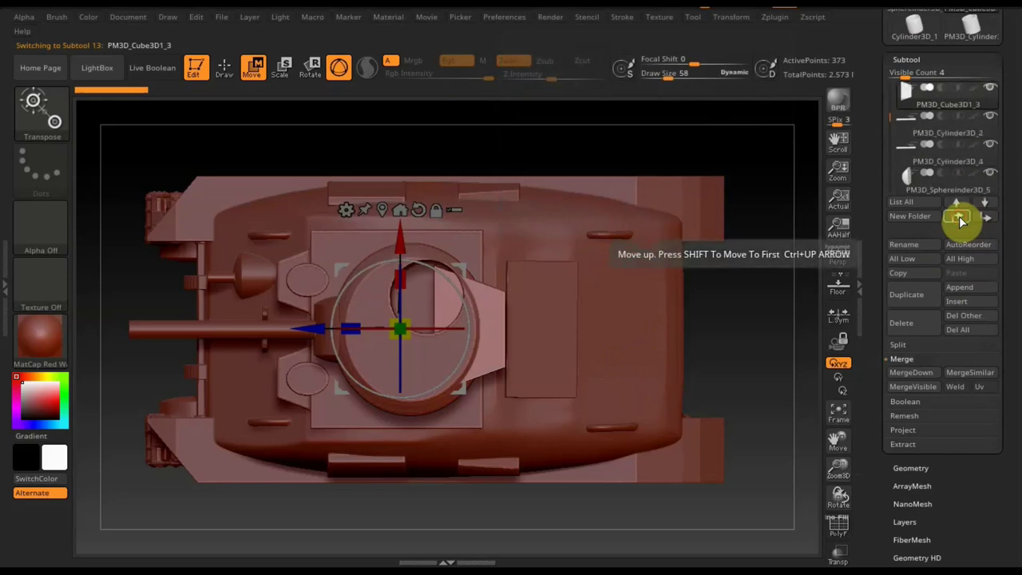
click(960, 221)
click(960, 221)
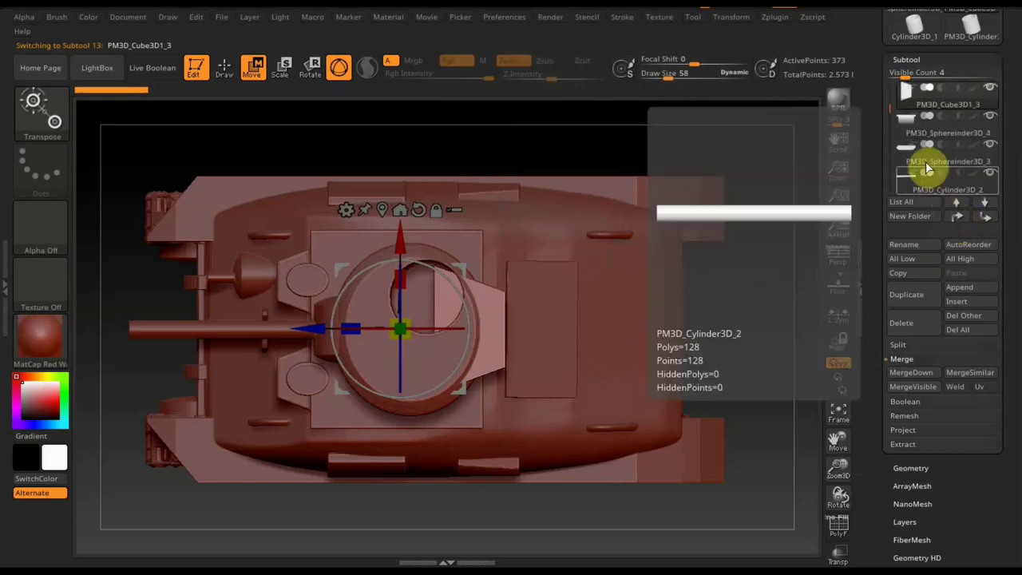
Move the PM3D_Cylinder3D1_5 hatch cylinder up two places and make it active.
click(957, 215)
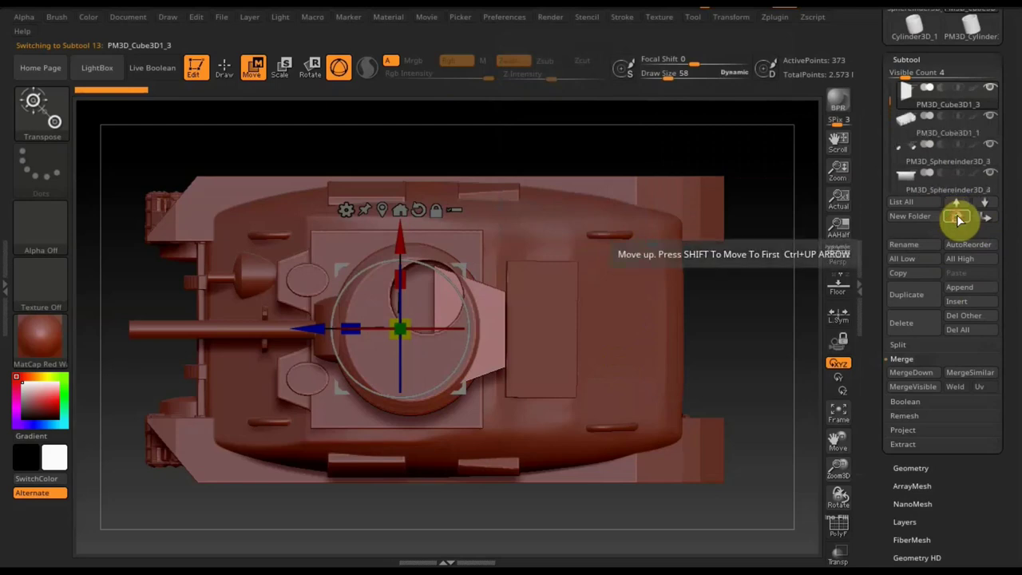
click(957, 215)
mouse_move(910, 126)
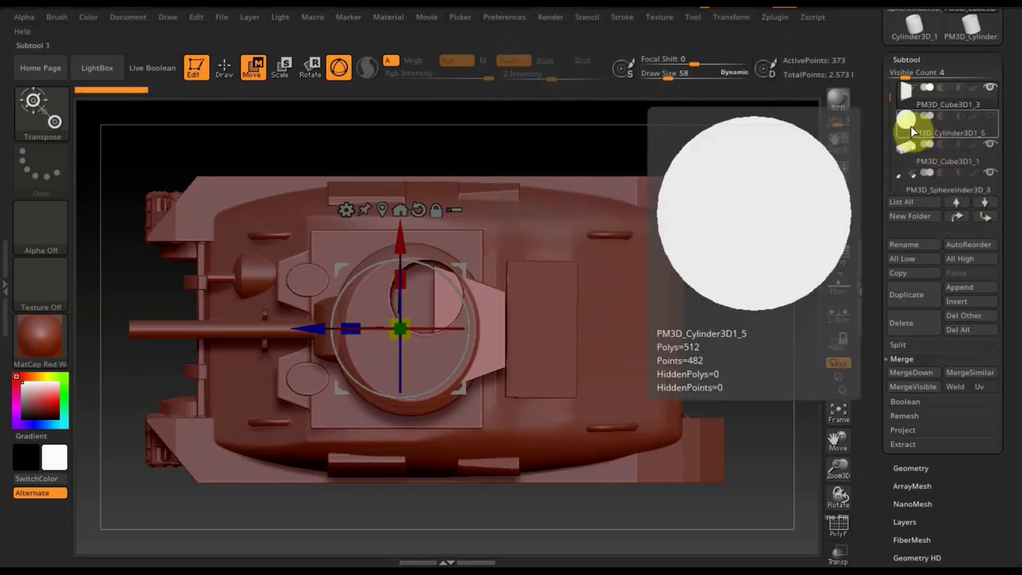
click(910, 125)
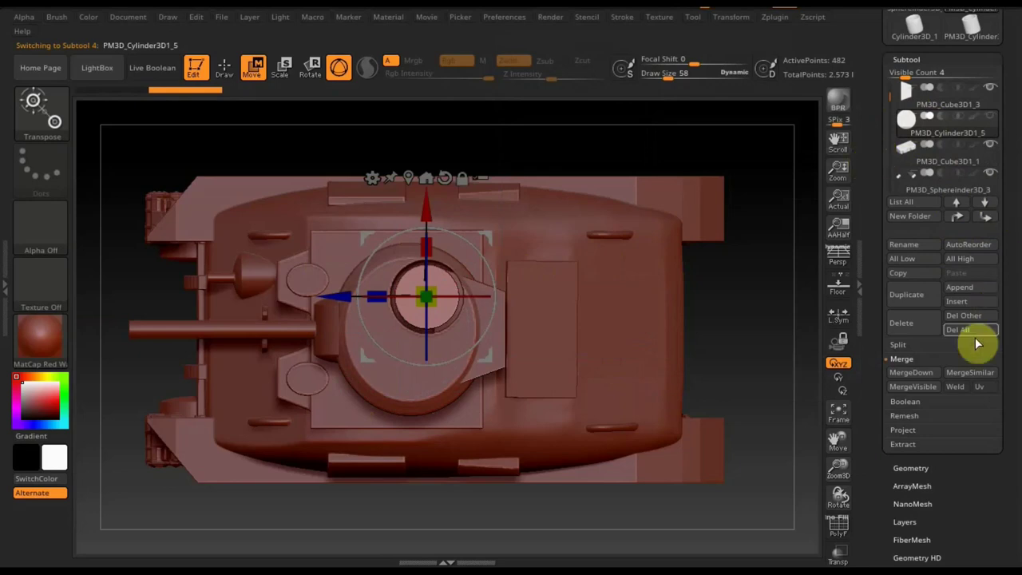
Duplicate PM3D_Cylinder3D1_5, then with Transp on stretch the original into a tall column.
click(908, 296)
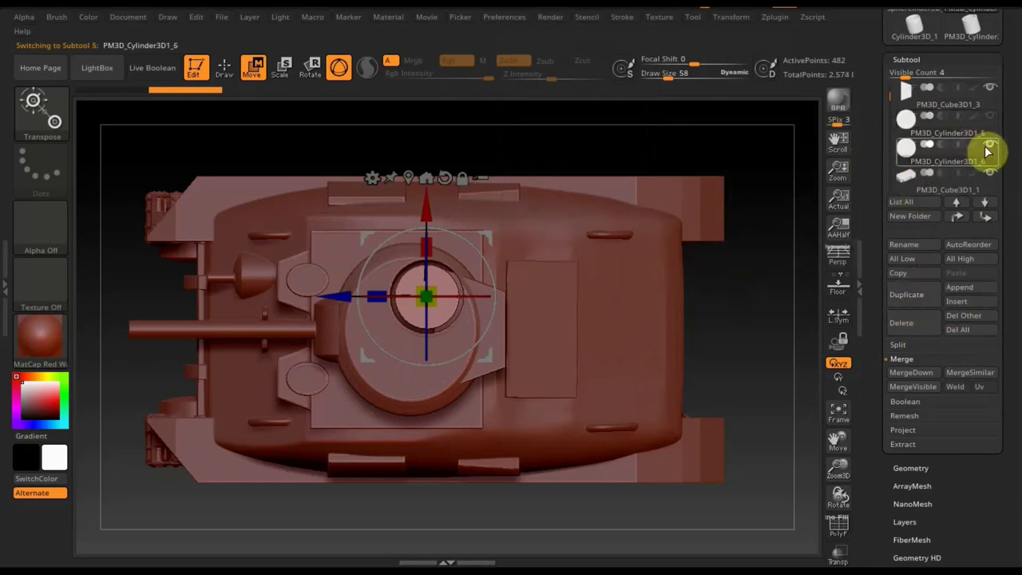
mouse_move(947, 128)
click(910, 128)
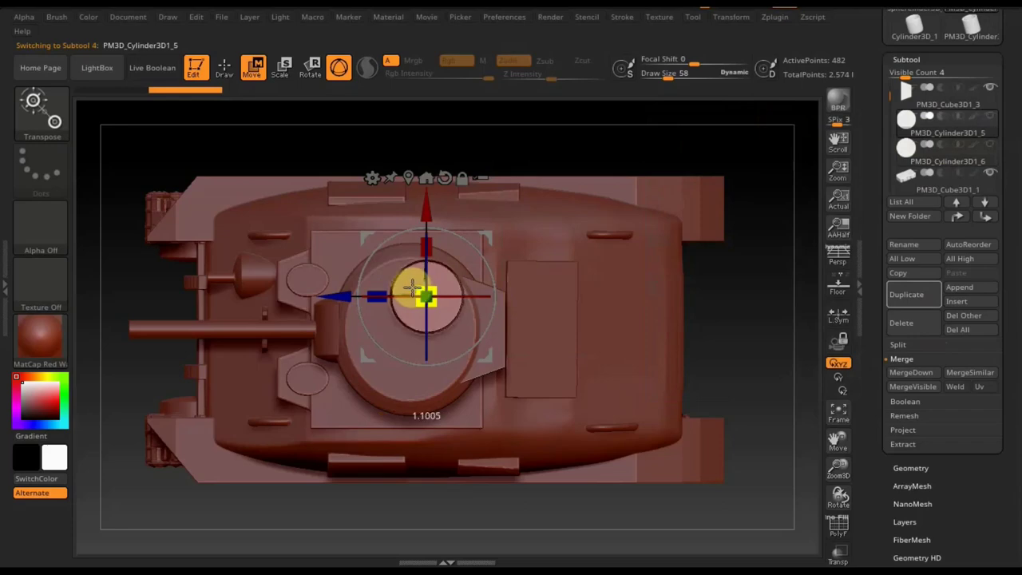
mouse_move(736, 278)
mouse_down()
mouse_move(748, 192)
mouse_move(736, 192)
mouse_move(771, 327)
mouse_up()
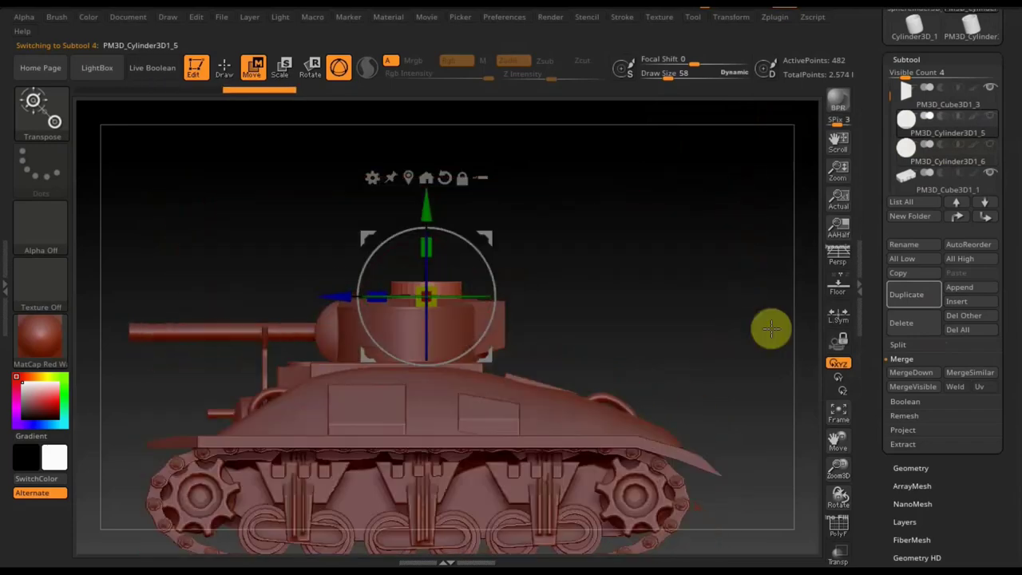
click(839, 556)
mouse_move(427, 245)
mouse_down()
mouse_move(431, 174)
mouse_move(425, 220)
mouse_up()
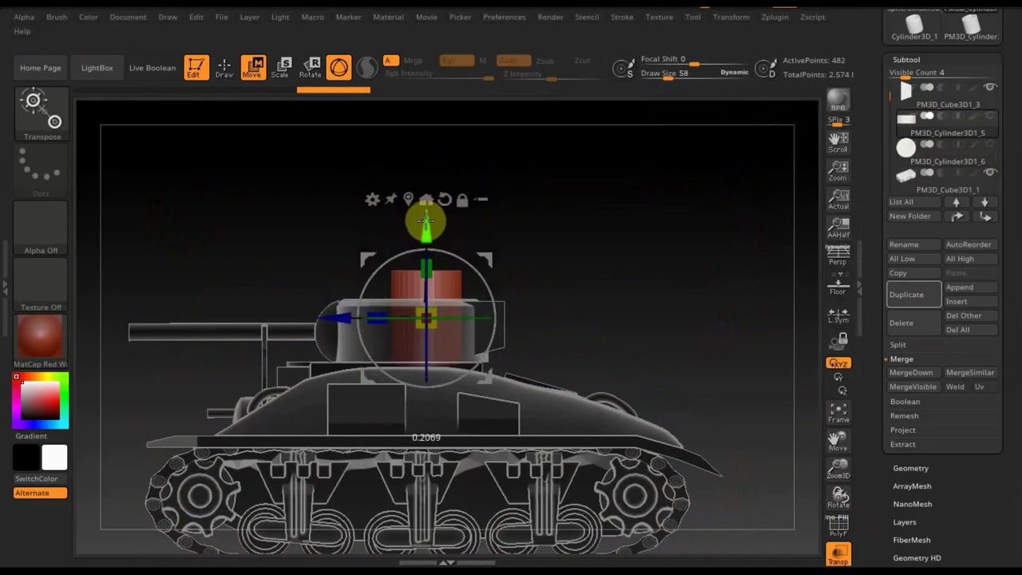
mouse_move(660, 290)
mouse_down()
mouse_move(657, 313)
mouse_move(675, 299)
mouse_up()
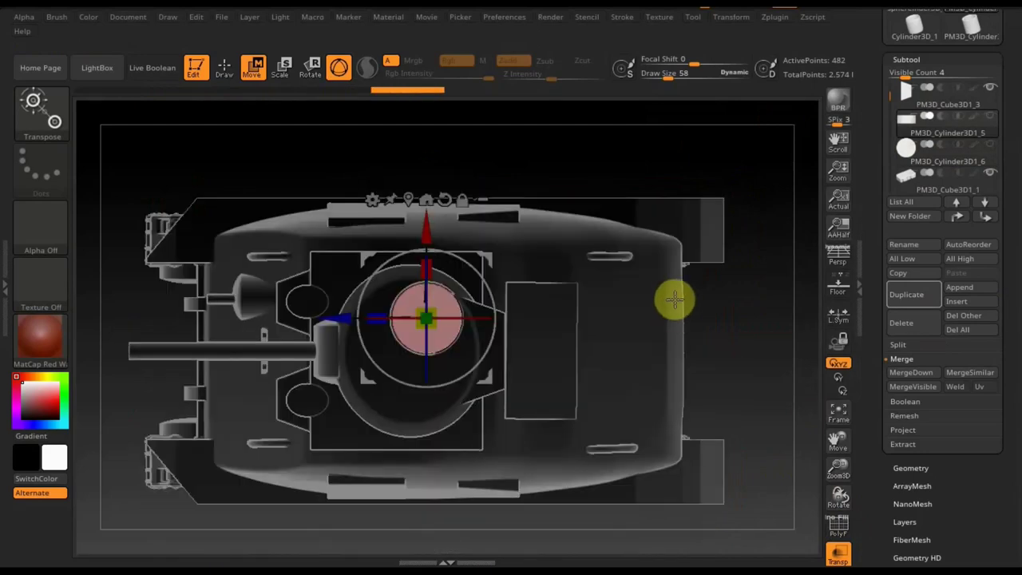
With PolyF on, DynaMesh the stretched hatch cylinder.
click(839, 529)
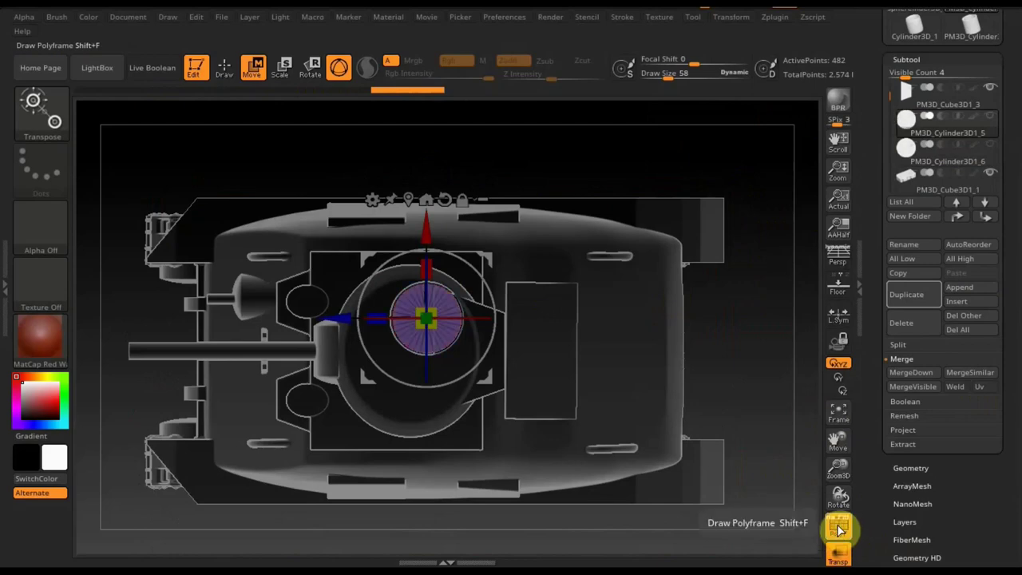
click(920, 469)
click(910, 277)
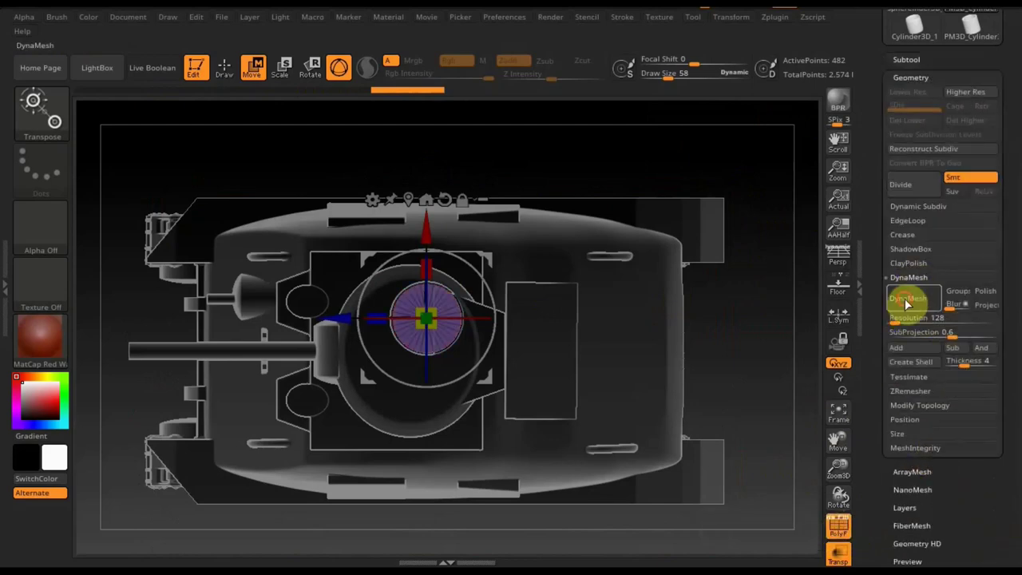
click(905, 299)
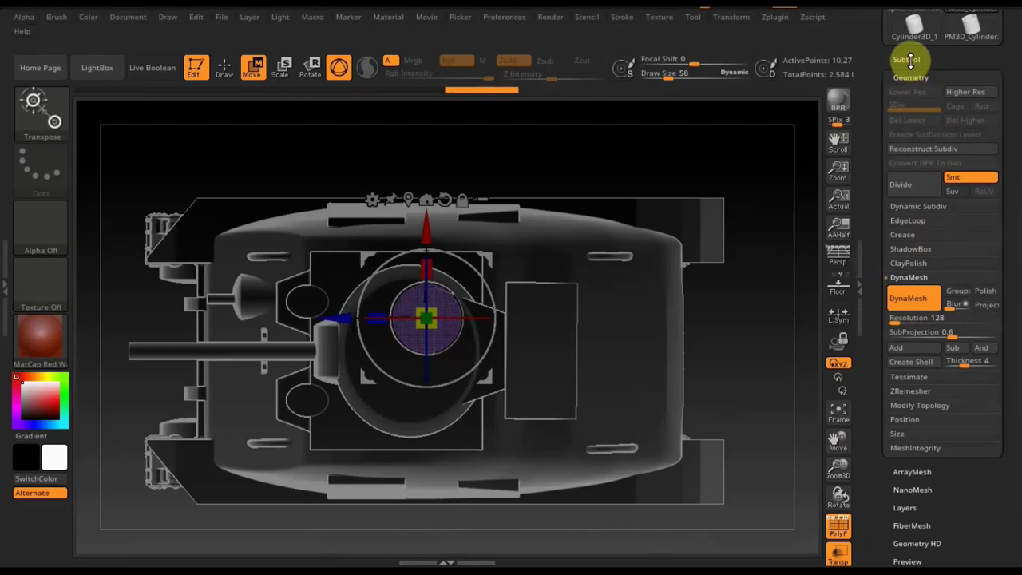
Select the PM3D_Cube3D1_3 hull piece and DynaMesh it as well.
click(907, 60)
click(932, 107)
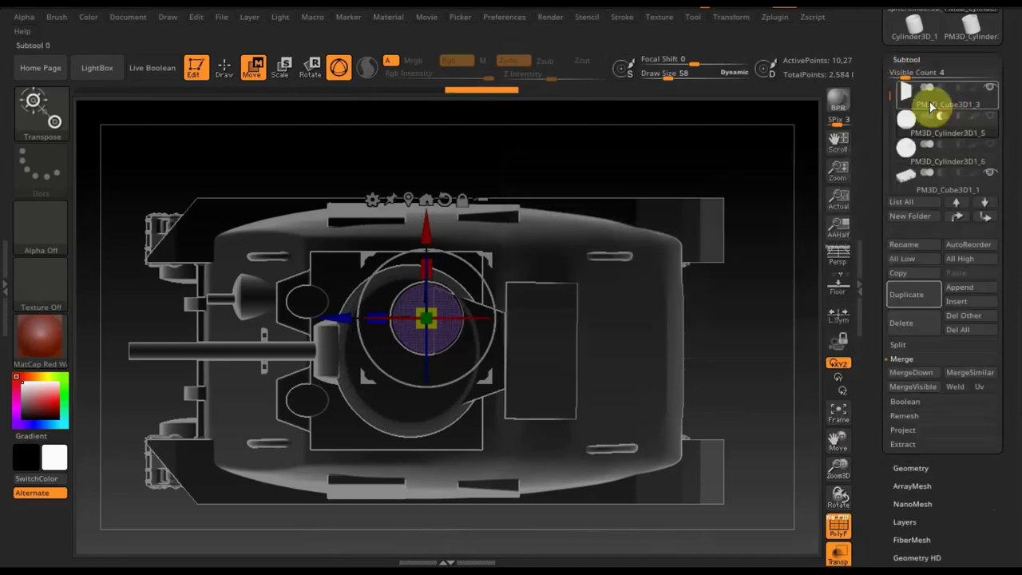
click(918, 372)
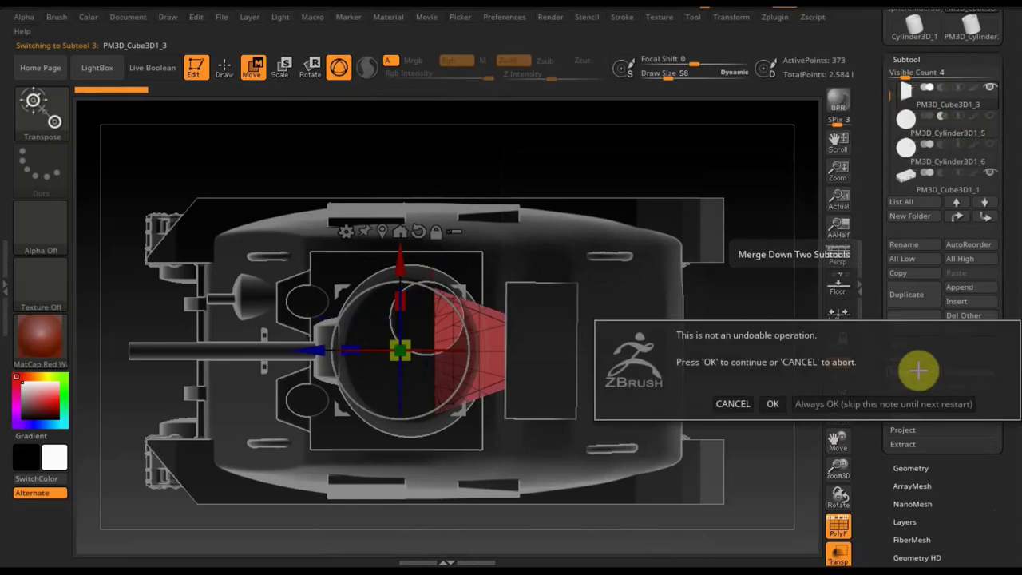
click(728, 404)
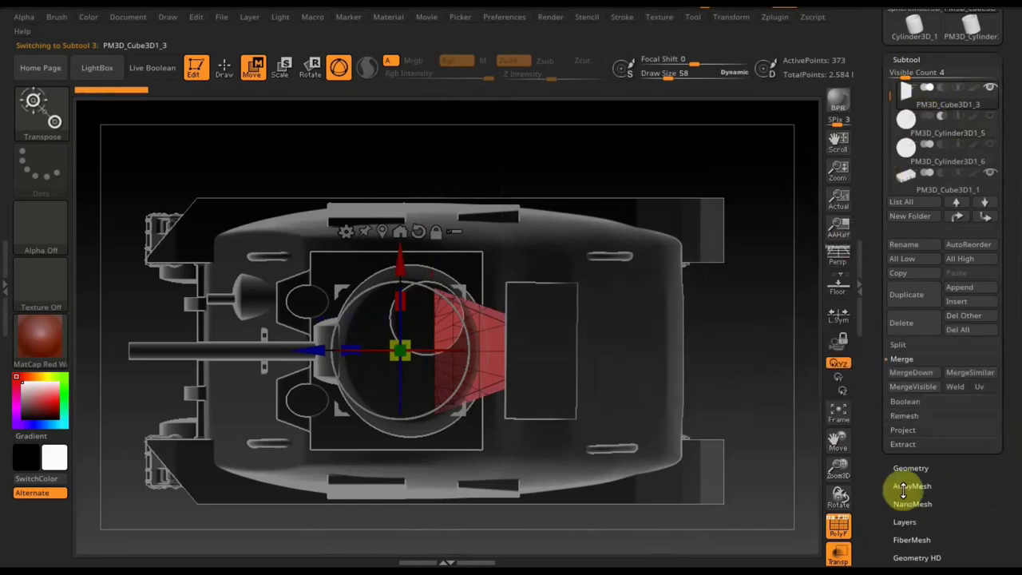
click(911, 468)
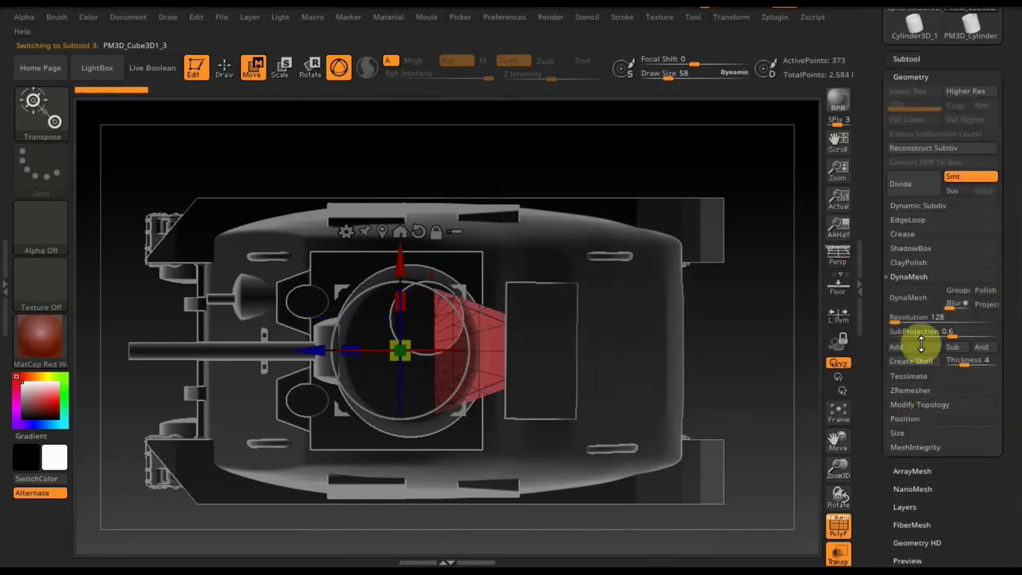
click(914, 297)
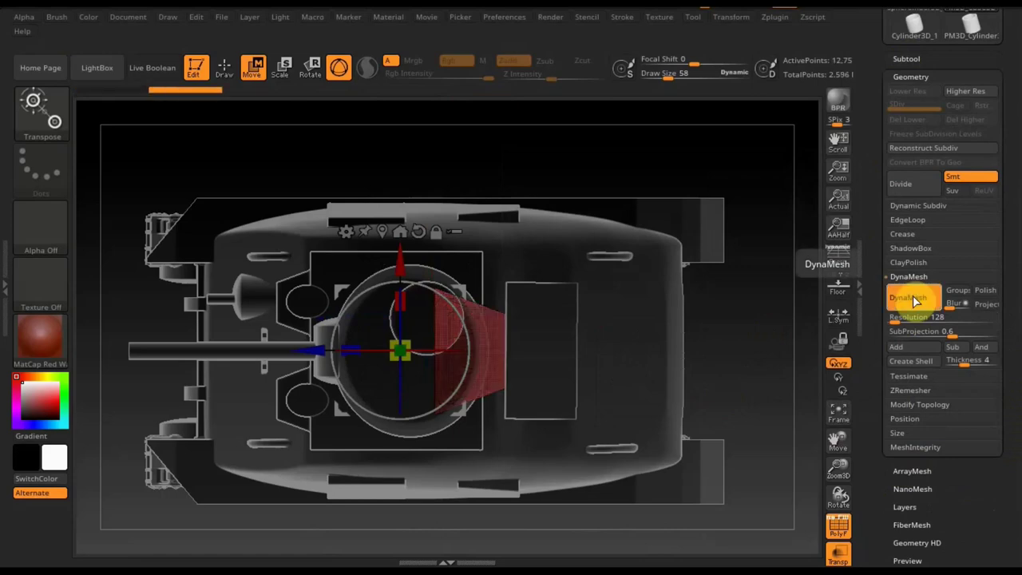
MergeDown the hull piece with the cylinder, then turn off Transp and PolyF.
click(910, 57)
mouse_move(926, 100)
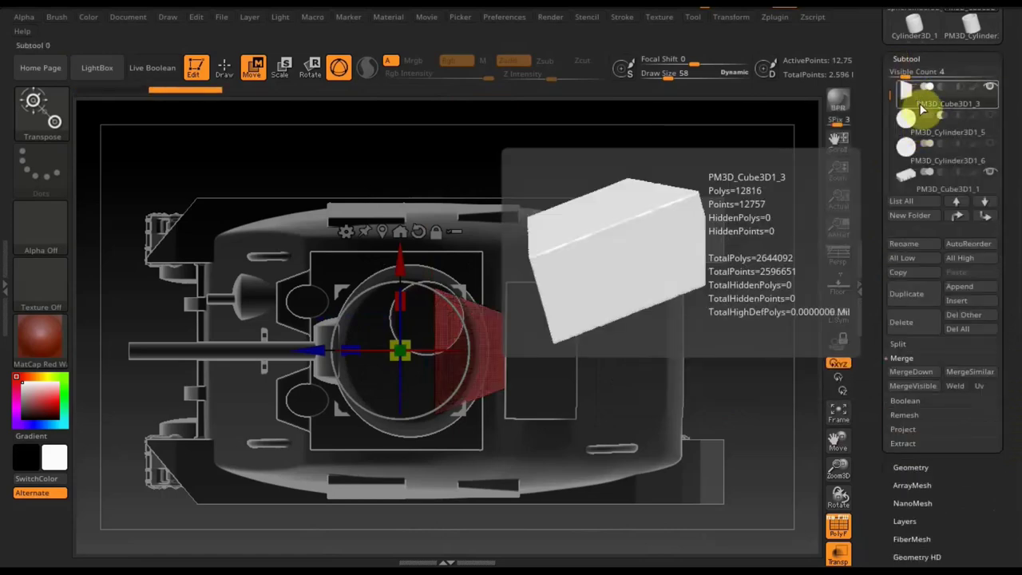
click(914, 372)
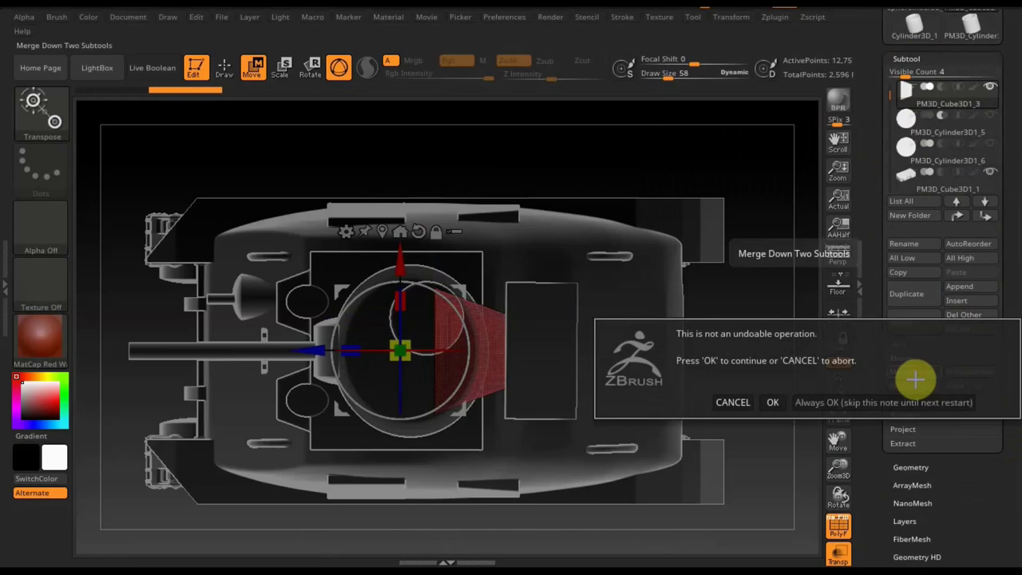
click(772, 402)
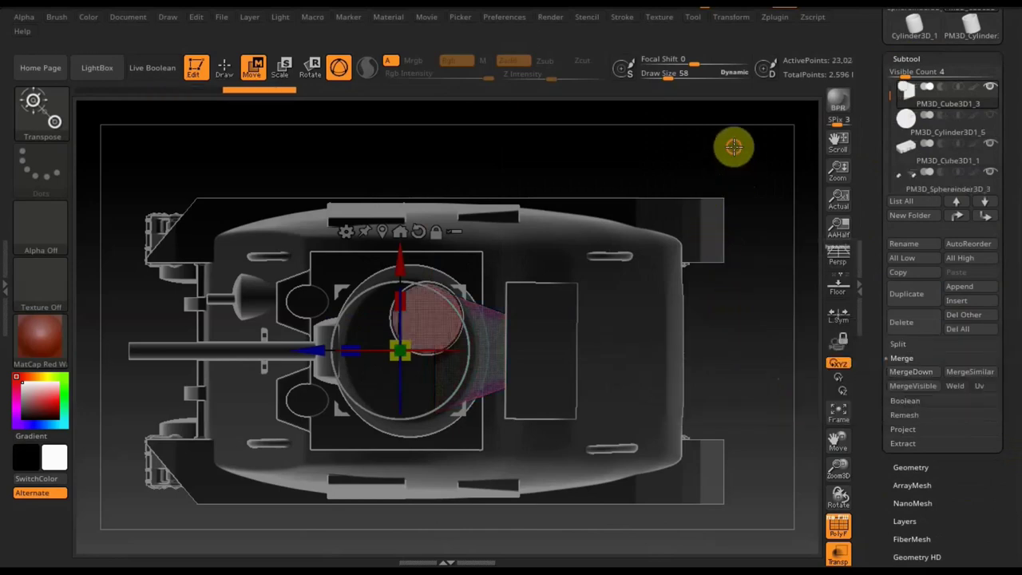
click(837, 551)
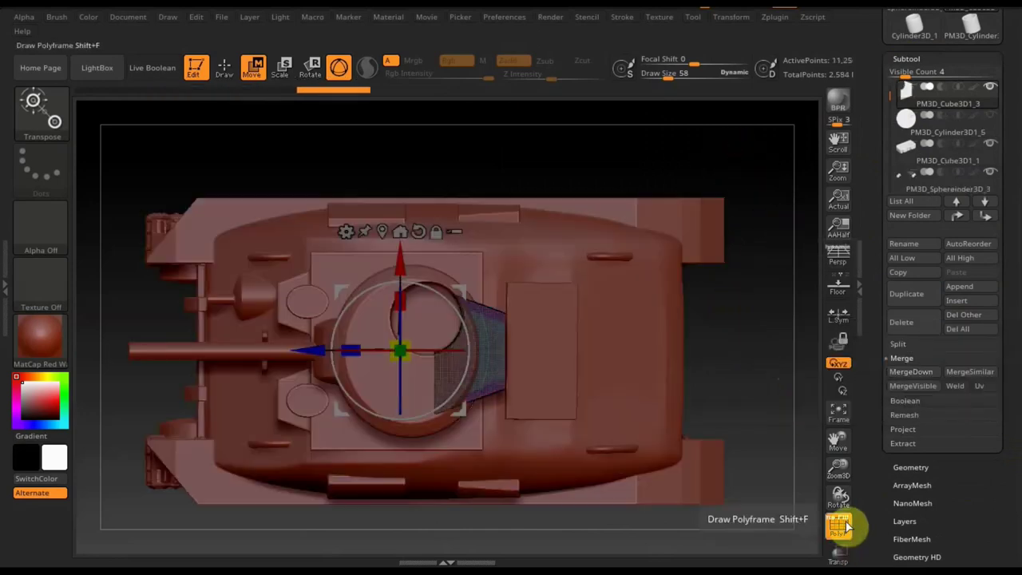
click(838, 524)
drag(759, 404, 750, 253)
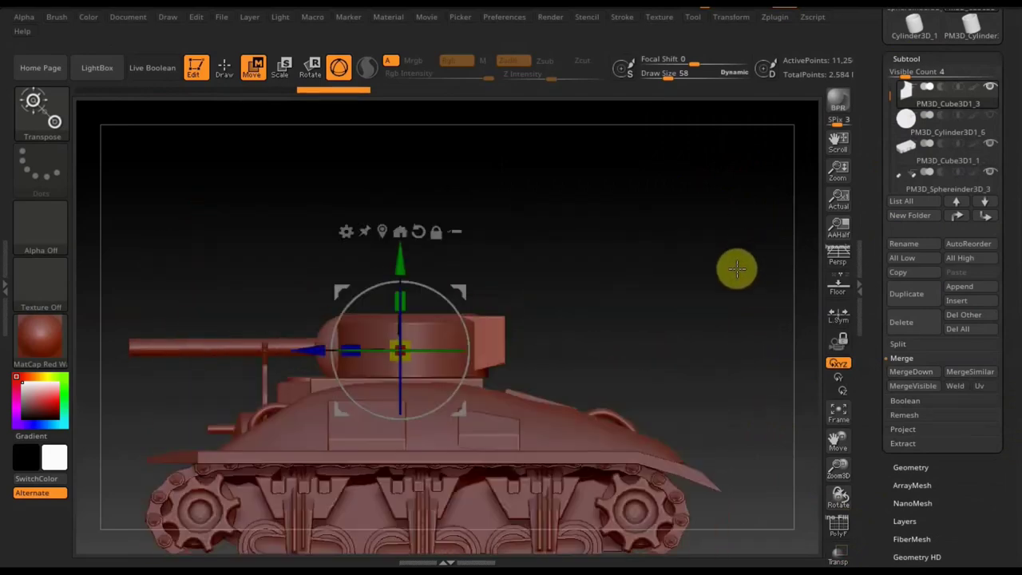
mouse_move(736, 273)
mouse_down()
mouse_move(738, 414)
mouse_move(559, 299)
mouse_move(407, 317)
mouse_up()
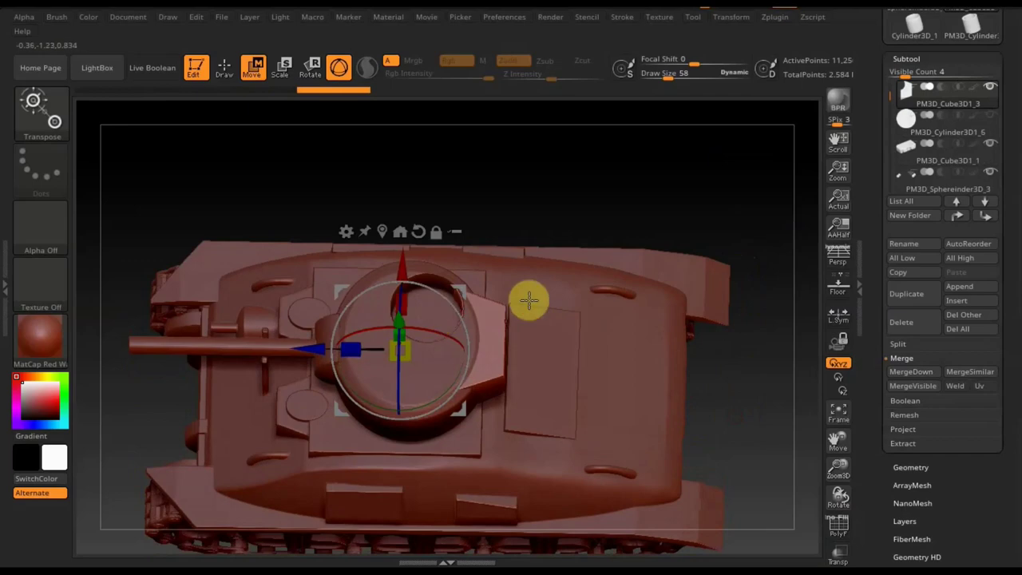
mouse_move(655, 223)
mouse_down()
mouse_move(614, 196)
mouse_move(641, 173)
mouse_move(651, 139)
mouse_move(675, 189)
mouse_up()
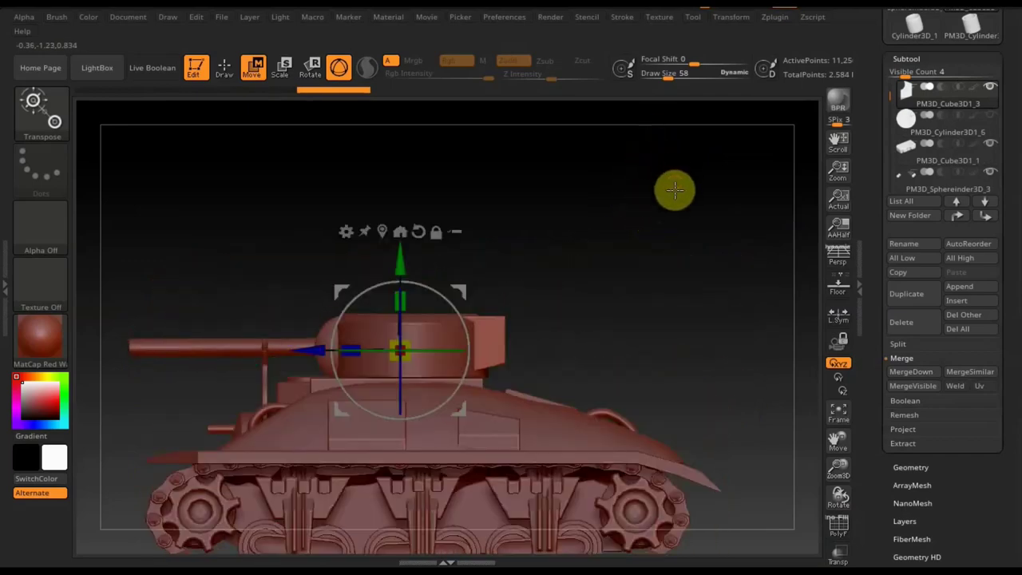
Select PM3D_Cylinder3D1_6, scale it up slightly, and DynaMesh it to 4,143 active points.
click(906, 144)
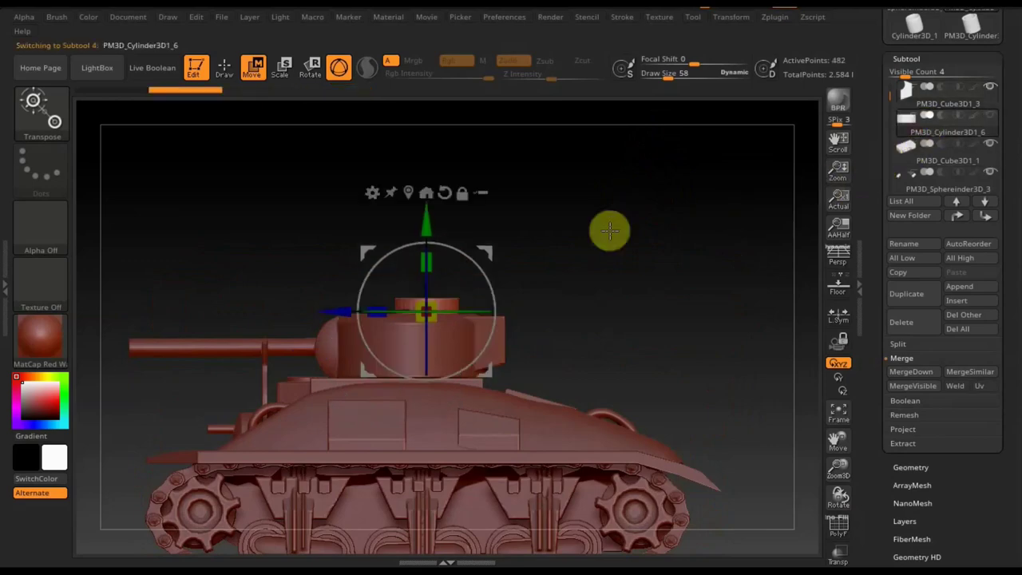
mouse_move(620, 244)
mouse_down()
mouse_move(675, 242)
mouse_move(668, 256)
mouse_up()
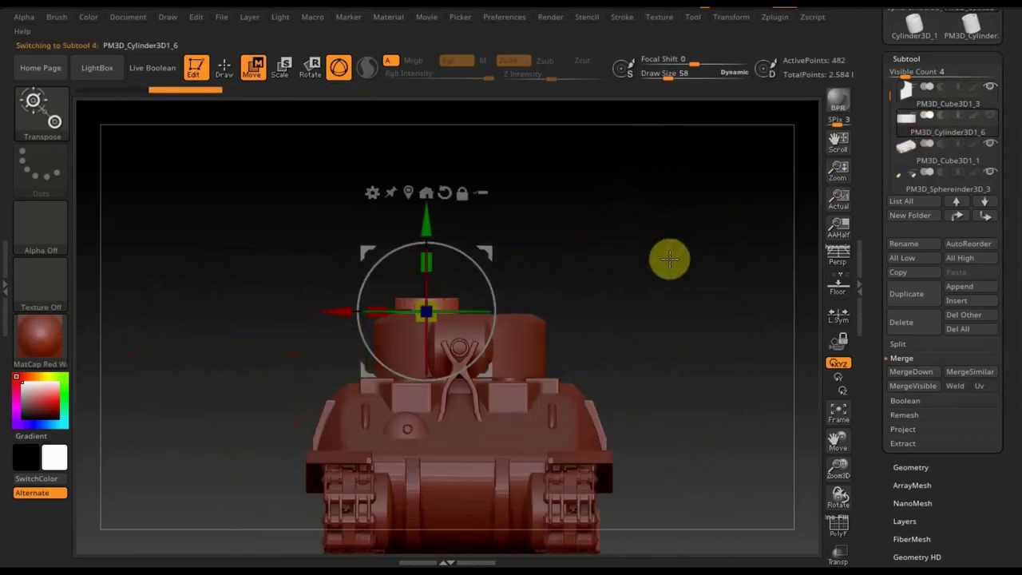
click(838, 529)
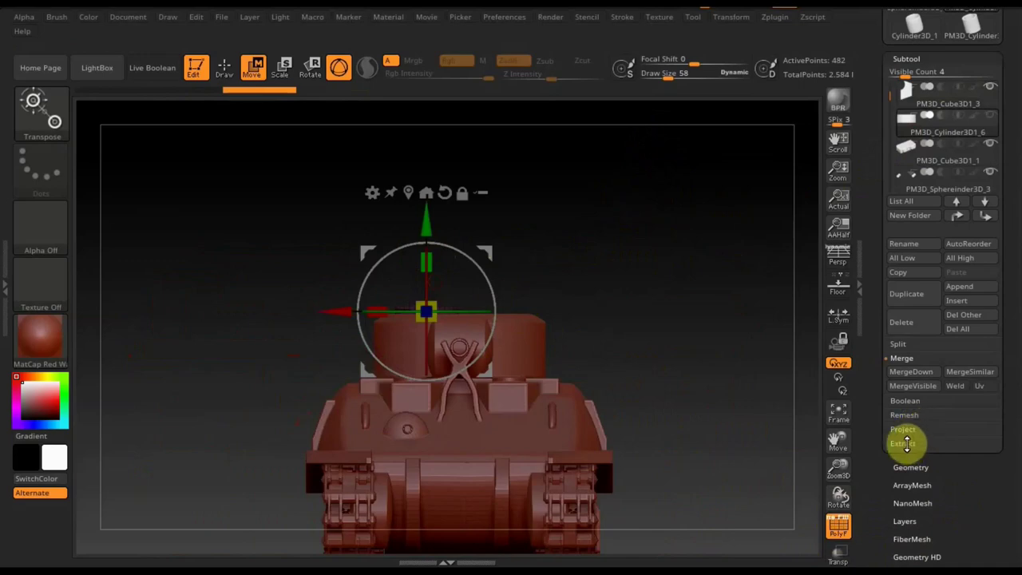
mouse_move(725, 346)
mouse_down()
mouse_move(728, 465)
mouse_move(725, 447)
mouse_move(602, 365)
mouse_up()
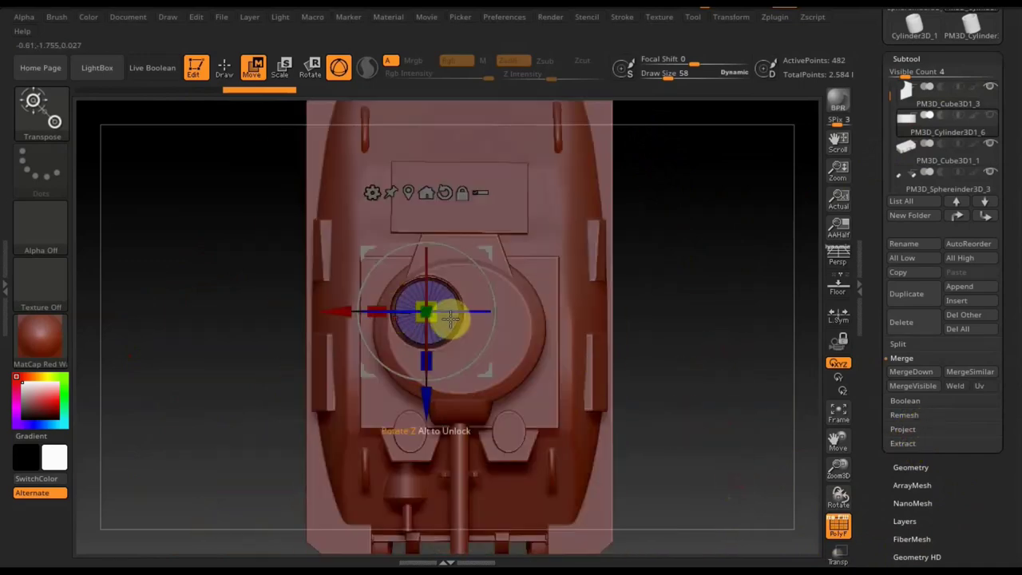
drag(437, 317, 444, 327)
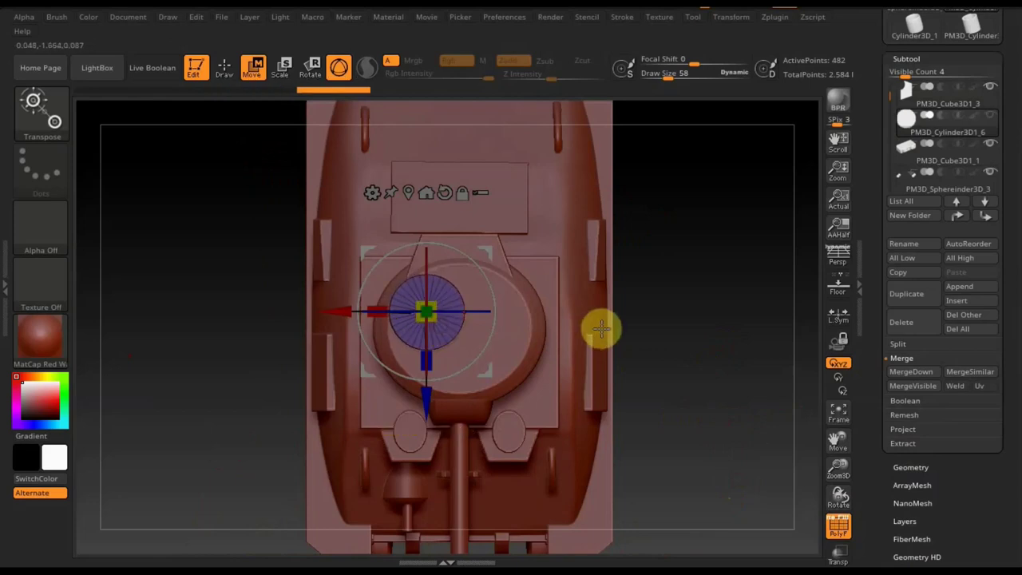
click(918, 467)
click(907, 298)
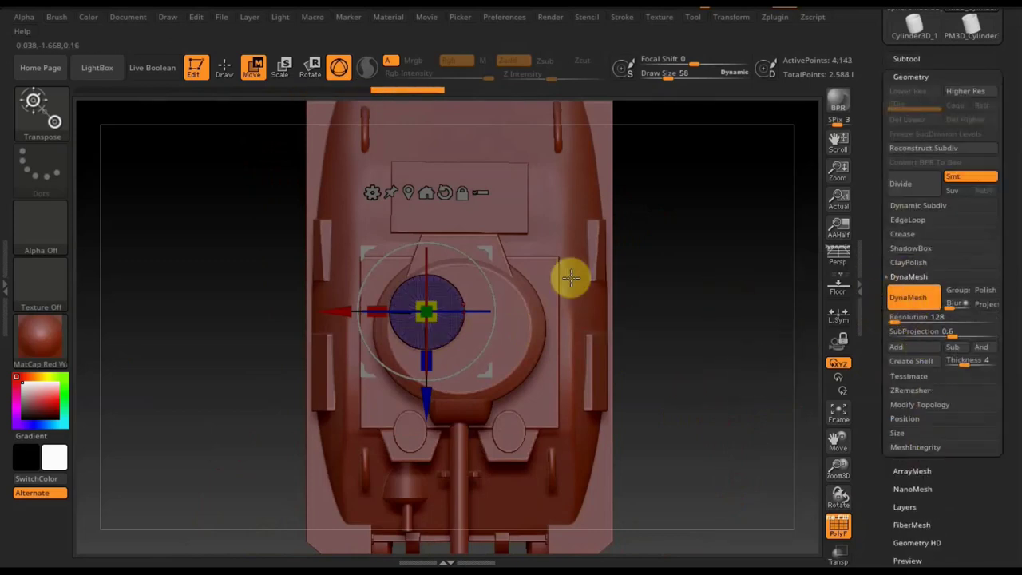
click(910, 58)
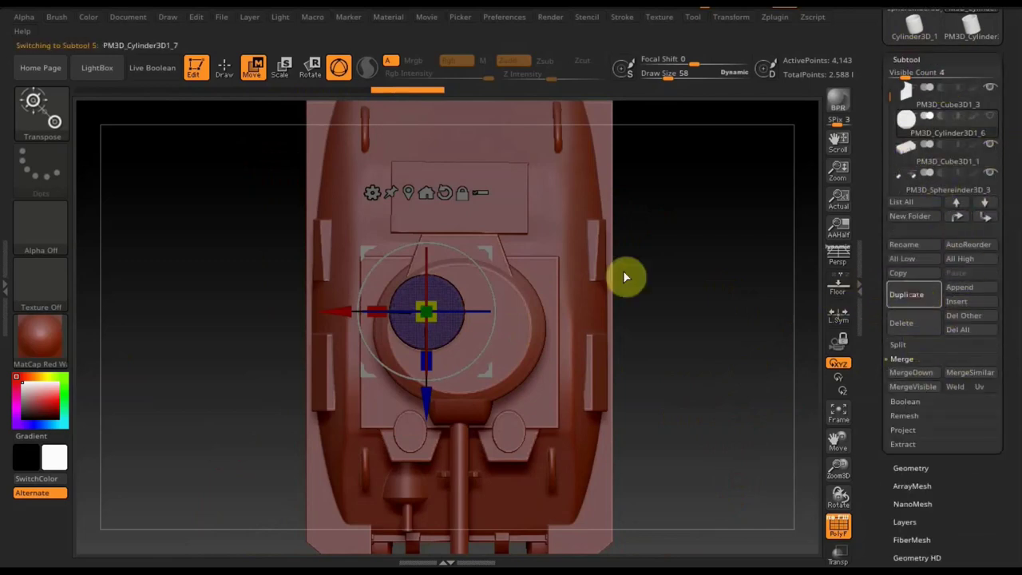
Pick the TrimRect brush and trim away the right half of the first lid disc.
click(224, 70)
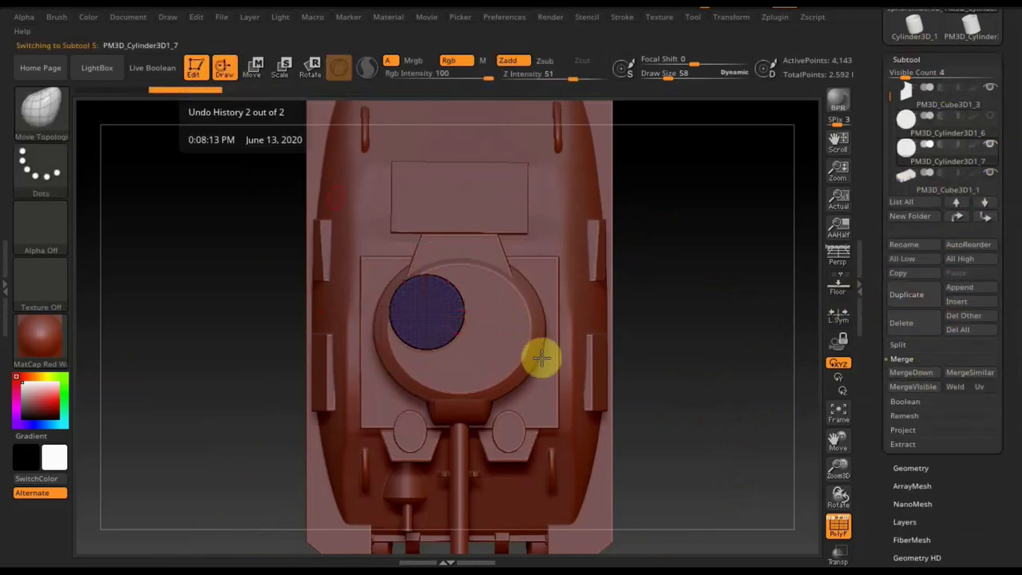
key(ctrl+shift)
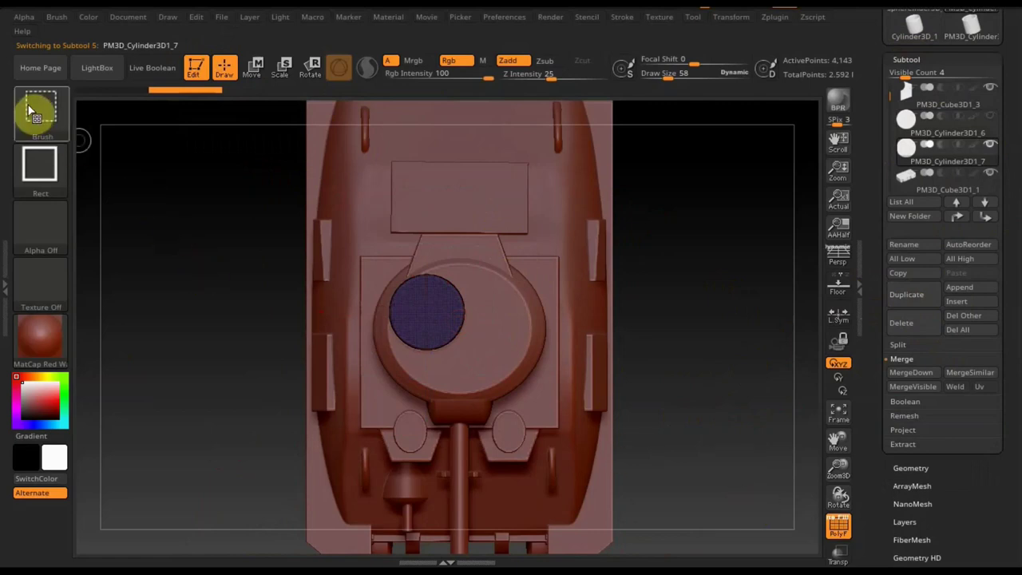
click(40, 111)
click(120, 216)
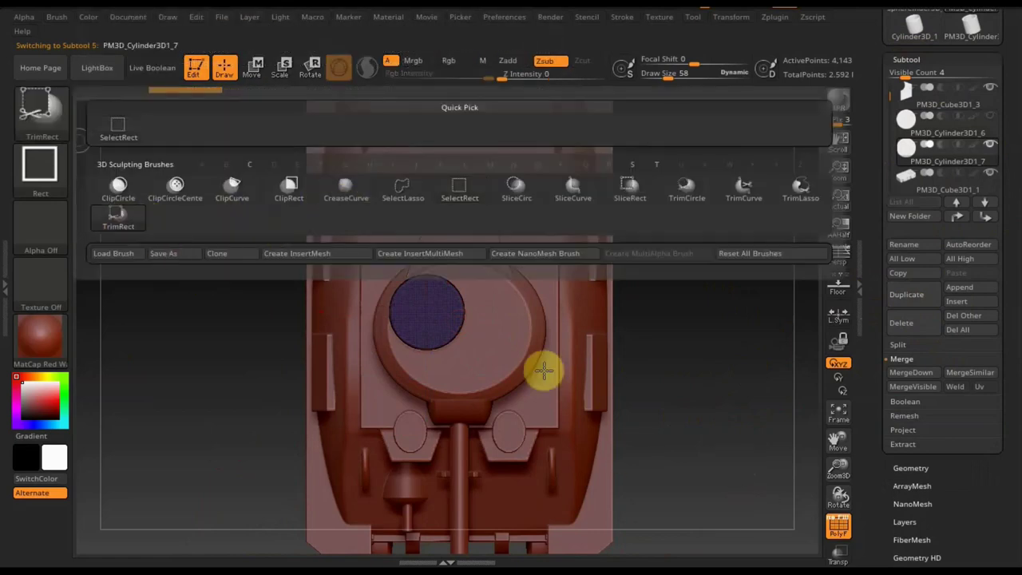
mouse_move(729, 478)
ctrl+shift+mouse_down()
mouse_move(546, 345)
mouse_move(425, 213)
ctrl+shift+mouse_up()
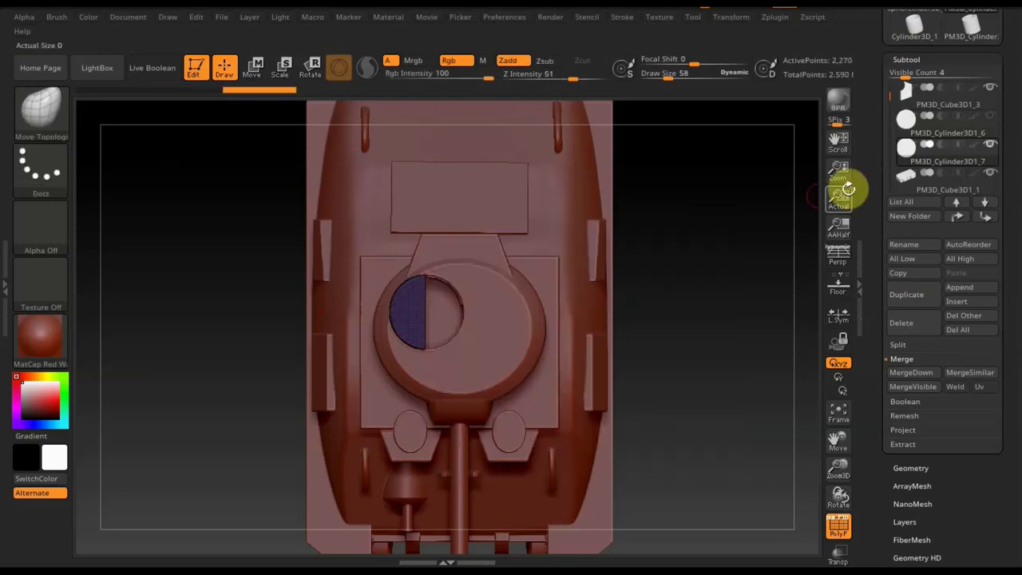
Select the second lid disc and trim away its left half, then restore solid display.
click(928, 123)
click(923, 177)
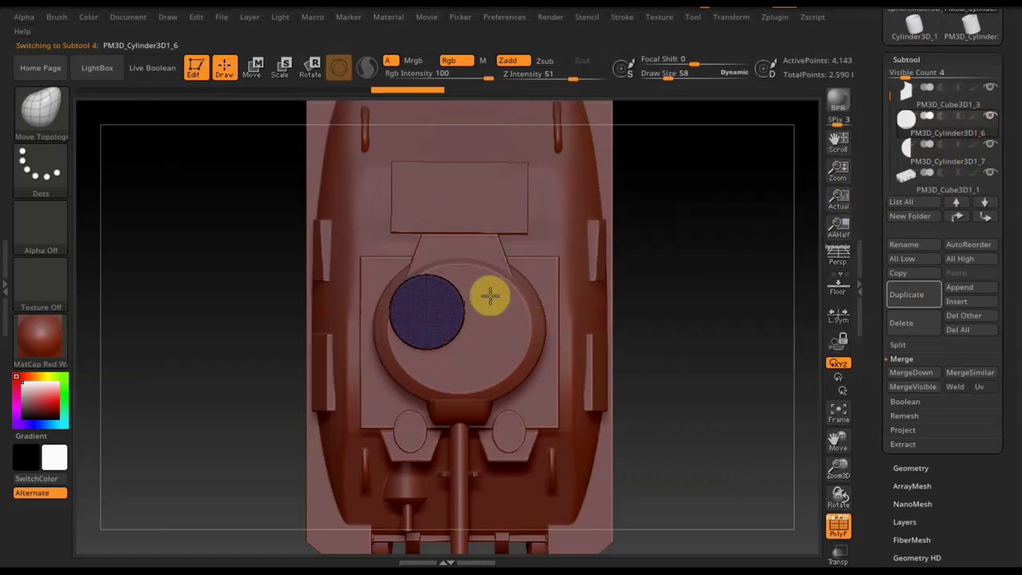
click(840, 556)
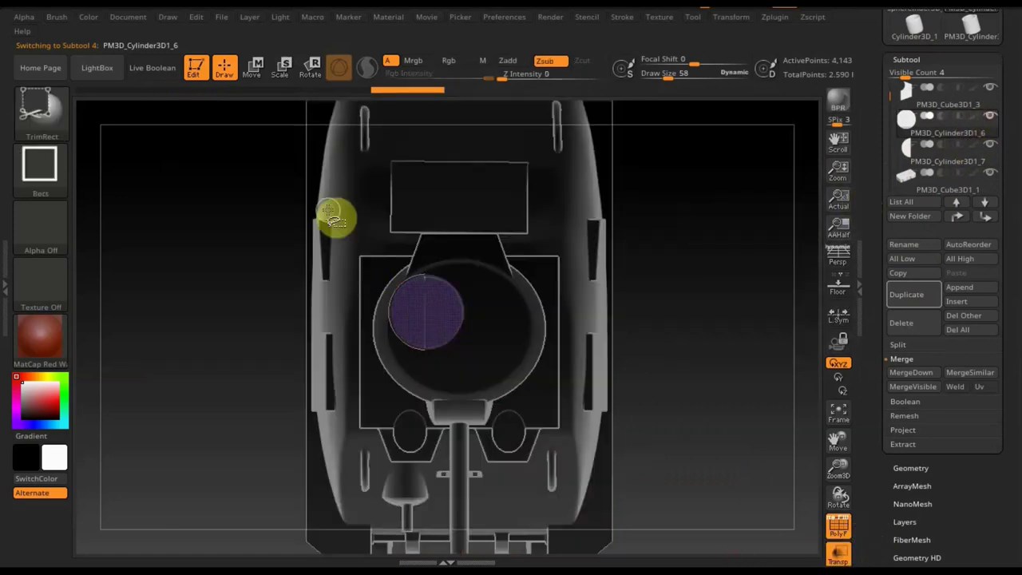
ctrl+shift+drag(292, 163, 425, 381)
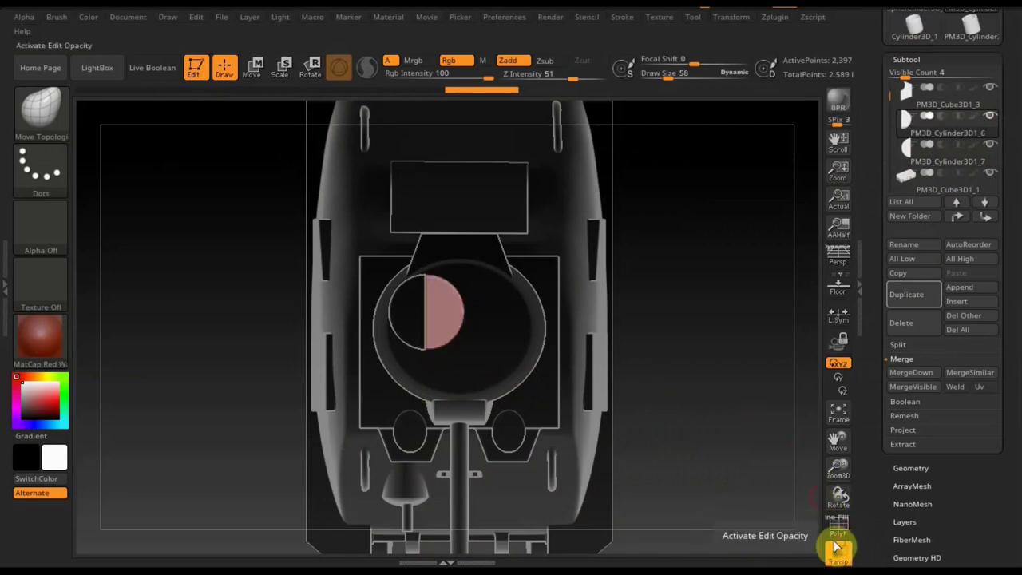
click(838, 549)
mouse_move(753, 415)
mouse_down()
mouse_move(748, 308)
mouse_move(752, 316)
mouse_up()
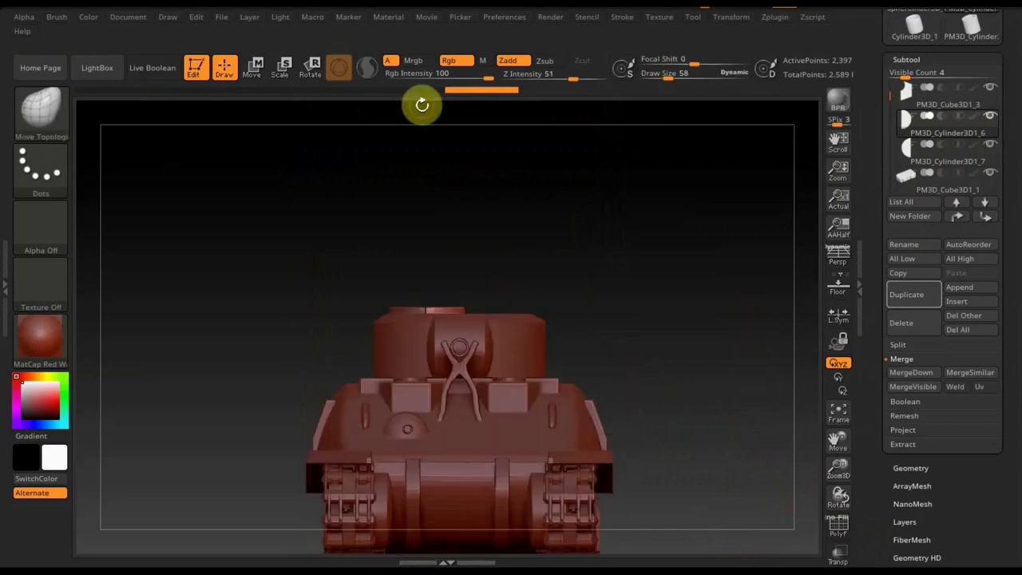
Select PM3D_Cylinder3D1_7, tilt it about 85 degrees to an open angle, and move it up-left.
click(926, 160)
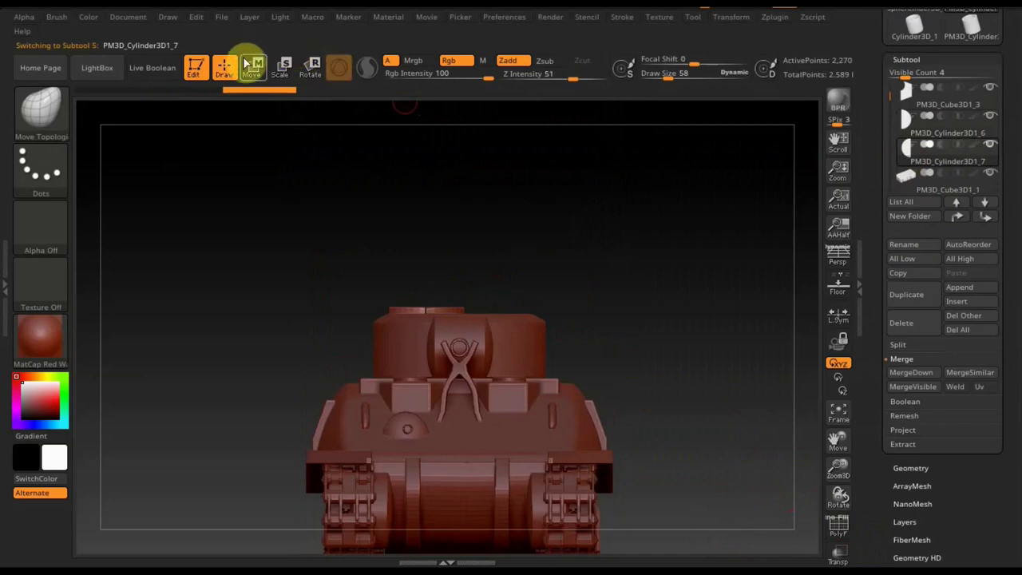
click(248, 63)
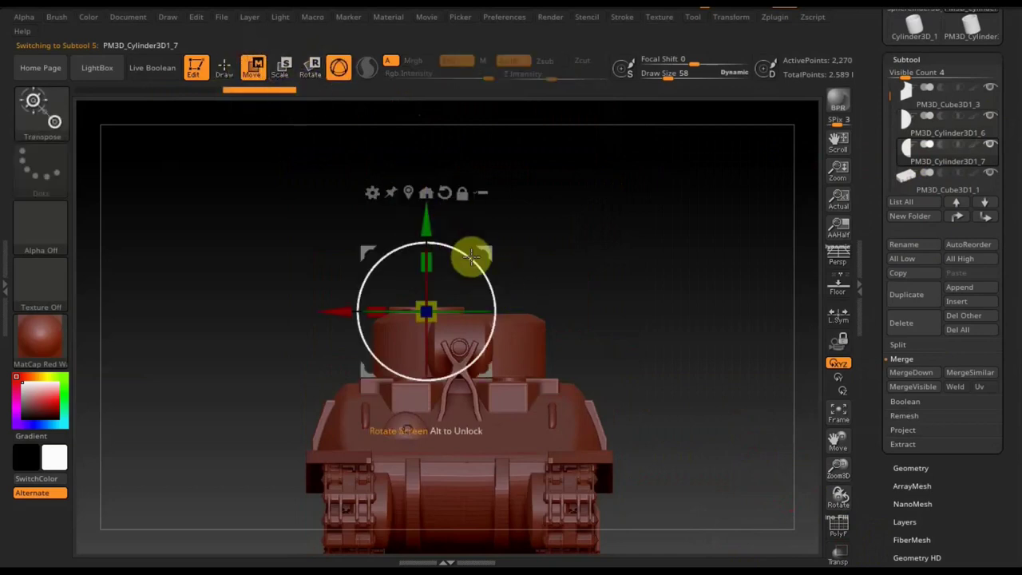
drag(471, 256, 313, 220)
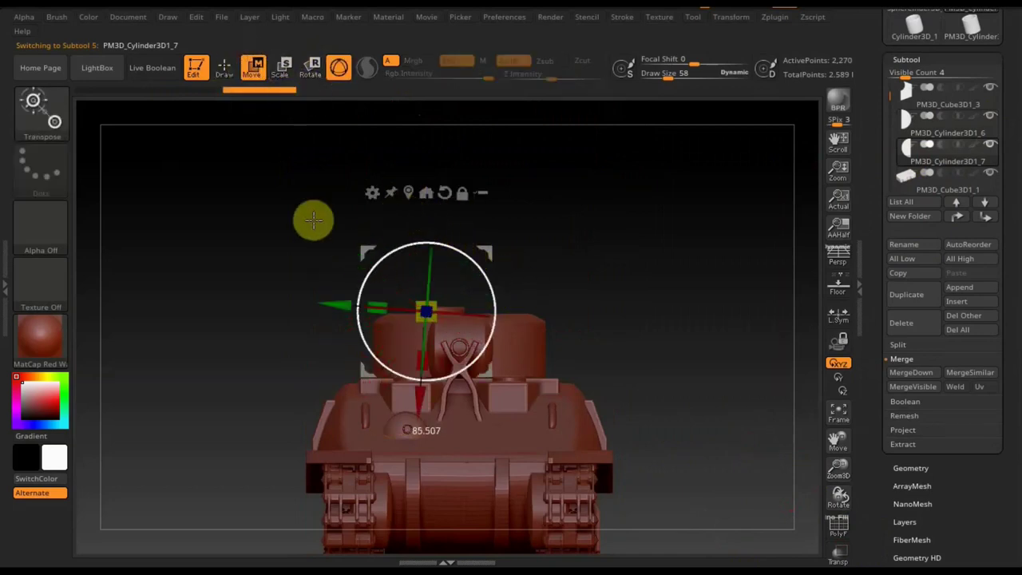
drag(313, 221, 263, 275)
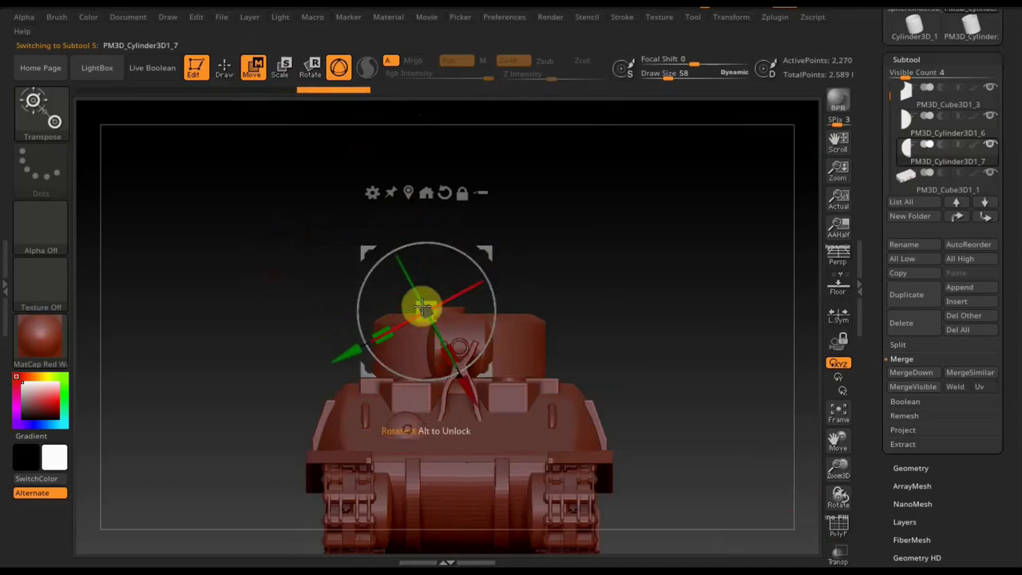
drag(421, 306, 303, 216)
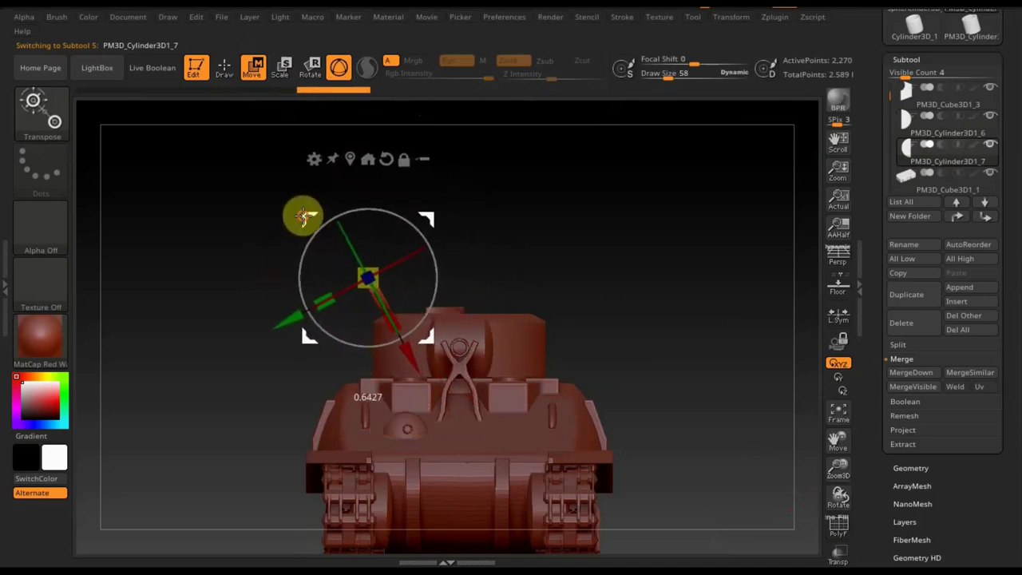
drag(406, 221, 436, 209)
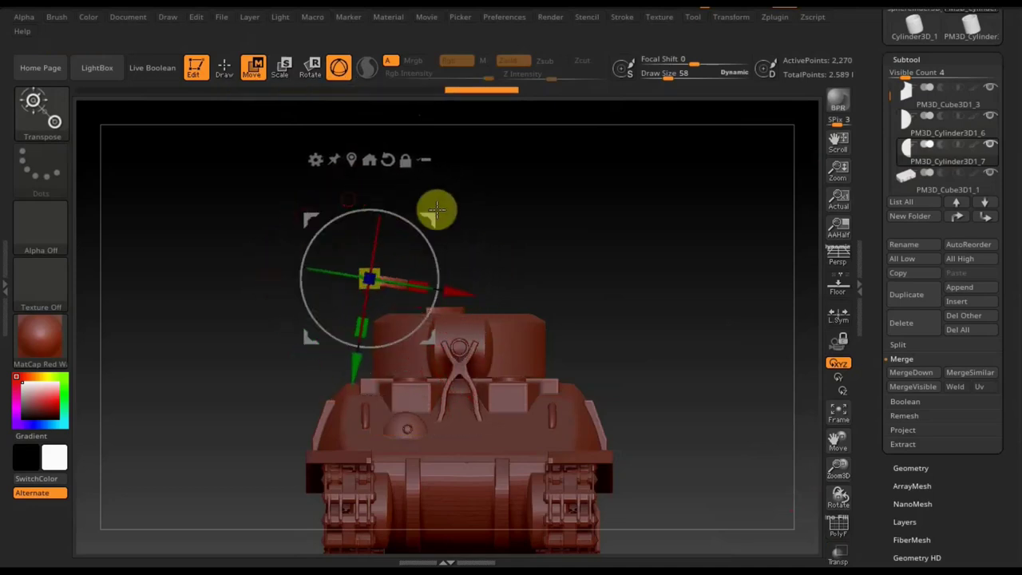
drag(358, 353, 349, 372)
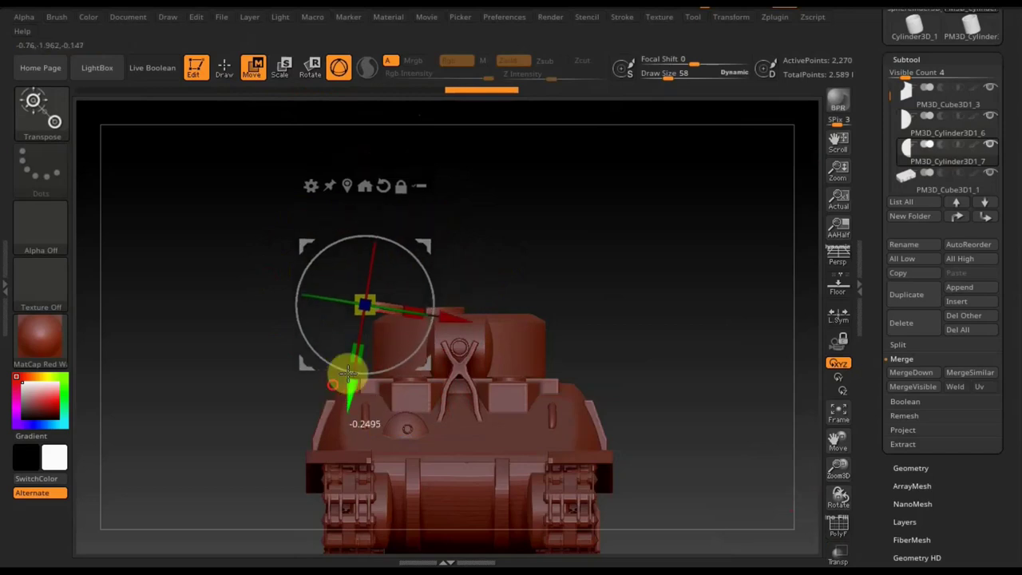
Lower the left half lid slightly and nudge it left along X, checking from above and front.
drag(610, 319, 610, 318)
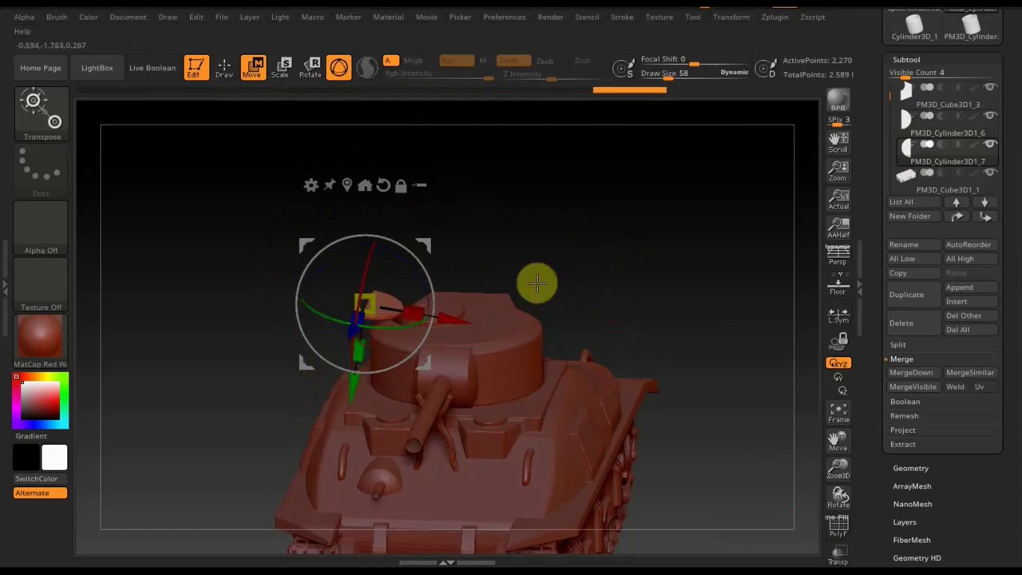
shift+drag(690, 240, 694, 251)
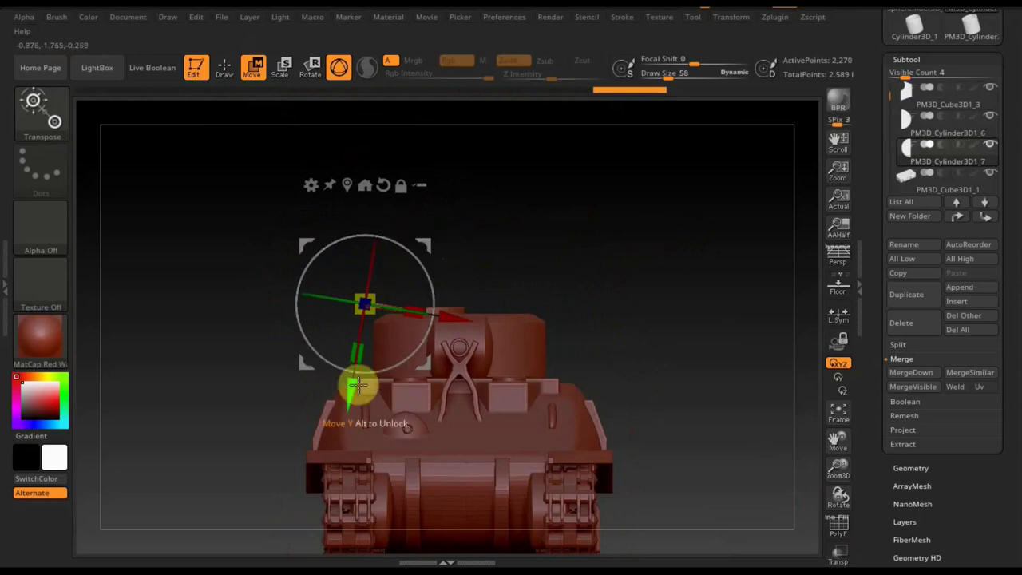
drag(353, 384, 350, 383)
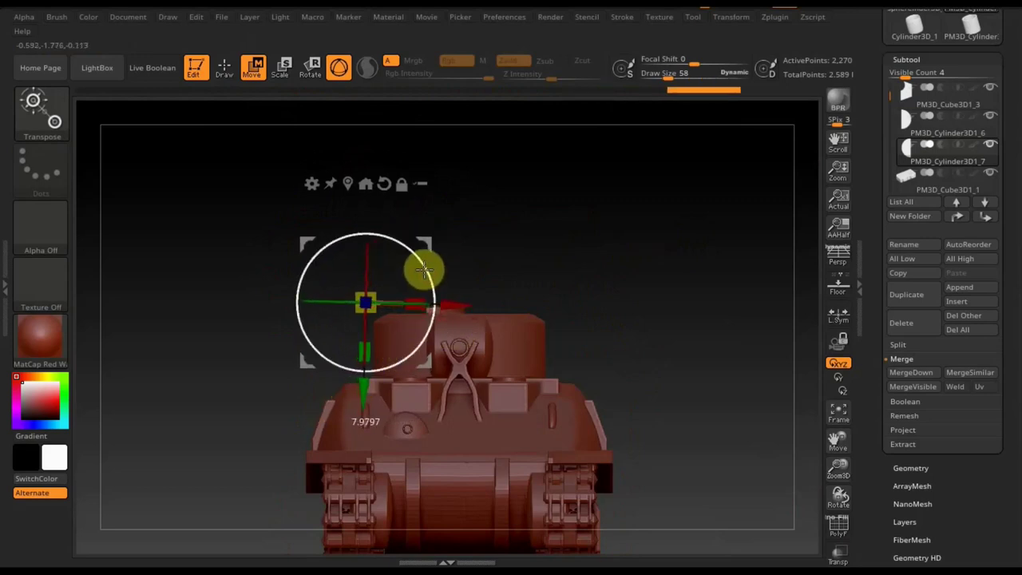
drag(360, 392, 358, 399)
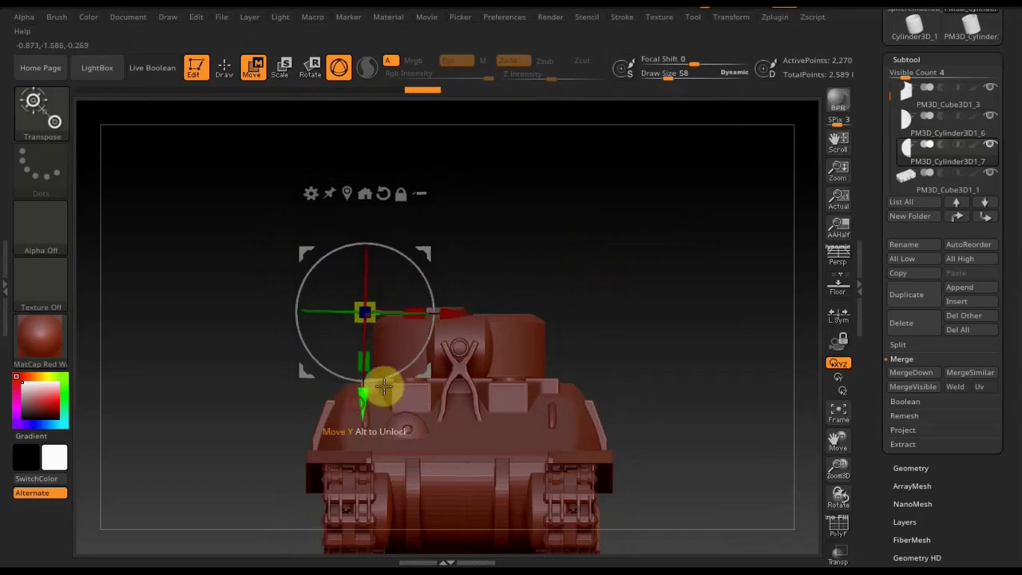
mouse_move(636, 399)
mouse_down()
mouse_move(654, 417)
mouse_move(685, 387)
mouse_move(616, 365)
mouse_up()
drag(457, 309, 449, 312)
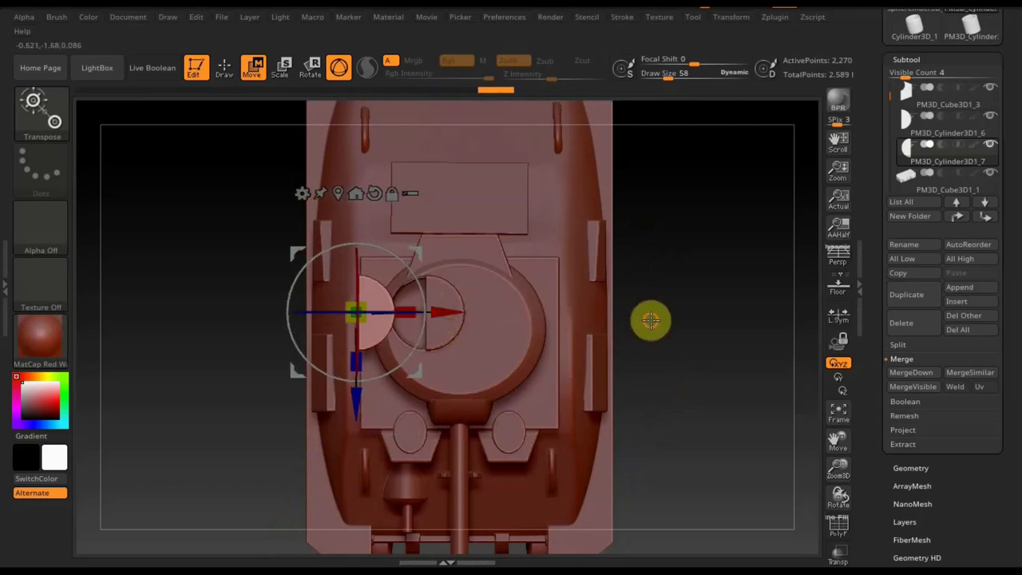
mouse_move(650, 319)
mouse_down()
mouse_move(664, 232)
mouse_move(644, 192)
mouse_move(657, 242)
mouse_up()
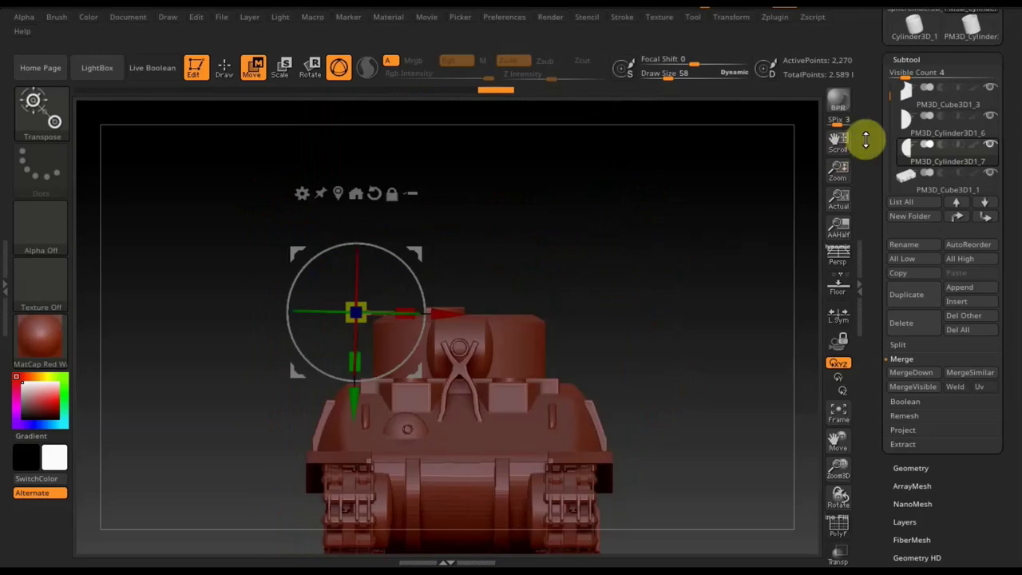
mouse_move(926, 120)
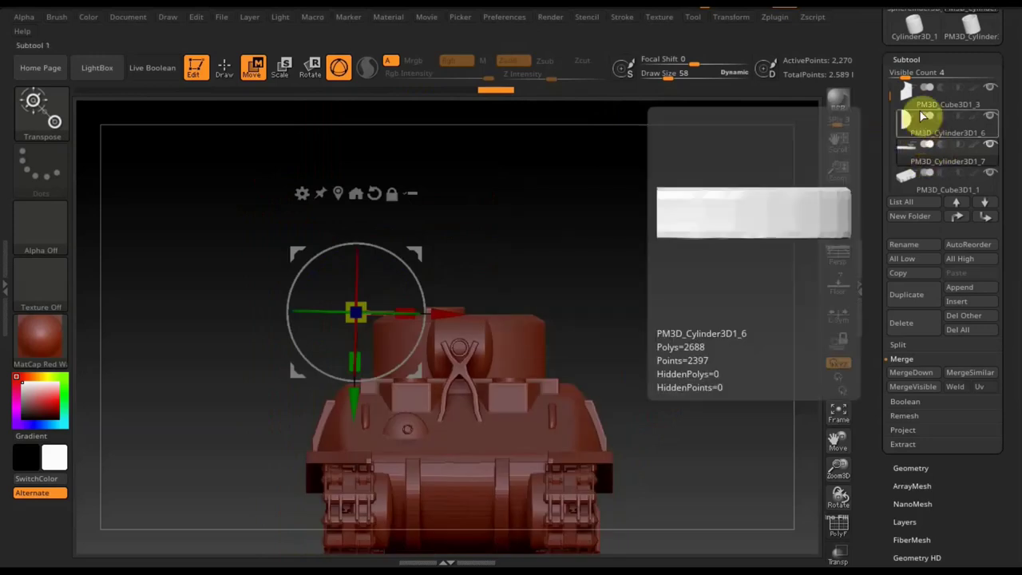
Rotate the right half lid to about -45 degrees and shift it right beside the opening.
click(918, 134)
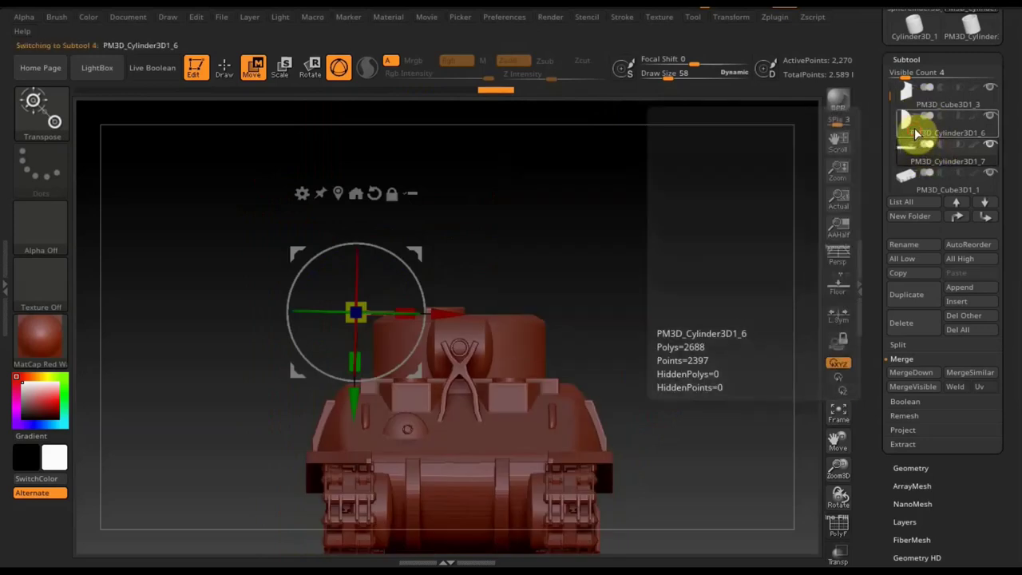
mouse_move(468, 247)
mouse_down()
mouse_move(491, 321)
mouse_move(468, 359)
mouse_up()
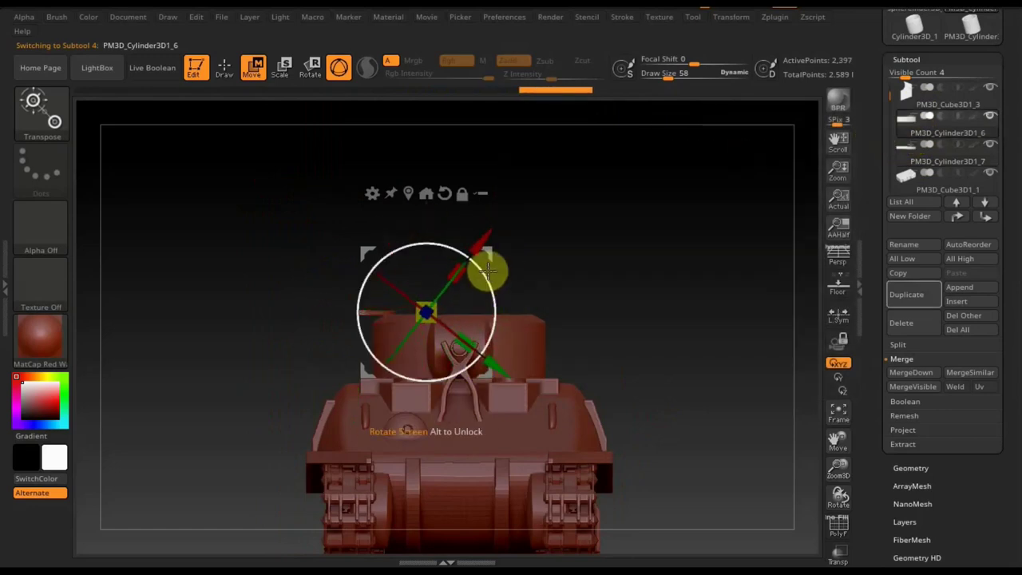
drag(486, 247, 501, 253)
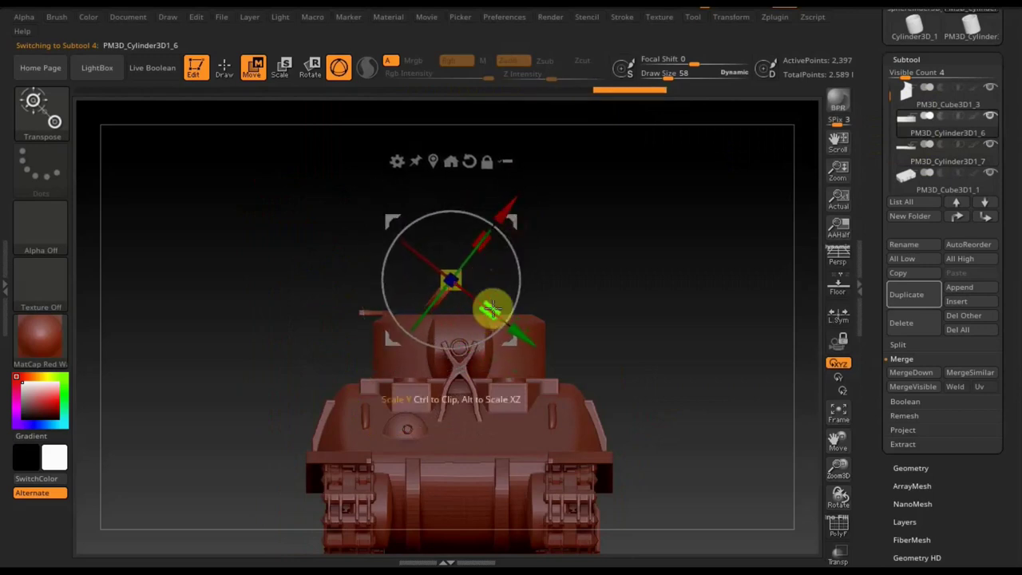
drag(490, 302, 515, 288)
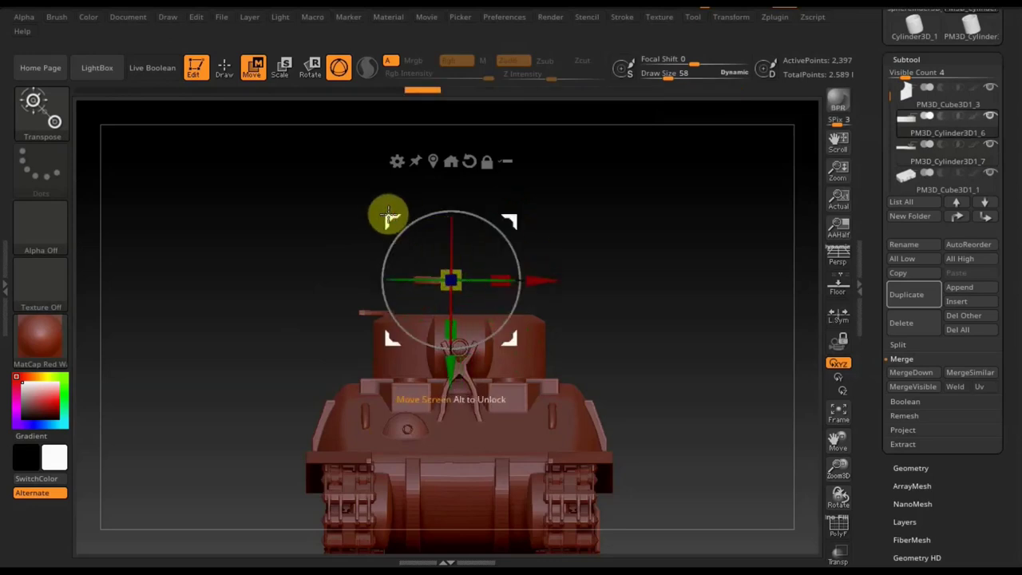
drag(388, 216, 406, 250)
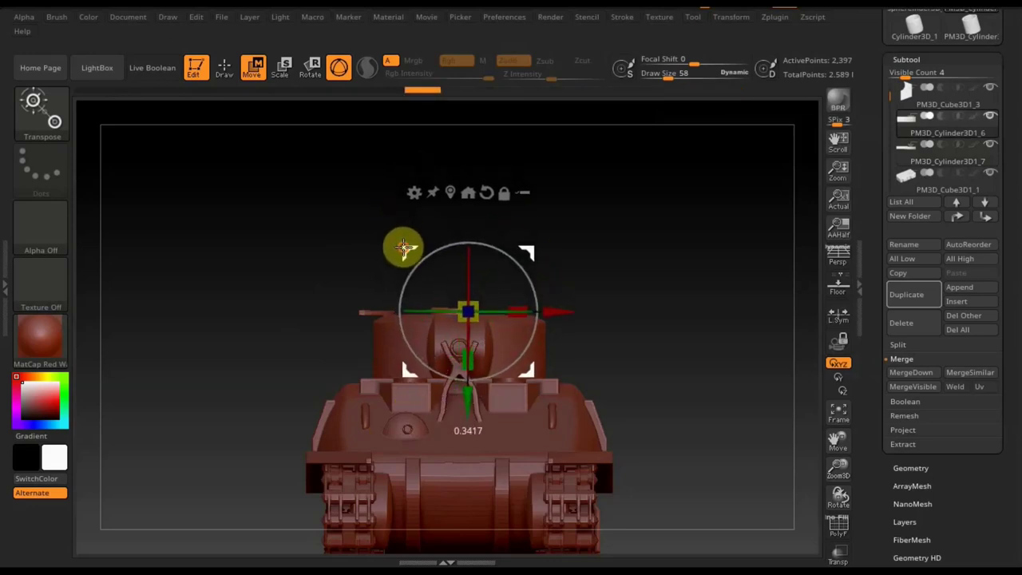
mouse_move(633, 239)
mouse_down()
mouse_move(645, 392)
mouse_move(672, 345)
mouse_up()
drag(555, 307, 587, 303)
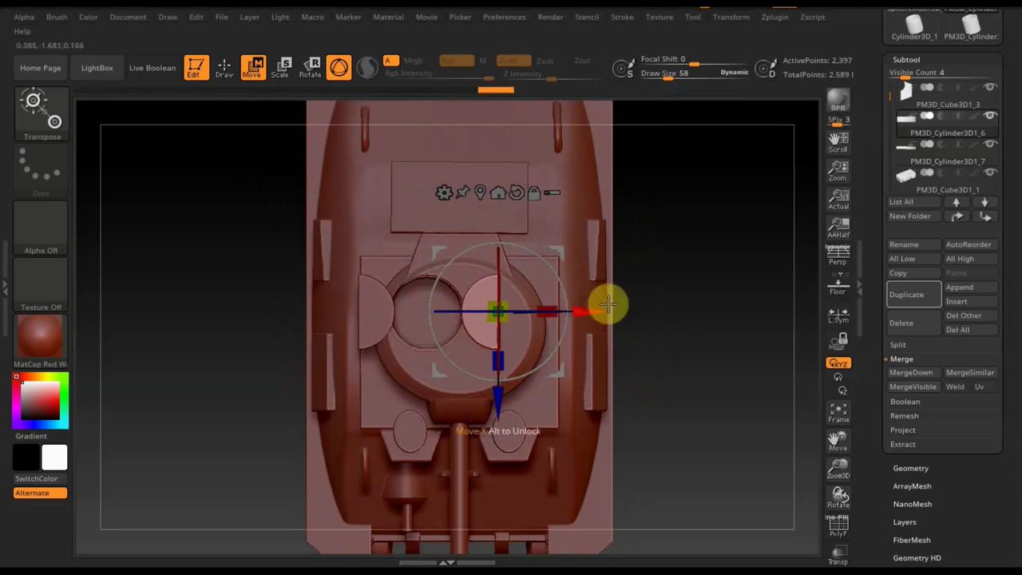
Tilt the turret hatch part slightly, checking it from the top and near-front views.
drag(691, 317, 686, 187)
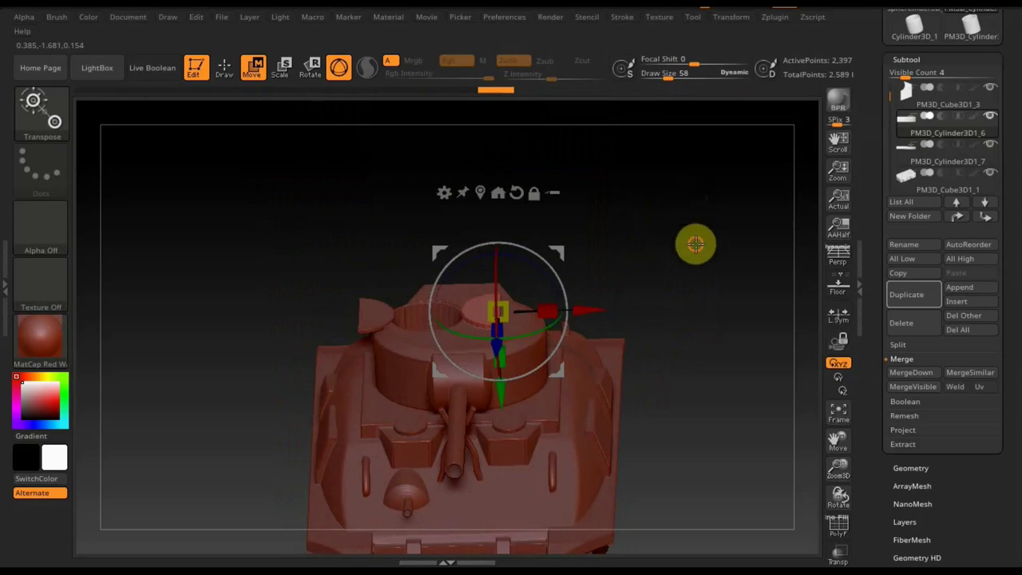
mouse_move(695, 244)
mouse_down()
mouse_move(703, 232)
mouse_move(714, 326)
mouse_move(705, 354)
mouse_move(700, 316)
mouse_move(568, 286)
mouse_up()
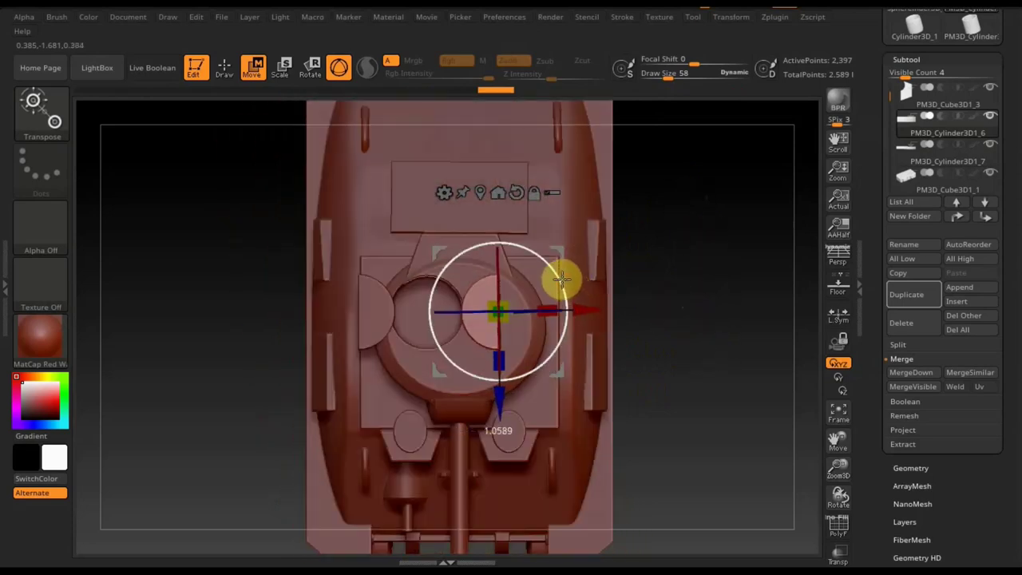
drag(659, 287, 668, 171)
drag(689, 210, 691, 219)
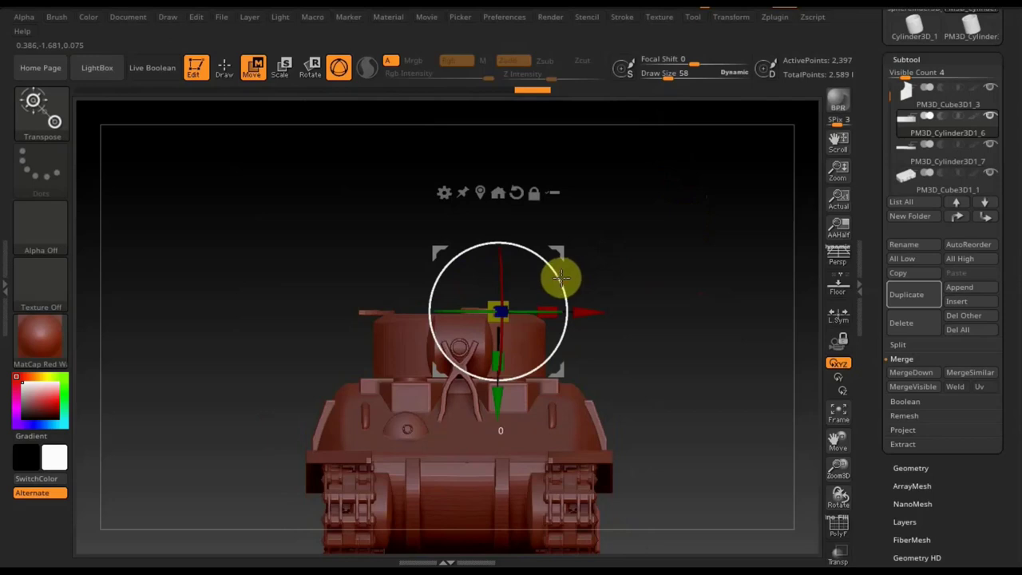
mouse_move(555, 269)
mouse_down()
mouse_move(452, 256)
mouse_move(434, 242)
mouse_move(460, 250)
mouse_up()
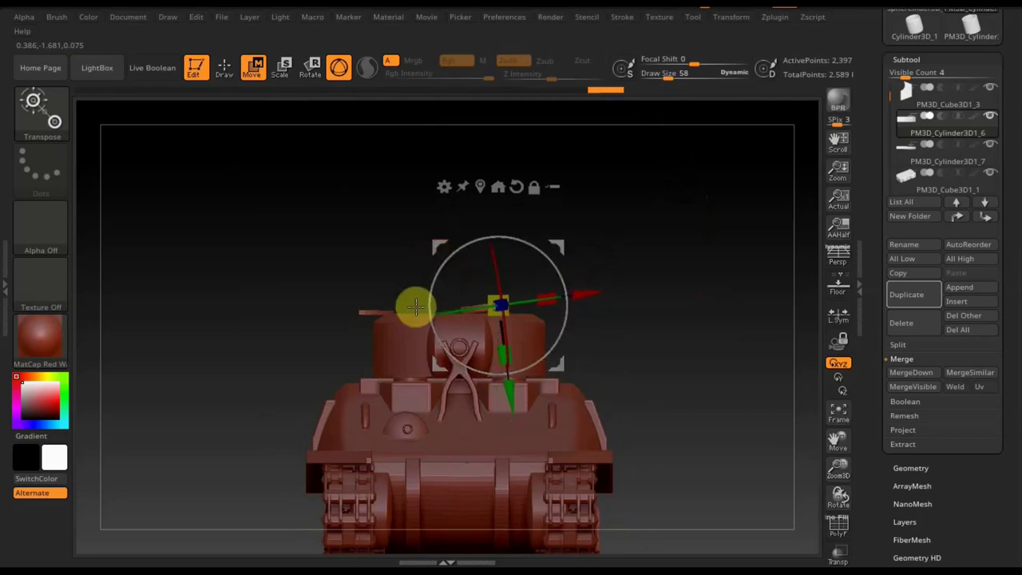
mouse_move(700, 285)
mouse_down()
mouse_move(710, 274)
mouse_move(702, 304)
mouse_move(721, 325)
mouse_move(654, 303)
mouse_move(636, 271)
mouse_move(647, 285)
mouse_move(527, 221)
mouse_up()
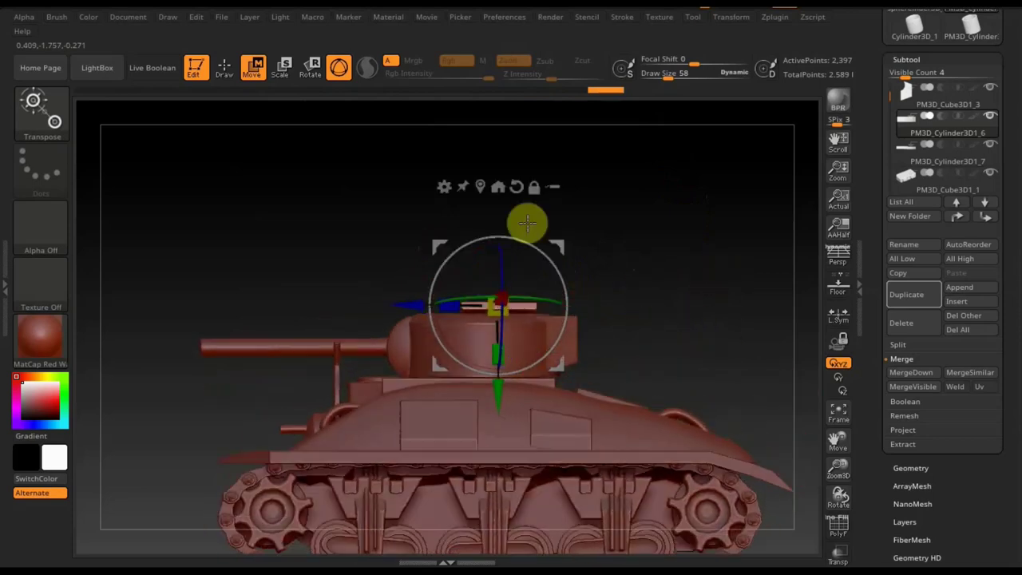
Switch back to Draw mode, zoom onto the turret front, and open the Subtools popup with N.
click(224, 68)
mouse_move(460, 170)
mouse_down()
mouse_move(502, 216)
mouse_move(574, 222)
mouse_move(589, 301)
mouse_move(570, 317)
mouse_move(543, 315)
mouse_move(539, 329)
mouse_move(600, 293)
mouse_up()
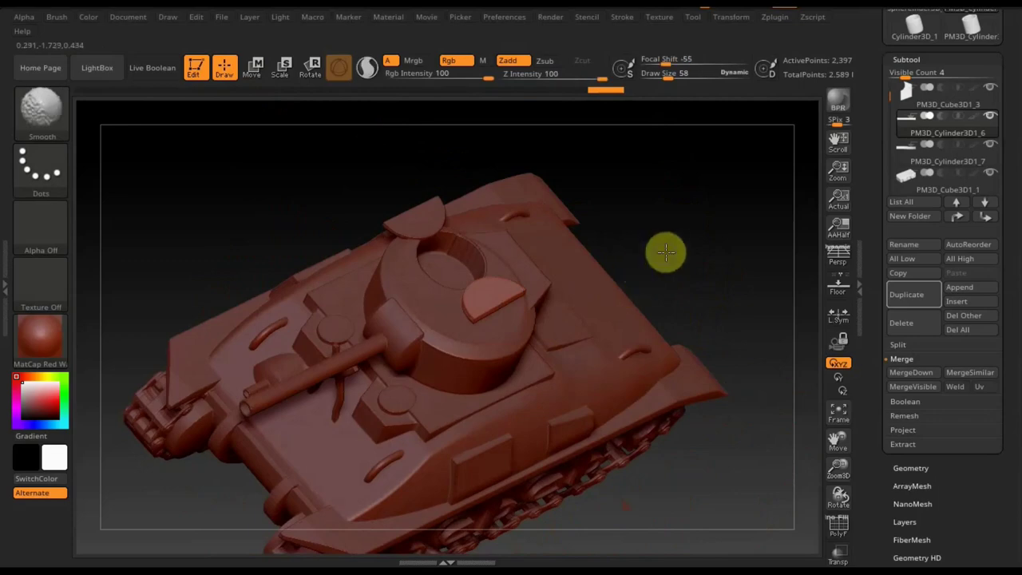
shift+drag(663, 248, 664, 264)
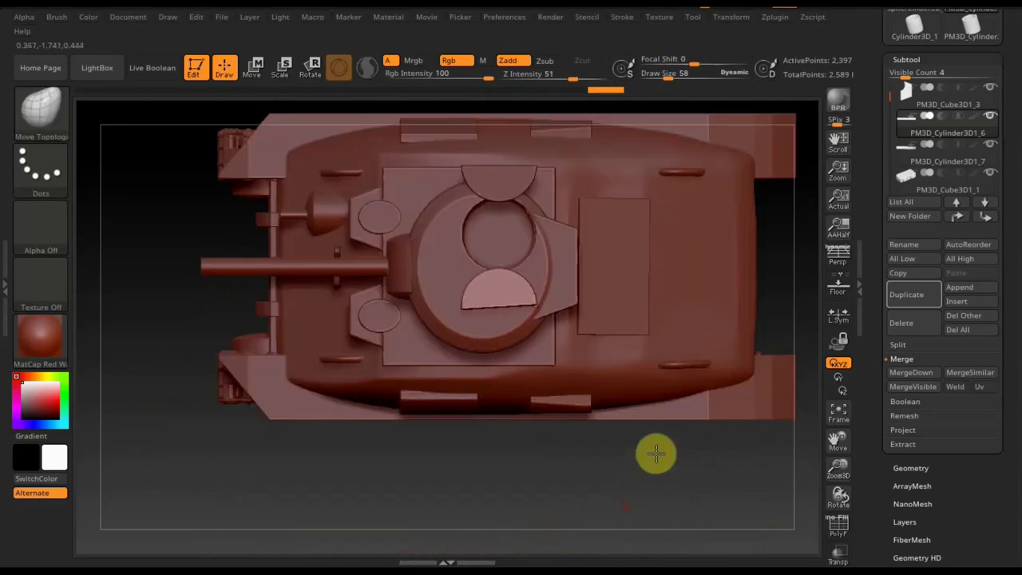
drag(655, 454, 609, 279)
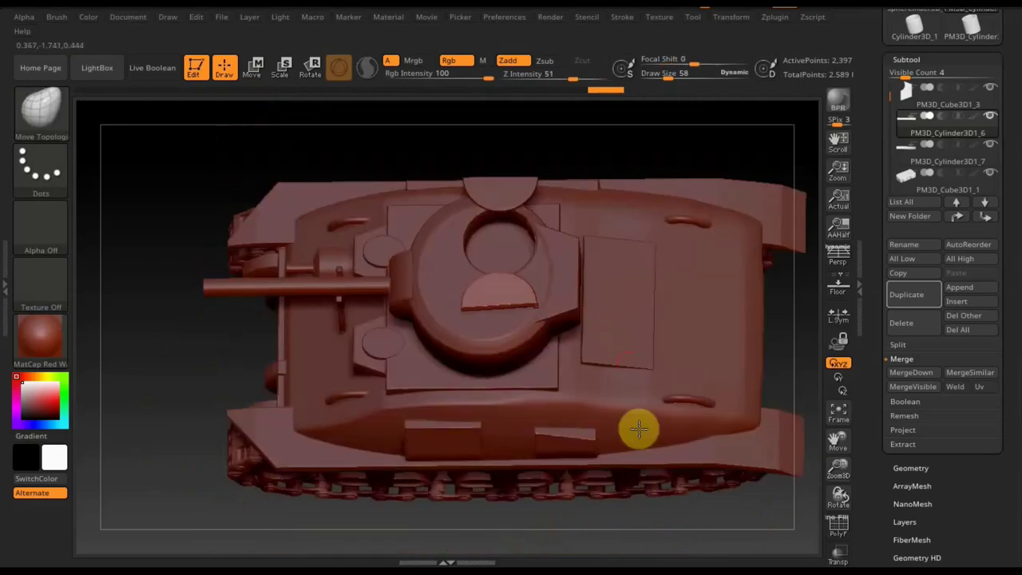
mouse_move(695, 516)
mouse_down()
mouse_move(704, 433)
mouse_move(723, 416)
mouse_move(713, 421)
mouse_move(677, 374)
mouse_move(740, 382)
mouse_up()
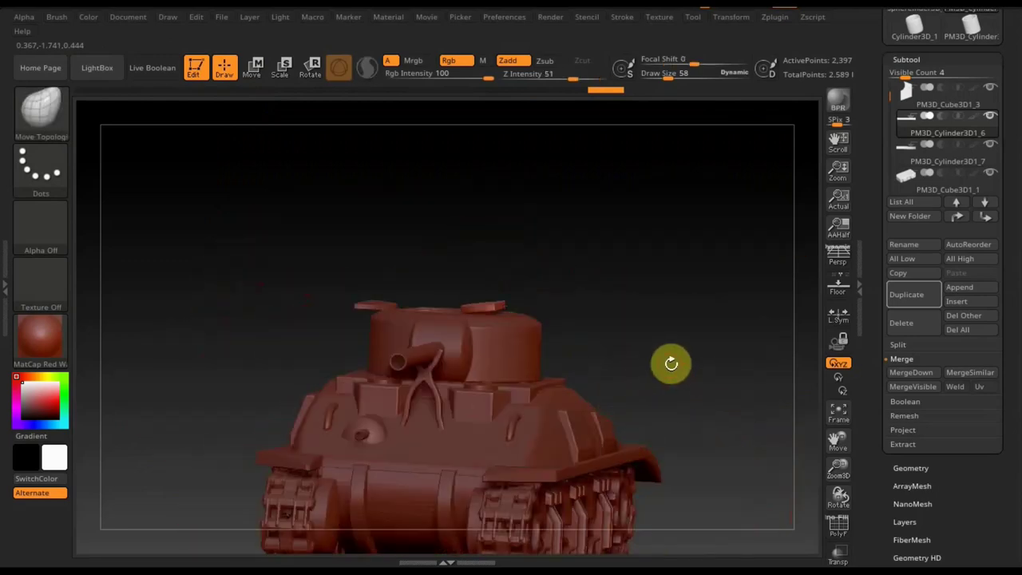
mouse_move(669, 354)
alt+mouse_down()
mouse_move(670, 253)
mouse_move(686, 344)
alt+mouse_up()
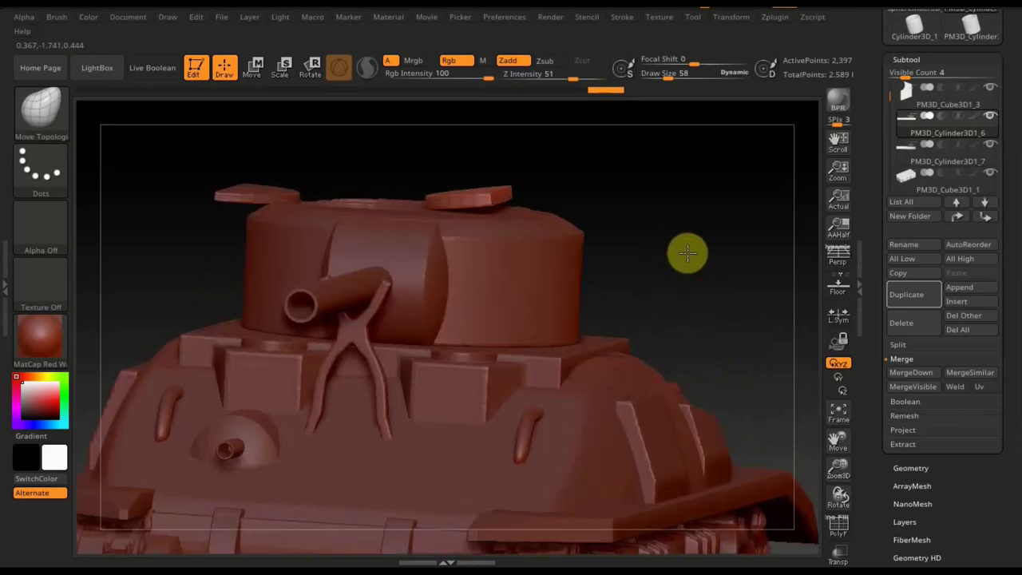
alt+drag(687, 251, 686, 212)
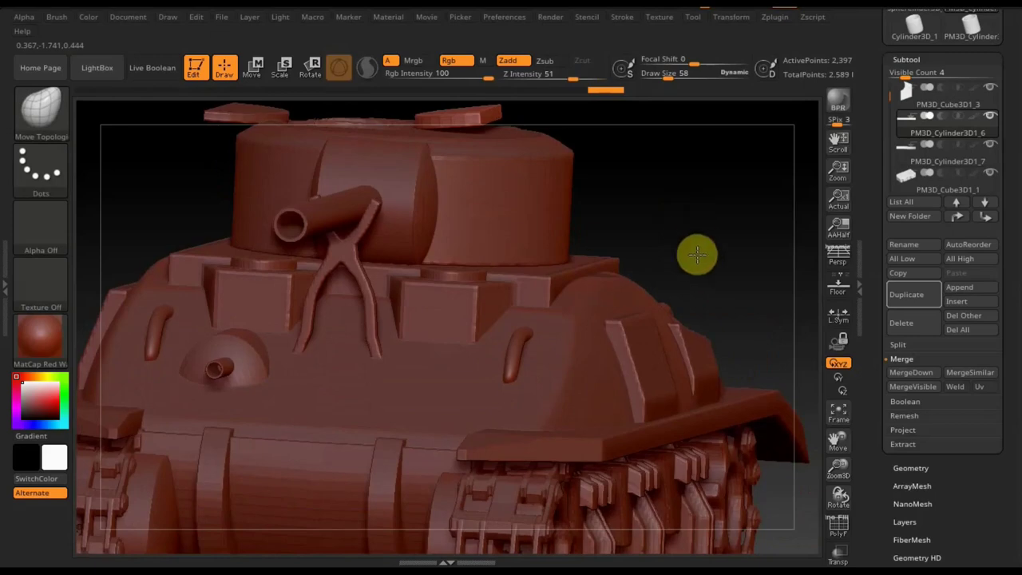
alt+drag(695, 255, 701, 269)
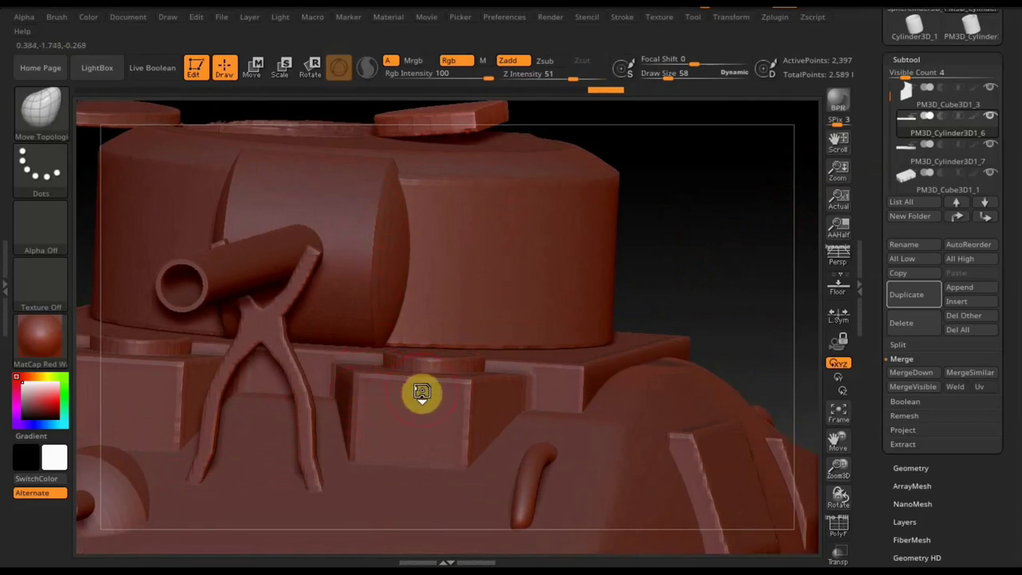
key(n)
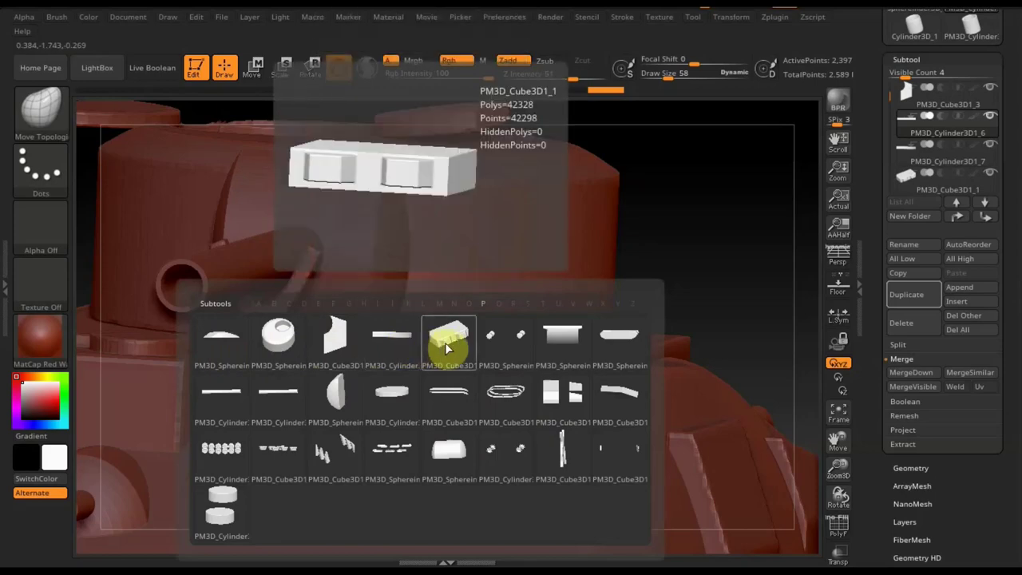
Make PM3D_Cube3D1_1 active with the Standard brush, Draw Size 14, and Z Intensity lowered to 12.
click(446, 343)
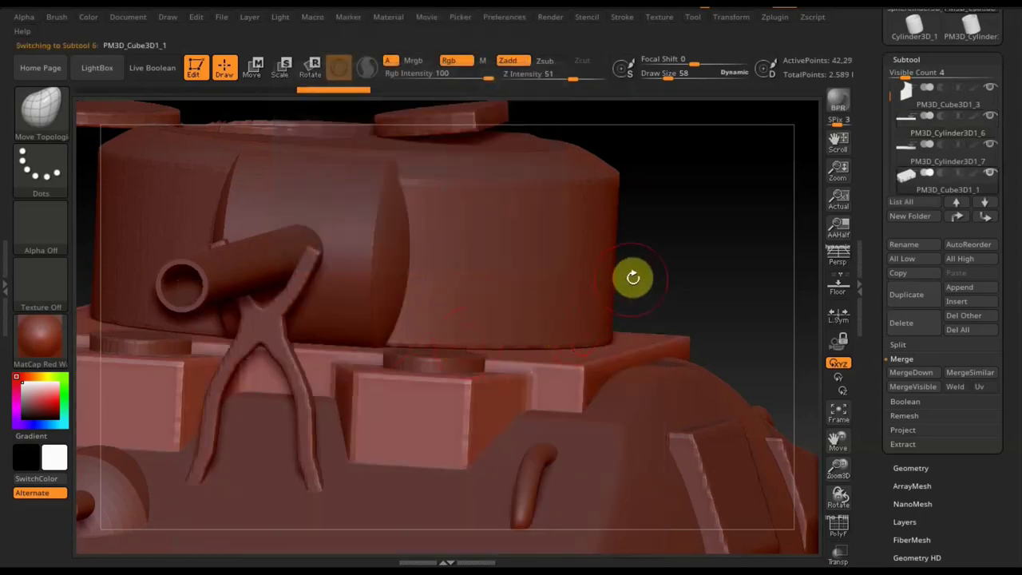
drag(667, 76, 660, 76)
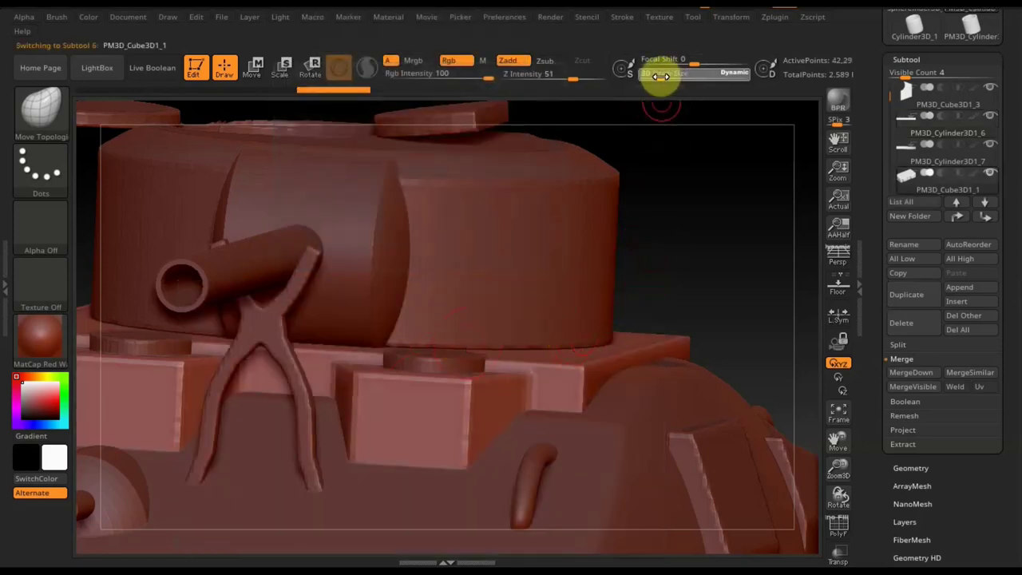
click(38, 109)
click(448, 130)
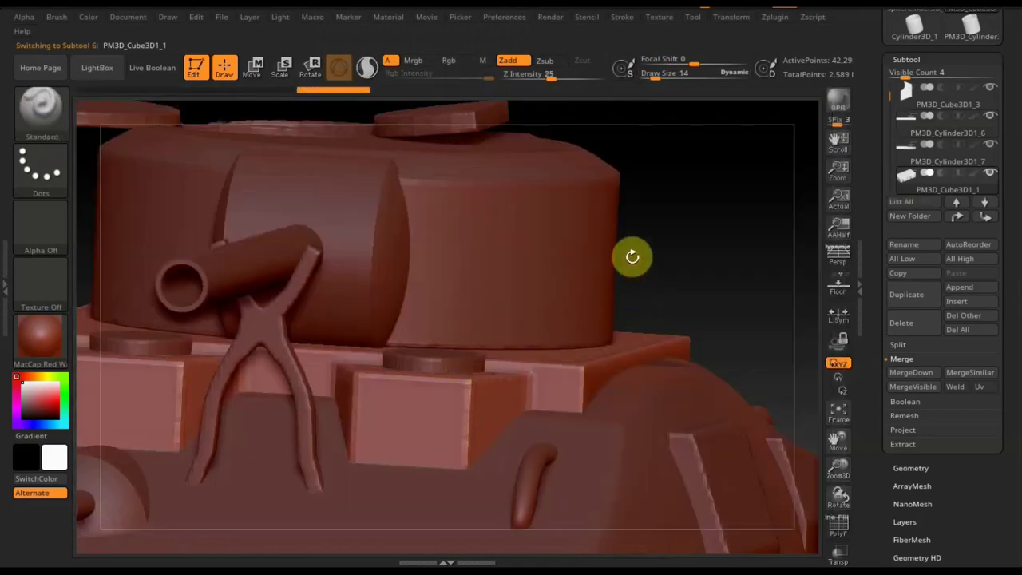
mouse_move(641, 308)
alt+mouse_down()
mouse_move(706, 337)
mouse_move(735, 116)
alt+mouse_up()
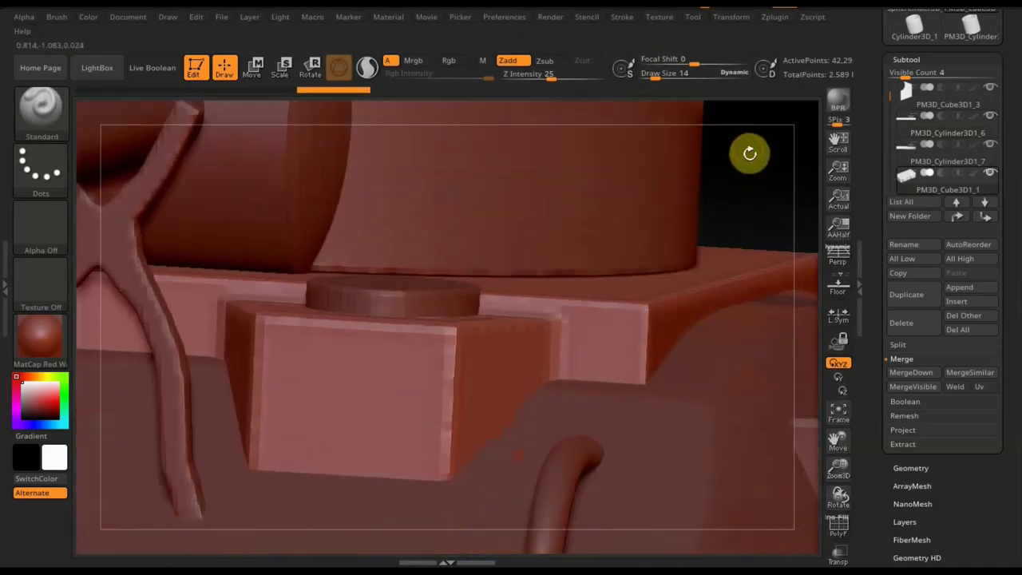
shift+drag(753, 173, 755, 175)
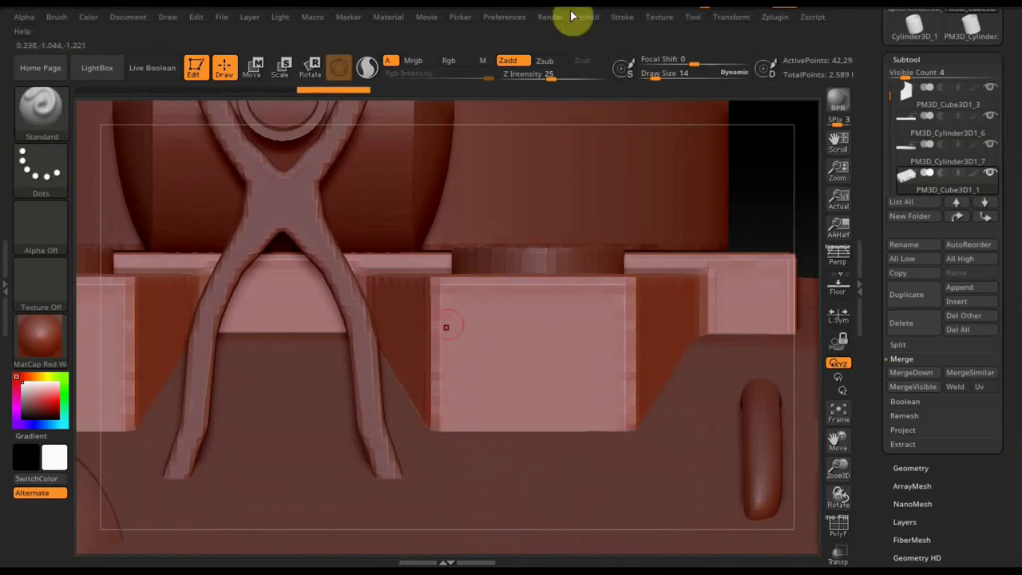
drag(546, 79, 548, 82)
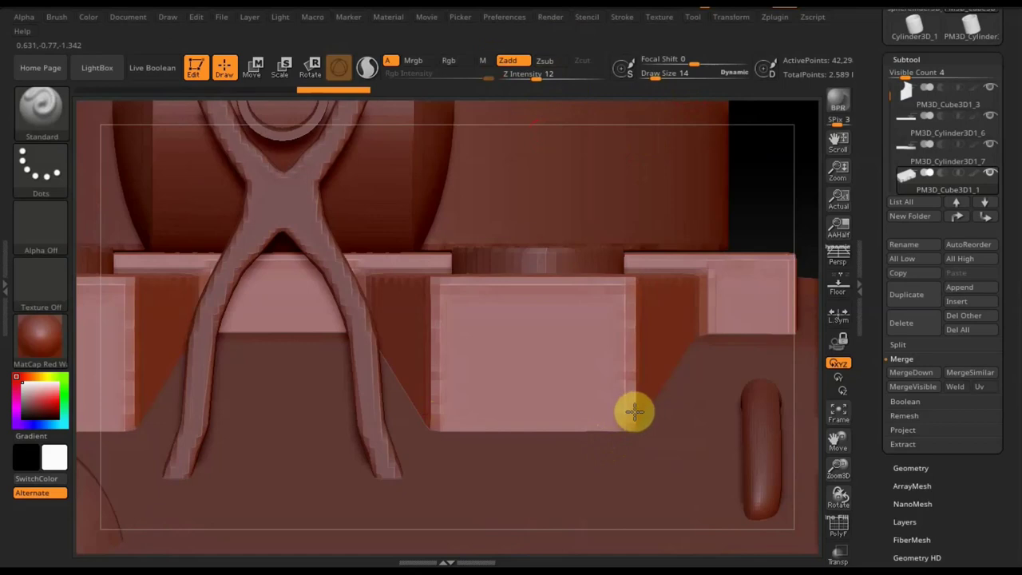
DynaMesh the box pair at resolution 224 from Tool > Geometry, checking the wireframe.
click(843, 527)
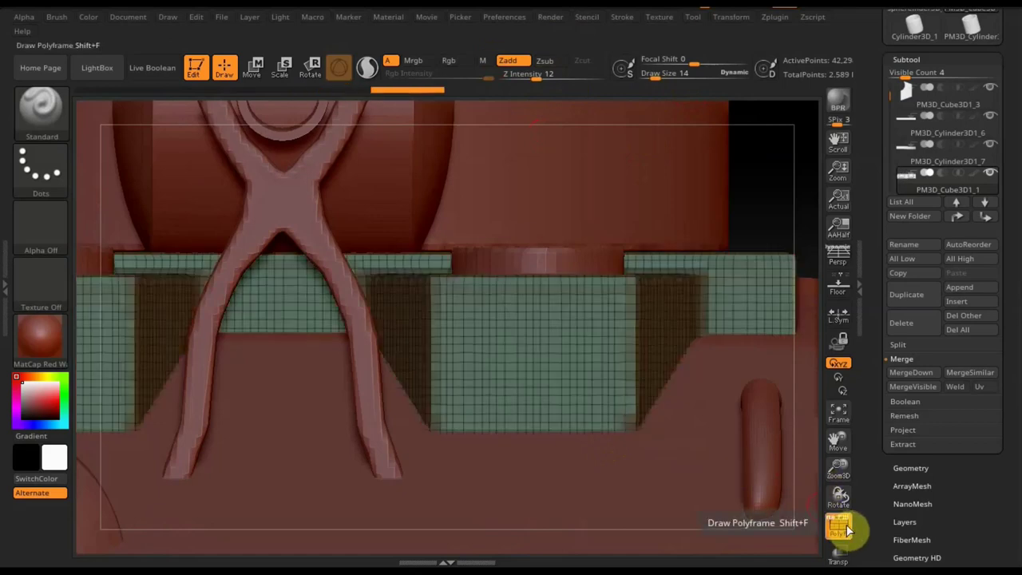
click(845, 527)
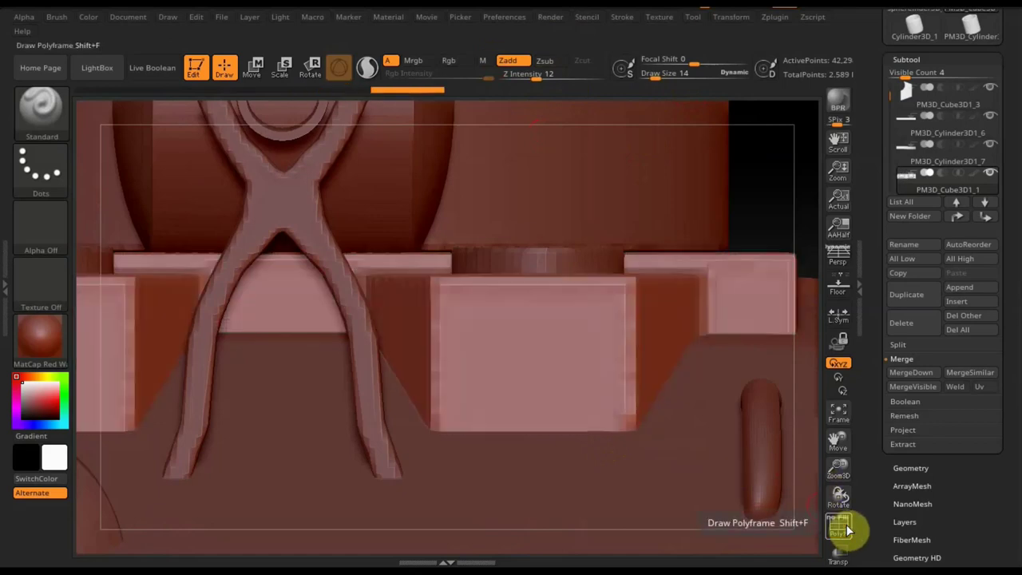
click(911, 467)
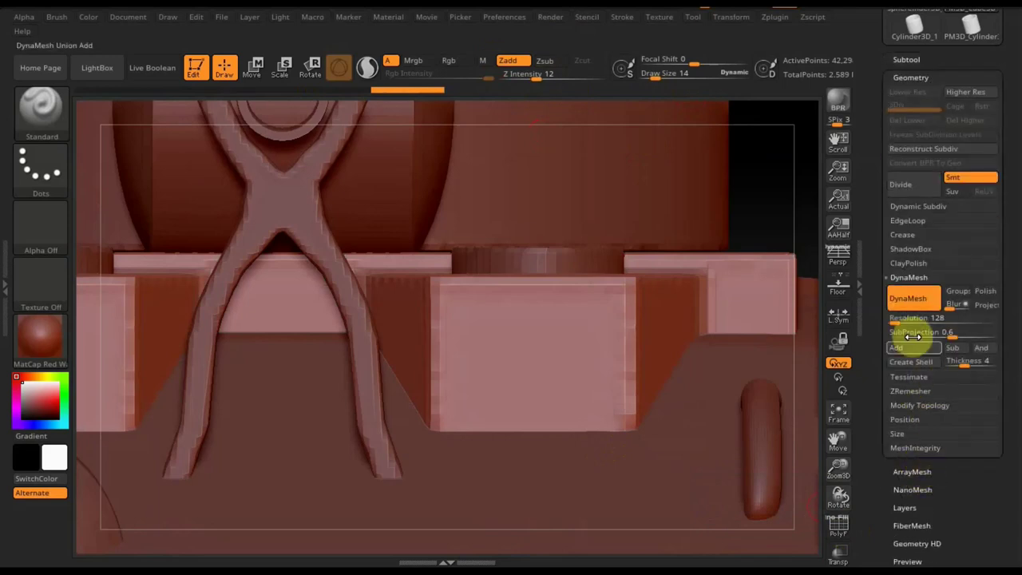
click(909, 305)
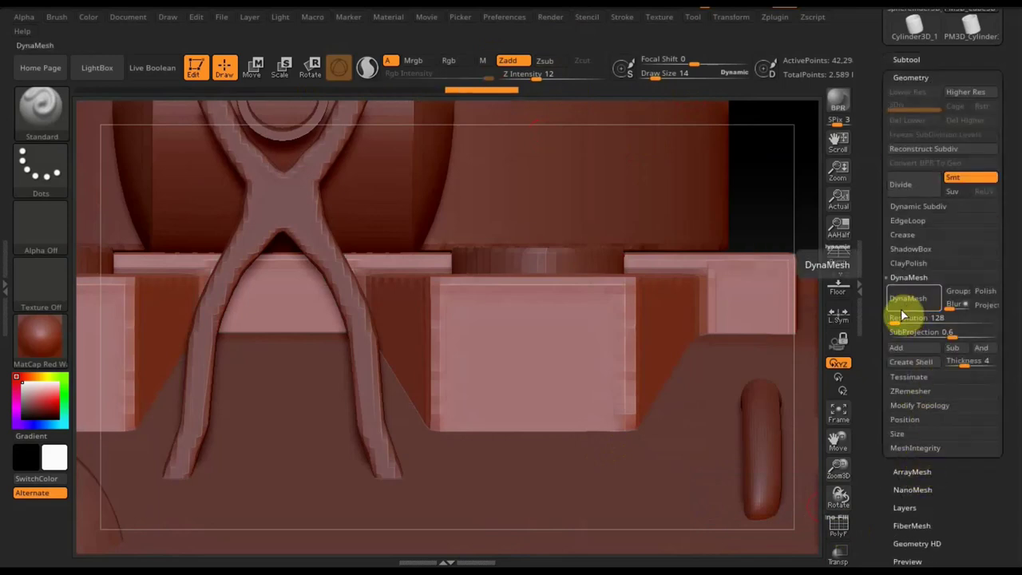
click(845, 523)
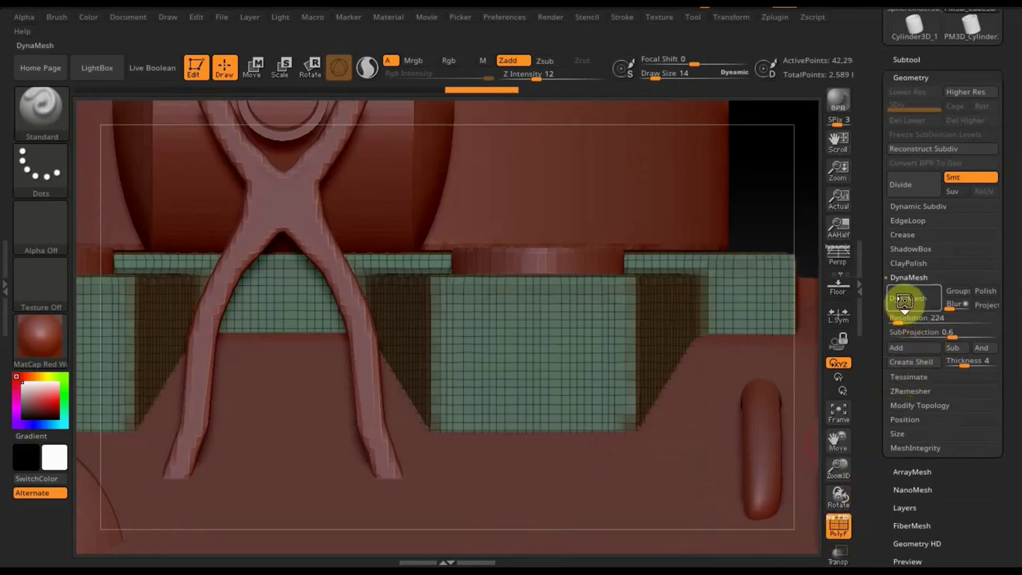
click(903, 300)
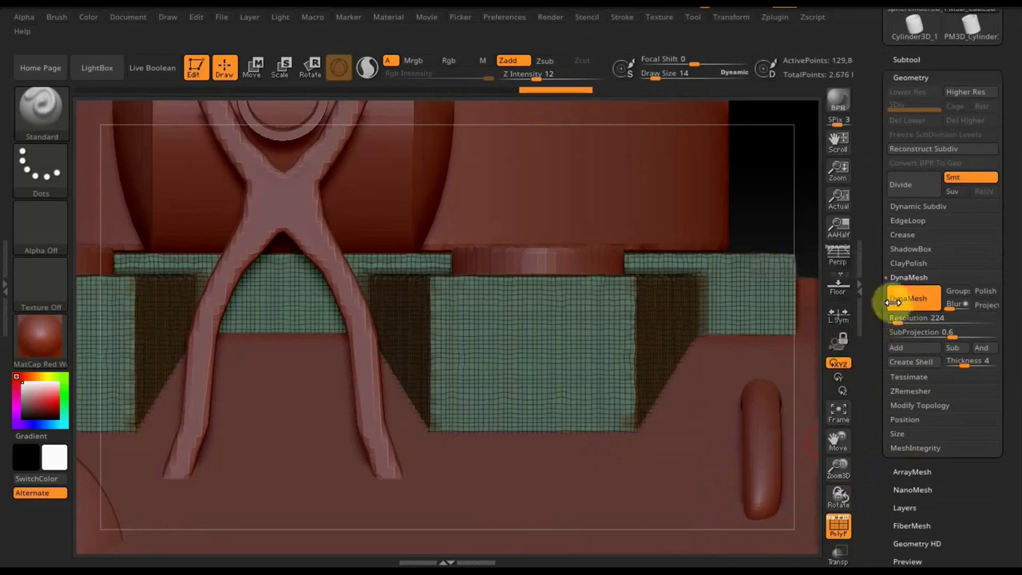
click(836, 529)
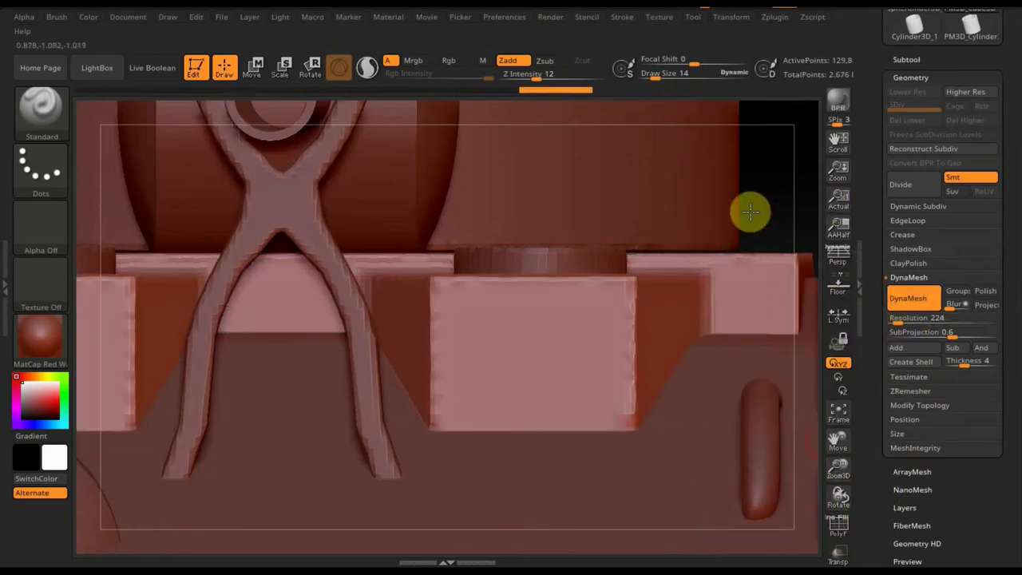
drag(748, 212, 749, 212)
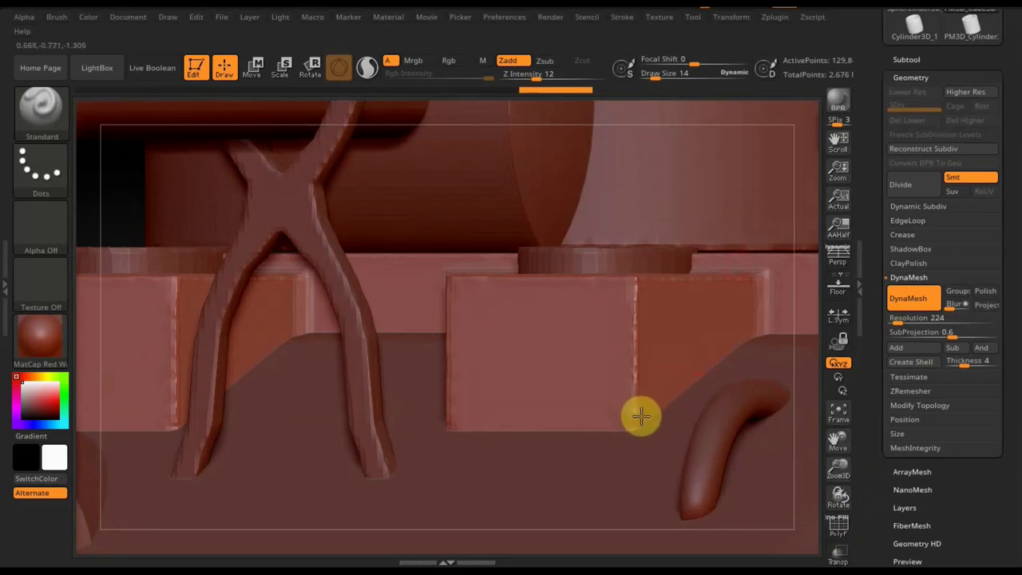
Raise the DynaMesh resolution to 528 and remesh the boxes again.
click(909, 300)
drag(897, 325, 914, 323)
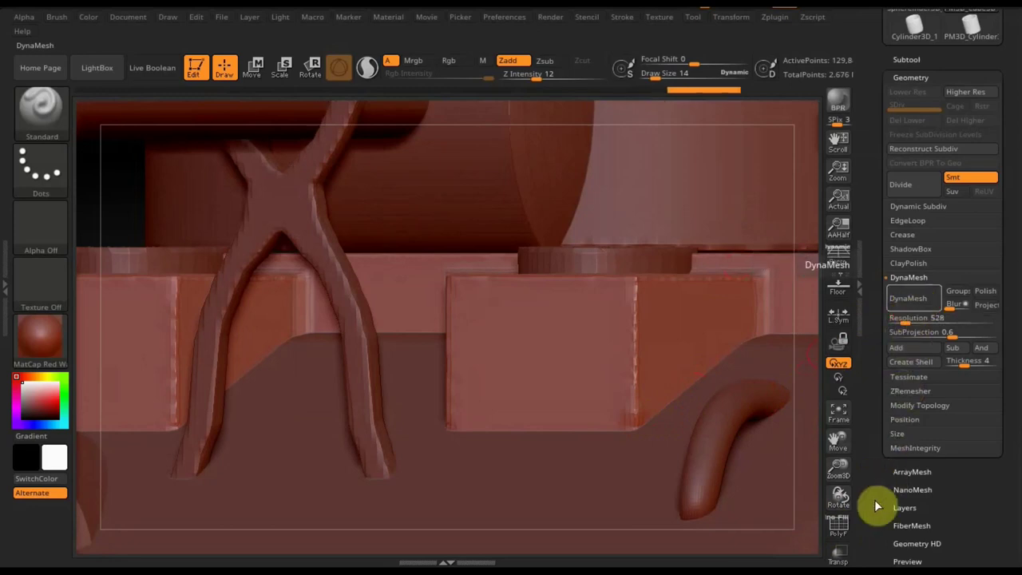
click(836, 529)
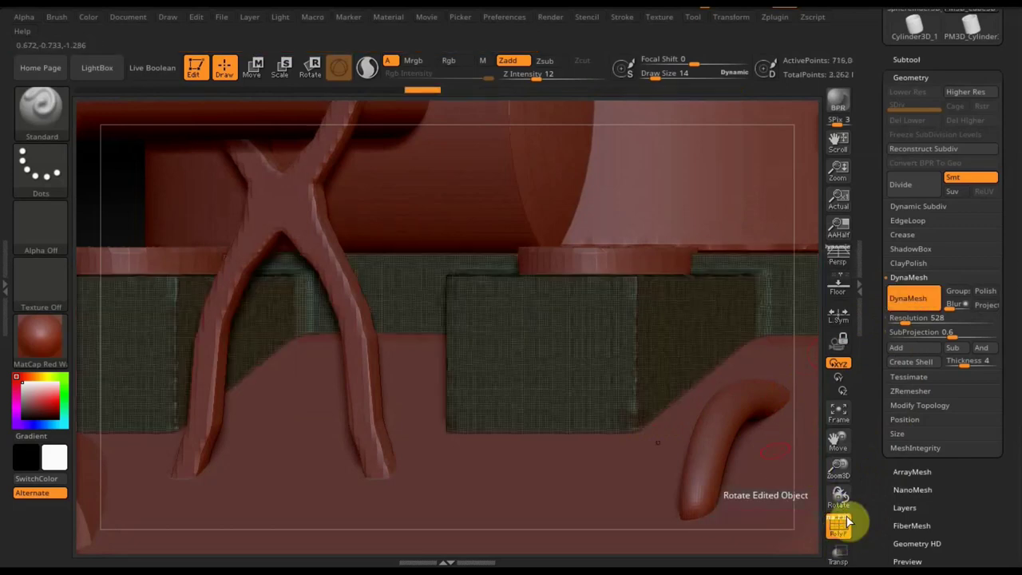
click(839, 530)
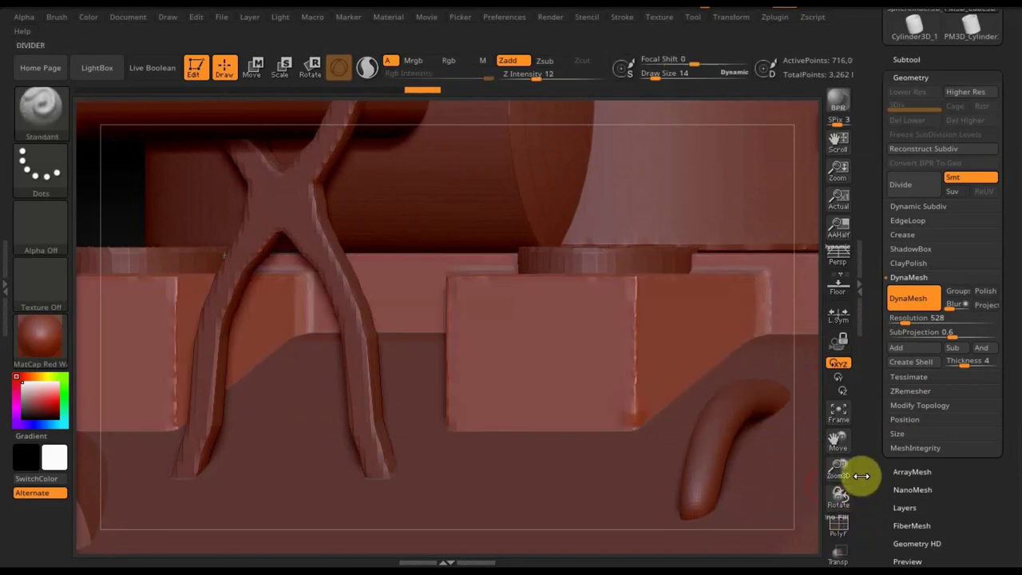
At Z Intensity 19, sculpt dents and notches along the box's right vertical edge, then frame the mesh.
drag(844, 471, 848, 502)
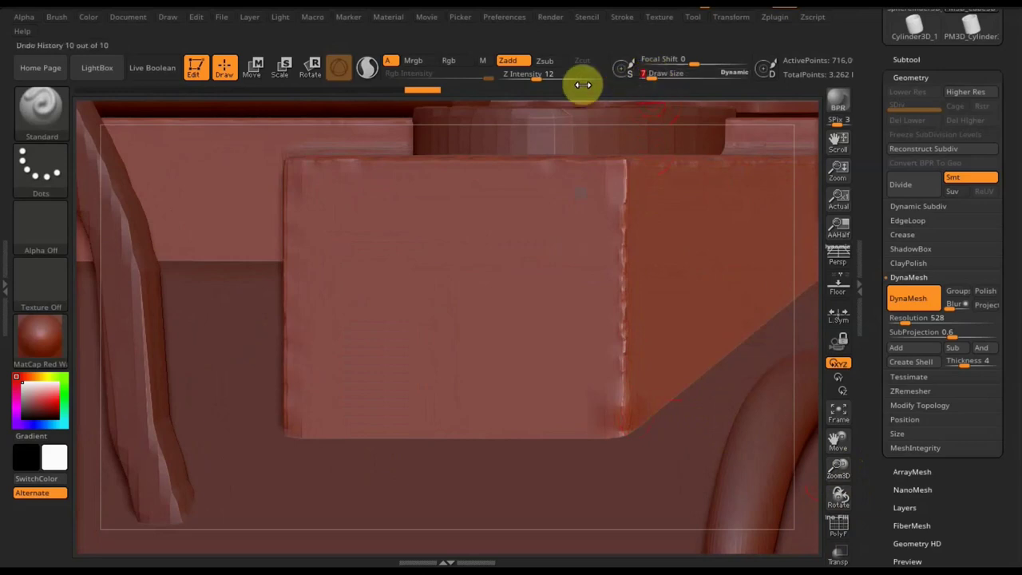
click(545, 78)
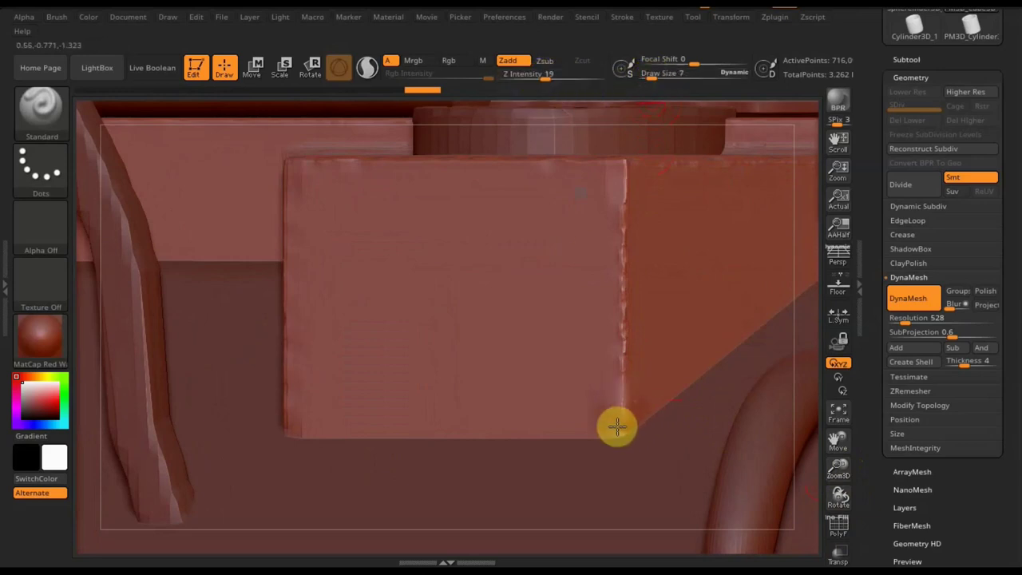
drag(639, 428, 634, 358)
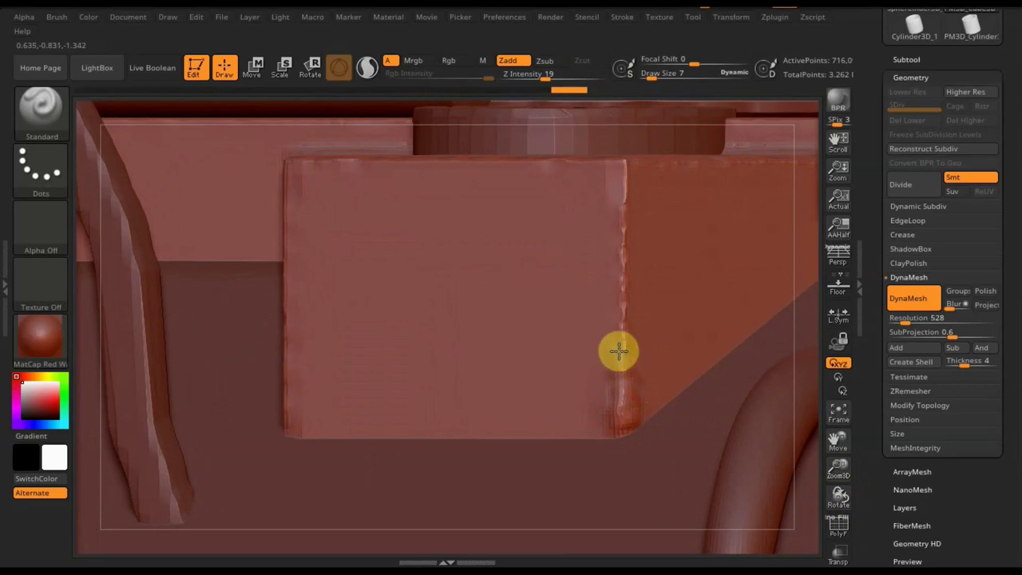
mouse_move(632, 362)
mouse_down()
mouse_move(604, 354)
mouse_move(621, 354)
mouse_move(607, 338)
mouse_move(619, 333)
mouse_move(605, 278)
mouse_move(616, 277)
mouse_move(607, 263)
mouse_move(615, 237)
mouse_up()
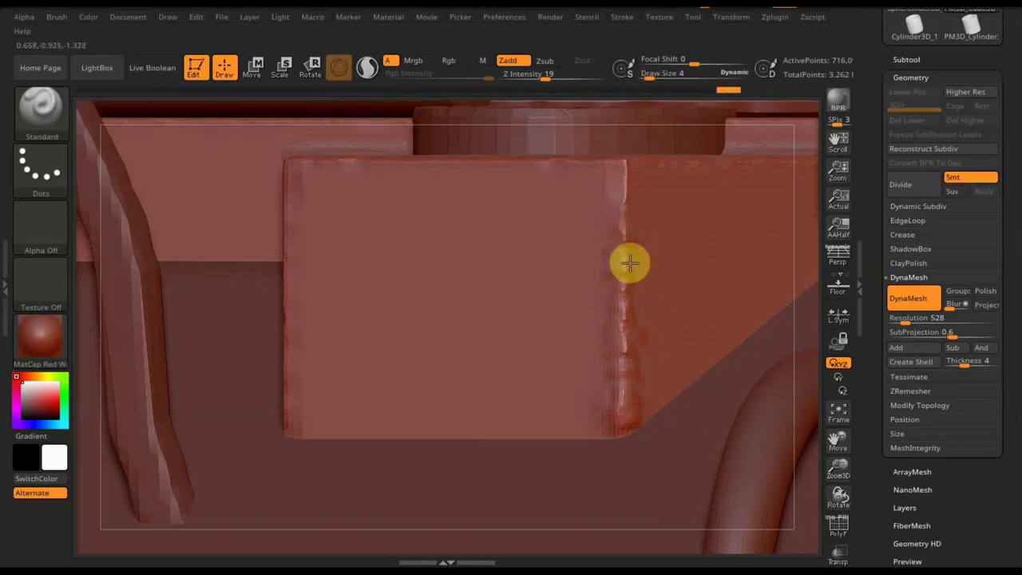
drag(623, 275, 630, 296)
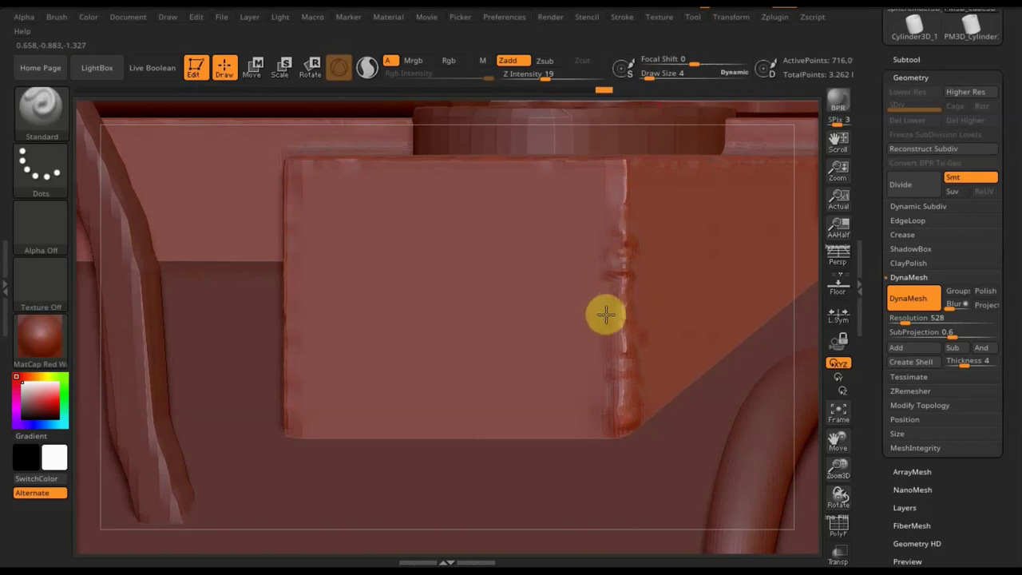
mouse_move(630, 303)
mouse_down()
mouse_move(639, 339)
mouse_move(622, 360)
mouse_move(636, 372)
mouse_move(640, 422)
mouse_up()
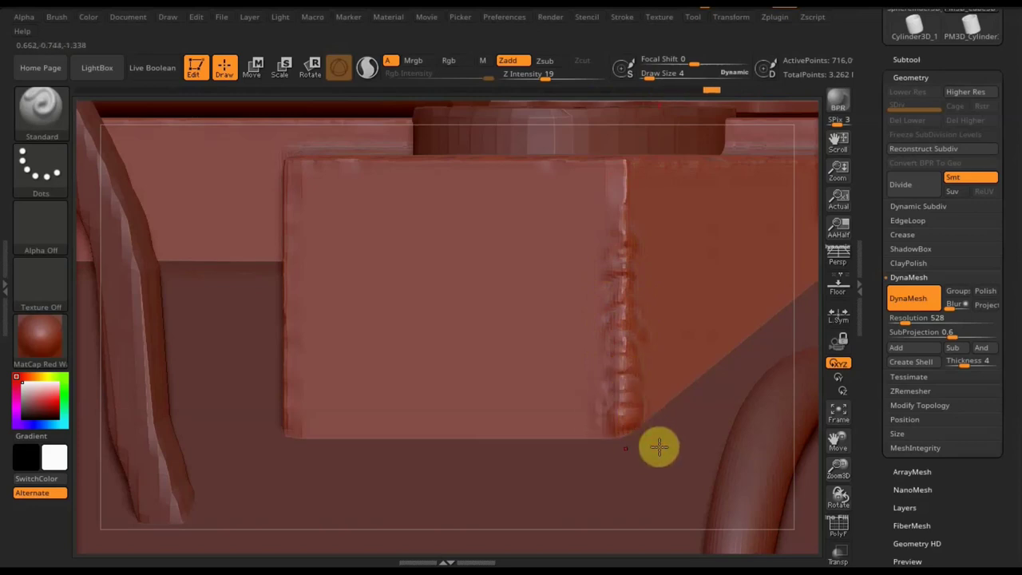
click(838, 529)
click(838, 530)
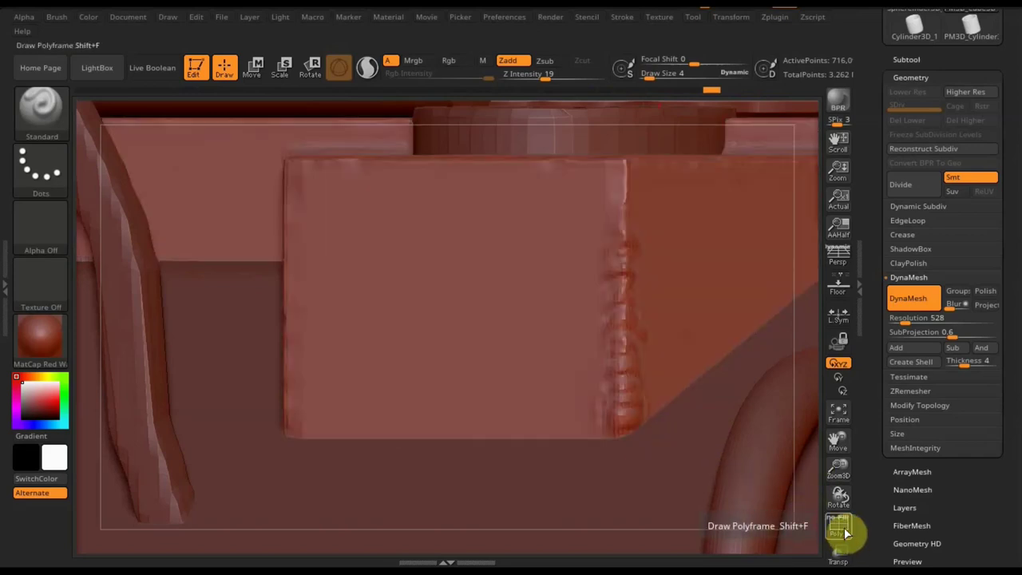
click(839, 415)
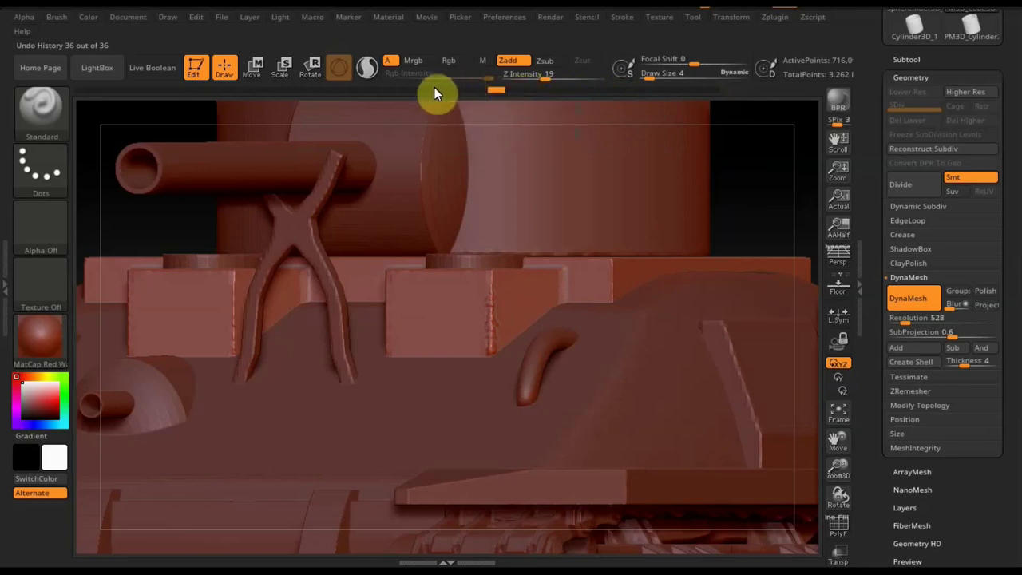
Rewind the undo history to step 6, restoring the 128-resolution box without stitch marks.
drag(430, 87, 390, 88)
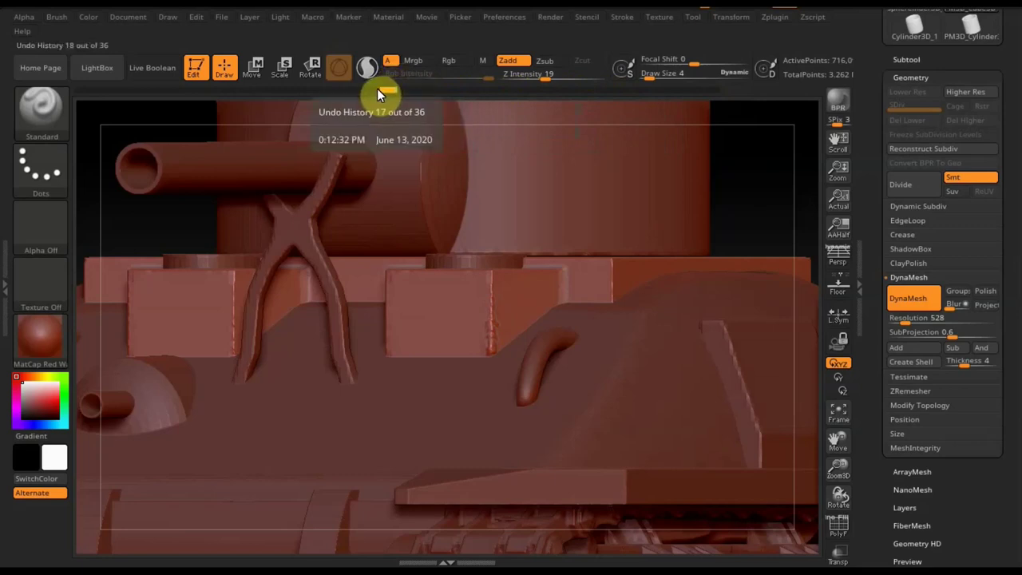
drag(376, 95, 314, 90)
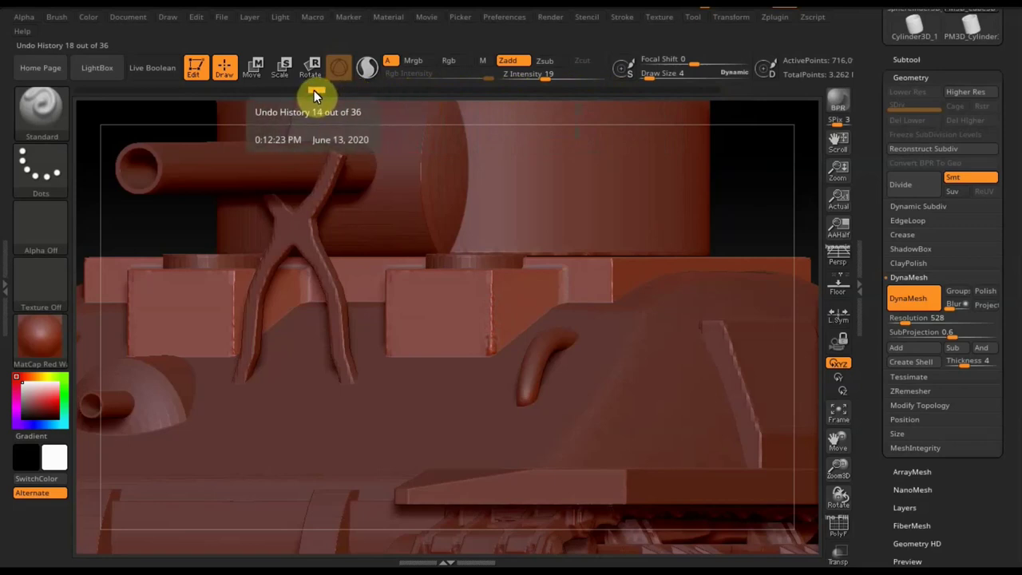
drag(314, 90, 246, 91)
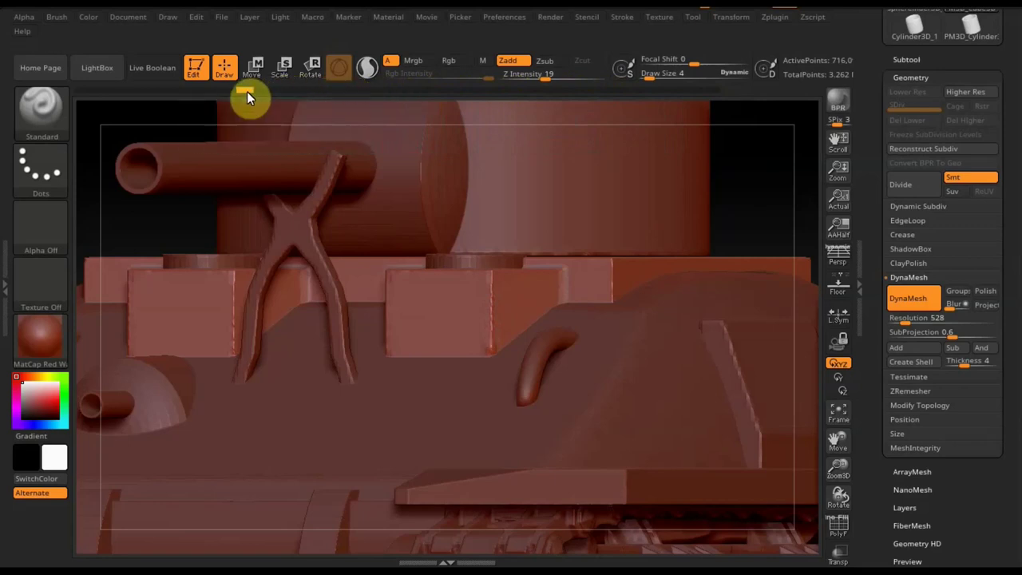
click(170, 92)
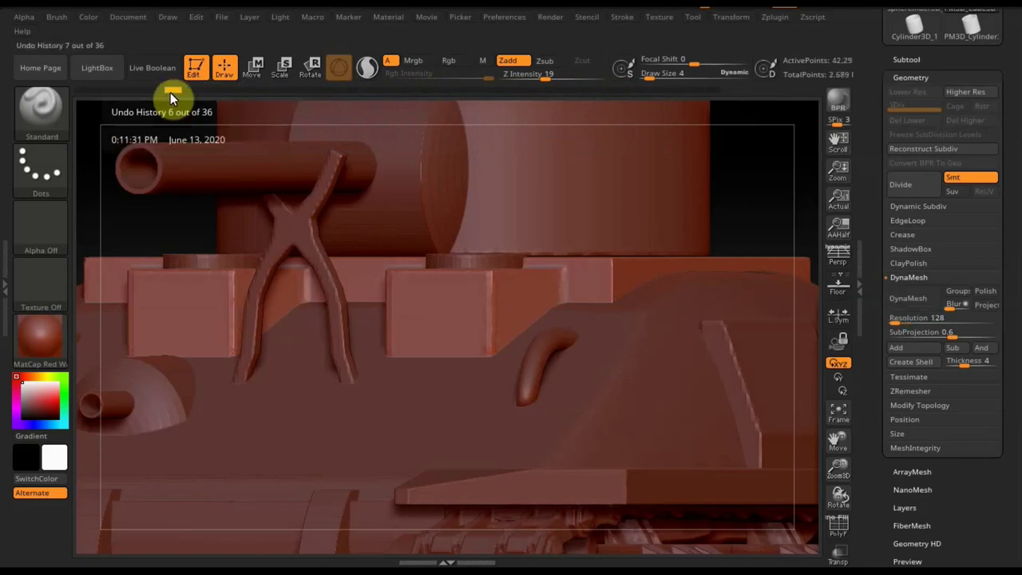
click(843, 529)
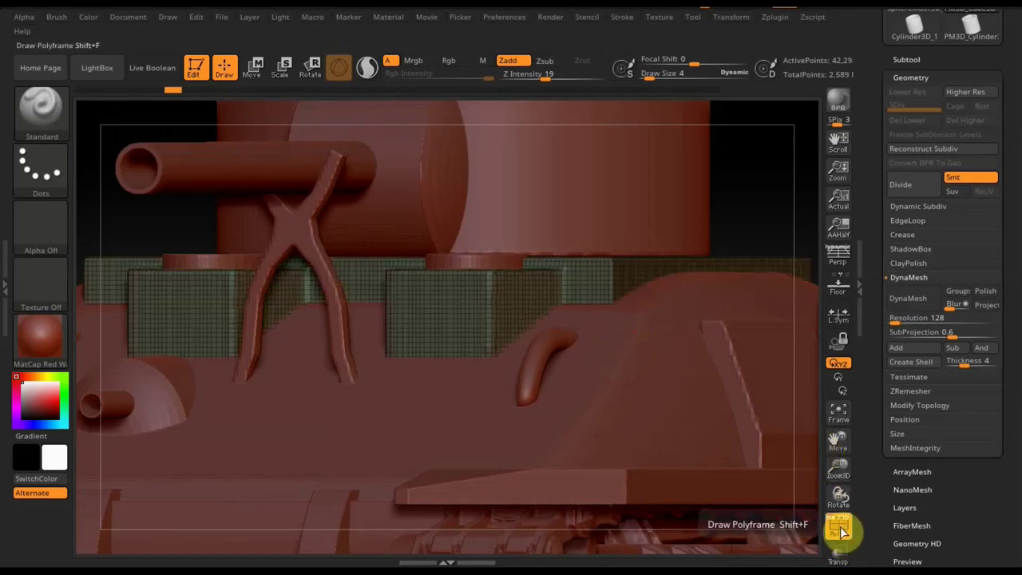
click(840, 528)
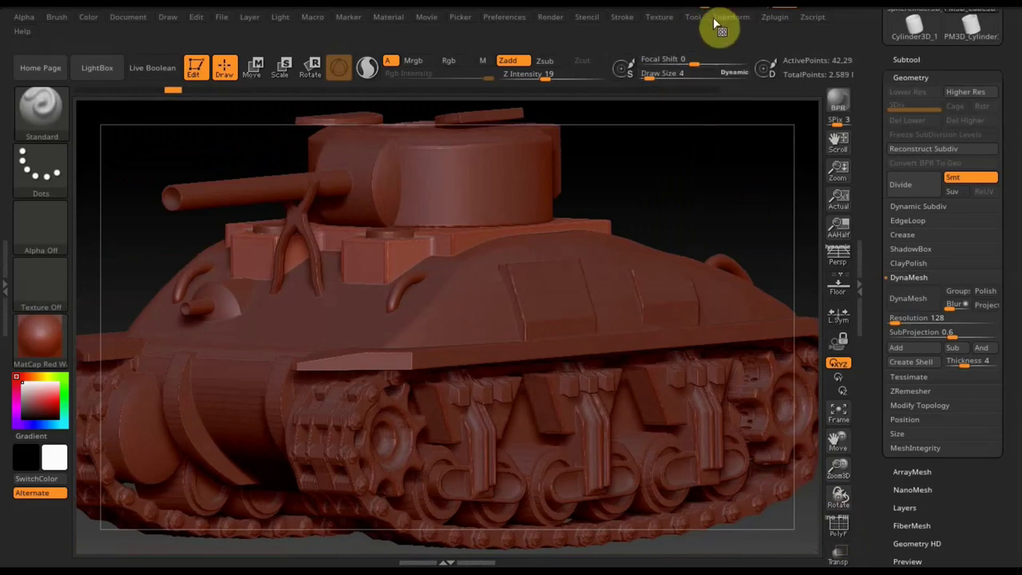
Import the star insignia screenshot from the Desktop through Texture > Import.
click(660, 20)
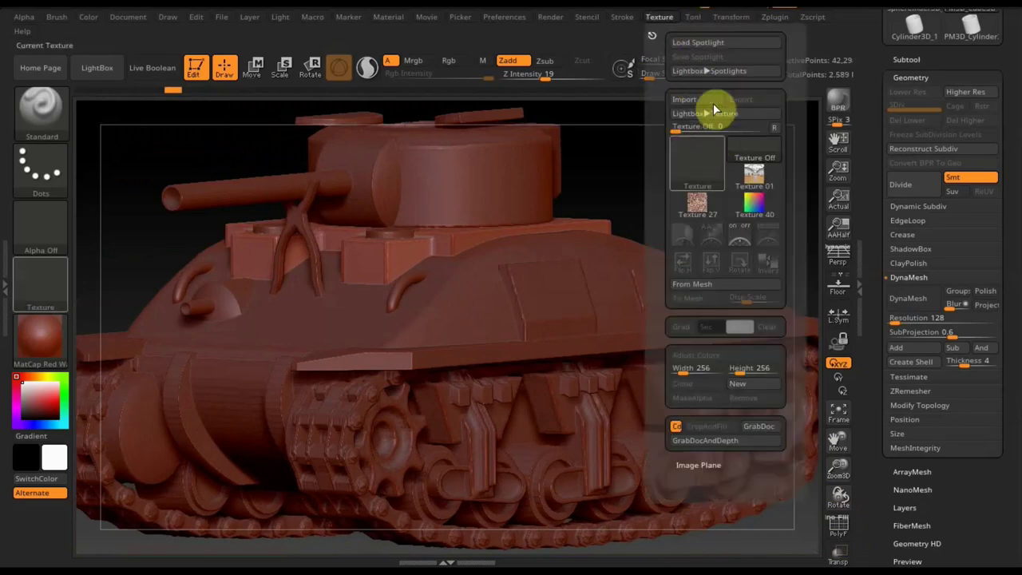
click(697, 176)
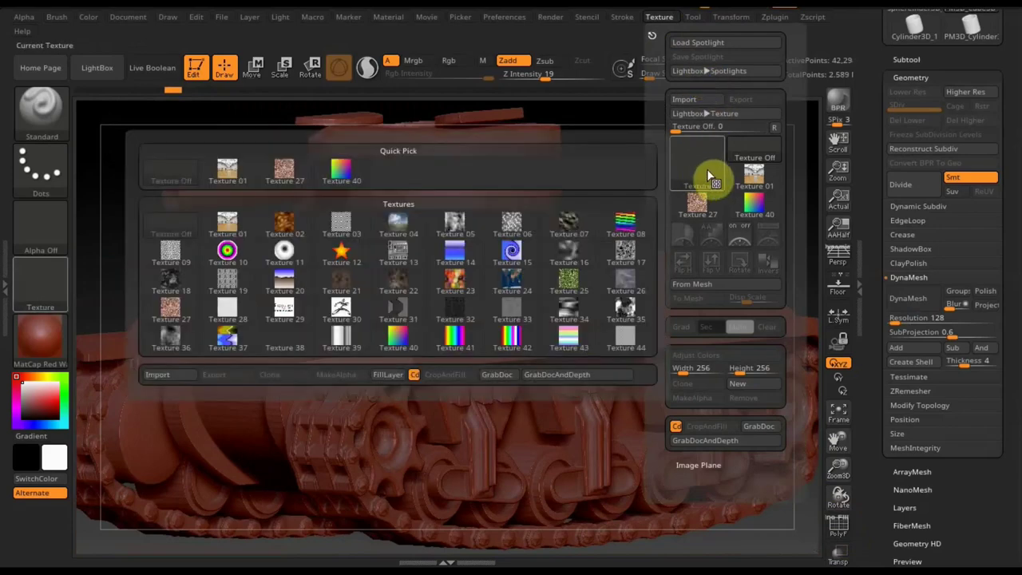
click(175, 374)
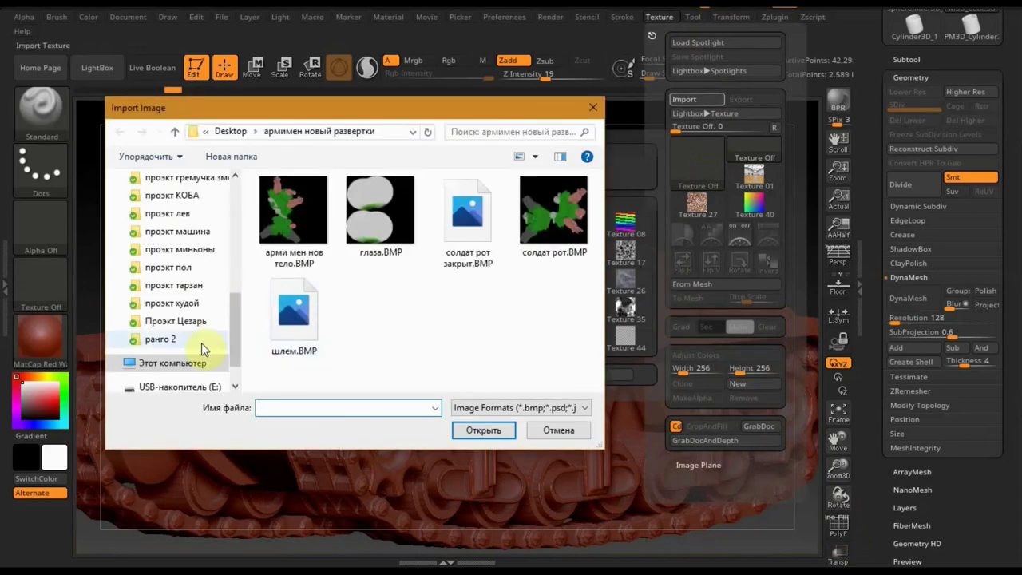
drag(231, 325, 229, 193)
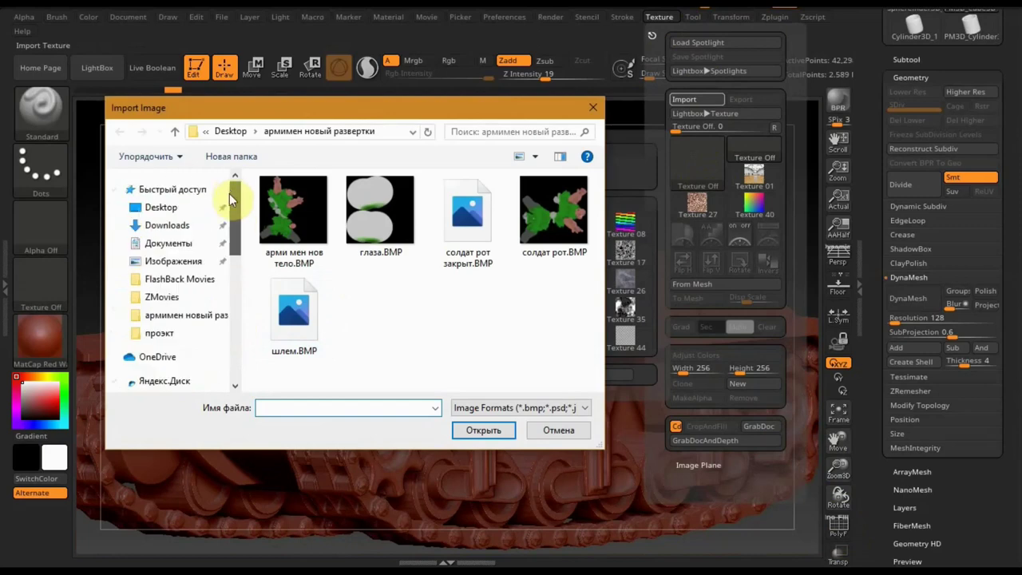
click(160, 210)
scroll(447, 300, down, 3)
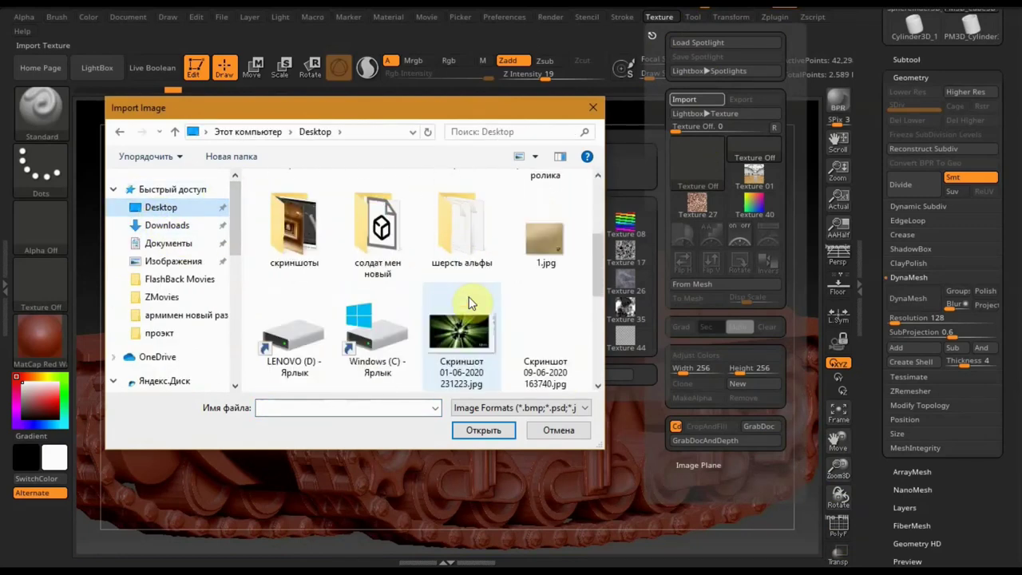
scroll(503, 308, down, 1)
scroll(511, 325, down, 2)
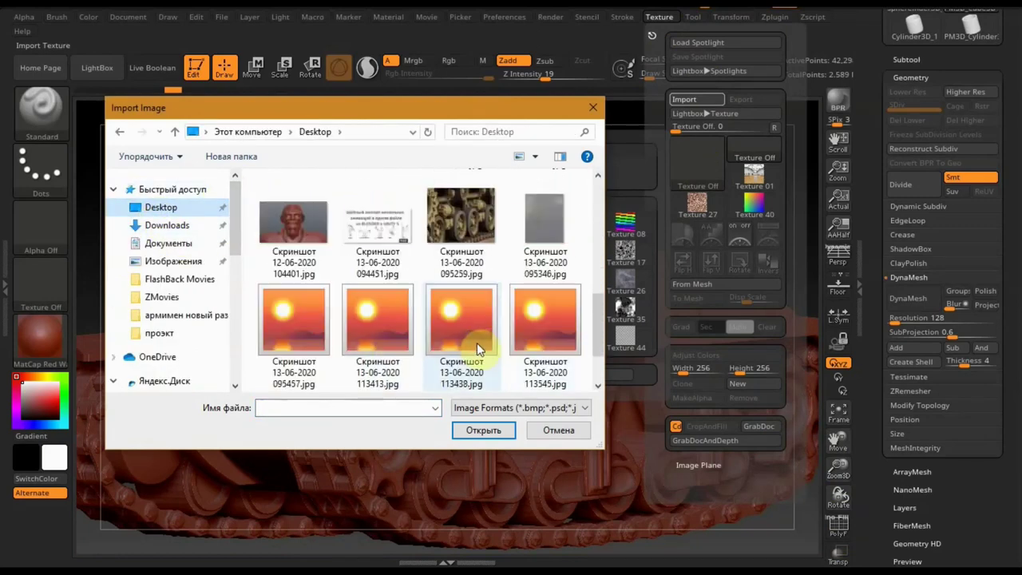
scroll(477, 342, up, 1)
scroll(387, 343, down, 1)
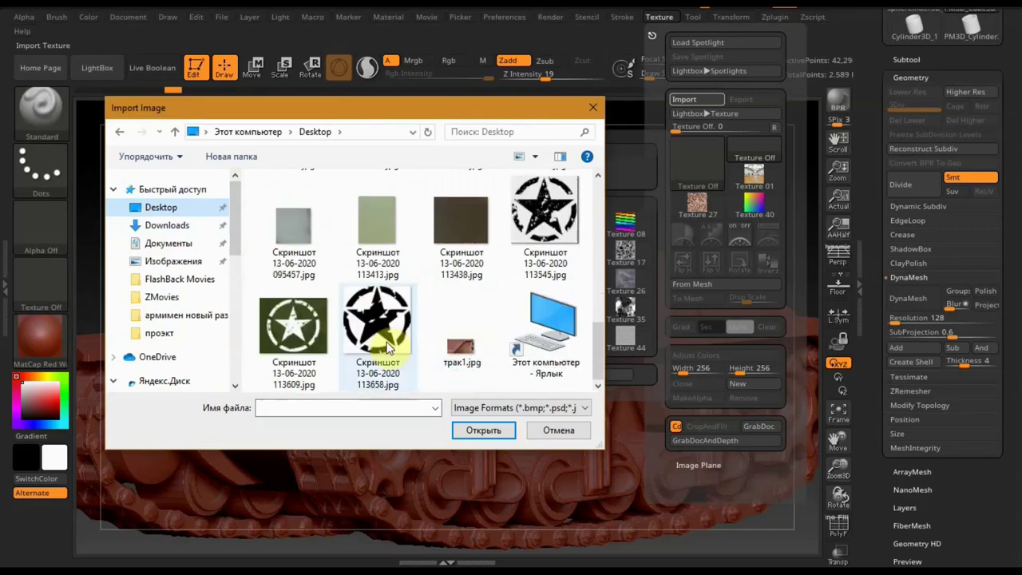
click(323, 340)
click(484, 430)
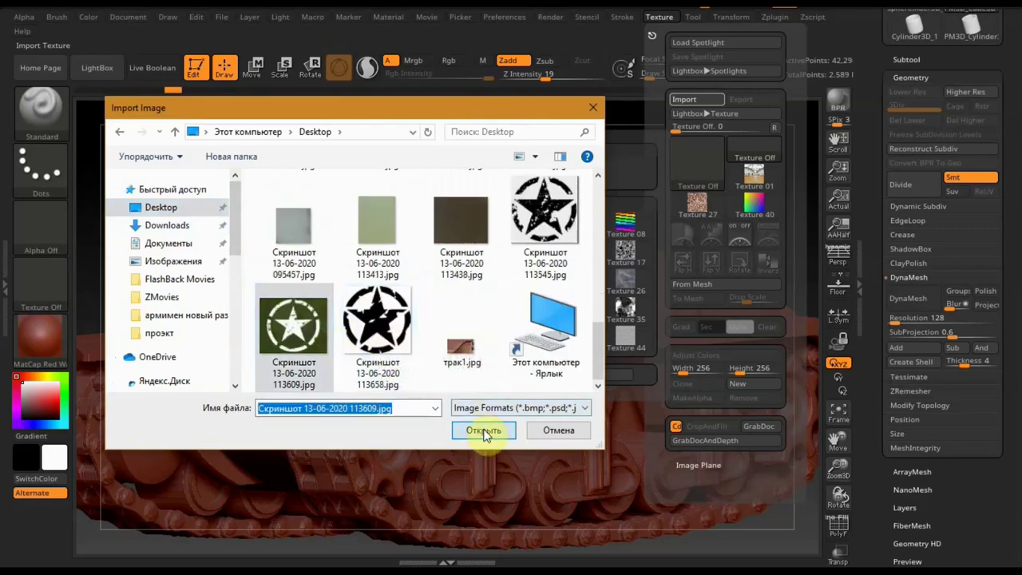
Set the 492 × 406 star image as the current texture.
key(Escape)
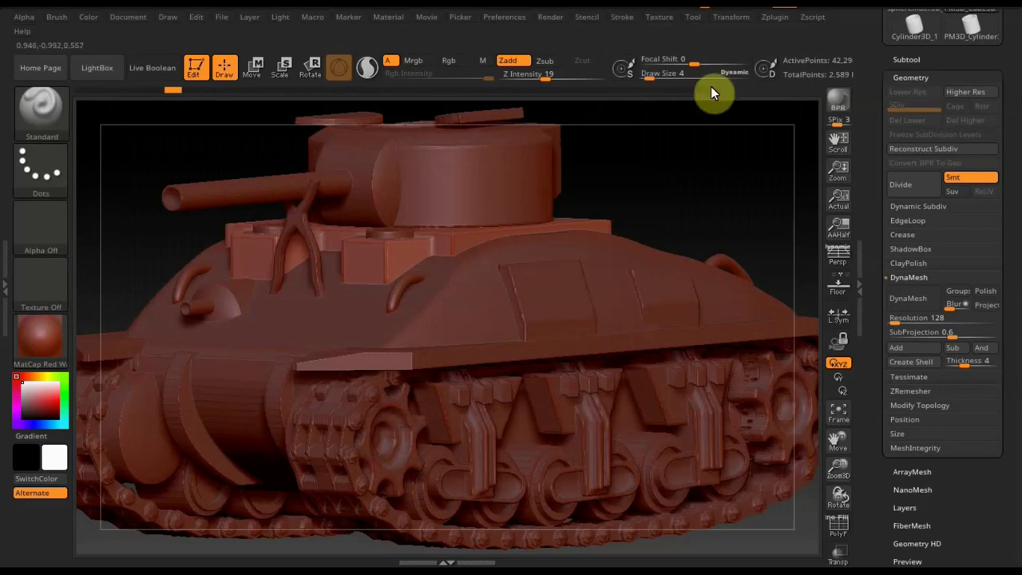
click(731, 16)
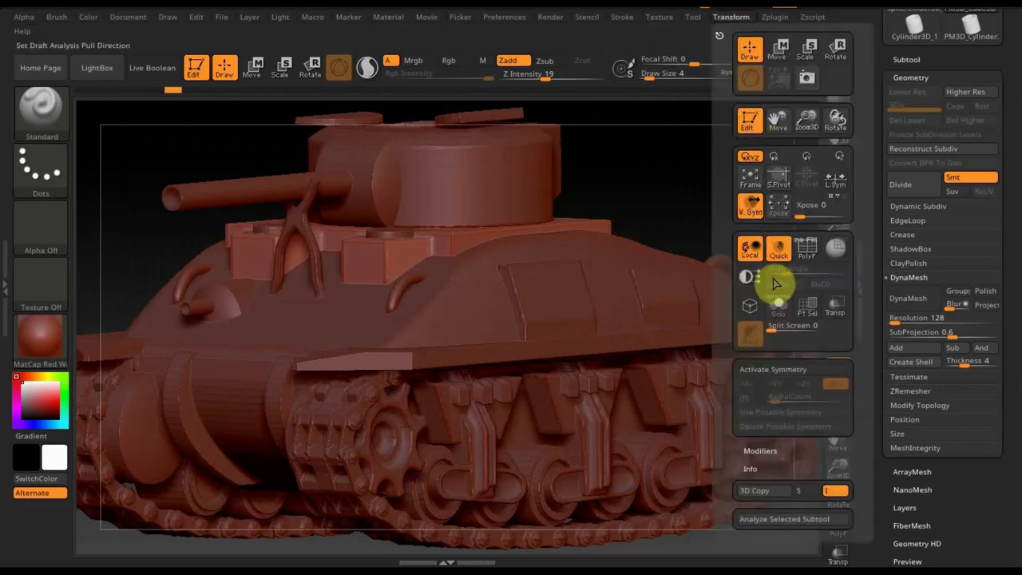
click(661, 17)
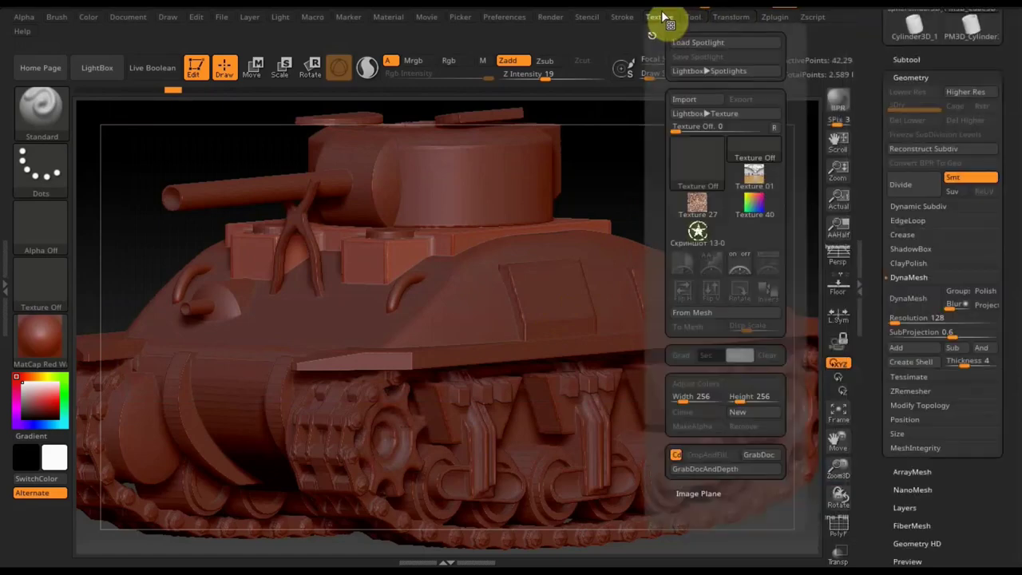
click(697, 231)
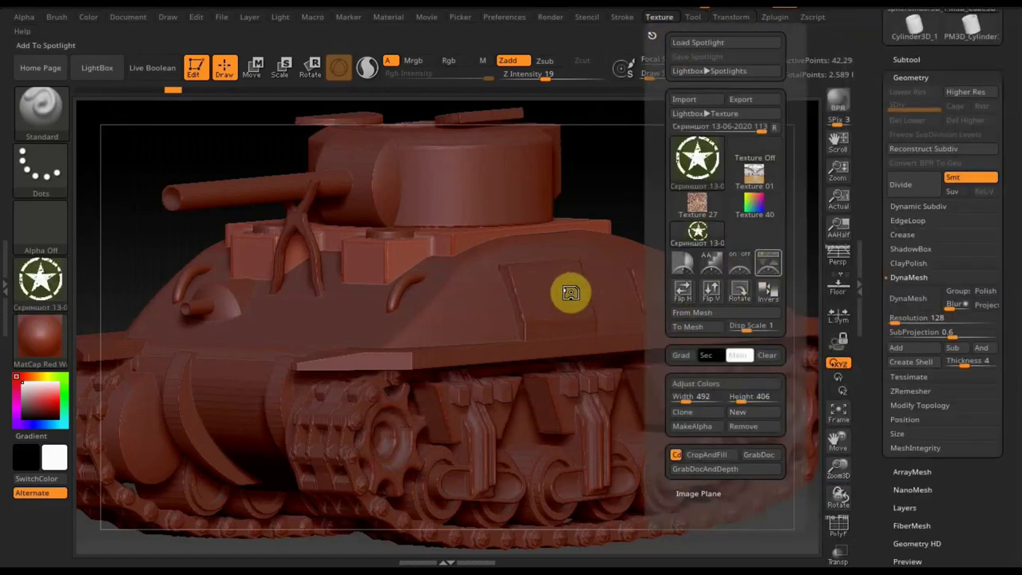
Show the star in Spotlight, shrink it to a small square over the hull, then hide it.
key(shift+z)
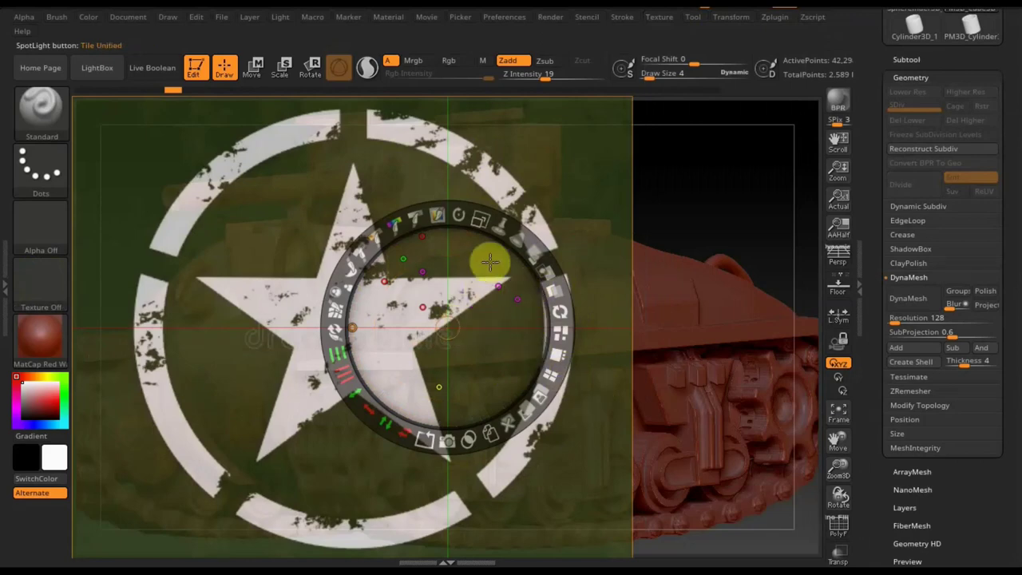
drag(484, 227, 375, 268)
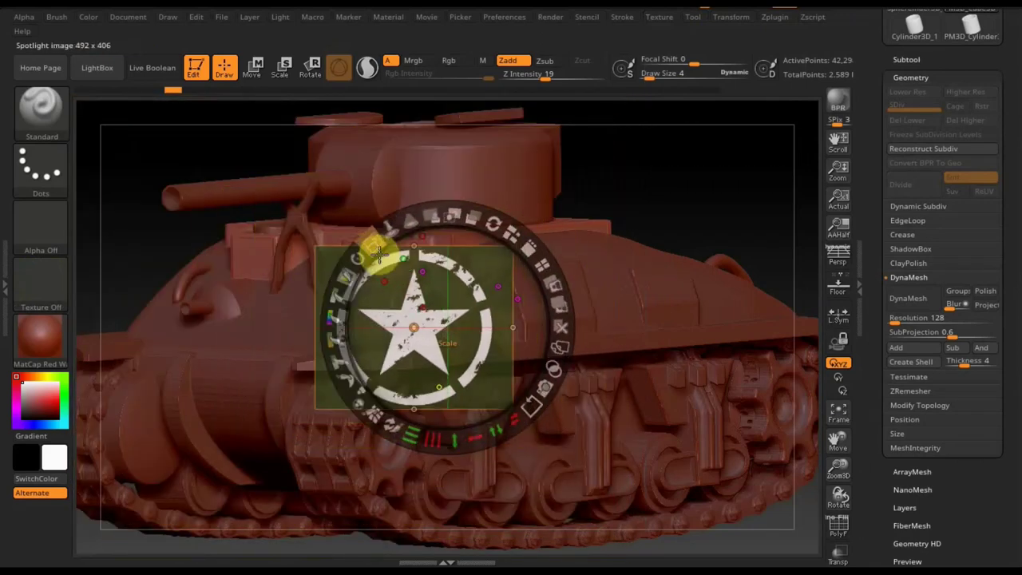
key(shift)
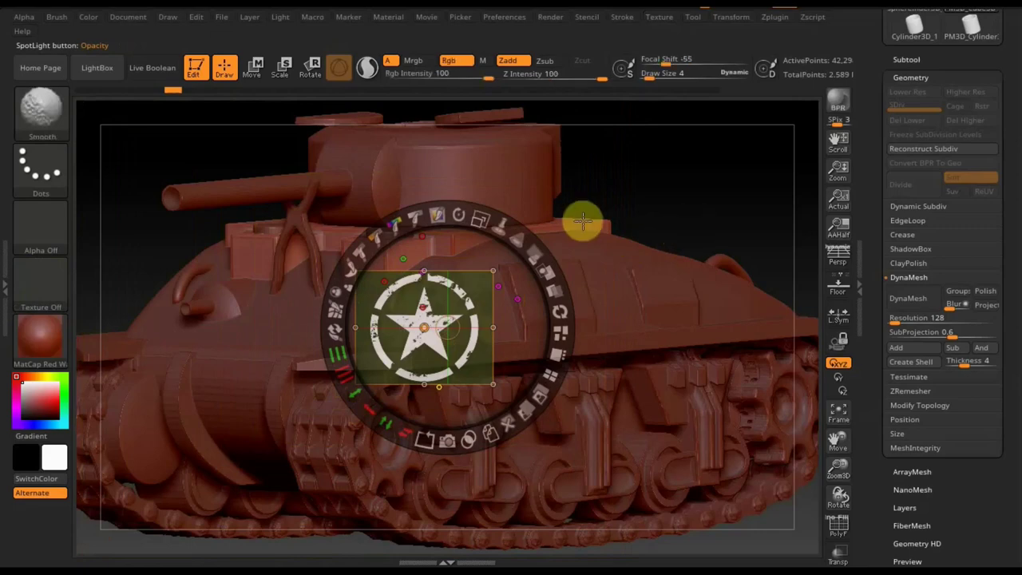
key(shift+z)
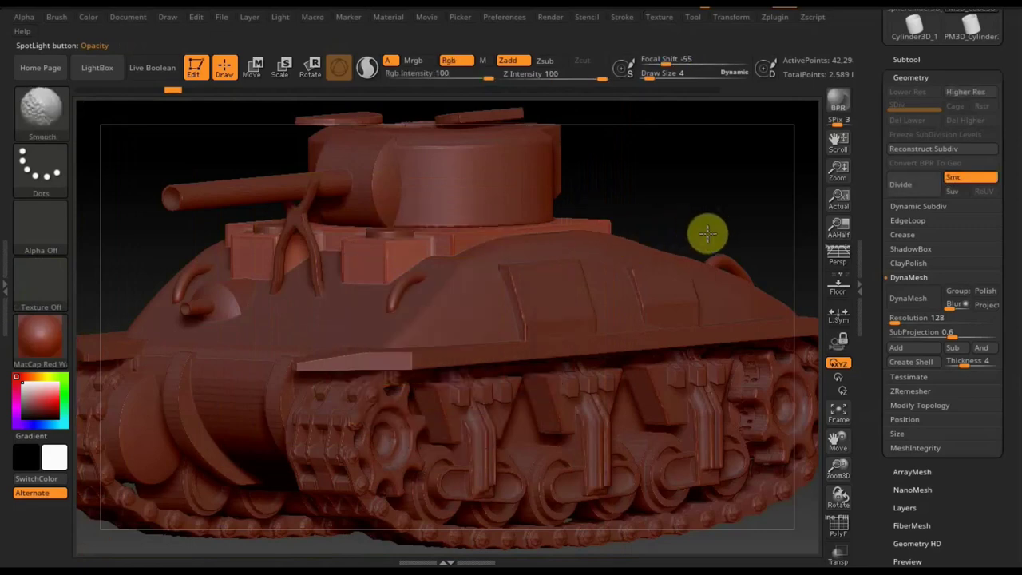
Turn the tank to a side view and open the Subtools popup.
shift+drag(705, 230, 708, 231)
mouse_move(662, 263)
mouse_down()
mouse_move(644, 263)
mouse_move(703, 225)
mouse_up()
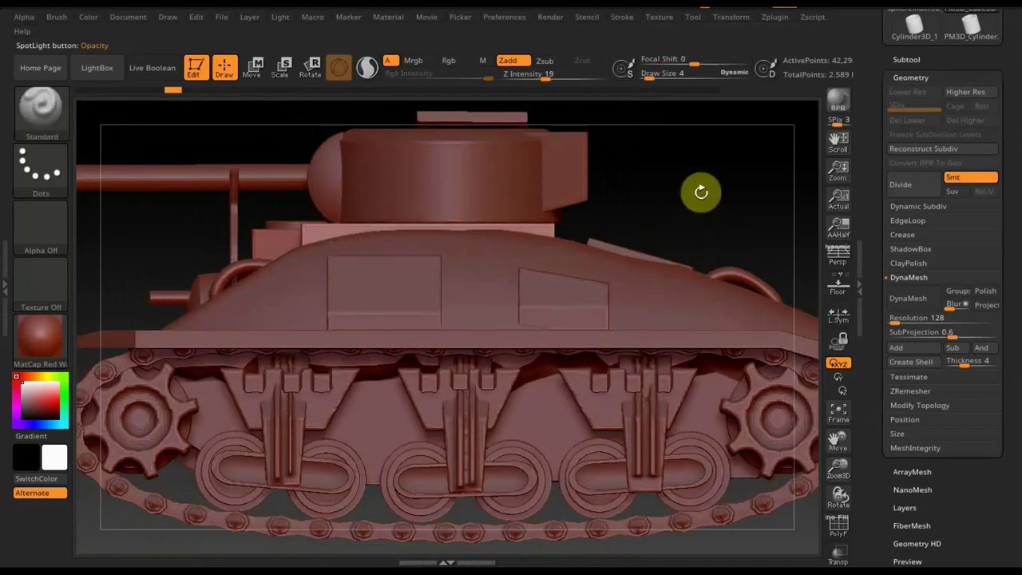
key(n)
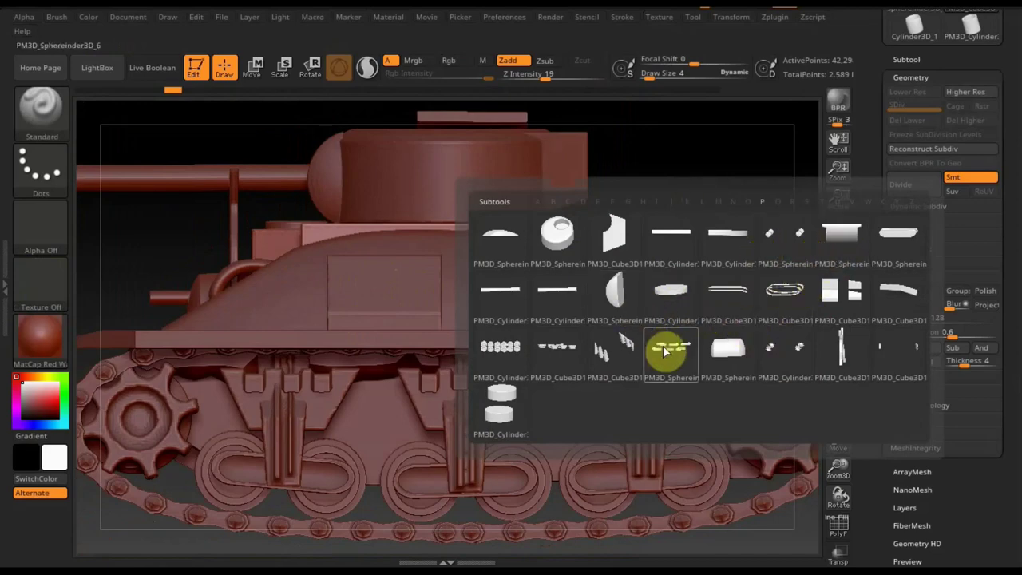
Select PM3D_Cube3D1_4 and scale the Spotlight star image to fit the side panel.
click(830, 299)
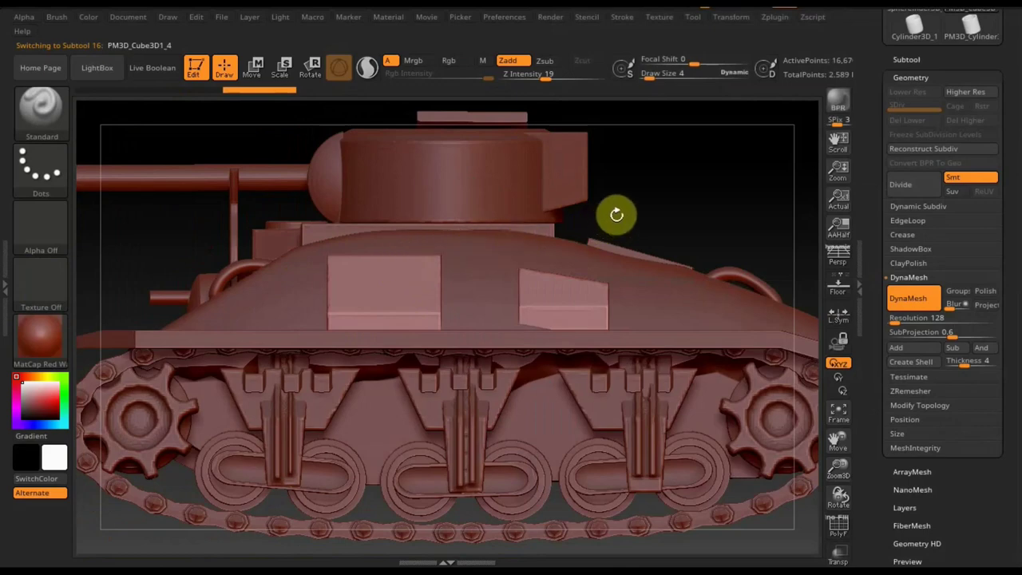
mouse_move(689, 217)
mouse_down()
mouse_move(764, 216)
mouse_move(755, 245)
mouse_up()
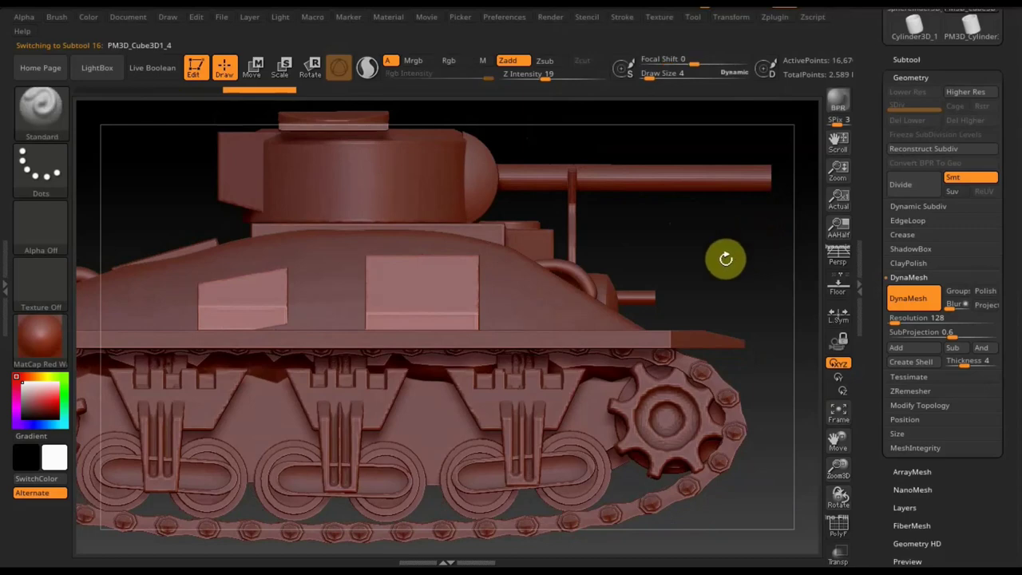
key(shift+z)
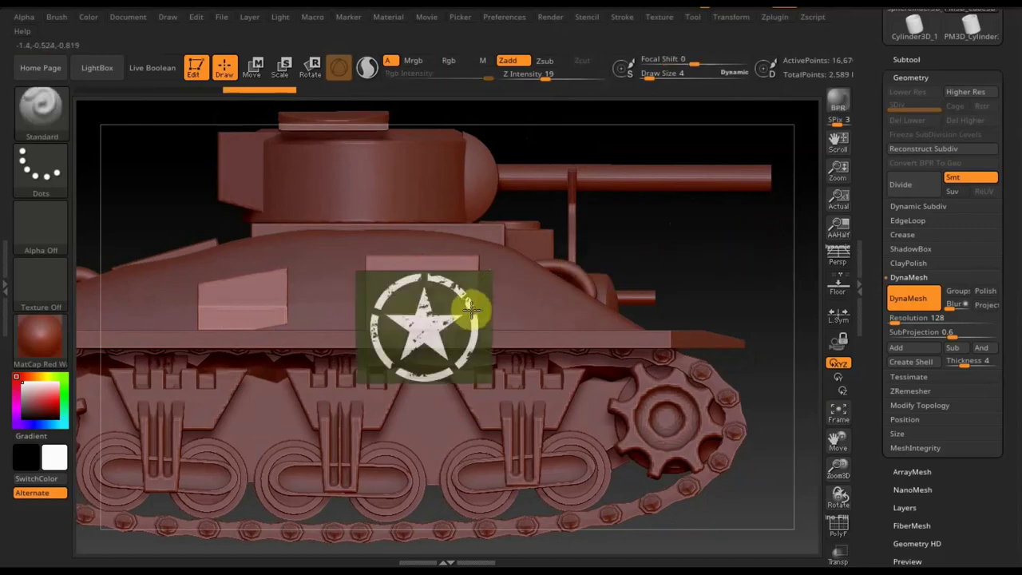
key(z)
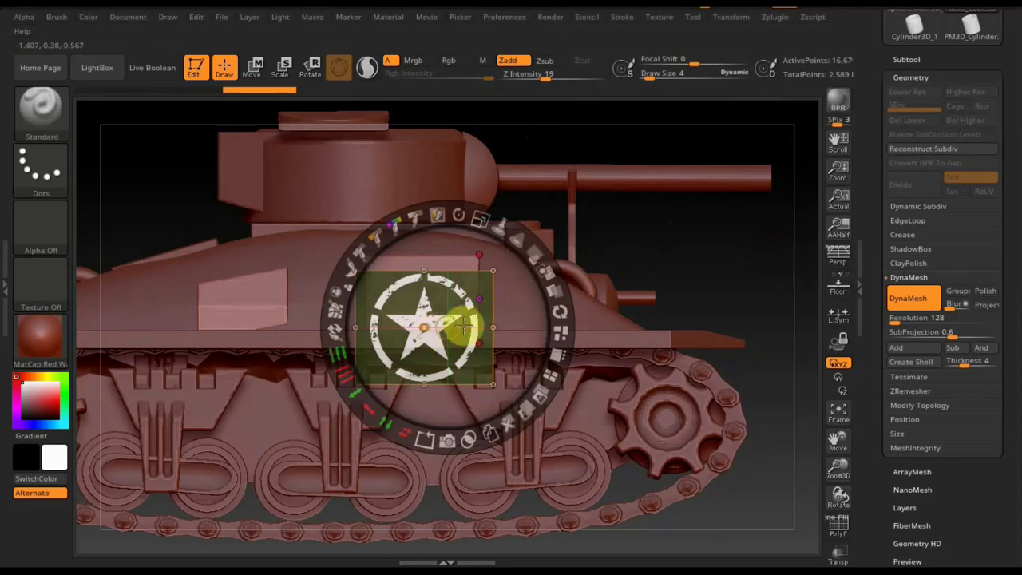
drag(518, 306, 511, 287)
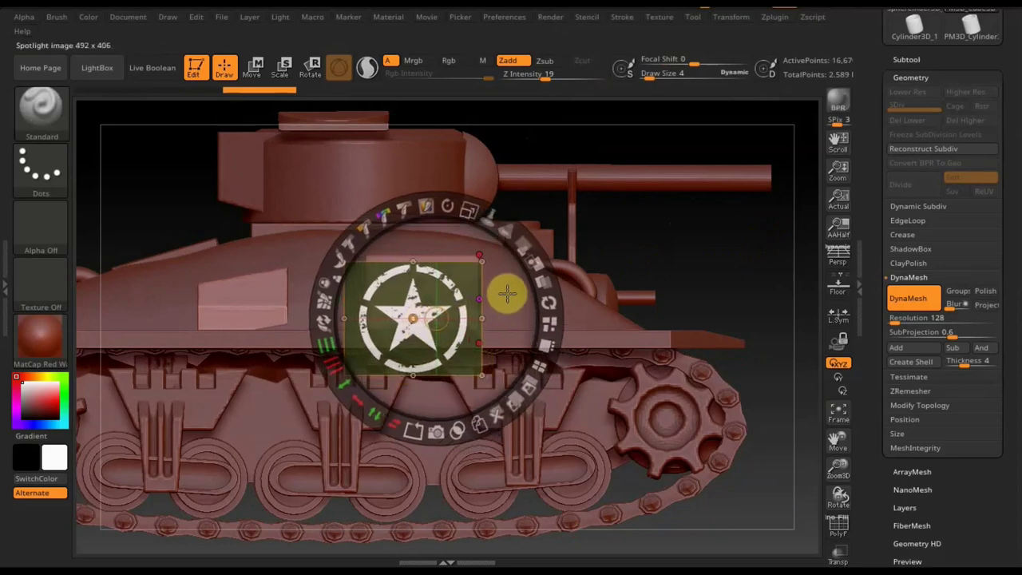
mouse_move(471, 206)
mouse_down()
mouse_move(407, 193)
mouse_move(428, 245)
mouse_move(431, 231)
mouse_up()
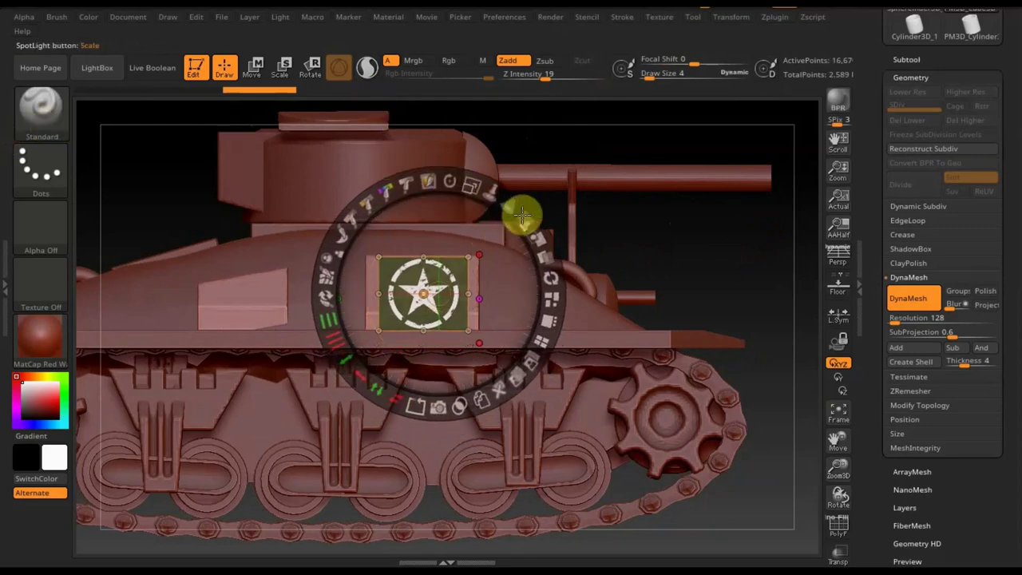
mouse_move(522, 214)
mouse_down()
mouse_move(551, 298)
mouse_move(609, 237)
mouse_up()
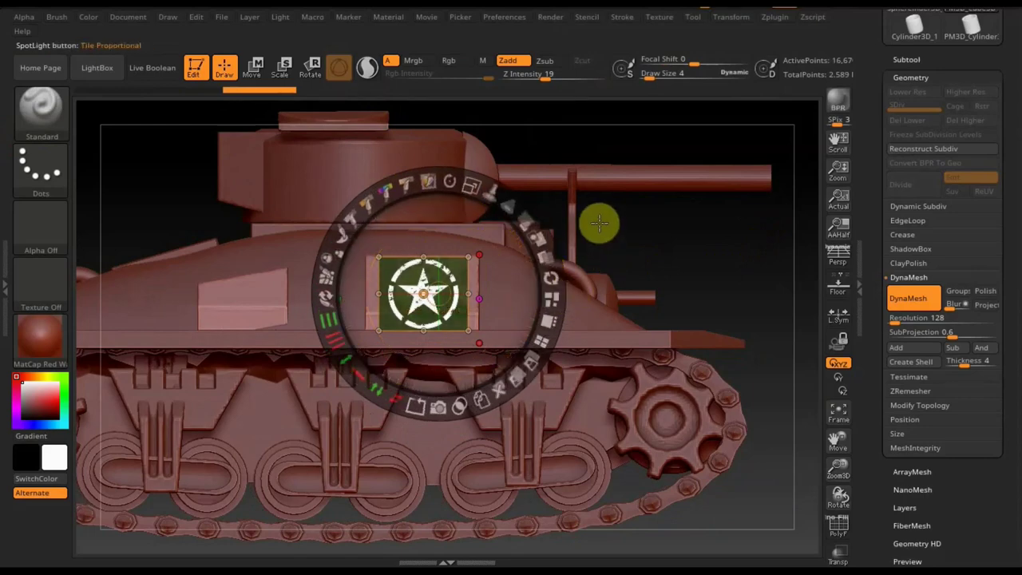
key(z)
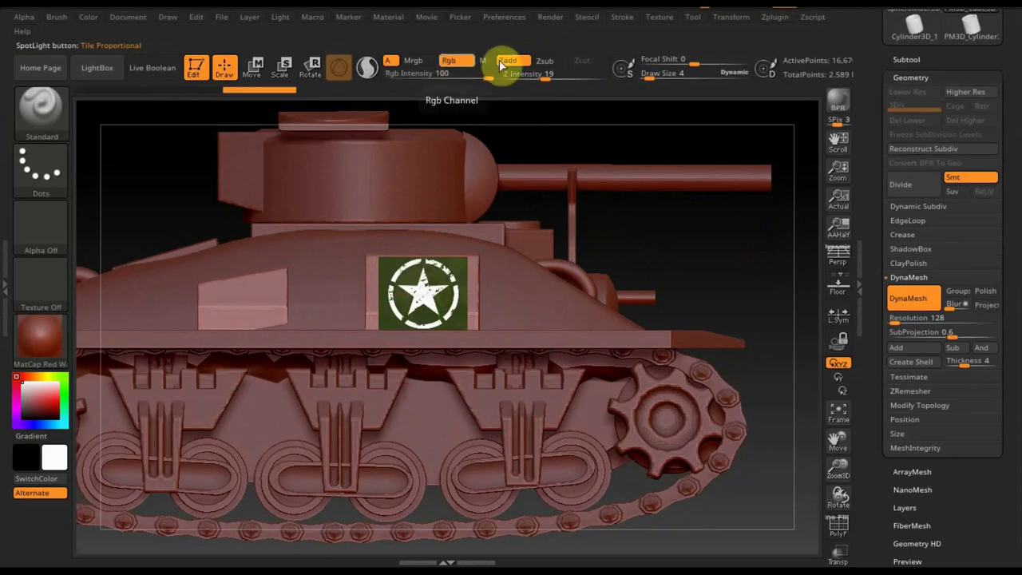
With Zadd off and a larger brush, paint the star onto the side panel as RGB colour.
click(508, 61)
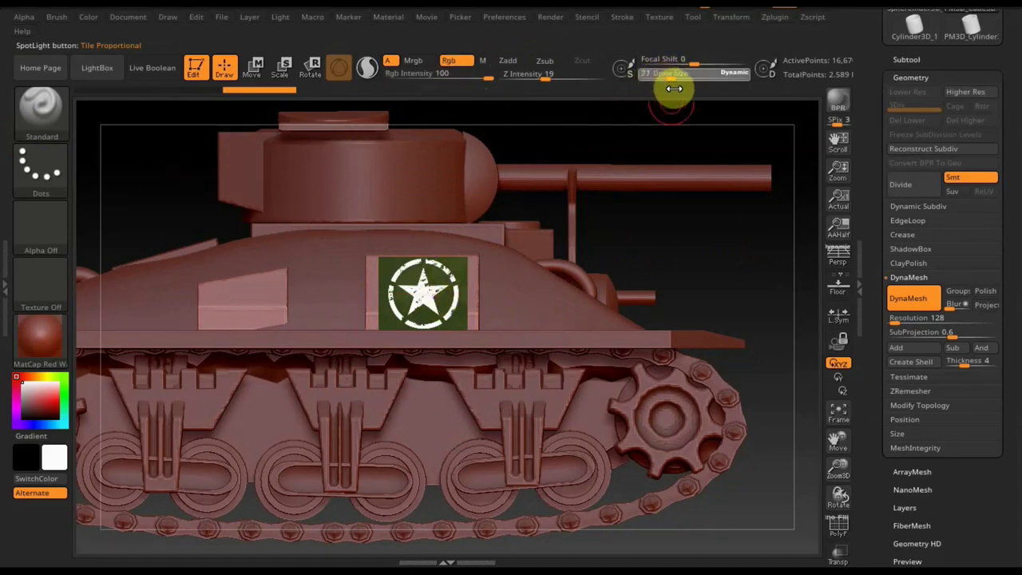
drag(674, 89, 677, 87)
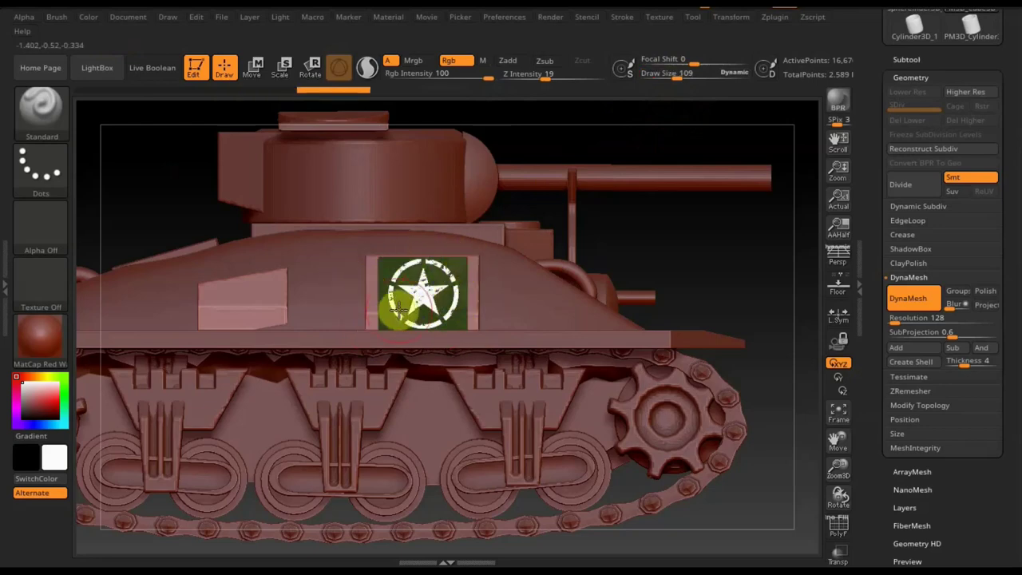
shift+drag(394, 309, 398, 309)
key(ctrl+z)
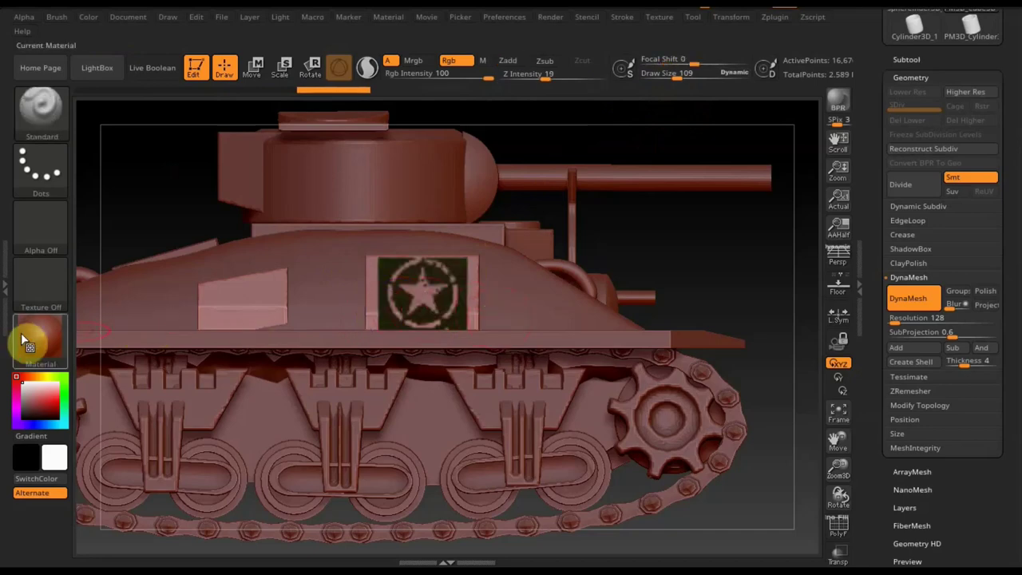
Apply the SketchShaded2 material to the tank and sample the star panel's olive green.
click(38, 343)
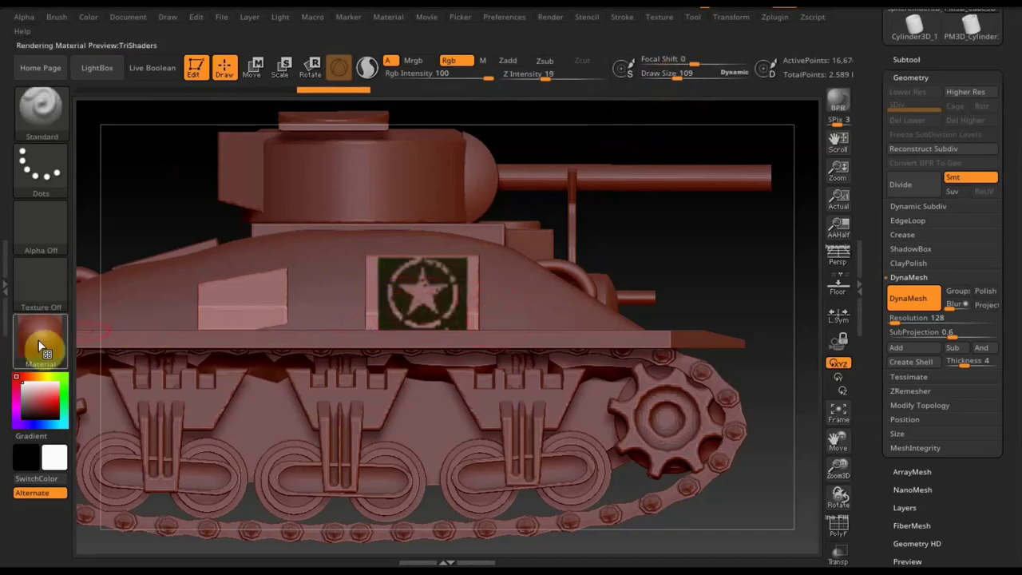
click(39, 344)
click(174, 326)
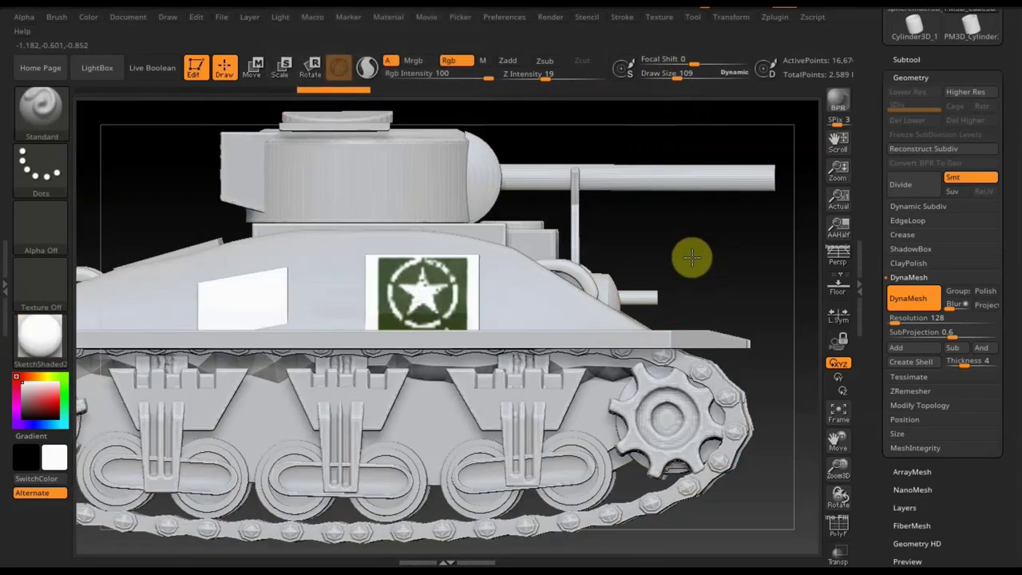
mouse_move(702, 247)
mouse_down()
mouse_move(711, 257)
mouse_move(702, 265)
mouse_up()
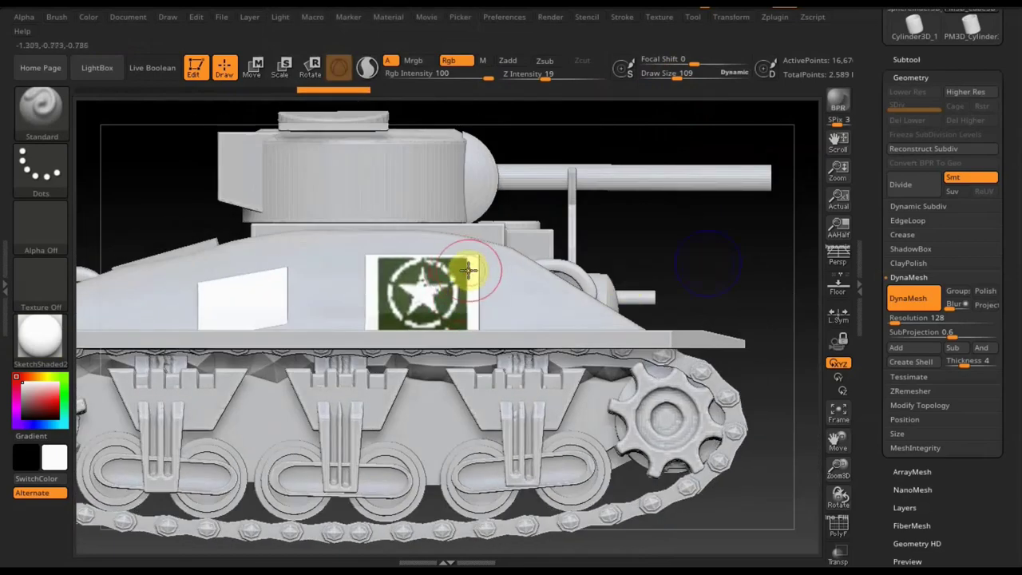
key(c)
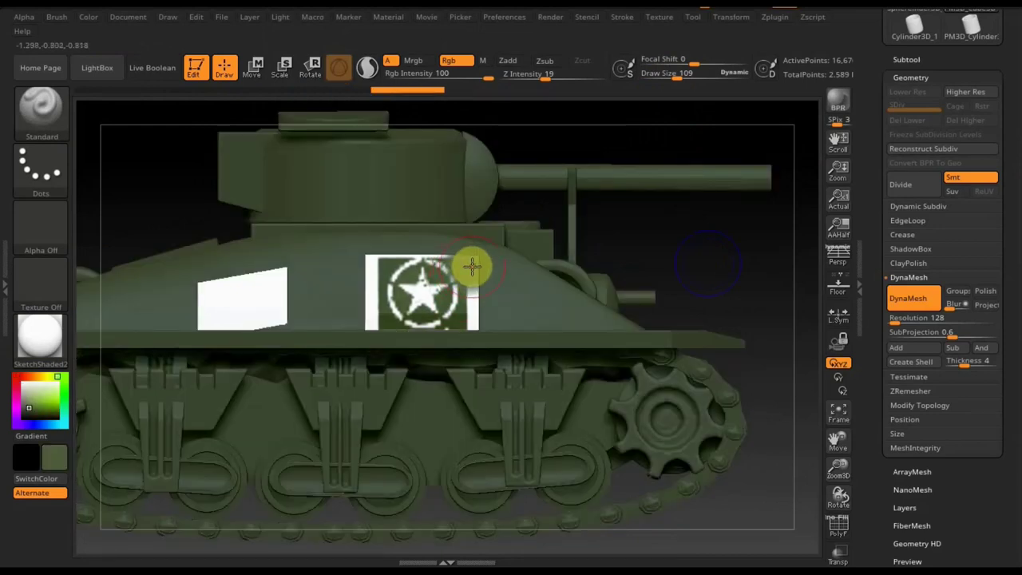
Try green and white test strokes around the star panel, then undo them.
mouse_move(472, 266)
mouse_down()
mouse_move(358, 269)
mouse_move(412, 296)
mouse_move(360, 315)
mouse_move(453, 317)
mouse_up()
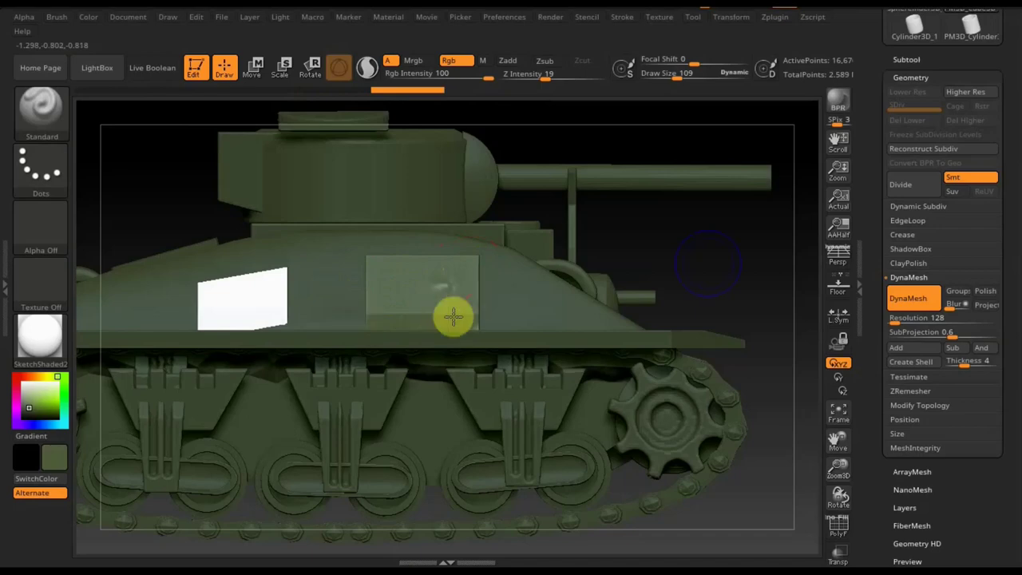
mouse_move(347, 280)
mouse_down()
mouse_move(133, 317)
mouse_move(222, 330)
mouse_move(216, 298)
mouse_move(187, 296)
mouse_move(221, 269)
mouse_move(364, 317)
mouse_up()
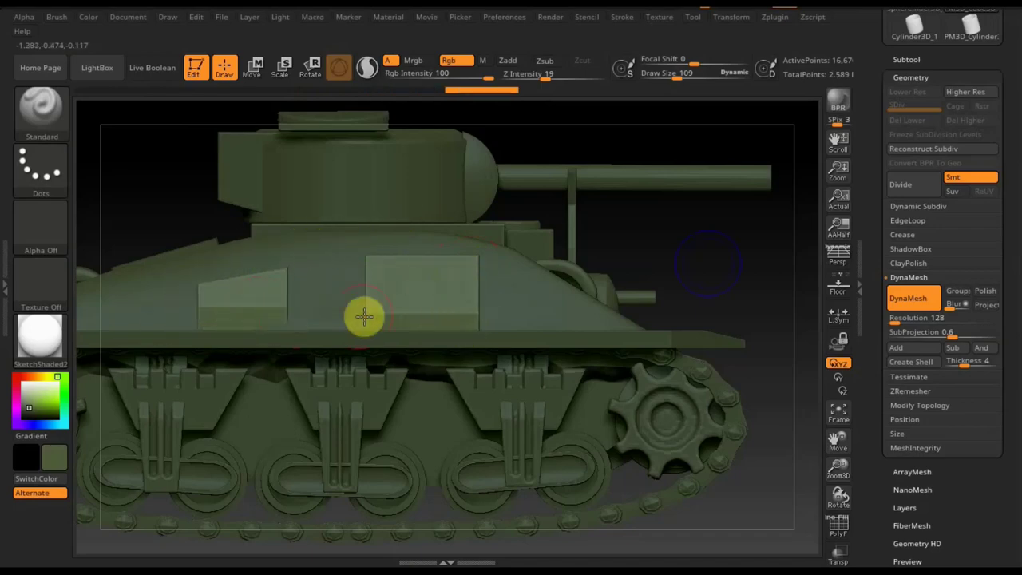
key(ctrl+z)
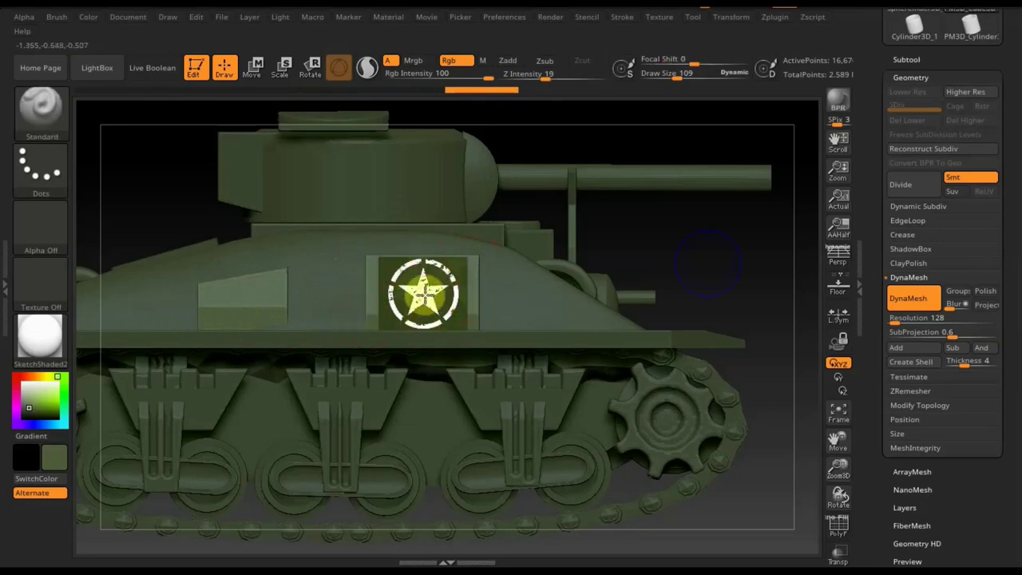
click(22, 385)
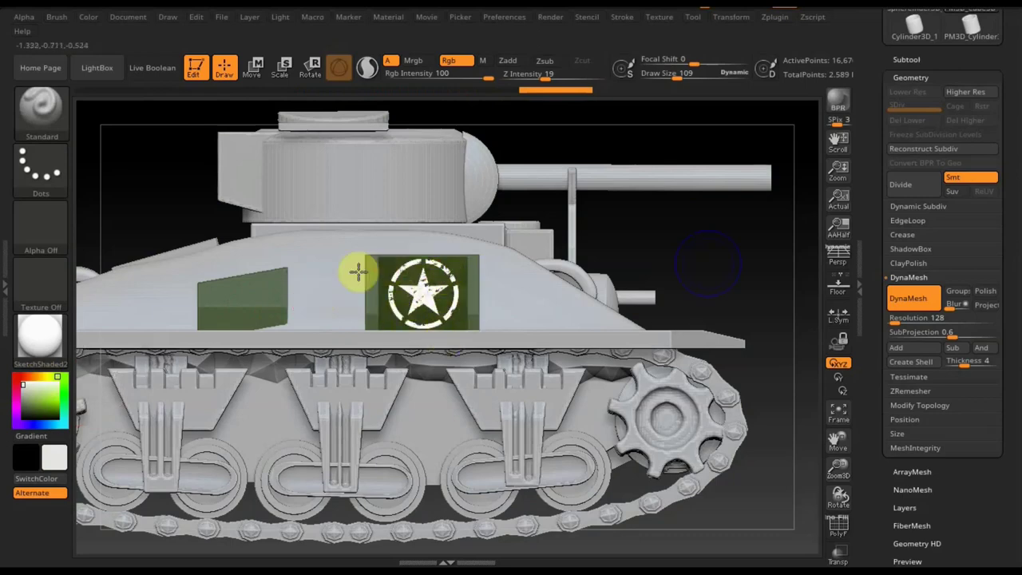
drag(392, 256, 442, 293)
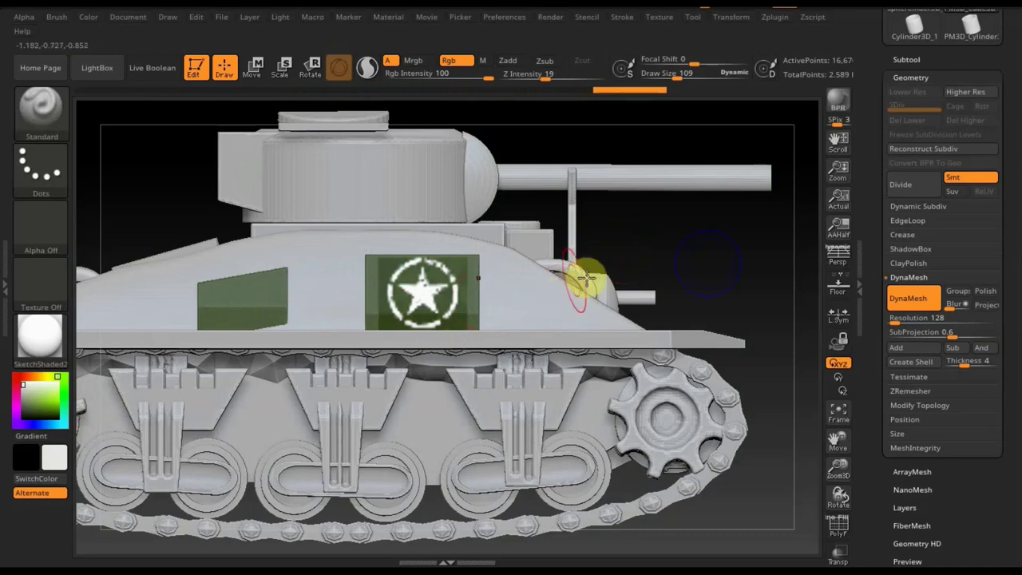
key(ctrl+z)
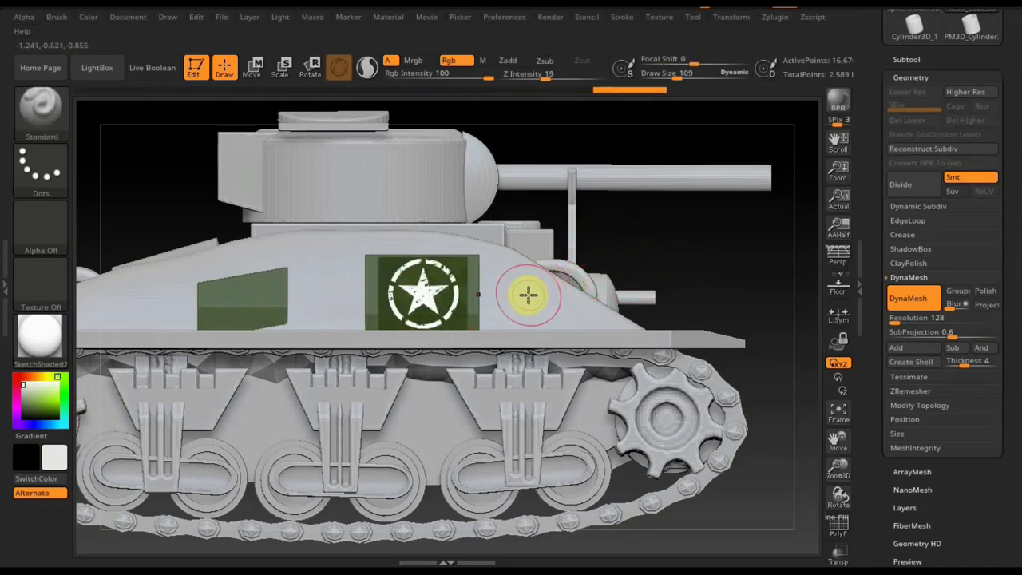
key(ctrl+z)
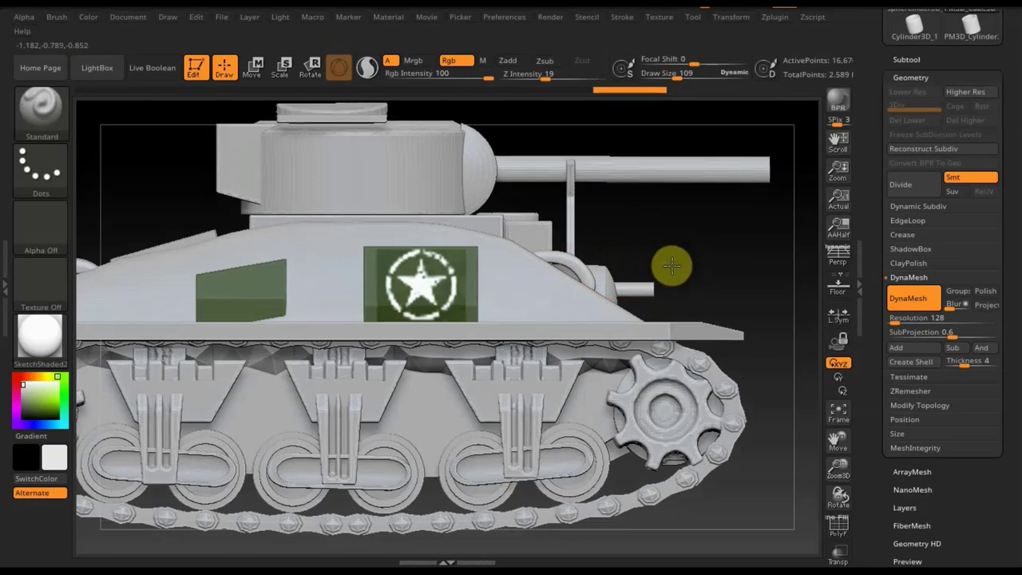
Zoom in, set Draw Size 48, and fill the whole tank with olive green.
scroll(684, 327, up, 3)
right_drag(695, 345, 686, 95)
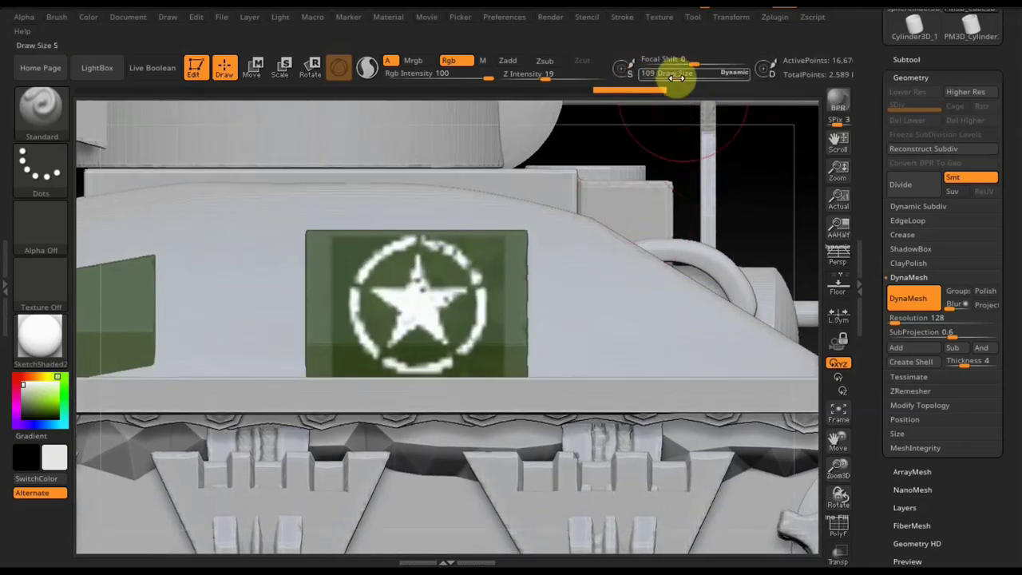
drag(666, 79, 645, 107)
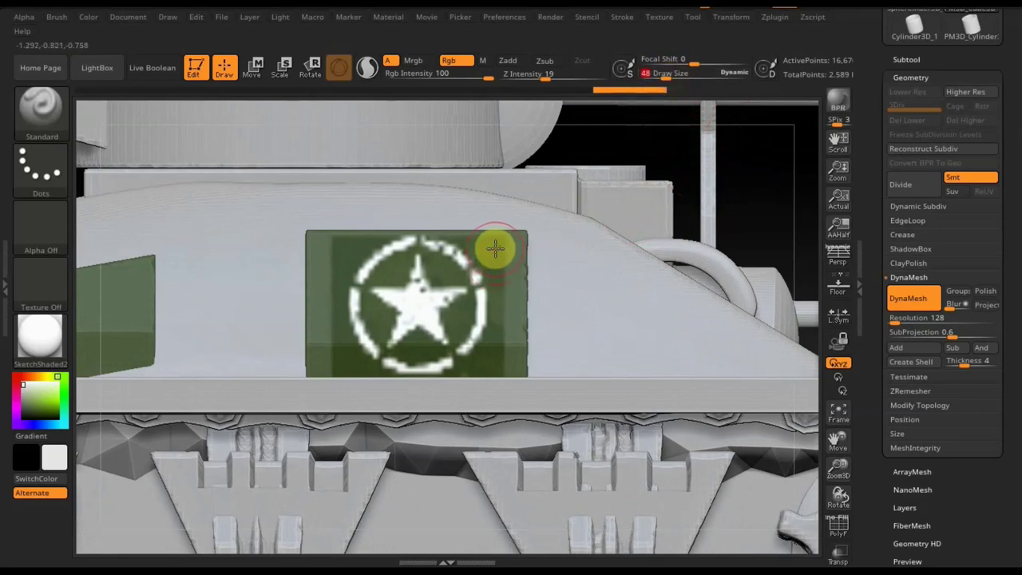
key(c)
key(ctrl+f)
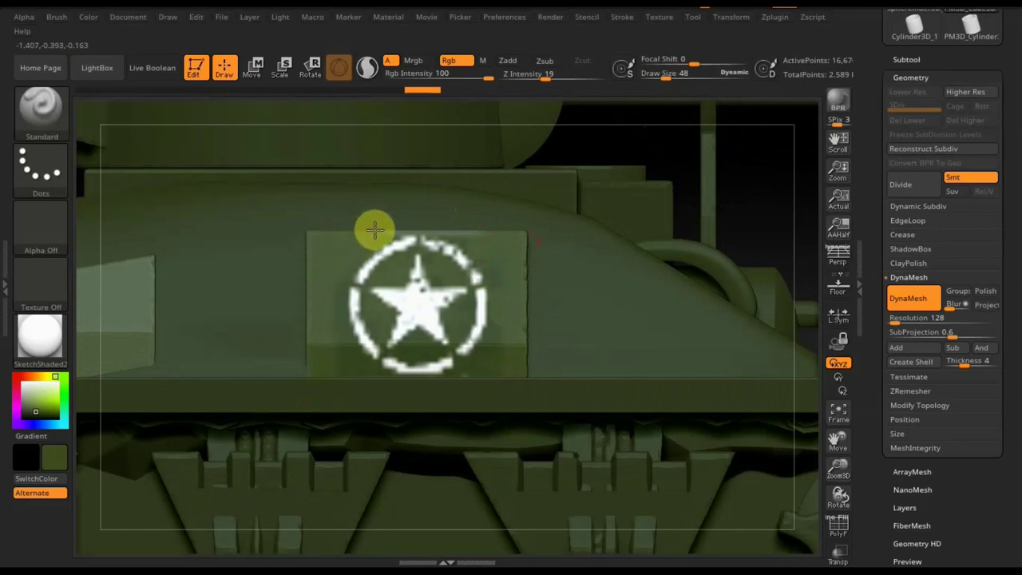
mouse_move(375, 230)
mouse_down()
mouse_move(414, 224)
mouse_move(534, 338)
mouse_move(320, 346)
mouse_move(451, 345)
mouse_move(661, 274)
mouse_move(698, 299)
mouse_up()
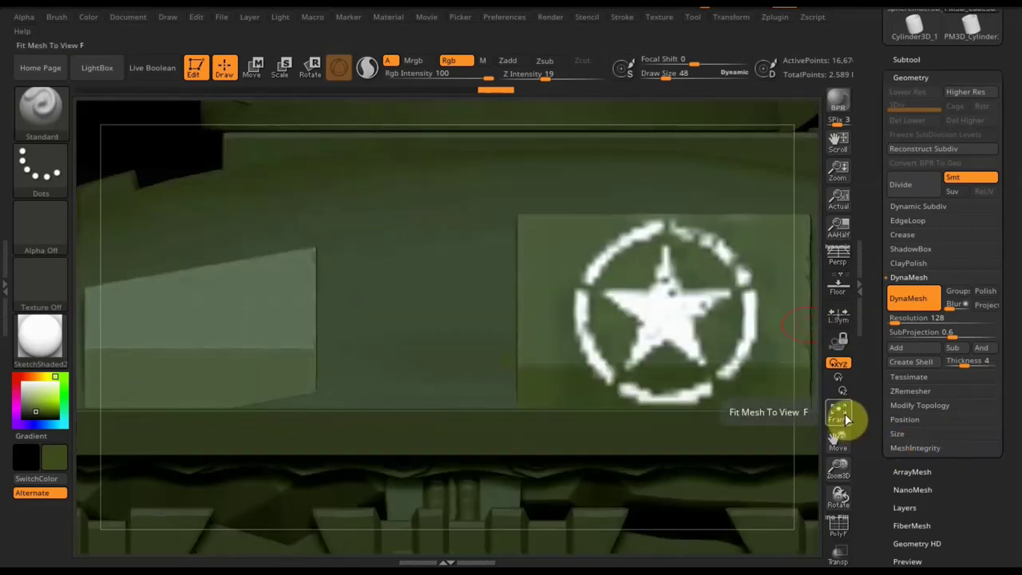
Expand Modify Topology and paint olive green over the pale hull patch beside the star.
click(845, 414)
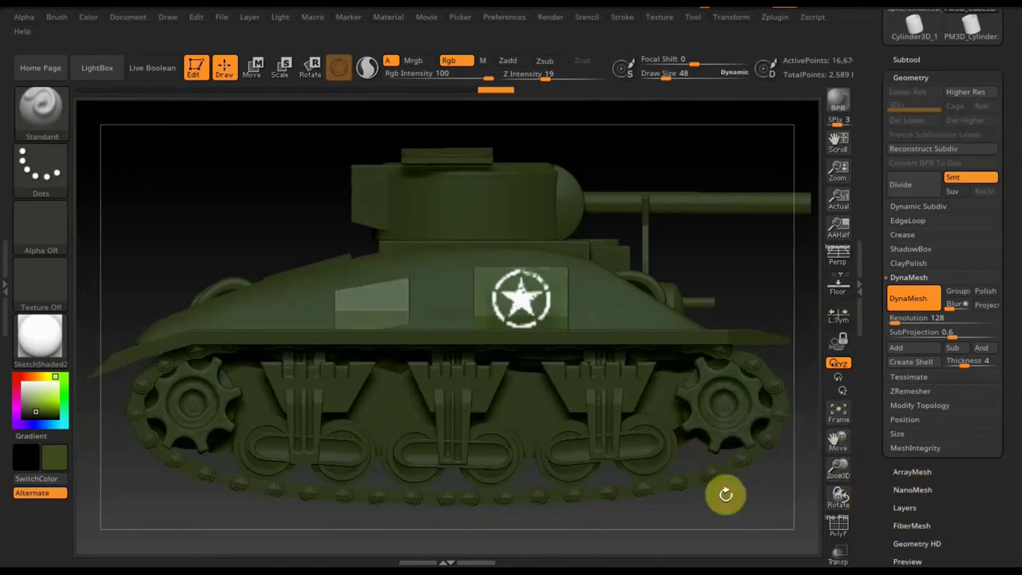
mouse_move(668, 506)
mouse_down()
mouse_move(627, 508)
mouse_move(692, 505)
mouse_move(665, 506)
mouse_up()
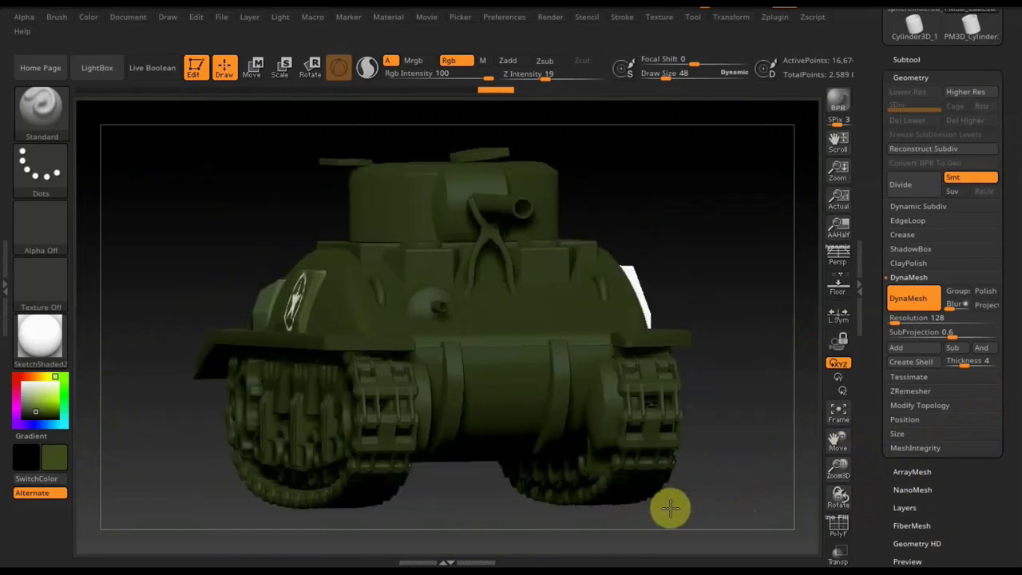
click(923, 404)
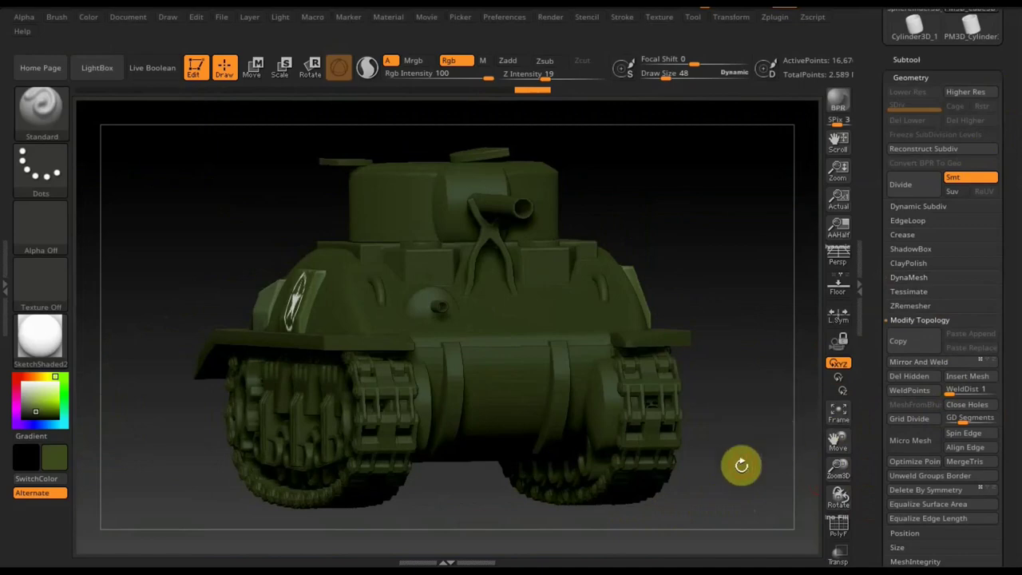
drag(703, 472, 814, 469)
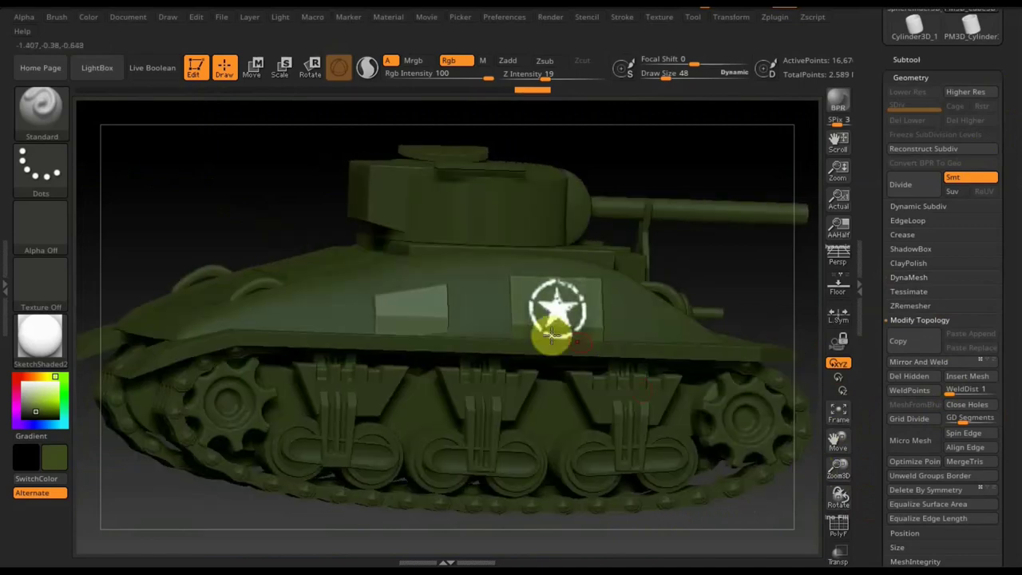
mouse_move(431, 302)
mouse_down()
mouse_move(429, 292)
mouse_move(399, 292)
mouse_move(426, 317)
mouse_move(456, 285)
mouse_move(354, 328)
mouse_move(408, 320)
mouse_up()
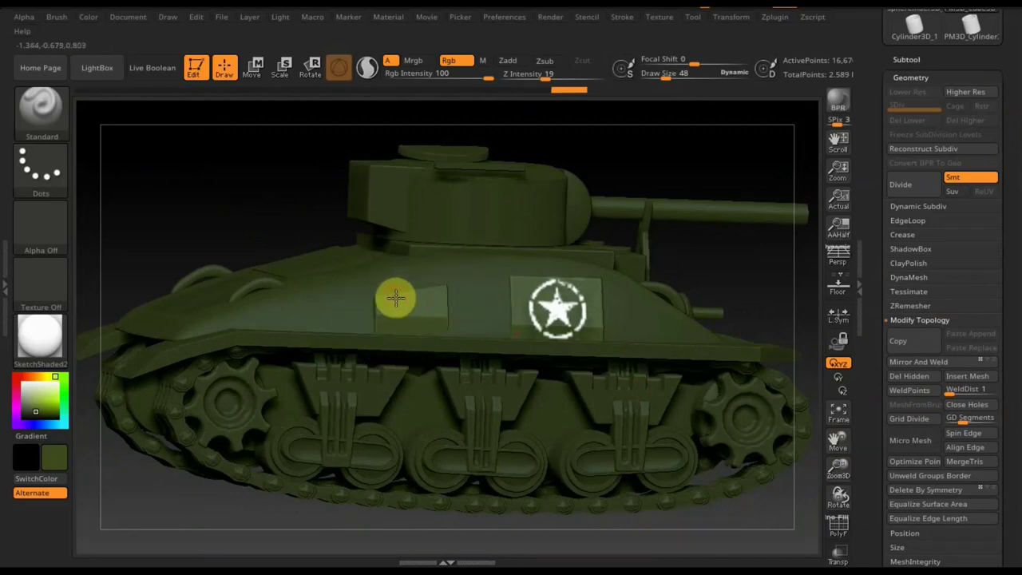
key(n)
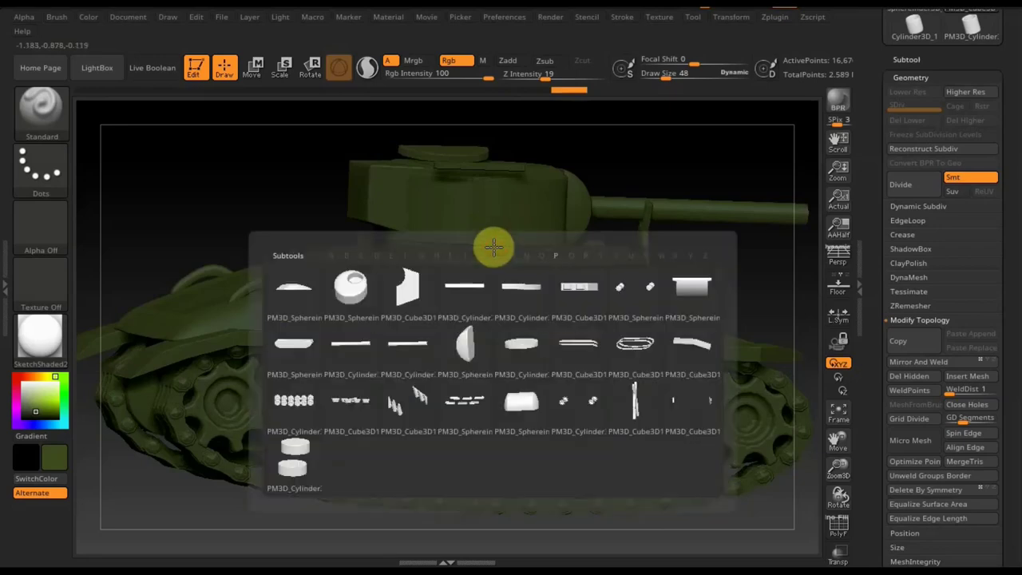
mouse_move(350, 294)
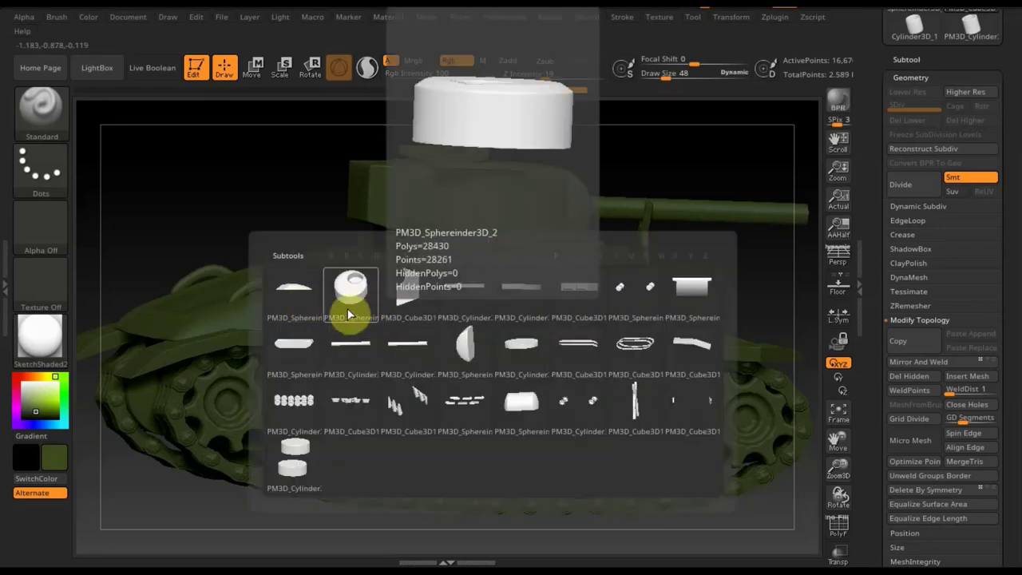
On the hull subtool, raise Draw Size to 258 and paint the pale patch olive green.
click(300, 300)
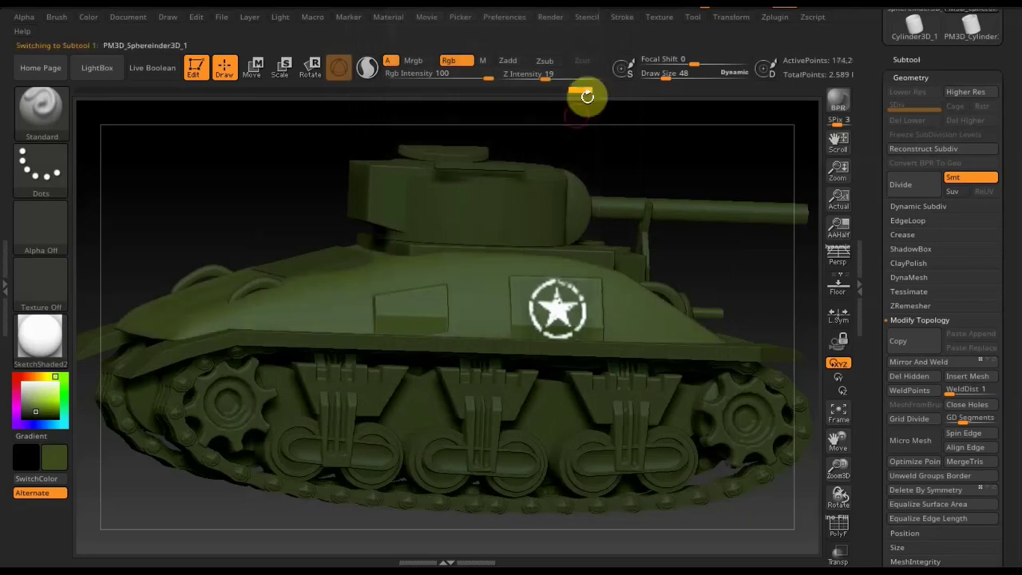
drag(673, 77, 693, 80)
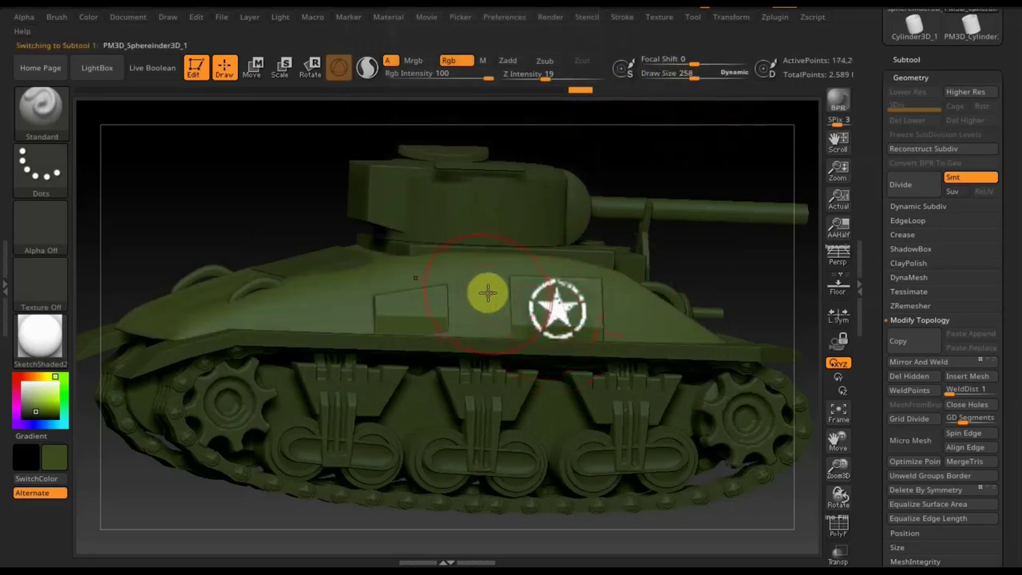
mouse_move(488, 293)
mouse_down()
mouse_move(192, 295)
mouse_move(747, 342)
mouse_up()
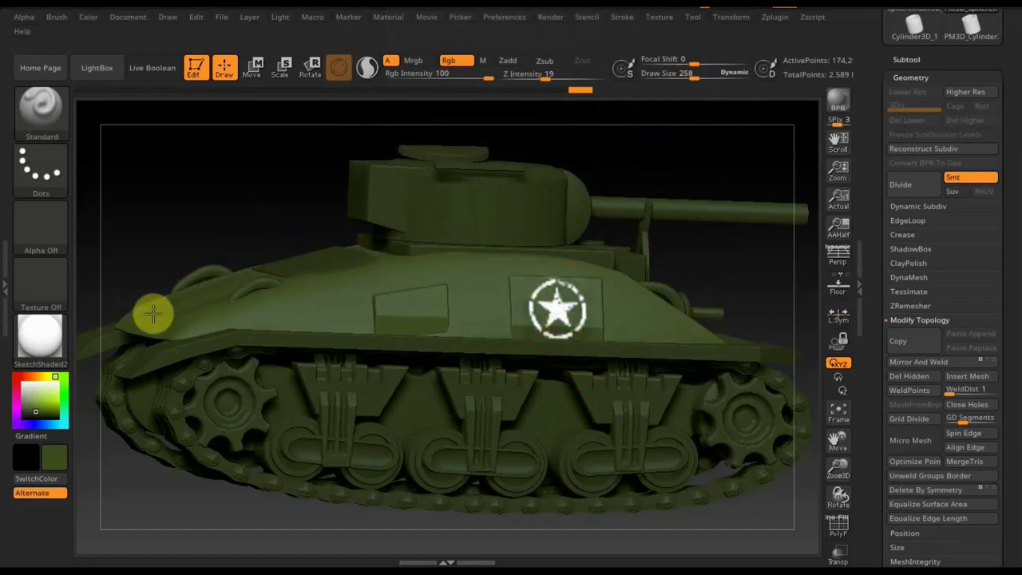
mouse_move(153, 314)
mouse_down()
mouse_move(797, 274)
mouse_move(694, 320)
mouse_up()
mouse_move(735, 320)
mouse_down()
mouse_move(775, 338)
mouse_move(655, 296)
mouse_move(683, 254)
mouse_up()
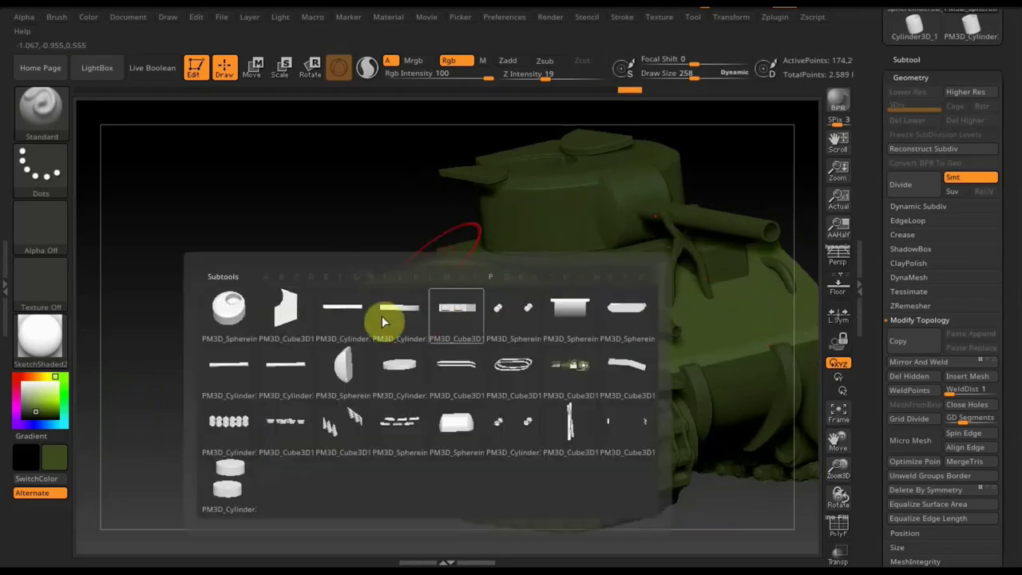
Switch among PM3D_Cube3D1_3, PM3D_Cylinder3D1_6 and PM3D_Cube3D1_1, orbiting to inspect each.
click(388, 319)
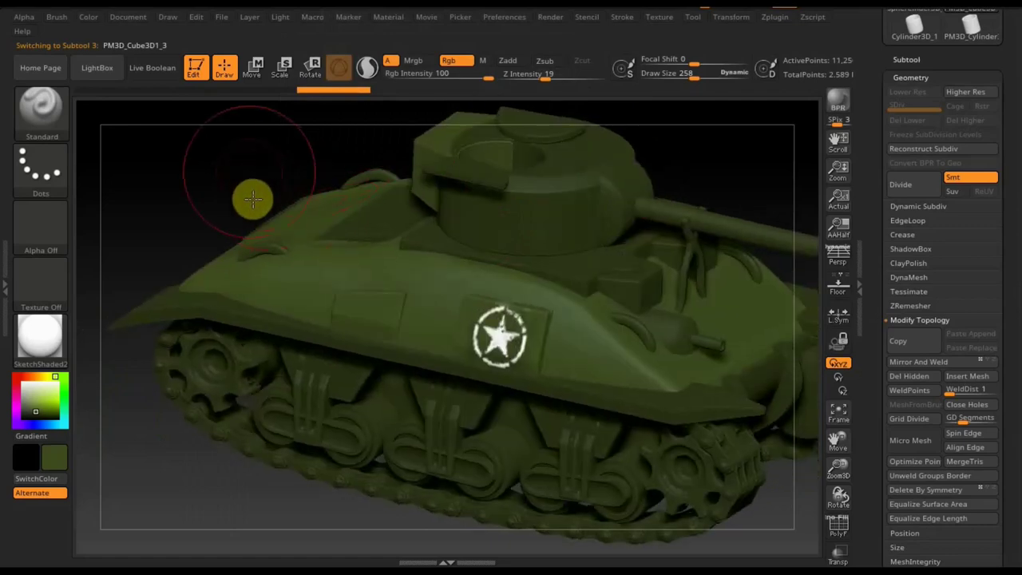
drag(250, 194, 410, 199)
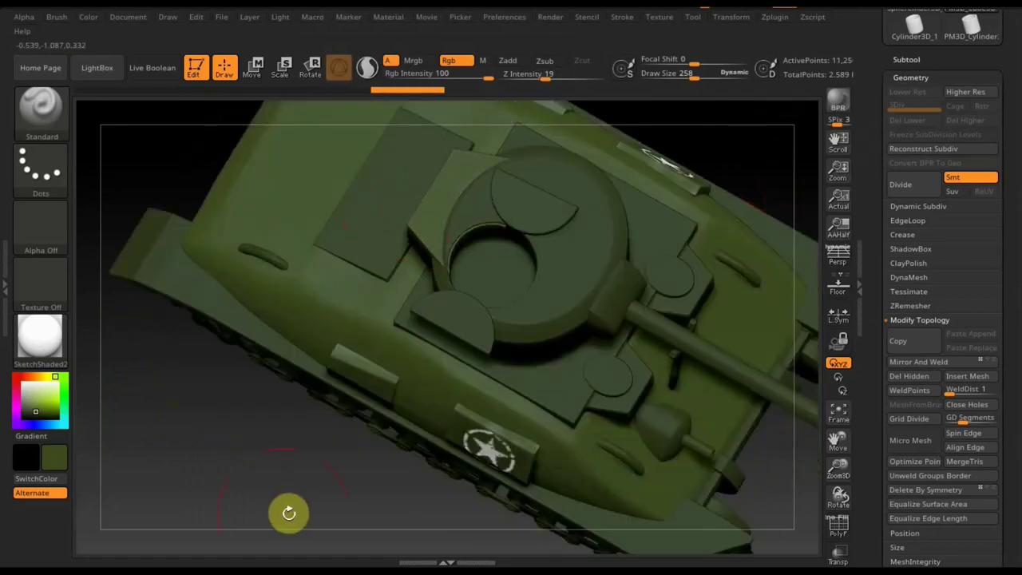
mouse_move(288, 511)
mouse_down()
mouse_move(347, 424)
mouse_move(440, 196)
mouse_up()
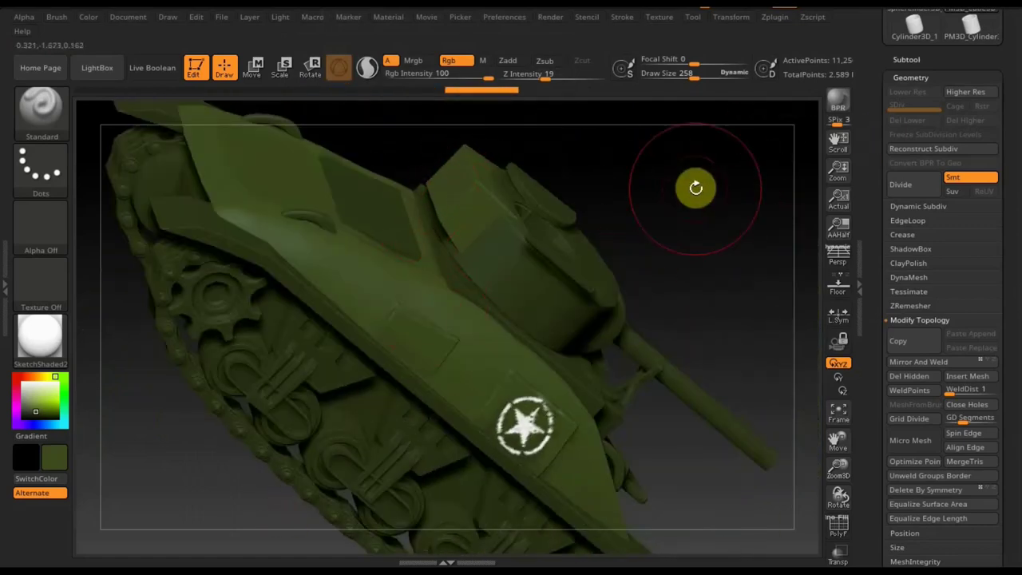
key(n)
click(627, 230)
key(n)
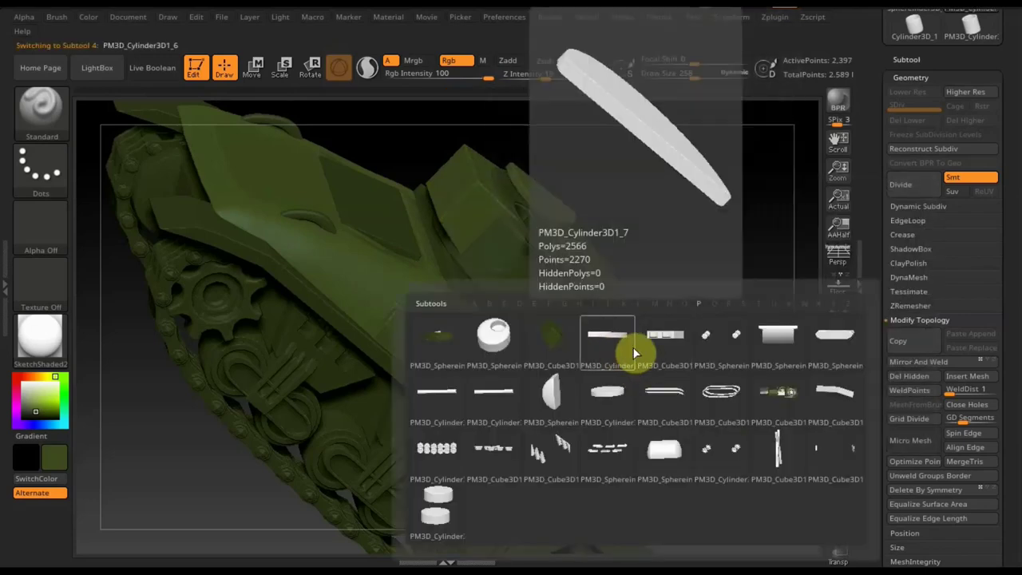
click(635, 353)
mouse_move(686, 323)
mouse_down()
mouse_move(689, 290)
mouse_move(540, 223)
mouse_up()
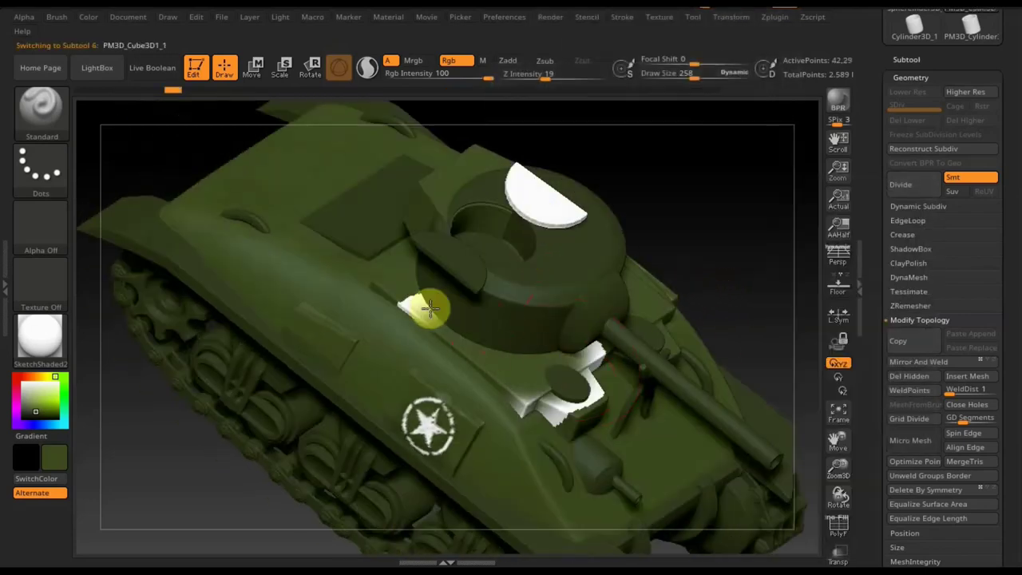
Dismiss the undo warning and select PM3D_Sphereinder3D_3, then PM3D_Cube3D1_1.
click(513, 222)
key(n)
click(600, 276)
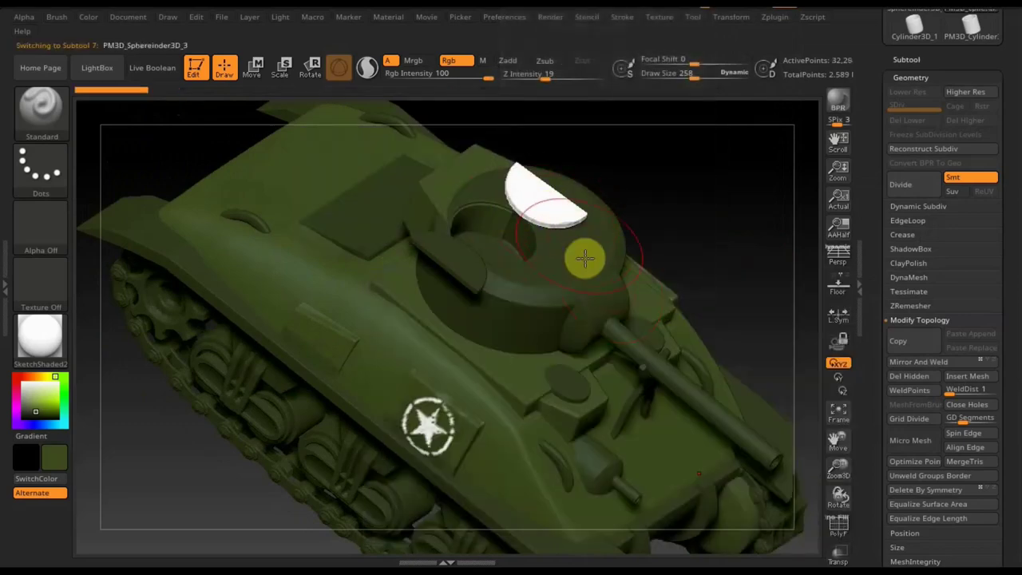
key(n)
click(681, 303)
Solo the side box, then inspect the thin PM3D_Cylinder3D1_7 and PM3D_Cylinder3D1_6 rods.
click(906, 59)
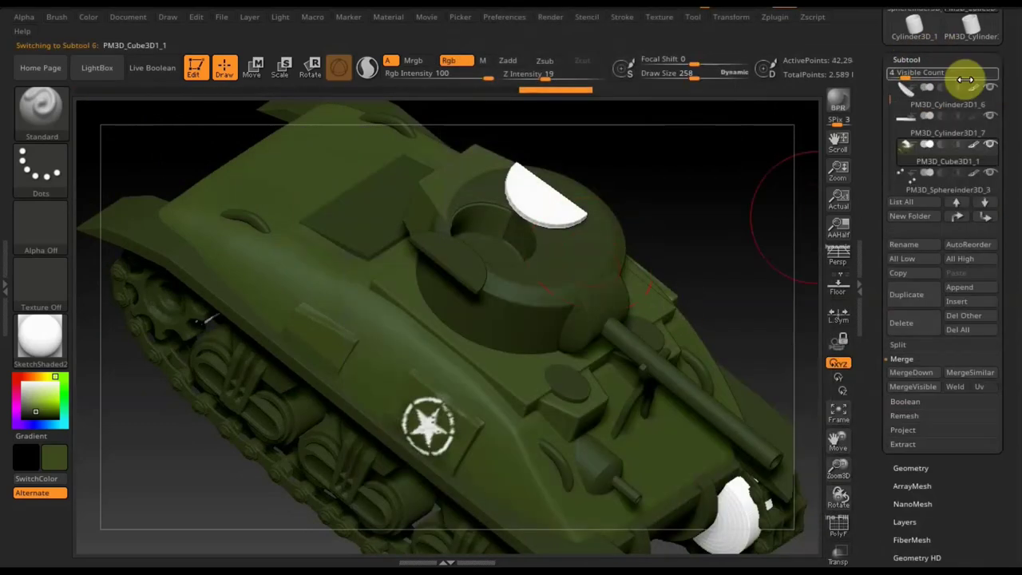
mouse_move(492, 228)
mouse_down()
mouse_move(669, 112)
mouse_move(563, 327)
mouse_move(644, 359)
mouse_move(746, 472)
mouse_move(742, 417)
mouse_up()
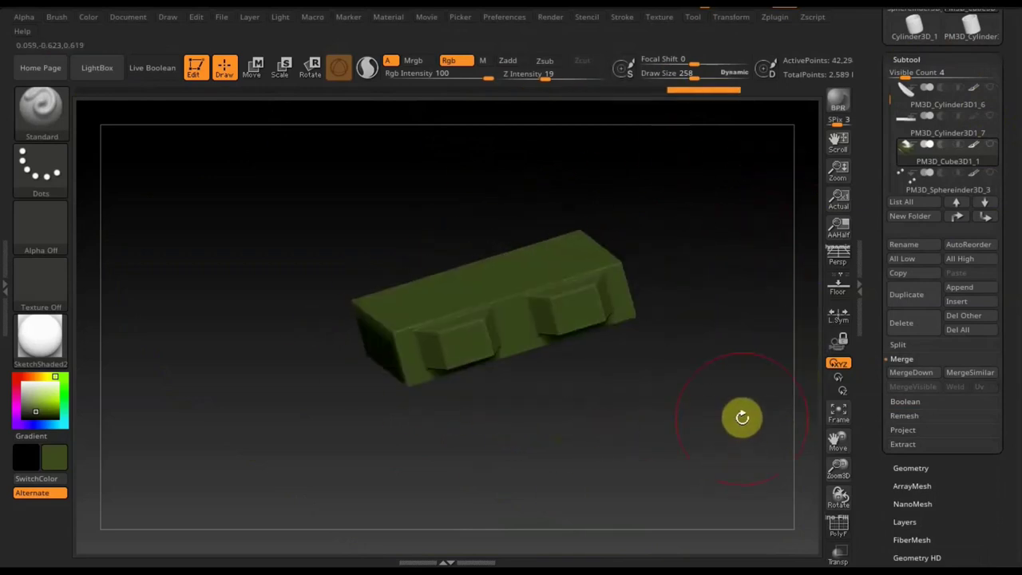
click(899, 130)
mouse_move(458, 300)
mouse_down()
mouse_move(611, 353)
mouse_move(293, 231)
mouse_up()
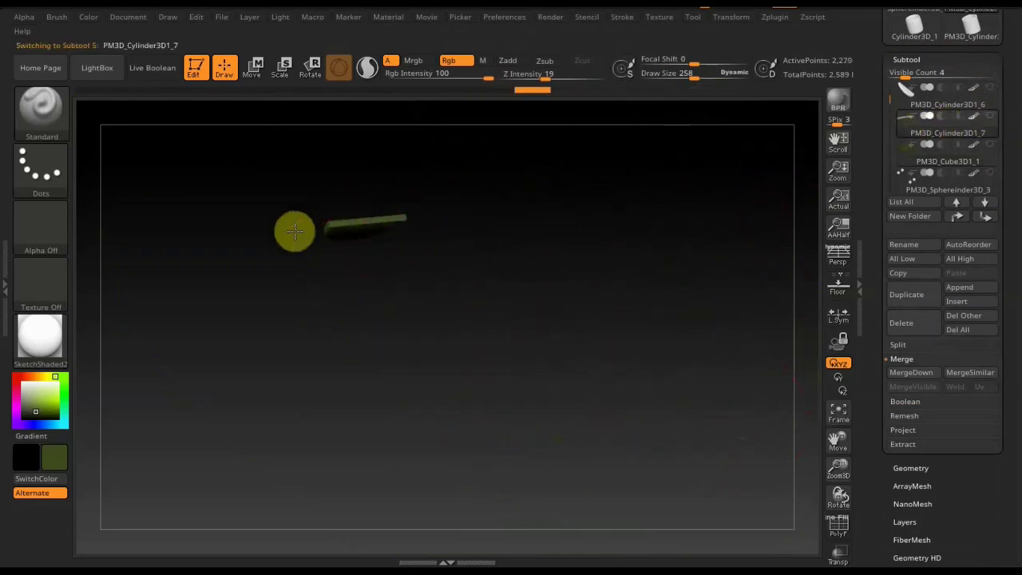
click(930, 99)
drag(595, 264, 189, 244)
drag(322, 249, 283, 234)
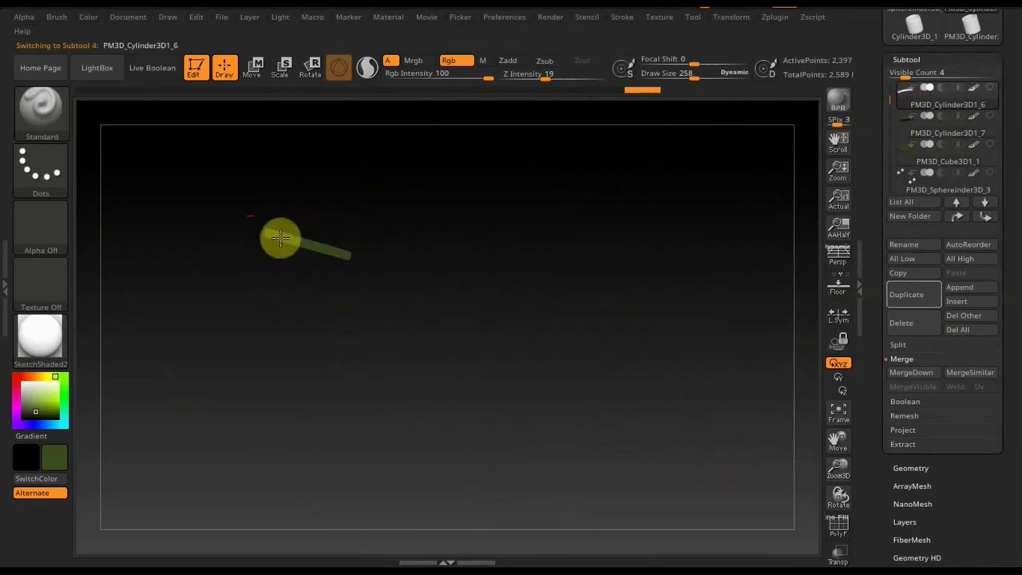
Inspect the isolated Sphereinder3D_3 cylinders and lid pieces, ending on PM3D_Cylinder3D_2.
click(906, 185)
mouse_move(415, 360)
mouse_down()
mouse_move(570, 369)
mouse_move(495, 319)
mouse_move(558, 200)
mouse_move(546, 281)
mouse_up()
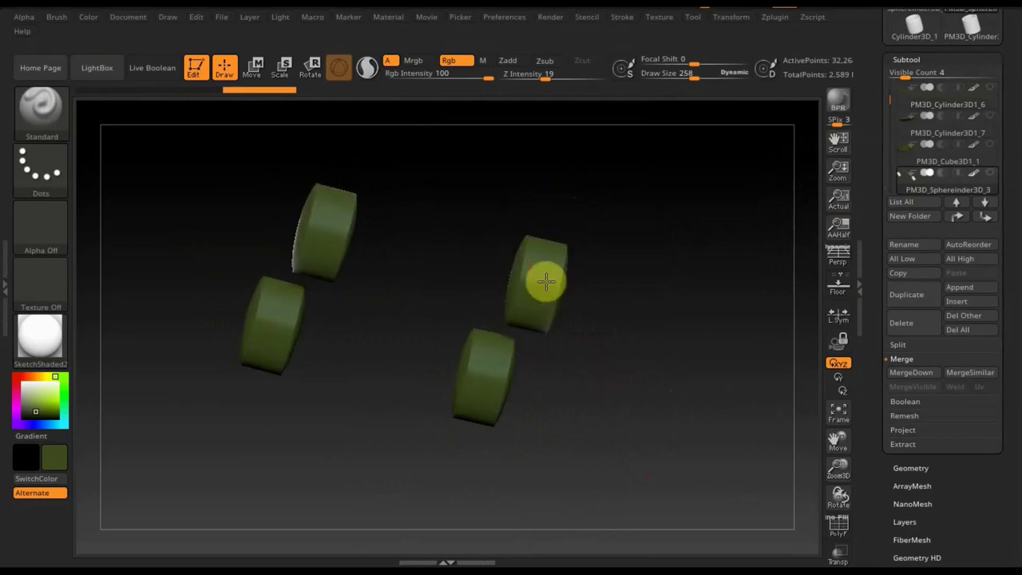
mouse_move(556, 354)
mouse_down()
mouse_move(570, 263)
mouse_move(580, 326)
mouse_move(388, 411)
mouse_move(653, 383)
mouse_move(641, 356)
mouse_up()
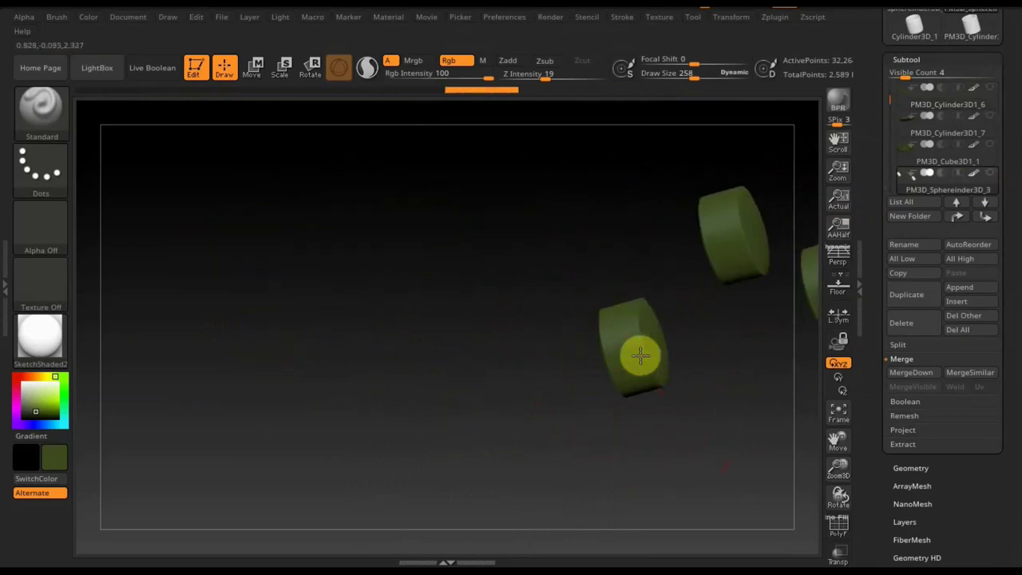
click(903, 103)
drag(470, 424, 528, 340)
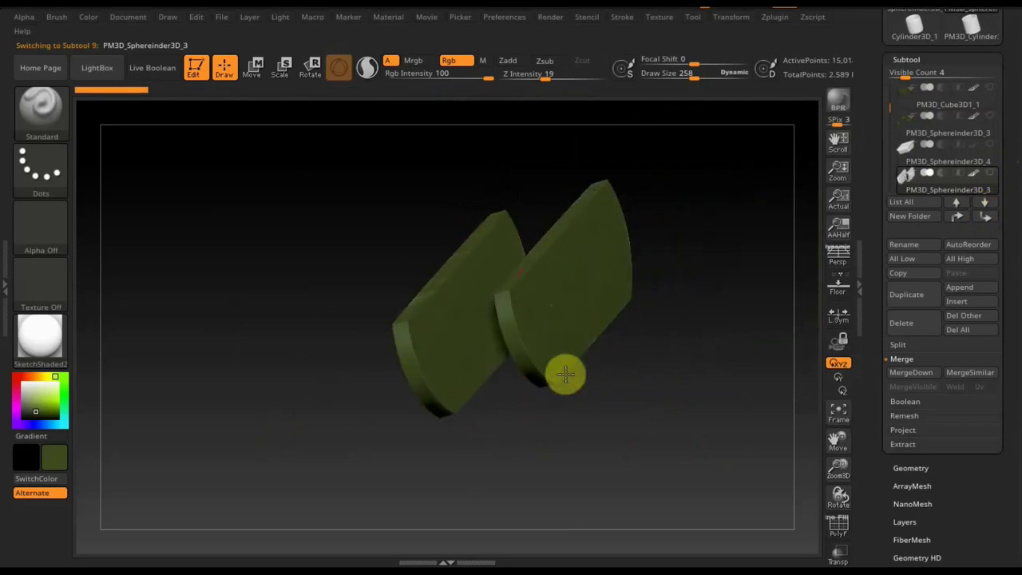
mouse_move(566, 374)
mouse_down()
mouse_move(378, 353)
mouse_move(149, 271)
mouse_up()
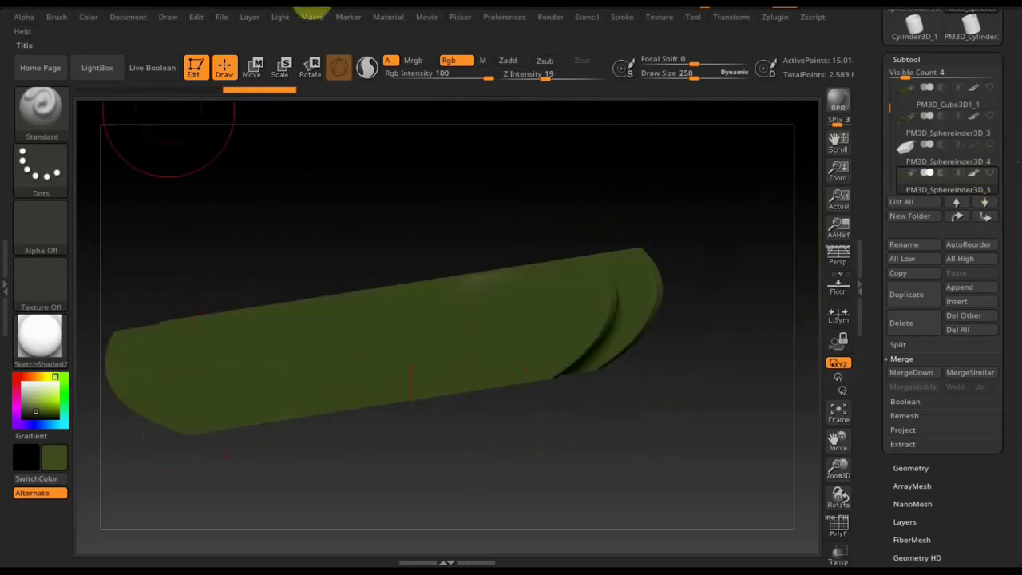
mouse_move(749, 486)
mouse_down()
mouse_move(707, 370)
mouse_move(663, 395)
mouse_move(376, 484)
mouse_up()
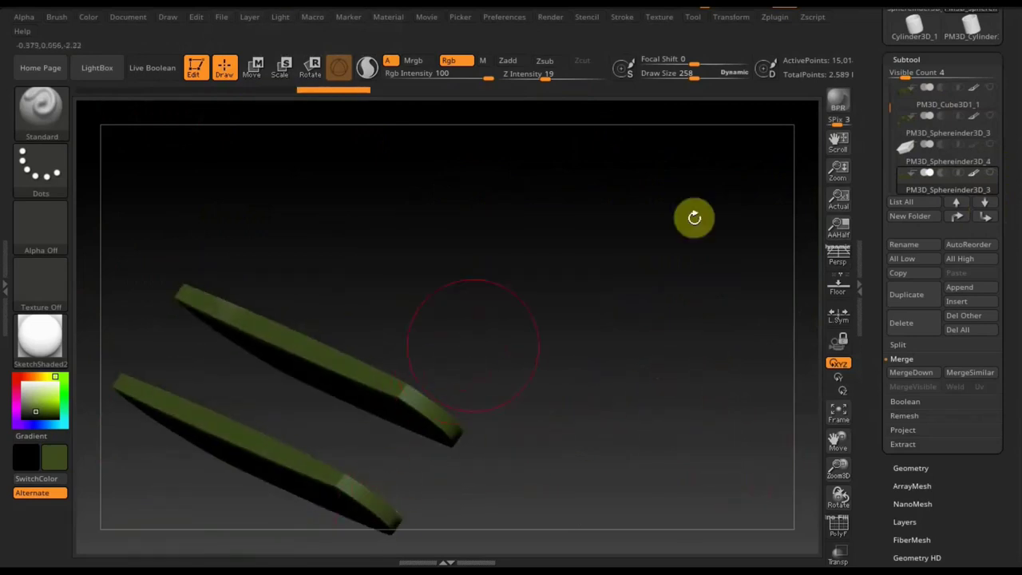
click(985, 201)
drag(274, 406, 478, 395)
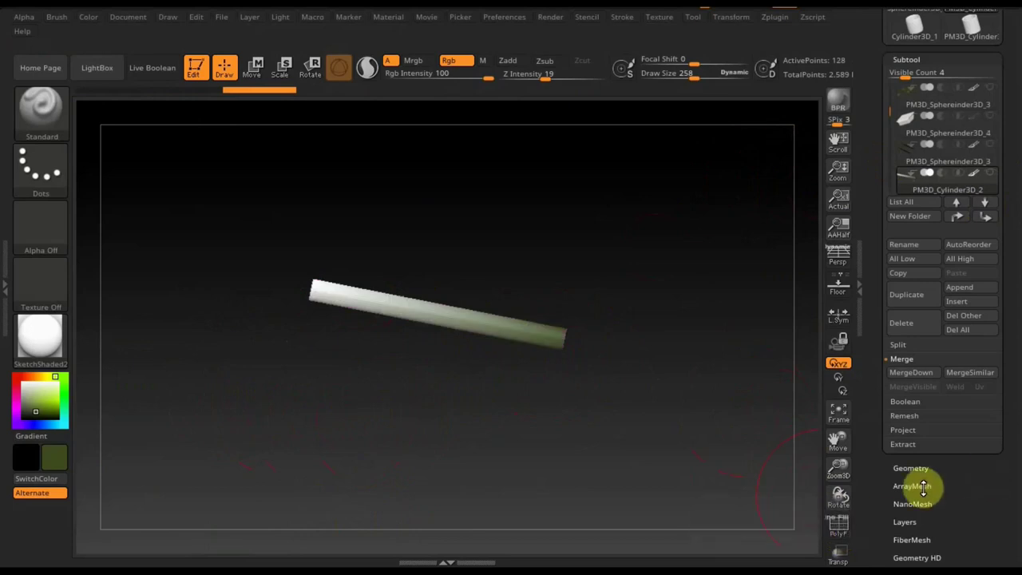
Remesh the selected cylinder with Geometry > DynaMesh.
click(910, 468)
click(908, 277)
click(910, 298)
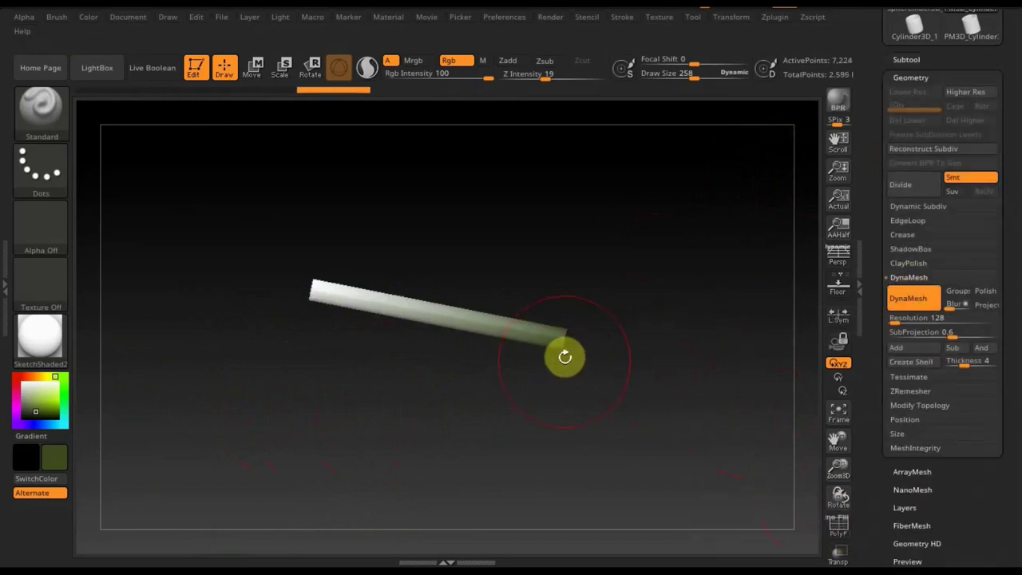
mouse_move(565, 357)
mouse_down()
mouse_move(301, 308)
mouse_move(506, 391)
mouse_move(767, 255)
mouse_move(786, 273)
mouse_move(716, 353)
mouse_up()
Step through PM3D_Cylinder3D_4, PM3D_Sphereinder3D_5 and the disc, orbiting each.
click(906, 59)
click(984, 203)
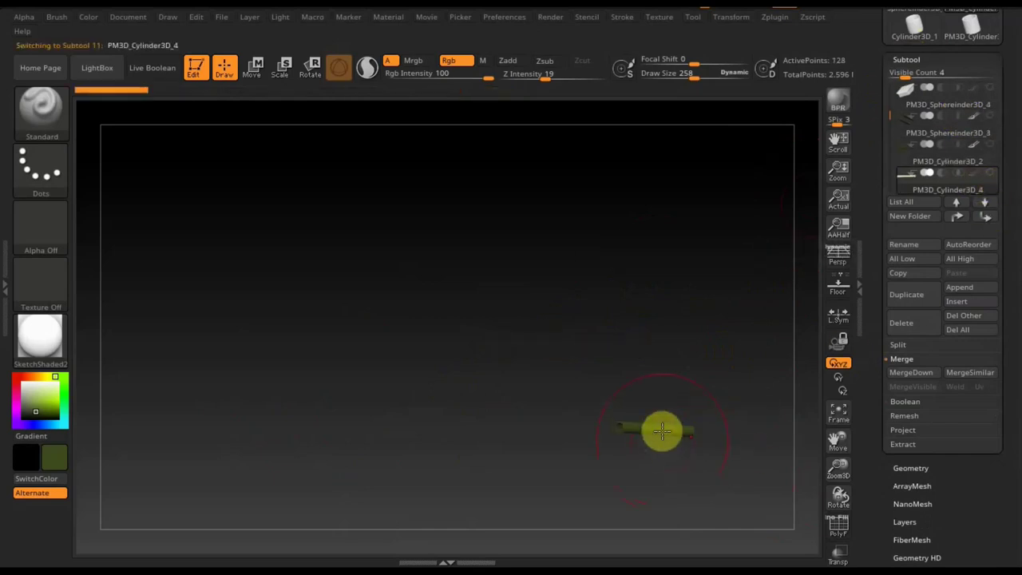
mouse_move(700, 410)
mouse_down()
mouse_move(595, 410)
mouse_move(336, 274)
mouse_up()
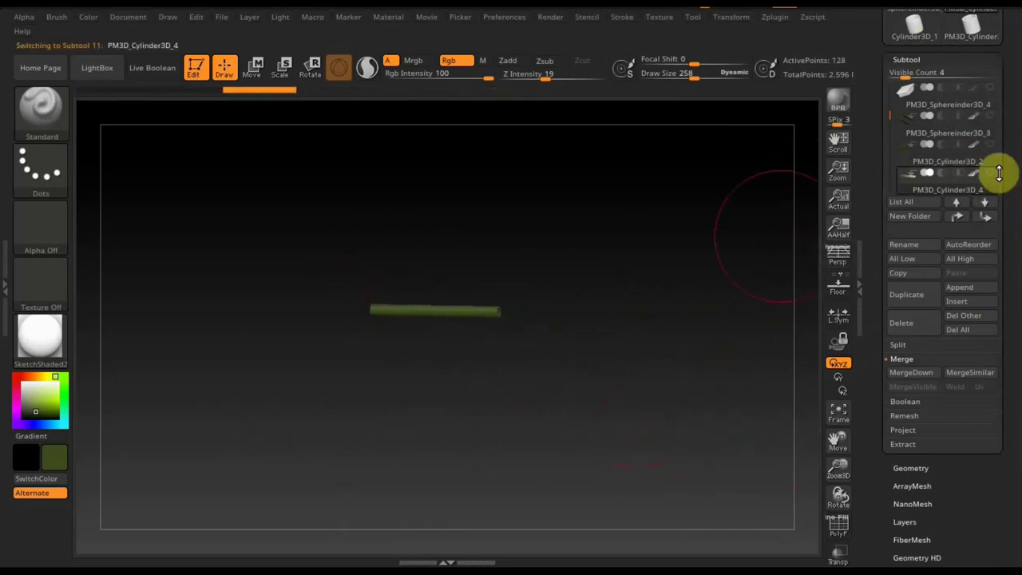
click(984, 202)
mouse_move(327, 220)
mouse_down()
mouse_move(258, 221)
mouse_move(405, 274)
mouse_move(262, 262)
mouse_move(479, 318)
mouse_up()
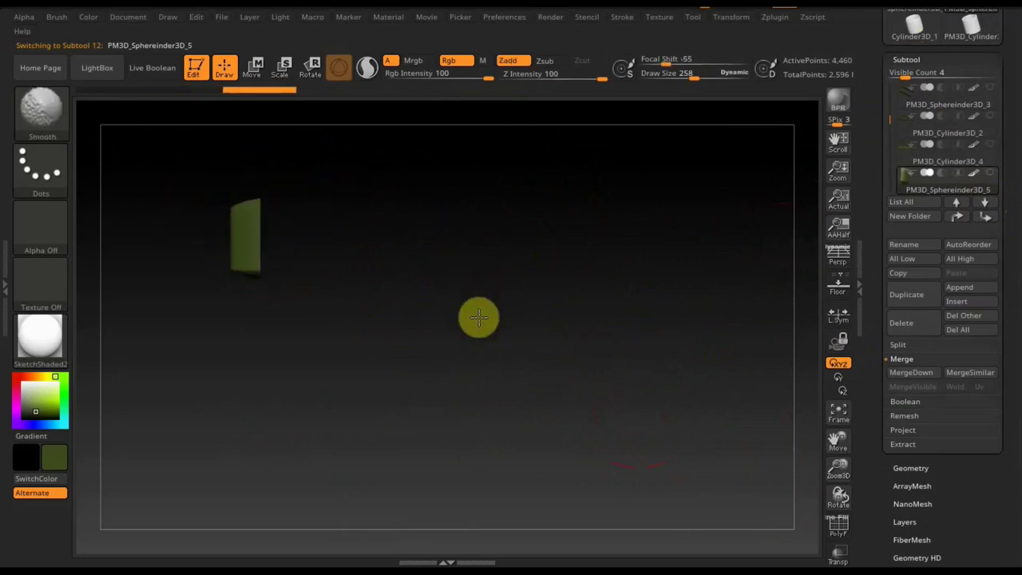
click(984, 202)
drag(435, 255, 600, 293)
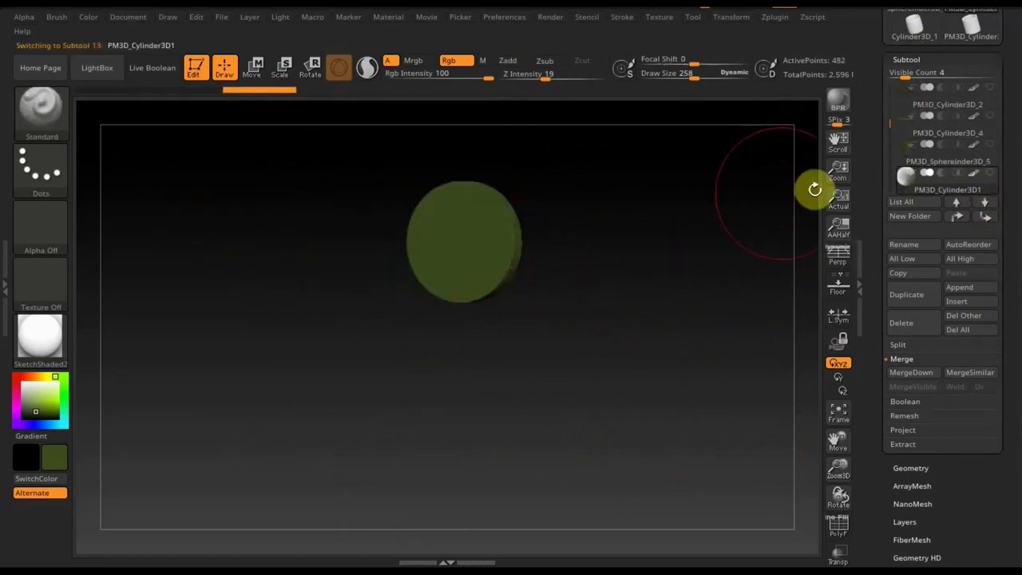
mouse_move(814, 187)
mouse_down()
mouse_move(631, 324)
mouse_move(992, 216)
mouse_up()
Inspect the cube slabs and treads, ending on the PM3D_Cube3D1_4 side-box slabs.
click(984, 202)
mouse_move(790, 237)
mouse_down()
mouse_move(381, 244)
mouse_move(564, 232)
mouse_move(410, 215)
mouse_move(541, 274)
mouse_move(582, 422)
mouse_up()
mouse_move(500, 341)
mouse_down()
mouse_move(657, 406)
mouse_move(559, 308)
mouse_move(462, 356)
mouse_up()
mouse_move(716, 403)
mouse_down()
mouse_move(413, 367)
mouse_move(388, 345)
mouse_up()
click(985, 204)
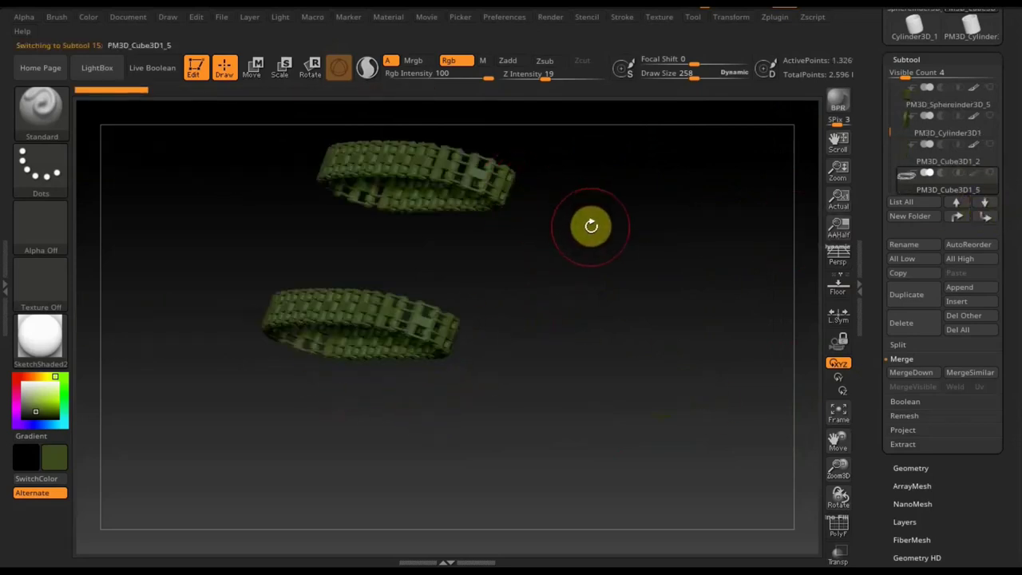
drag(588, 228, 554, 171)
click(987, 204)
mouse_move(766, 224)
mouse_down()
mouse_move(589, 235)
mouse_move(662, 201)
mouse_move(691, 296)
mouse_move(631, 272)
mouse_move(591, 336)
mouse_move(493, 267)
mouse_move(422, 280)
mouse_move(322, 269)
mouse_up()
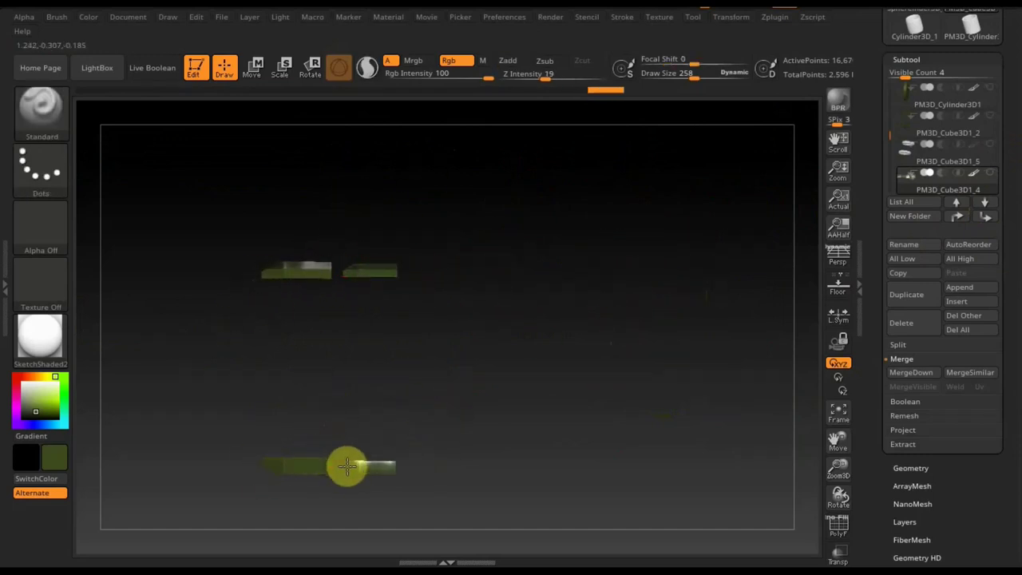
Lower Draw Size to 65 and orbit the side boxes to reveal the star insignia.
mouse_move(347, 467)
mouse_down()
mouse_move(475, 335)
mouse_move(538, 479)
mouse_up()
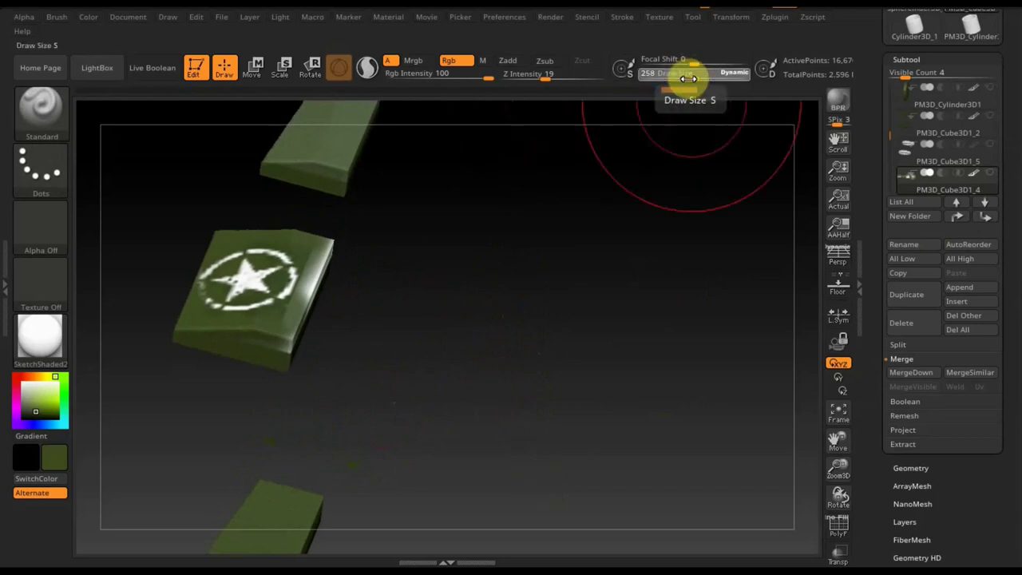
drag(688, 77, 667, 77)
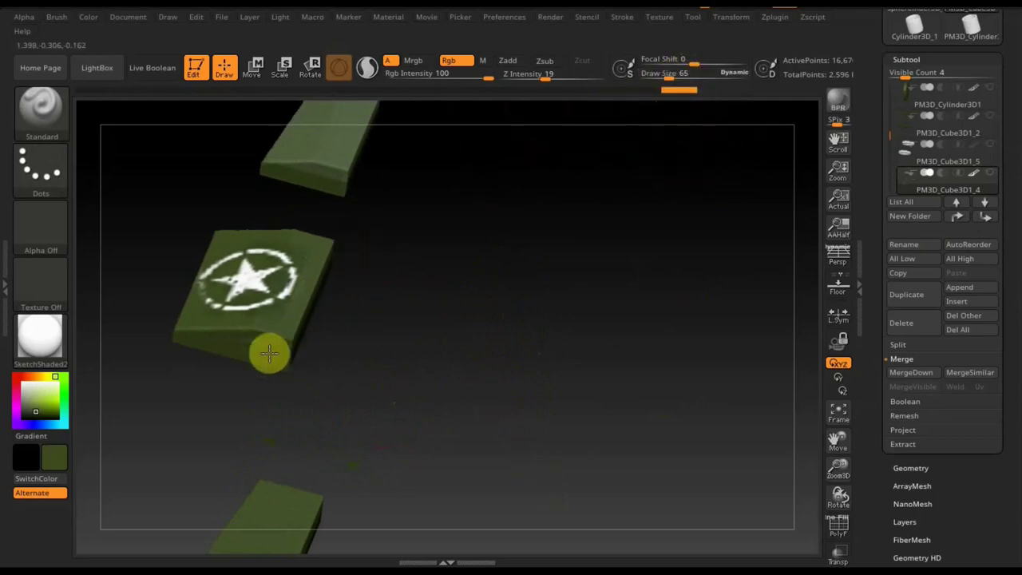
mouse_move(269, 354)
mouse_down()
mouse_move(427, 315)
mouse_move(396, 248)
mouse_move(493, 365)
mouse_move(663, 333)
mouse_move(608, 344)
mouse_up()
shift+drag(679, 372, 694, 386)
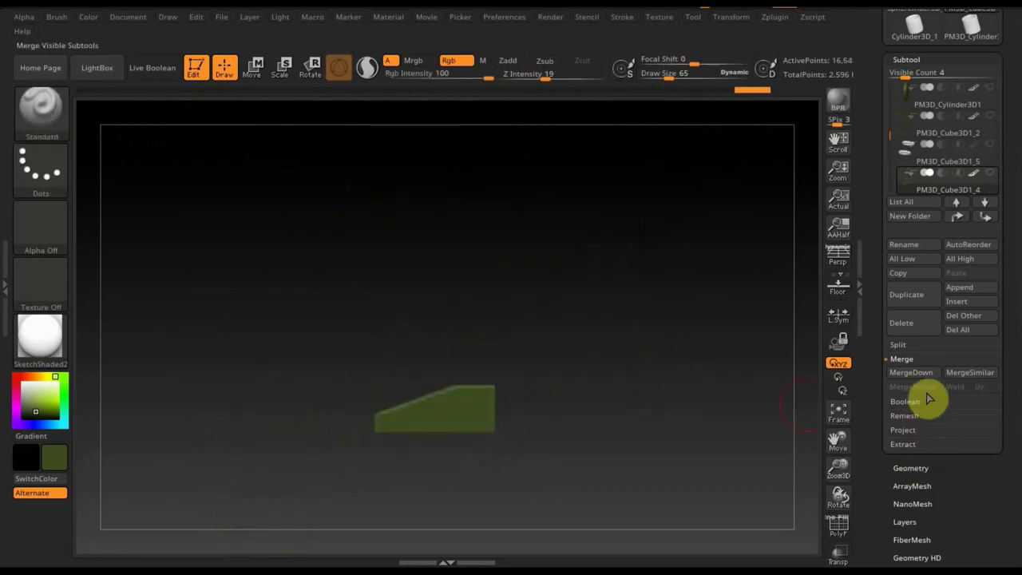
click(910, 468)
click(919, 405)
mouse_move(743, 308)
mouse_down()
mouse_move(634, 397)
mouse_move(628, 282)
mouse_move(620, 465)
mouse_move(615, 452)
mouse_up()
mouse_move(662, 490)
mouse_down()
mouse_move(616, 495)
mouse_move(697, 459)
mouse_move(612, 235)
mouse_move(594, 336)
mouse_up()
Mask the boxes with MaskPen and paint the right box's star olive green.
key(ctrl)
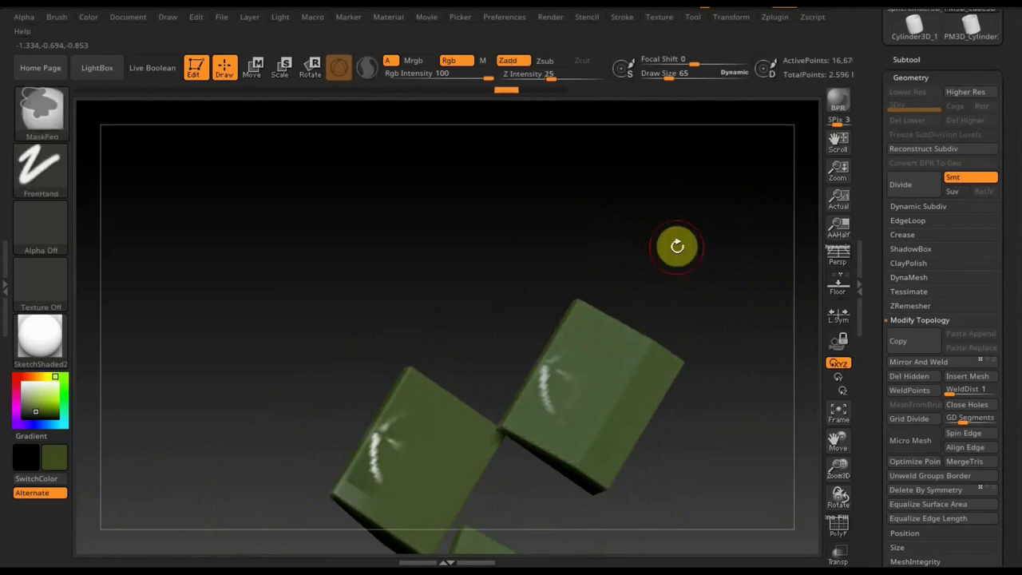
ctrl+click(677, 246)
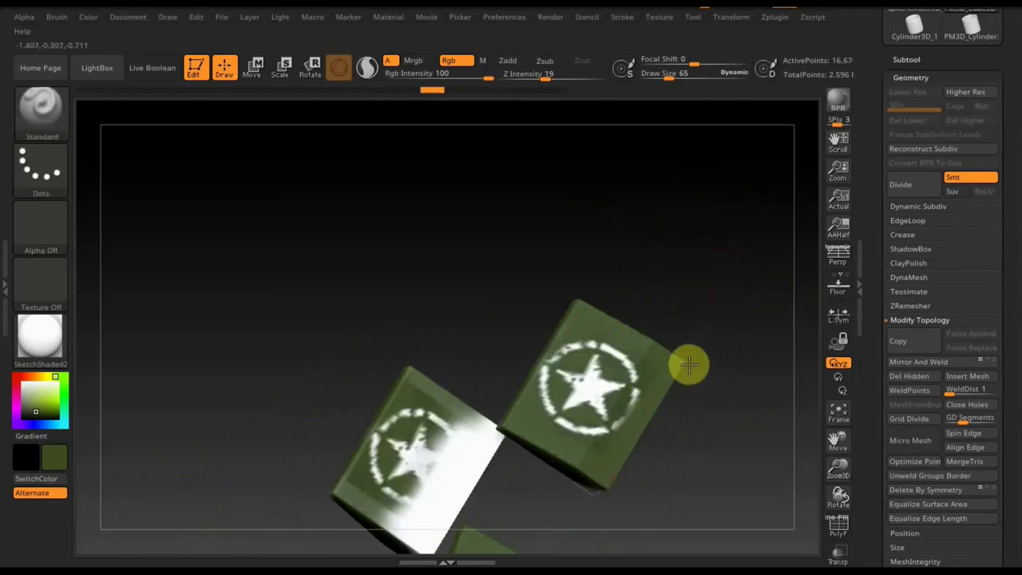
mouse_move(689, 364)
mouse_down()
mouse_move(764, 440)
mouse_move(748, 455)
mouse_up()
mouse_move(751, 522)
ctrl+mouse_down()
mouse_move(691, 452)
mouse_move(640, 331)
mouse_move(690, 386)
ctrl+mouse_up()
drag(621, 381, 671, 472)
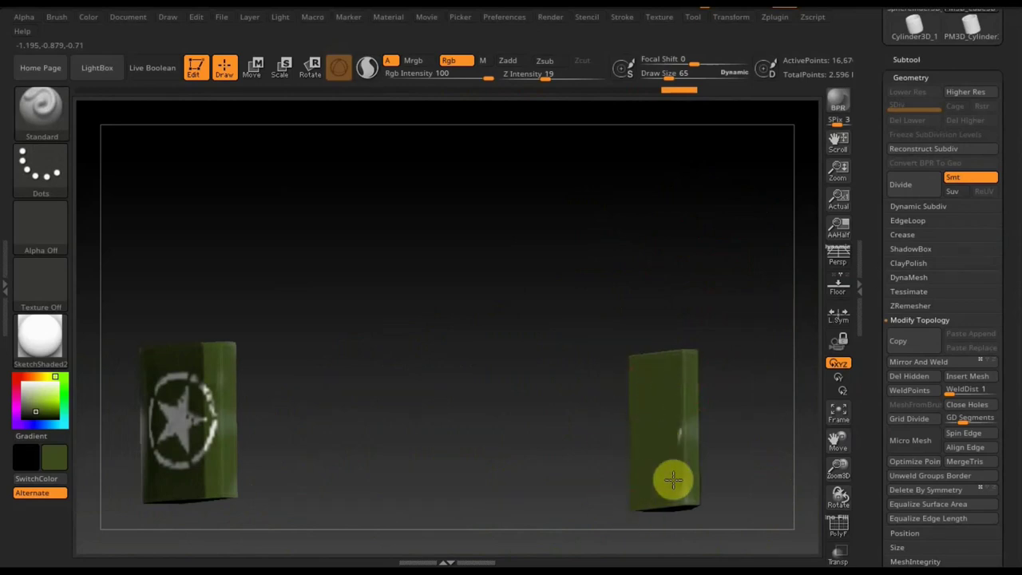
Select the second PM3D_Cube3D1_4 box and raise Draw Size to 375.
drag(801, 462, 630, 405)
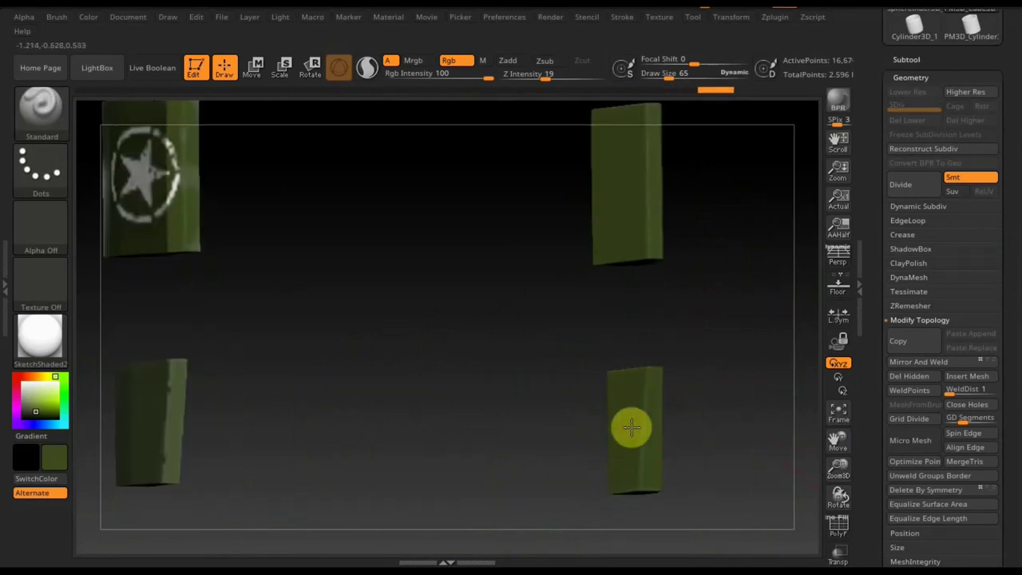
mouse_move(798, 377)
mouse_down()
mouse_move(720, 379)
mouse_move(636, 193)
mouse_up()
click(906, 59)
click(985, 201)
drag(669, 77, 702, 77)
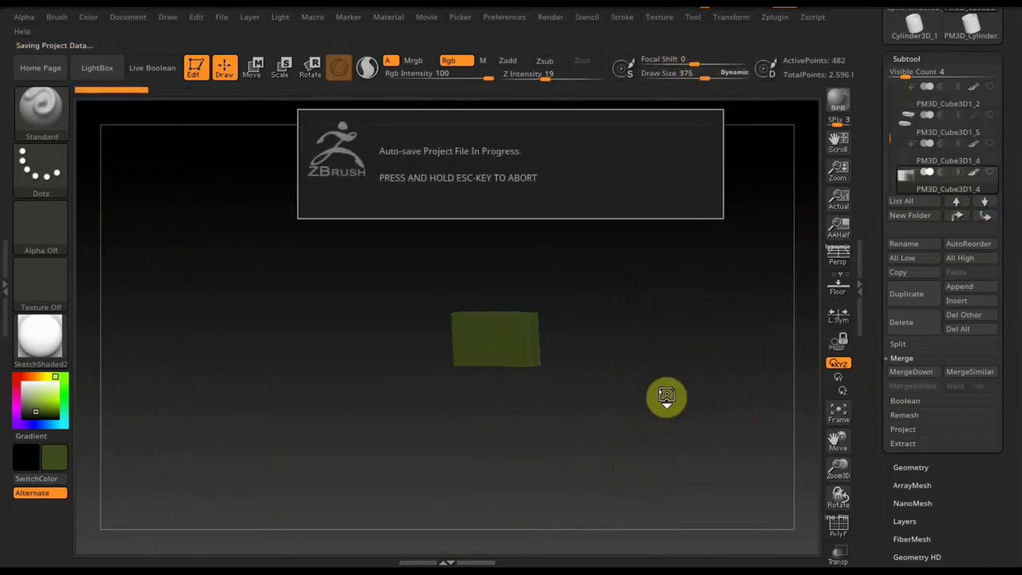
Select the PM3D_Cylinder3D_3 road wheels, snap to a side view, and switch to TrimRect.
drag(677, 388, 594, 377)
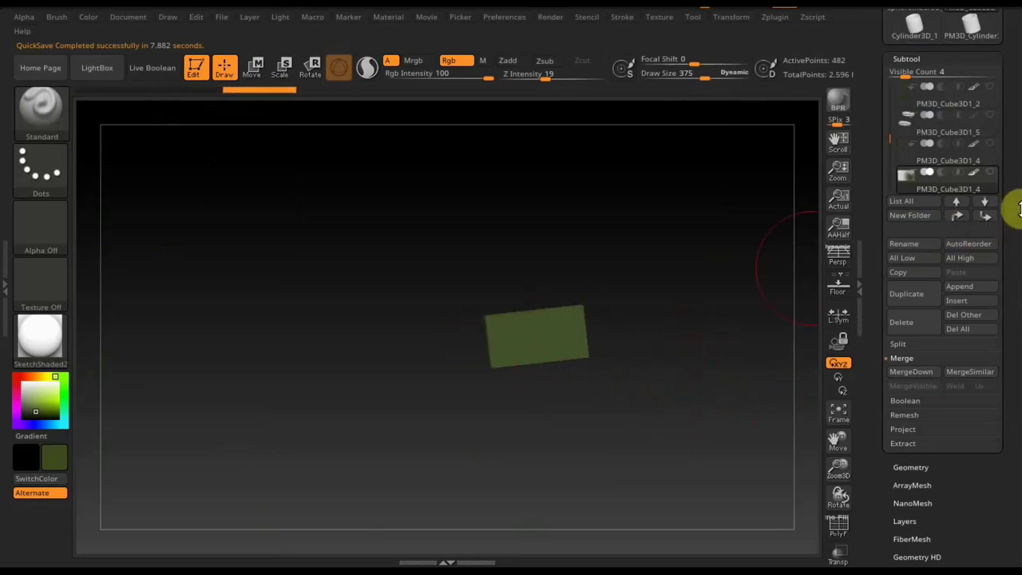
click(988, 205)
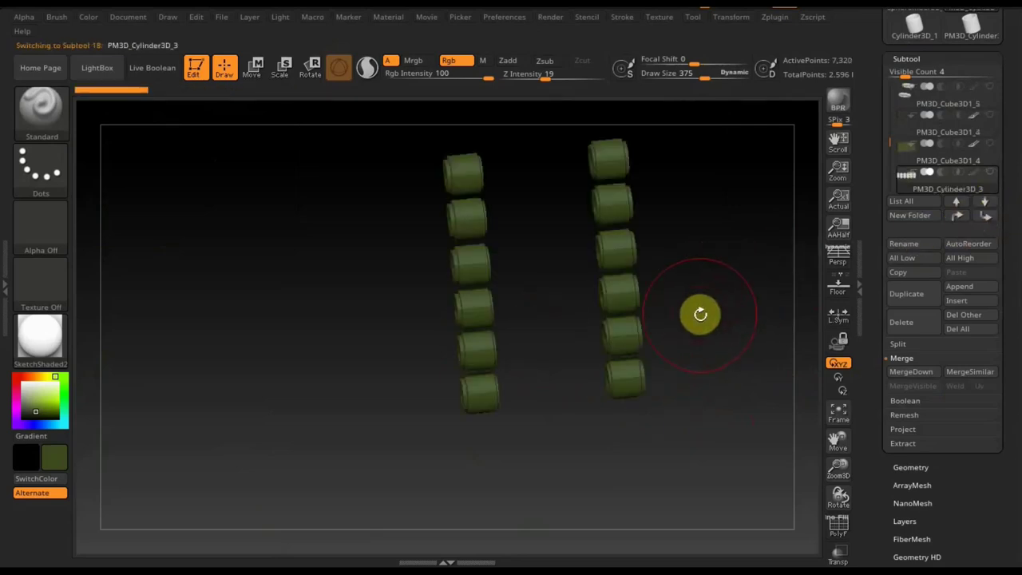
shift+drag(746, 329, 693, 346)
alt+click(564, 194)
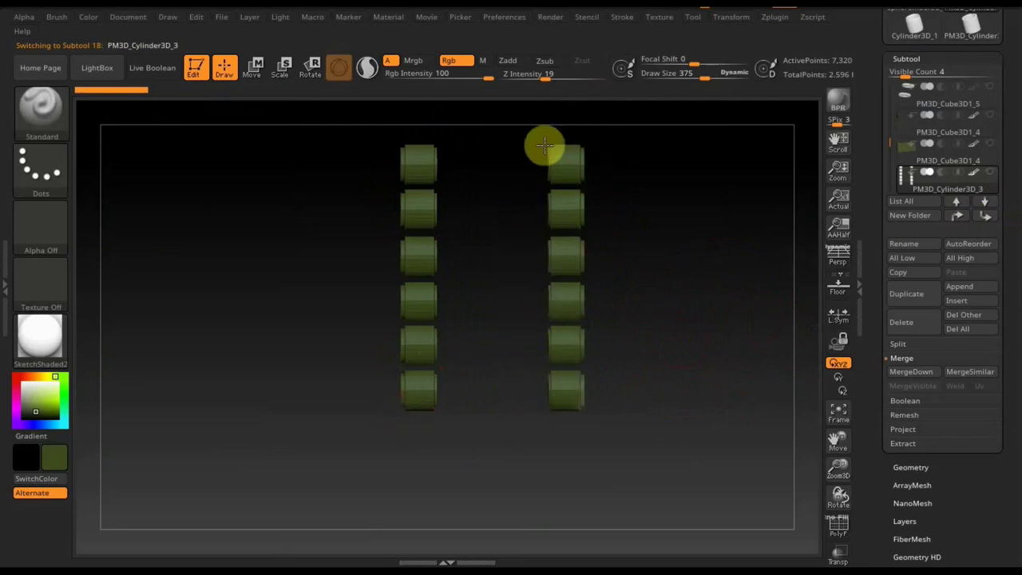
drag(684, 267, 756, 274)
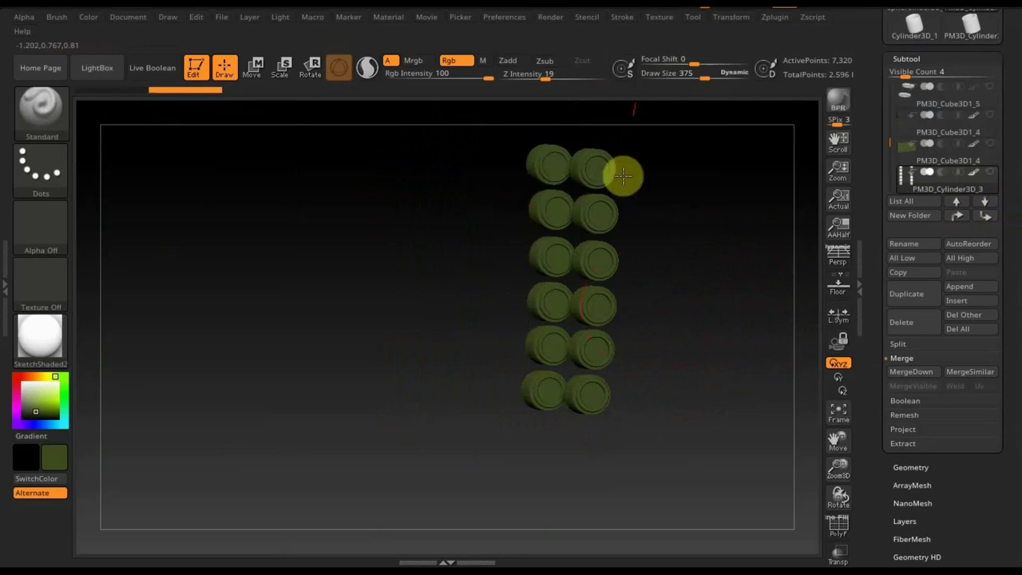
key(ctrl+shift+z)
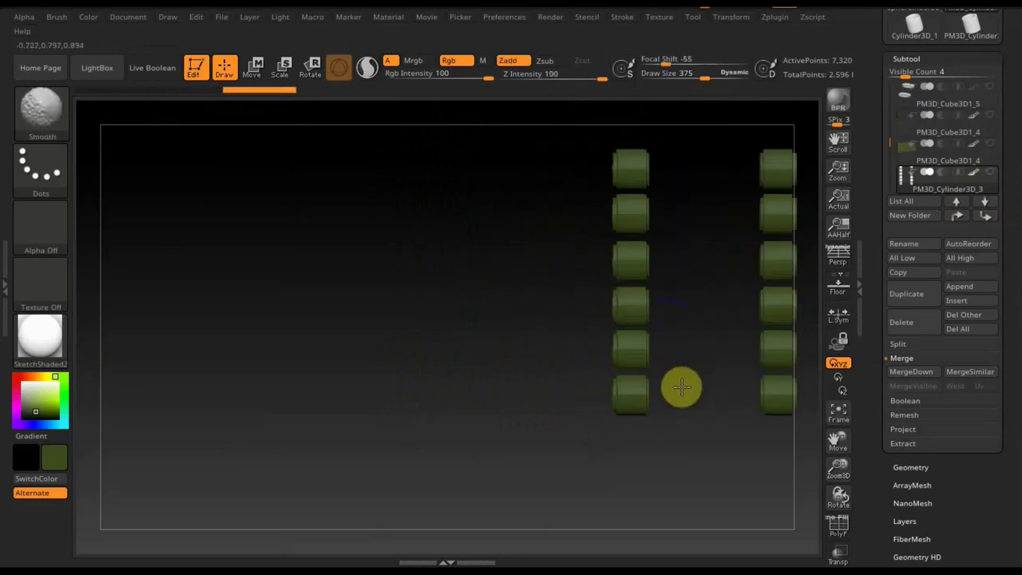
mouse_move(707, 326)
mouse_down()
mouse_move(711, 483)
mouse_move(688, 498)
mouse_move(723, 493)
mouse_move(698, 490)
mouse_move(693, 474)
mouse_up()
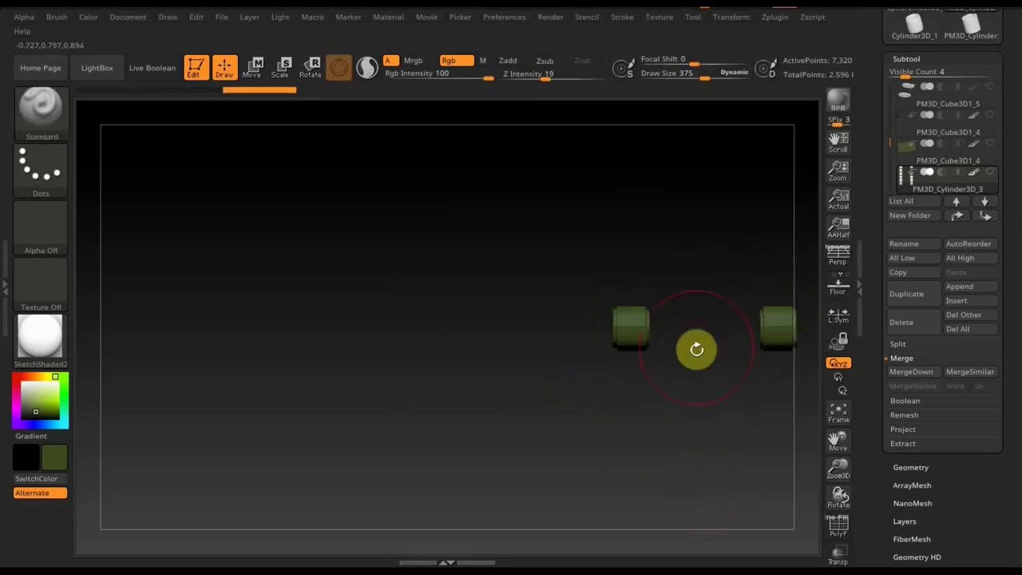
alt+drag(695, 347, 541, 358)
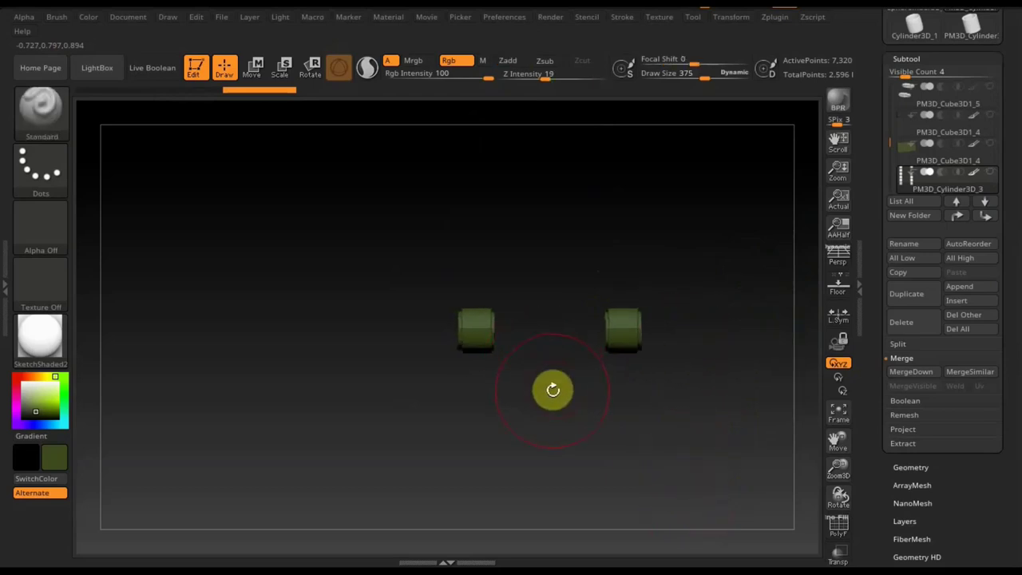
key(ctrl+shift)
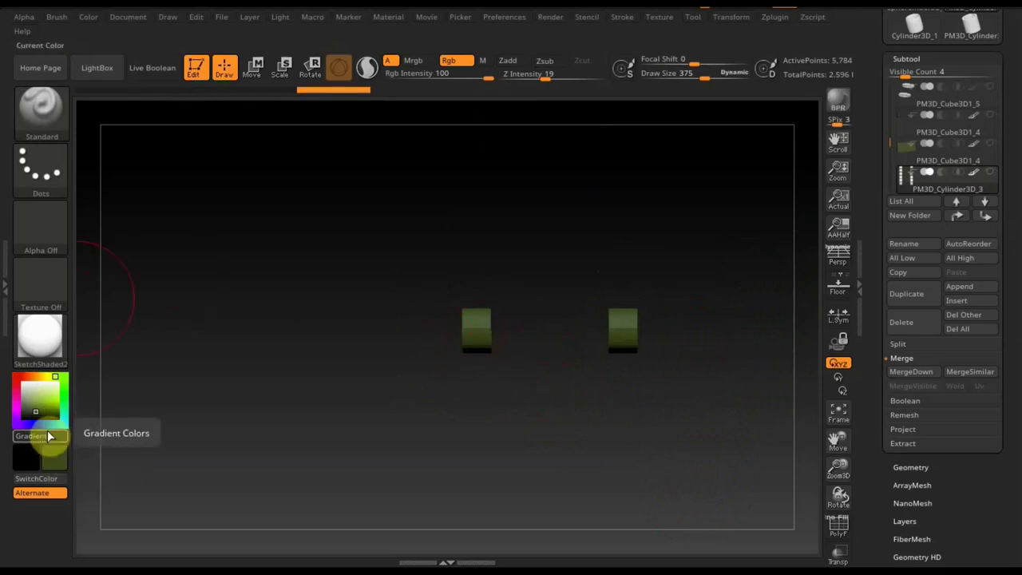
Choose a dark olive paint colour and unhide the wheel geometry.
click(51, 462)
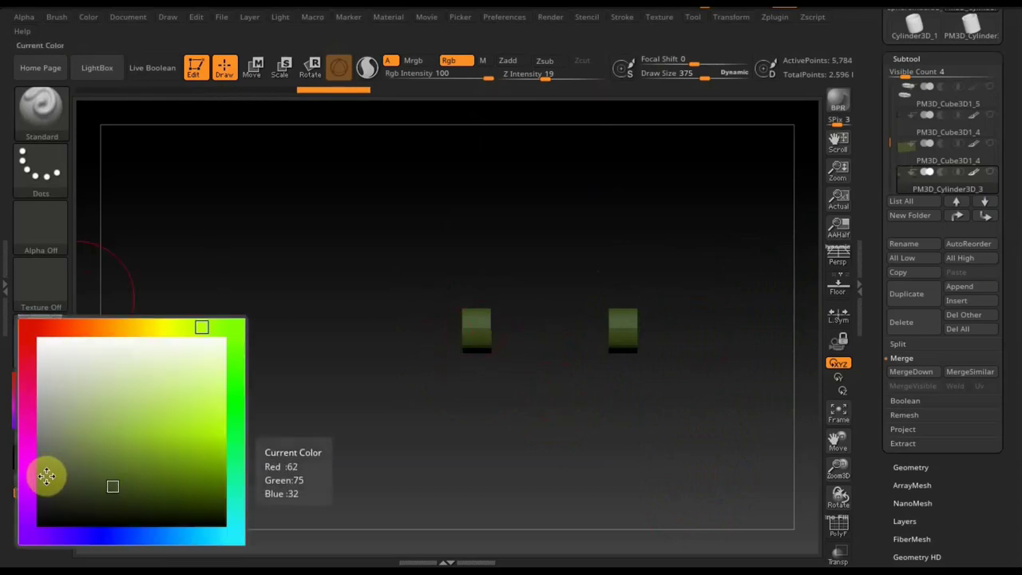
drag(53, 471, 45, 506)
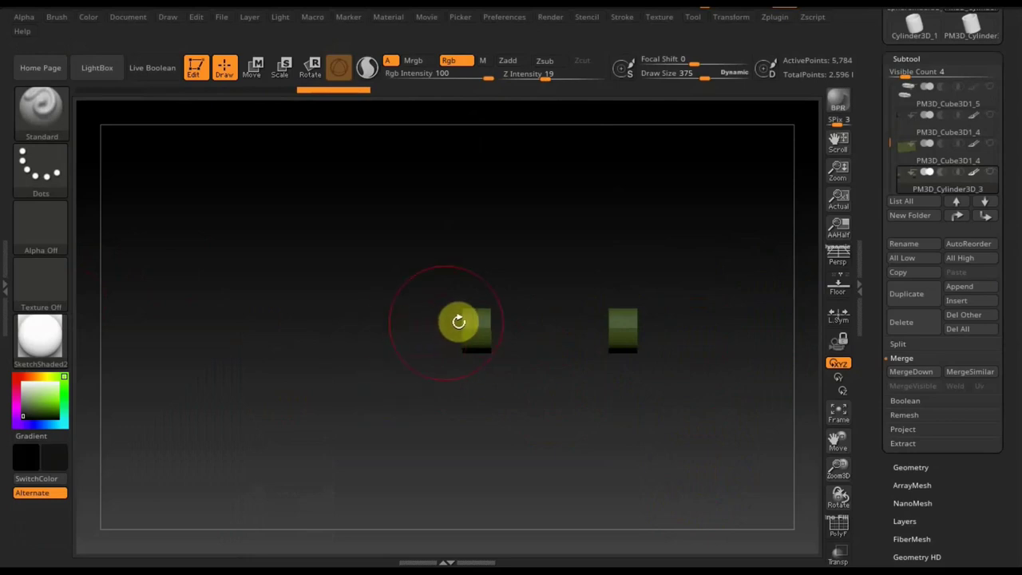
drag(589, 426, 332, 302)
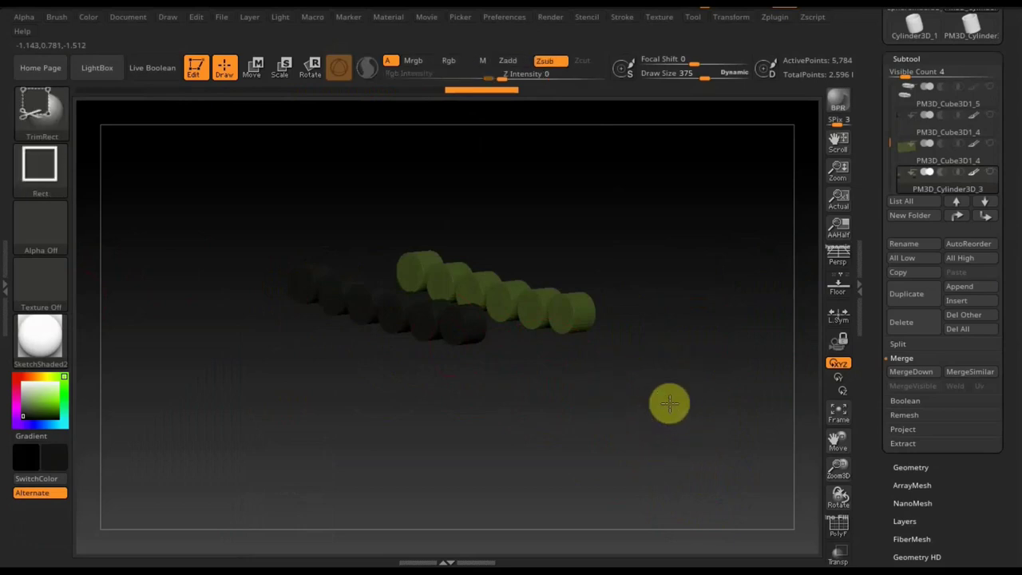
ctrl+shift+click(670, 407)
mouse_move(671, 407)
mouse_down()
mouse_move(700, 394)
mouse_move(662, 392)
mouse_move(666, 402)
mouse_up()
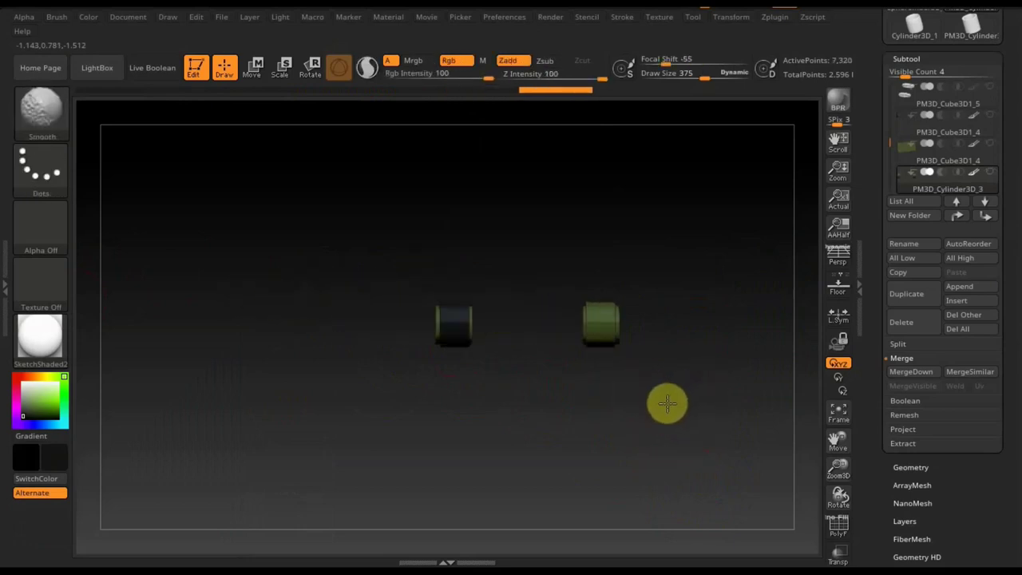
Mask the wheel area with a MaskPen rectangle and lower Draw Size to 124.
key(ctrl)
ctrl+drag(591, 444, 429, 268)
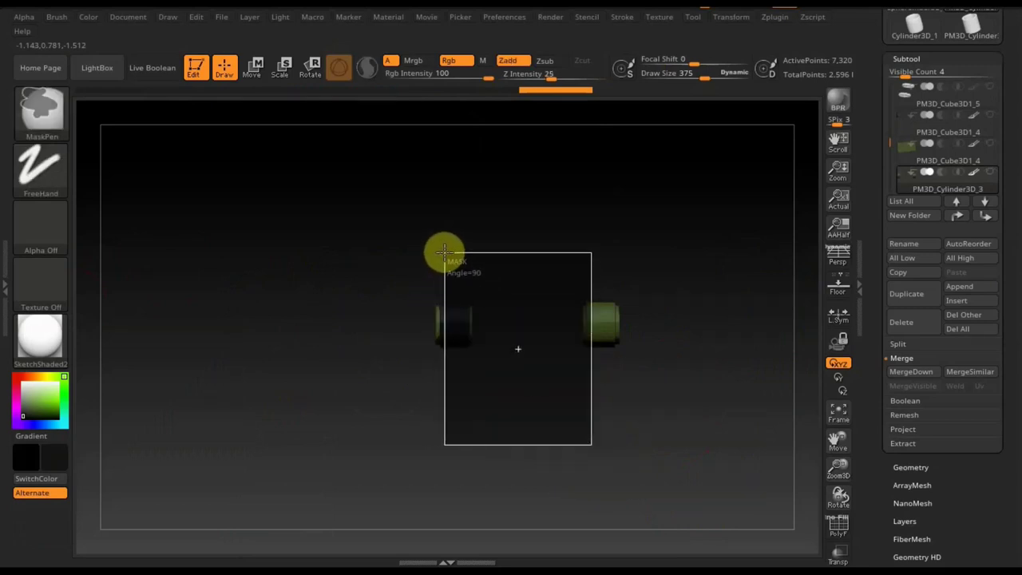
ctrl+drag(441, 249, 440, 247)
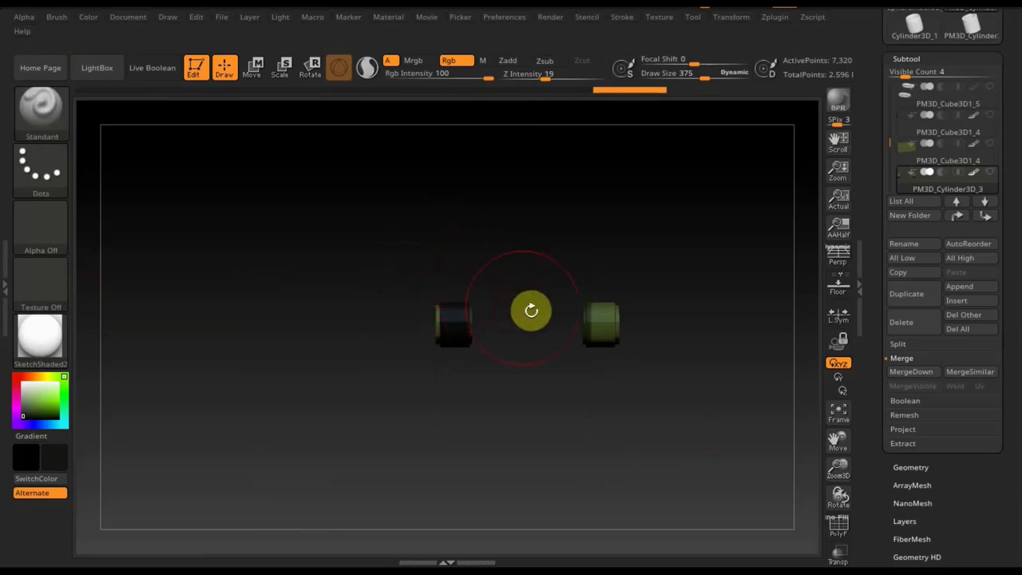
drag(529, 303, 594, 320)
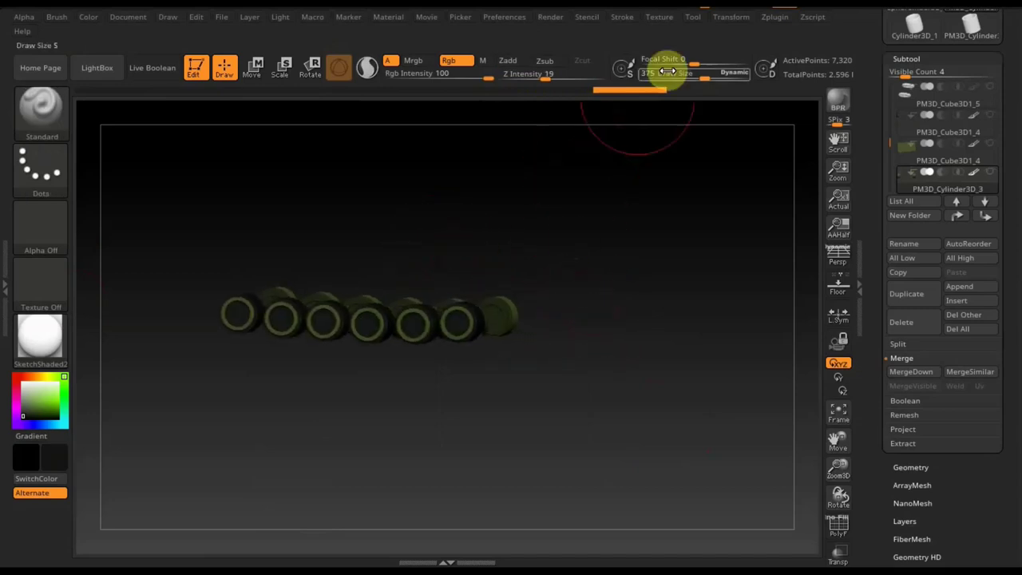
drag(711, 80, 678, 79)
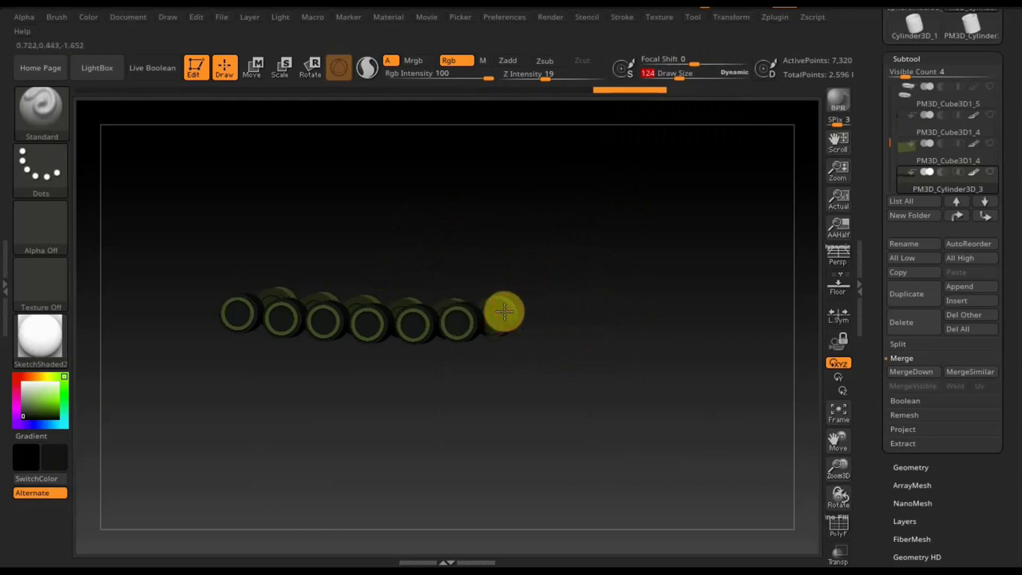
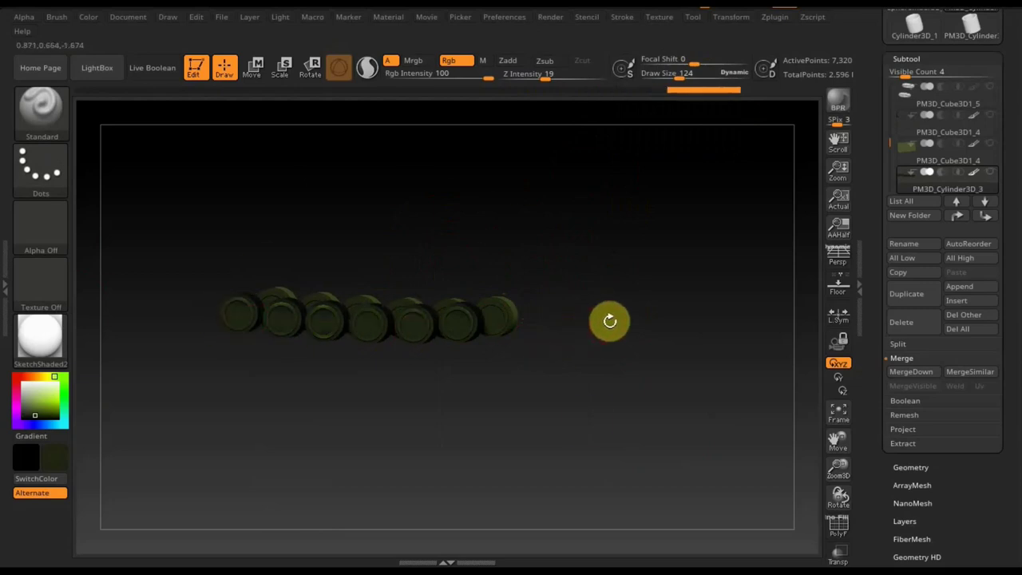
Mirror And Weld the road-wheel row onto the tank's other side.
drag(610, 320, 584, 420)
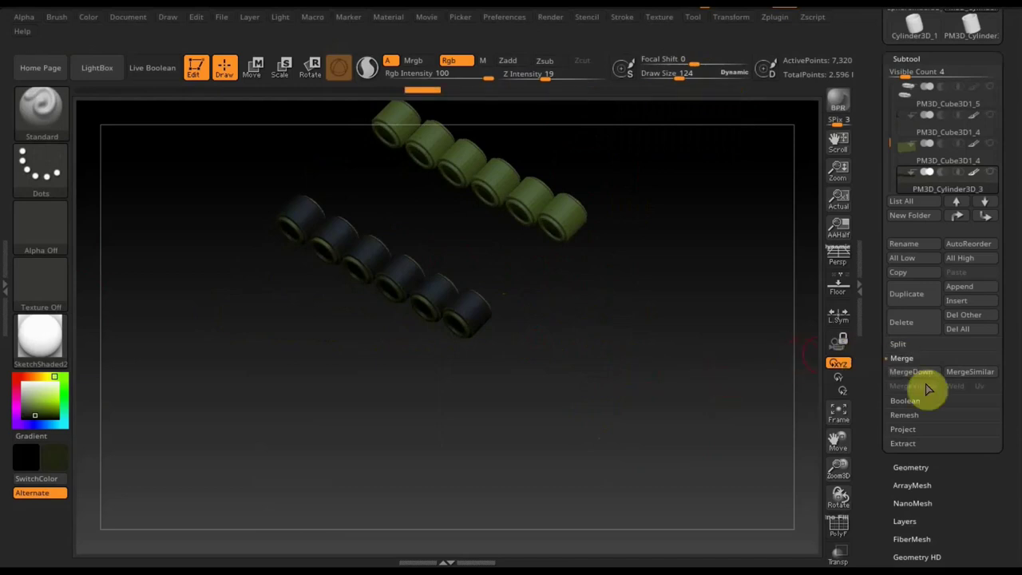
click(926, 470)
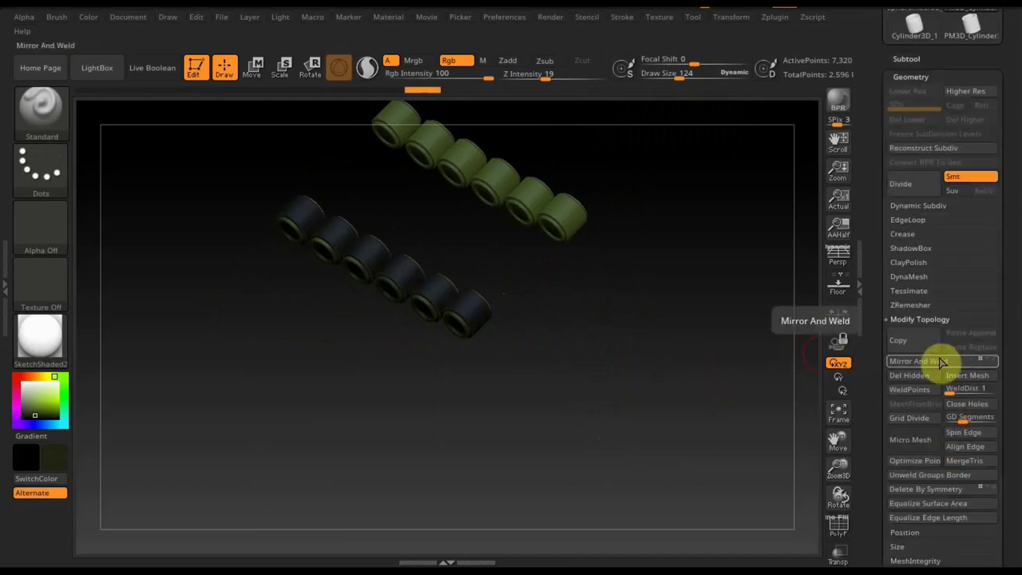
click(930, 364)
mouse_move(647, 381)
mouse_down()
mouse_move(673, 344)
mouse_move(607, 353)
mouse_move(686, 376)
mouse_up()
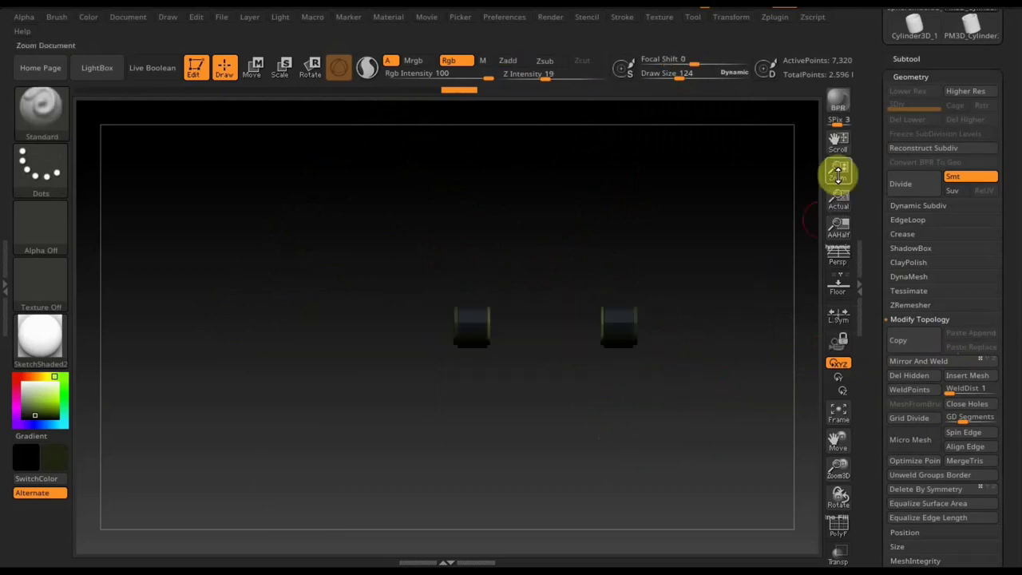
Switch to the block-pieces subtool PM3D_Cube3D1_6 and mirror its blocks across too.
click(918, 53)
click(985, 194)
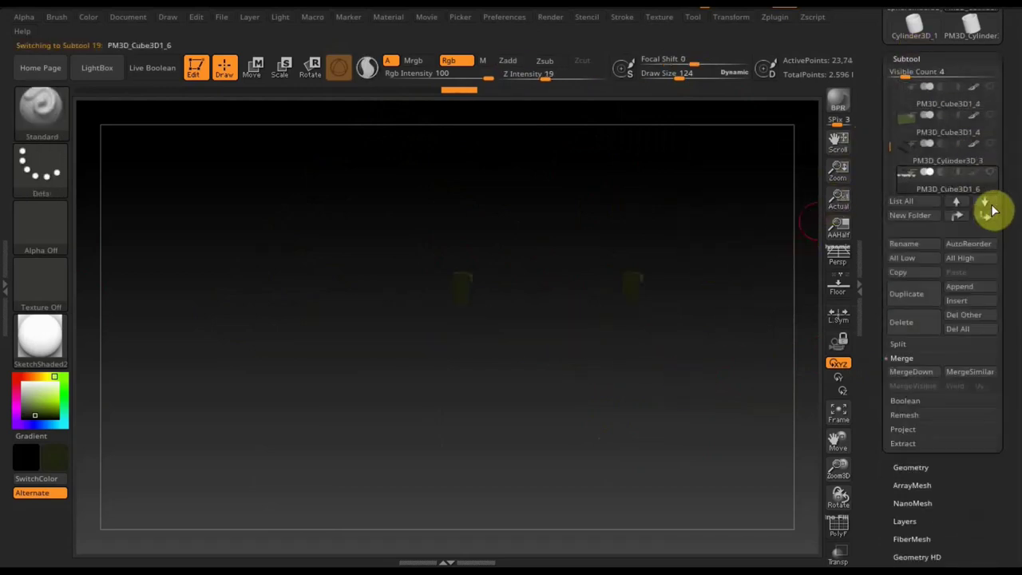
mouse_move(721, 290)
mouse_down()
mouse_move(744, 331)
mouse_move(716, 279)
mouse_up()
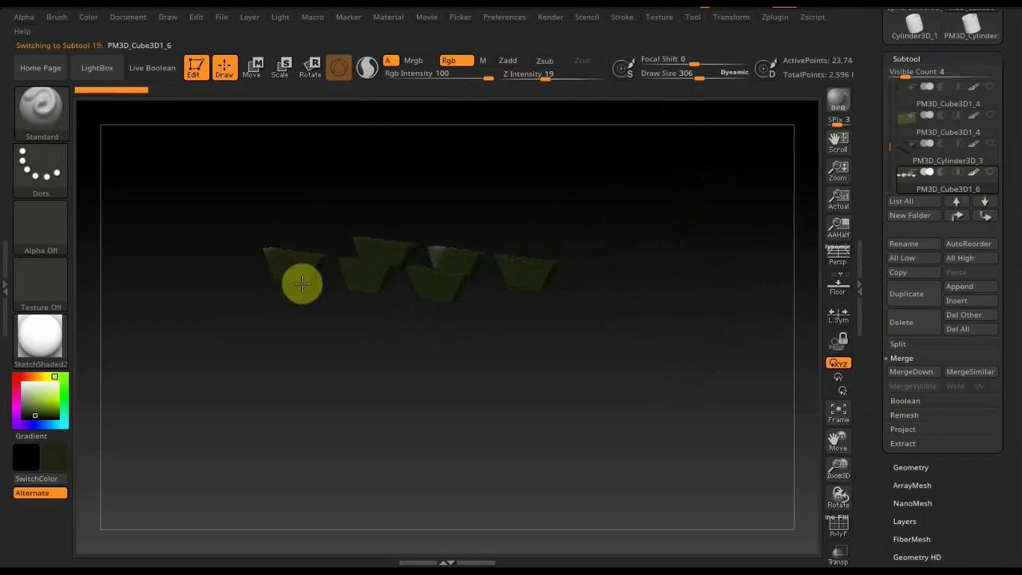
mouse_move(385, 276)
mouse_down()
mouse_move(586, 303)
mouse_move(543, 383)
mouse_move(472, 315)
mouse_up()
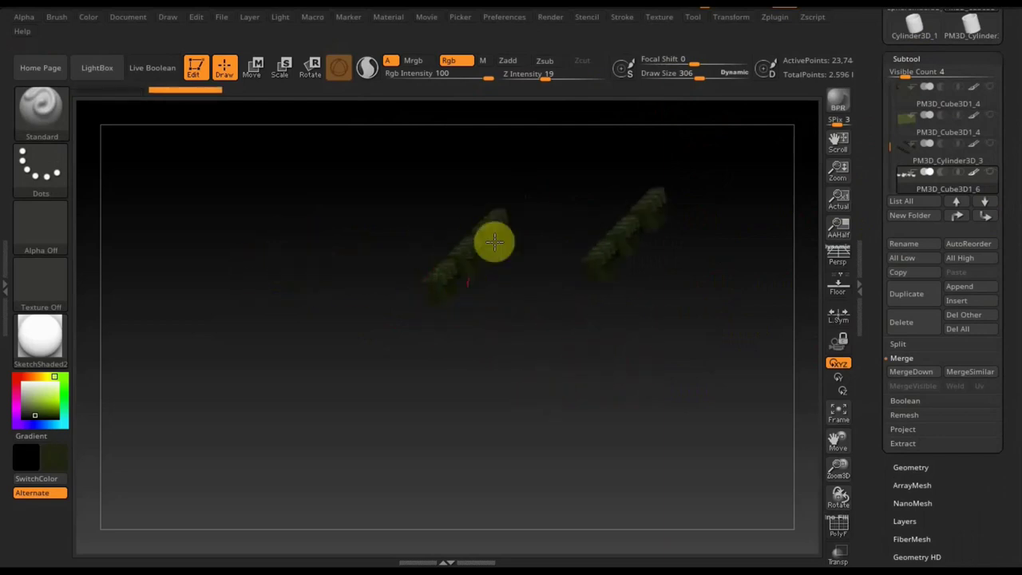
mouse_move(727, 330)
mouse_down()
mouse_move(723, 434)
mouse_move(645, 433)
mouse_up()
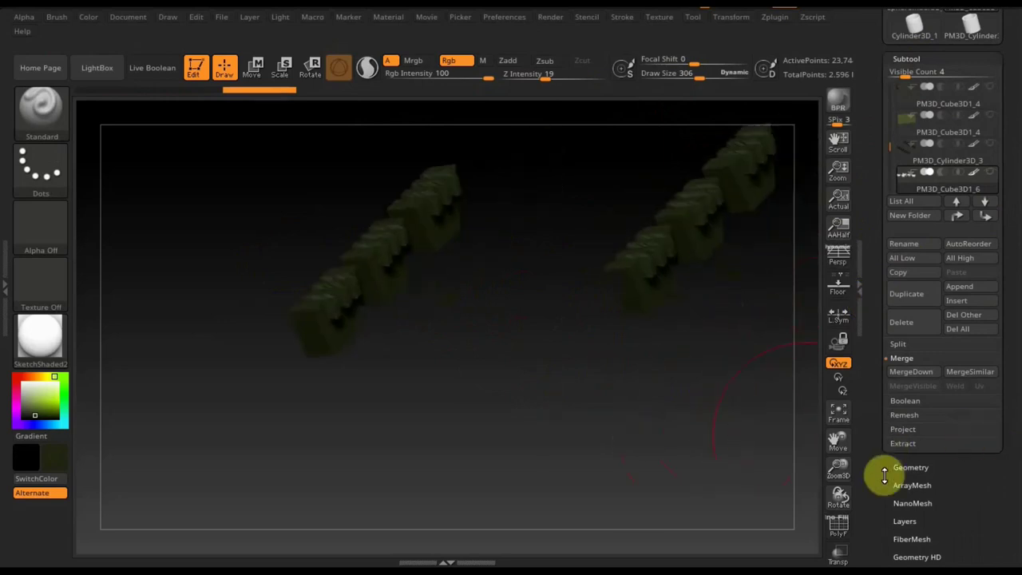
click(903, 469)
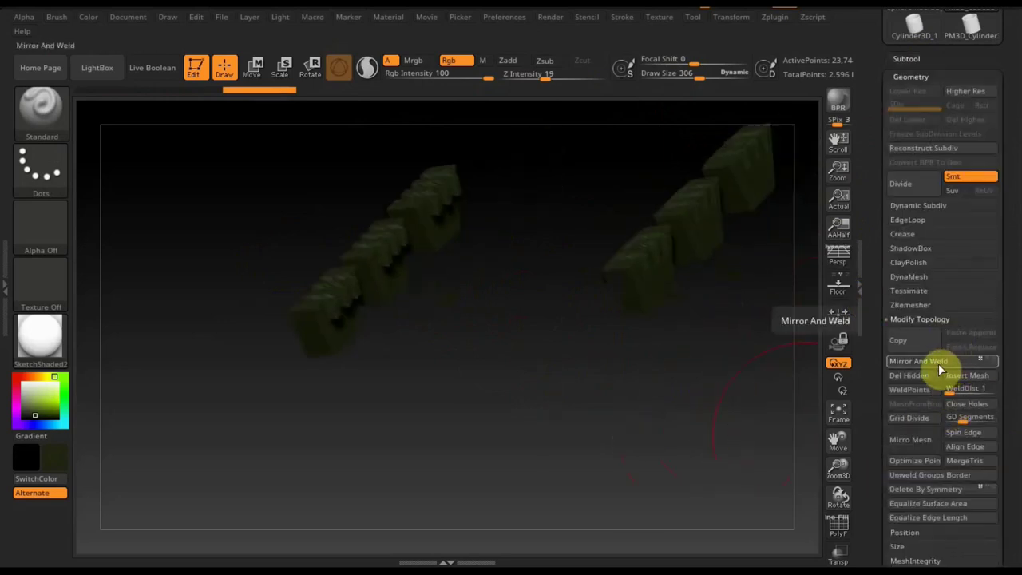
drag(692, 423, 710, 424)
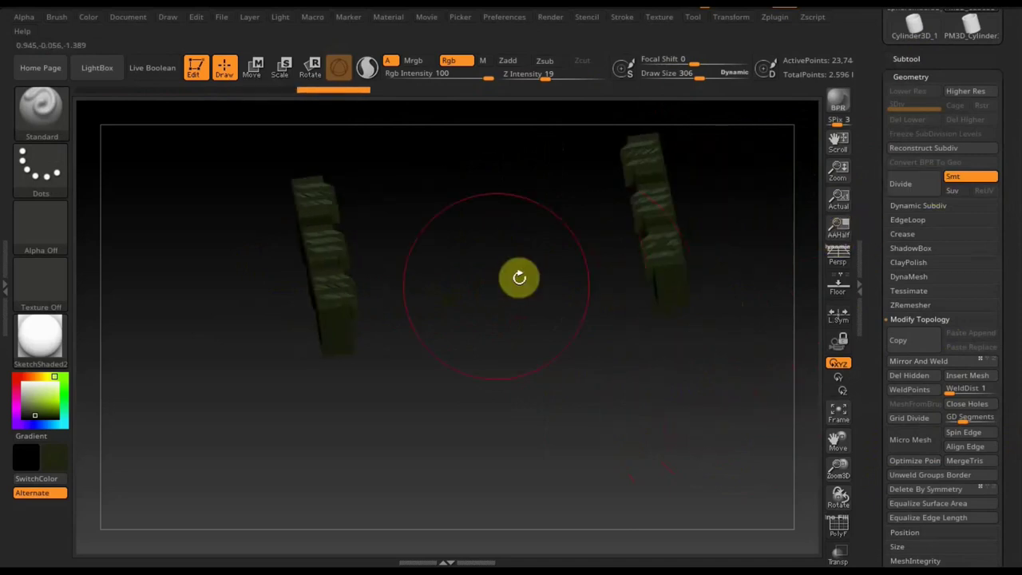
Step to the next subtool and mirror its three plates across the tank.
click(908, 59)
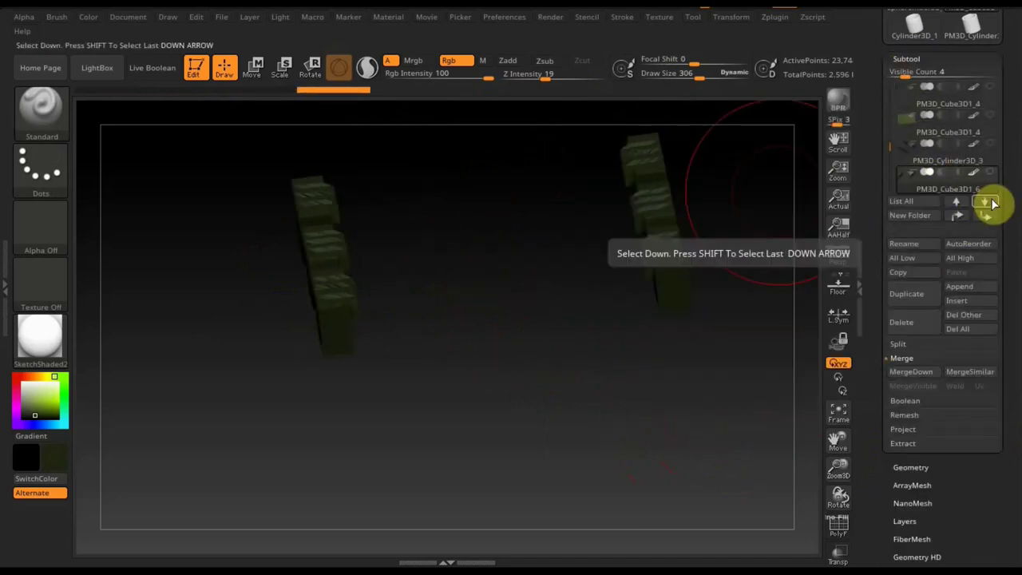
click(986, 202)
mouse_move(778, 316)
mouse_down()
mouse_move(654, 358)
mouse_move(615, 350)
mouse_move(595, 368)
mouse_move(527, 365)
mouse_move(679, 306)
mouse_move(677, 265)
mouse_up()
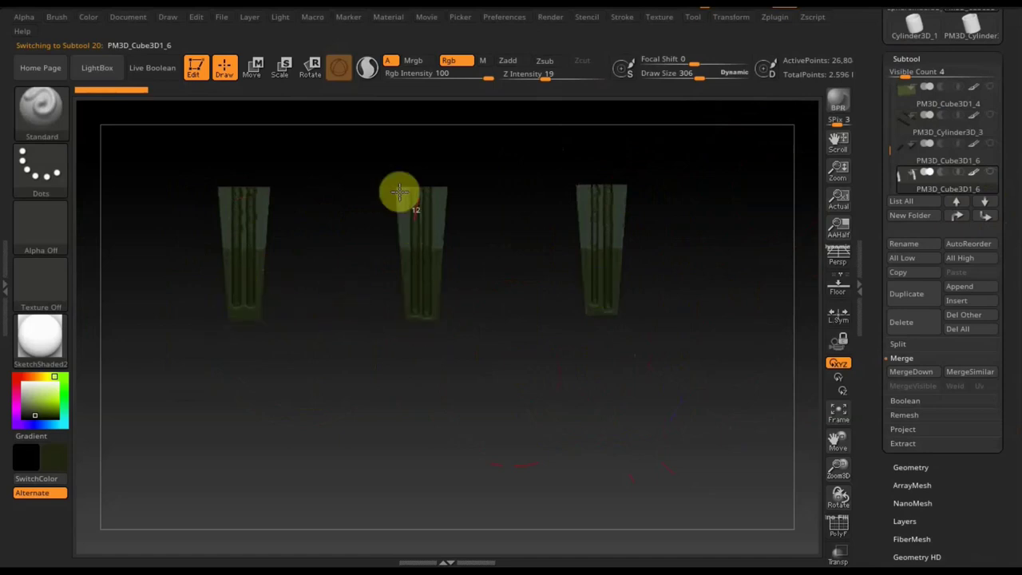
drag(666, 276, 556, 354)
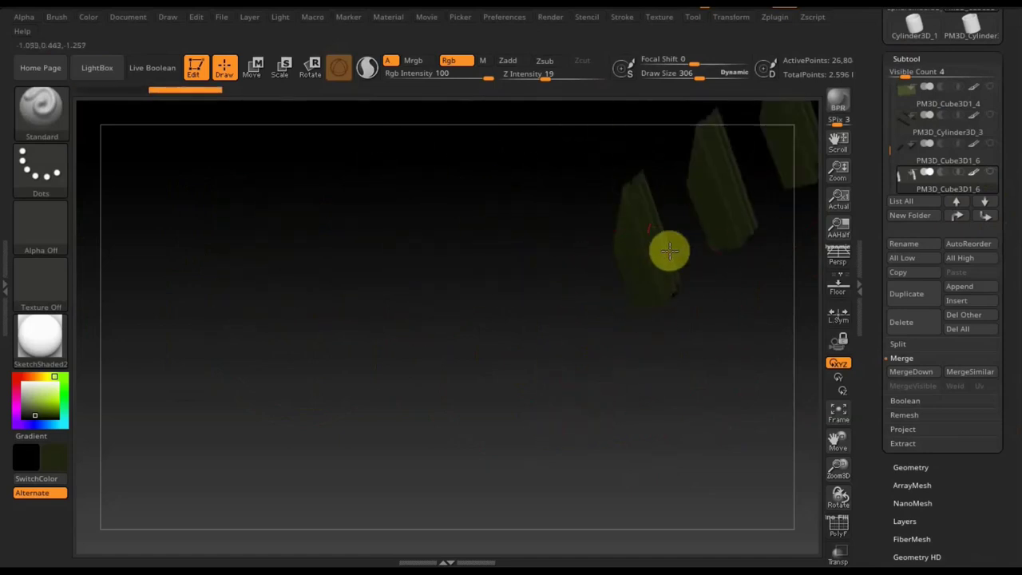
click(911, 467)
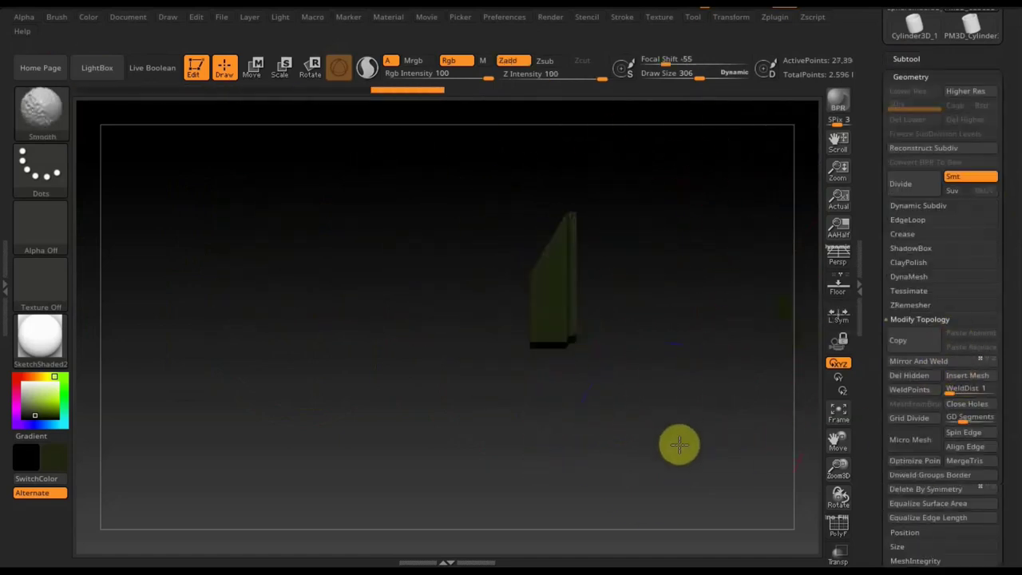
drag(679, 443, 815, 240)
Select the next rounded Sphereinder subtool and mirror it across.
click(906, 59)
click(986, 210)
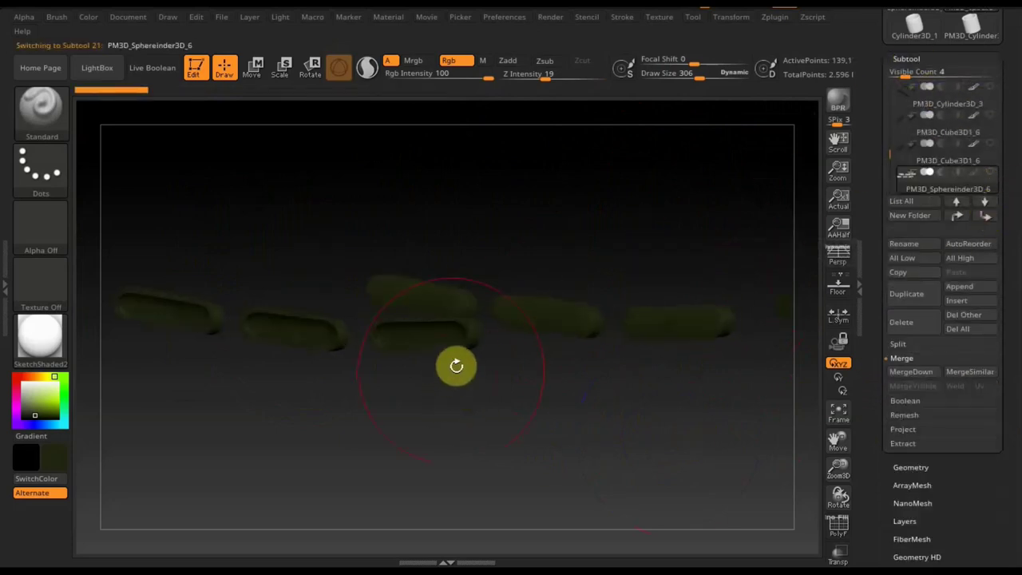
drag(456, 365, 452, 289)
click(911, 467)
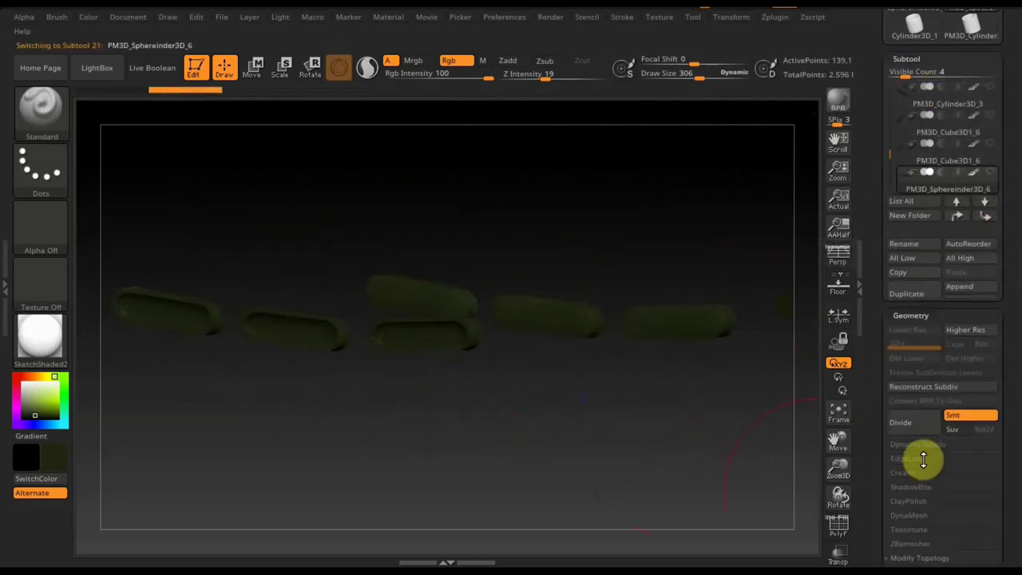
Step past the lone rounded piece to the sprocket-gear subtool PM3D_Cylinder3D1_2.
click(906, 58)
click(987, 283)
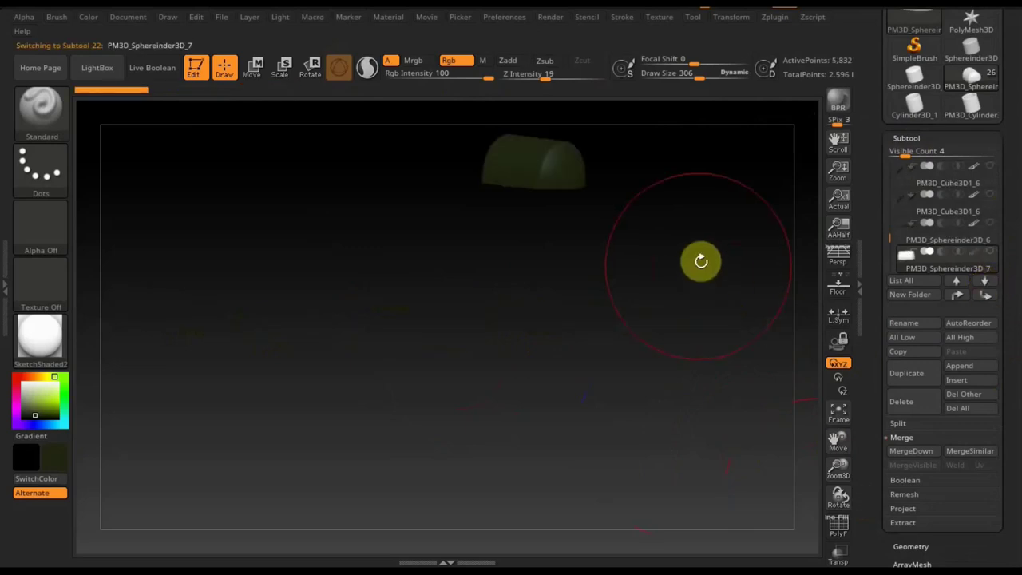
mouse_move(697, 256)
mouse_down()
mouse_move(540, 264)
mouse_move(511, 212)
mouse_move(497, 244)
mouse_up()
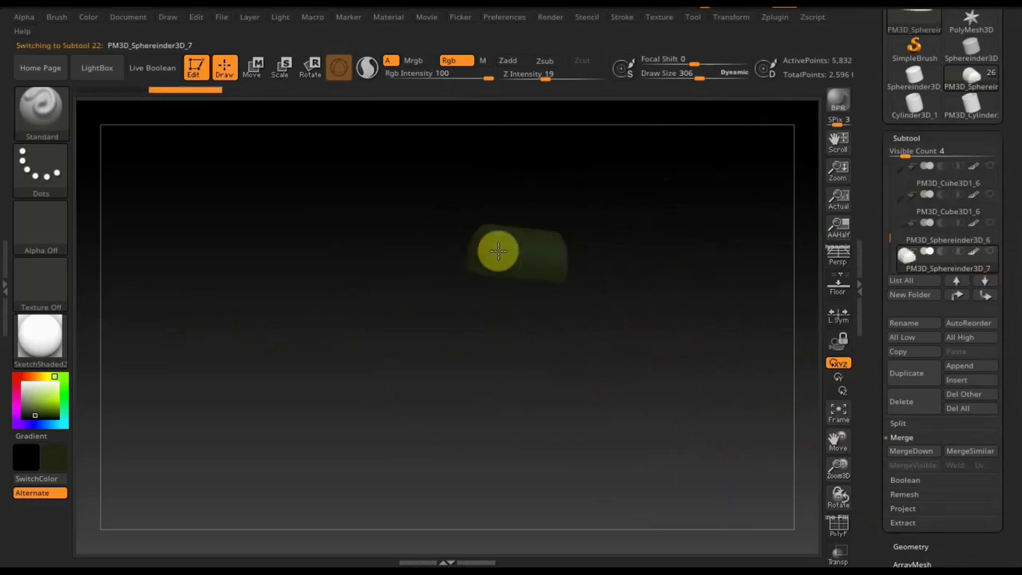
click(986, 283)
mouse_move(762, 379)
mouse_down()
mouse_move(337, 311)
mouse_move(273, 227)
mouse_up()
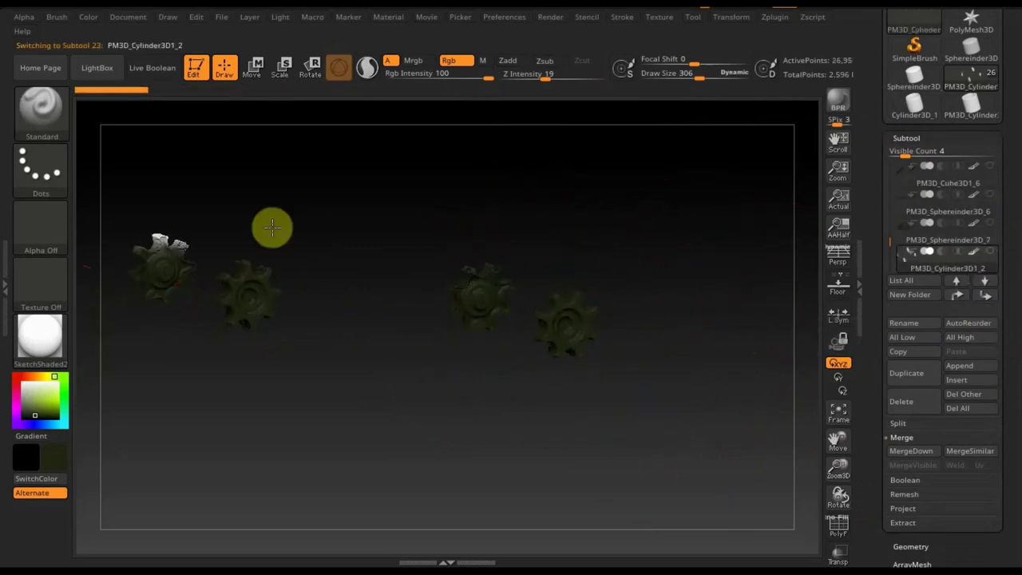
Mirror the sprocket gears and shrink Draw Size to 48.
click(911, 546)
mouse_move(672, 455)
mouse_down()
mouse_move(548, 486)
mouse_move(646, 409)
mouse_up()
alt+drag(702, 348, 742, 525)
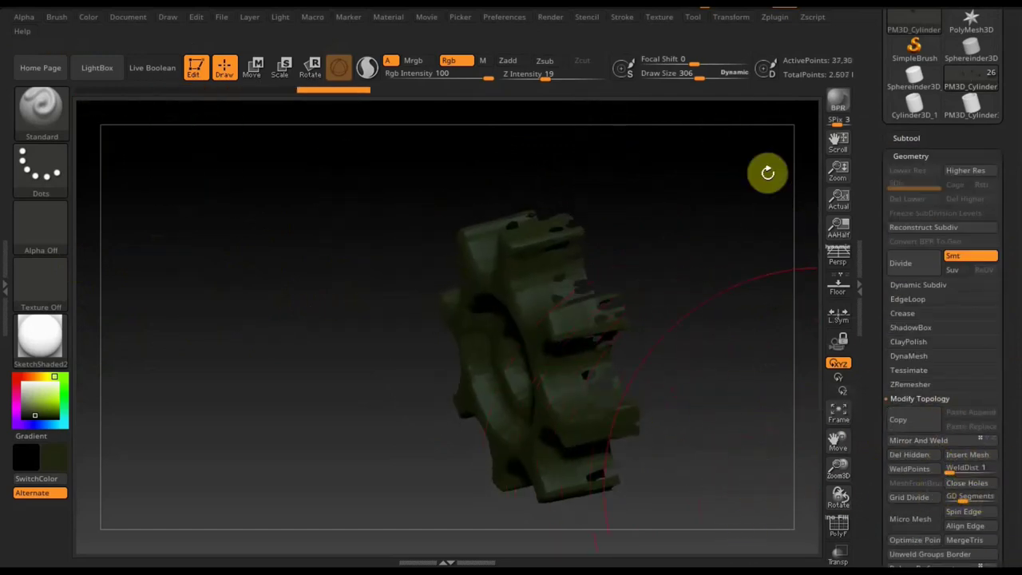
drag(684, 72, 666, 73)
key(f)
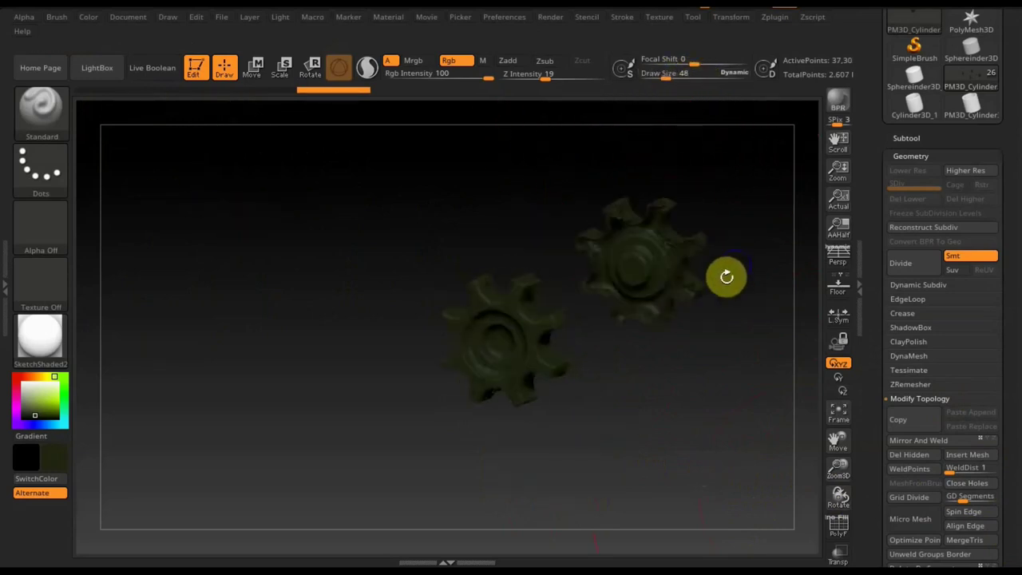
mouse_move(727, 276)
mouse_down()
mouse_move(684, 412)
mouse_move(708, 360)
mouse_up()
Step down to PM3D_Cylinder3D1_3, set Draw Size to 182, and make all subtools visible.
click(906, 139)
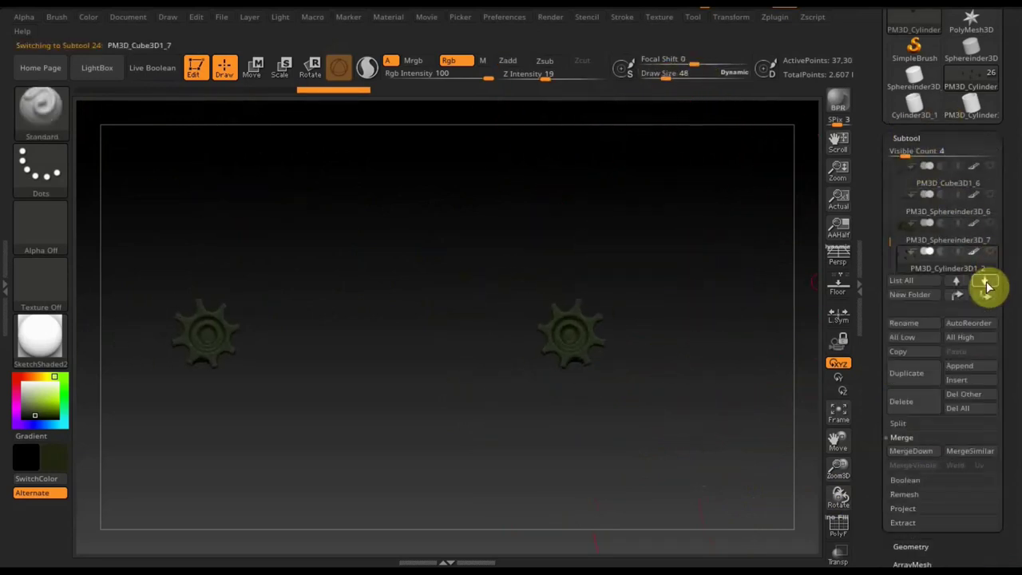
click(987, 285)
drag(658, 83, 687, 76)
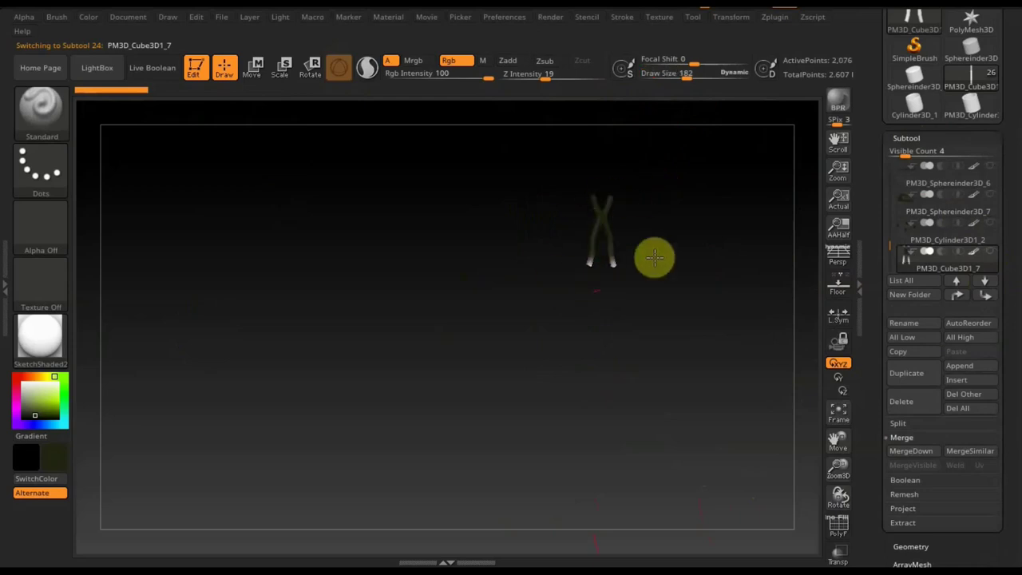
click(985, 281)
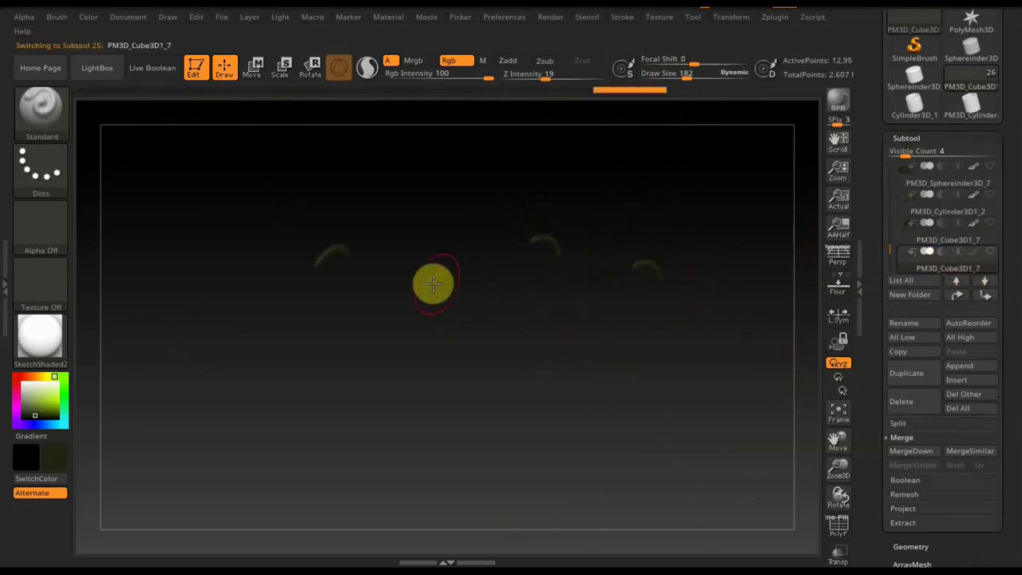
click(988, 285)
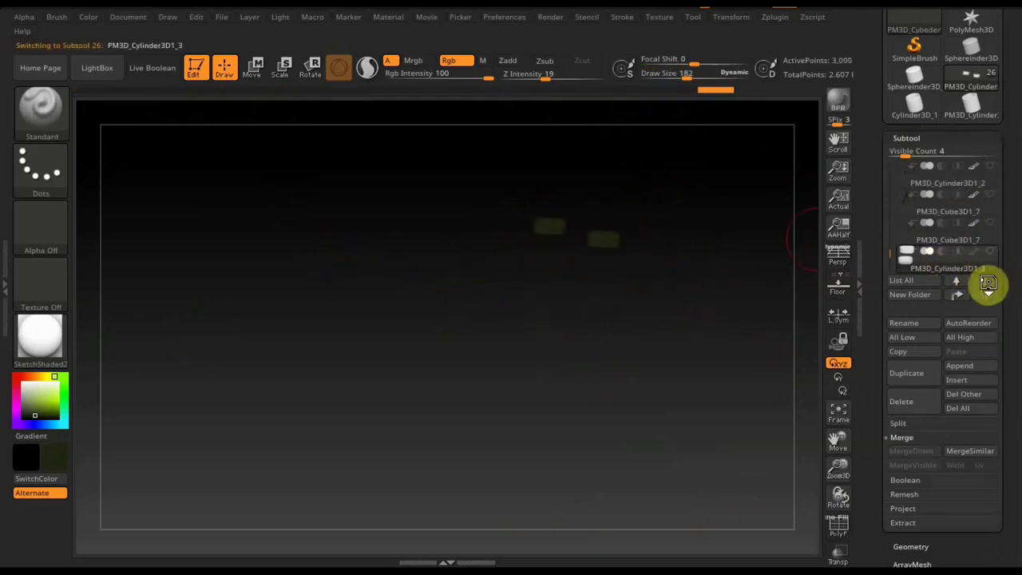
drag(634, 214, 578, 308)
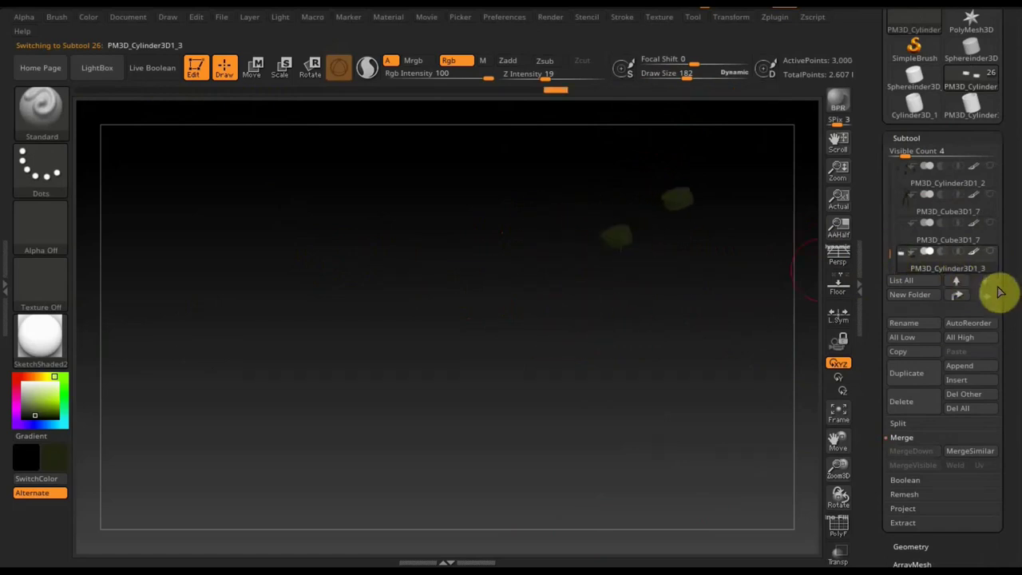
shift+click(989, 251)
mouse_move(783, 375)
mouse_down()
mouse_move(691, 434)
mouse_move(684, 460)
mouse_up()
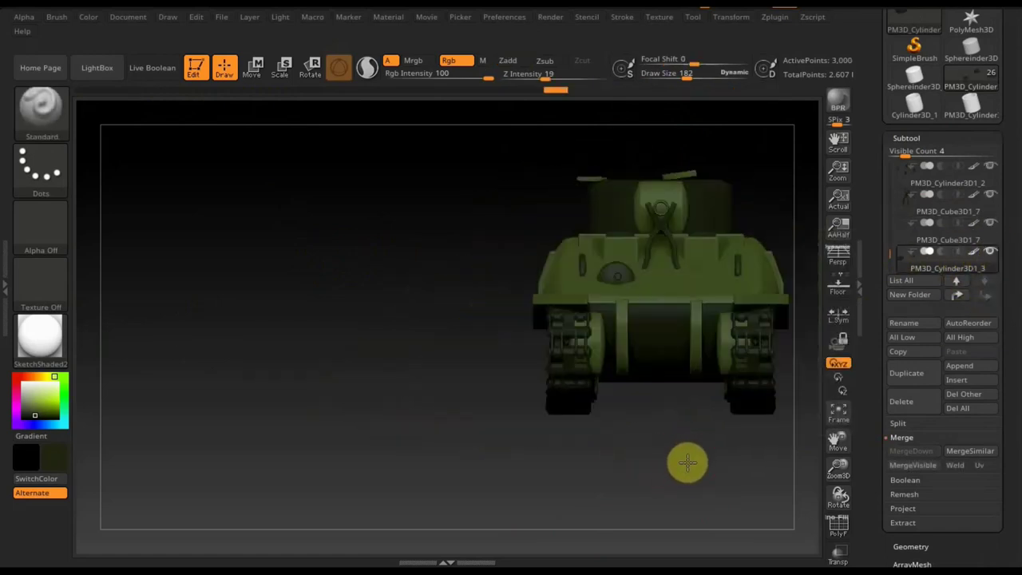
Inspect the tank from side, top and three-quarter angles, selecting the turret.
mouse_move(488, 476)
mouse_down()
mouse_move(570, 465)
mouse_move(571, 389)
mouse_up()
click(479, 343)
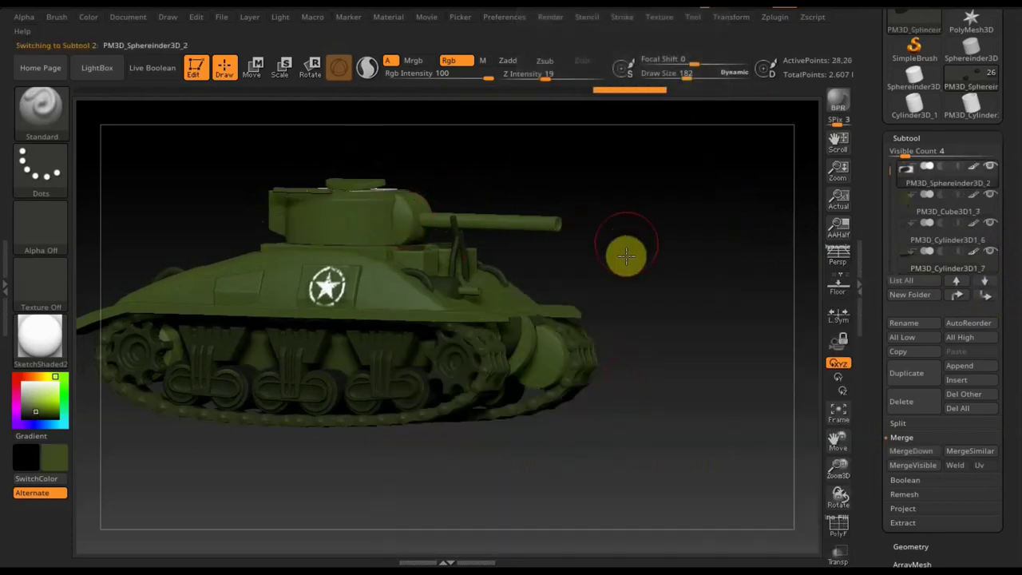
mouse_move(622, 253)
mouse_down()
mouse_move(583, 348)
mouse_move(479, 114)
mouse_up()
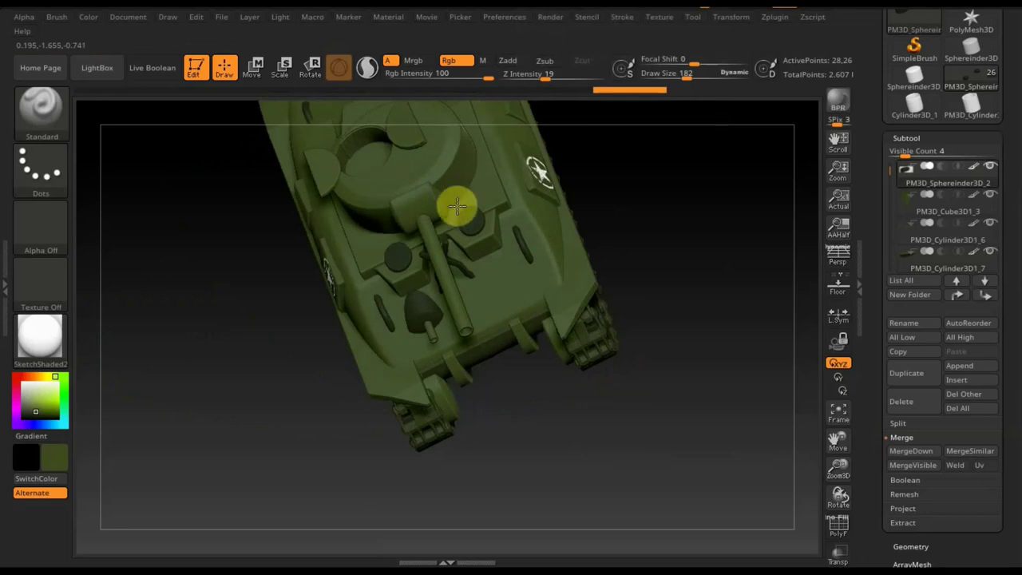
mouse_move(801, 272)
mouse_down()
mouse_move(696, 299)
mouse_move(702, 304)
mouse_up()
drag(788, 346, 726, 326)
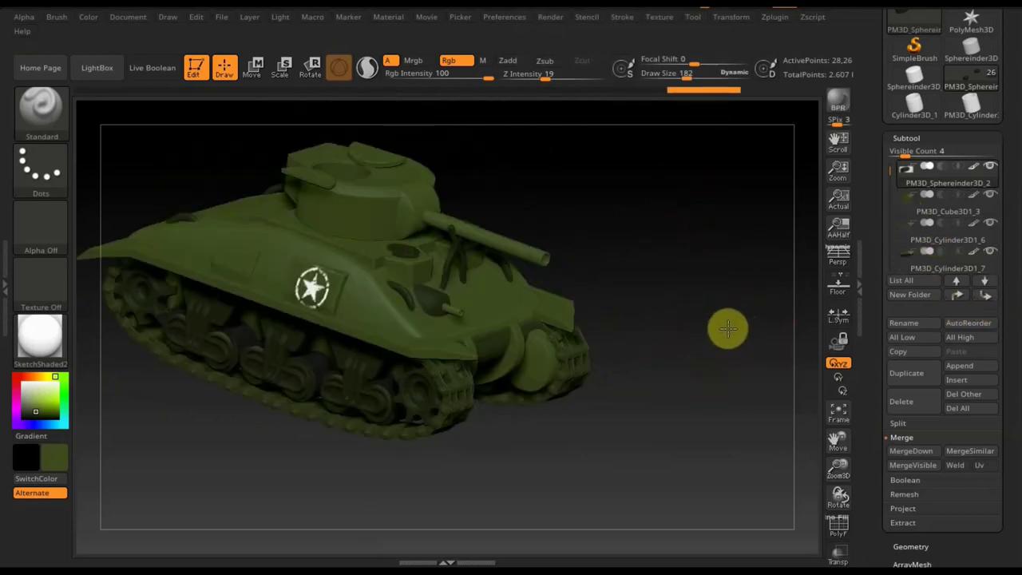
Select the white underside plate, raise Draw Size to 412, and paint it green.
click(984, 281)
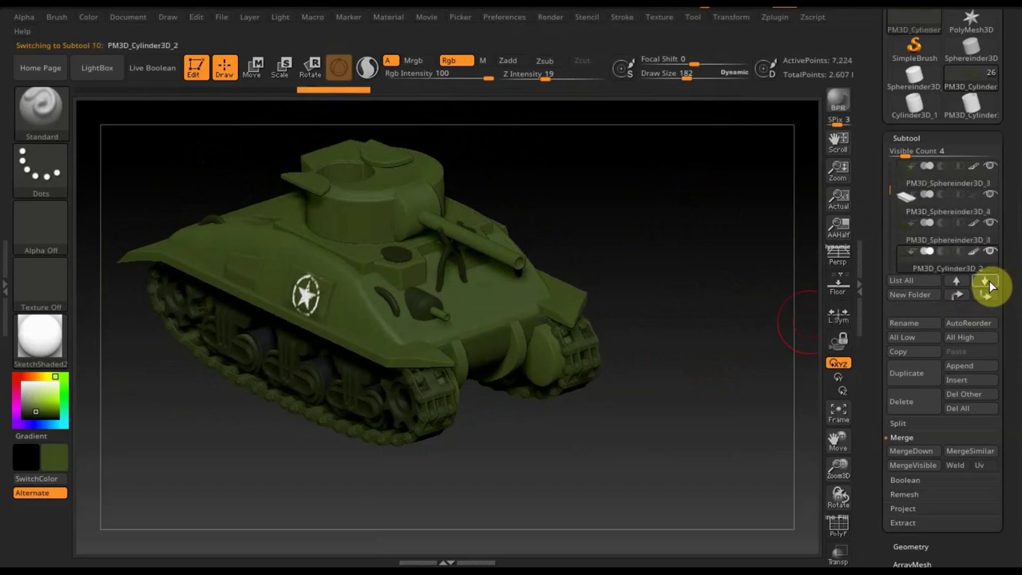
click(956, 281)
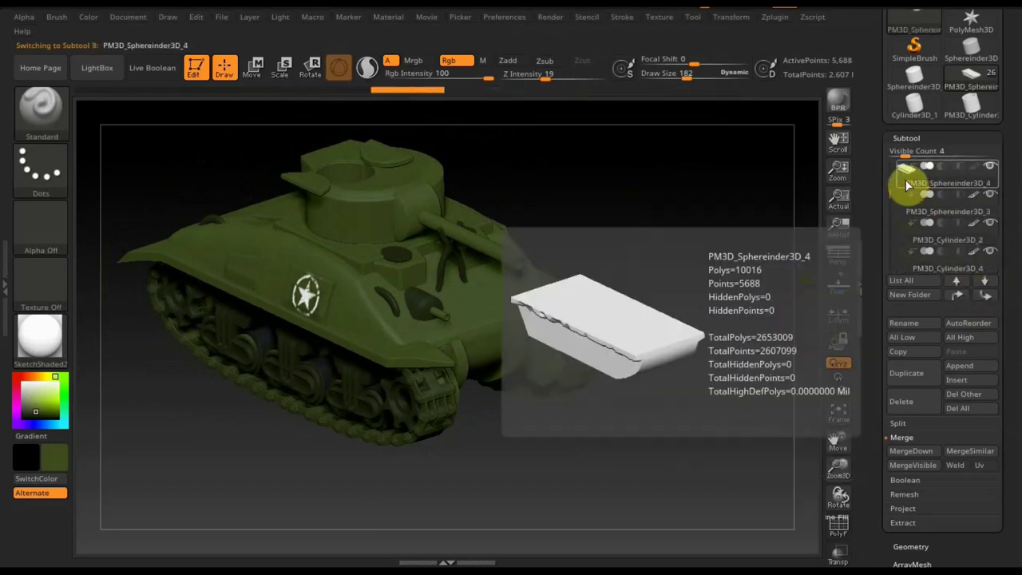
mouse_move(694, 389)
mouse_down()
mouse_move(383, 324)
mouse_move(449, 338)
mouse_move(413, 401)
mouse_move(499, 399)
mouse_up()
drag(660, 398, 662, 216)
drag(692, 74, 707, 73)
mouse_move(479, 207)
mouse_down()
mouse_move(424, 365)
mouse_move(673, 417)
mouse_up()
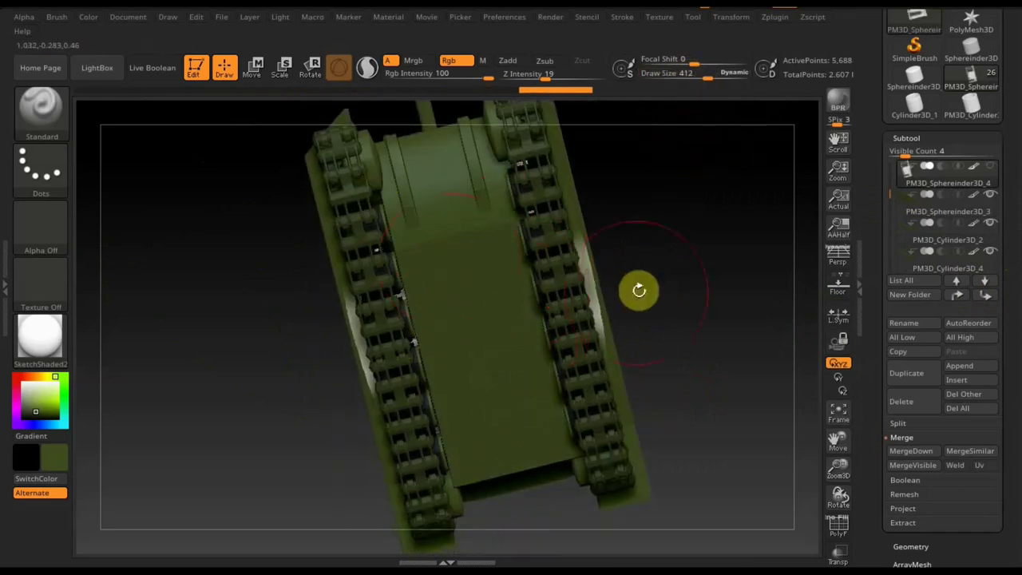
Finish painting the underside green and move PM3D_Sphereinder3D_4 one place down the stack.
mouse_move(636, 290)
mouse_down()
mouse_move(663, 266)
mouse_move(372, 327)
mouse_up()
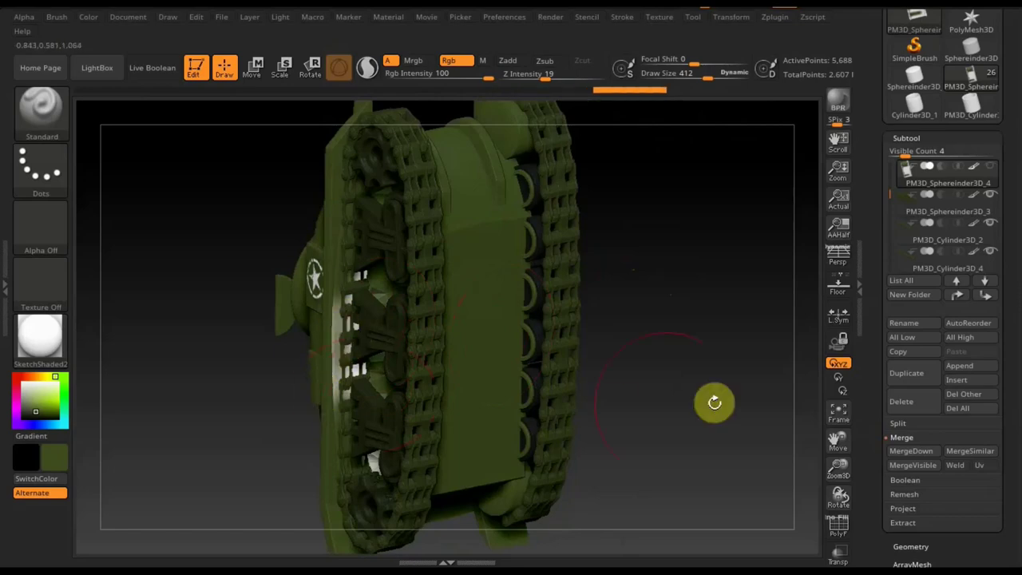
mouse_move(714, 404)
mouse_down()
mouse_move(725, 373)
mouse_move(790, 352)
mouse_up()
click(987, 295)
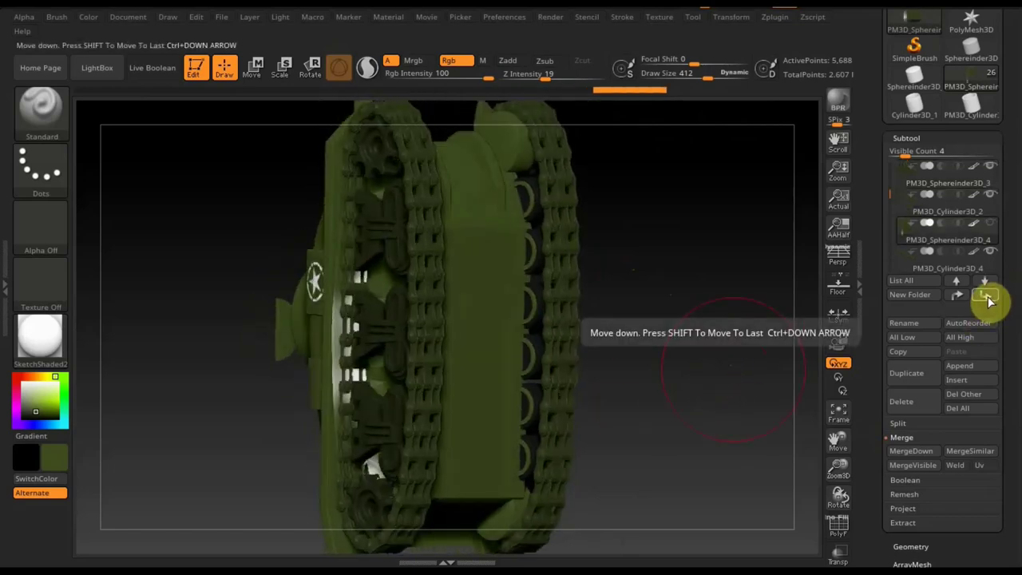
Go through PM3D_Cube3D1_3 and PM3D_Sphereinder3D_2 to PM3D_Sphereinder3D_4 with the subtool picker.
key(n)
click(604, 345)
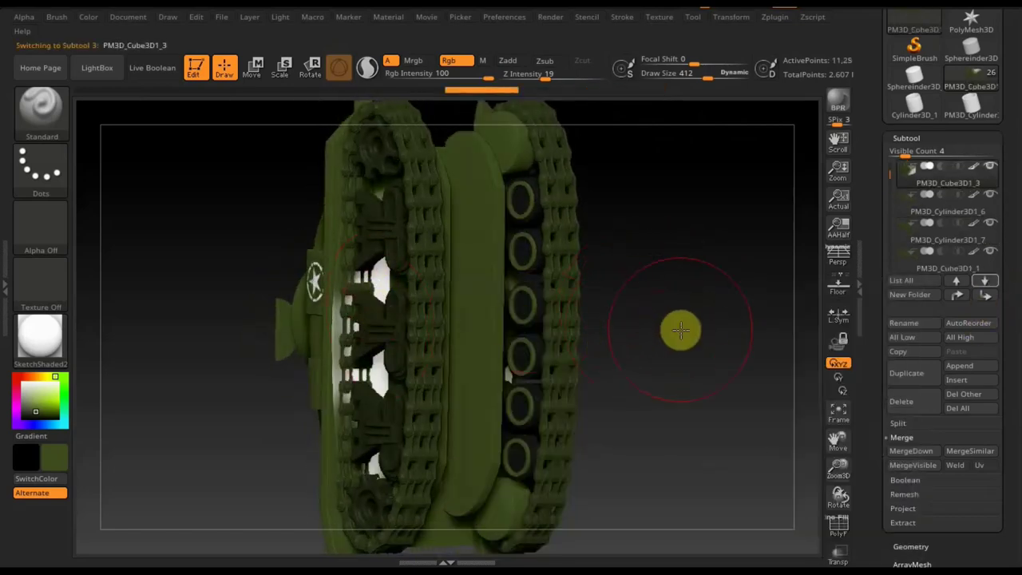
mouse_move(680, 330)
mouse_down()
mouse_move(682, 440)
mouse_move(673, 288)
mouse_move(429, 285)
mouse_up()
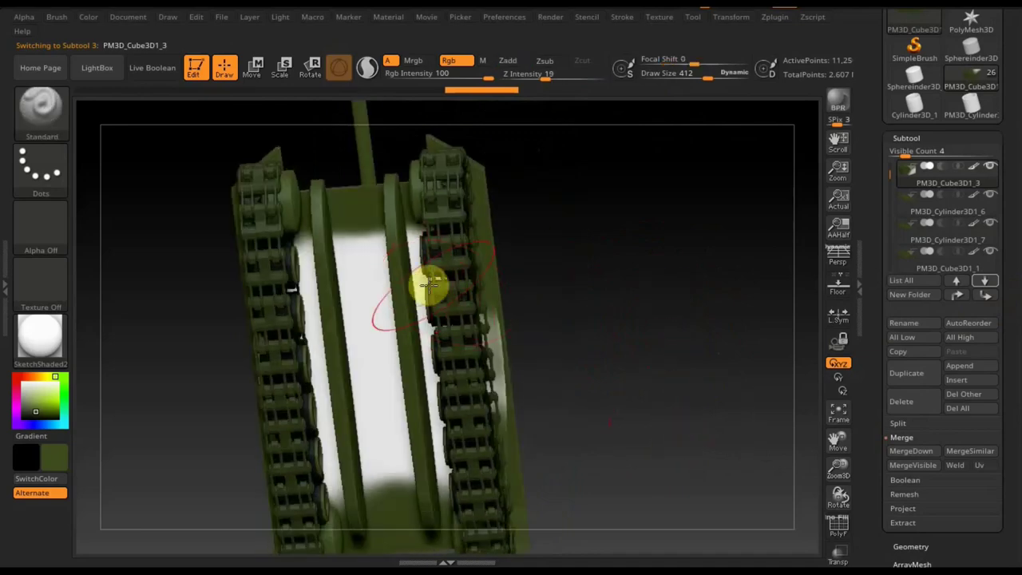
key(n)
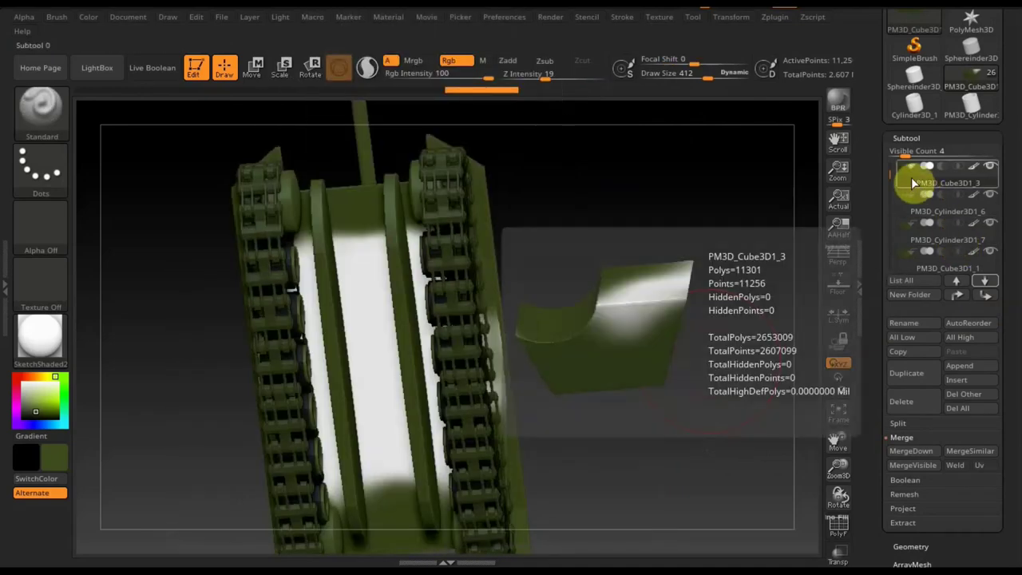
mouse_move(813, 209)
mouse_down()
mouse_move(586, 337)
mouse_move(308, 394)
mouse_move(454, 322)
mouse_up()
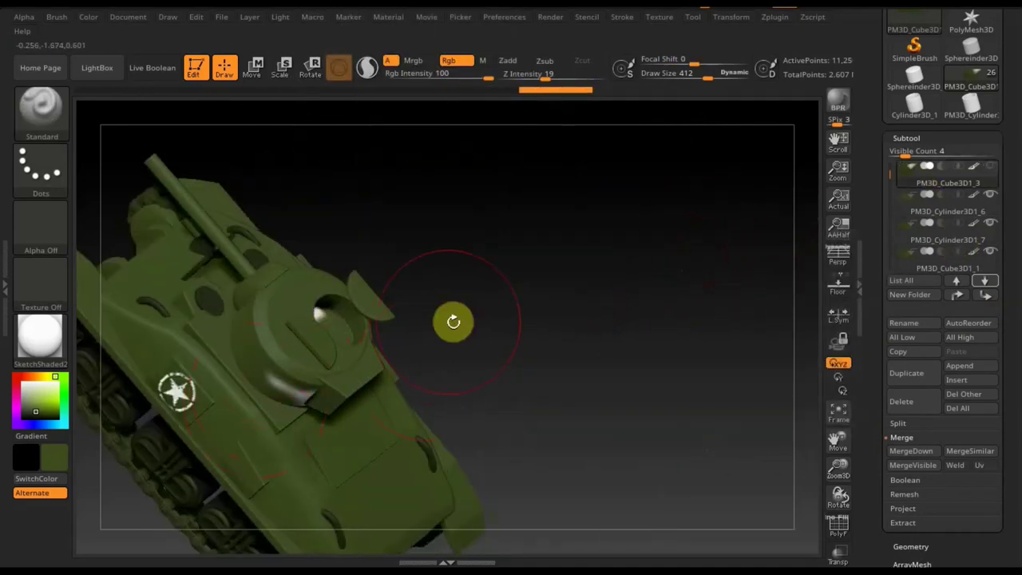
alt+click(417, 342)
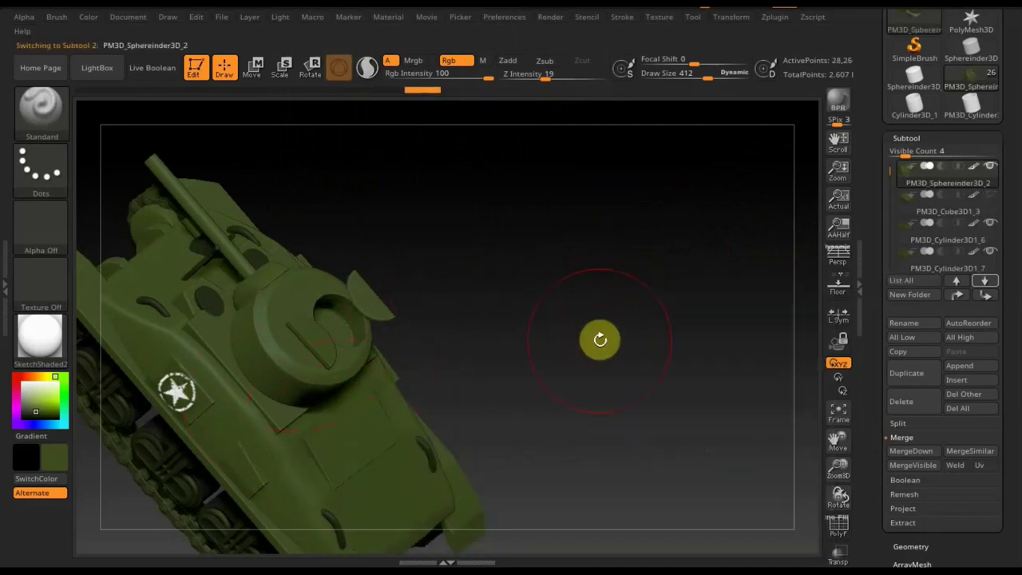
key(n)
click(456, 372)
drag(670, 223, 387, 330)
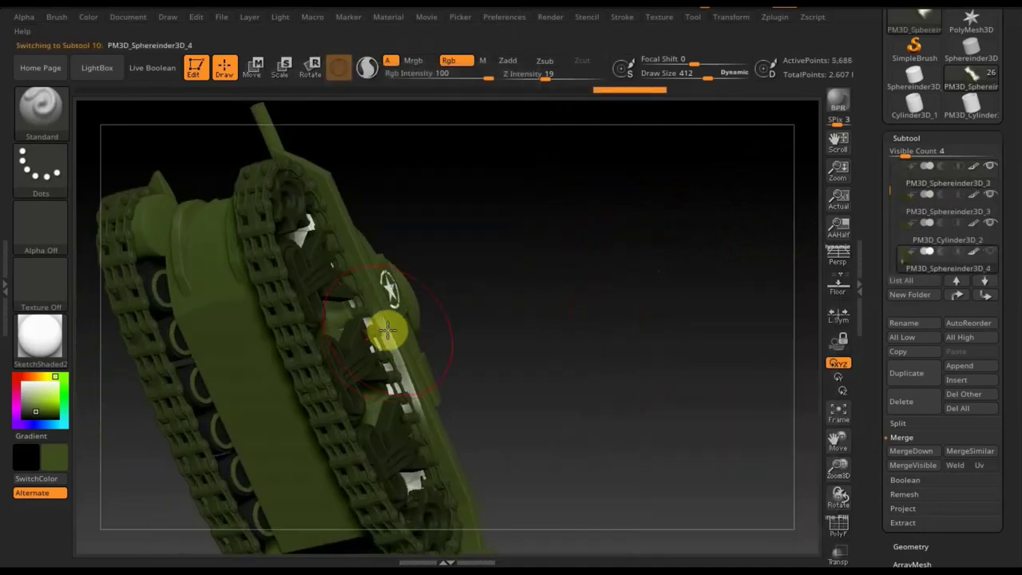
drag(617, 360, 622, 339)
DynaMesh the plate between the tracks, checking it with PolyF on and then off.
click(837, 529)
drag(653, 467, 645, 424)
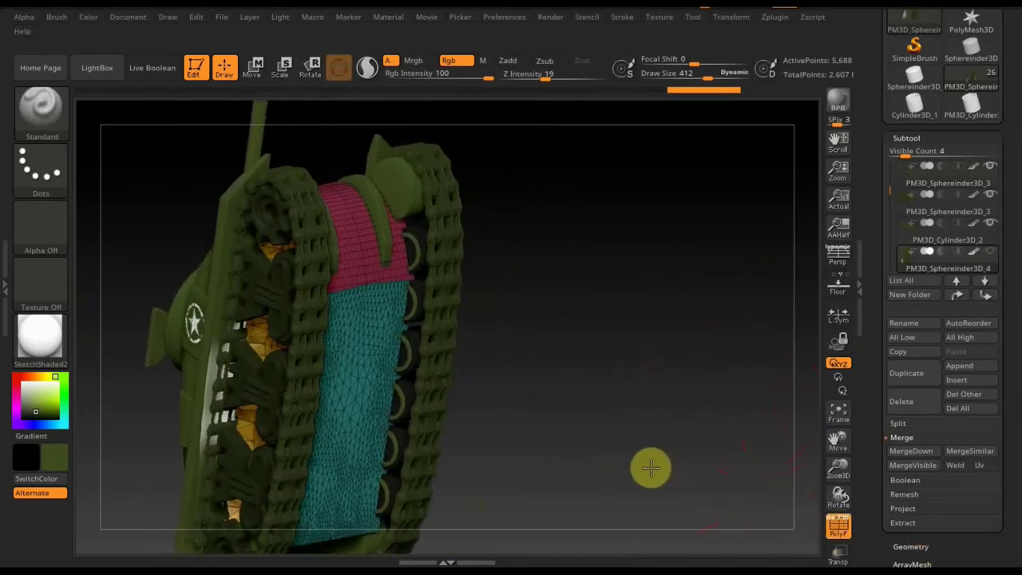
click(911, 546)
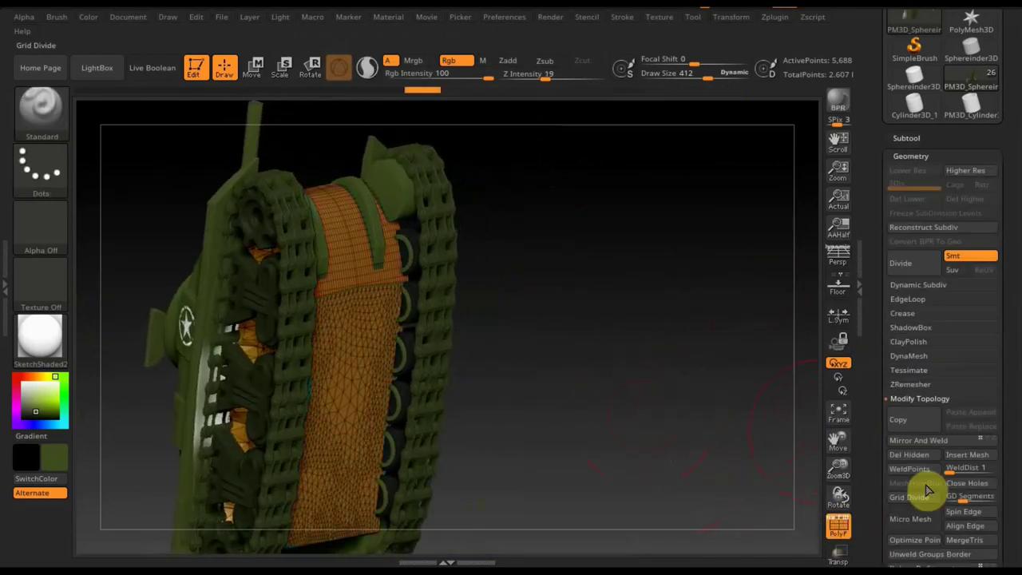
click(907, 356)
click(911, 376)
click(838, 525)
drag(719, 445, 225, 461)
mouse_move(367, 547)
mouse_down()
mouse_move(673, 468)
mouse_move(406, 392)
mouse_up()
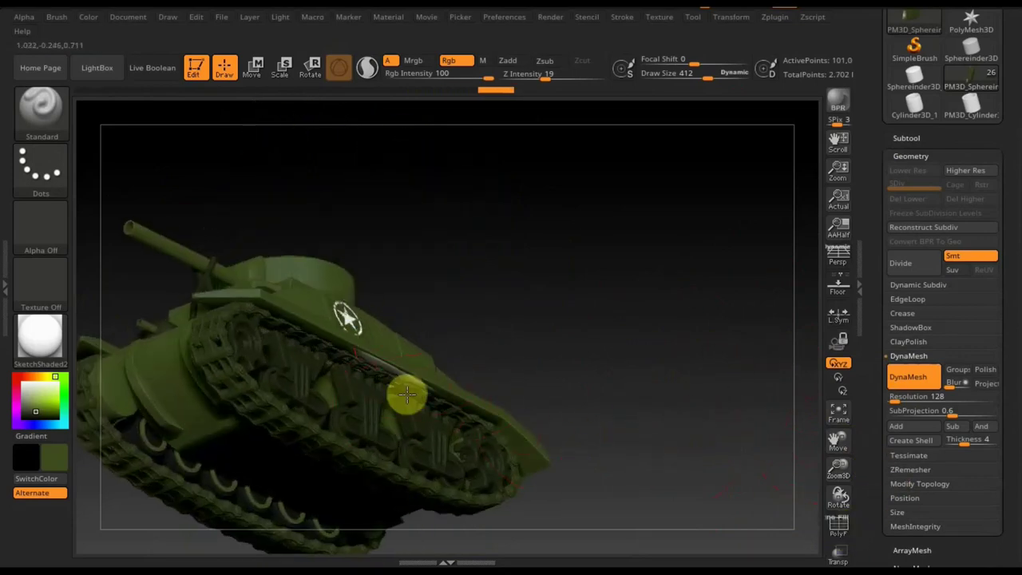
Pick PM3D_Cube3D1_2, then PM3D_Sphereinder3D_1 from the subtool picker.
key(n)
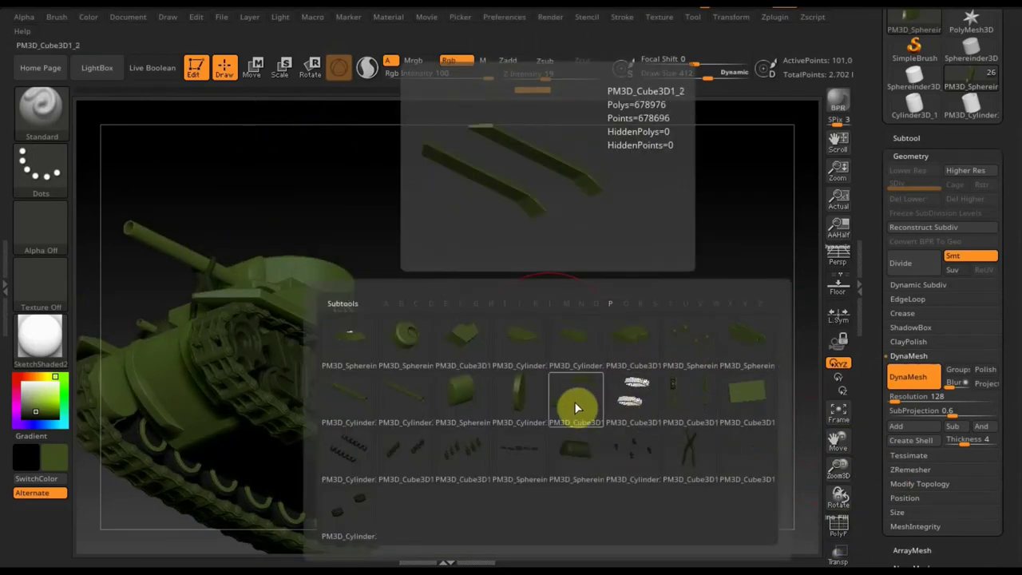
click(578, 405)
drag(471, 407, 278, 357)
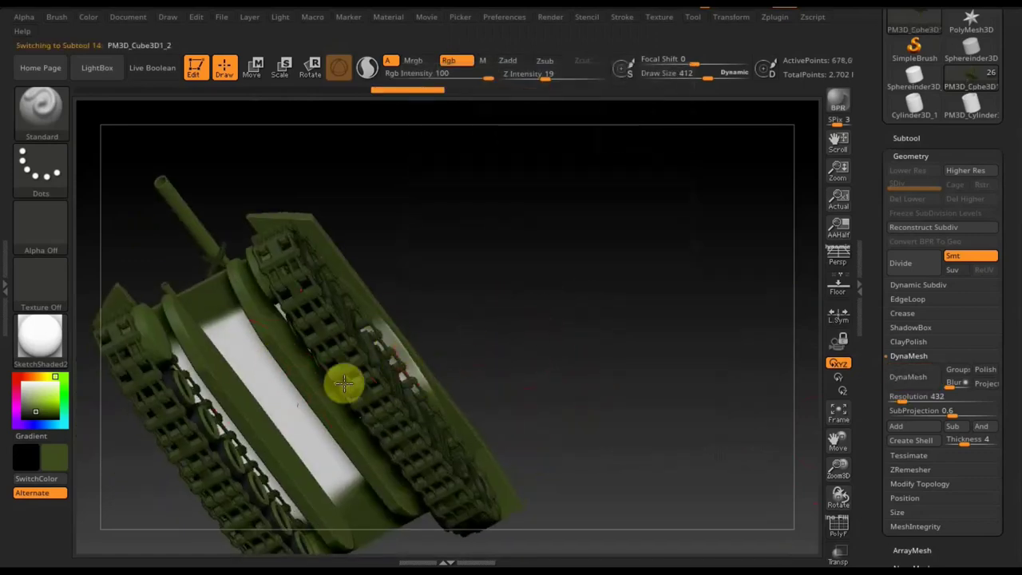
key(n)
click(426, 349)
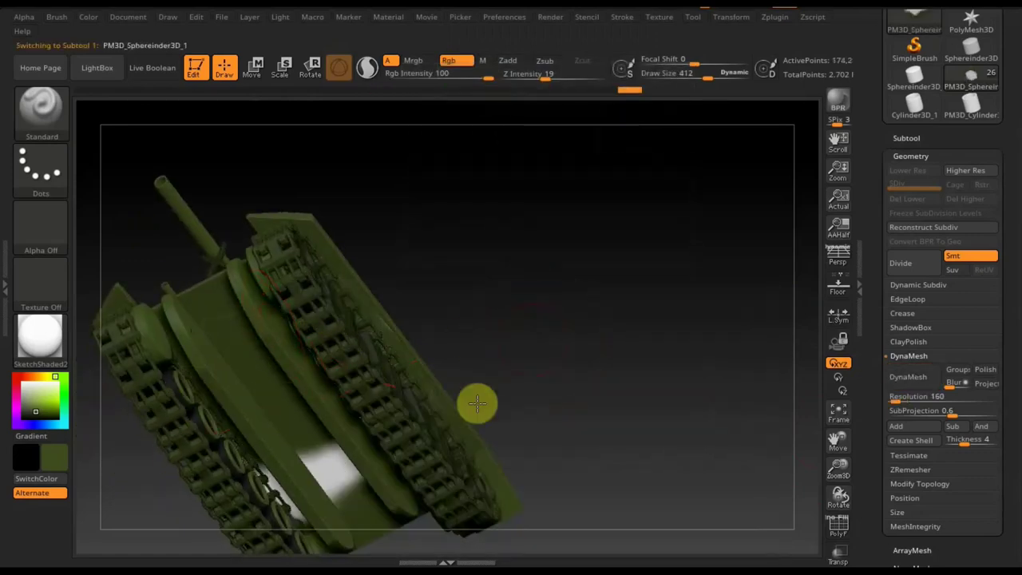
Solo PM3D_Sphereinder3D_1, smooth its surface, then show all subtools again.
click(908, 142)
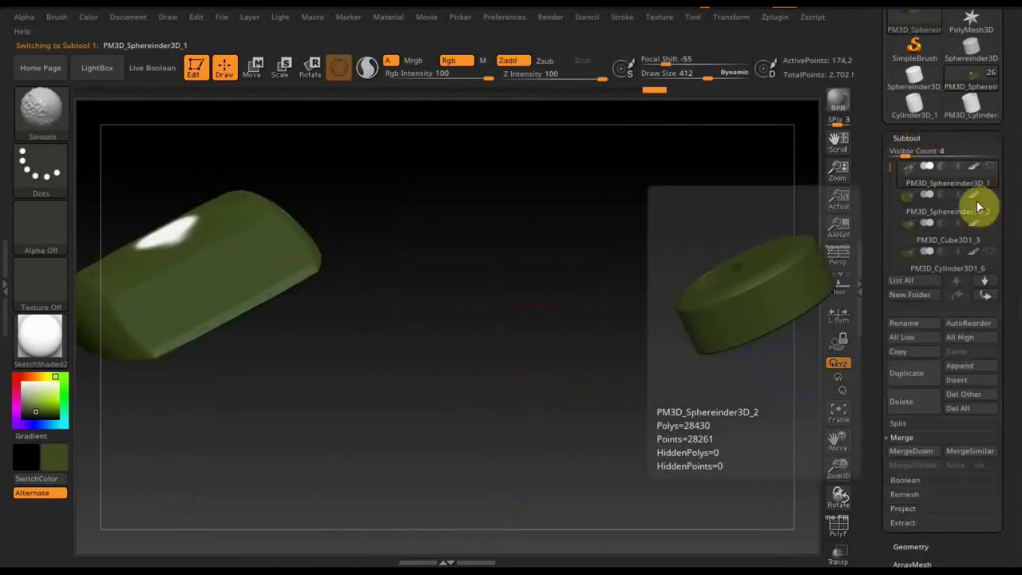
drag(379, 285, 675, 327)
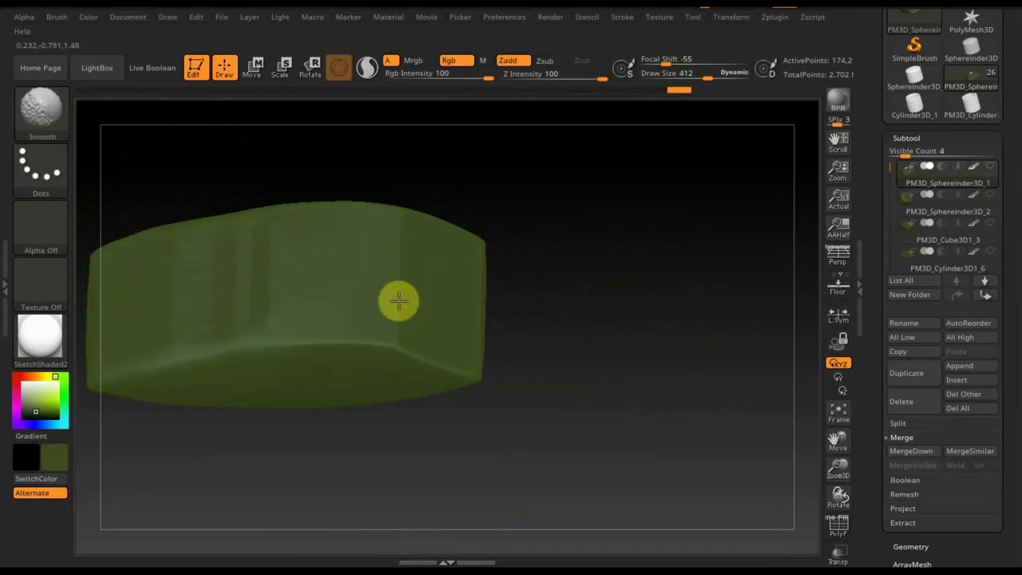
drag(694, 327, 748, 325)
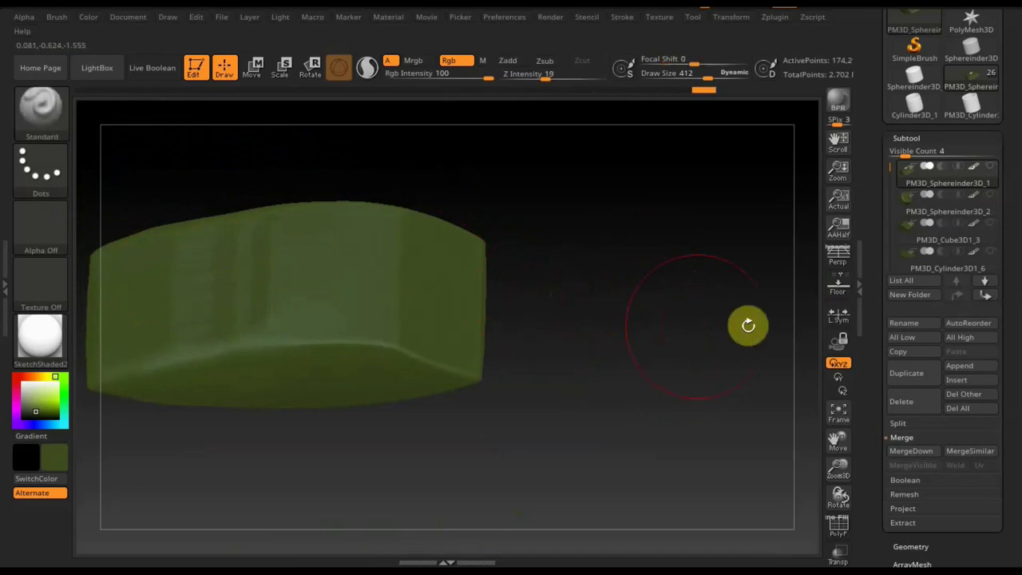
shift+click(983, 198)
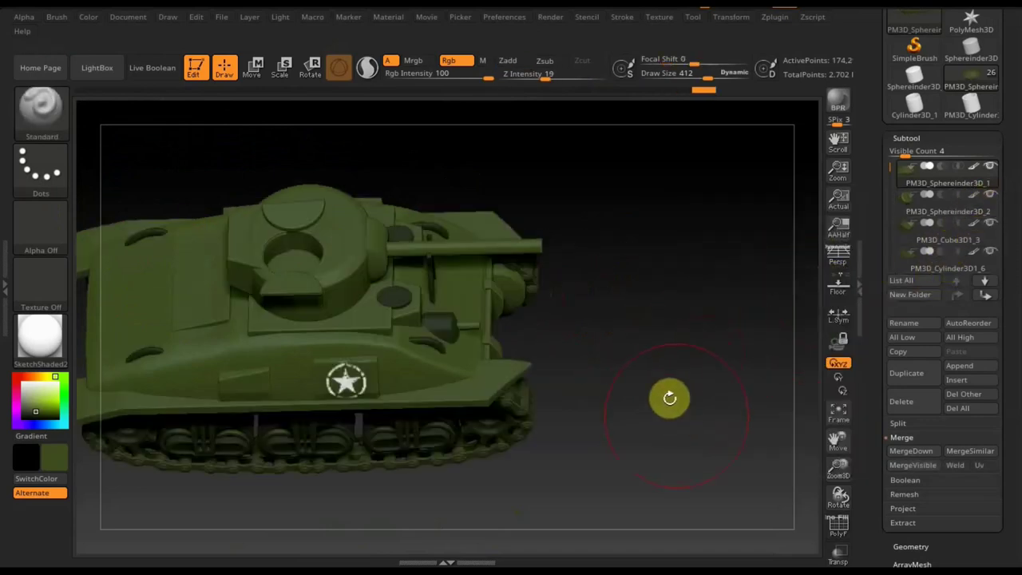
mouse_move(669, 398)
mouse_down()
mouse_move(666, 299)
mouse_move(645, 359)
mouse_move(602, 378)
mouse_move(614, 374)
mouse_up()
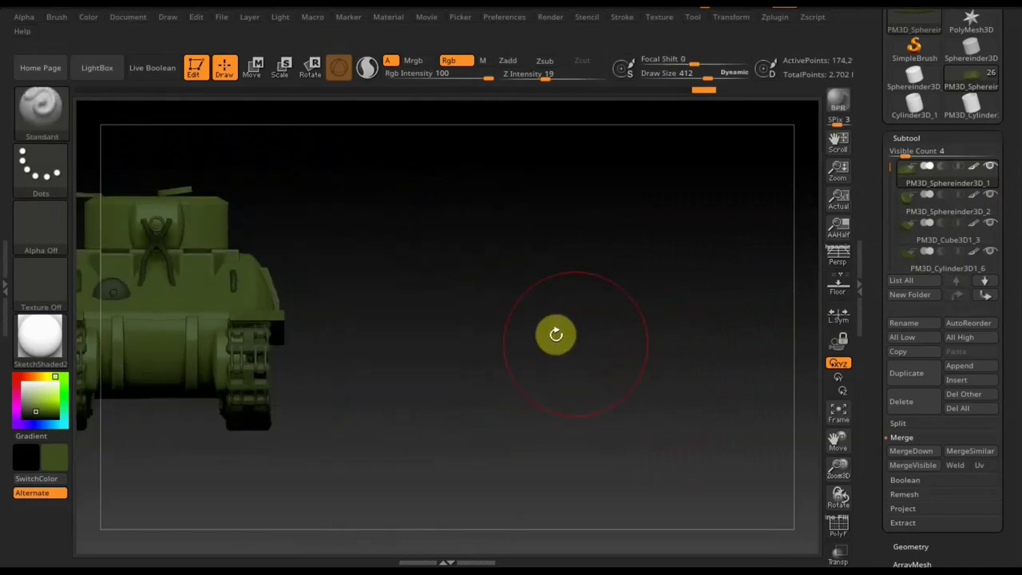
alt+drag(555, 334, 724, 336)
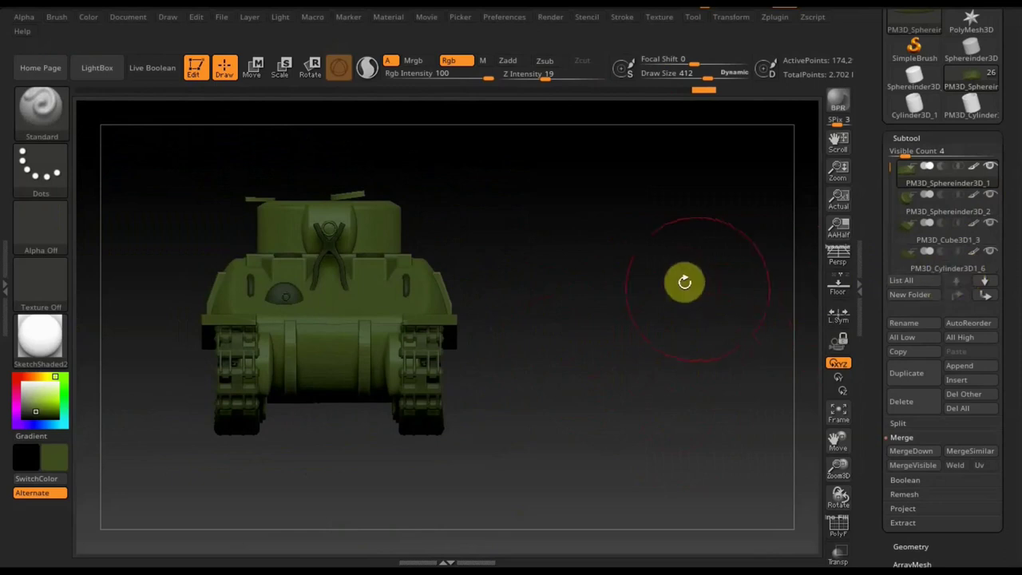
key(n)
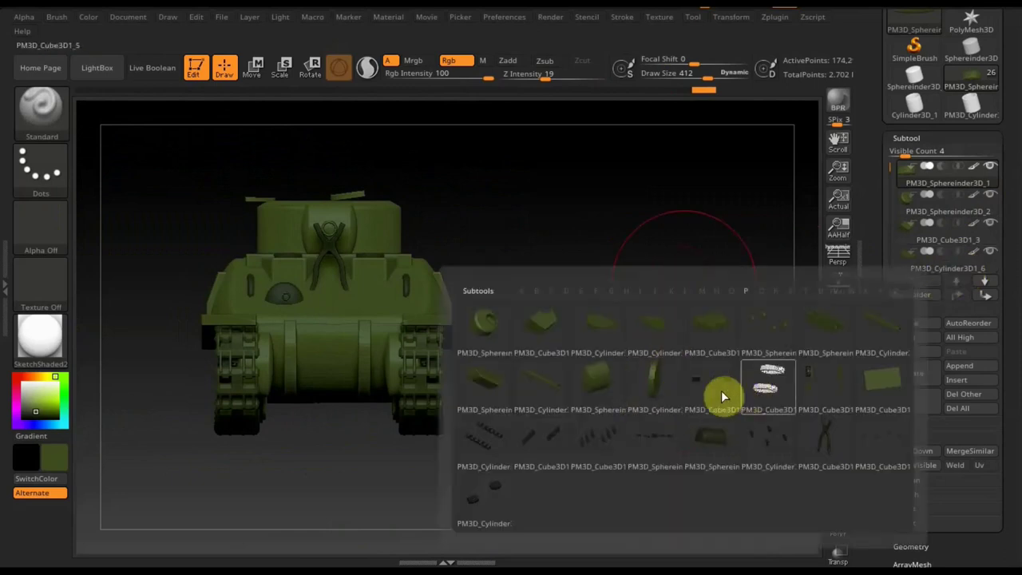
Switch through PM3D_Sphereinder3D_7 to PM3D_Cube3D1_7 via the subtool picker.
mouse_move(711, 440)
click(726, 453)
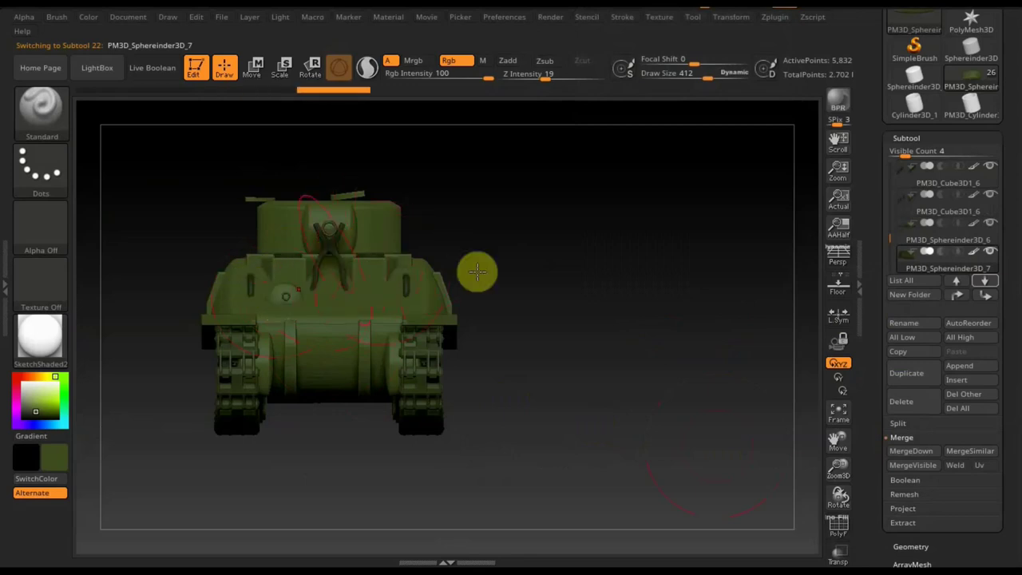
key(n)
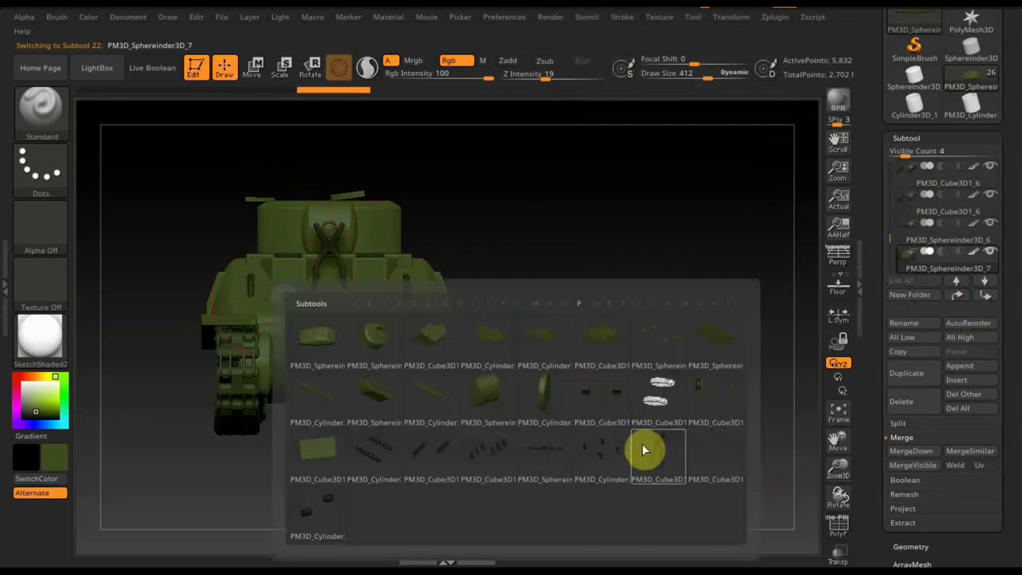
click(658, 456)
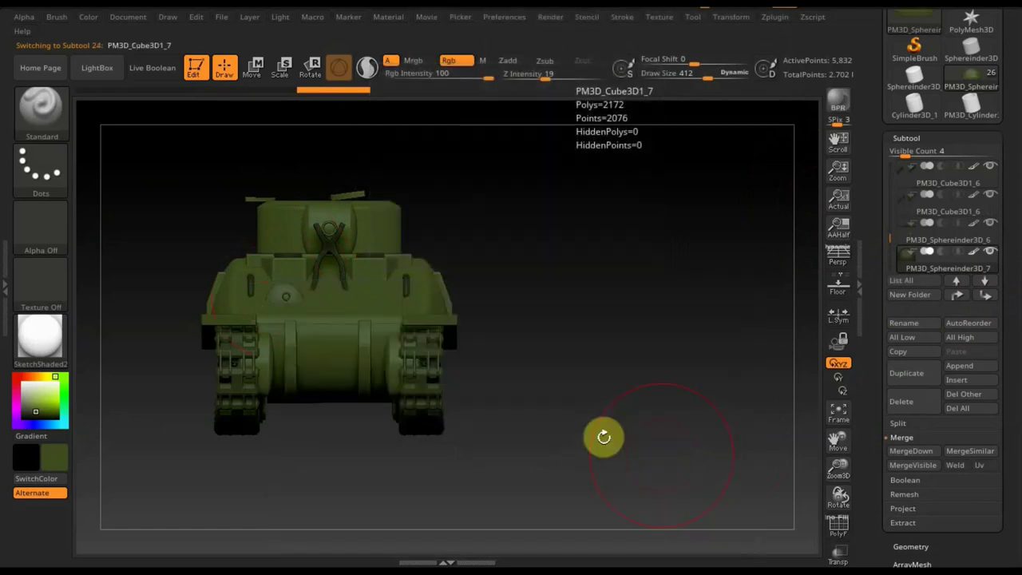
mouse_move(583, 372)
mouse_down()
mouse_move(636, 373)
mouse_move(454, 214)
mouse_up()
Reposition the selected part with the transform gizmo along its Z and Y axes.
click(255, 75)
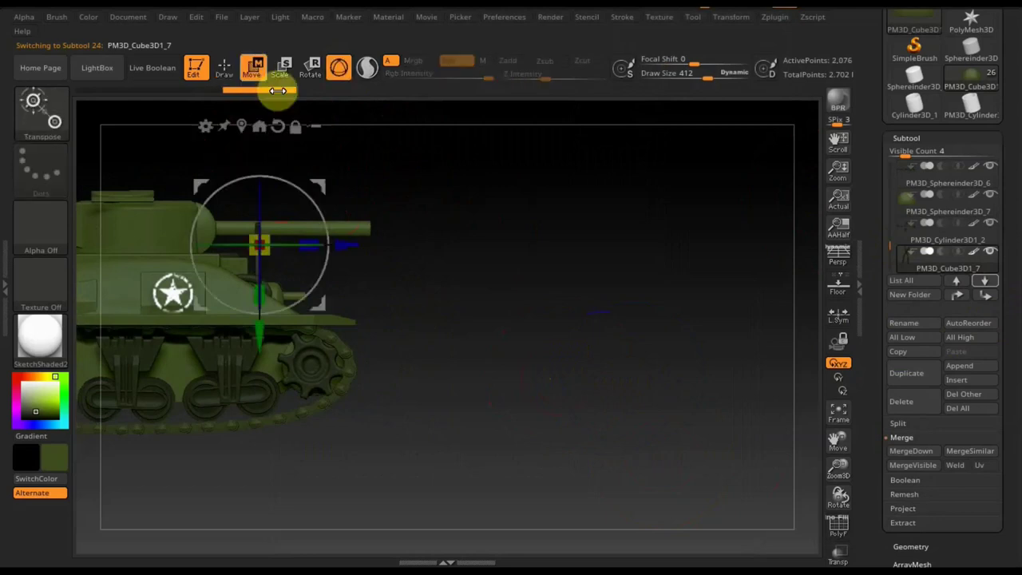
mouse_move(311, 193)
mouse_down()
mouse_move(354, 263)
mouse_move(347, 315)
mouse_move(310, 367)
mouse_up()
mouse_move(215, 345)
mouse_down()
mouse_move(211, 361)
mouse_move(220, 343)
mouse_up()
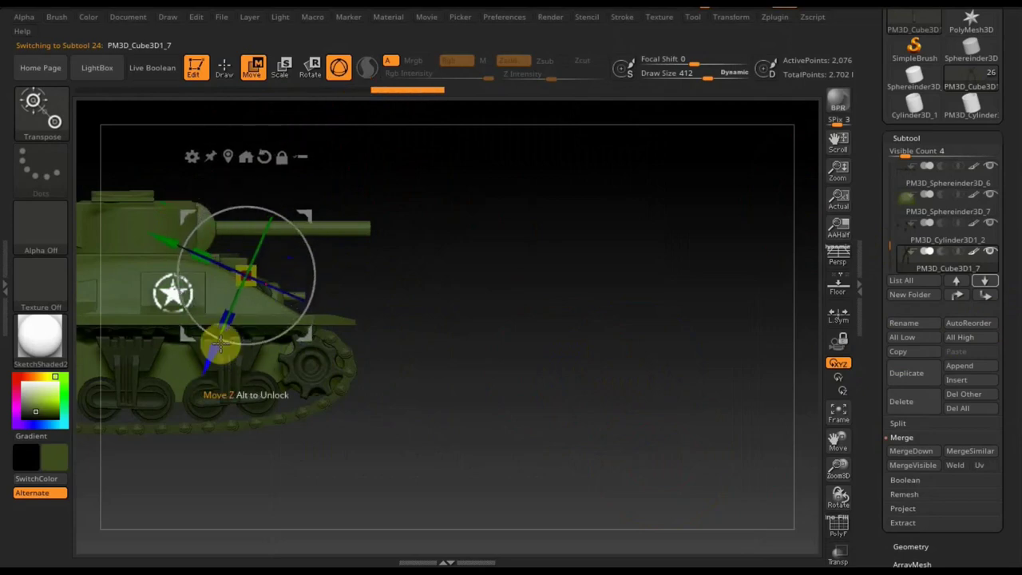
mouse_move(149, 234)
mouse_down()
mouse_move(182, 251)
mouse_move(309, 263)
mouse_up()
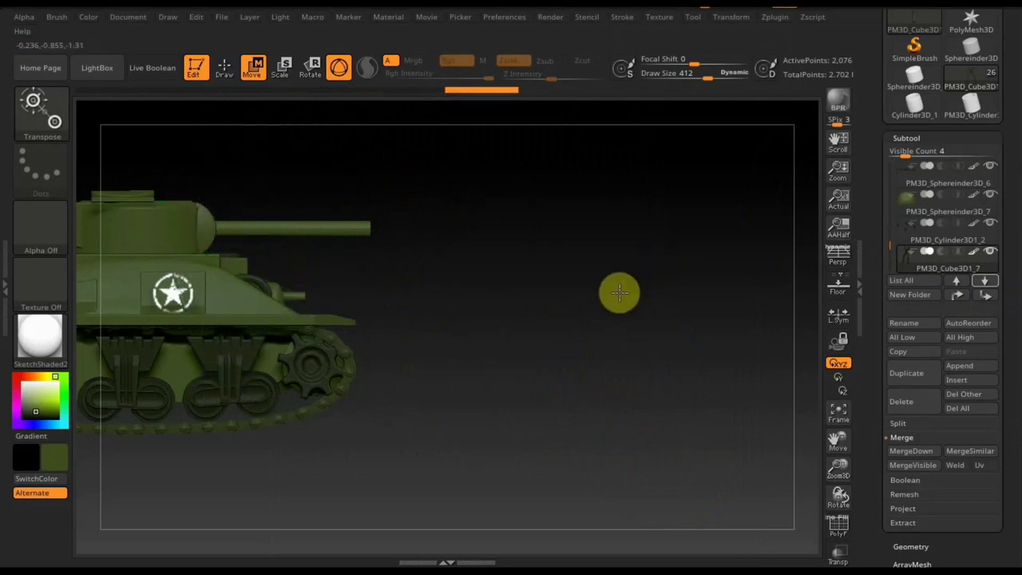
mouse_move(620, 293)
mouse_down()
mouse_move(586, 291)
mouse_move(638, 276)
mouse_move(737, 288)
mouse_move(696, 290)
mouse_up()
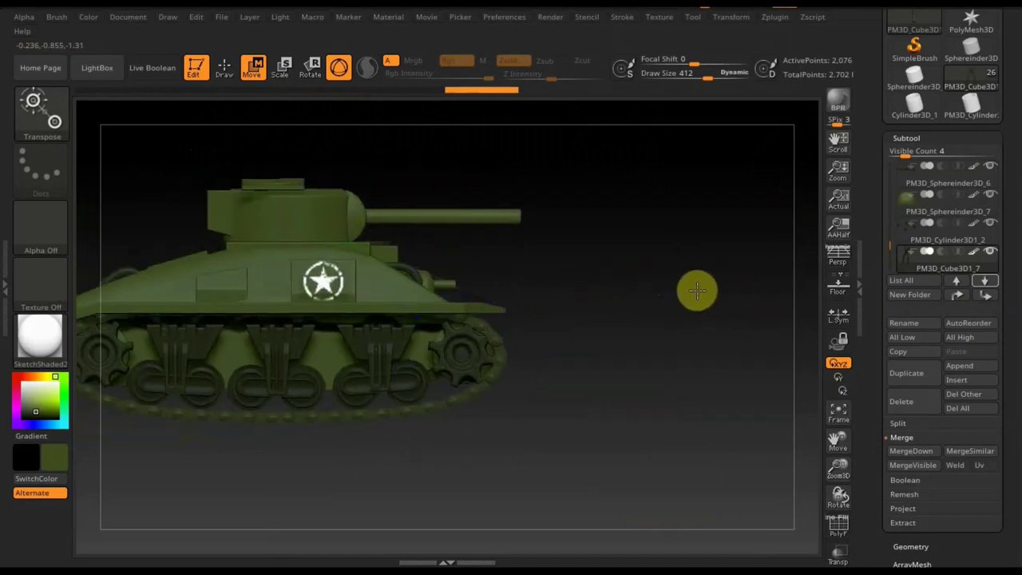
scroll(709, 427, up, 2)
scroll(709, 438, up, 3)
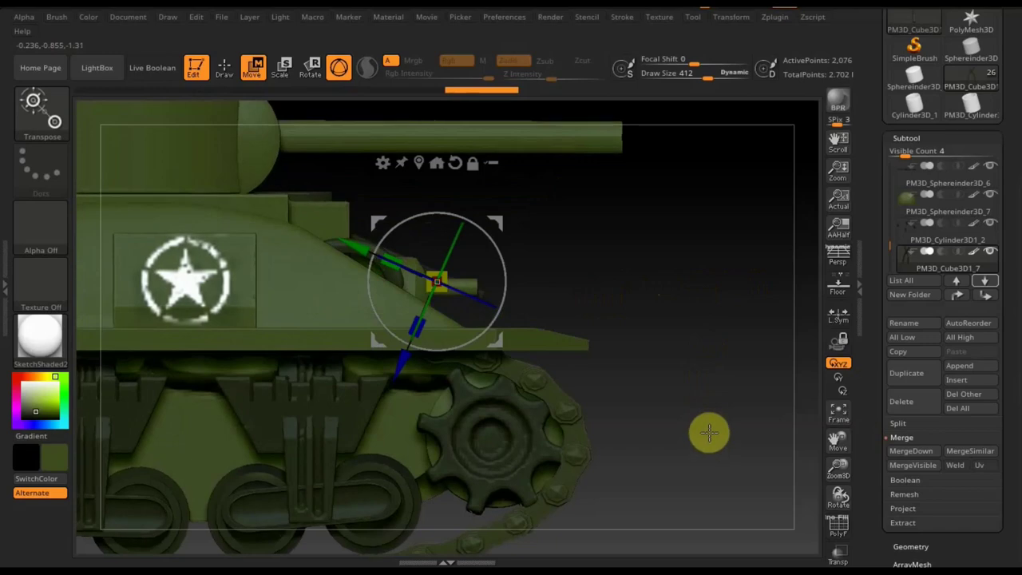
mouse_move(678, 423)
mouse_down()
mouse_move(697, 401)
mouse_move(694, 410)
mouse_up()
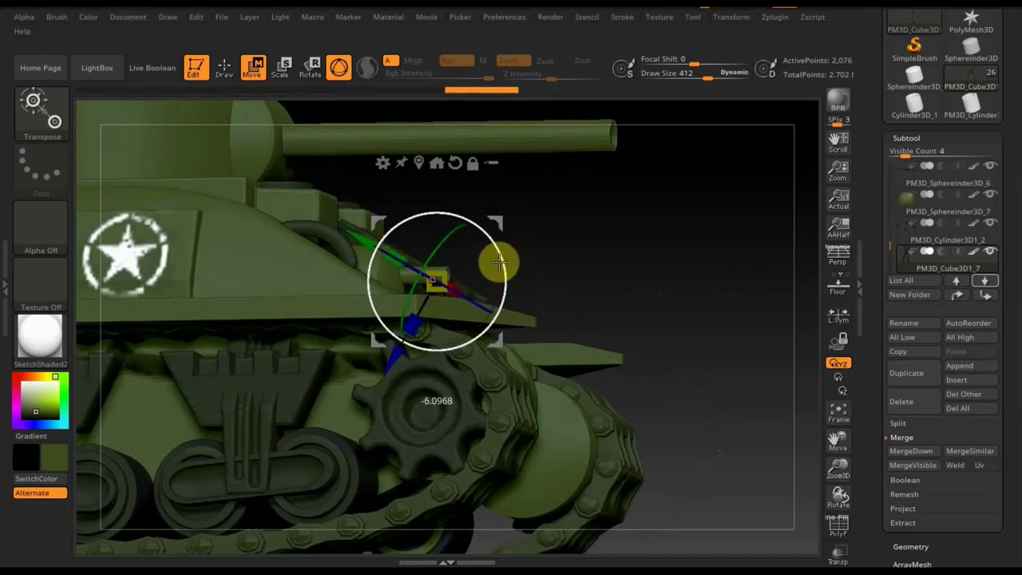
drag(392, 355, 389, 364)
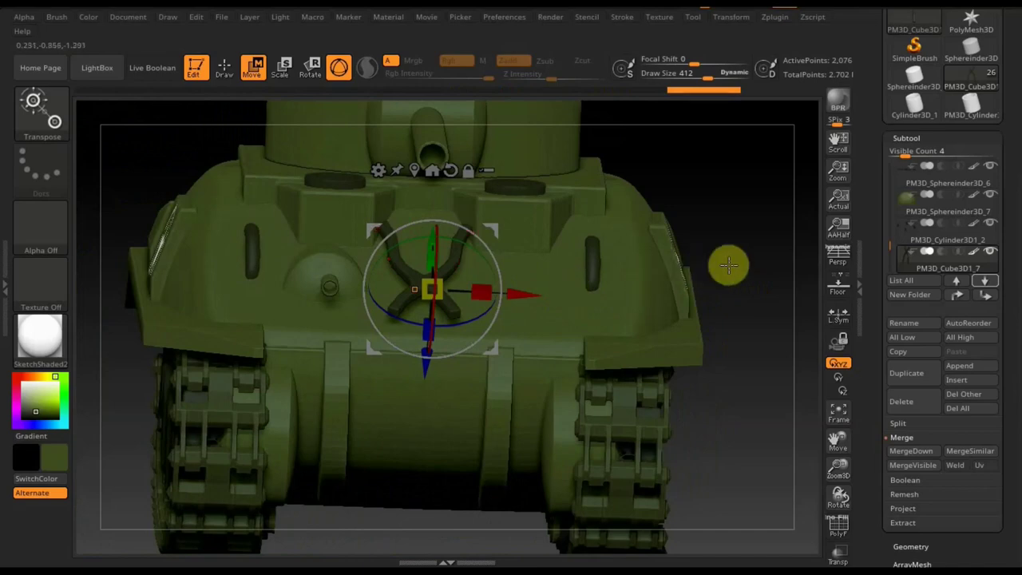
Snap the tank to a straight front view and hide the move gizmo.
shift+drag(738, 263, 743, 282)
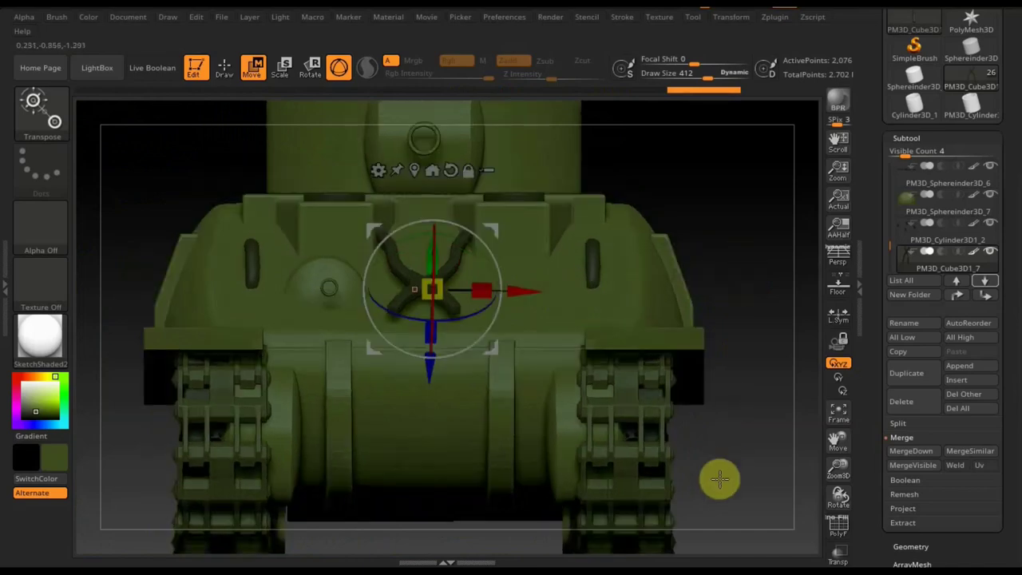
key(y)
key(y)
mouse_move(713, 370)
alt+mouse_down()
mouse_move(700, 296)
mouse_move(691, 372)
mouse_move(707, 376)
mouse_move(691, 375)
mouse_move(729, 392)
mouse_move(709, 404)
mouse_move(636, 405)
alt+mouse_up()
mouse_move(573, 407)
mouse_down()
mouse_move(671, 409)
mouse_move(652, 410)
mouse_move(689, 468)
mouse_move(718, 569)
mouse_up()
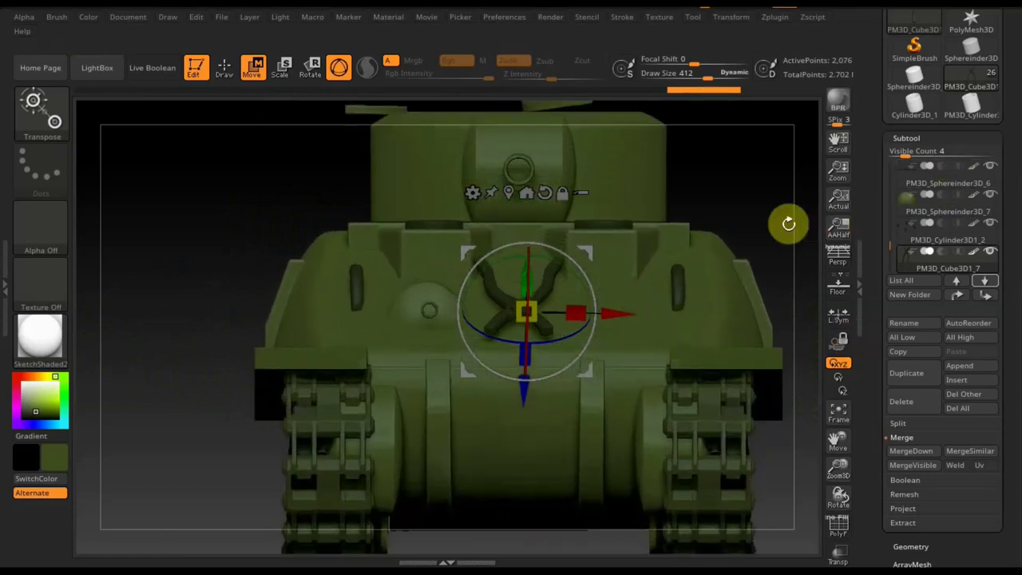
Select PM3D_Sphereinder3D_1 and Solo it so only that piece shows.
key(n)
click(537, 303)
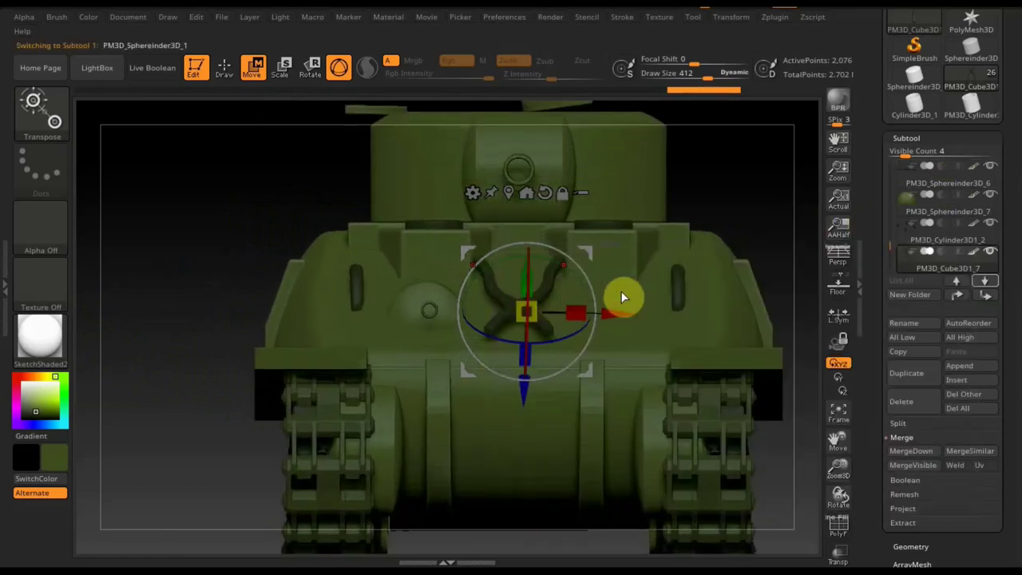
click(991, 167)
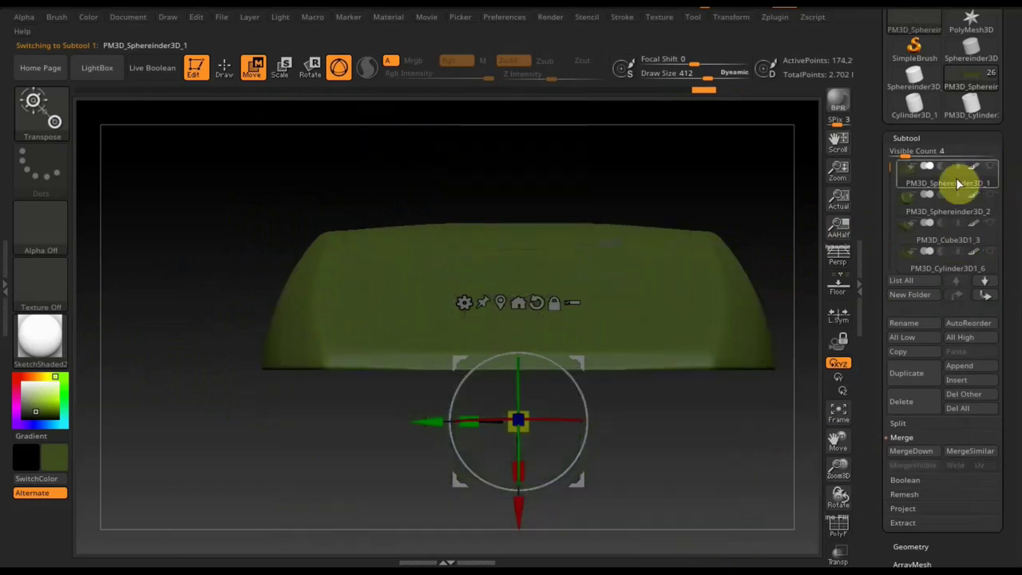
drag(732, 169, 733, 204)
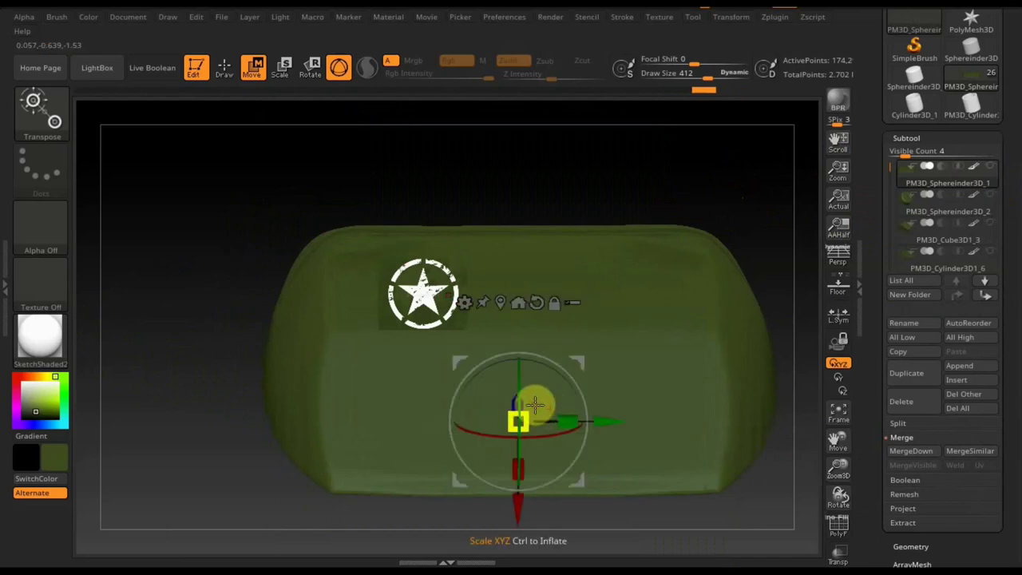
Place the star stencil in Spotlight over the piece's lower centre and enlarge it.
key(shift+z)
drag(508, 317, 598, 422)
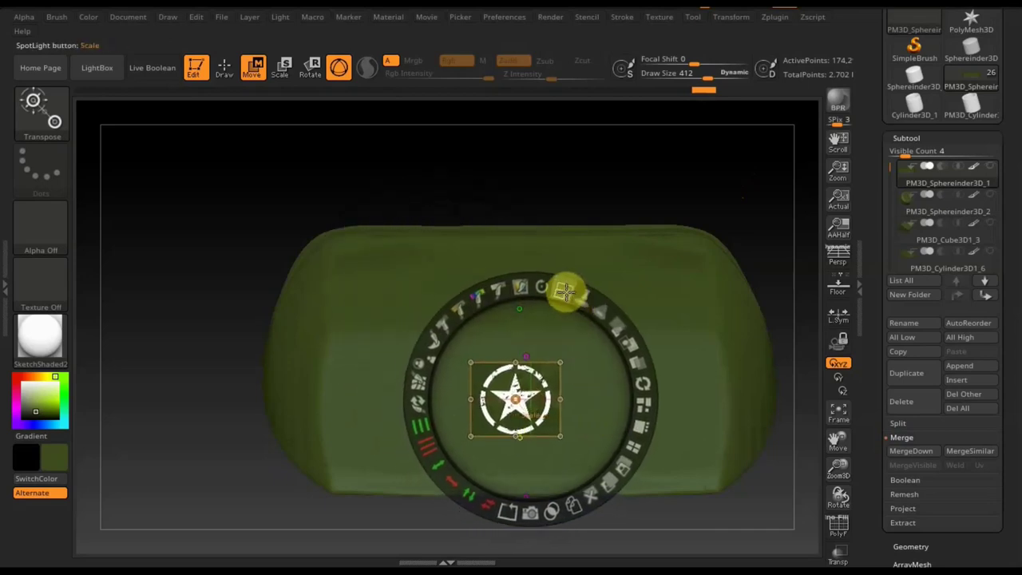
mouse_move(565, 290)
mouse_down()
mouse_move(585, 345)
mouse_move(597, 335)
mouse_move(597, 349)
mouse_up()
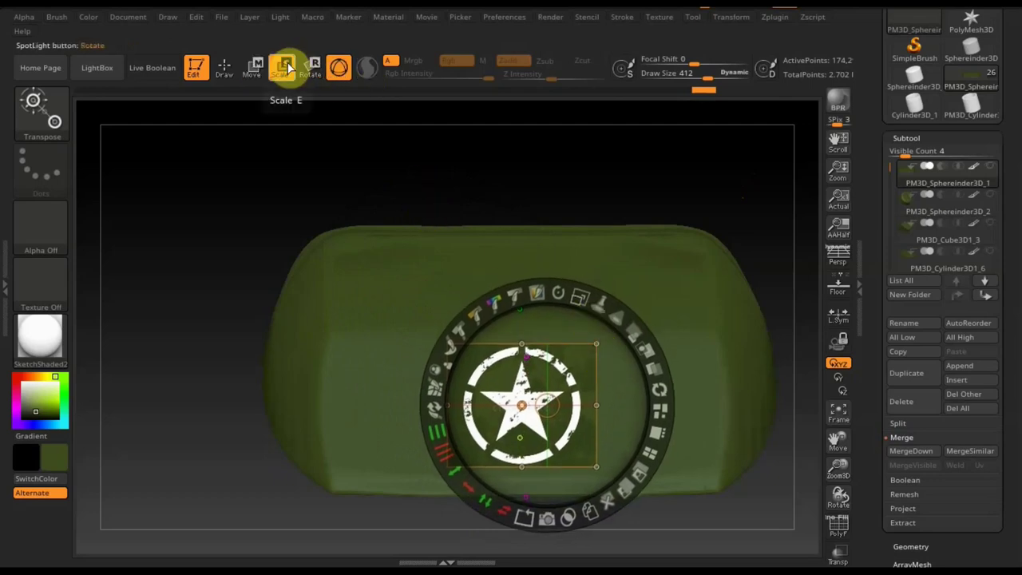
click(223, 69)
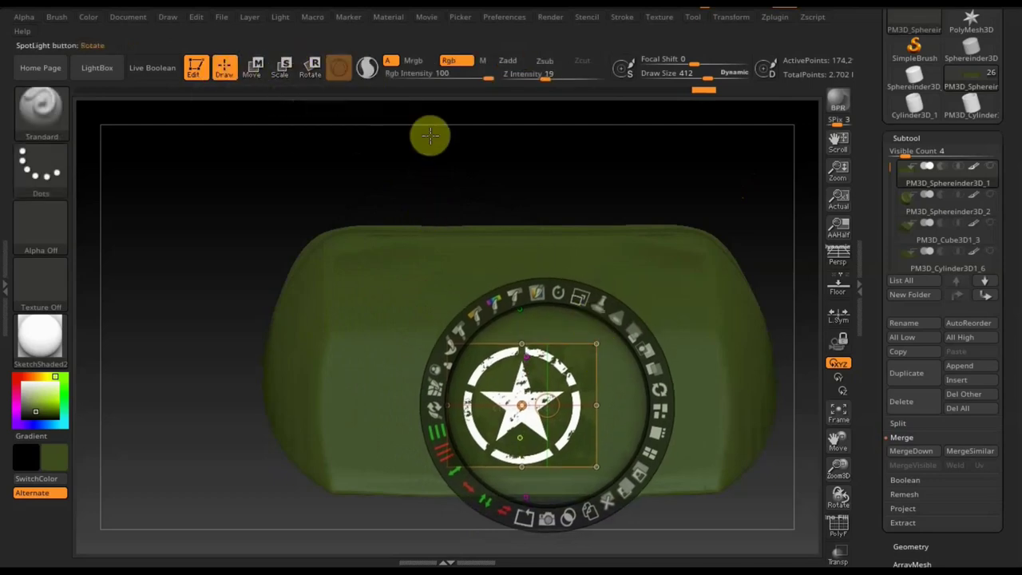
Start painting the star with Draw Size 77 and Rgb Intensity around 5.
key(z)
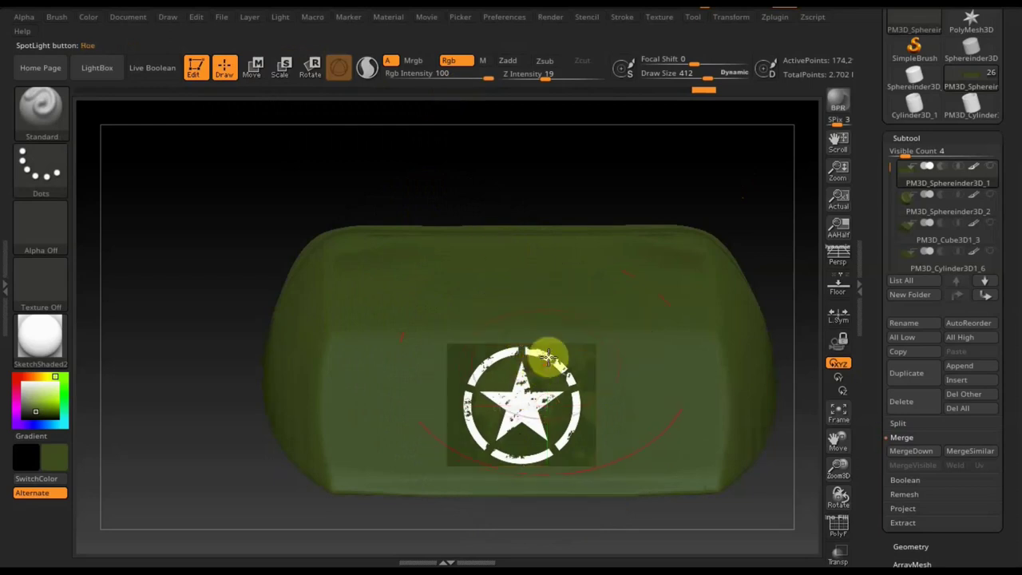
drag(711, 74, 671, 80)
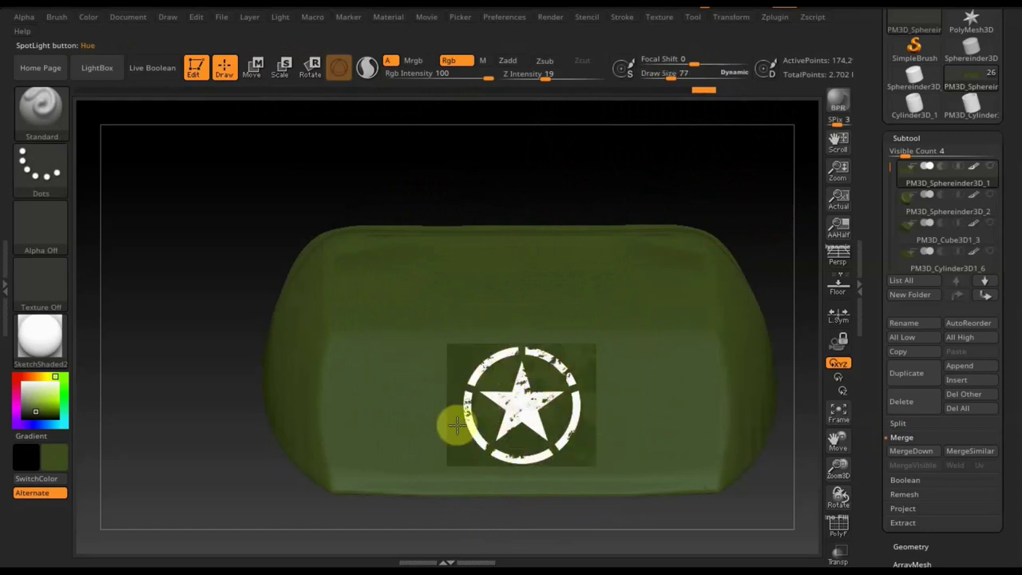
key(shift+z)
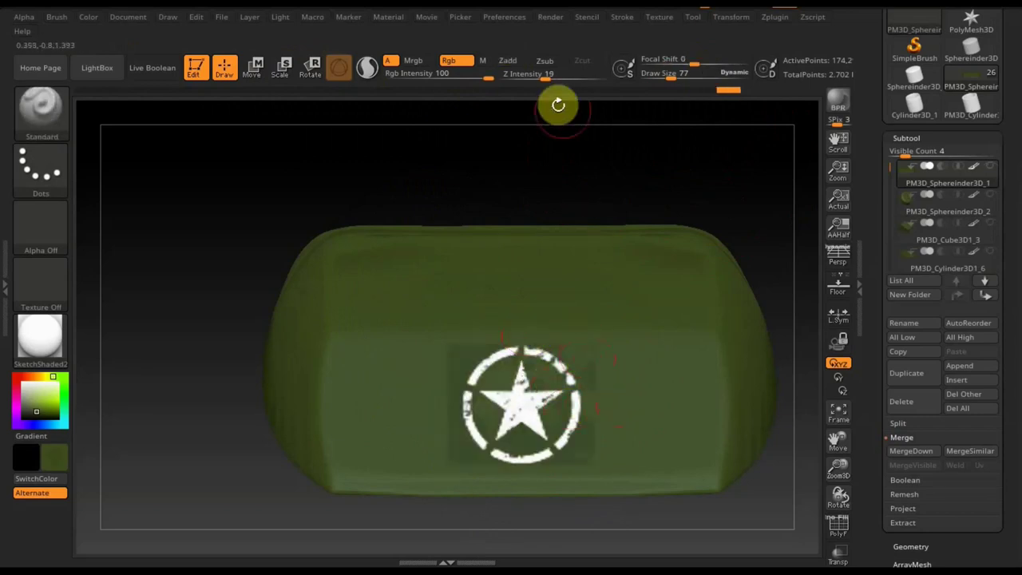
drag(482, 77, 412, 77)
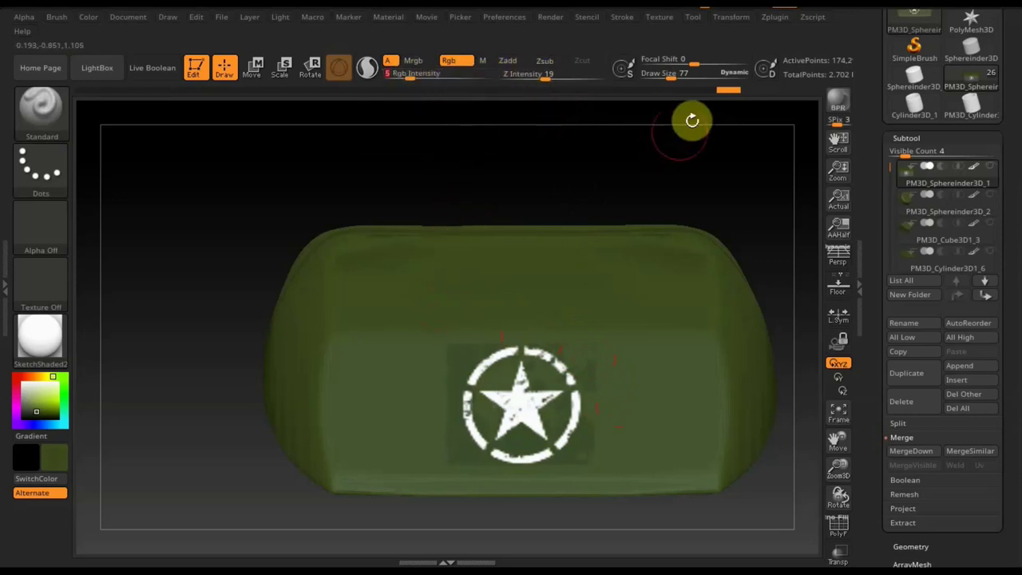
drag(662, 82, 691, 79)
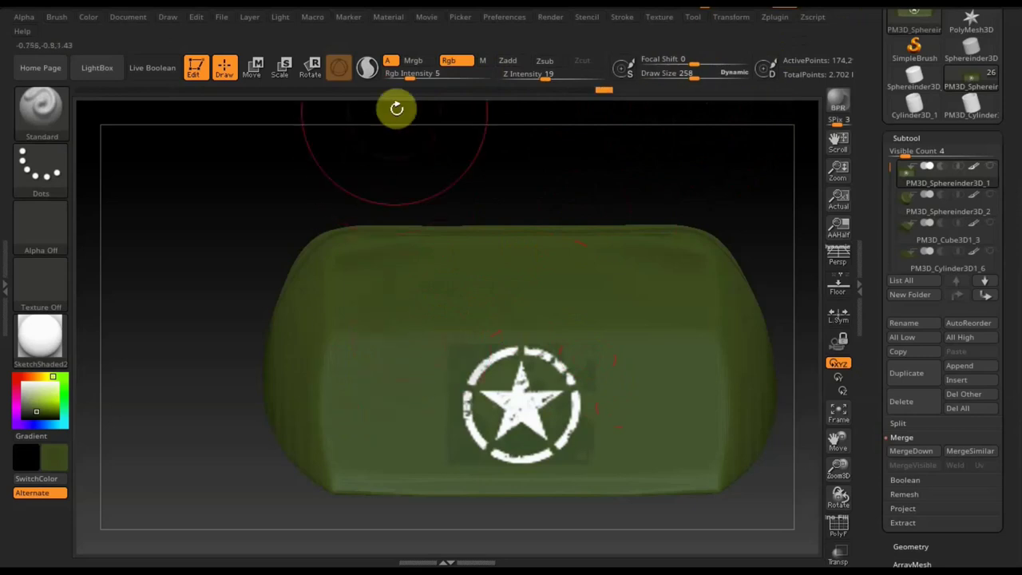
drag(413, 76, 421, 80)
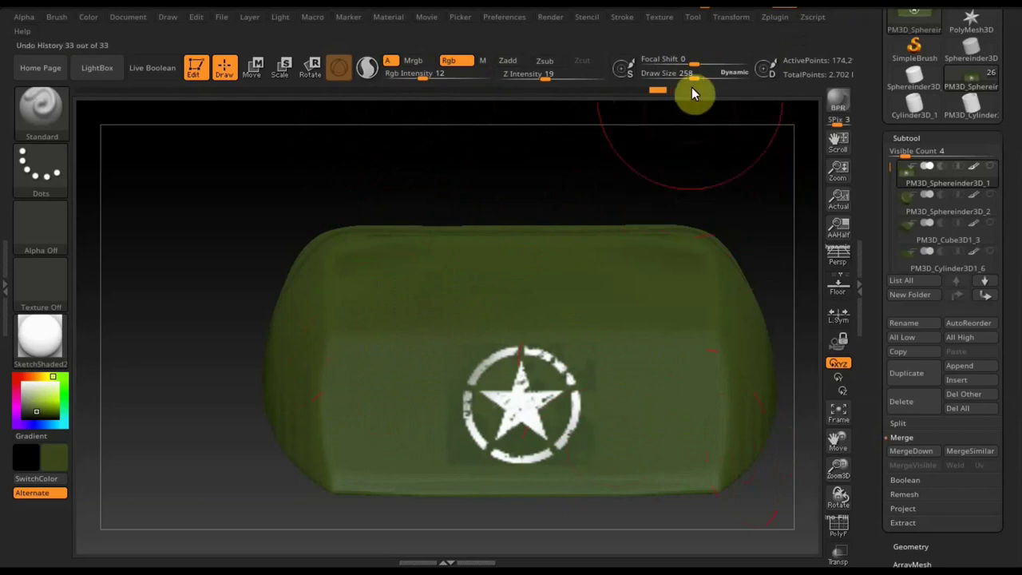
Finish the star with Draw Size 119–222, framing the piece and raising Rgb Intensity to 60.
drag(692, 74, 676, 76)
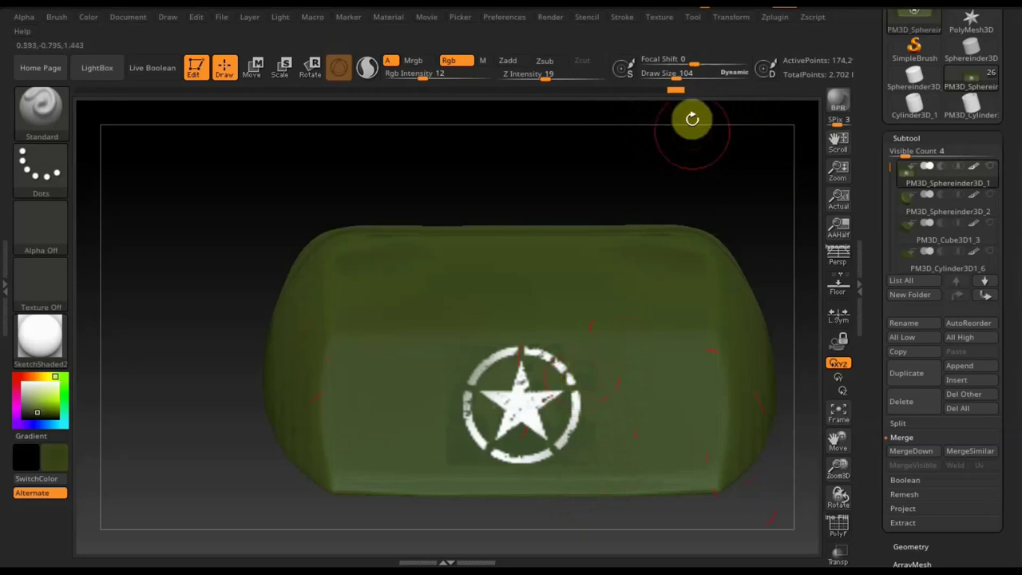
drag(684, 76, 694, 76)
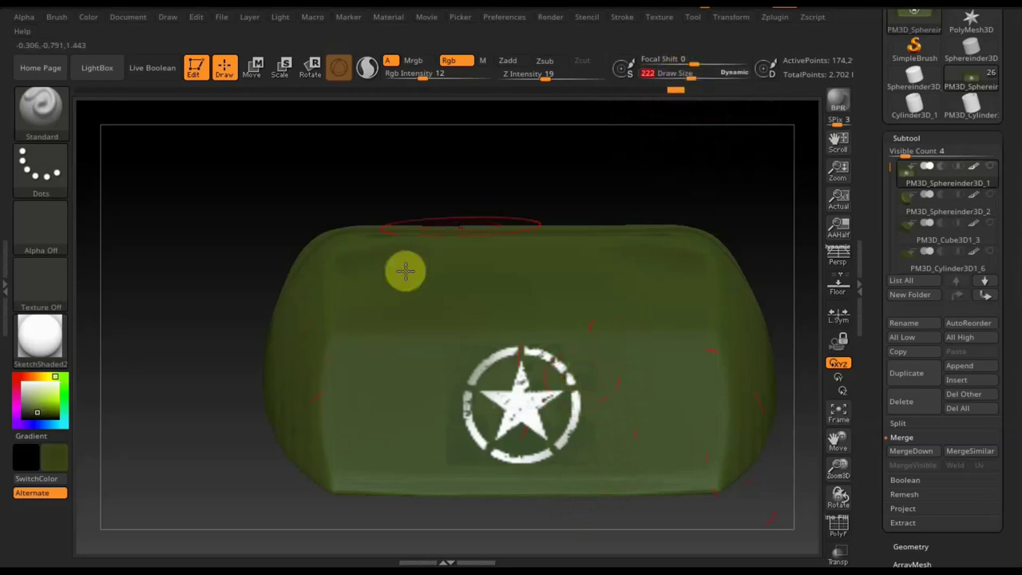
click(839, 415)
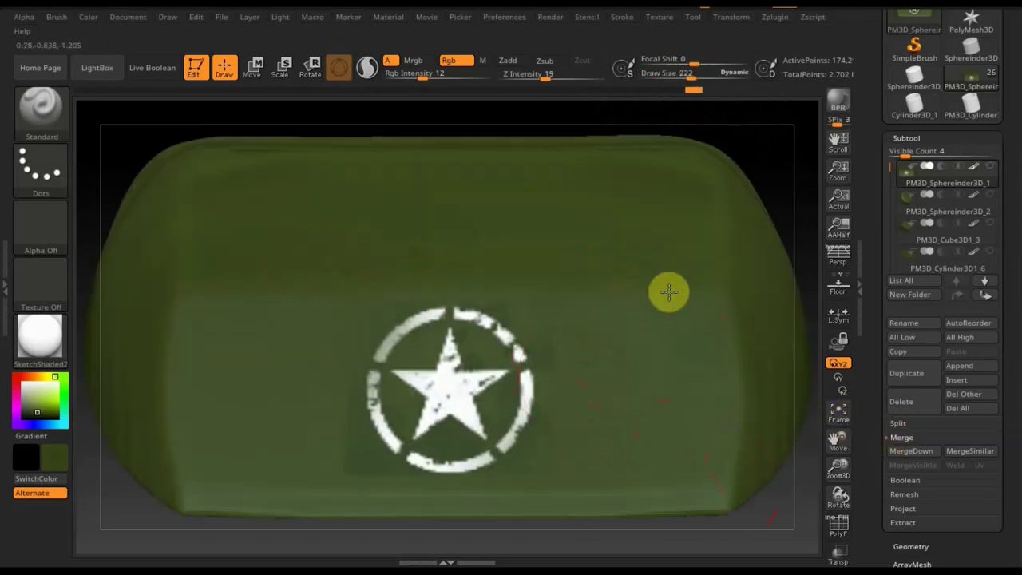
drag(431, 76, 452, 80)
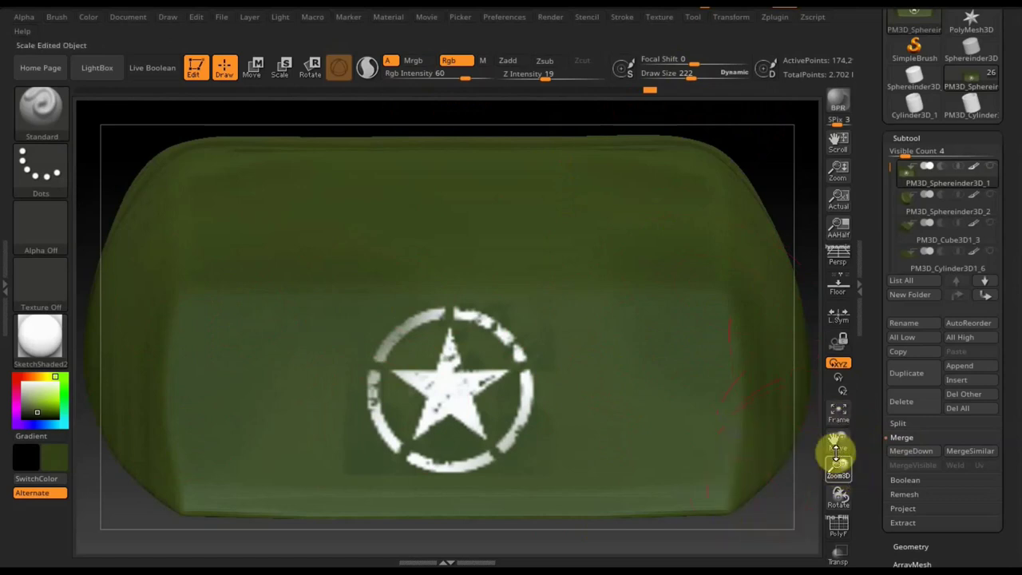
drag(836, 453, 809, 349)
mouse_move(607, 364)
shift+mouse_down()
mouse_move(696, 388)
mouse_move(695, 411)
shift+mouse_up()
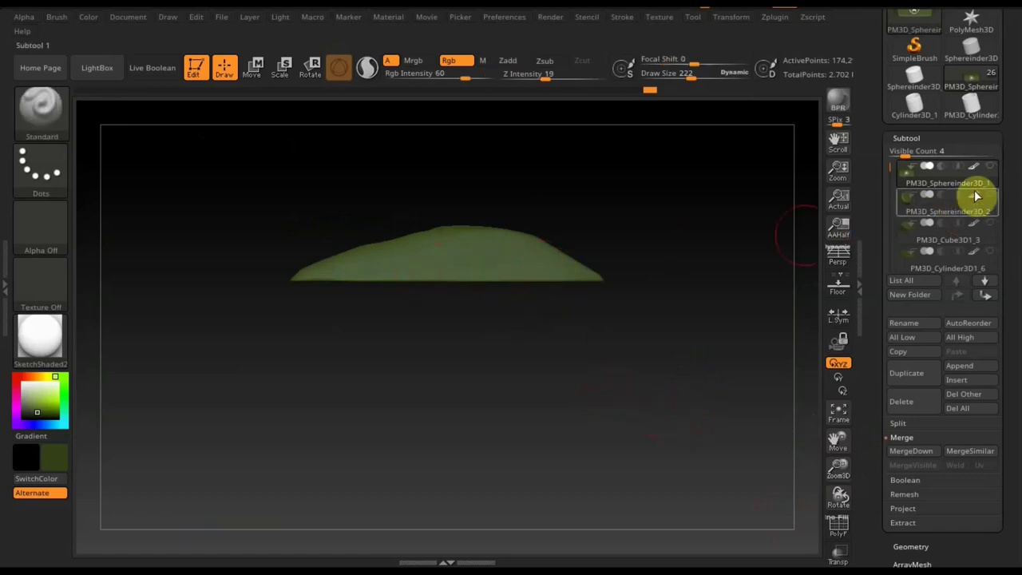
Turn Solo off, then pick PM3D_Cube3D1_3, PM3D_Cube3D1_1 and finally PM3D_Sphereinder3D_4.
shift+click(990, 166)
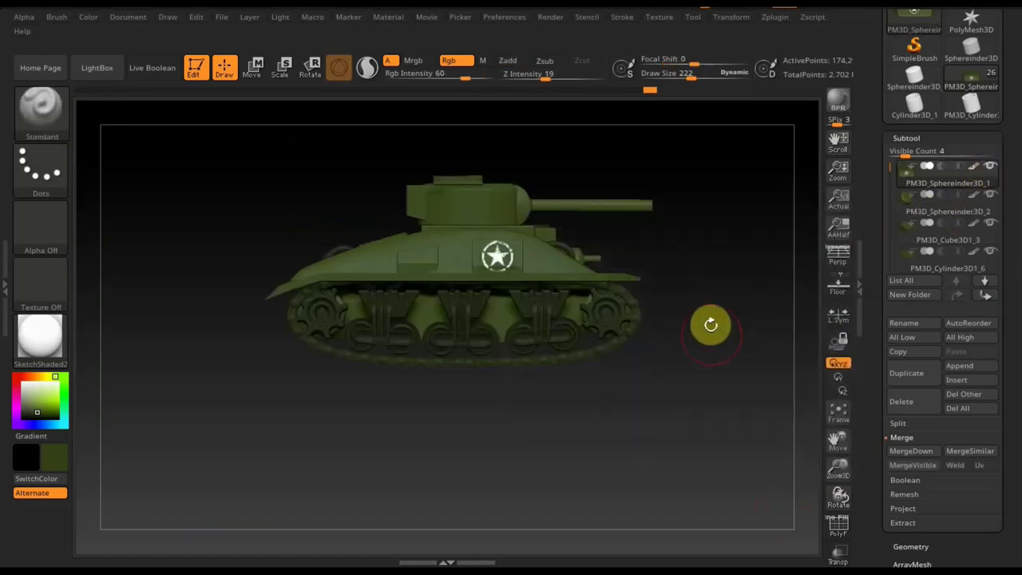
mouse_move(711, 324)
mouse_down()
mouse_move(714, 383)
mouse_move(730, 376)
mouse_move(753, 474)
mouse_up()
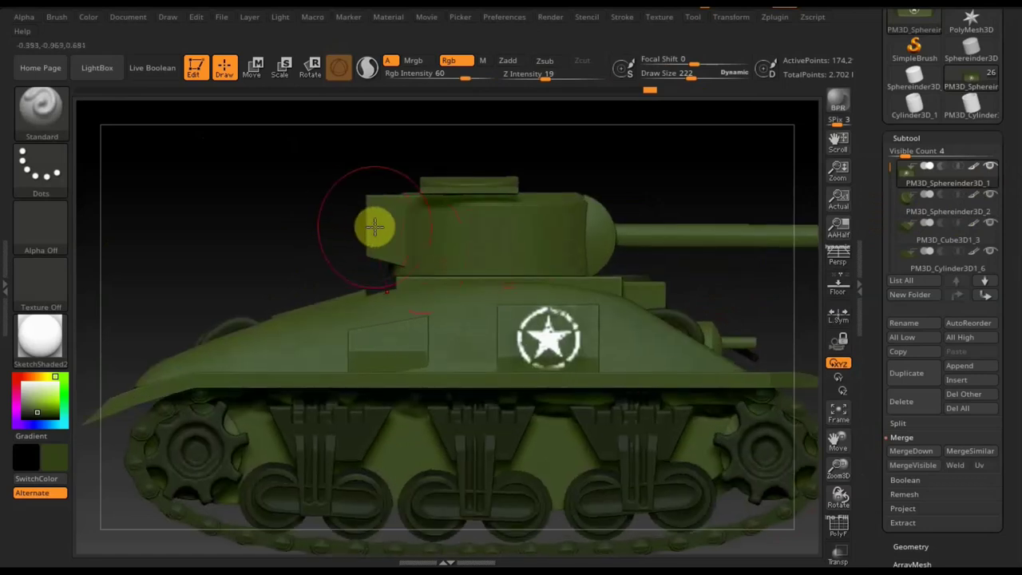
key(n)
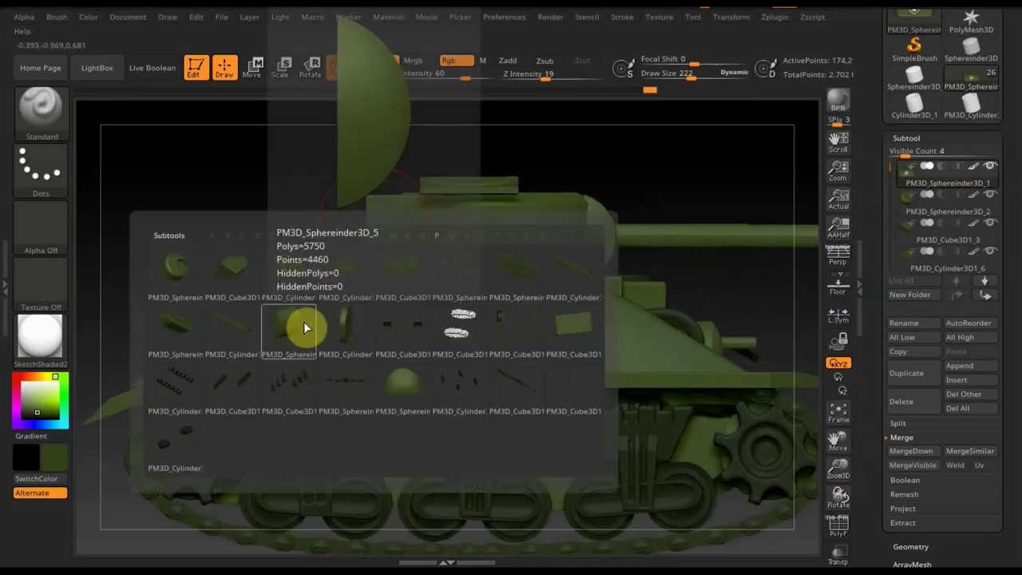
click(237, 274)
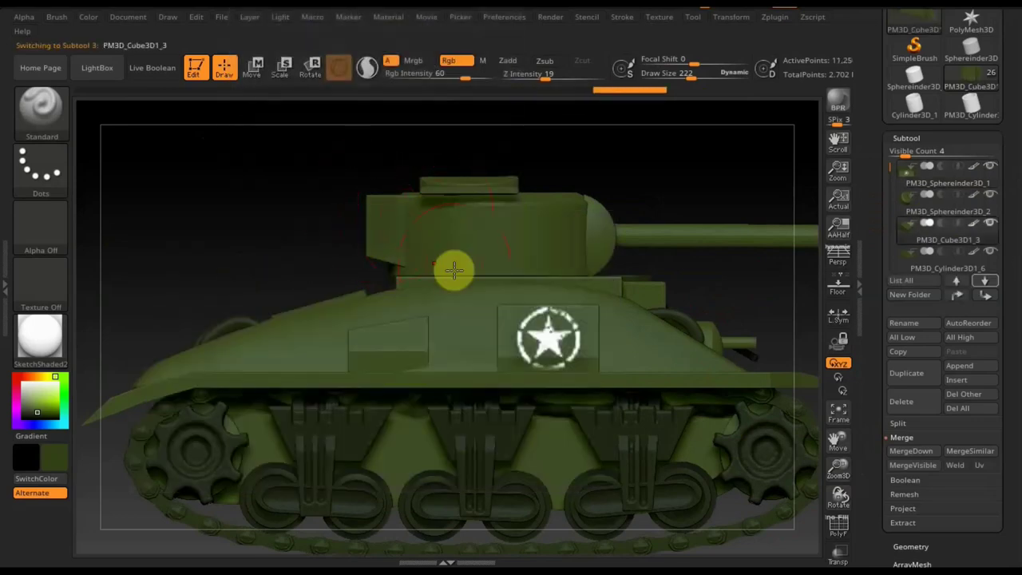
key(n)
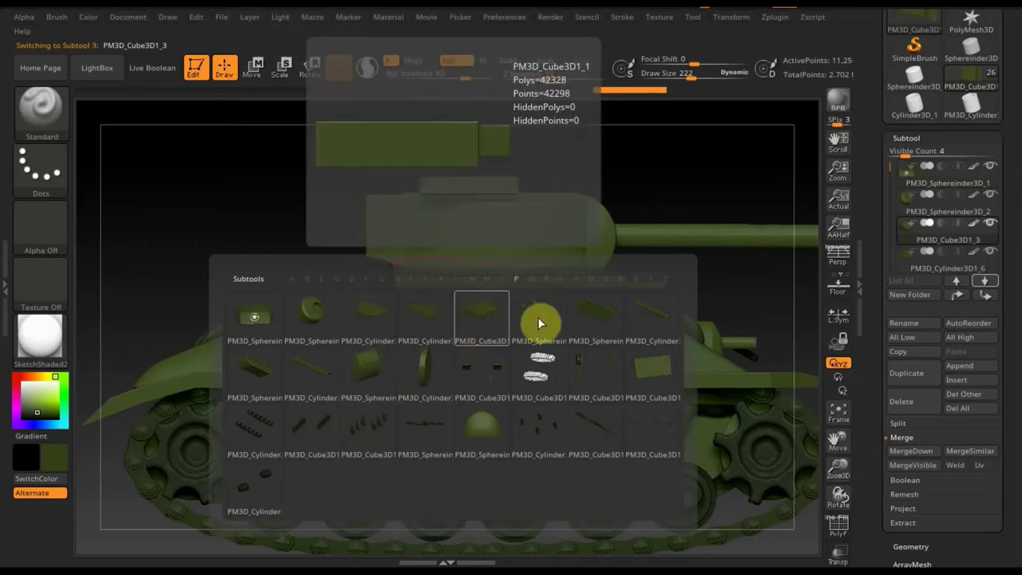
click(492, 312)
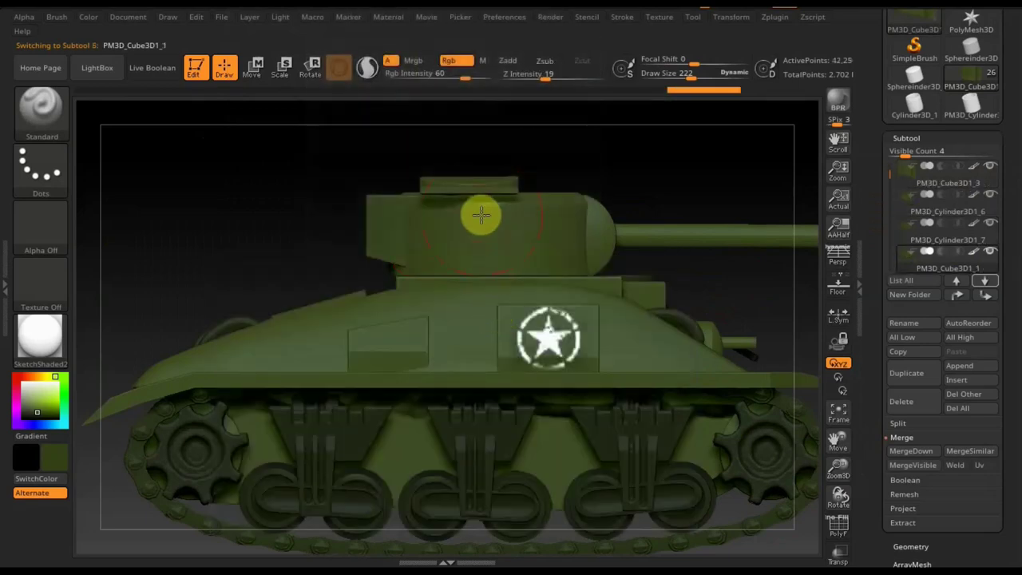
key(n)
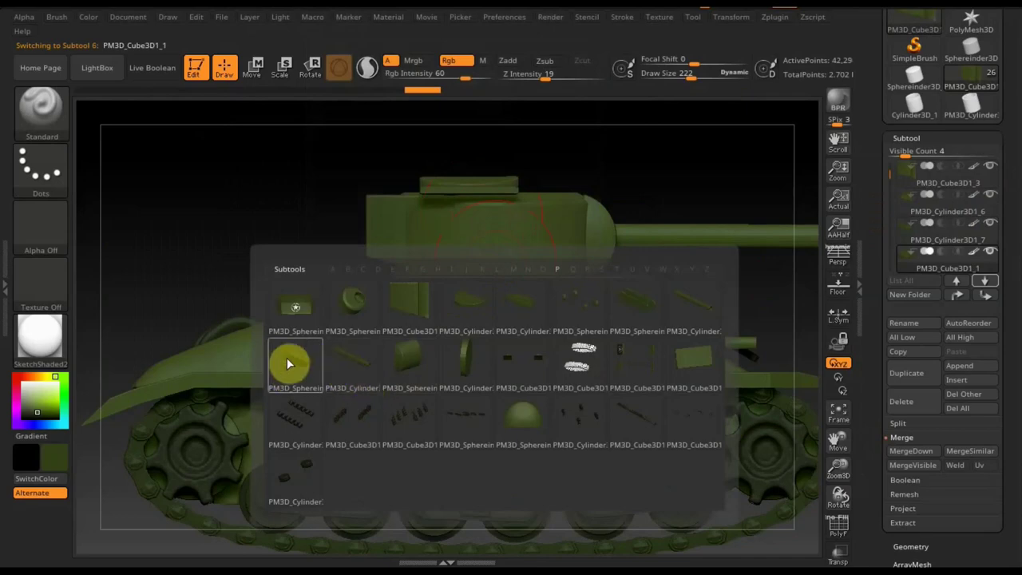
click(292, 360)
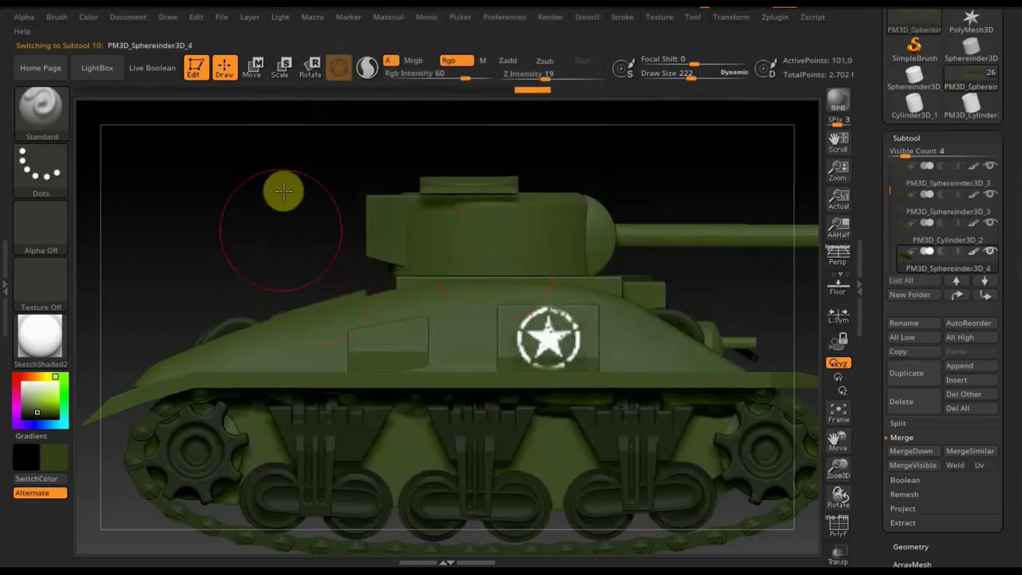
Orbit the tank from above to a straight side view, then a centred three-quarter view.
drag(285, 162, 436, 461)
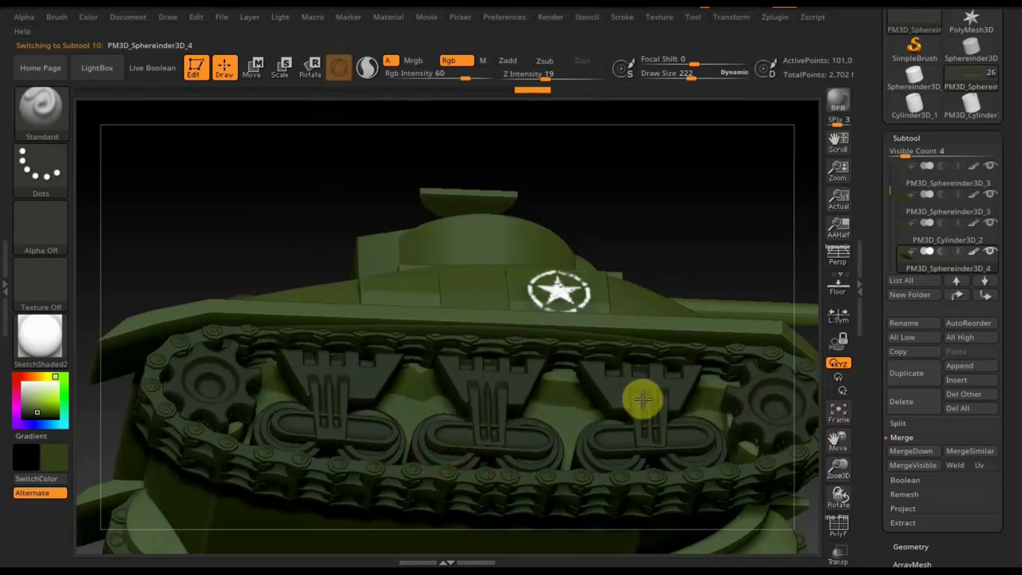
drag(657, 234, 632, 235)
drag(604, 192, 542, 344)
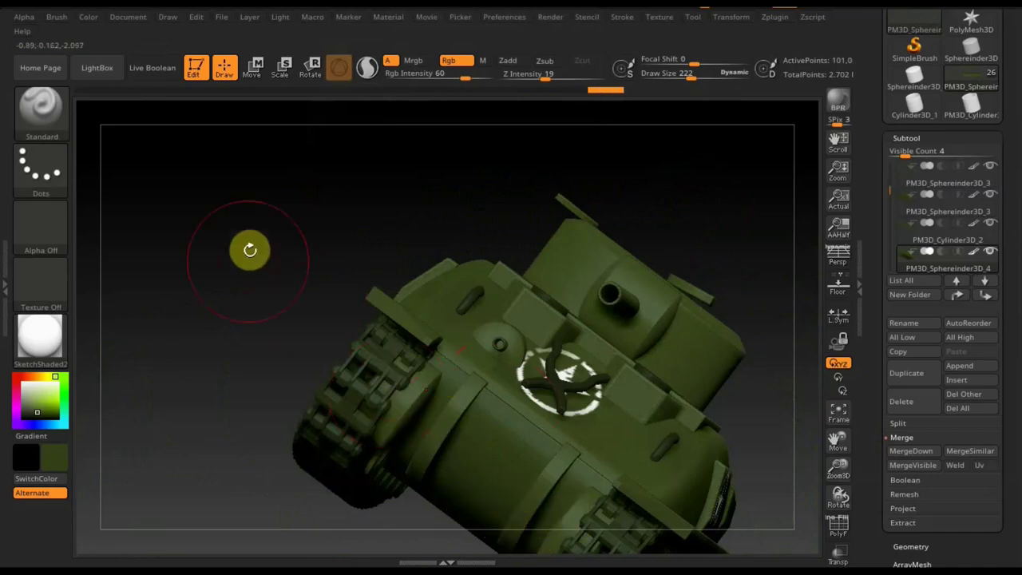
drag(311, 290, 370, 343)
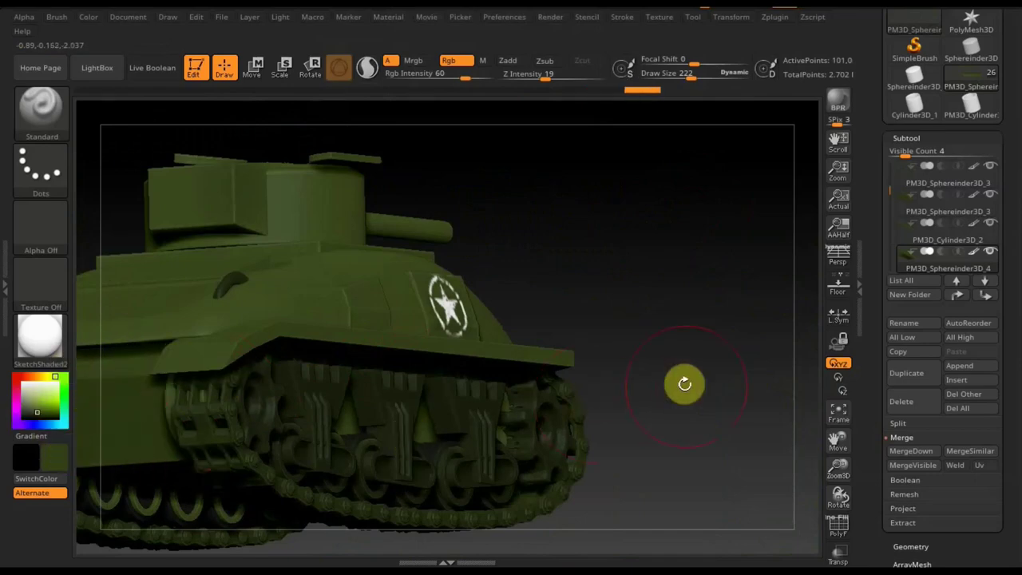
shift+drag(646, 409, 793, 518)
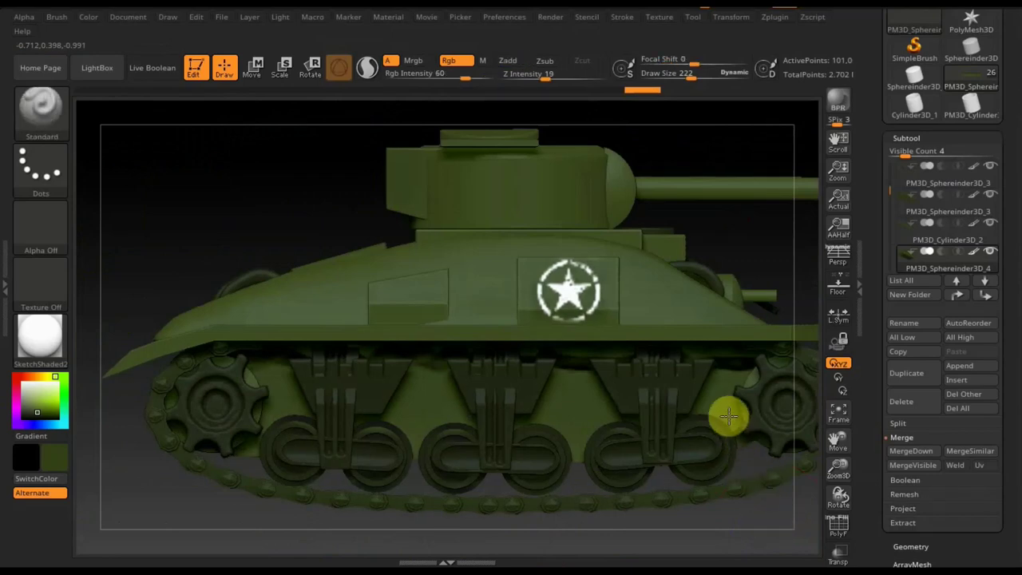
mouse_move(728, 414)
right_down()
mouse_move(716, 397)
mouse_move(661, 415)
mouse_move(542, 422)
right_up()
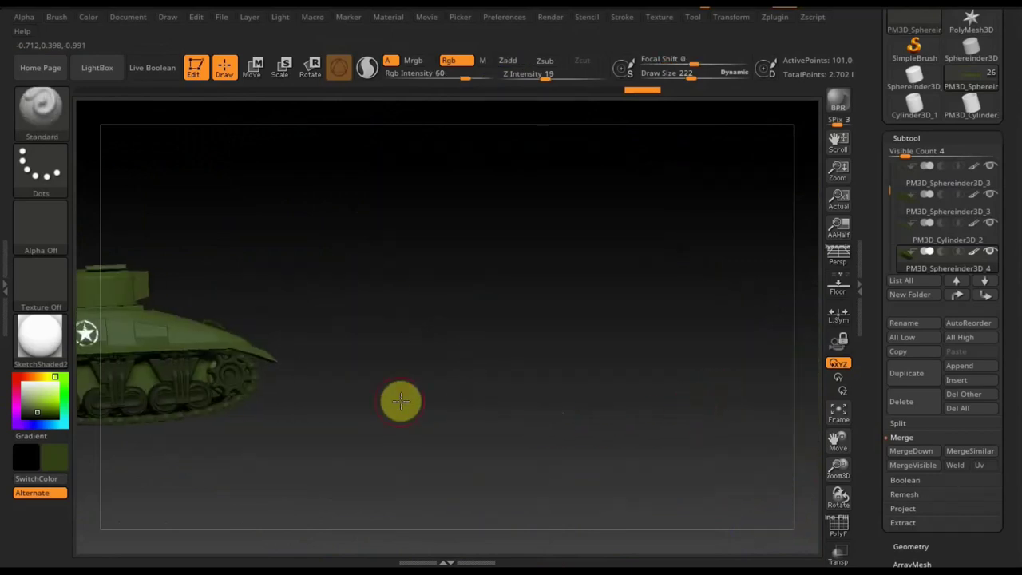
mouse_move(401, 402)
right_down()
mouse_move(685, 417)
mouse_move(538, 418)
right_up()
mouse_move(595, 433)
right_down()
mouse_move(633, 423)
mouse_move(676, 500)
right_up()
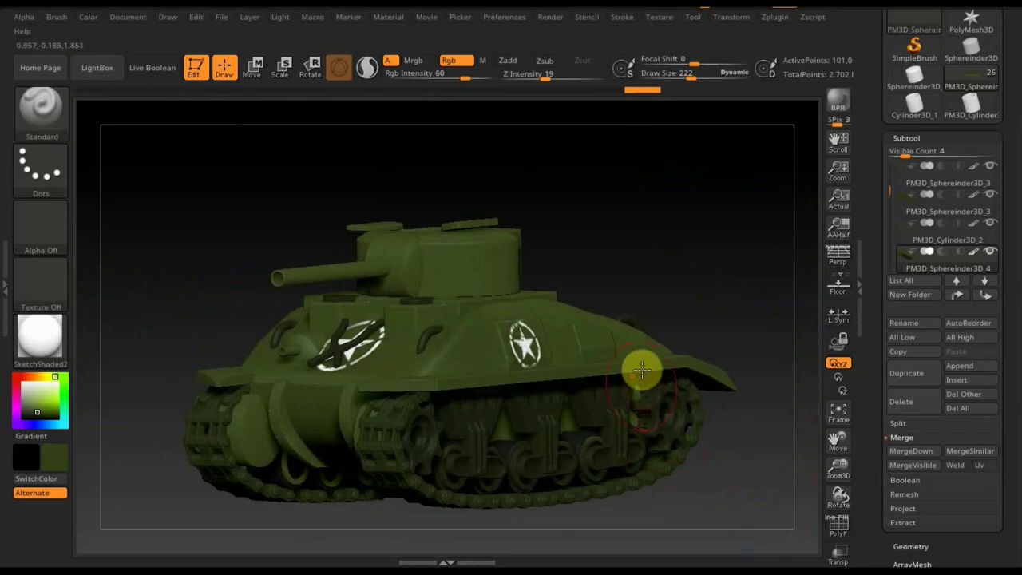
Import Скриншот 13-06-2020 113438.jpg, the dark brown rust image, from the Desktop through the Texture palette.
click(663, 19)
click(707, 174)
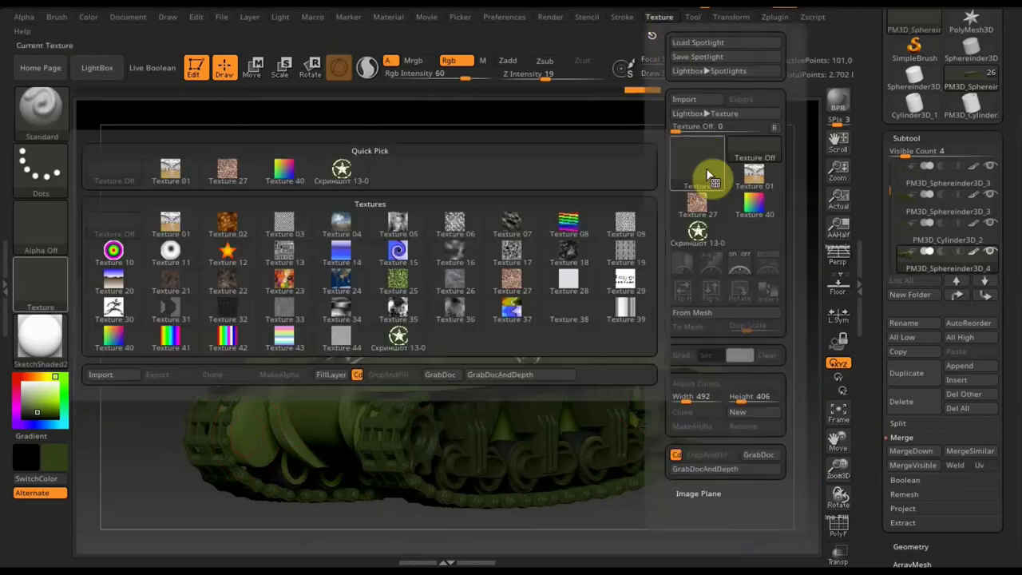
click(122, 378)
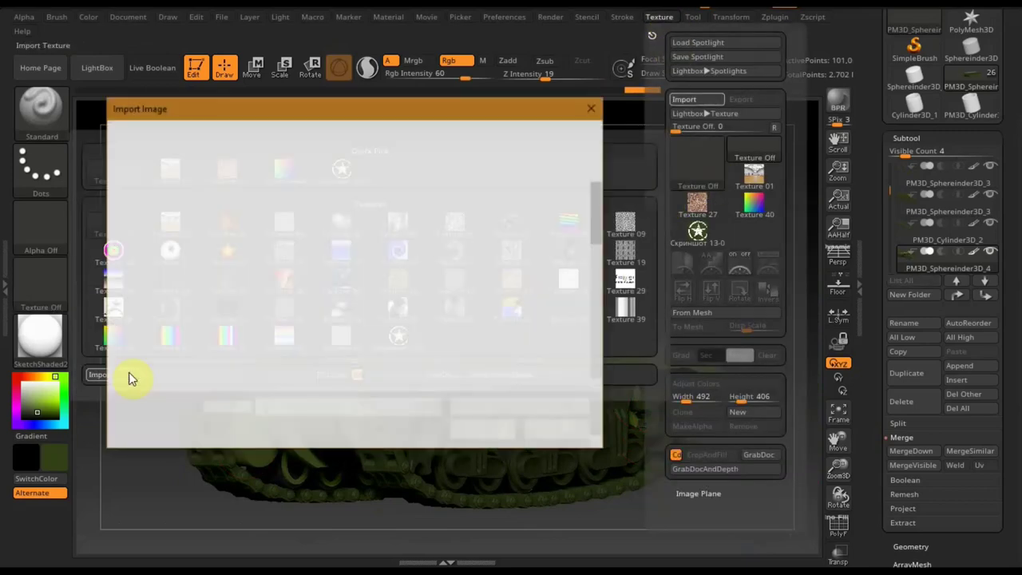
scroll(375, 331, down, 2)
scroll(394, 320, down, 2)
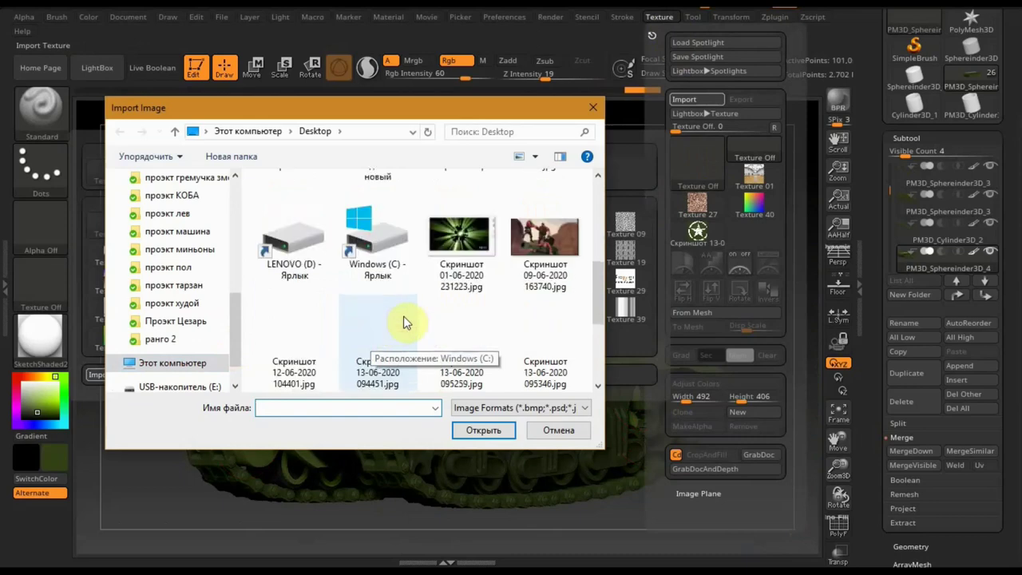
scroll(407, 320, down, 2)
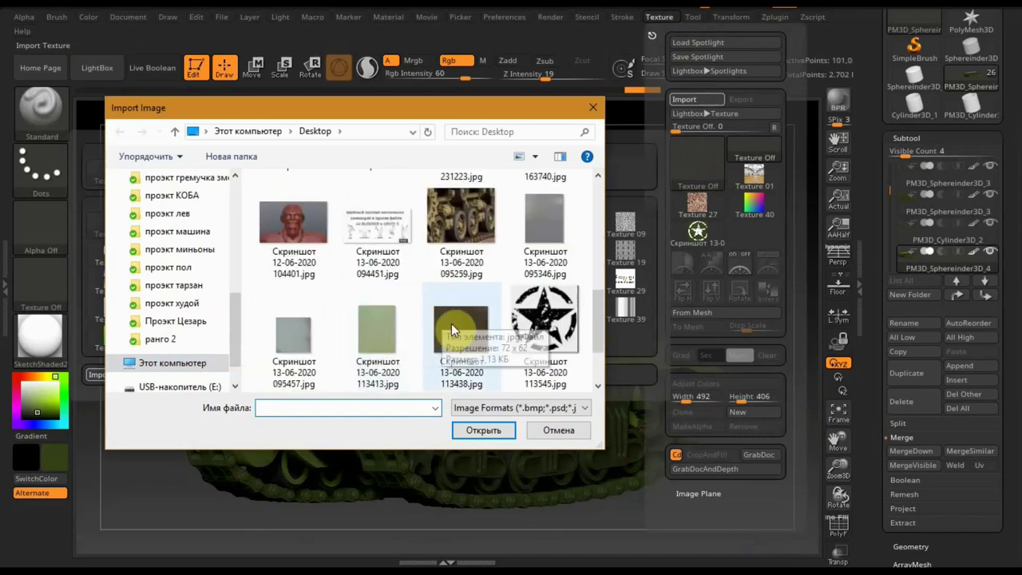
scroll(444, 316, down, 2)
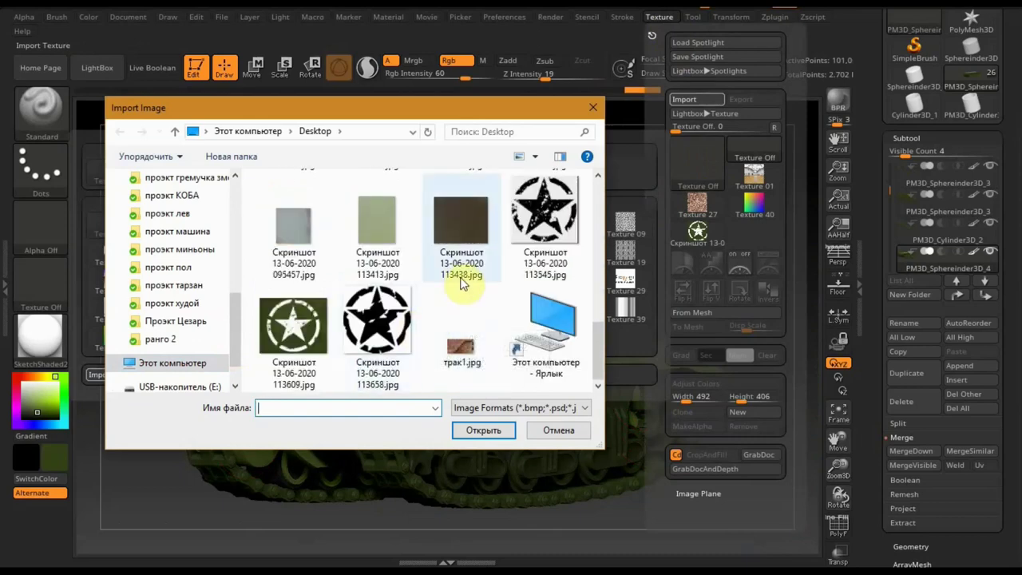
mouse_move(461, 232)
scroll(459, 244, up, 4)
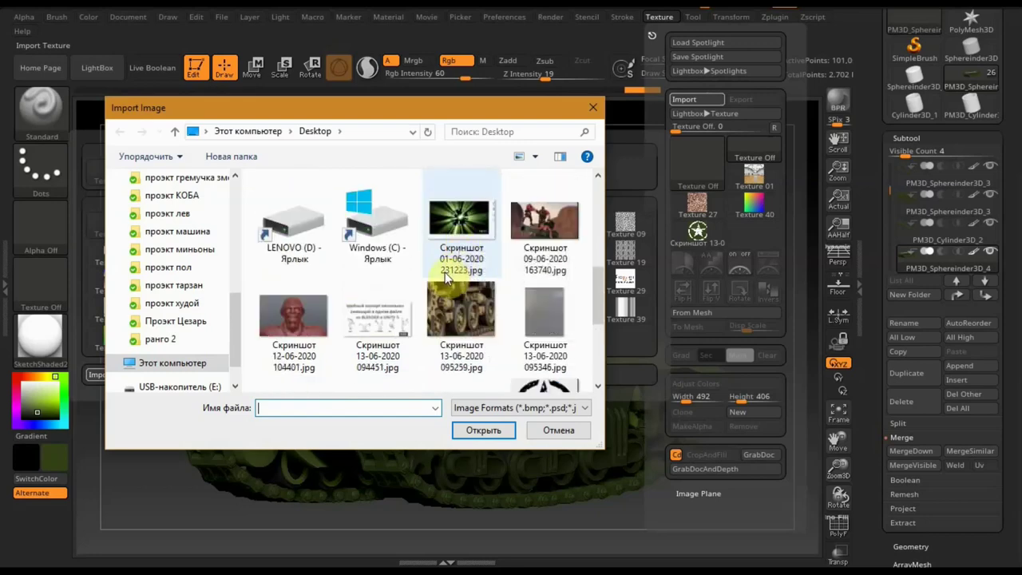
scroll(447, 275, down, 2)
click(458, 332)
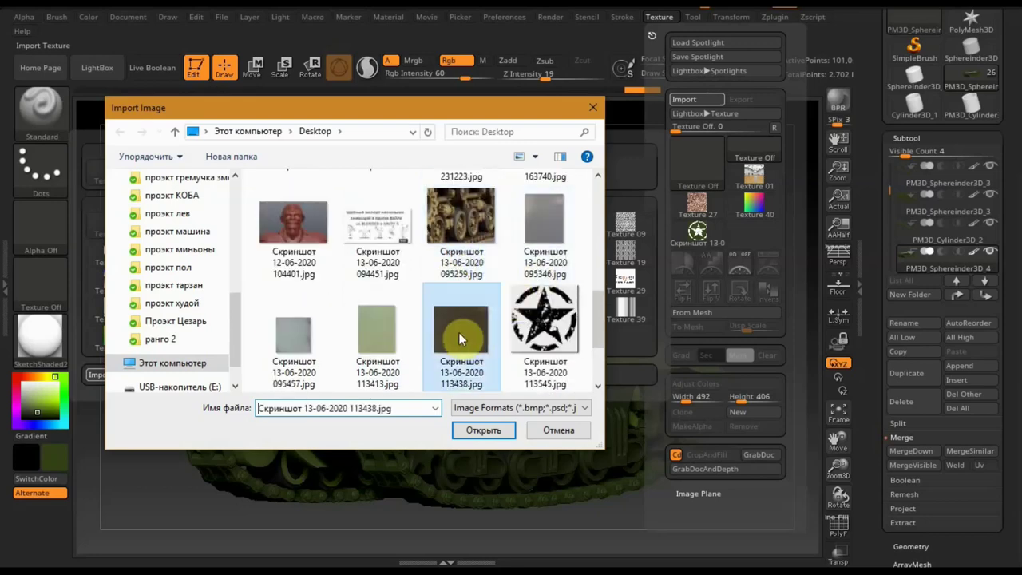
click(483, 431)
scroll(470, 367, down, 1)
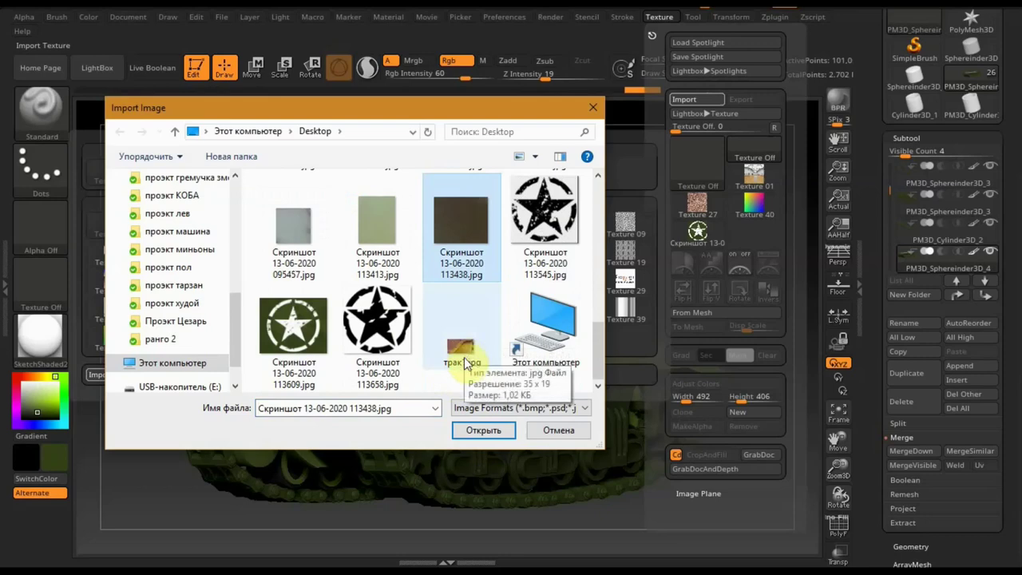
click(483, 430)
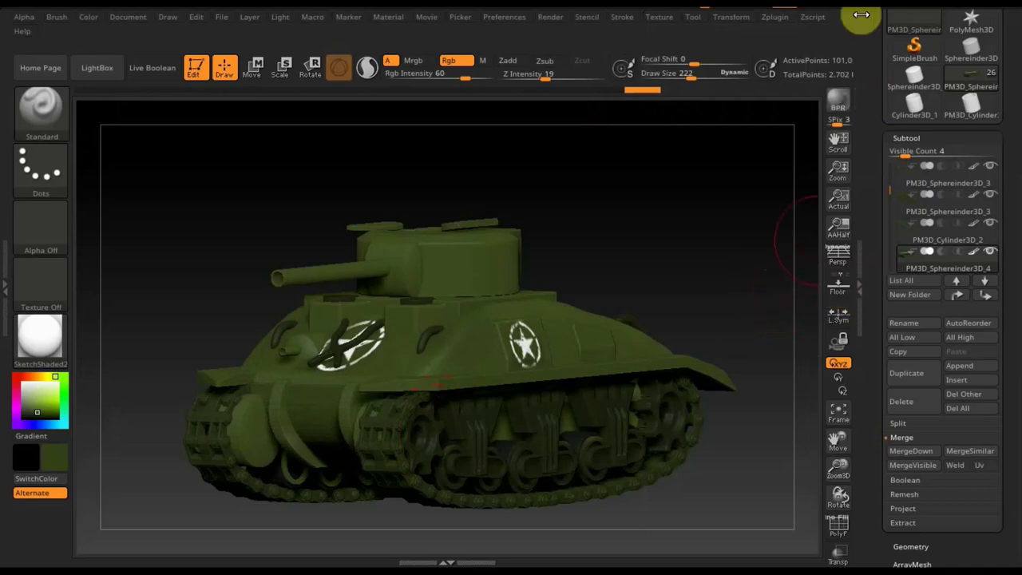
Add the textures to Spotlight and move the overlay aside from the tank.
click(661, 17)
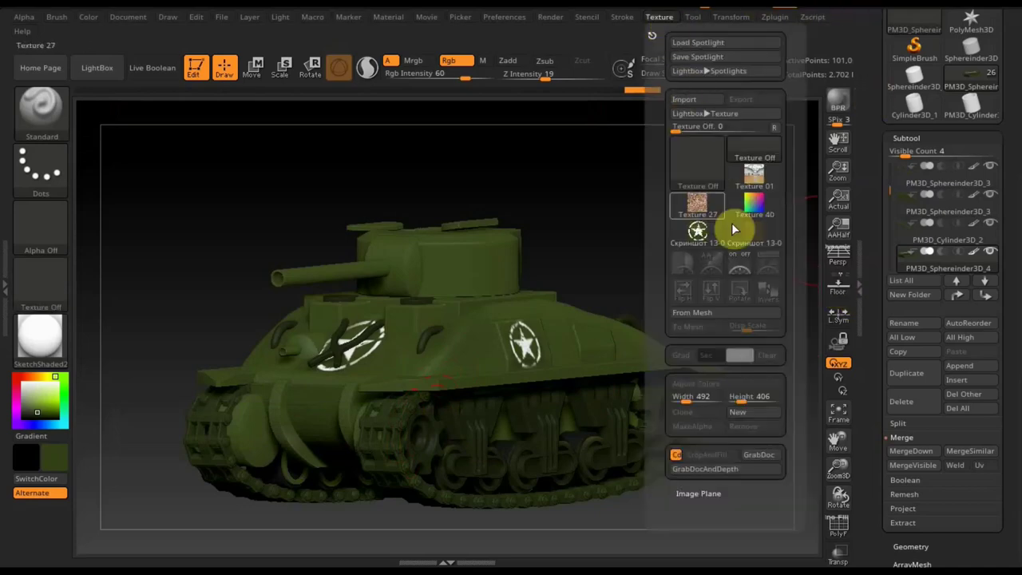
click(769, 263)
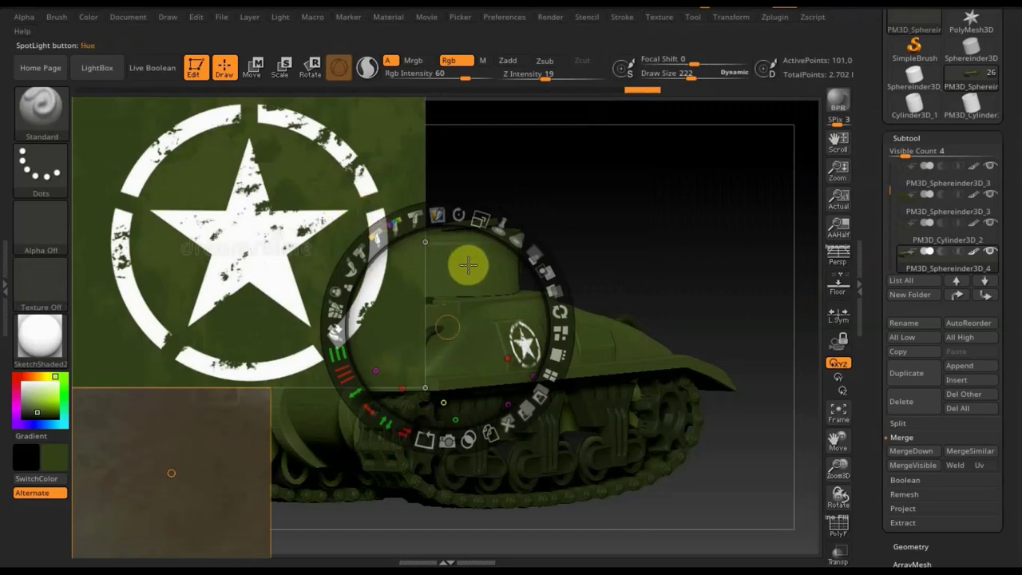
drag(468, 265, 660, 228)
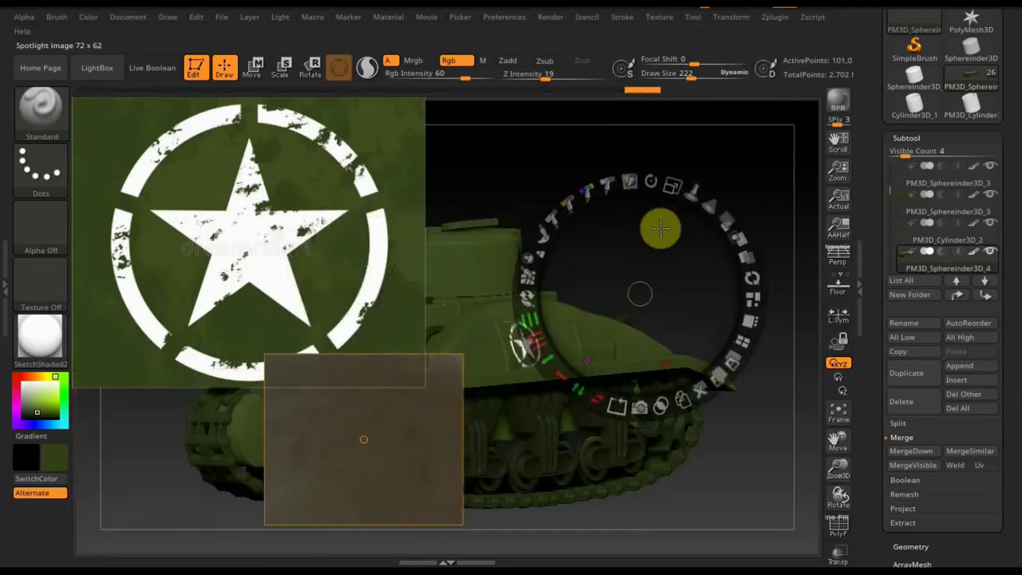
Shrink the star image into the top-left corner and select the brown rust texture.
click(378, 198)
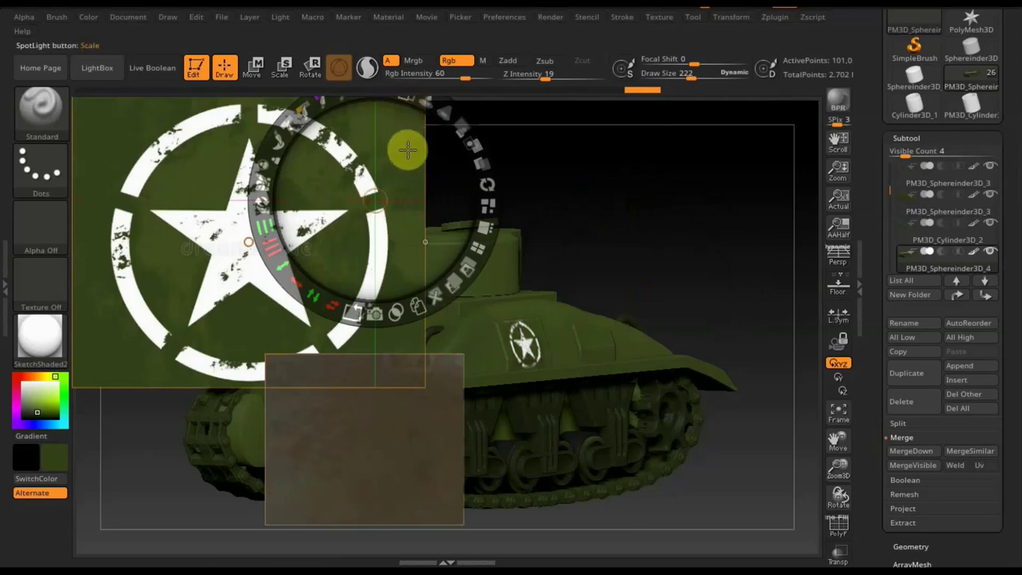
mouse_move(420, 149)
mouse_down()
mouse_move(381, 50)
mouse_move(312, 103)
mouse_move(280, 159)
mouse_move(283, 176)
mouse_up()
drag(411, 178, 141, 89)
click(407, 448)
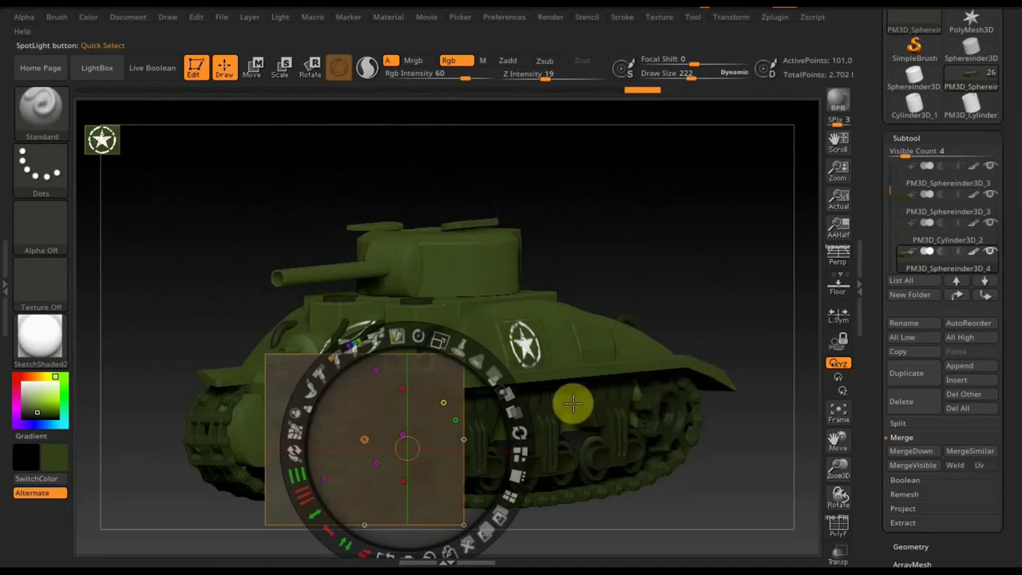
Switch to the tracks subtool, hide Spotlight, and paint rust brown over the front track links.
key(z)
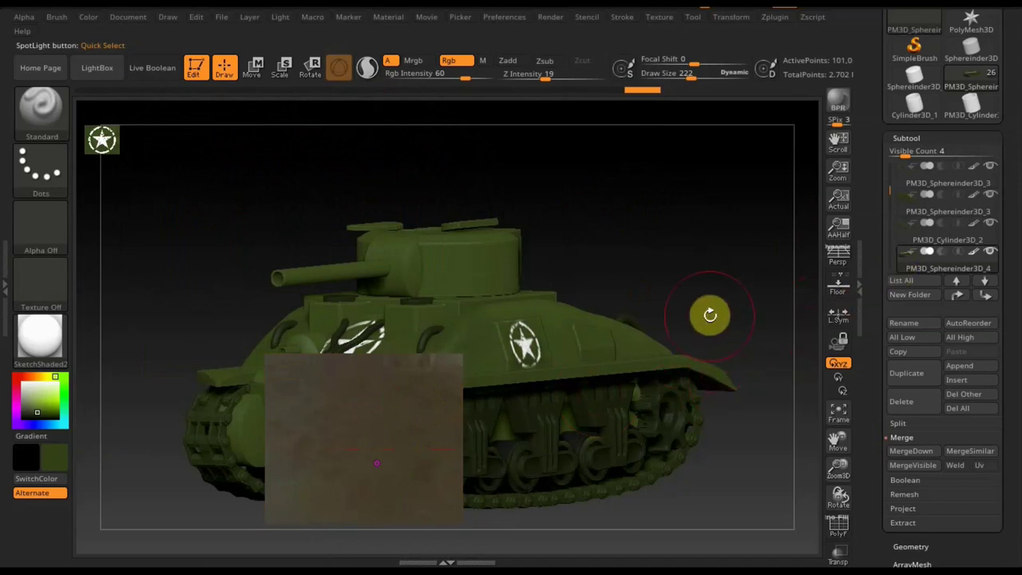
key(n)
click(734, 424)
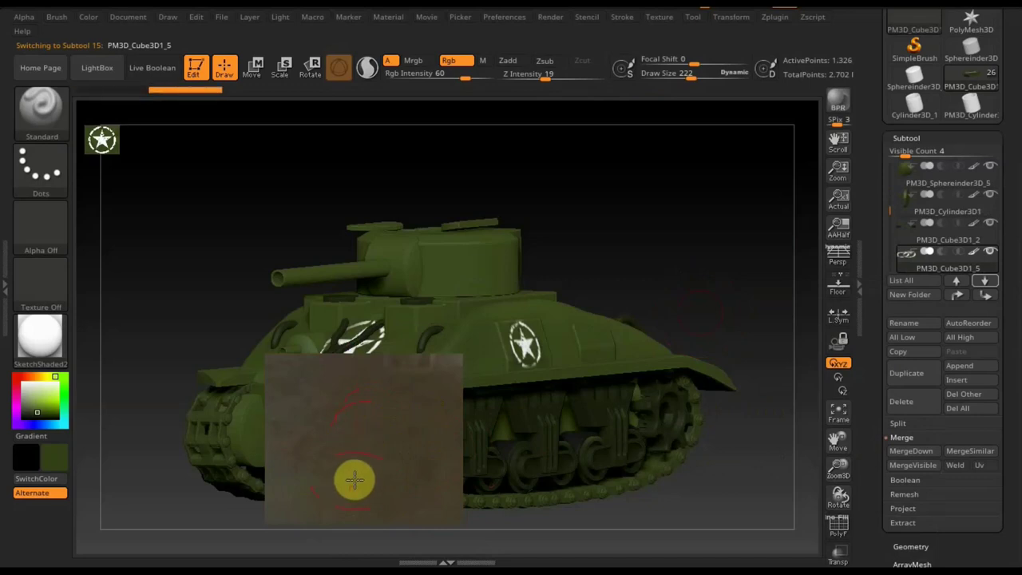
key(shift)
key(shift+z)
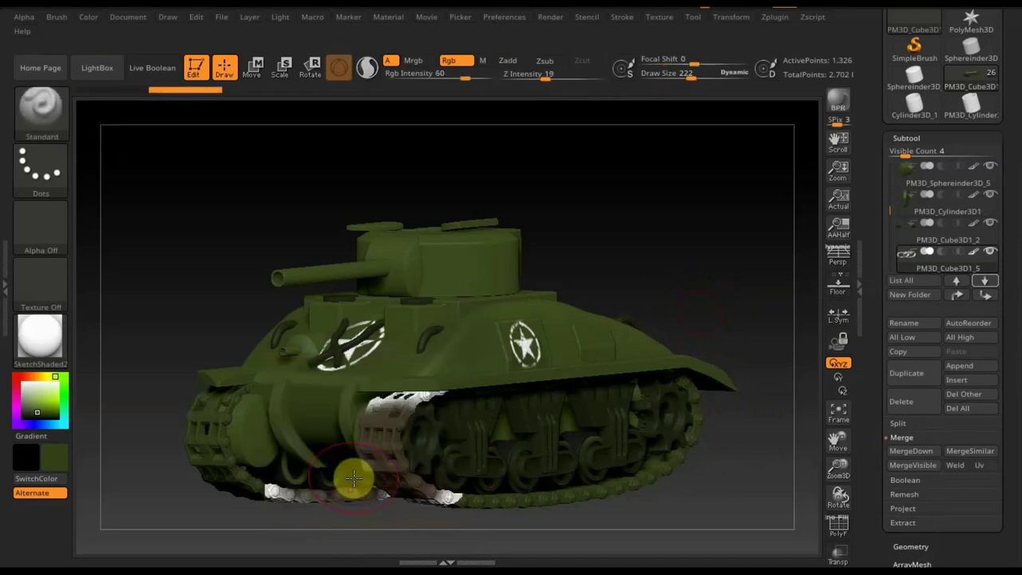
mouse_move(356, 477)
mouse_down()
mouse_move(384, 434)
mouse_move(421, 410)
mouse_move(422, 396)
mouse_move(559, 520)
mouse_move(498, 520)
mouse_move(708, 463)
mouse_move(662, 450)
mouse_move(712, 404)
mouse_move(538, 418)
mouse_move(682, 369)
mouse_up()
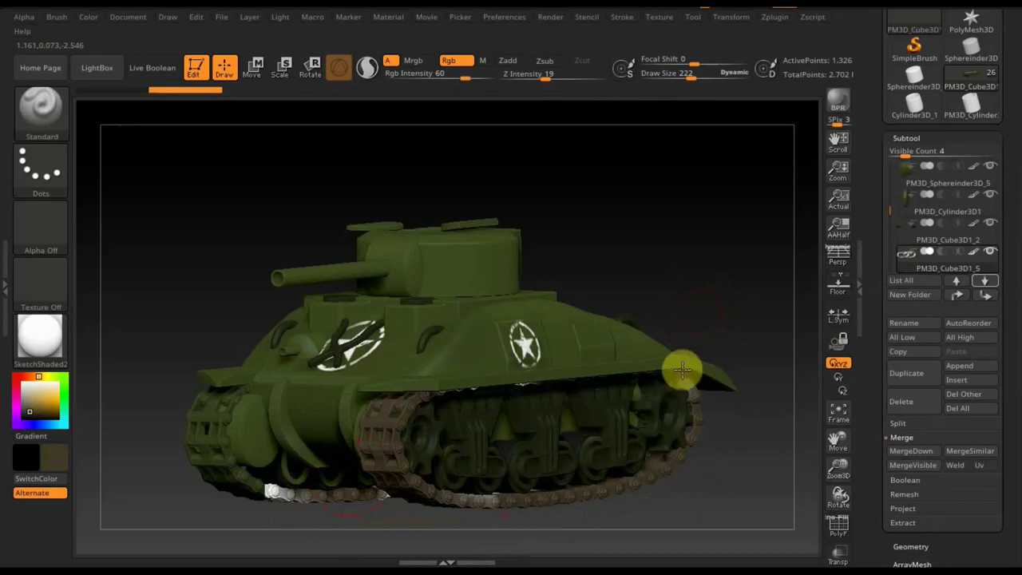
Solo the tracks, turn the view to show both, and paint the left track brown.
shift+click(989, 250)
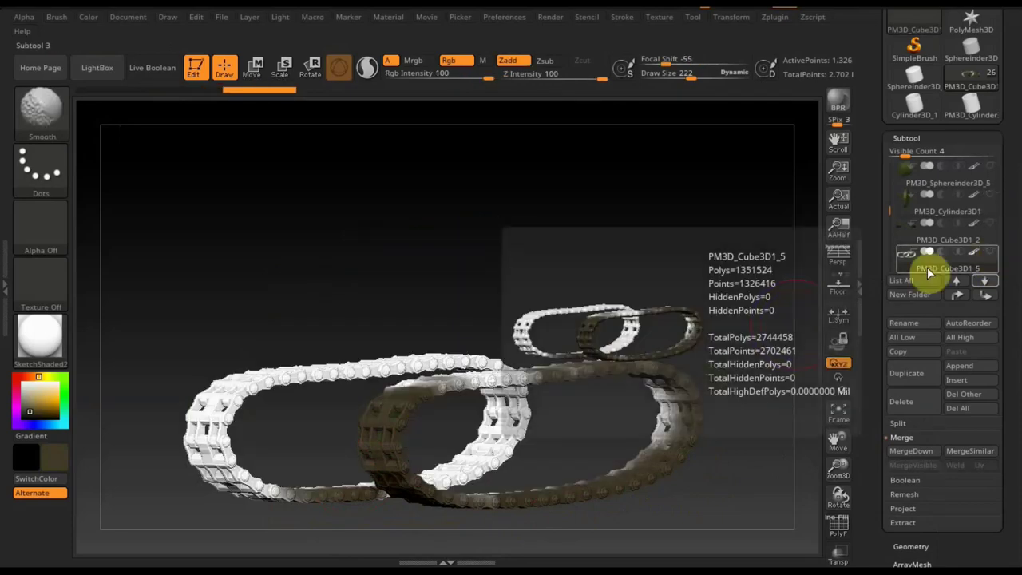
mouse_move(623, 303)
mouse_down()
mouse_move(677, 329)
mouse_move(499, 317)
mouse_up()
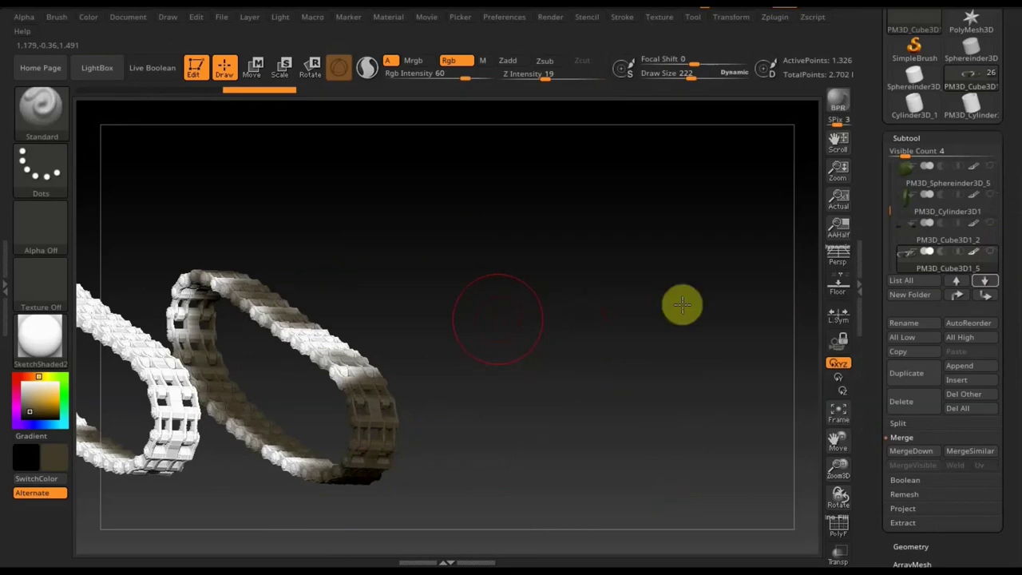
drag(681, 304, 683, 207)
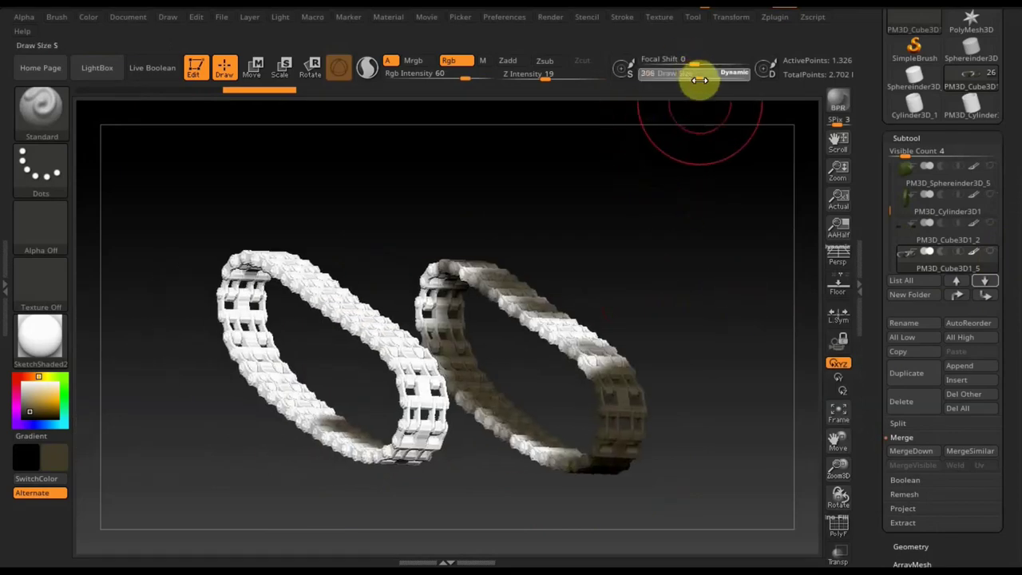
mouse_move(422, 392)
ctrl+mouse_down()
mouse_move(399, 479)
mouse_move(389, 448)
mouse_move(258, 349)
mouse_move(217, 264)
mouse_move(276, 239)
mouse_move(298, 301)
mouse_move(422, 372)
mouse_move(443, 412)
ctrl+mouse_up()
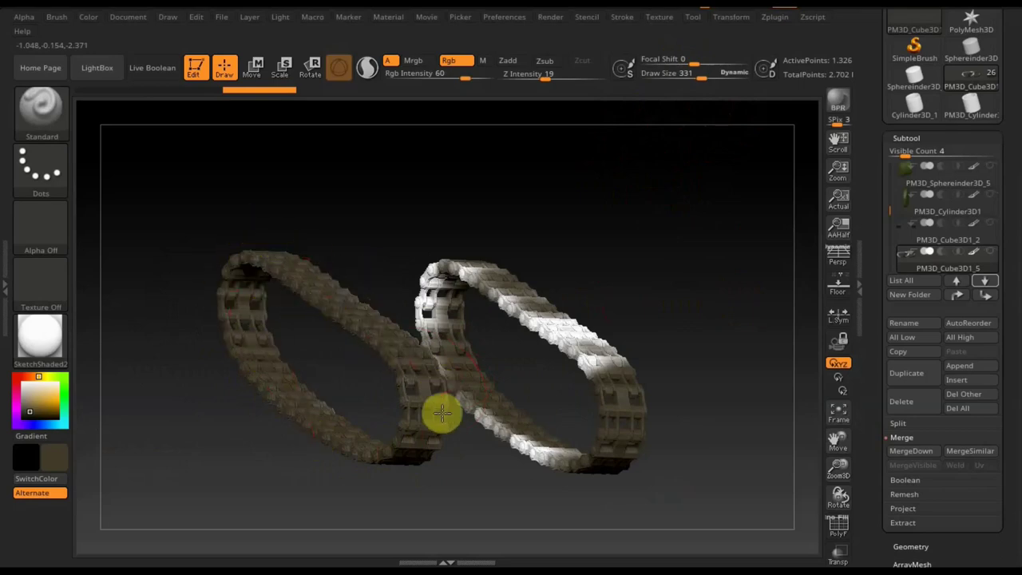
Mirror the rusty track to the other side using Geometry > Modify Topology.
click(911, 547)
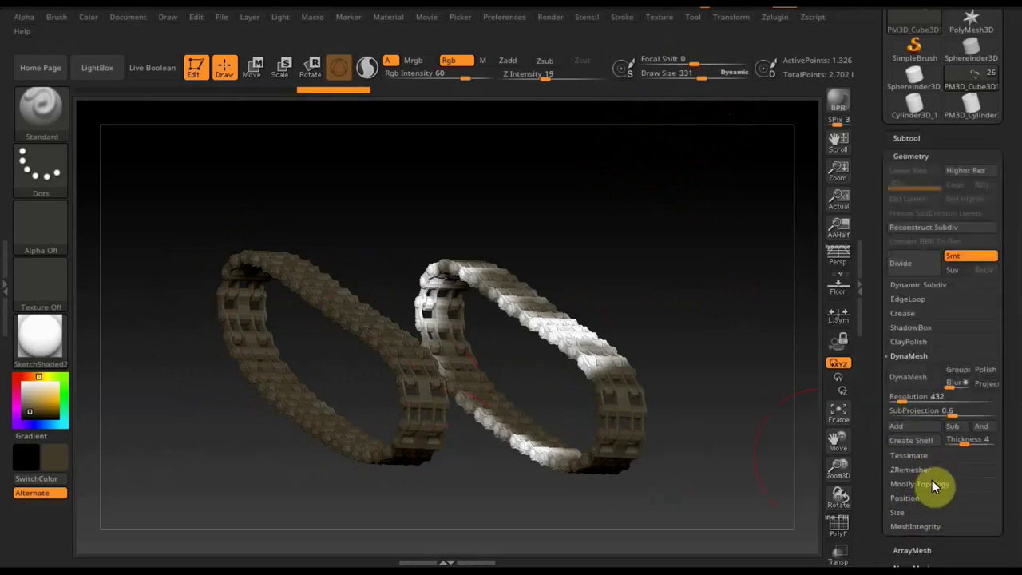
click(932, 480)
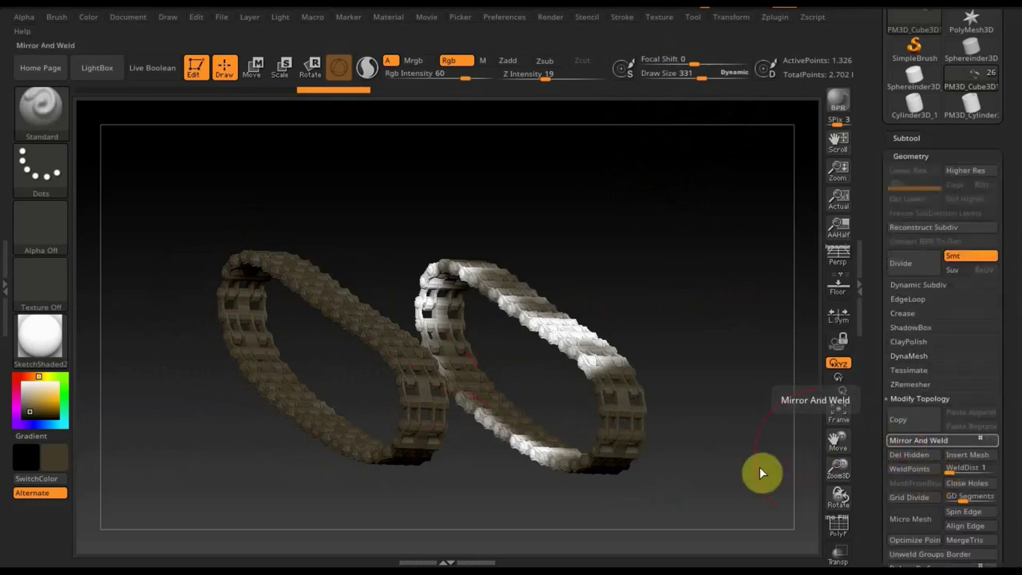
click(956, 443)
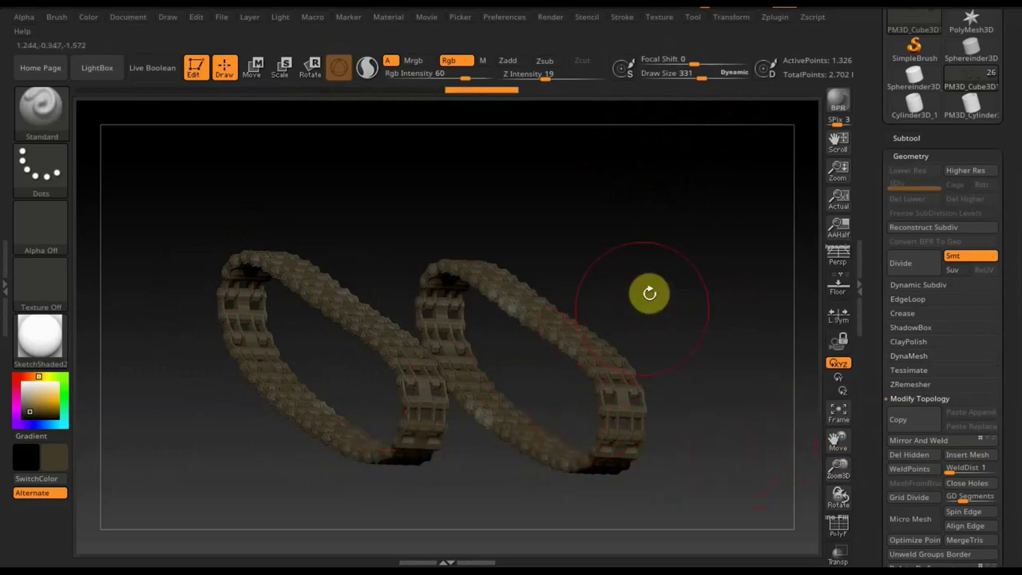
drag(624, 303, 390, 367)
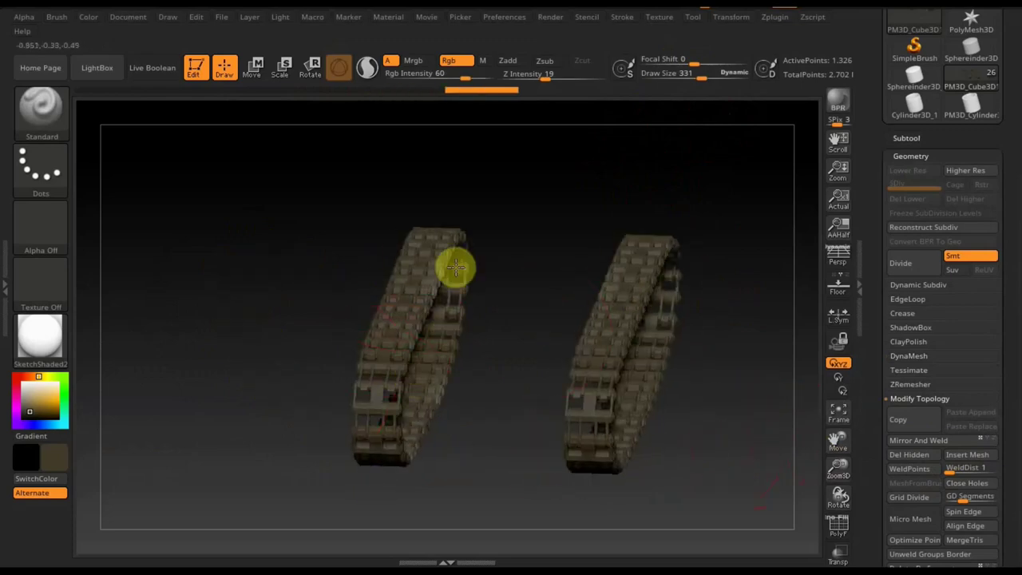
Make brown the main colour at intensity 19 and lightly paint darker patches on the left track.
click(54, 479)
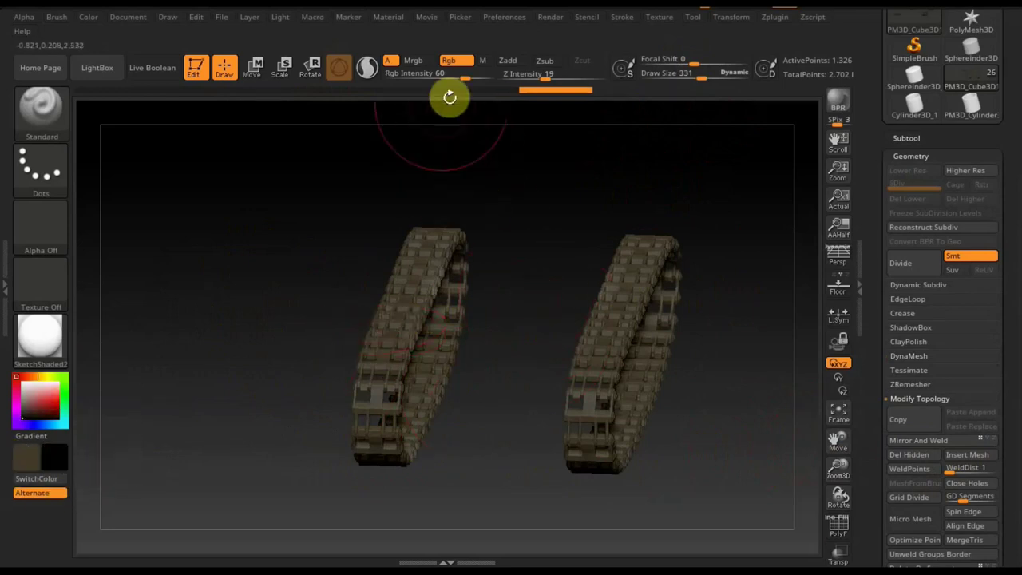
drag(462, 78, 433, 75)
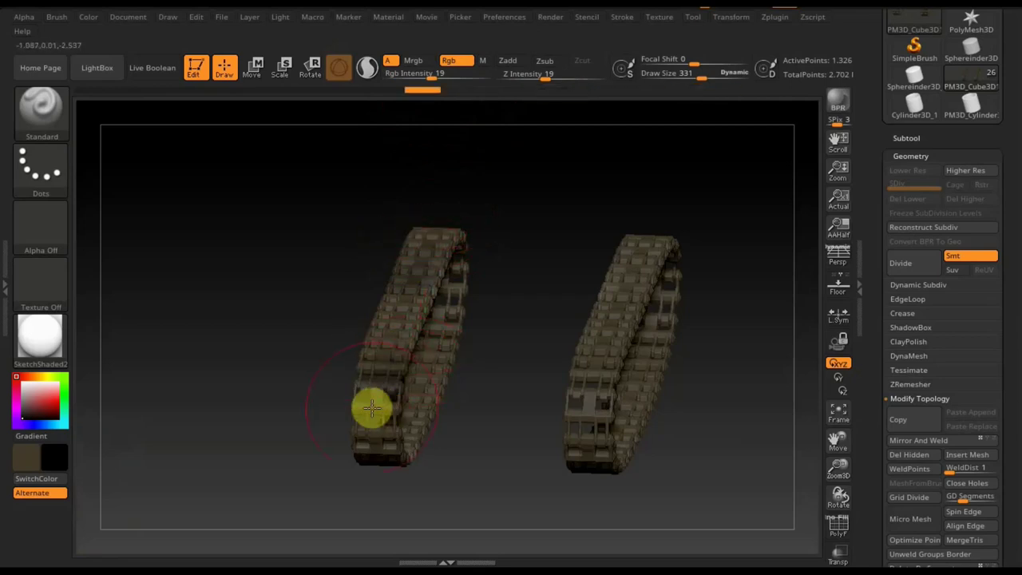
drag(463, 424, 512, 430)
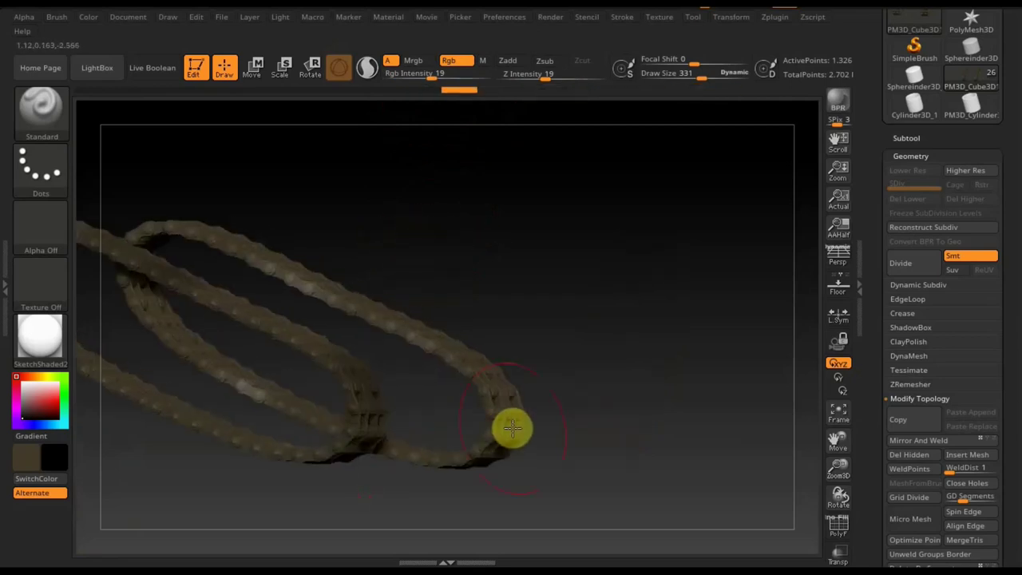
key(ctrl)
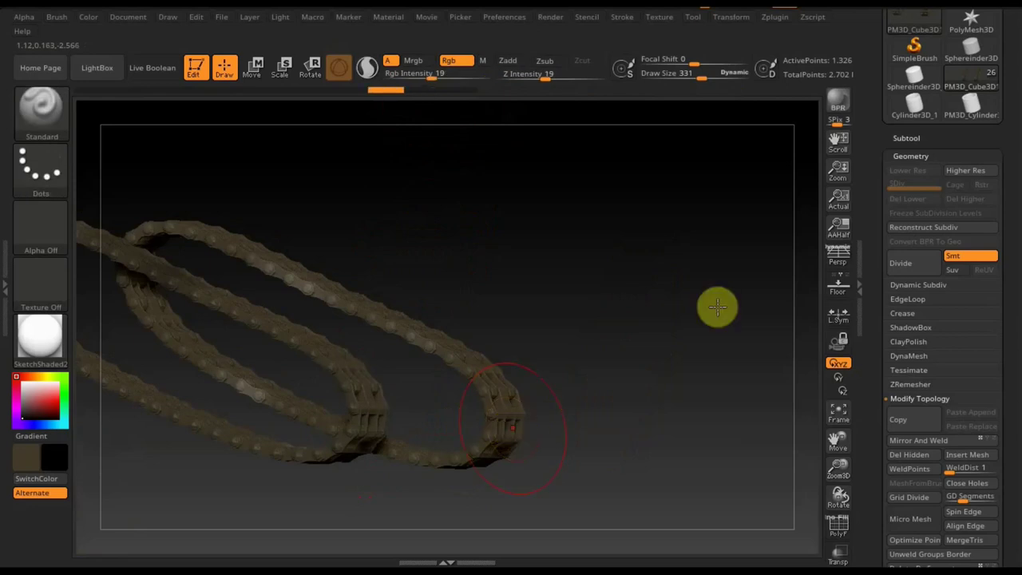
mouse_move(648, 228)
mouse_down()
mouse_move(606, 247)
mouse_move(590, 198)
mouse_up()
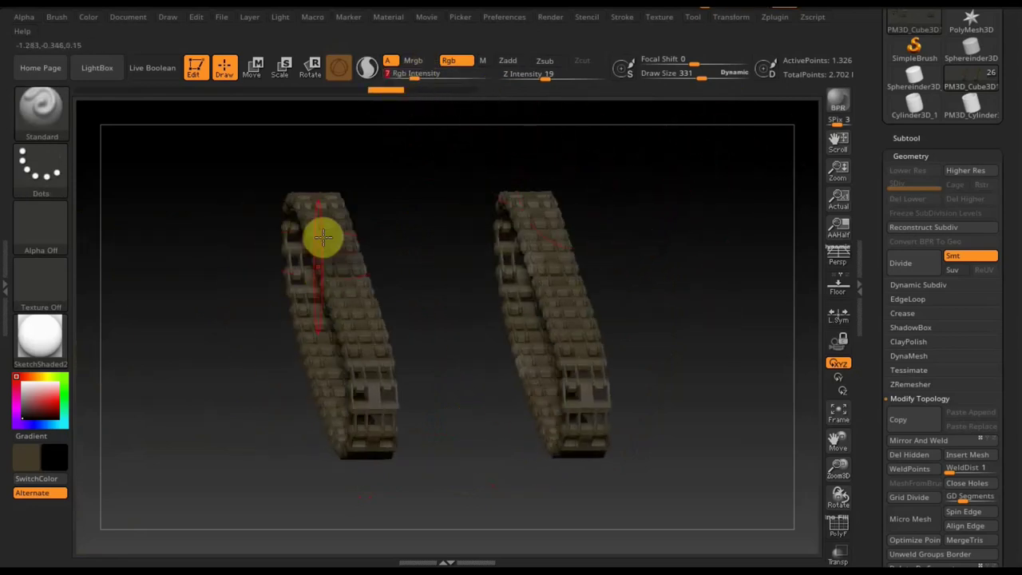
drag(322, 236, 350, 289)
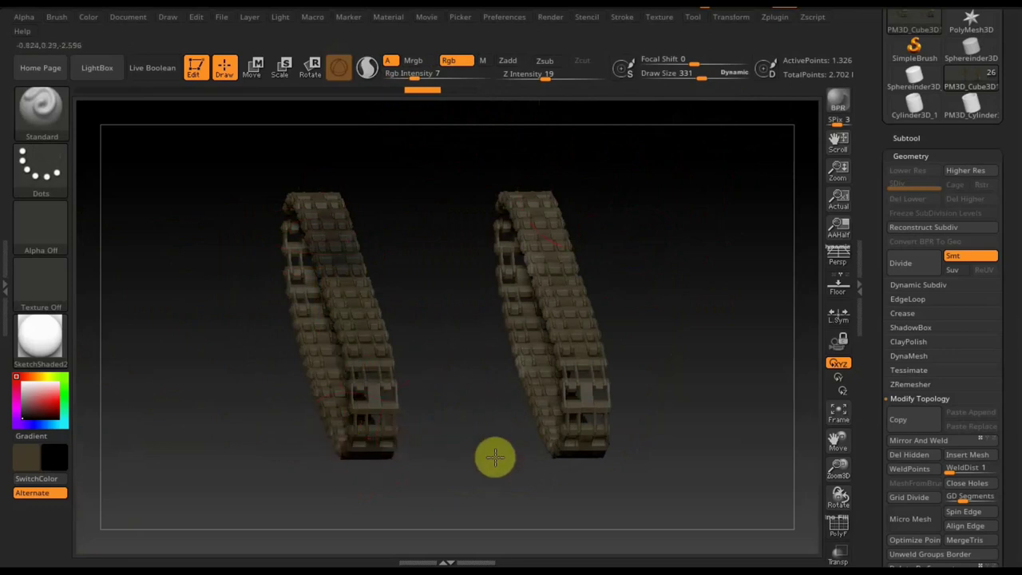
drag(495, 456, 312, 372)
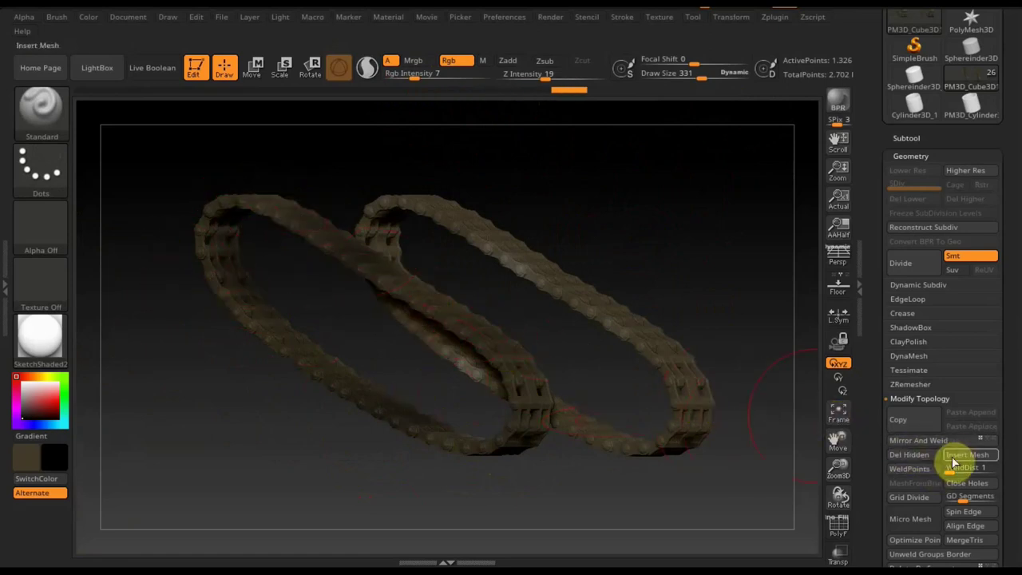
Turn off Solo in the Subtool list so all tank parts show again.
click(926, 440)
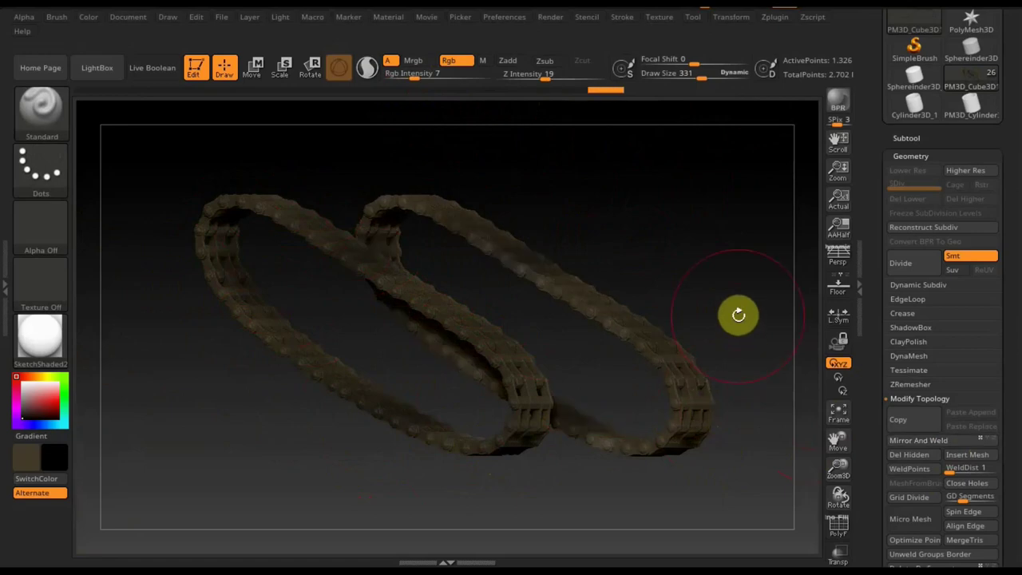
click(924, 140)
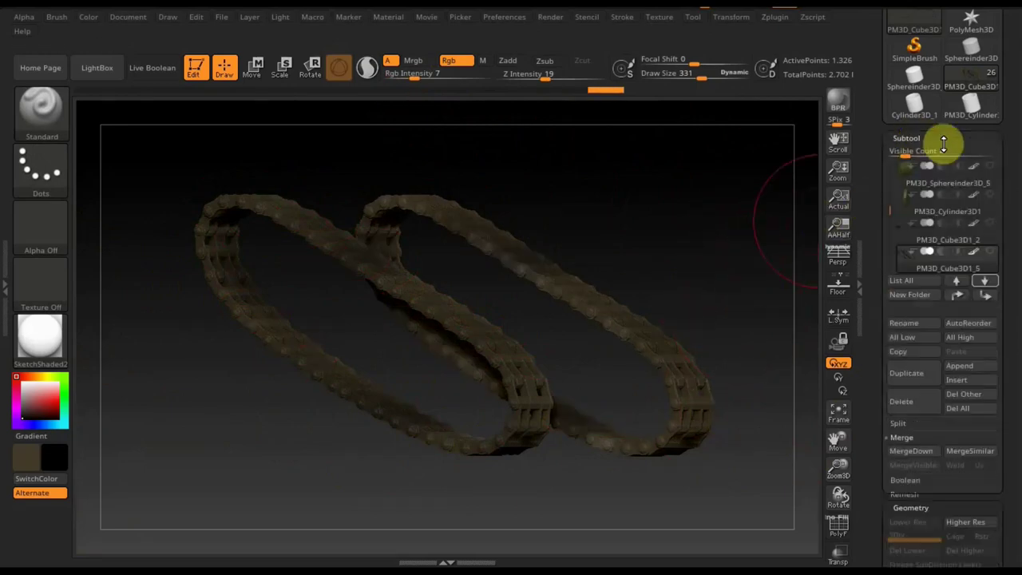
shift+click(990, 166)
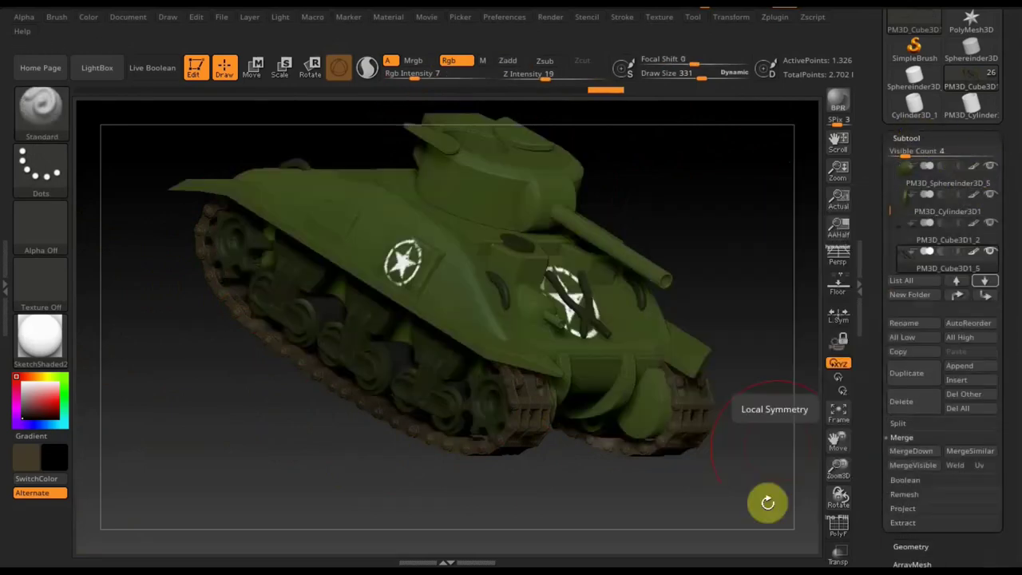
Rotate the tank to a three-quarter view and select the PM3D_Cylinder3D1_3 subtool.
mouse_move(698, 494)
mouse_down()
mouse_move(684, 479)
mouse_move(675, 491)
mouse_up()
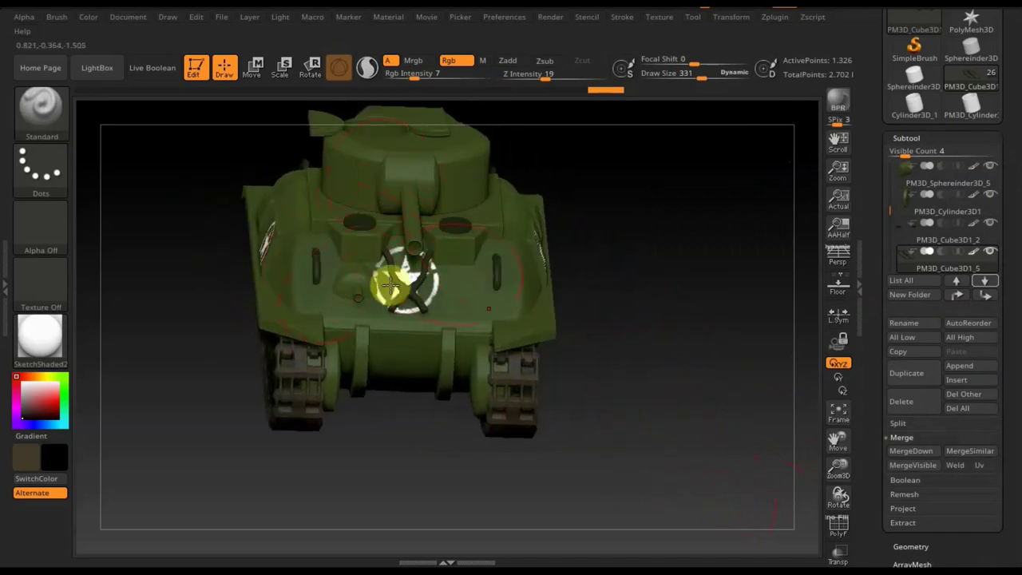
mouse_move(586, 269)
mouse_down()
mouse_move(624, 273)
mouse_move(609, 279)
mouse_up()
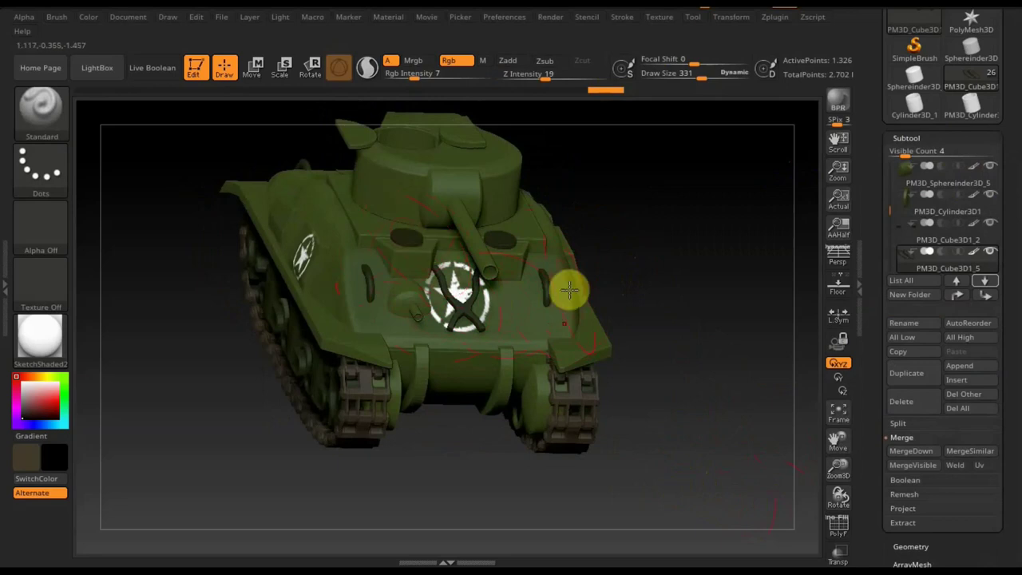
key(n)
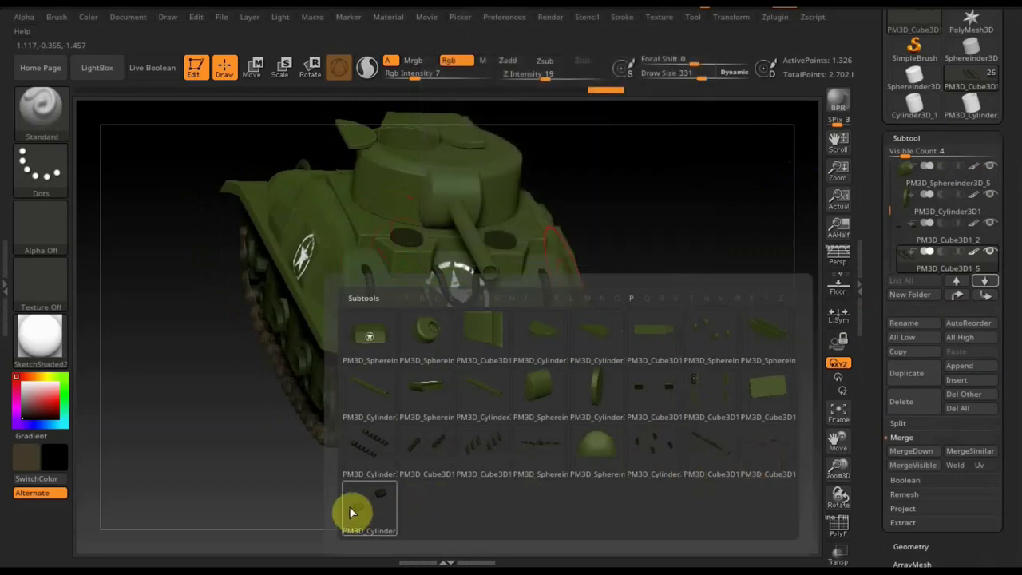
click(369, 511)
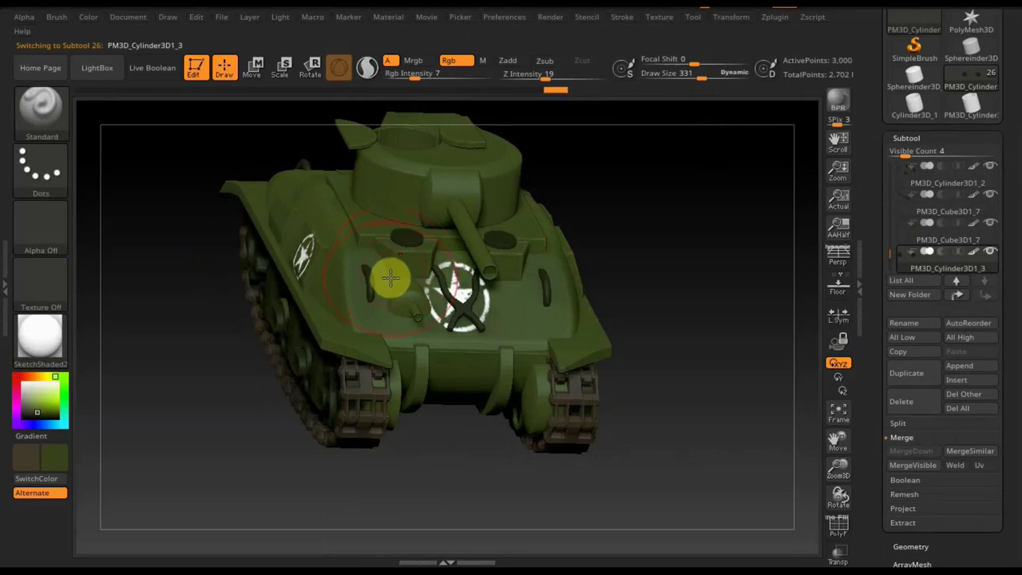
Select PM3D_Cube3D1_7 and orbit to inspect the hull top from above.
key(n)
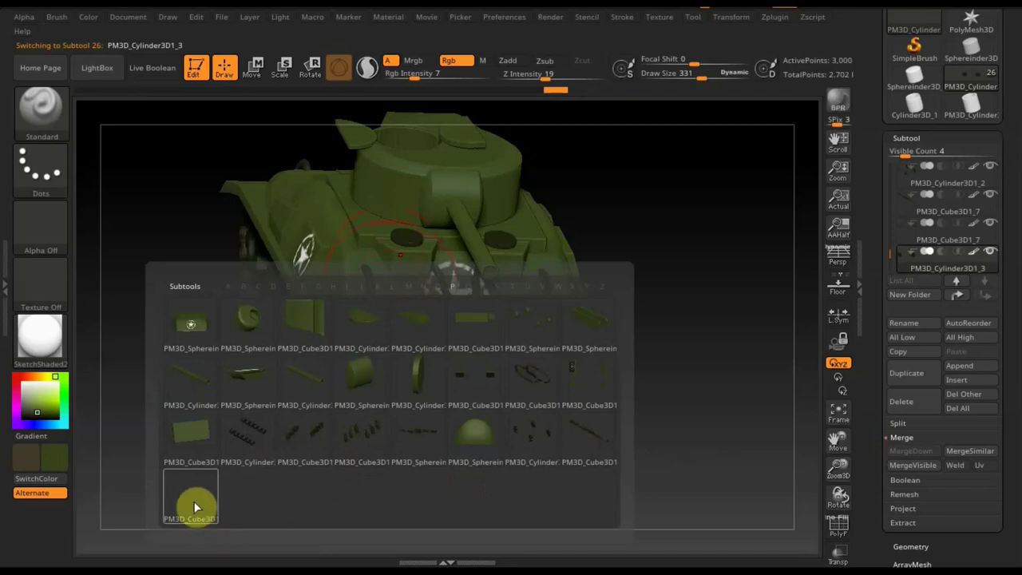
click(196, 505)
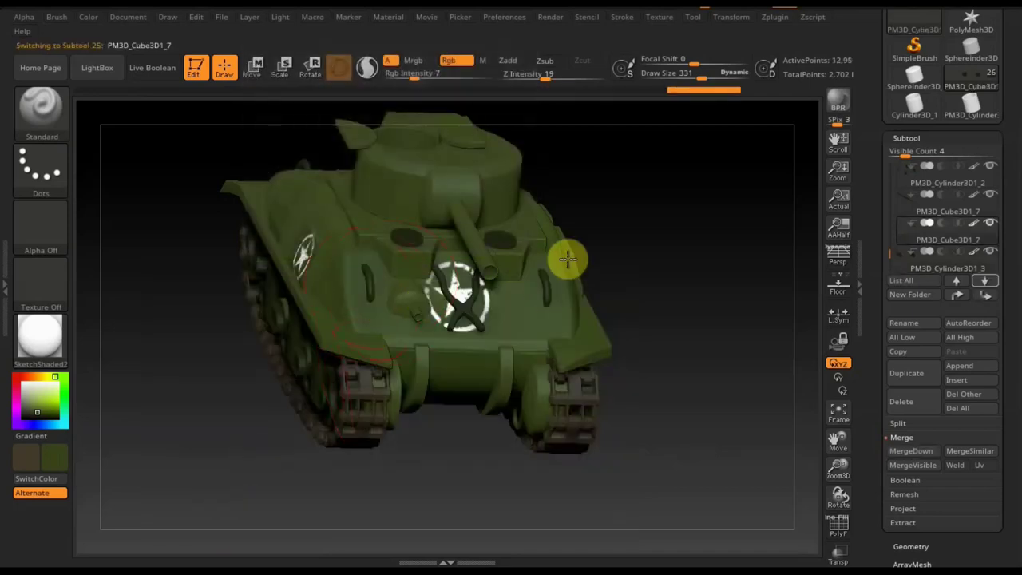
drag(312, 143, 468, 248)
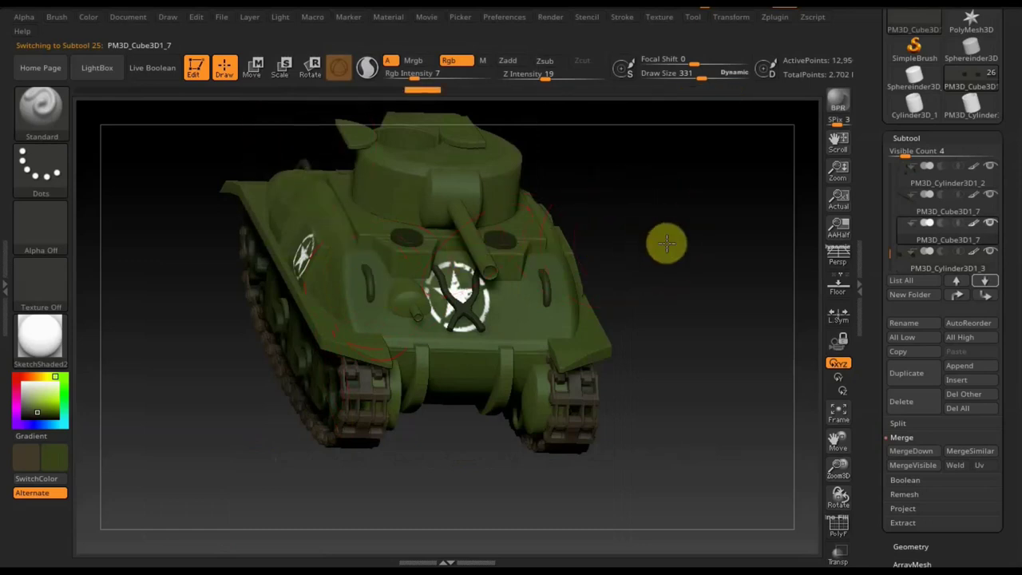
drag(674, 287, 632, 209)
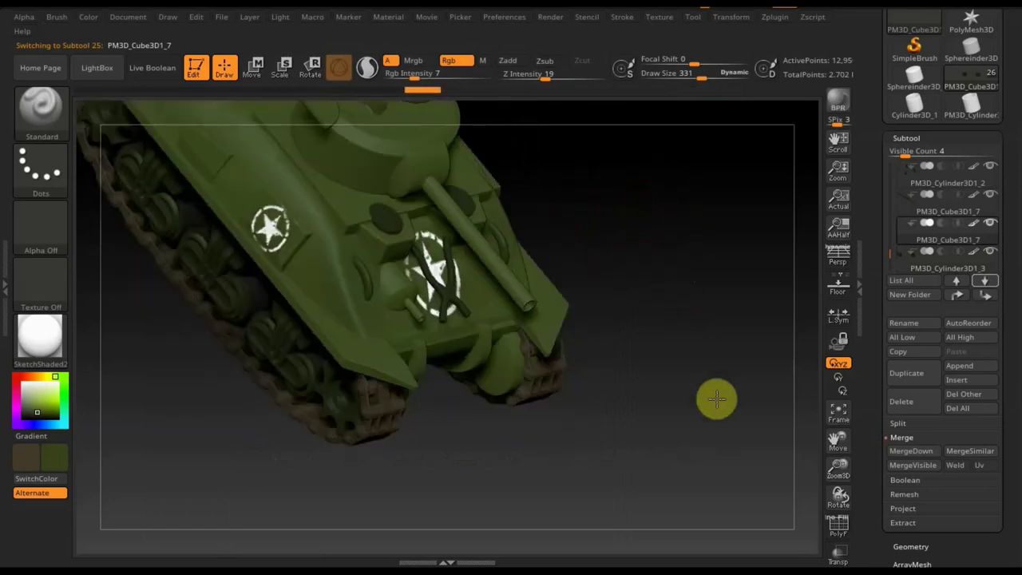
drag(721, 423, 338, 258)
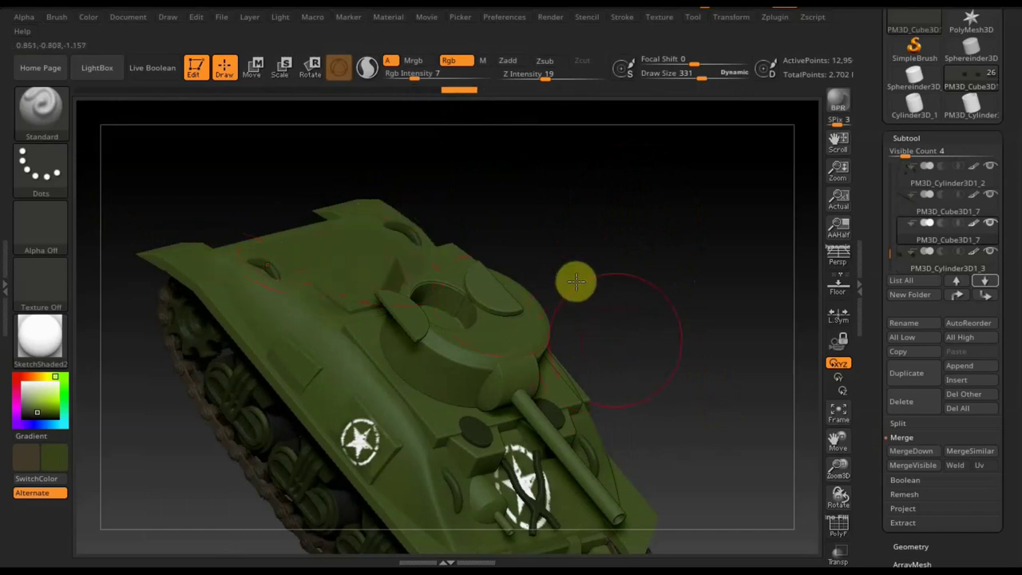
drag(573, 281, 561, 267)
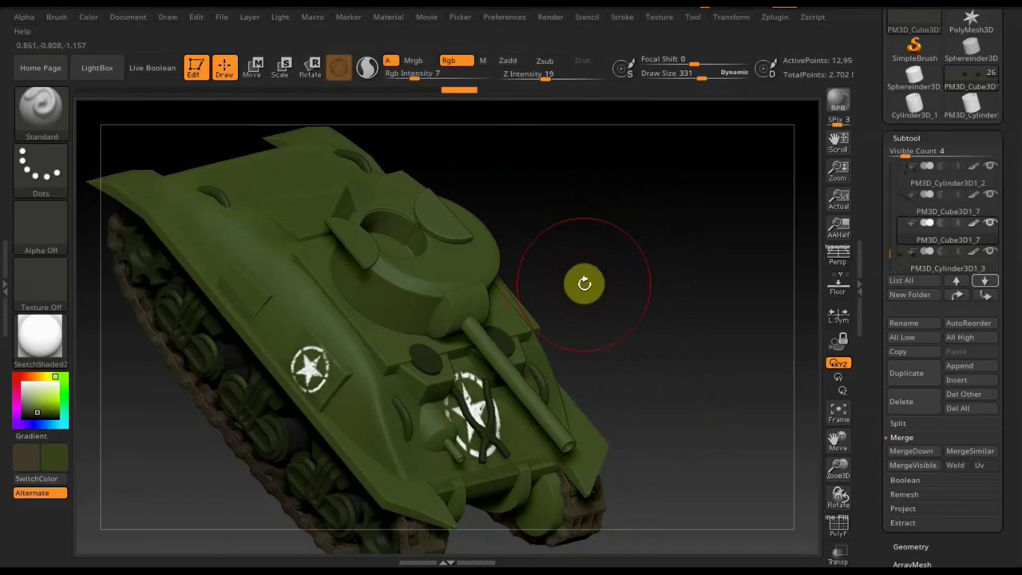
Select PM3D_Cylinder3D1, then return to PM3D_Cylinder3D1_3 as the active subtool.
key(n)
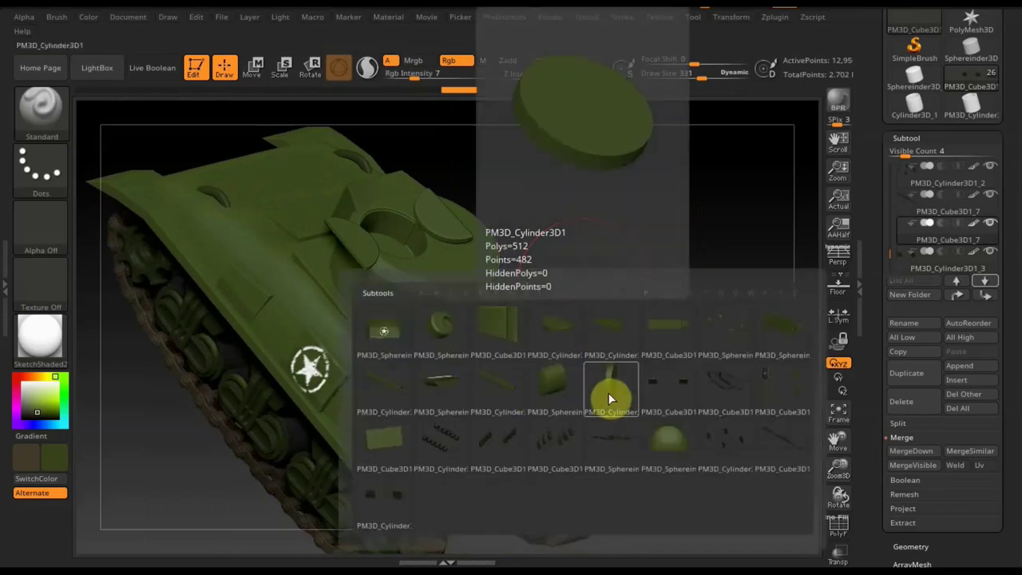
click(609, 393)
key(n)
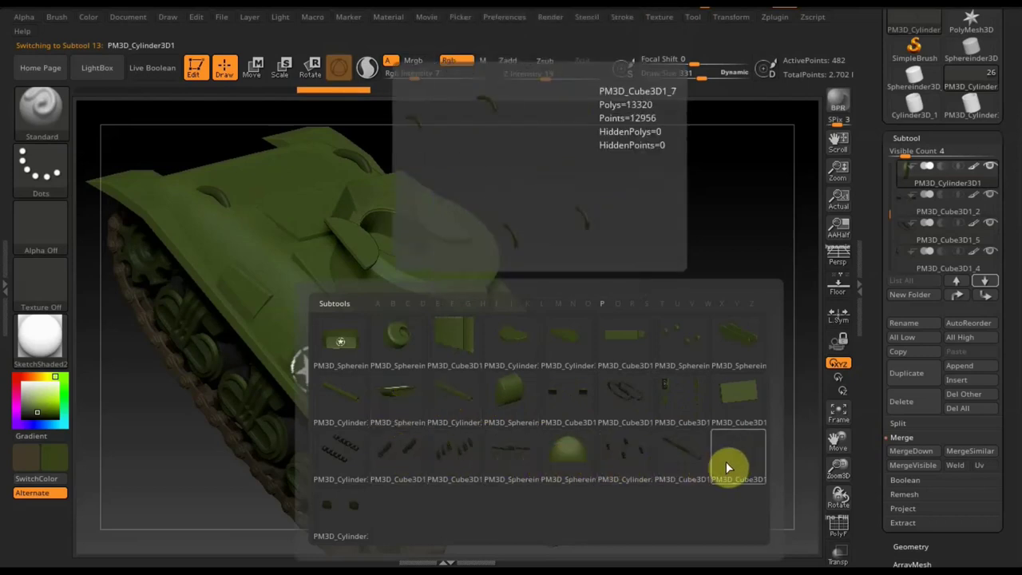
click(348, 517)
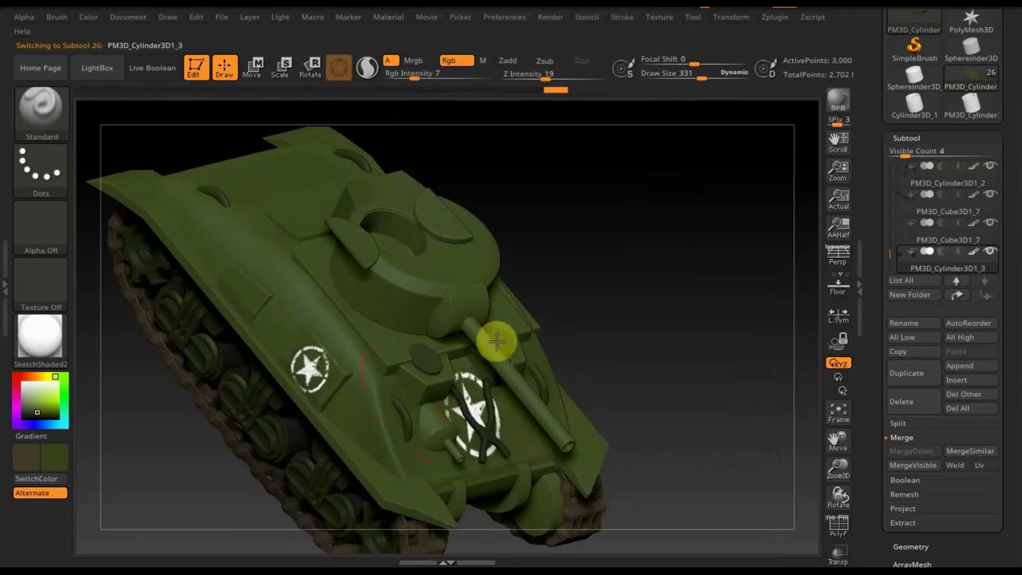
Select PM3D_Cube3D1_7 and snap the tank to a straight front view.
key(n)
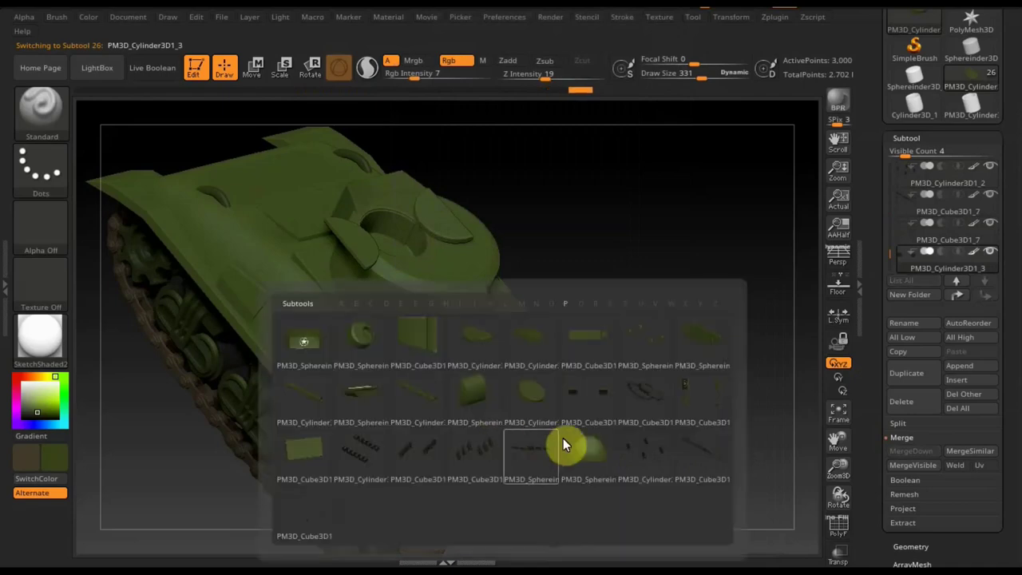
click(688, 450)
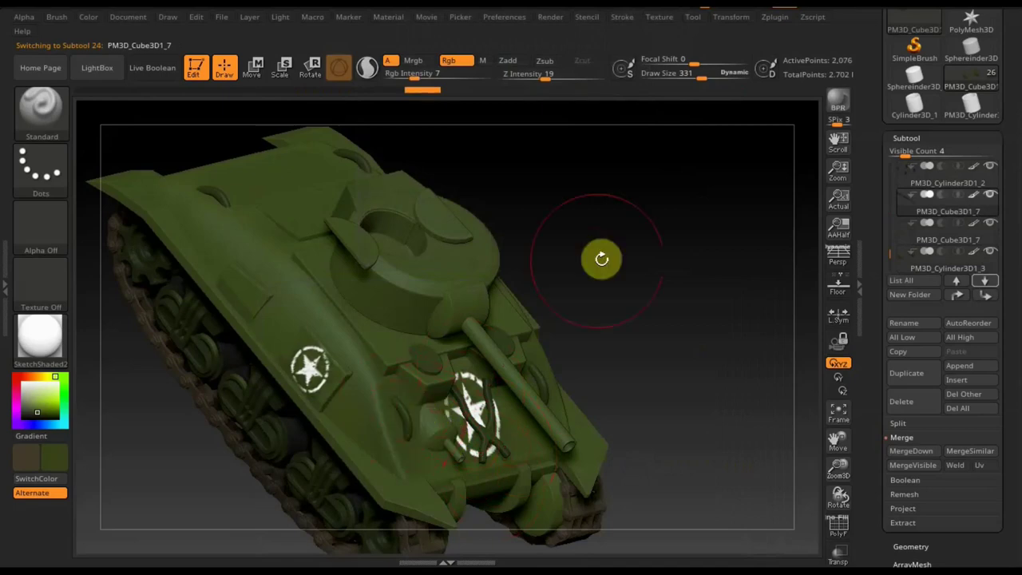
shift+drag(660, 288, 657, 231)
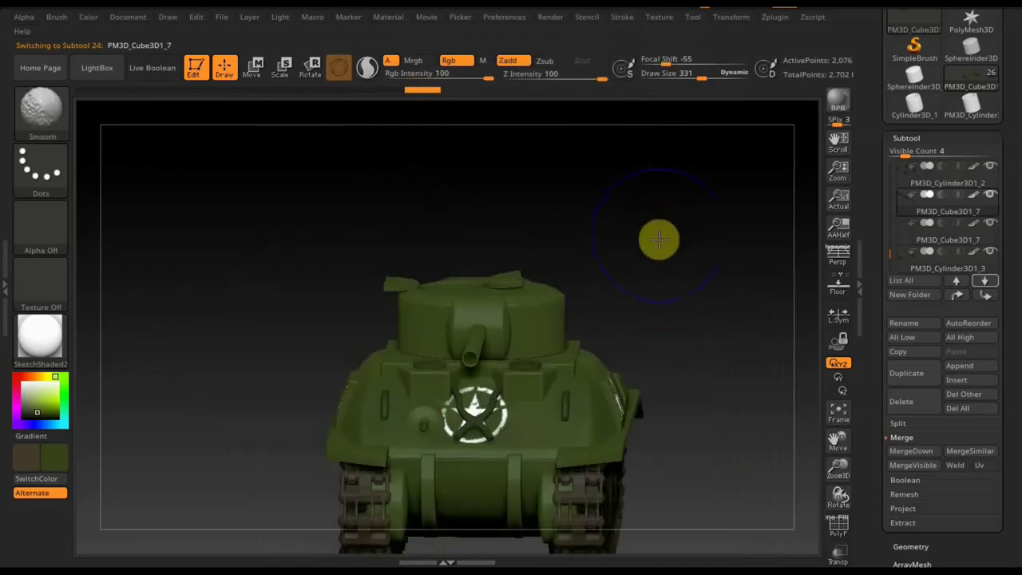
alt+drag(692, 326, 655, 206)
Turn the tank side-on and render a BPR best-preview image.
drag(668, 289, 707, 218)
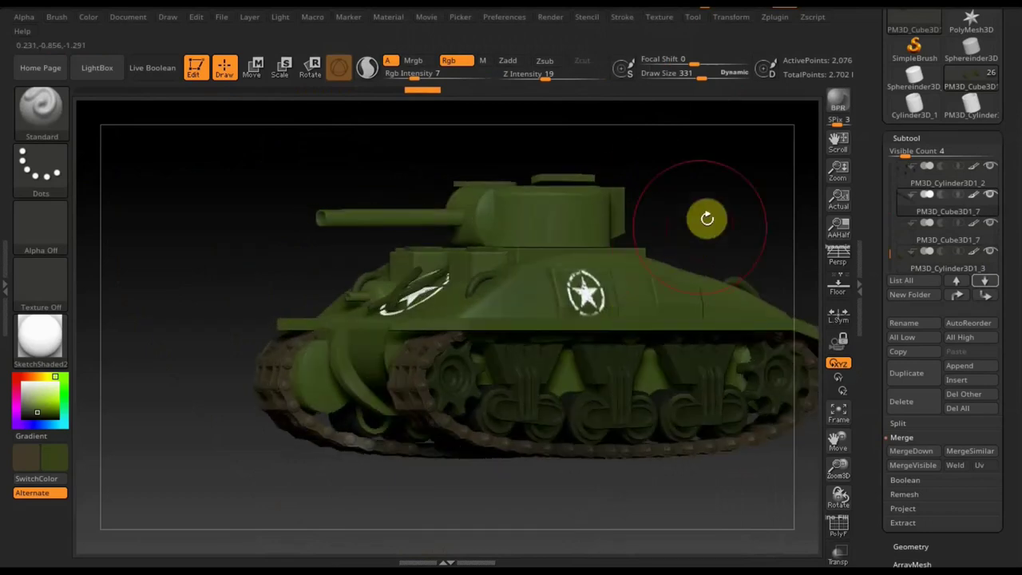
mouse_move(705, 193)
mouse_down()
mouse_move(655, 226)
mouse_move(668, 229)
mouse_up()
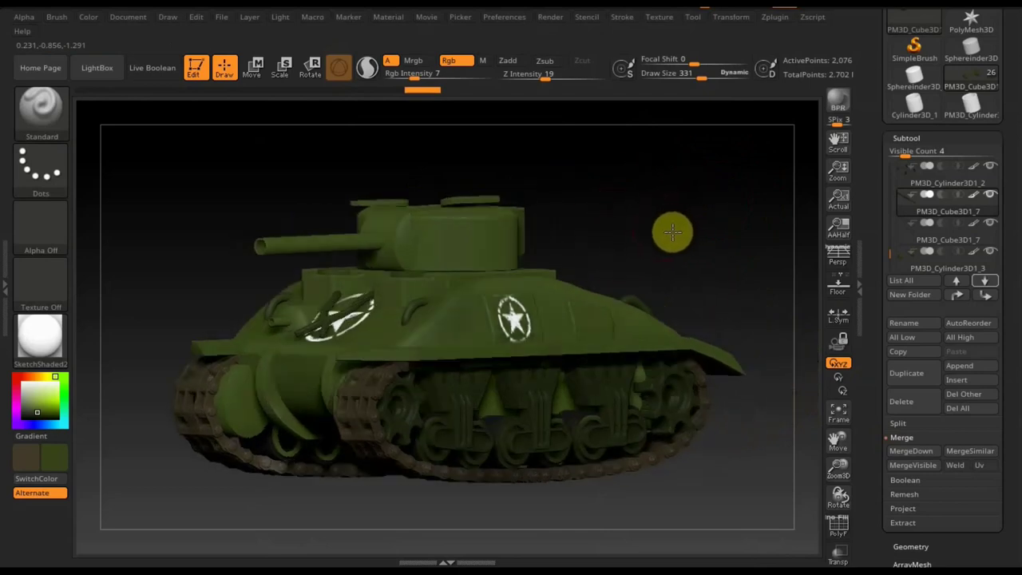
click(838, 100)
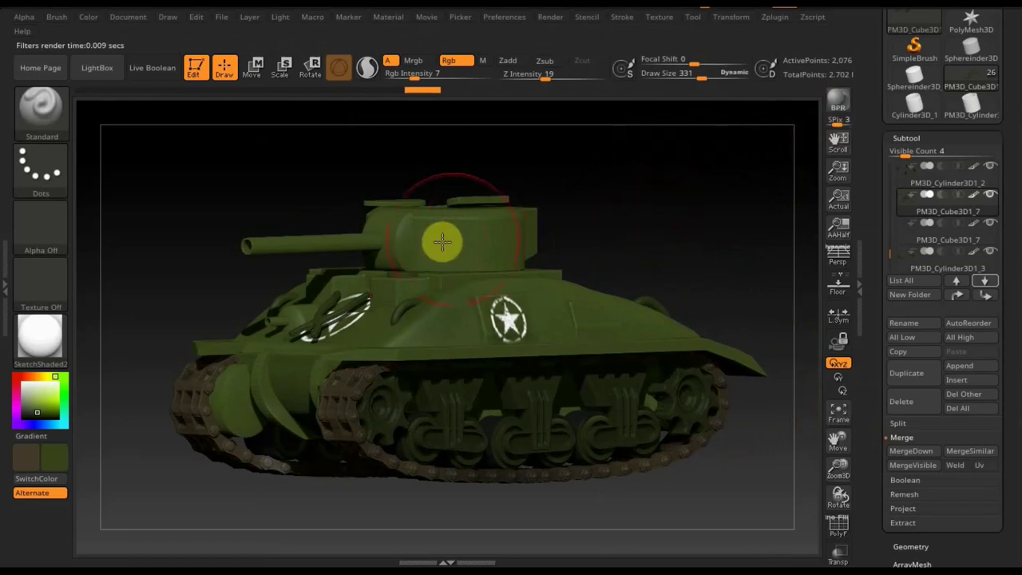
mouse_move(684, 234)
mouse_down()
mouse_move(735, 233)
mouse_move(759, 244)
mouse_move(662, 340)
mouse_move(680, 304)
mouse_move(726, 255)
mouse_move(716, 237)
mouse_move(695, 267)
mouse_move(696, 242)
mouse_move(673, 261)
mouse_up()
Try several materials on the tank: brown matcap, Skin06, Green Metallic, Gray, and pearl cavity.
click(45, 345)
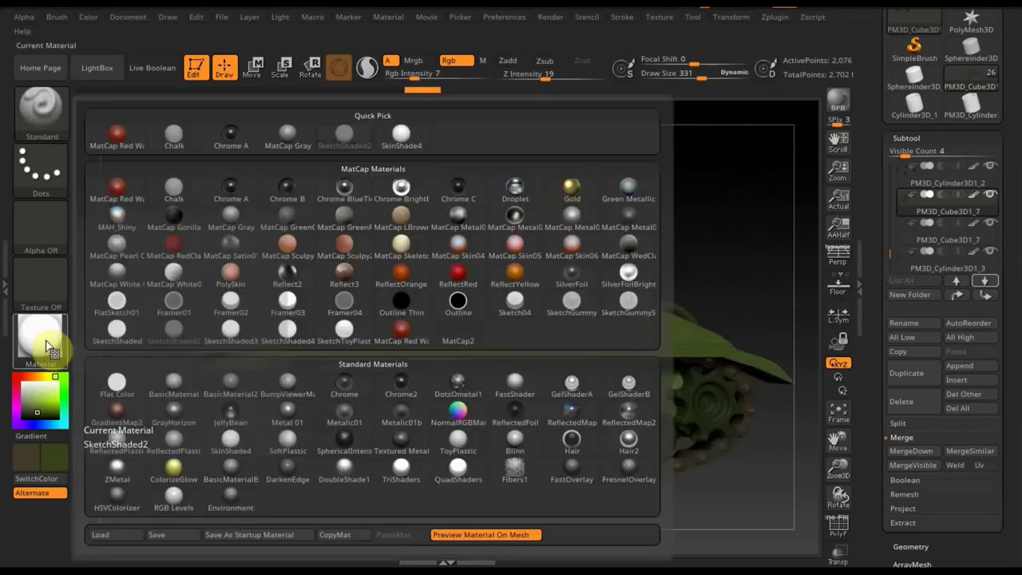
click(405, 222)
drag(650, 200, 283, 290)
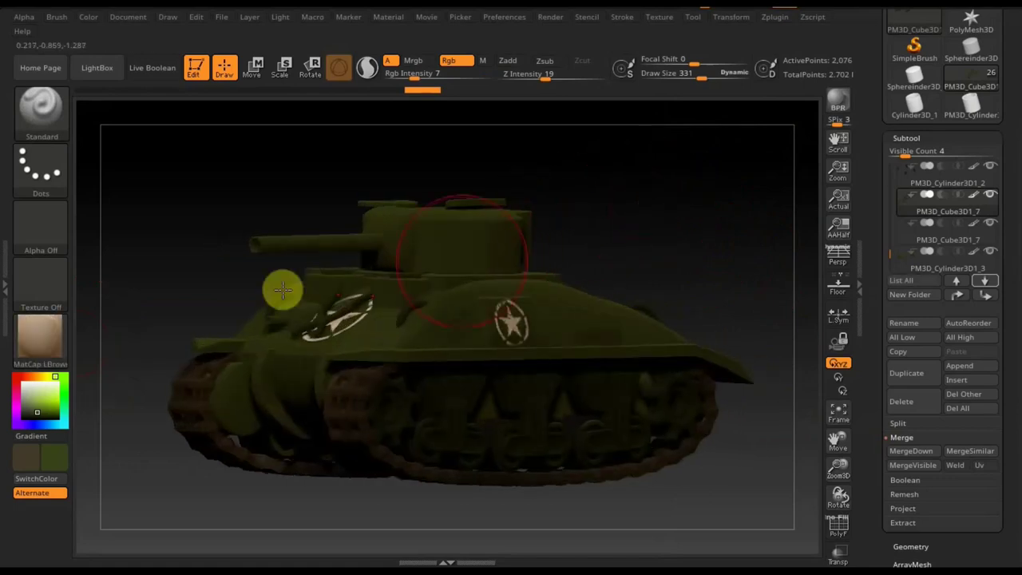
click(40, 337)
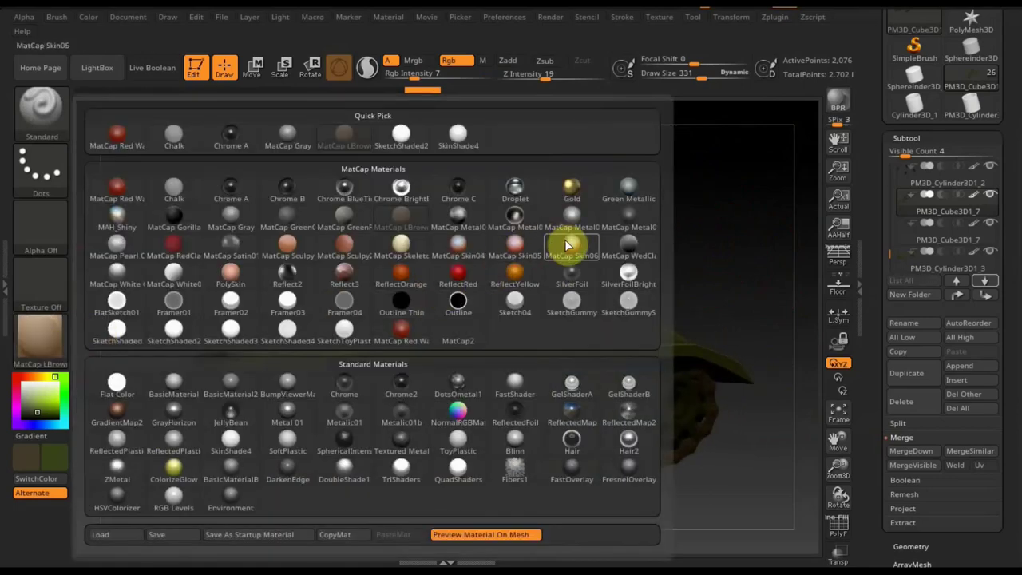
click(566, 245)
click(29, 356)
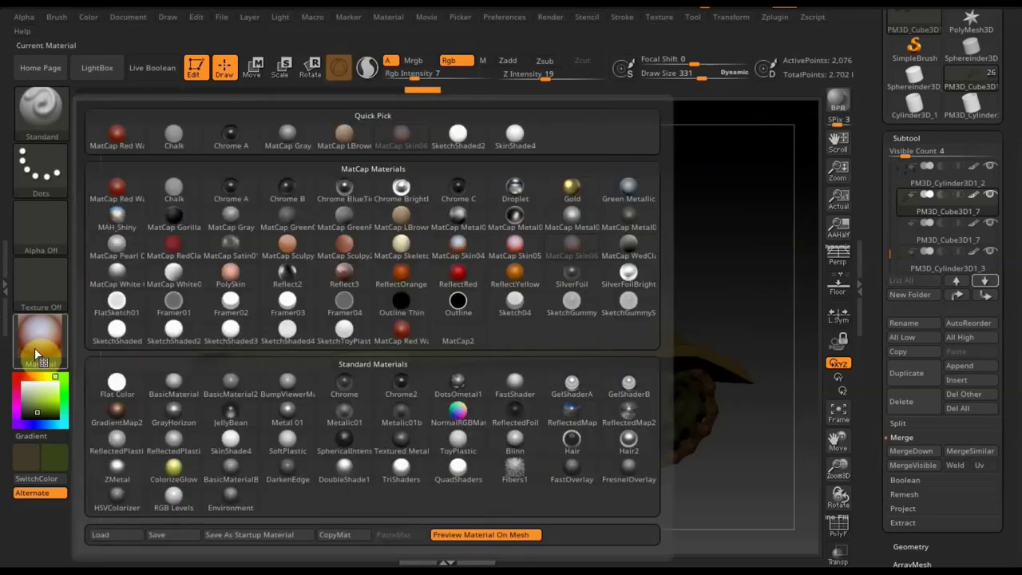
click(616, 194)
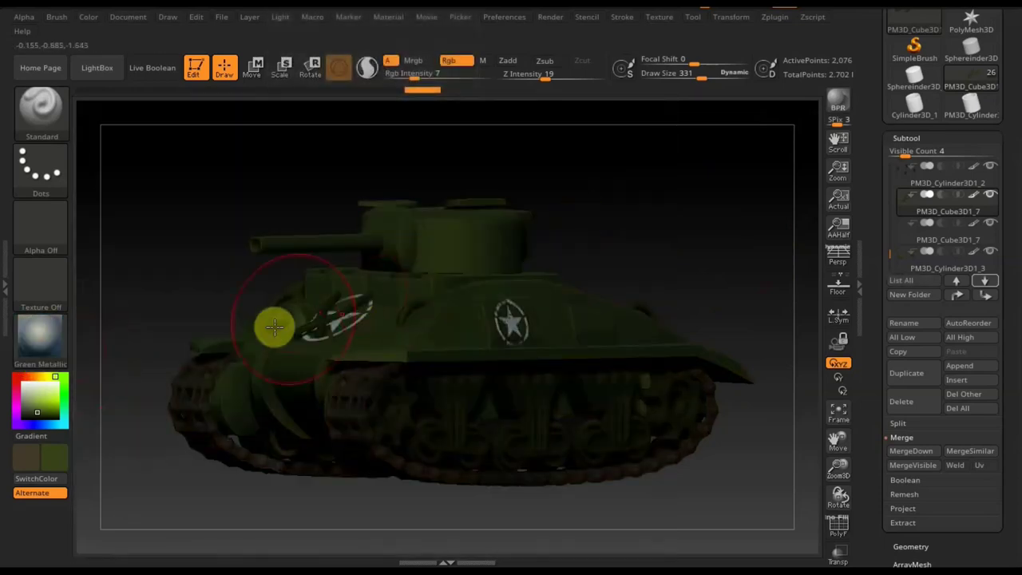
click(62, 355)
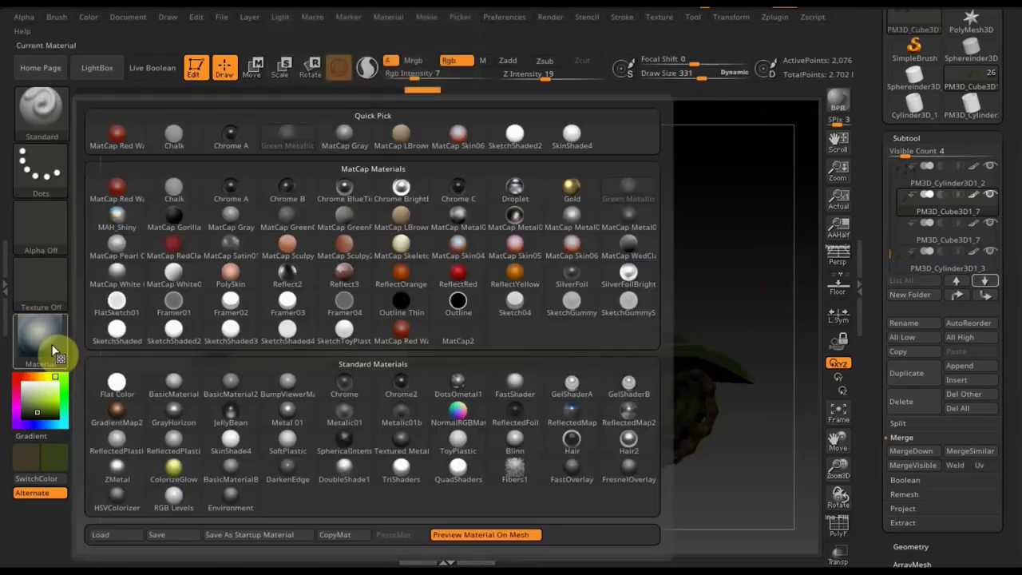
click(236, 227)
click(53, 342)
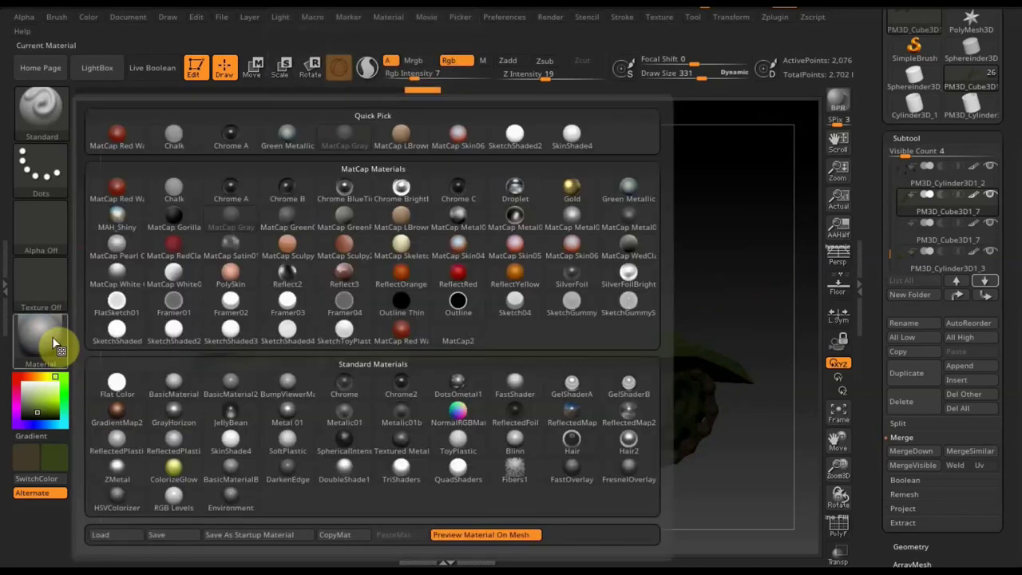
click(122, 255)
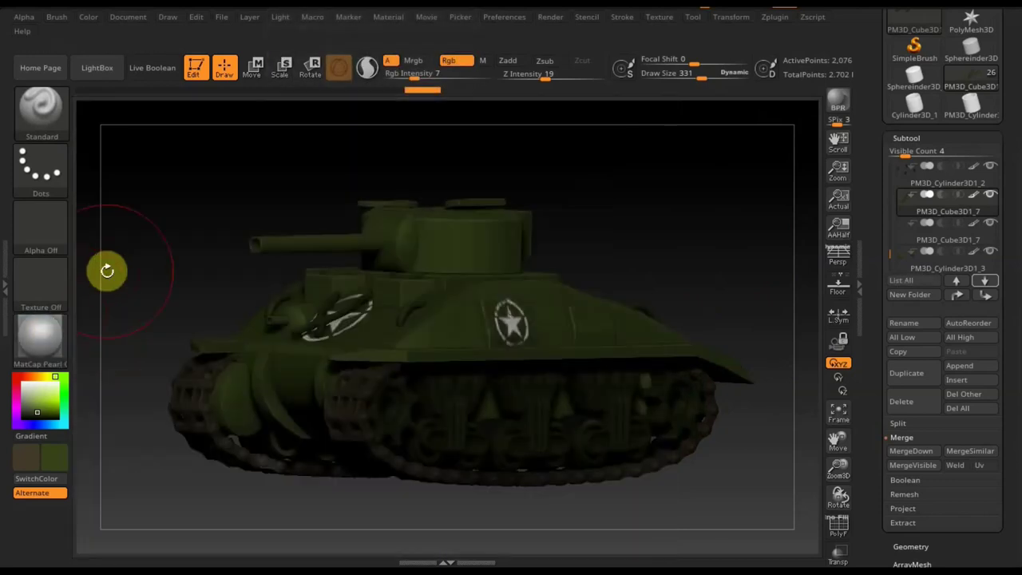
Apply Sketch04 and snap the tank to a flat side view with Shift.
click(48, 322)
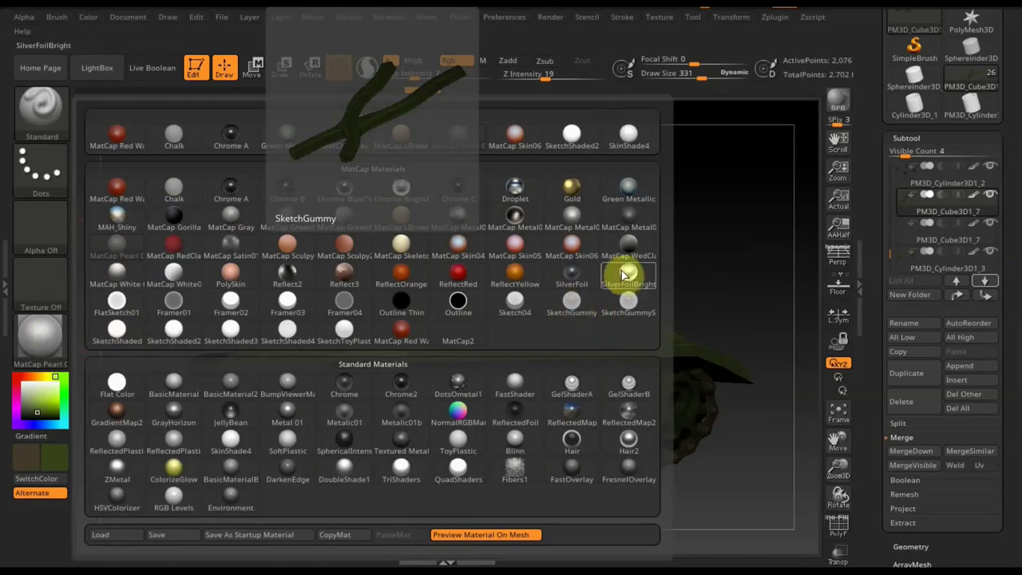
click(513, 298)
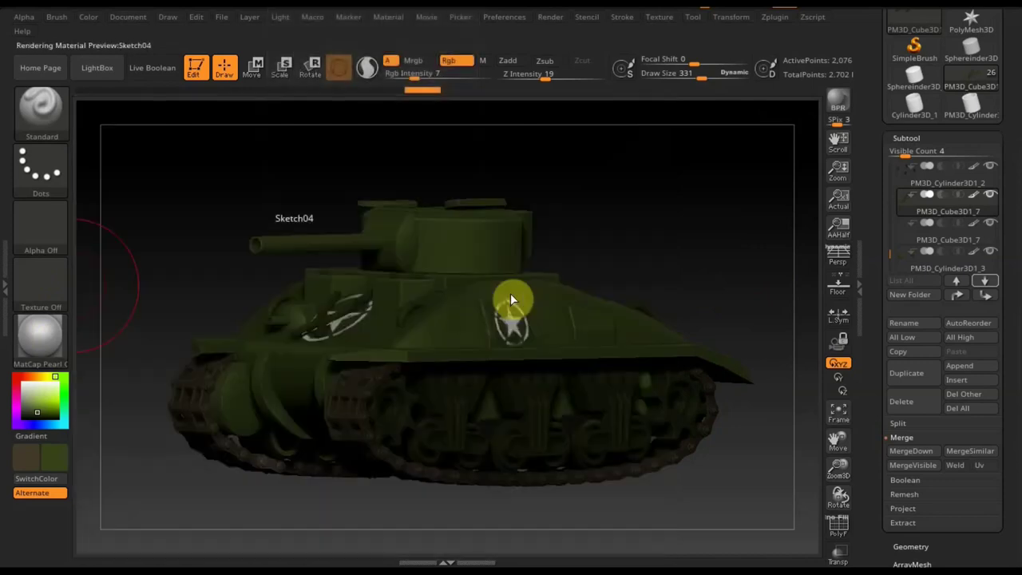
key(shift)
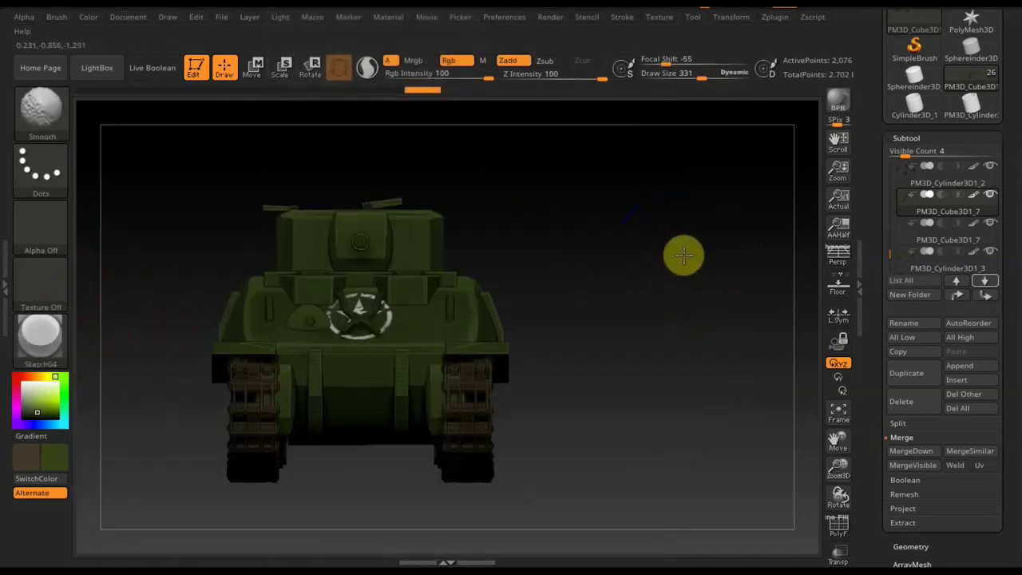
drag(644, 267, 668, 258)
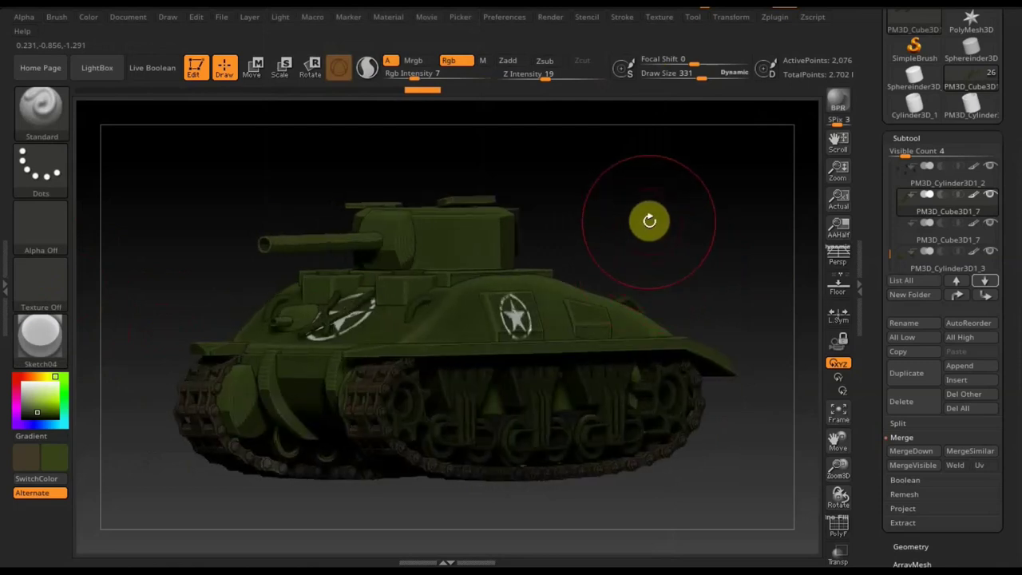
drag(666, 218, 667, 218)
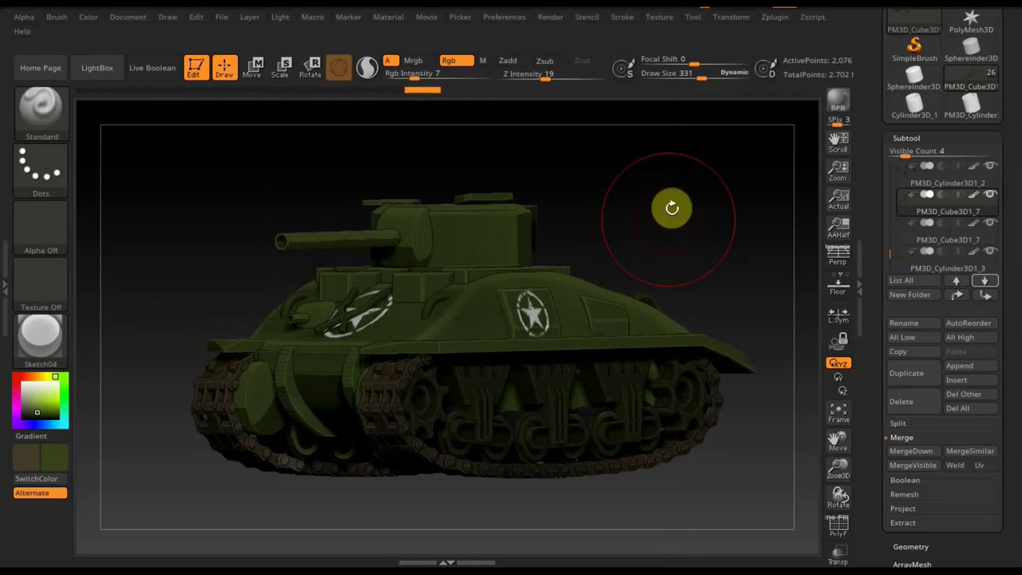
shift+drag(692, 216, 689, 220)
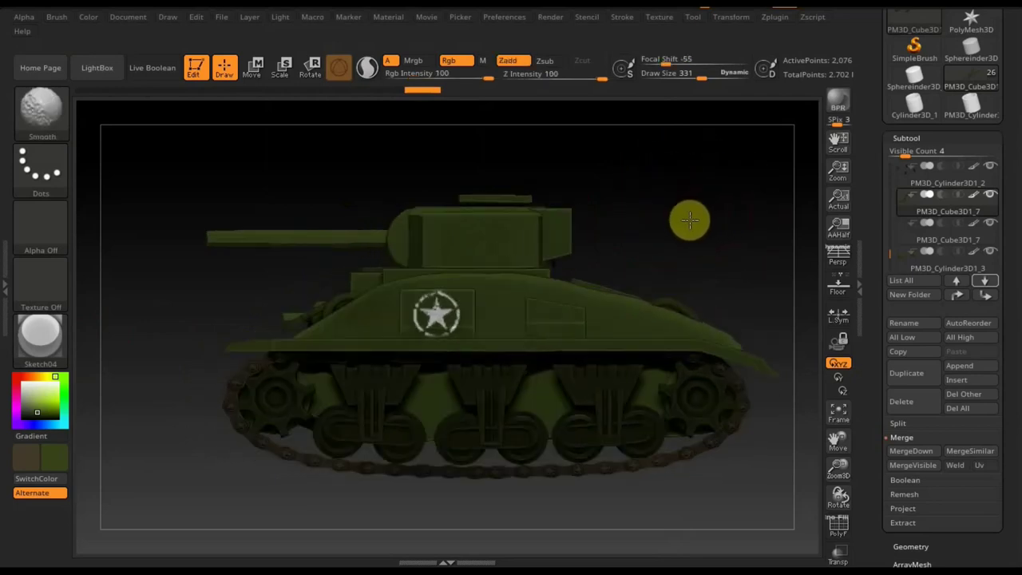
Save the project with File > Save As as шерман2.ZPR inside армимен новый развертки.
click(220, 17)
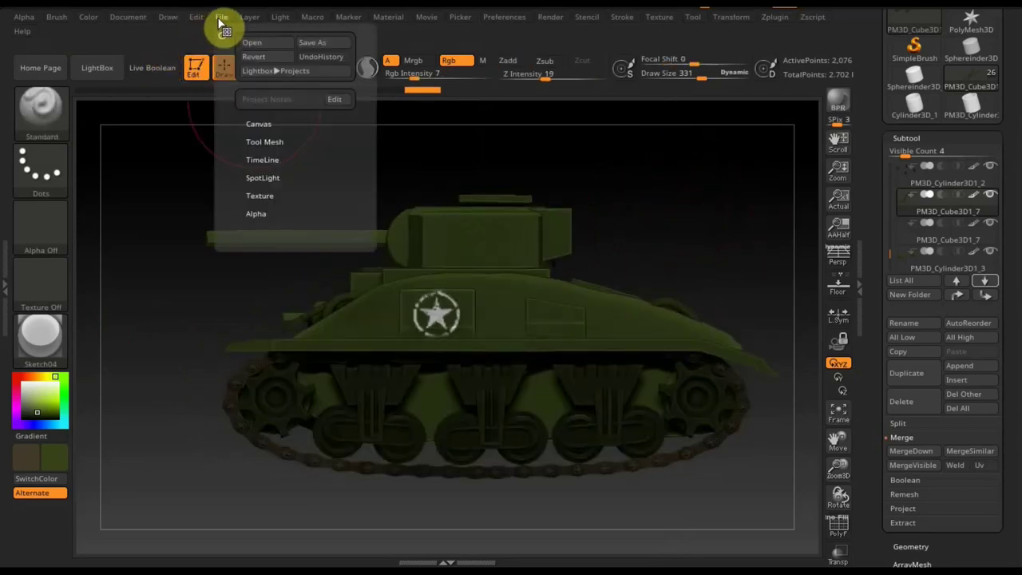
click(312, 42)
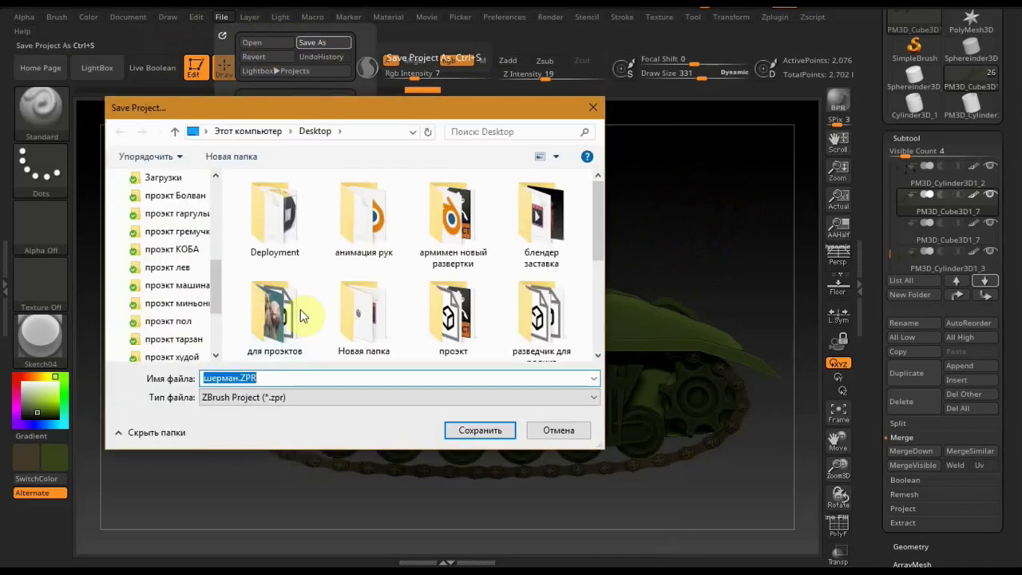
click(238, 378)
text(2)
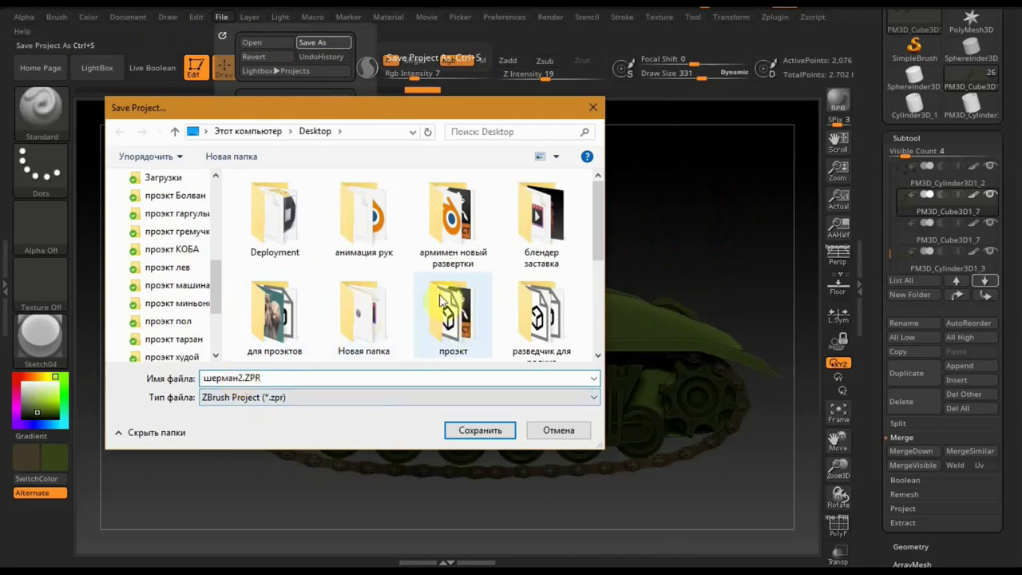
scroll(215, 275, up, 1)
scroll(214, 255, up, 1)
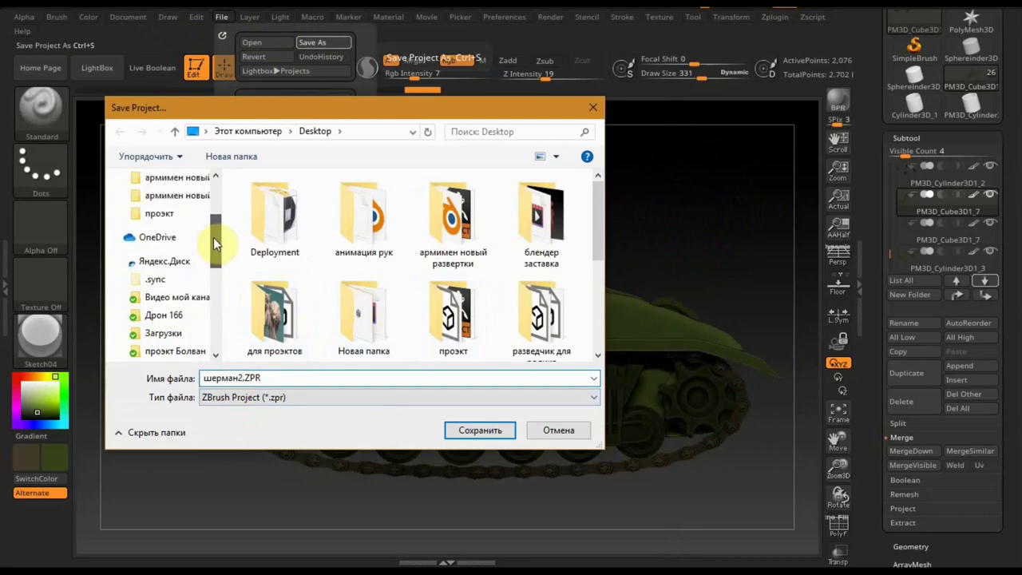
scroll(213, 236, up, 1)
click(191, 222)
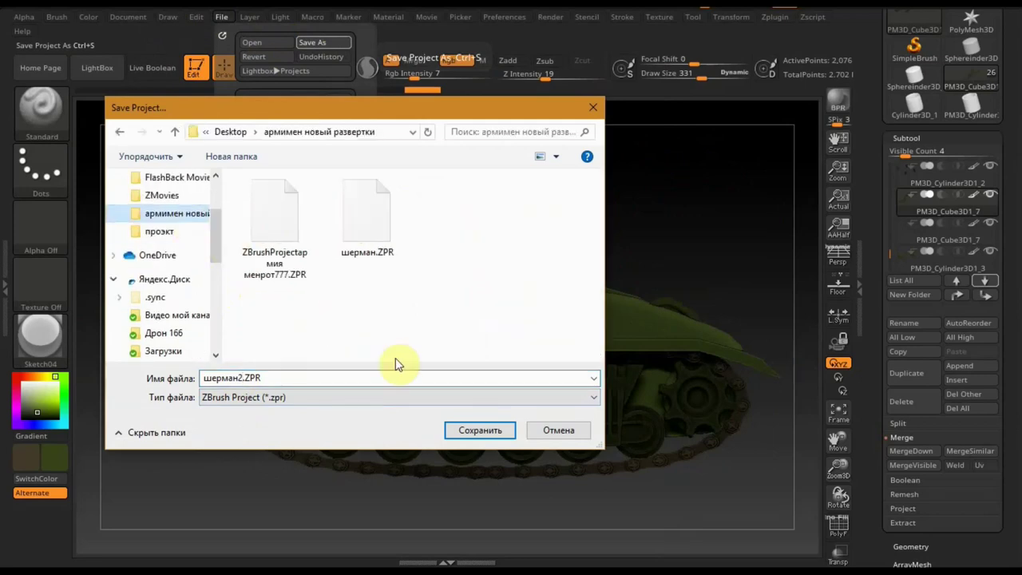
click(482, 432)
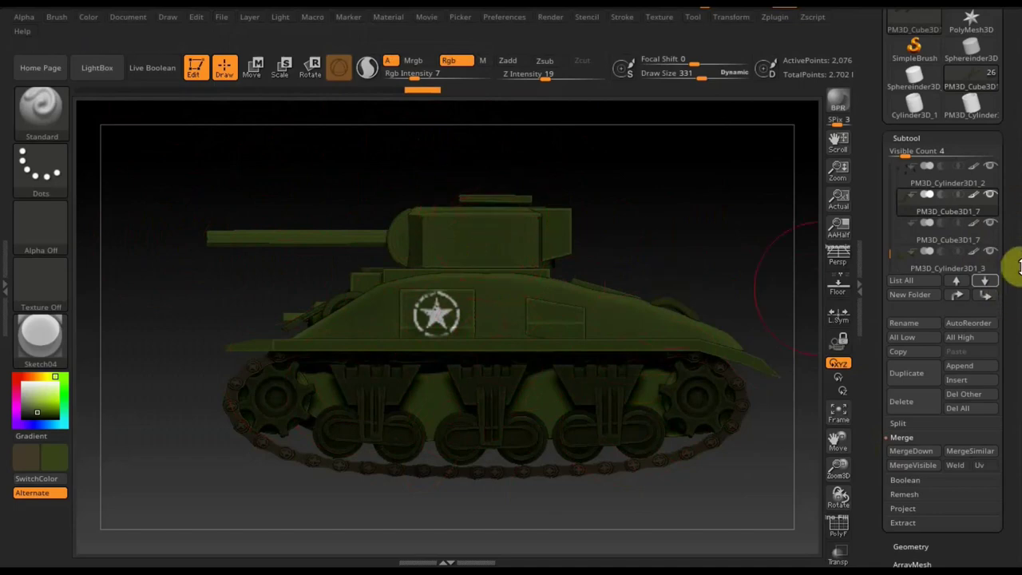
drag(1020, 267, 1015, 296)
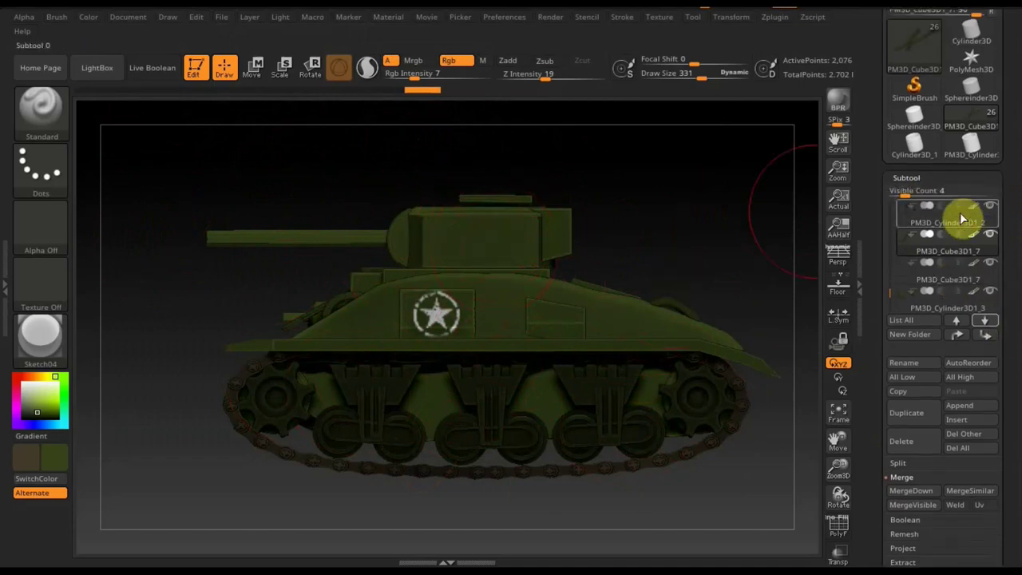
Minimize and restore ZBrush, then drag Draw Size from 331 down to 42.
click(967, 8)
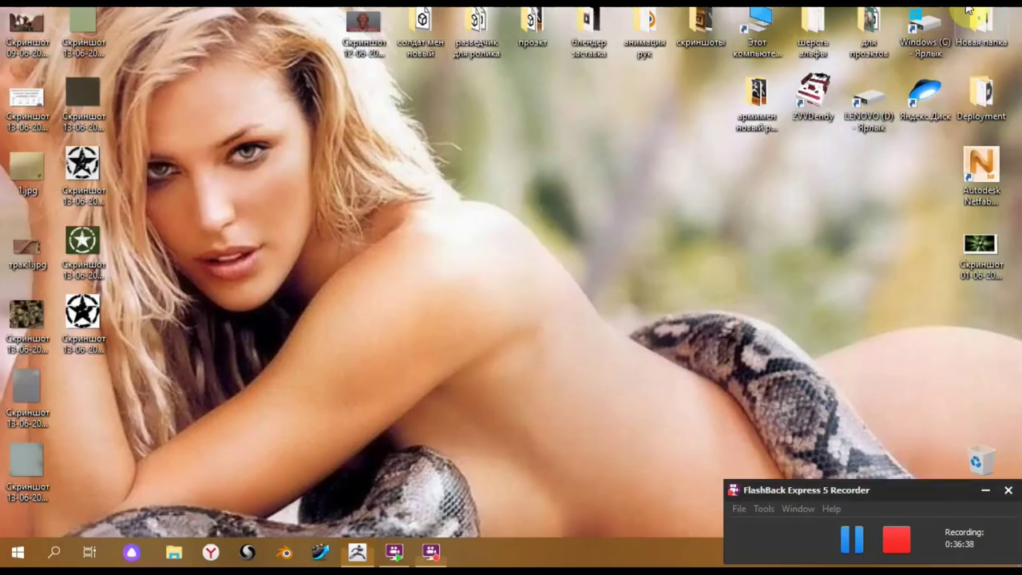
click(357, 553)
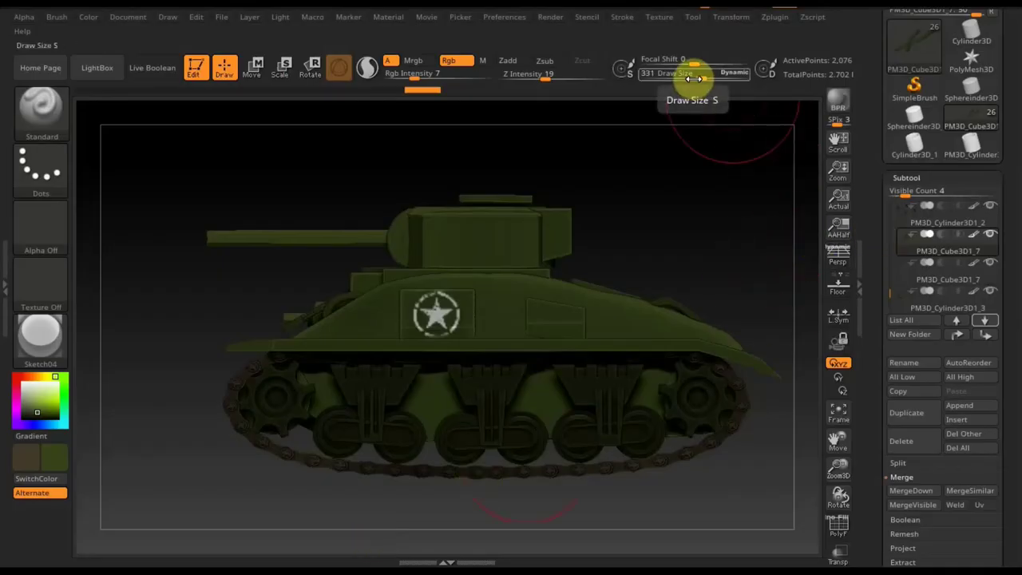
drag(693, 78, 662, 77)
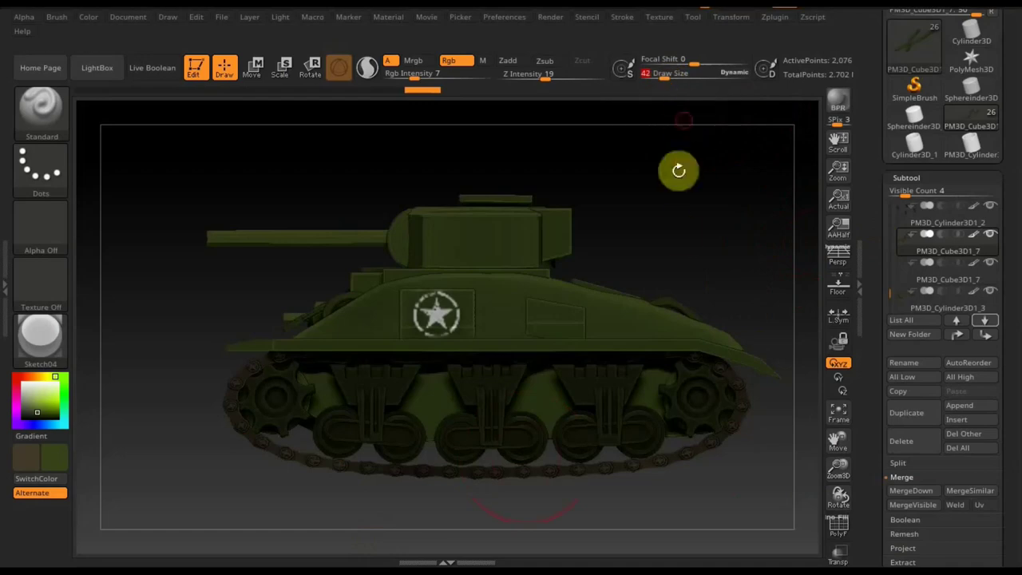
key(n)
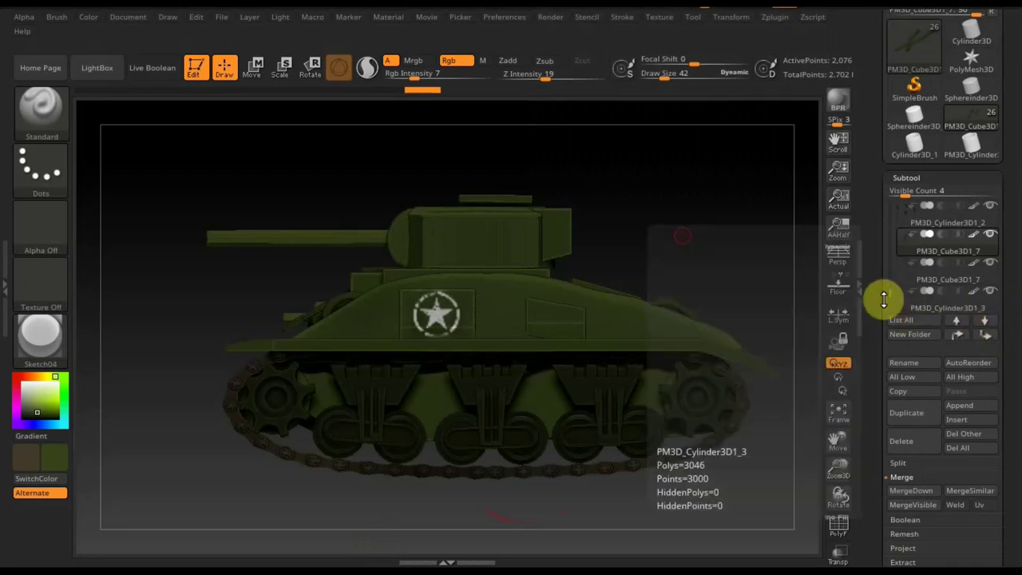
Step up through the subtools past PM3D_Cube3D1_2 and PM3D_Cylinder3D1 to PM3D_Cylinder3D_2.
click(958, 320)
click(958, 320)
click(958, 321)
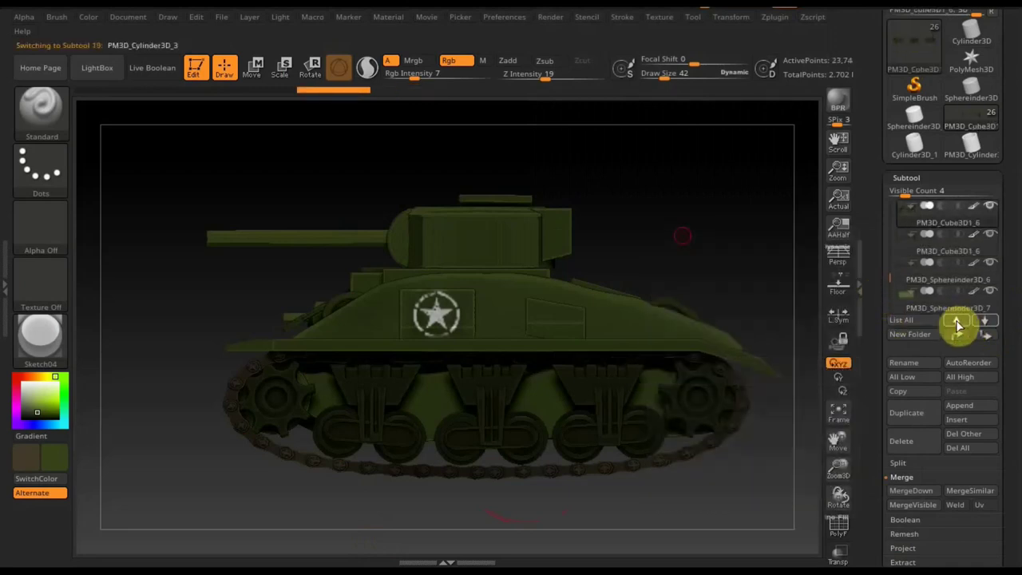
click(958, 322)
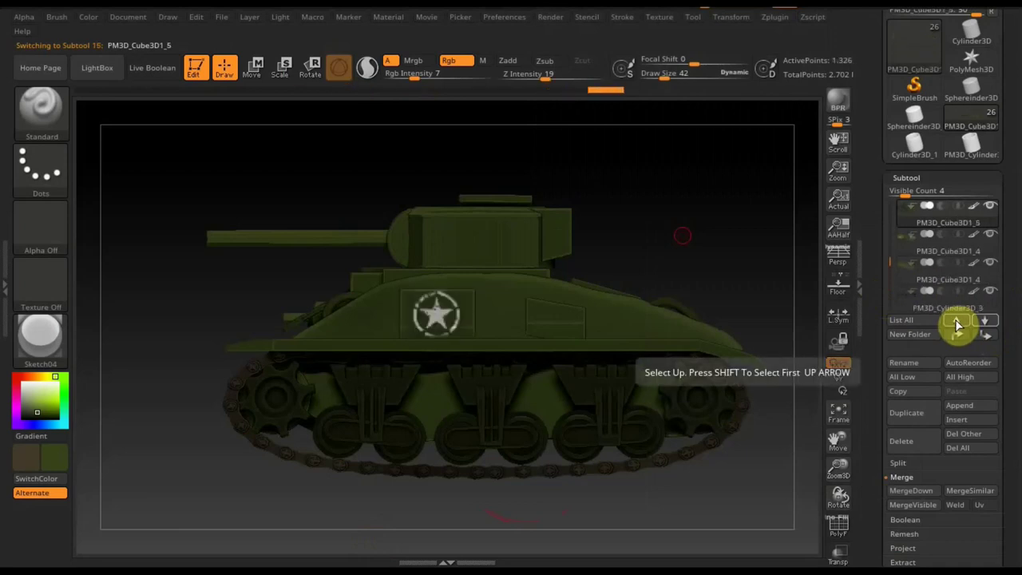
click(958, 321)
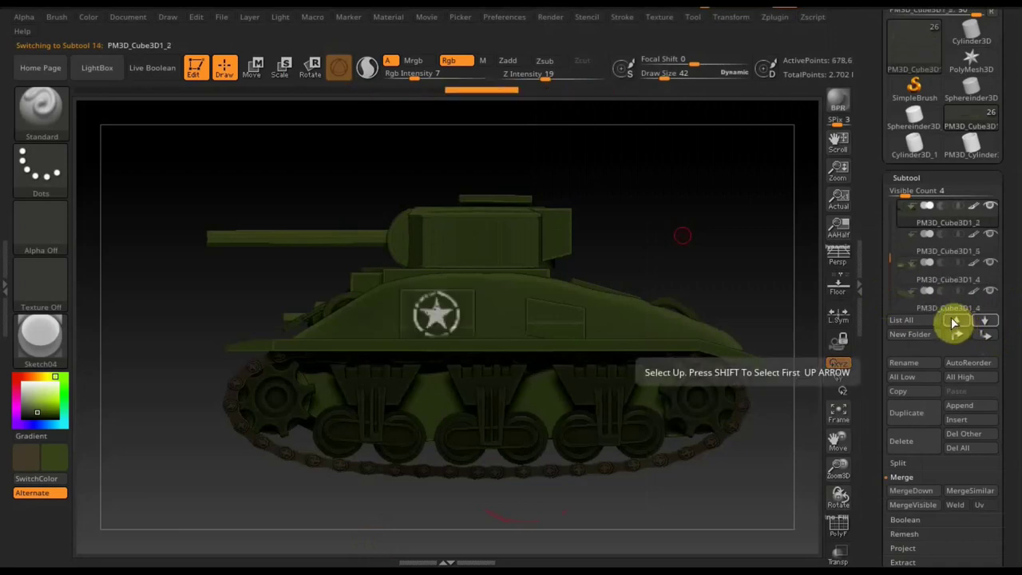
mouse_move(946, 291)
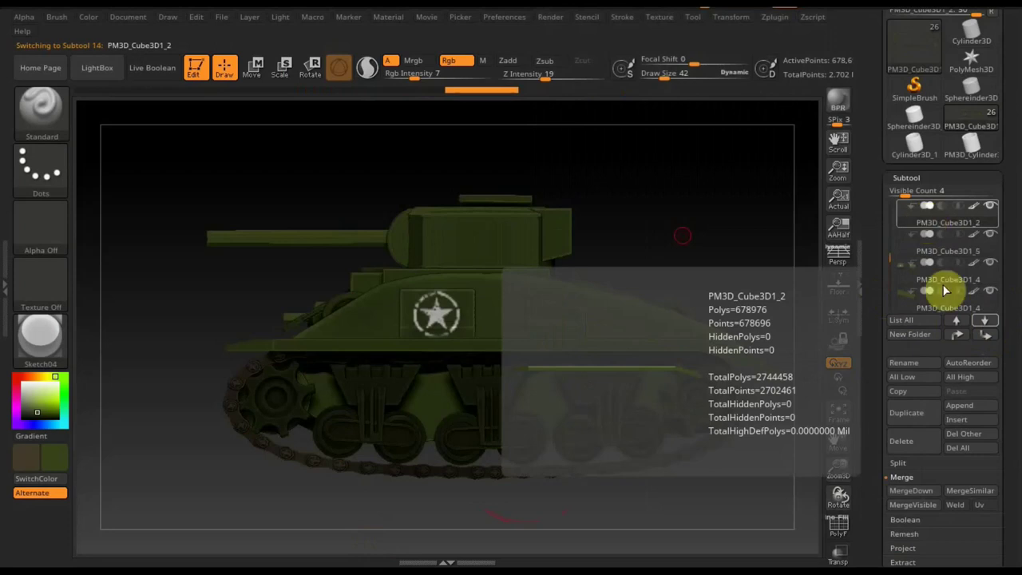
click(958, 322)
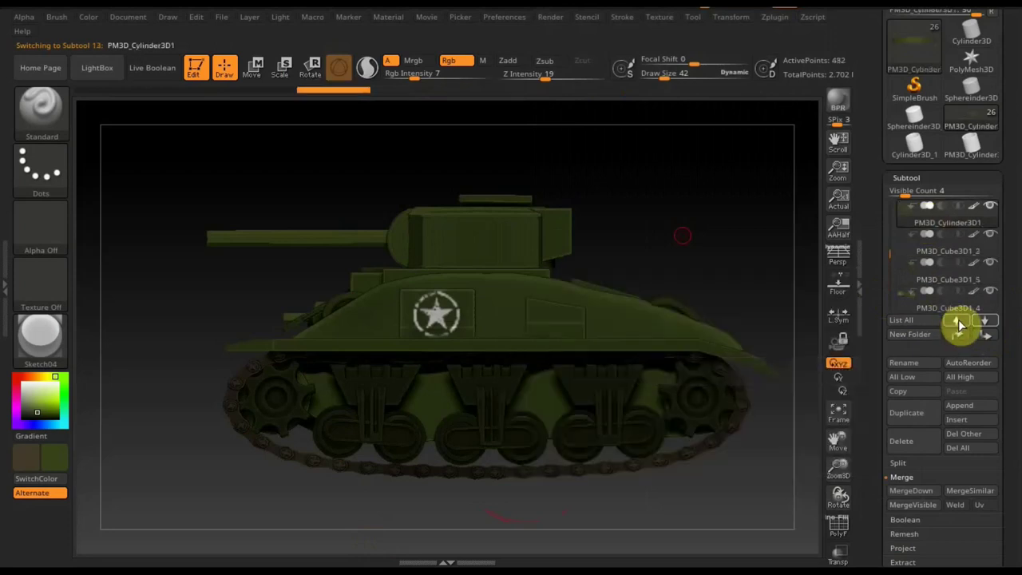
click(958, 322)
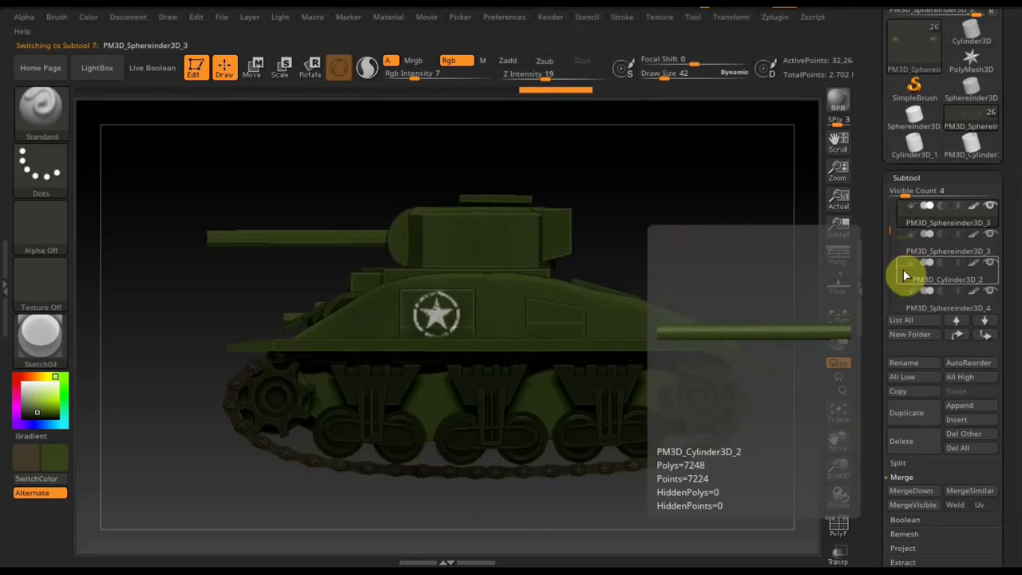
click(903, 269)
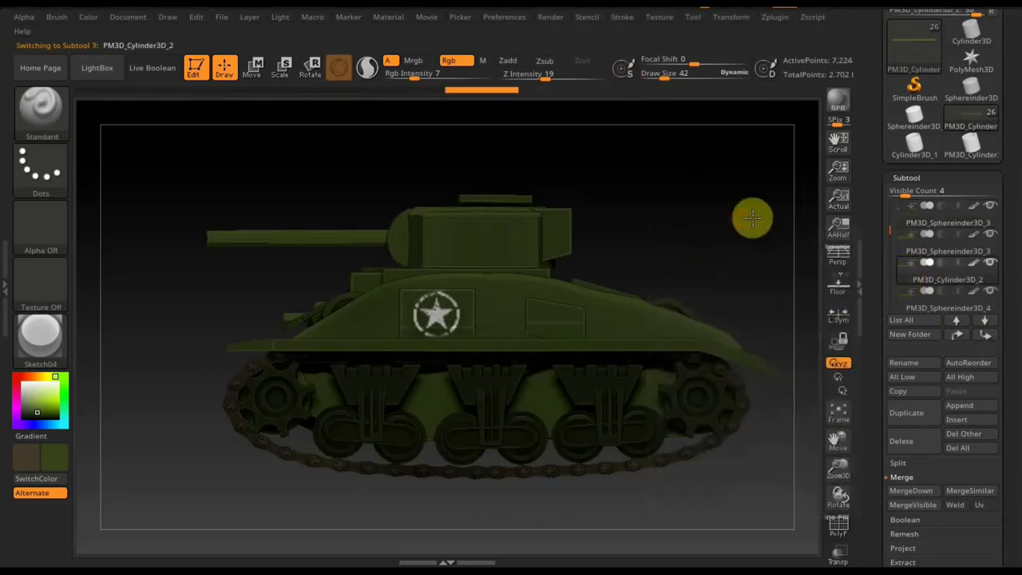
Orbit to a three-quarter front view and apply the SketchShaded2 material.
drag(764, 215, 4, 268)
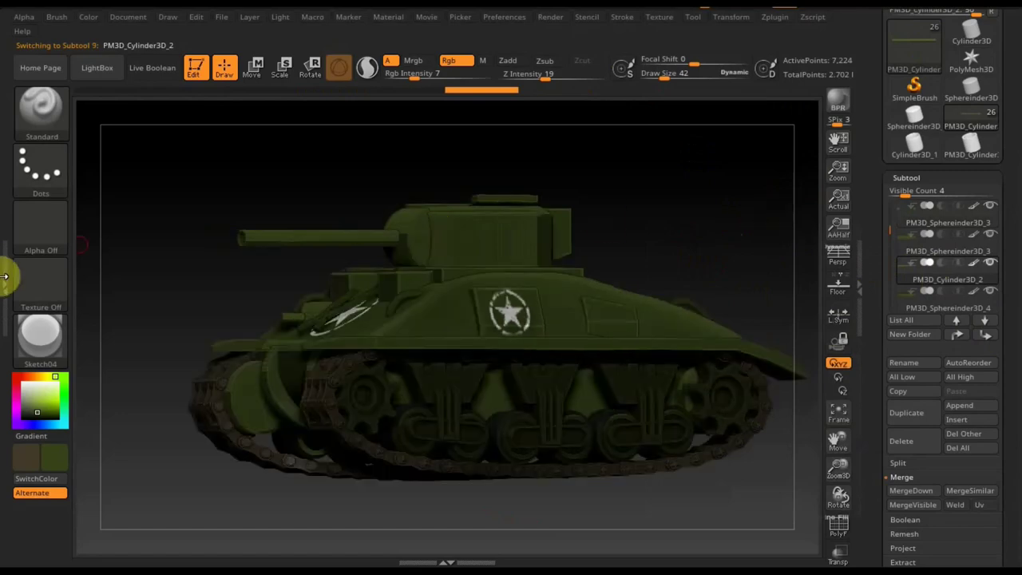
click(40, 340)
click(183, 338)
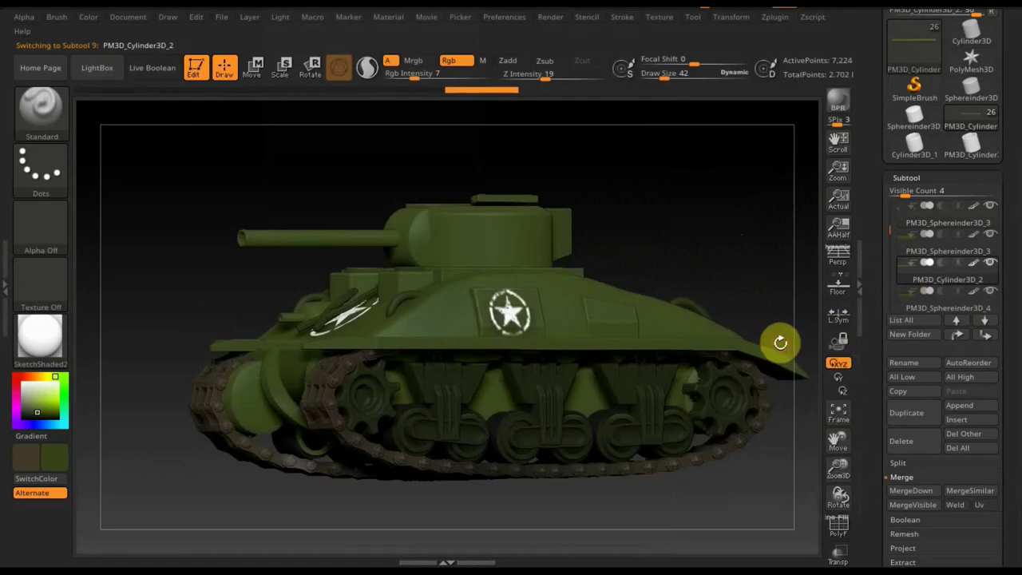
Step from PM3D_Sphereinder3D_3 up to PM3D_Cube3D1_3 and enable PolyF.
click(907, 250)
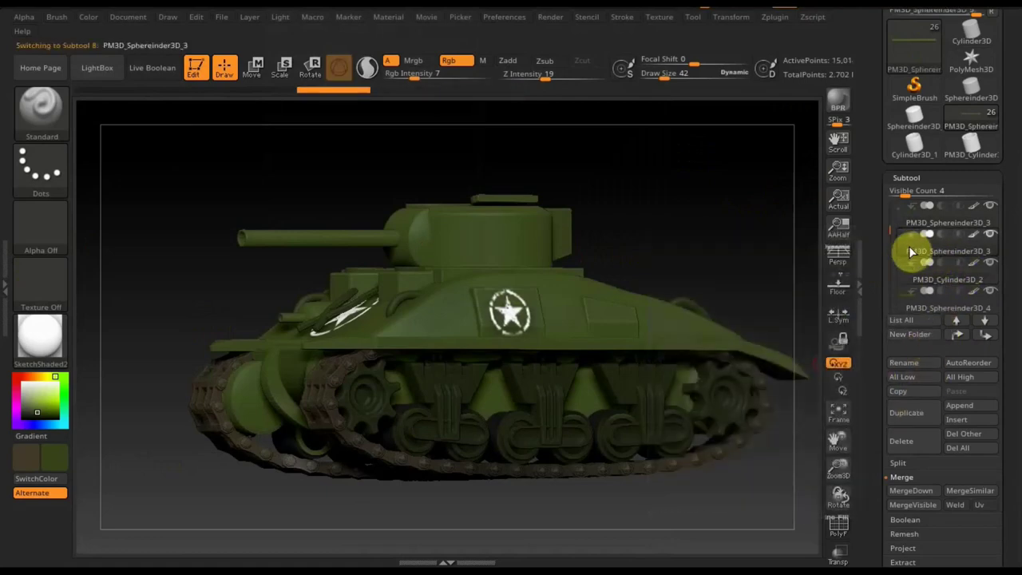
click(958, 320)
click(959, 320)
click(959, 321)
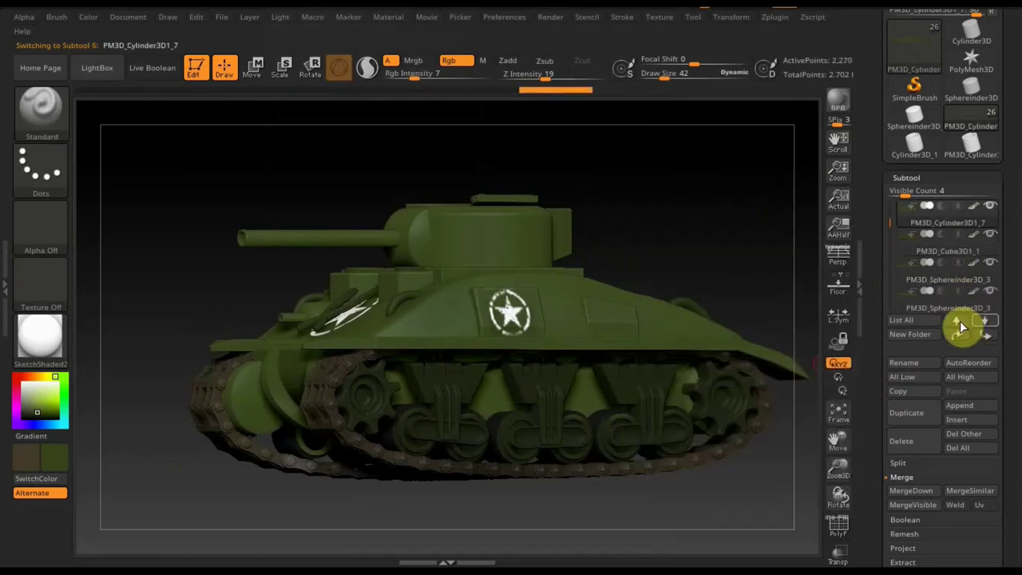
click(960, 321)
click(958, 320)
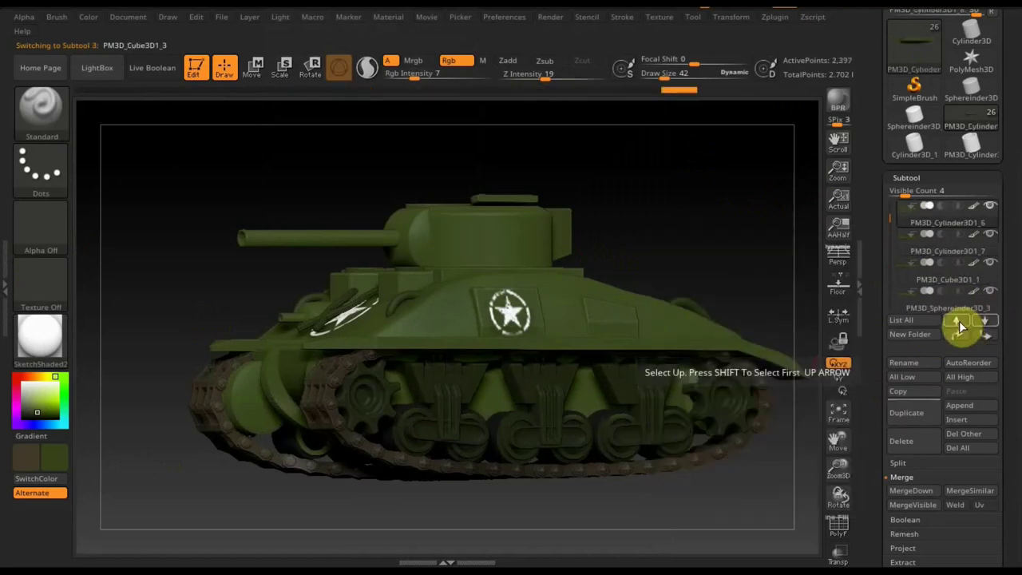
click(838, 527)
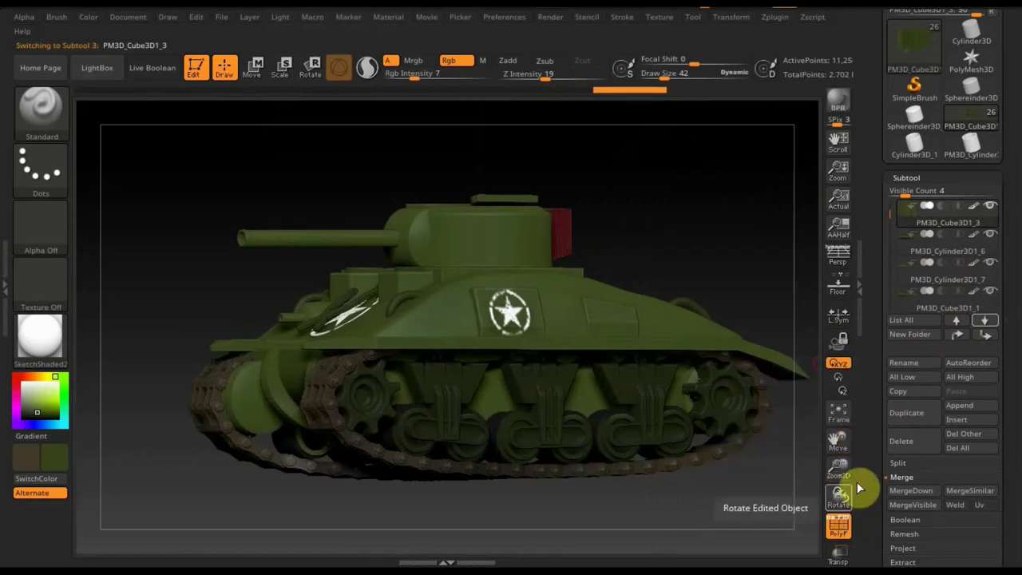
Select PM3D_Sphereinder3D_2, the turret, and move it down one place.
click(958, 322)
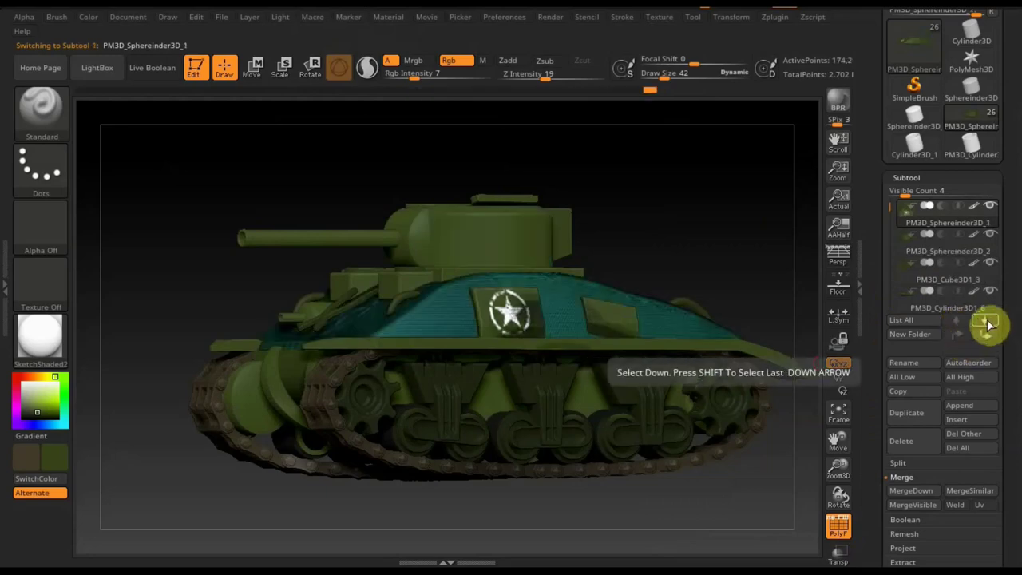
click(986, 322)
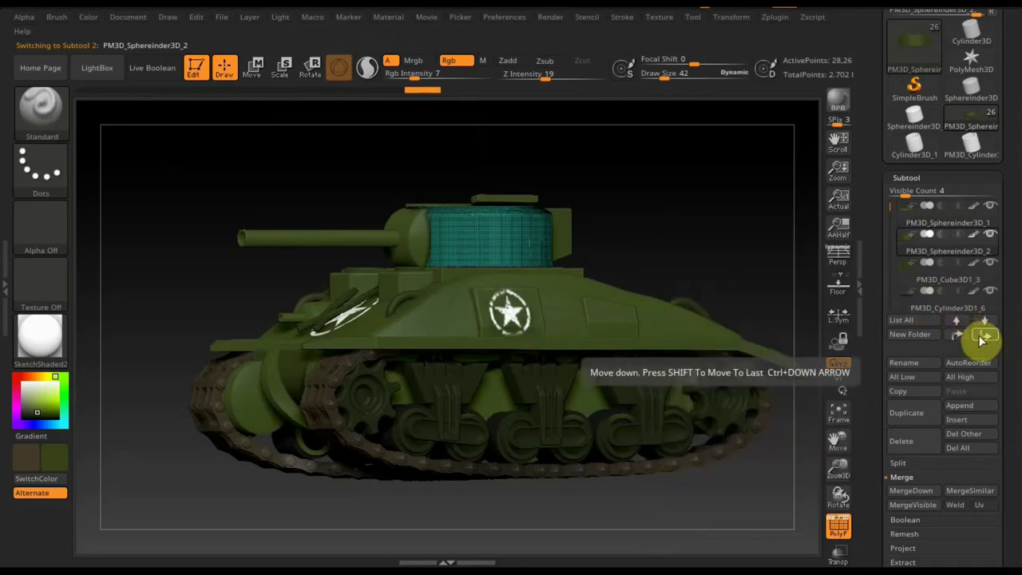
click(987, 339)
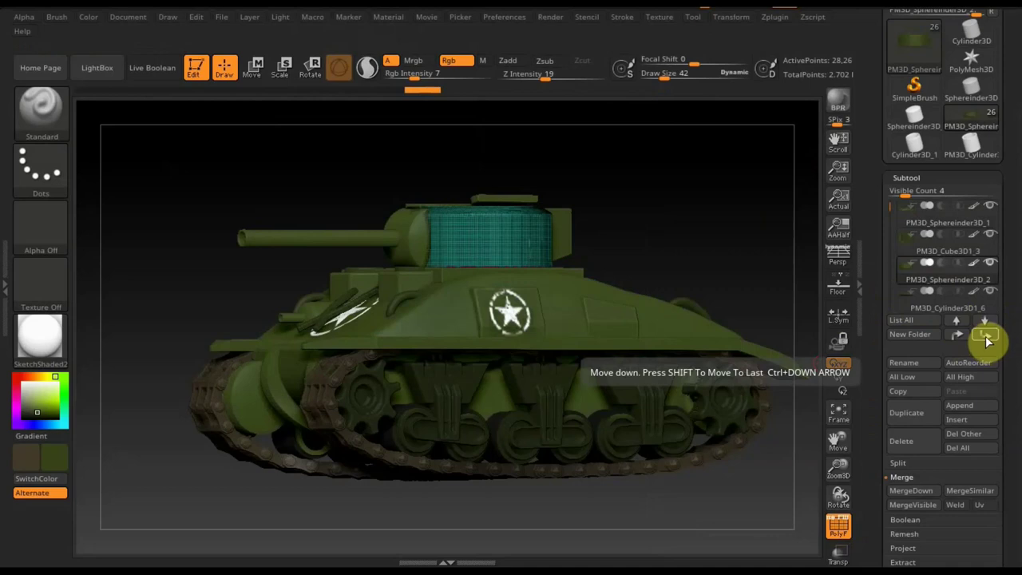
Merge the next two subtools below the turret PM3D_Cube3D1_3 into it, confirming each warning.
click(956, 321)
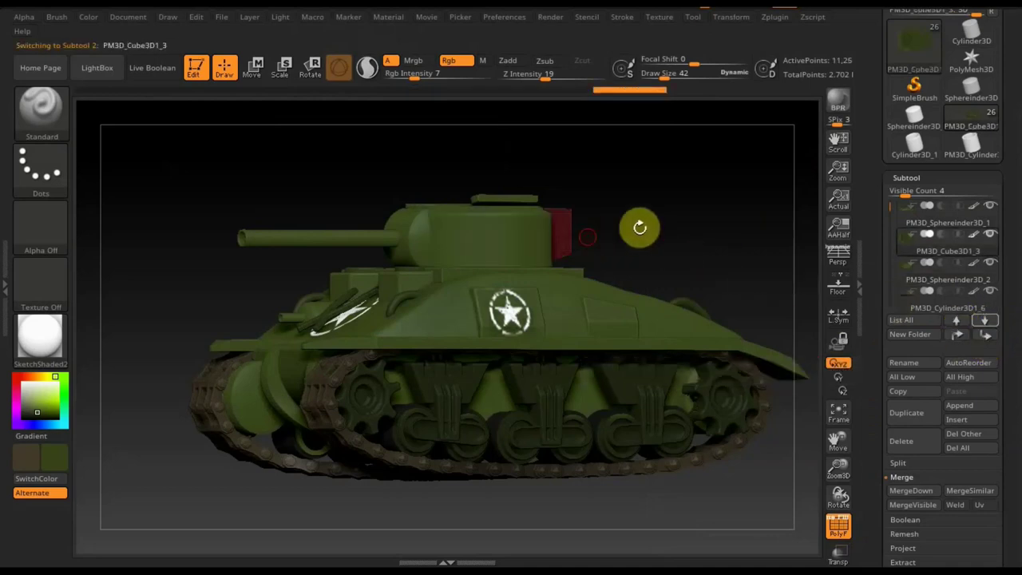
shift+drag(633, 232, 631, 229)
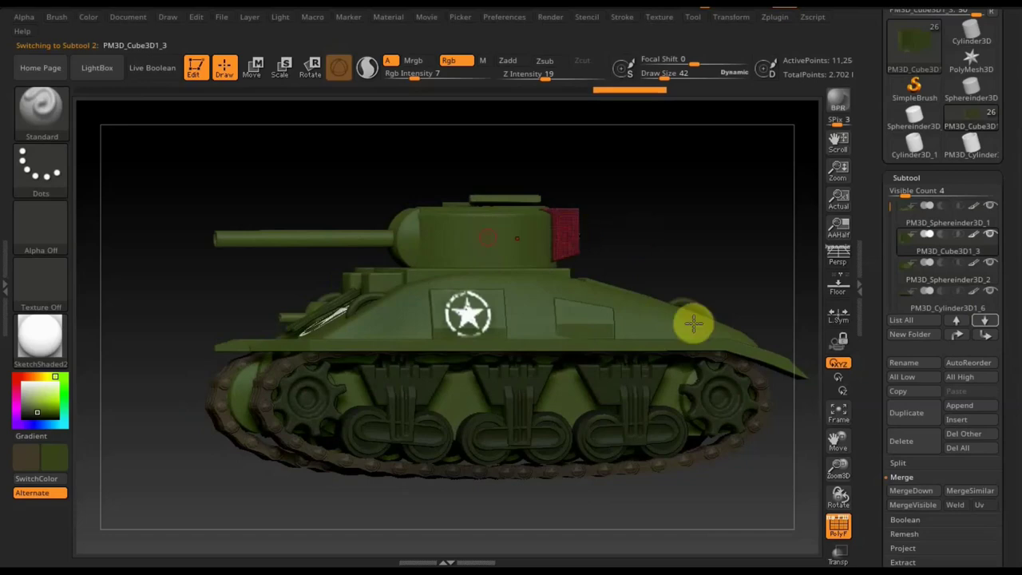
click(926, 490)
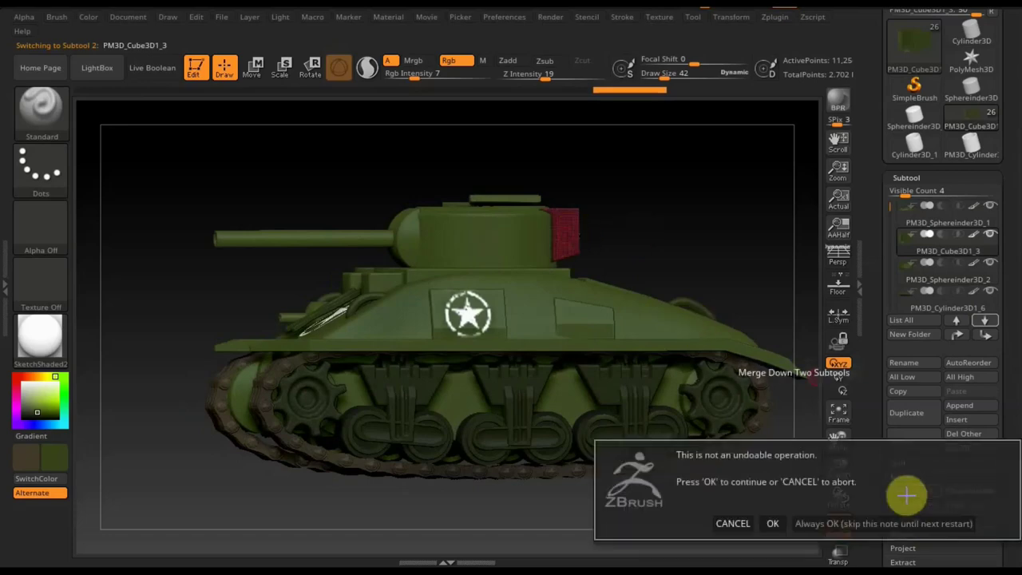
click(779, 522)
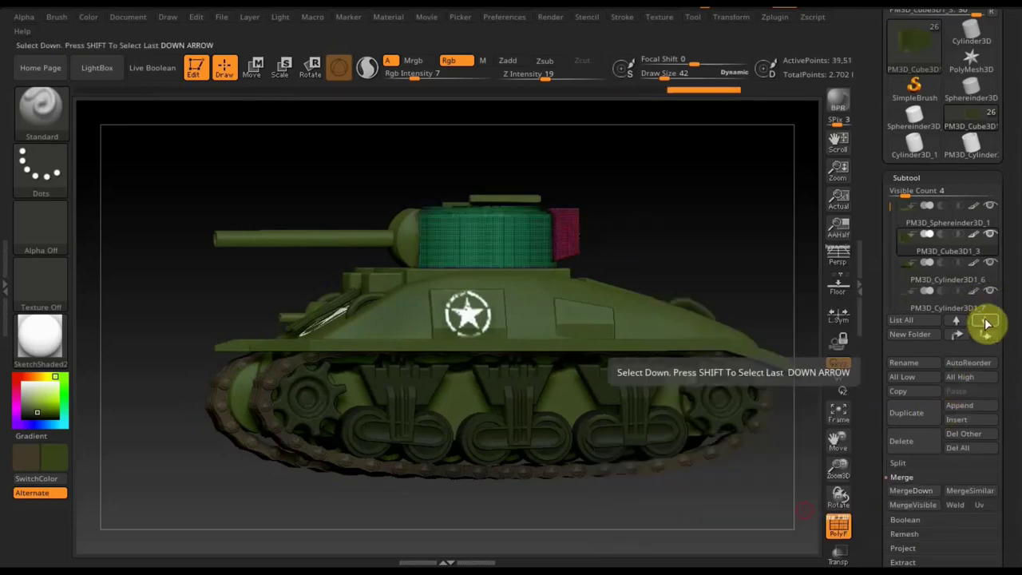
click(987, 322)
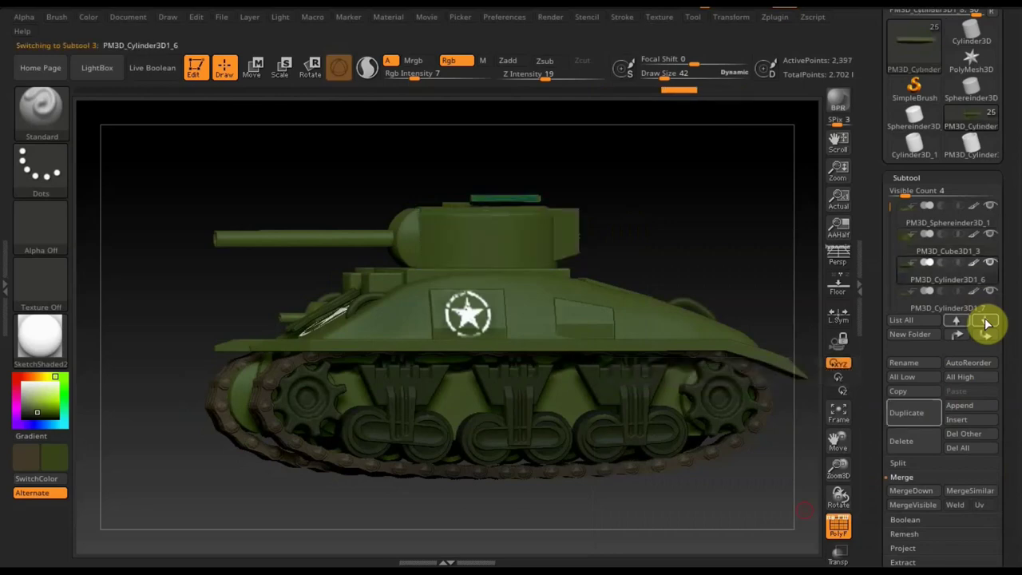
mouse_move(682, 223)
mouse_down()
mouse_move(702, 262)
mouse_move(698, 229)
mouse_up()
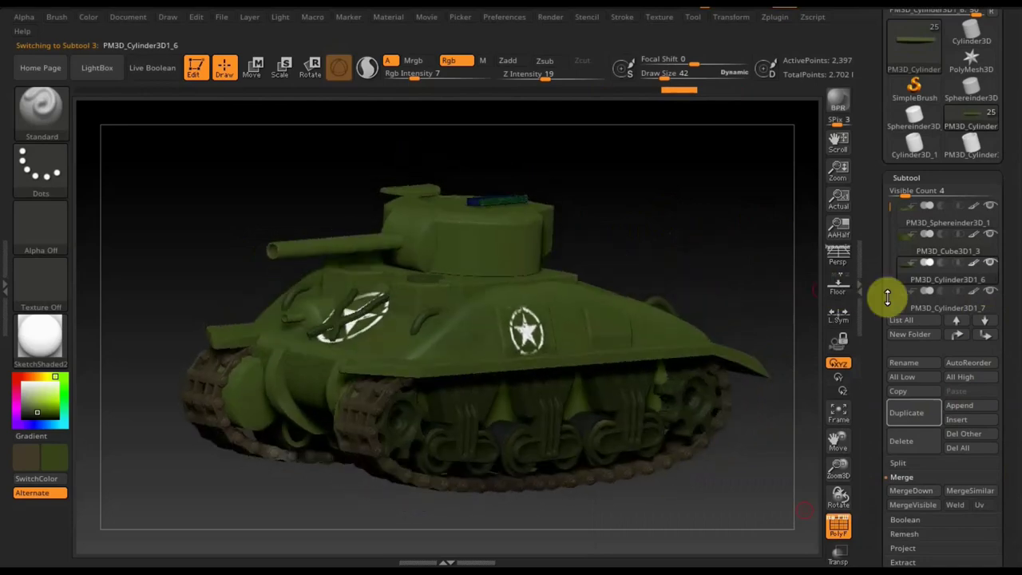
click(913, 252)
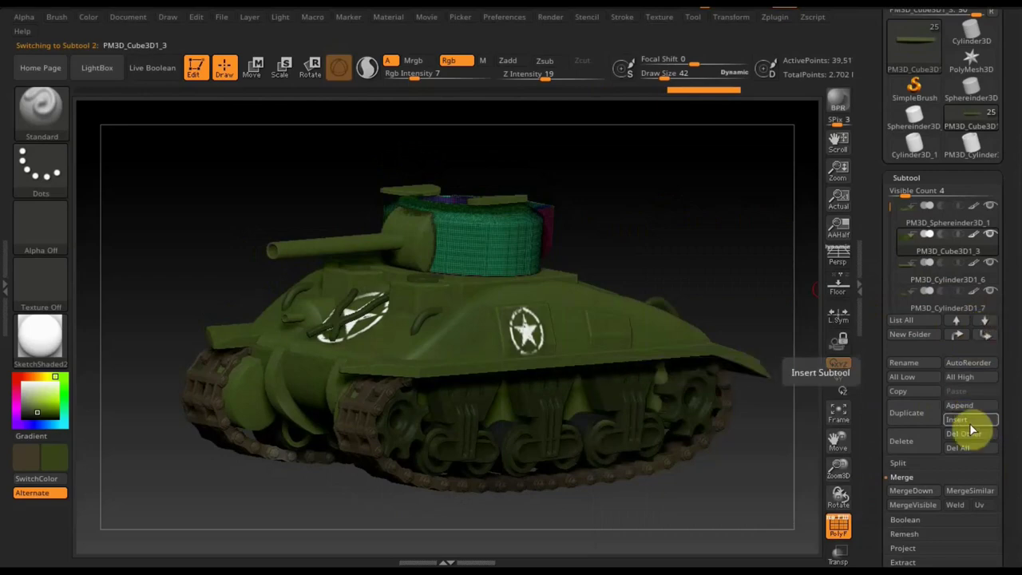
click(915, 494)
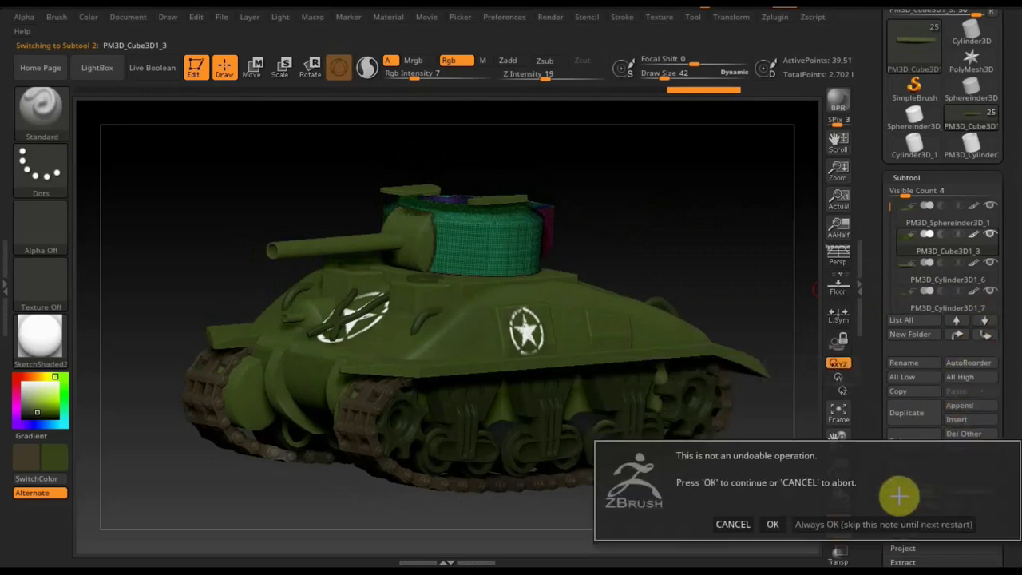
click(780, 522)
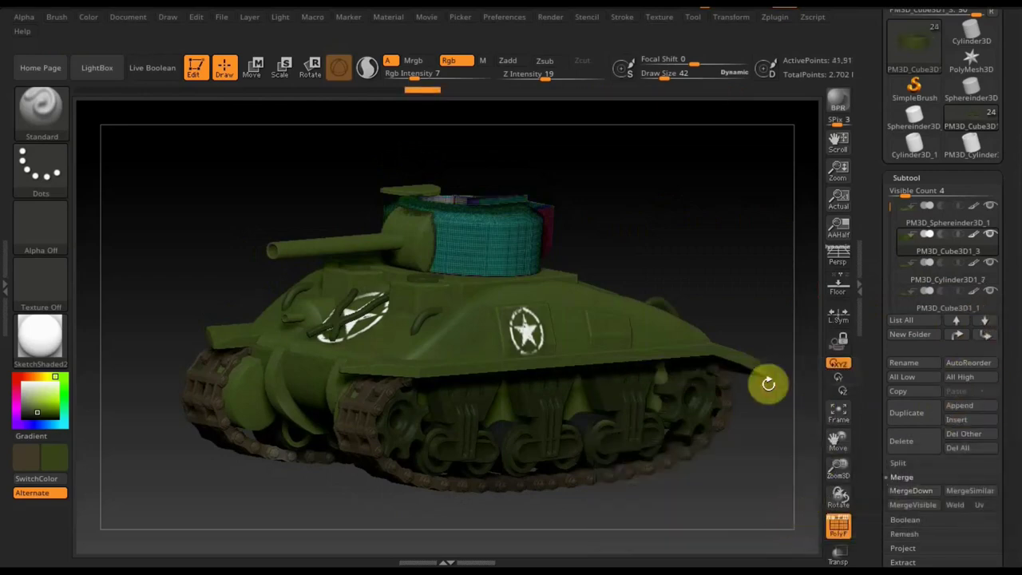
Reselect the turret and merge one more subtool below it, leaving 23 subtools.
click(992, 280)
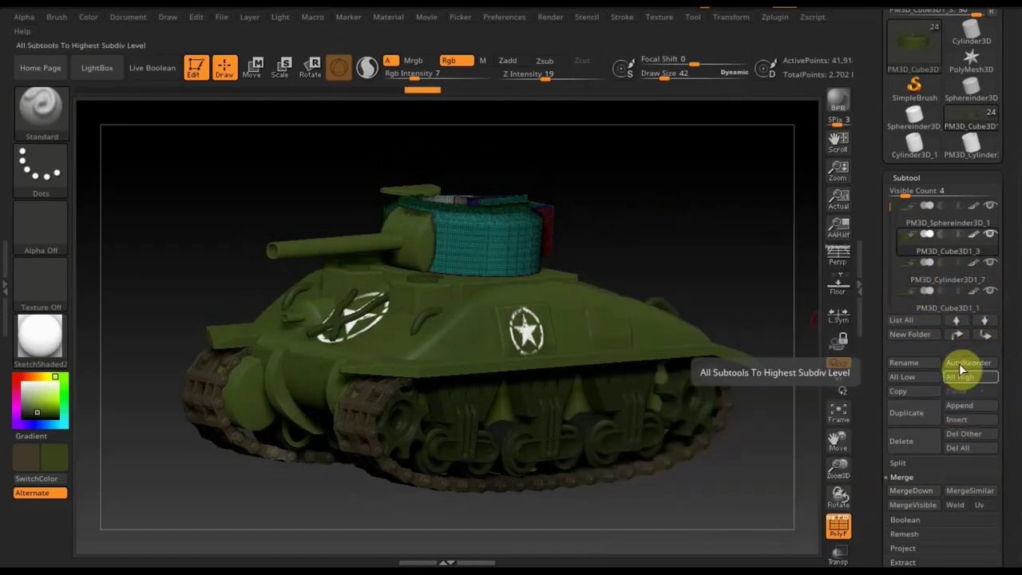
click(988, 328)
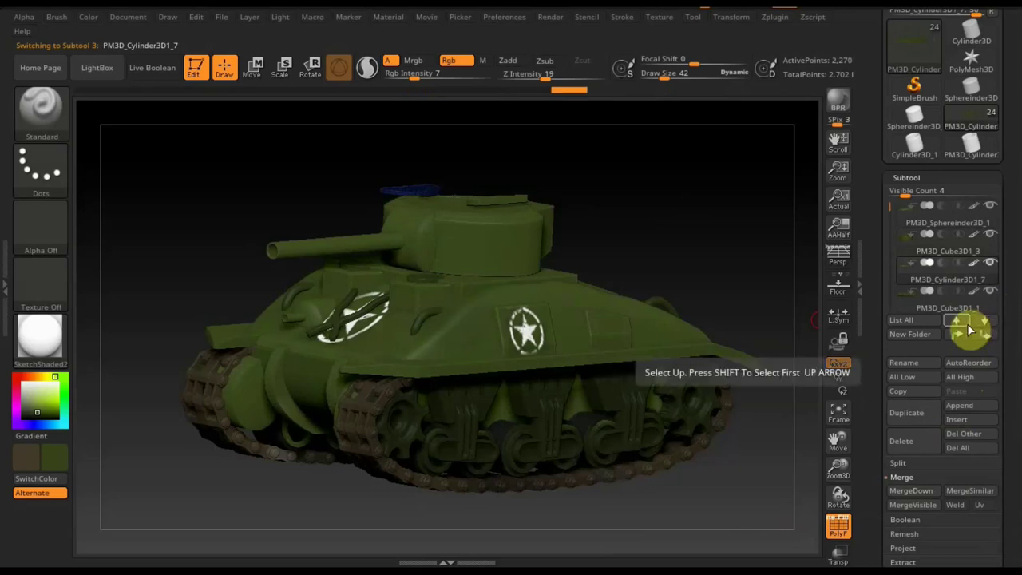
click(957, 322)
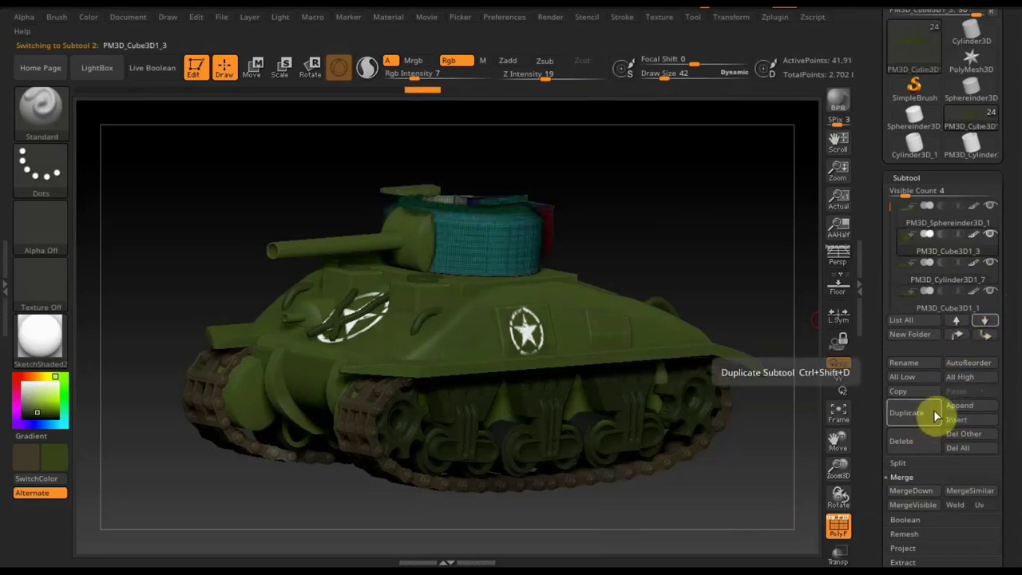
click(914, 490)
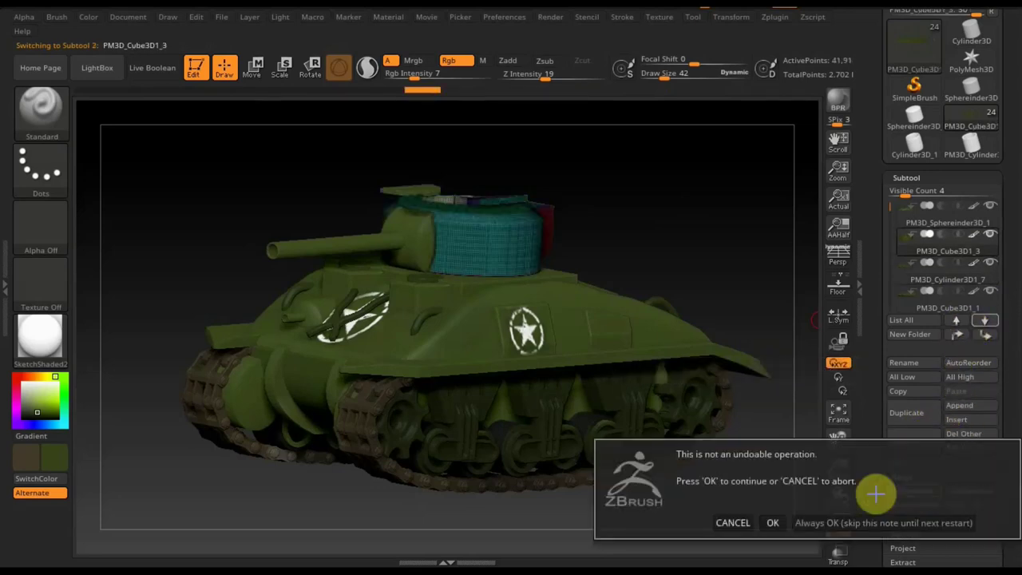
click(780, 521)
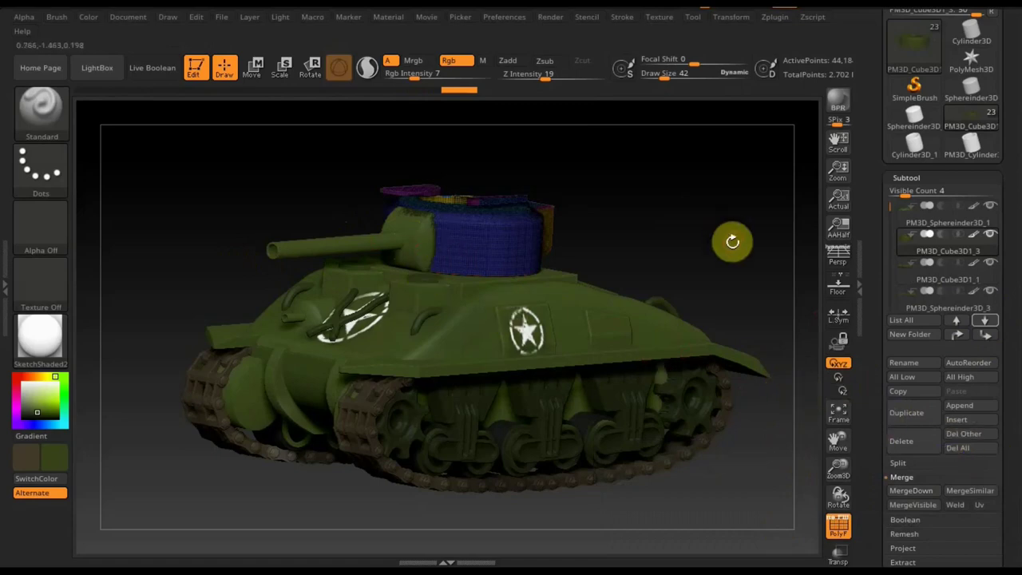
Move the turret subtool seven places down the subtool list.
shift+drag(715, 231, 713, 230)
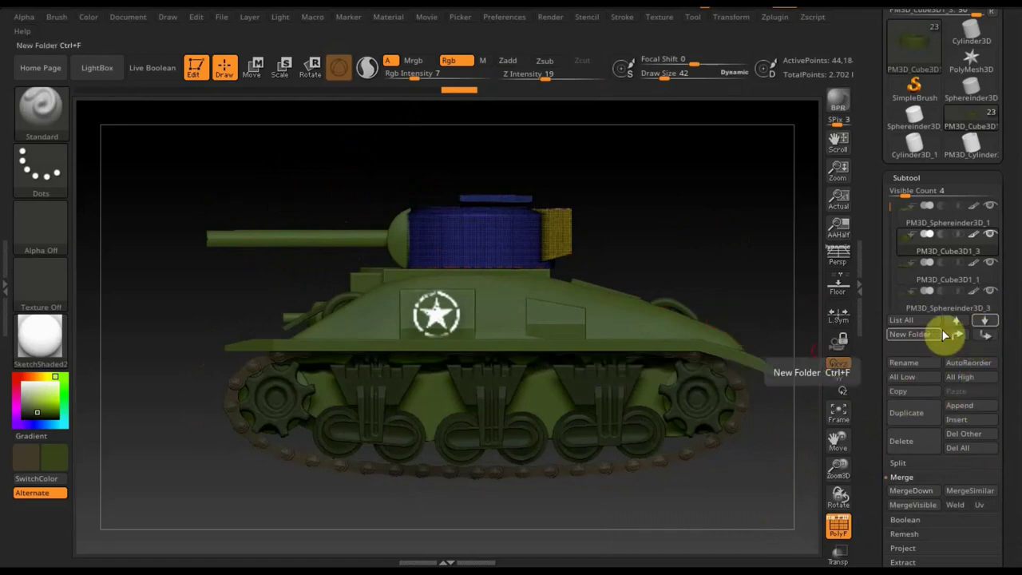
click(992, 324)
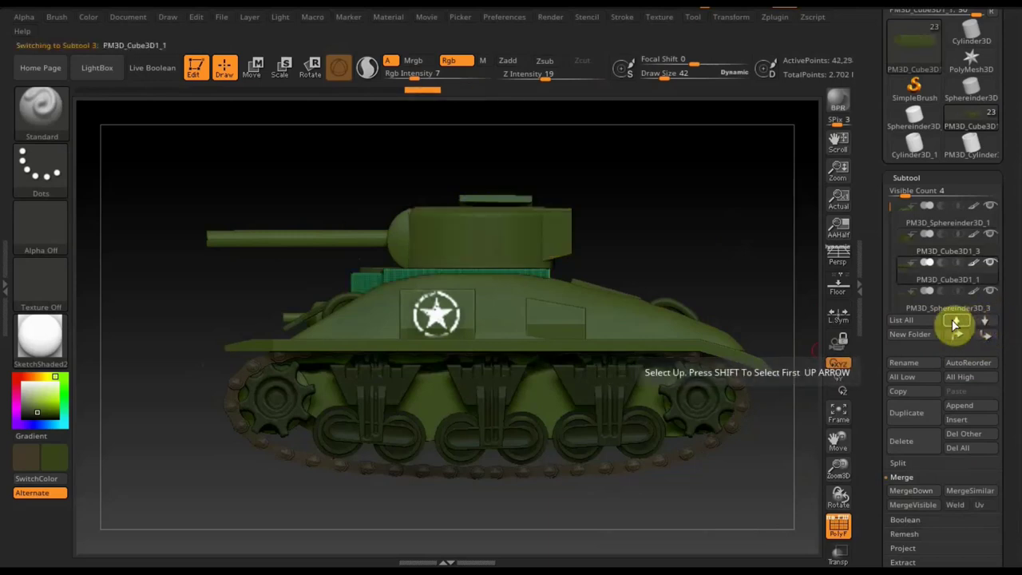
click(955, 320)
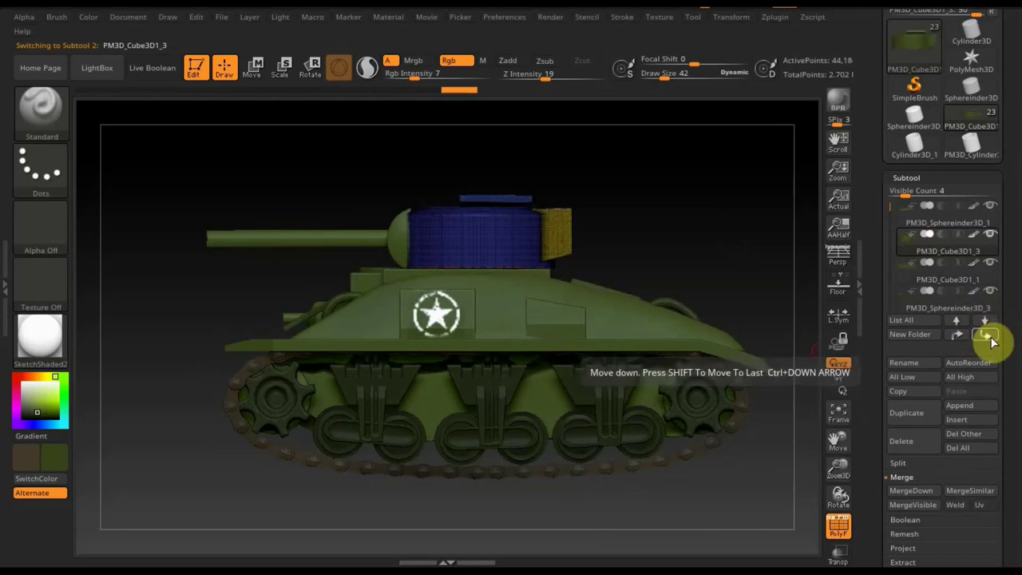
click(990, 338)
click(990, 338)
click(990, 338)
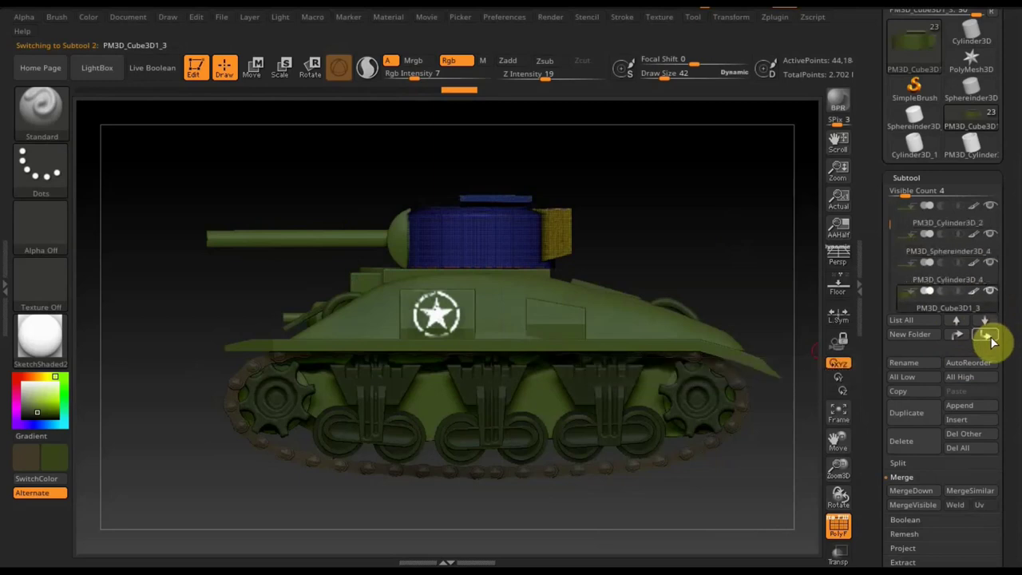
click(990, 339)
click(989, 339)
click(990, 338)
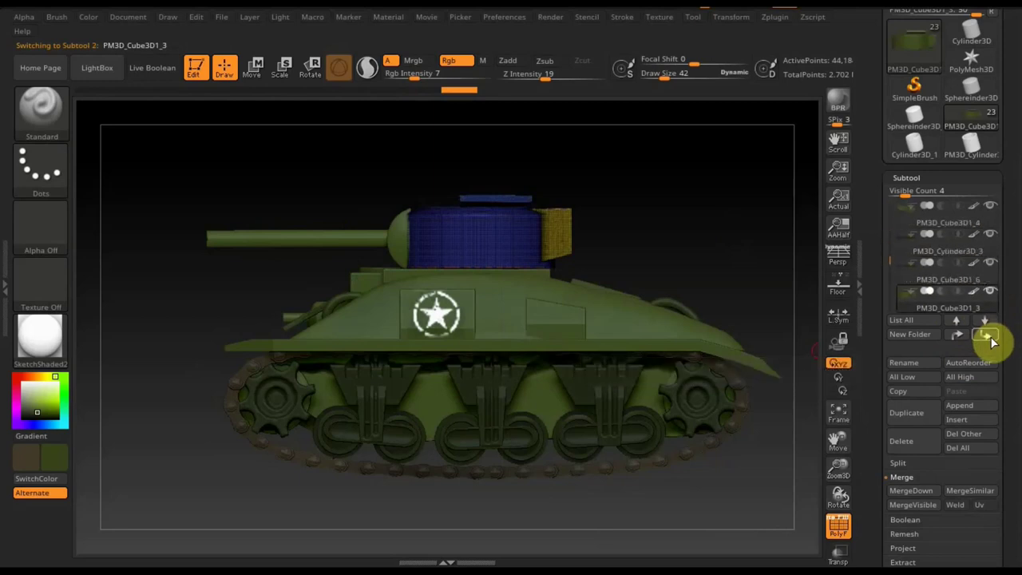
click(990, 338)
click(990, 338)
click(990, 338)
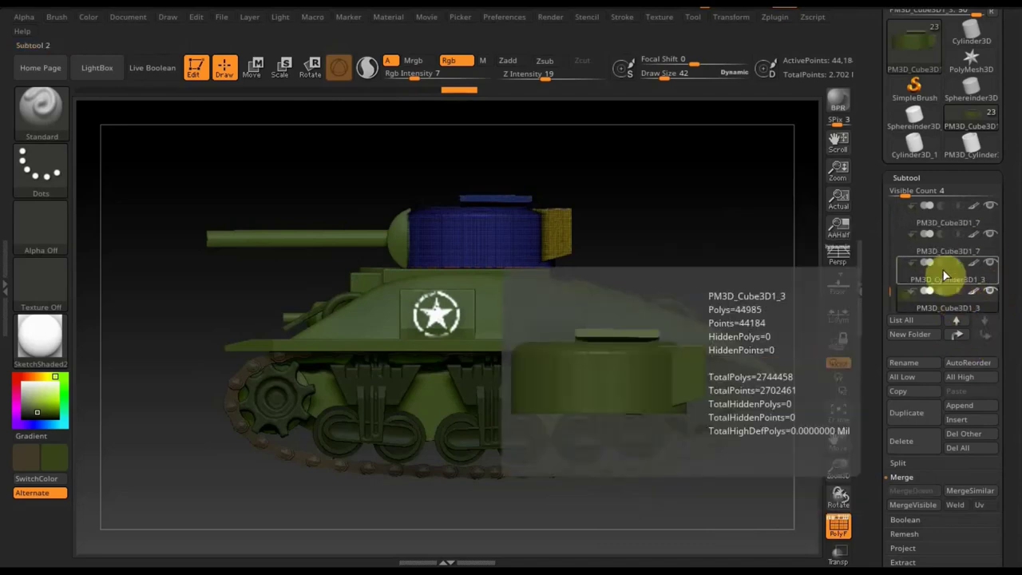
Select the gun barrel subtool and move it down to sit directly below the turret.
key(n)
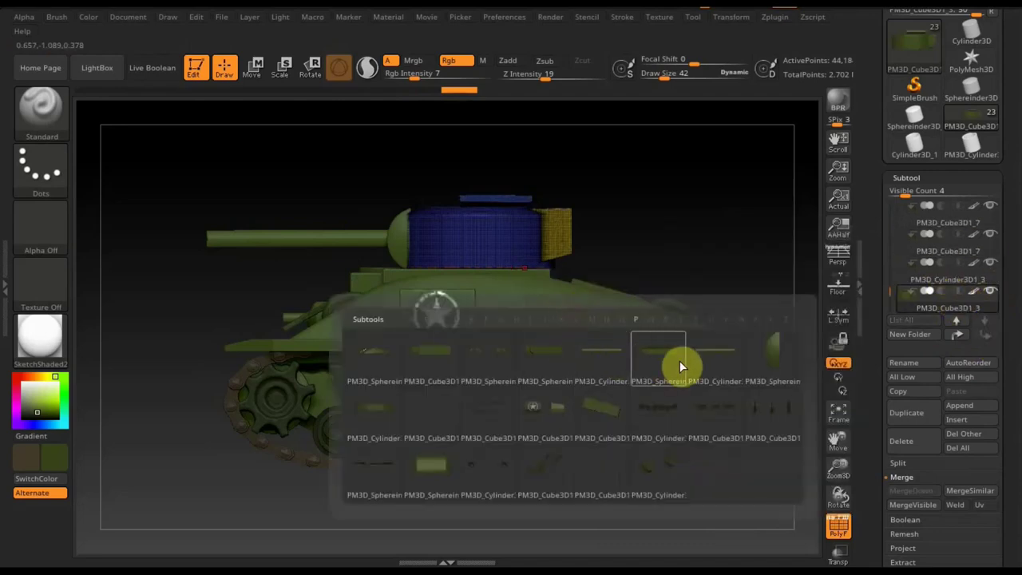
click(680, 360)
key(n)
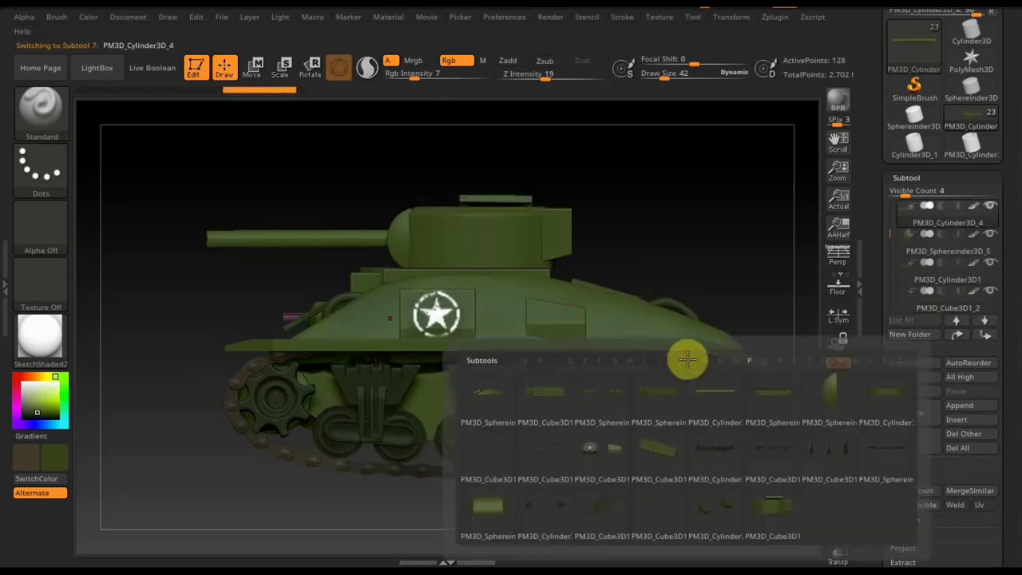
click(716, 388)
key(n)
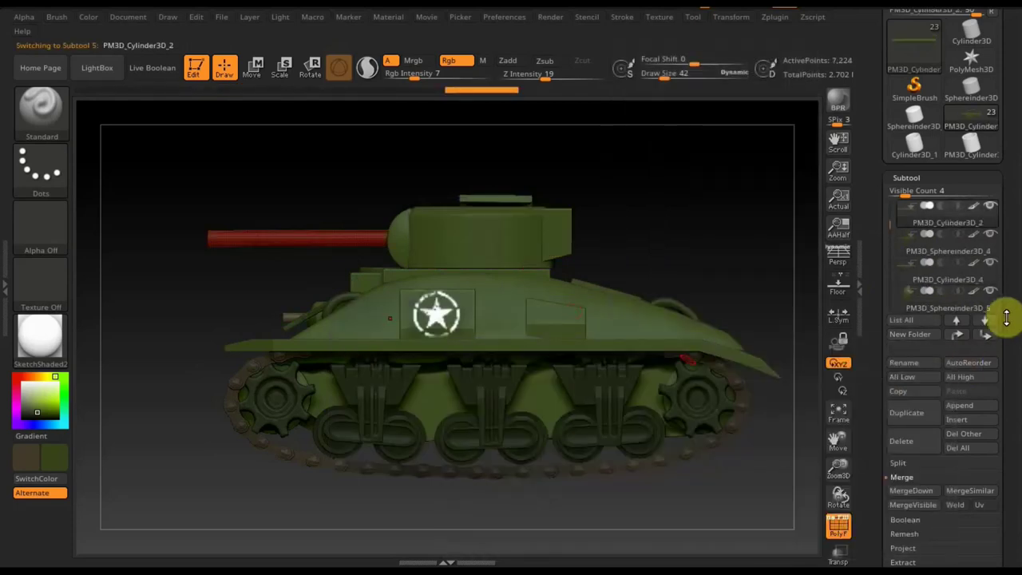
click(986, 335)
click(987, 335)
click(987, 335)
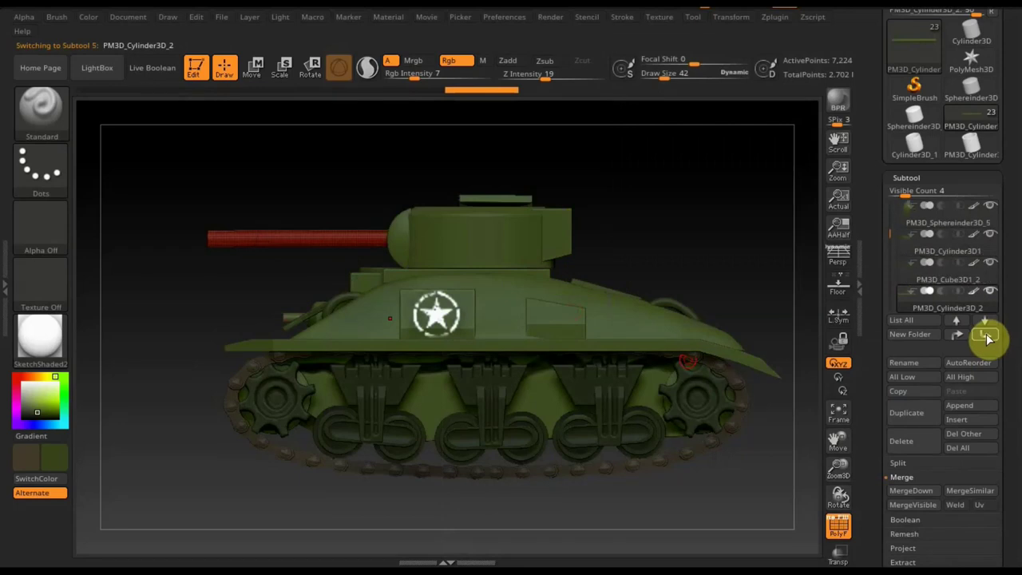
click(988, 336)
click(987, 335)
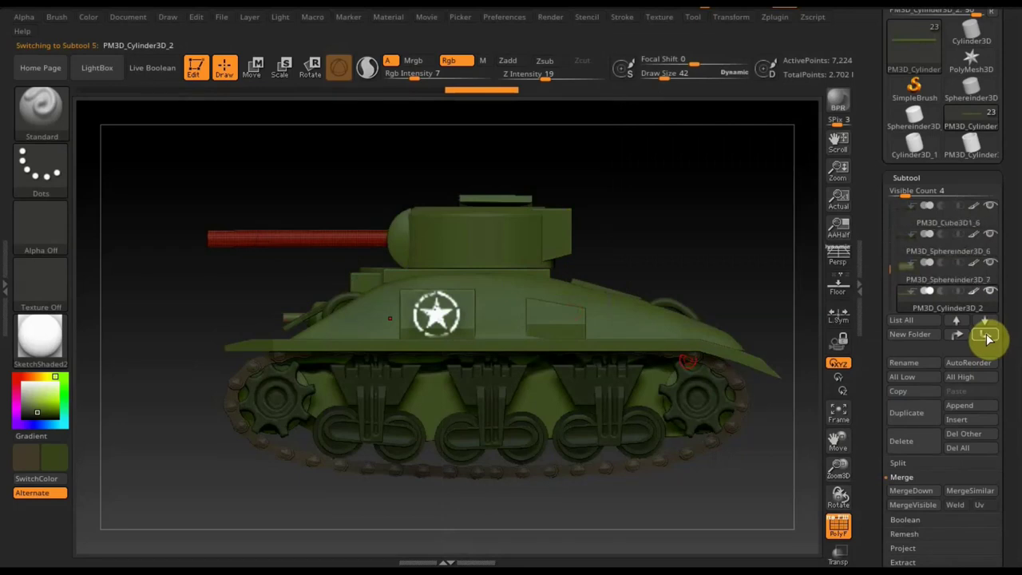
click(988, 335)
click(988, 335)
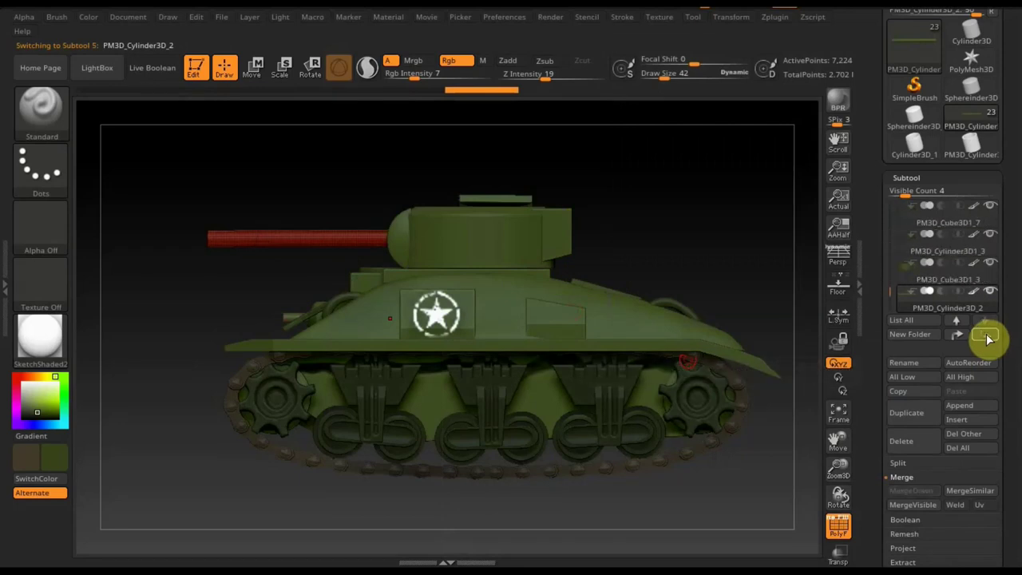
Select the mantlet PM3D_Sphereinder3D_5 and move it down beneath the barrel PM3D_Cylinder3D_2.
key(comma)
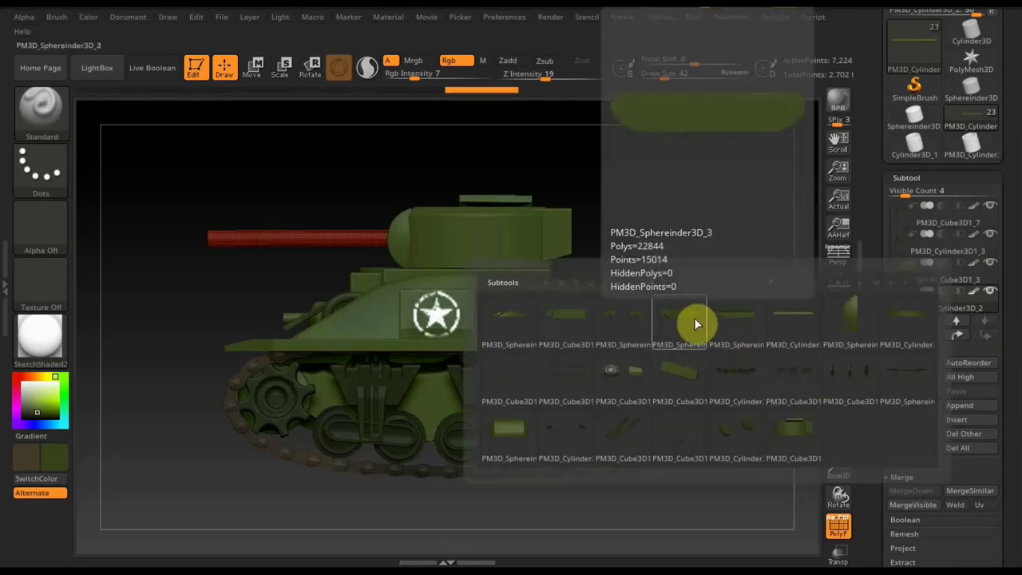
mouse_move(792, 324)
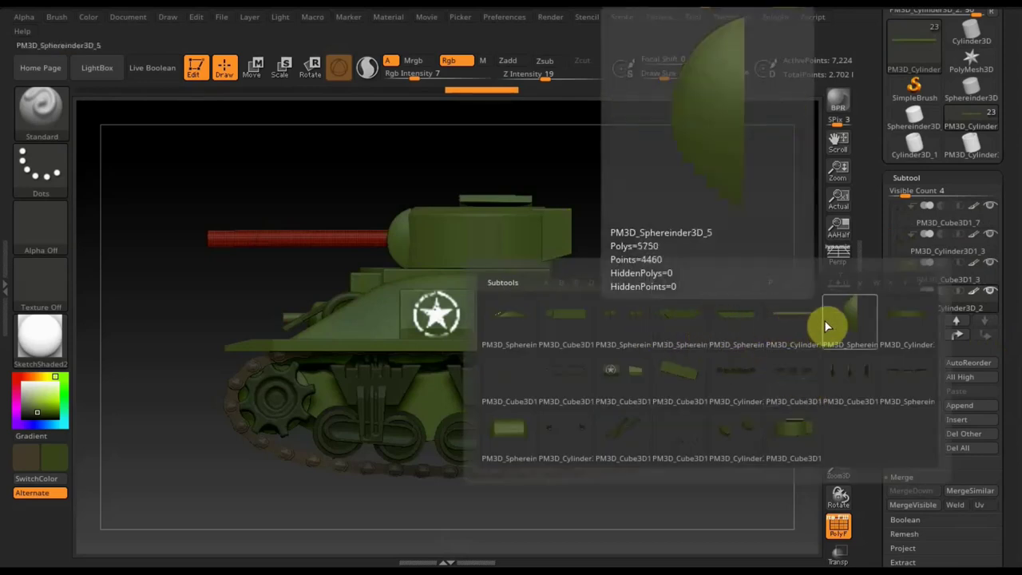
click(842, 321)
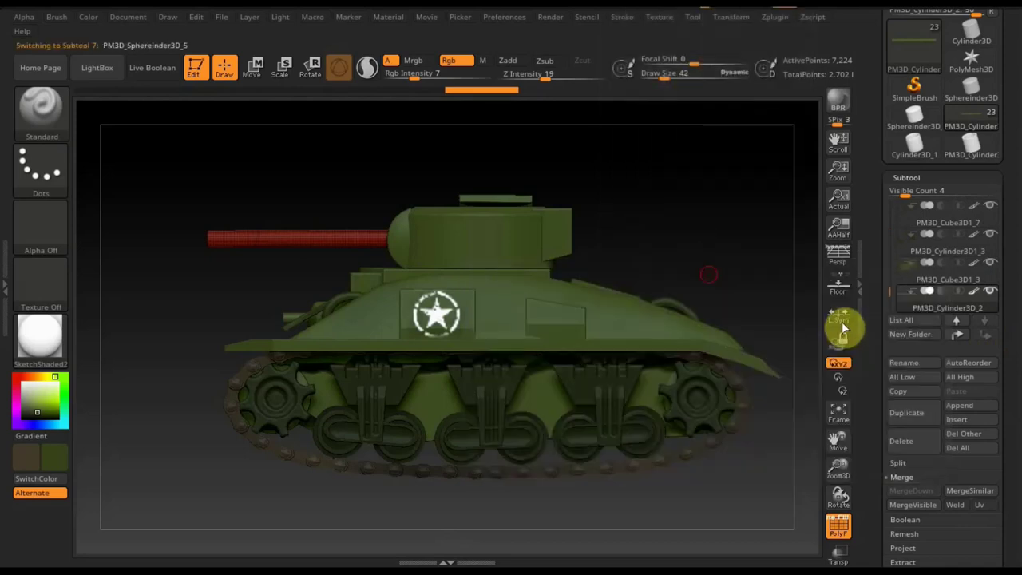
click(986, 336)
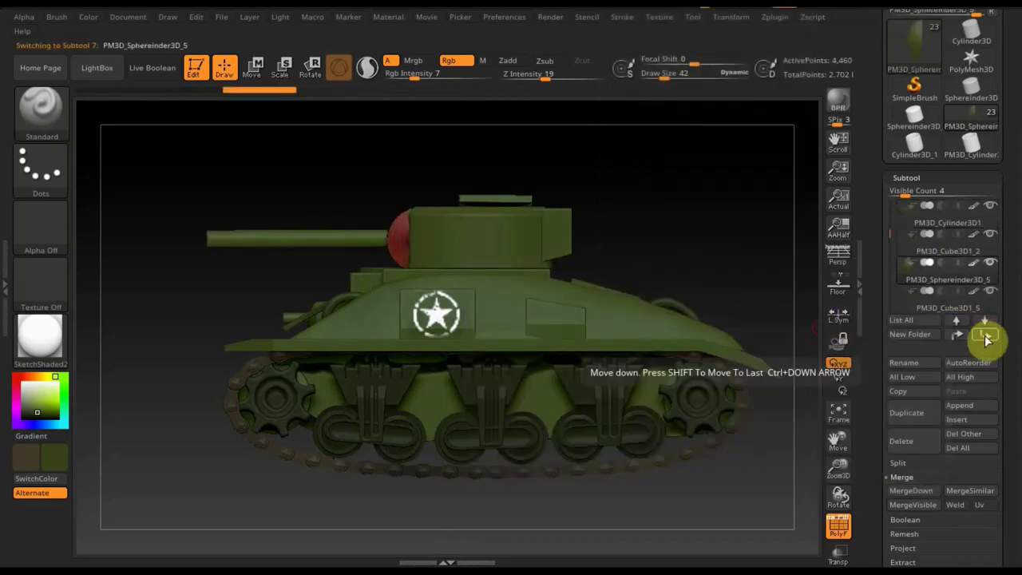
click(986, 337)
click(986, 337)
click(986, 337)
click(986, 337)
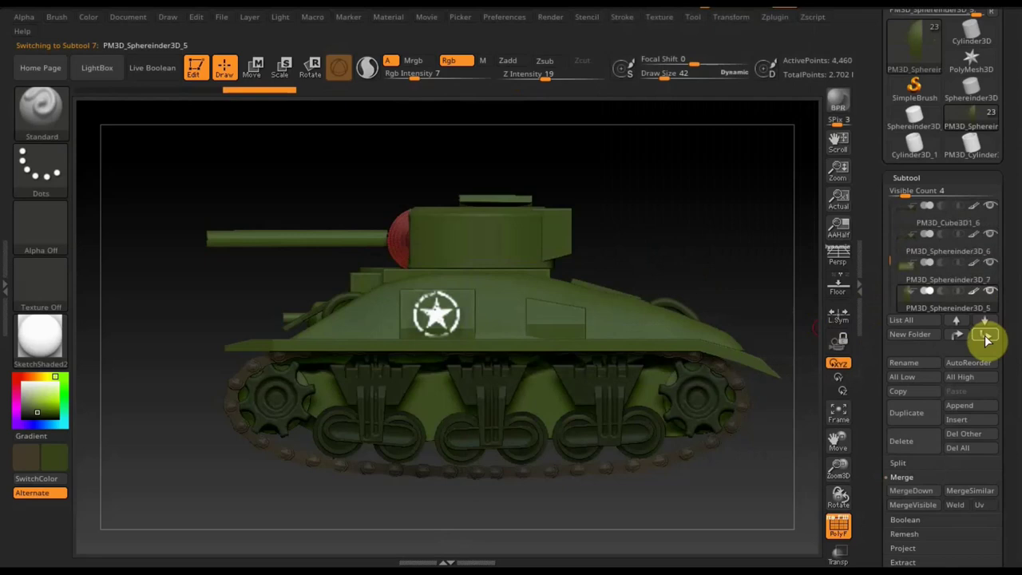
click(986, 337)
click(986, 336)
click(986, 337)
click(986, 336)
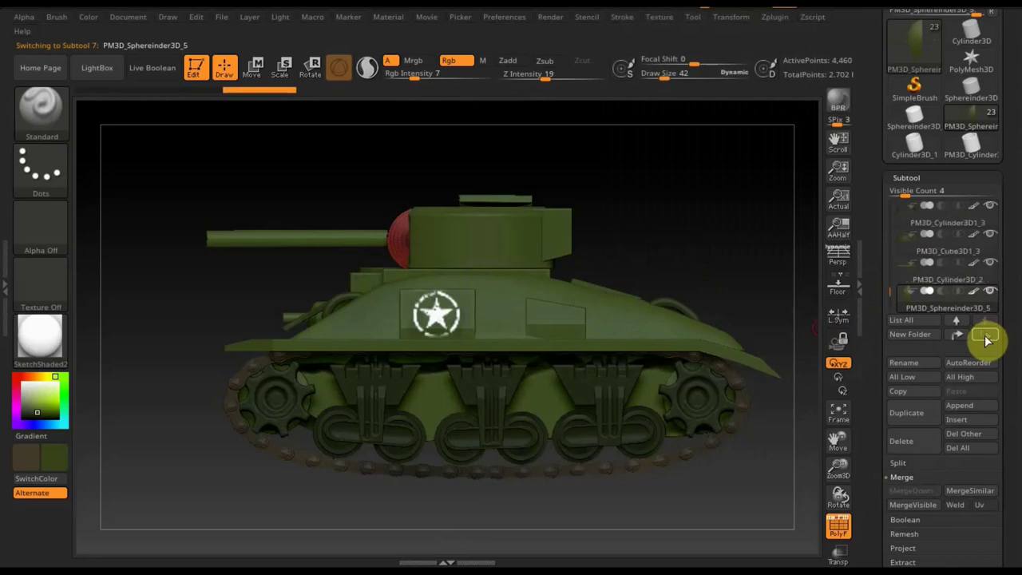
Merge the gun barrel and mantlet into turret PM3D_Cube3D1_3, leaving 21 subtools.
click(908, 248)
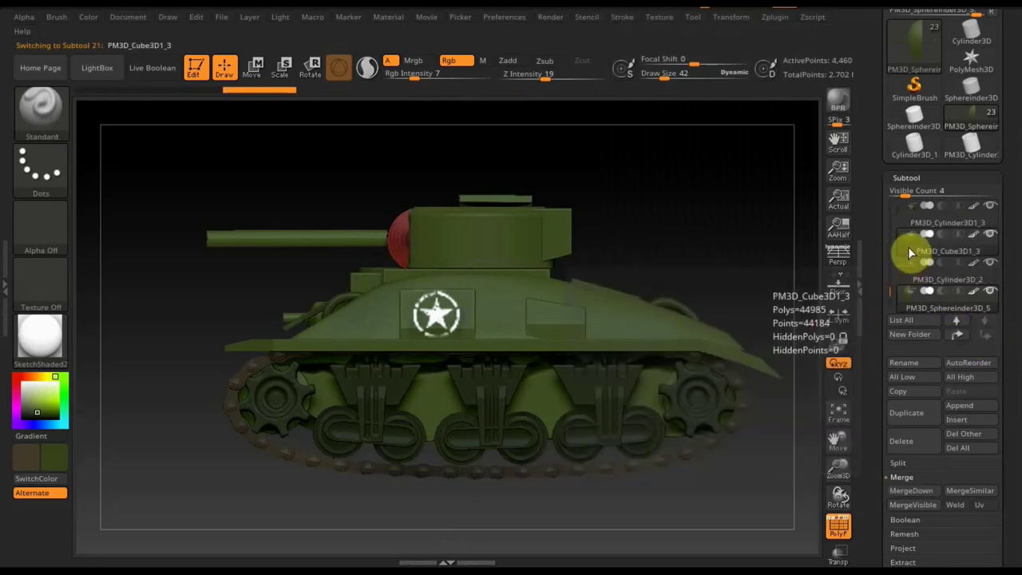
click(918, 495)
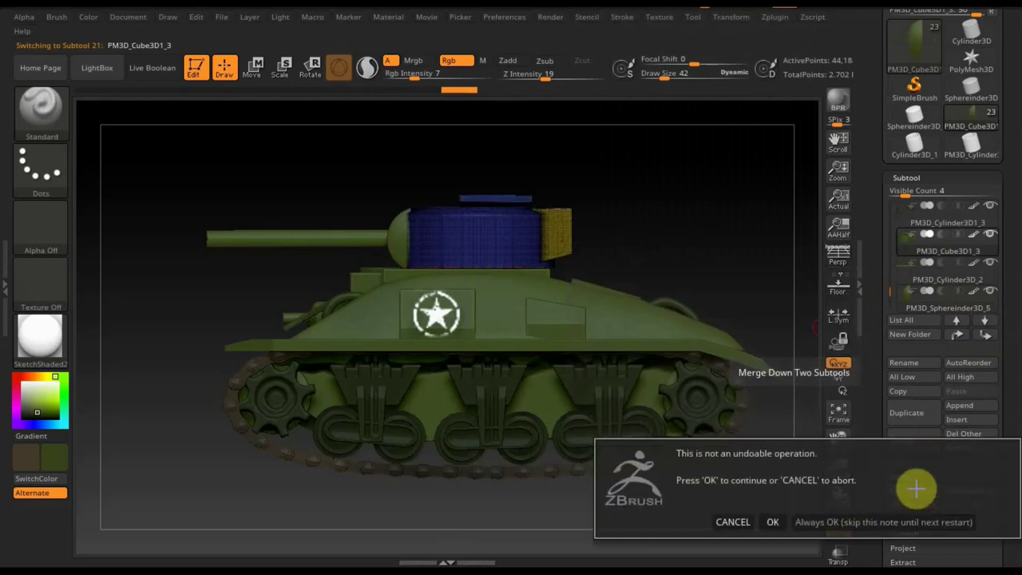
click(775, 520)
click(918, 492)
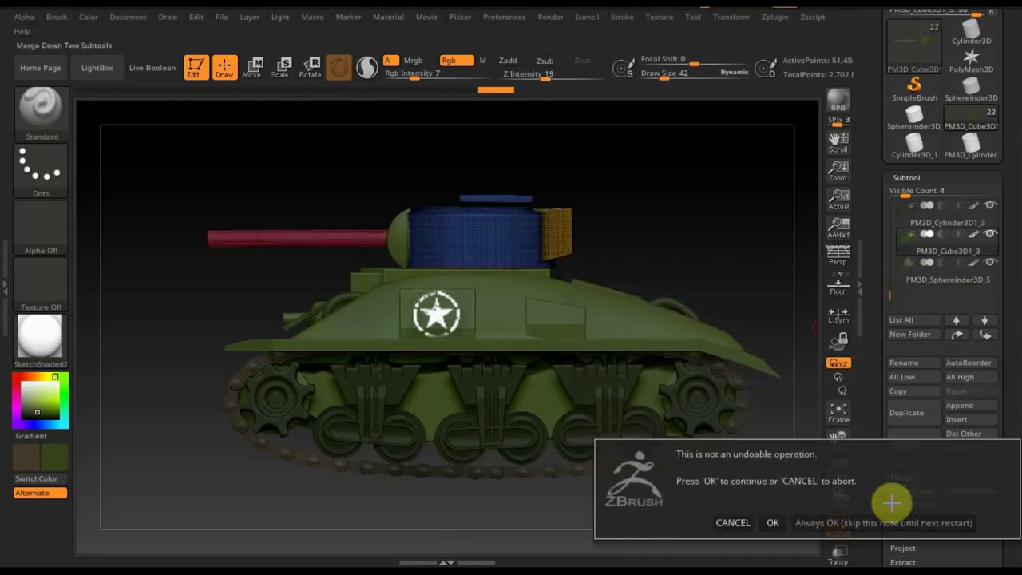
click(775, 519)
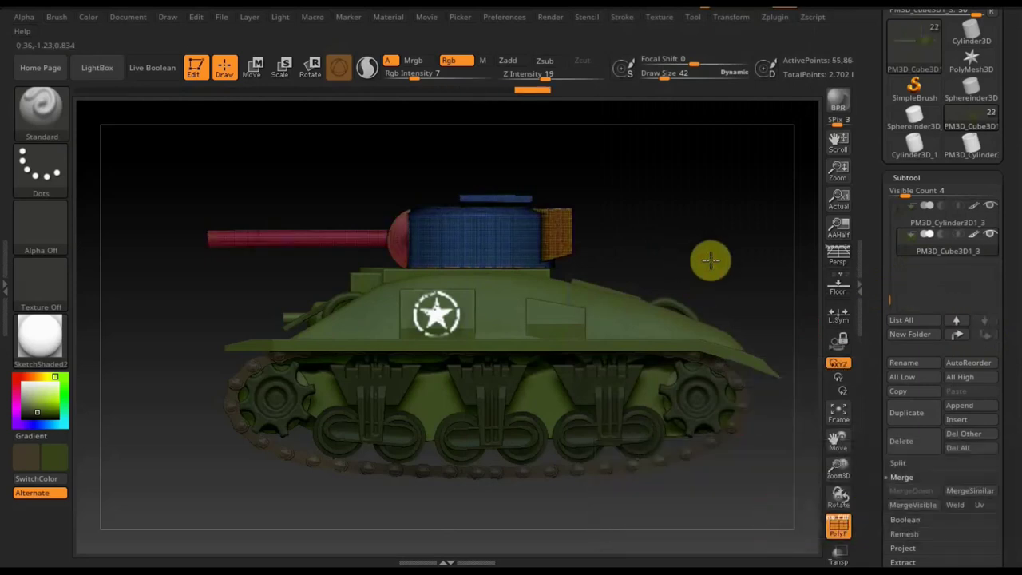
Orbit the tank to a three-quarter view and toggle PolyF off and back on.
drag(719, 296, 709, 324)
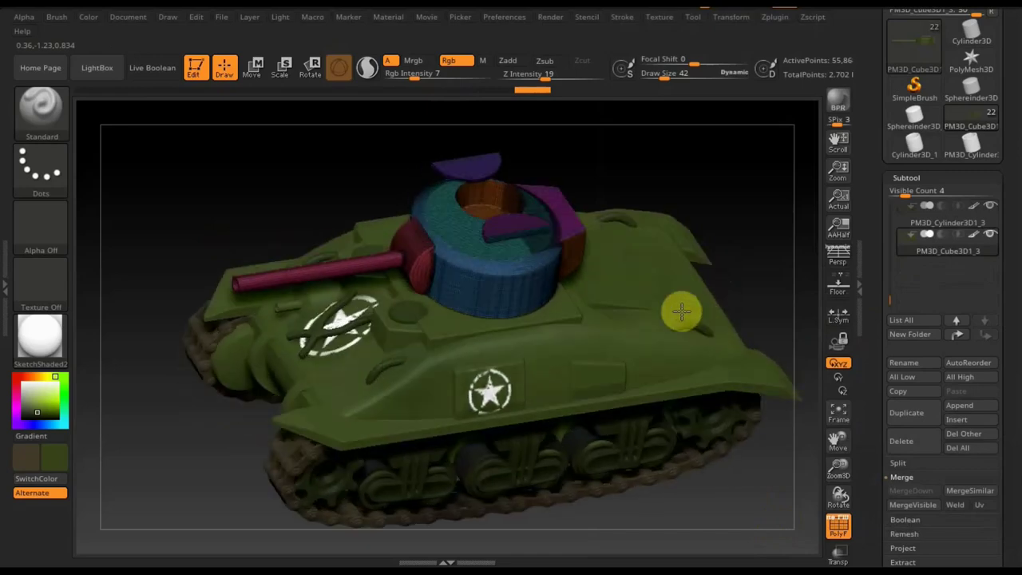
click(837, 529)
click(838, 529)
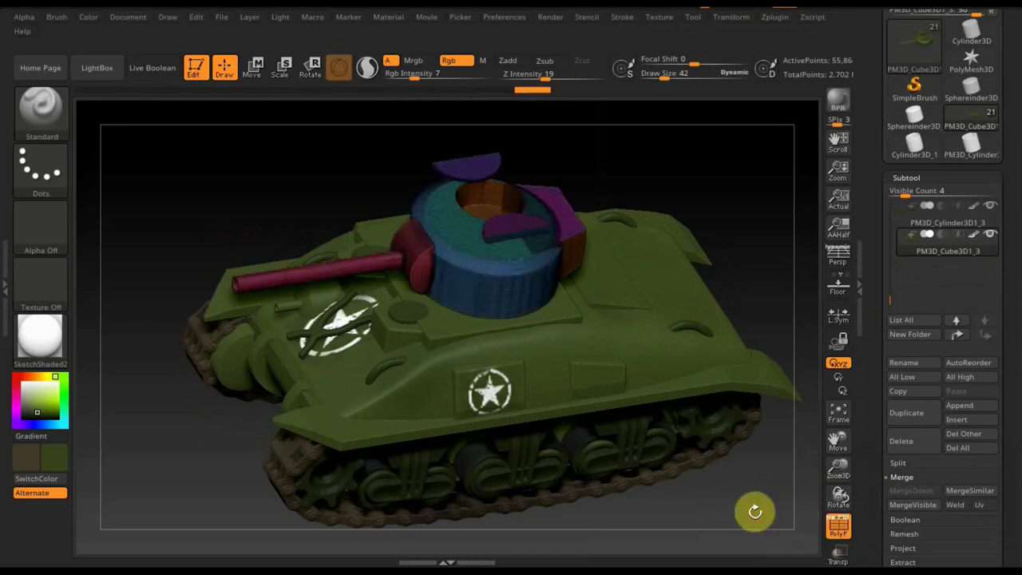
drag(726, 477, 726, 472)
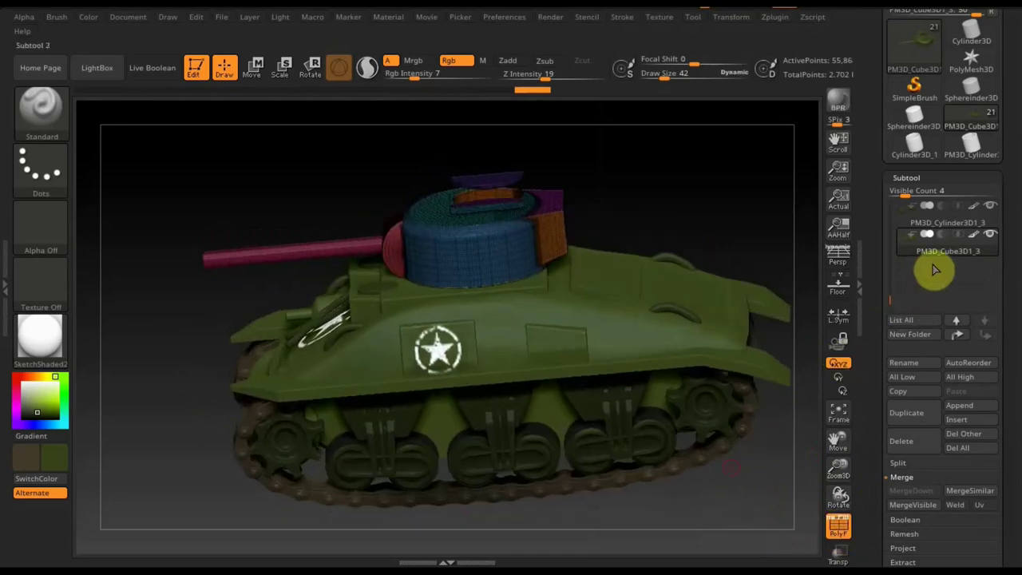
Step up through the subtool list until the hull PM3D_Sphereinder3D_1 at the top is active.
click(957, 322)
click(957, 322)
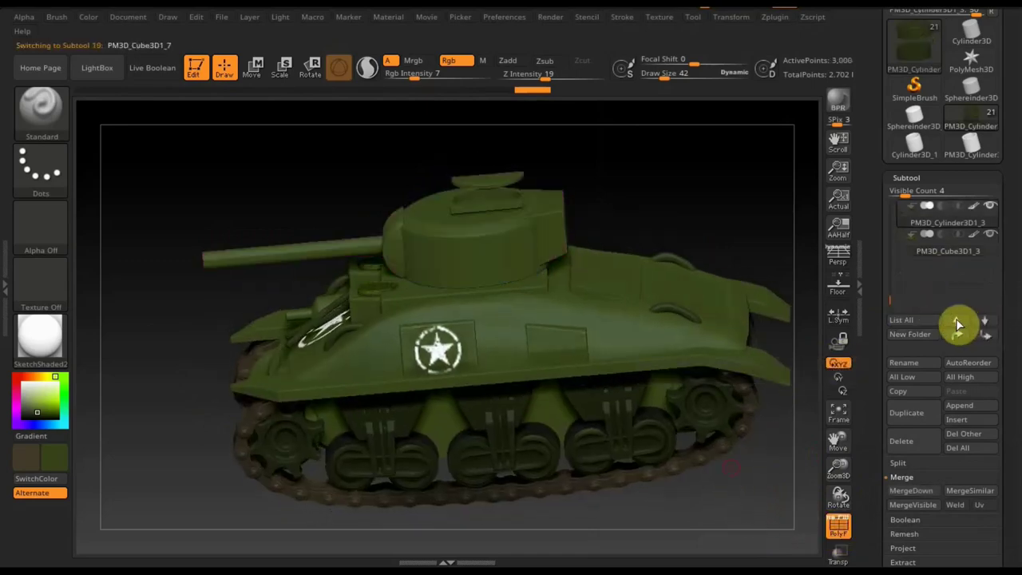
click(956, 322)
click(956, 323)
click(957, 323)
click(956, 322)
click(956, 322)
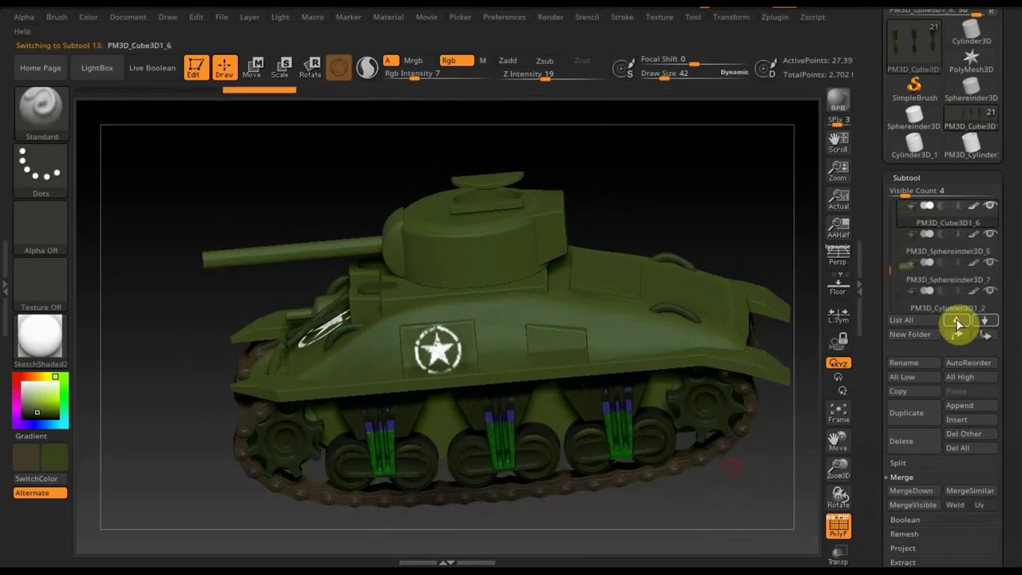
click(957, 322)
click(957, 322)
click(956, 322)
click(956, 322)
click(956, 323)
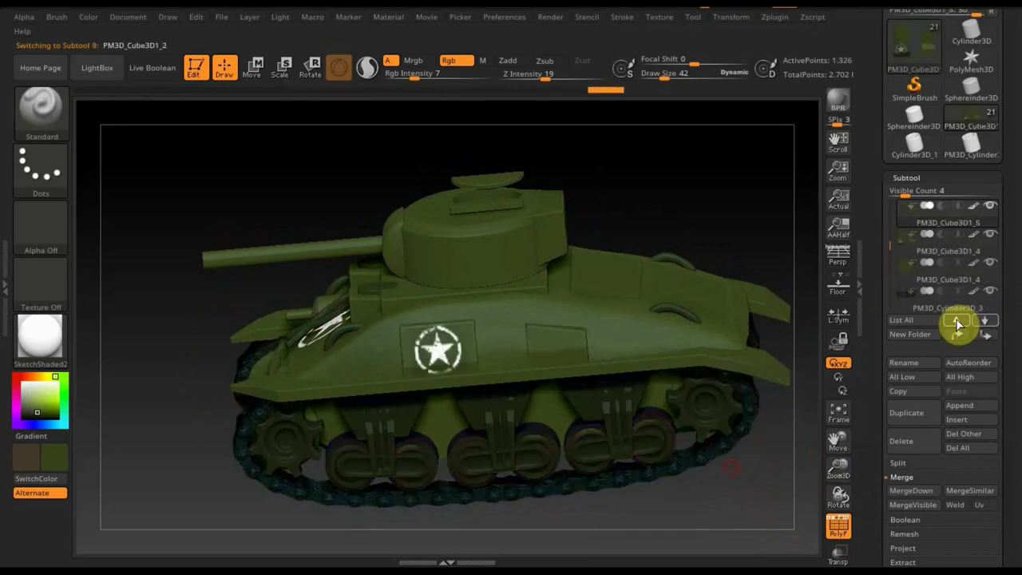
click(956, 322)
click(956, 323)
click(957, 323)
click(956, 322)
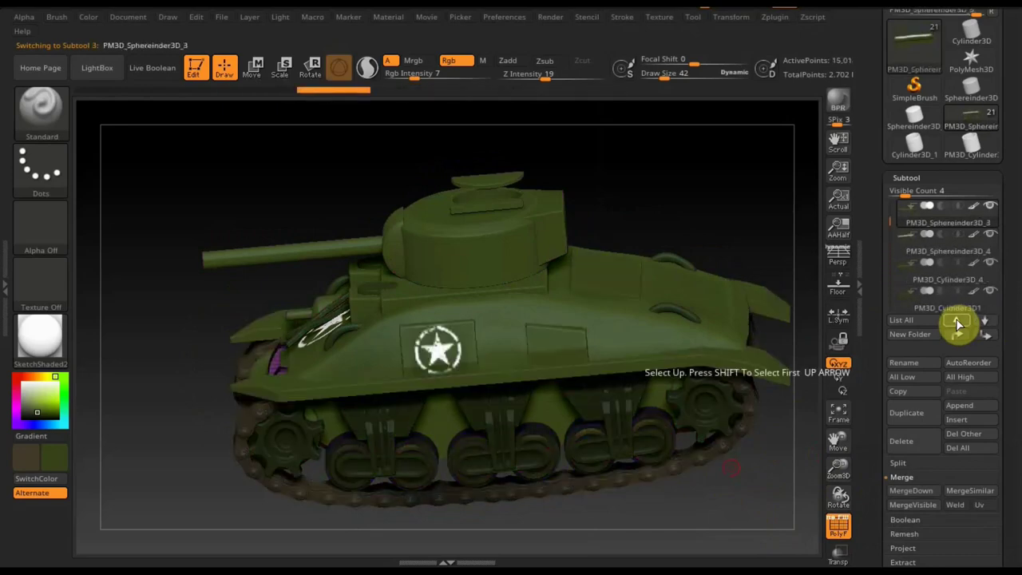
click(956, 322)
click(958, 323)
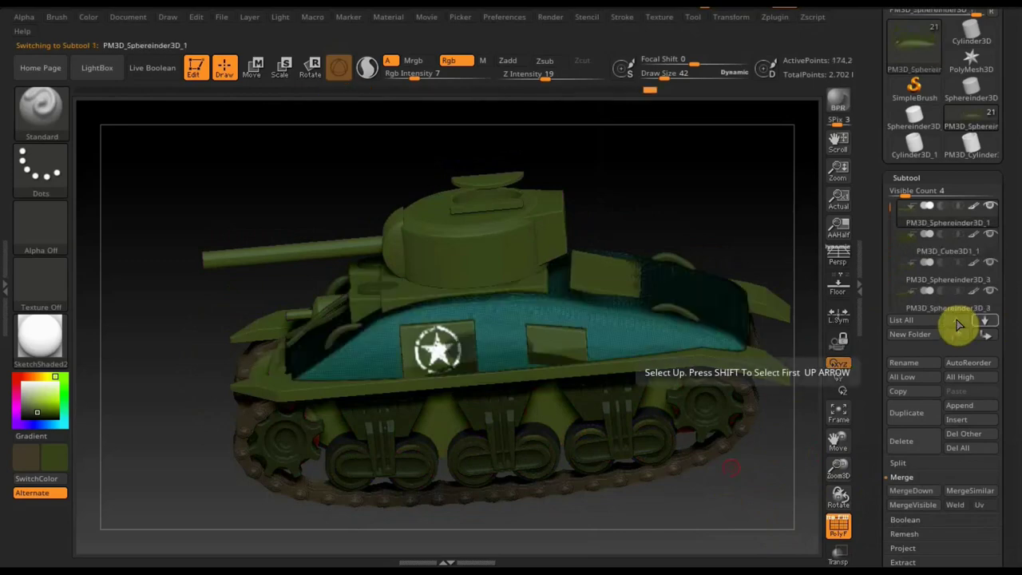
Merge a long series of subtools down into the hull PM3D_Sphereinder3D_1, confirming each warning.
click(914, 491)
click(772, 527)
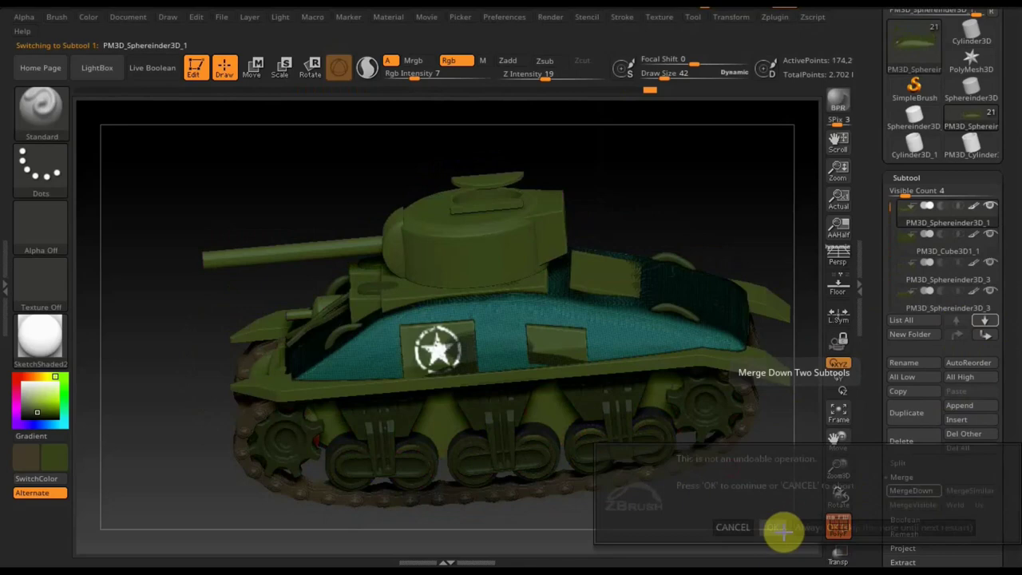
click(914, 491)
click(774, 524)
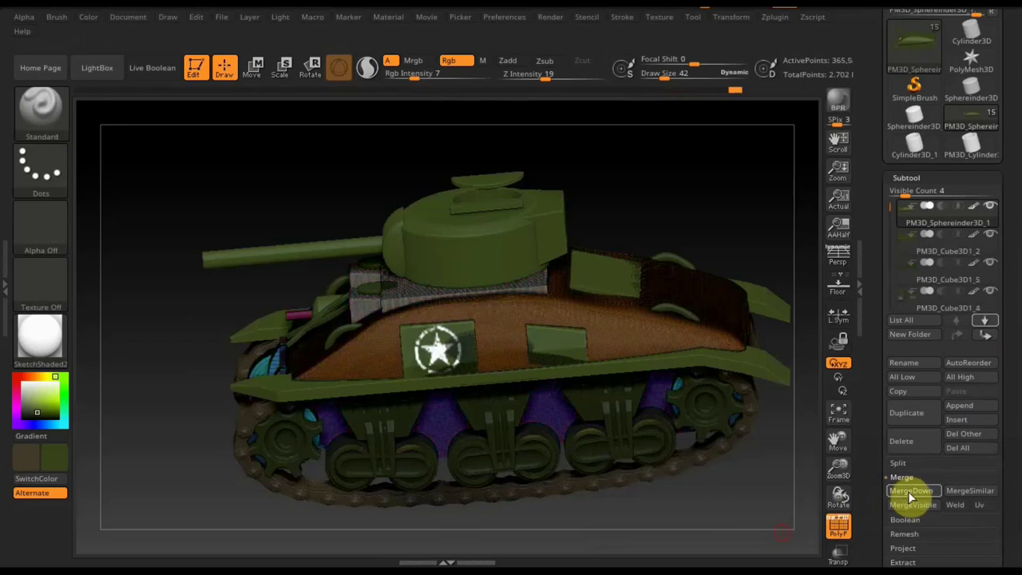
click(907, 491)
click(908, 491)
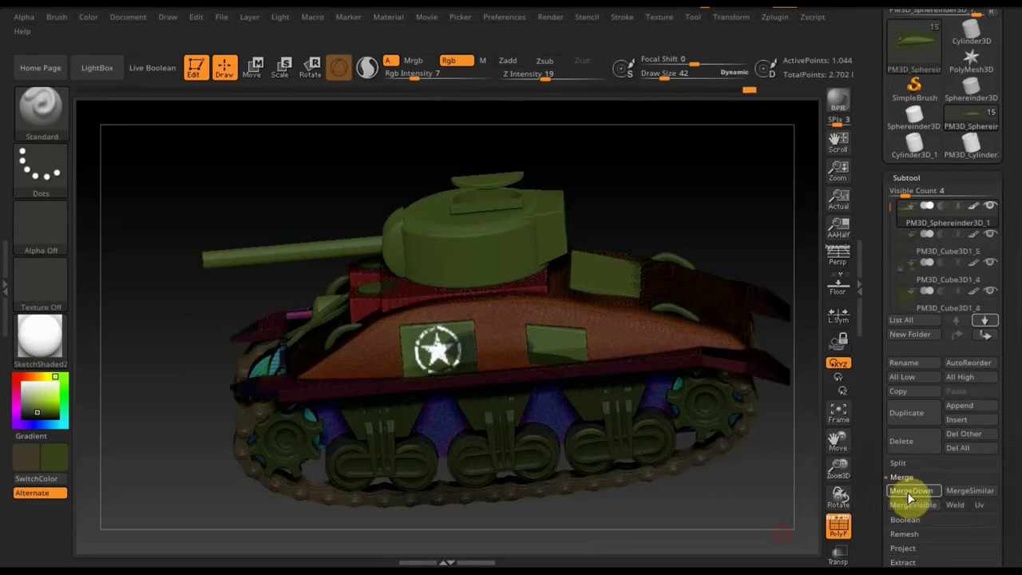
click(910, 493)
click(920, 496)
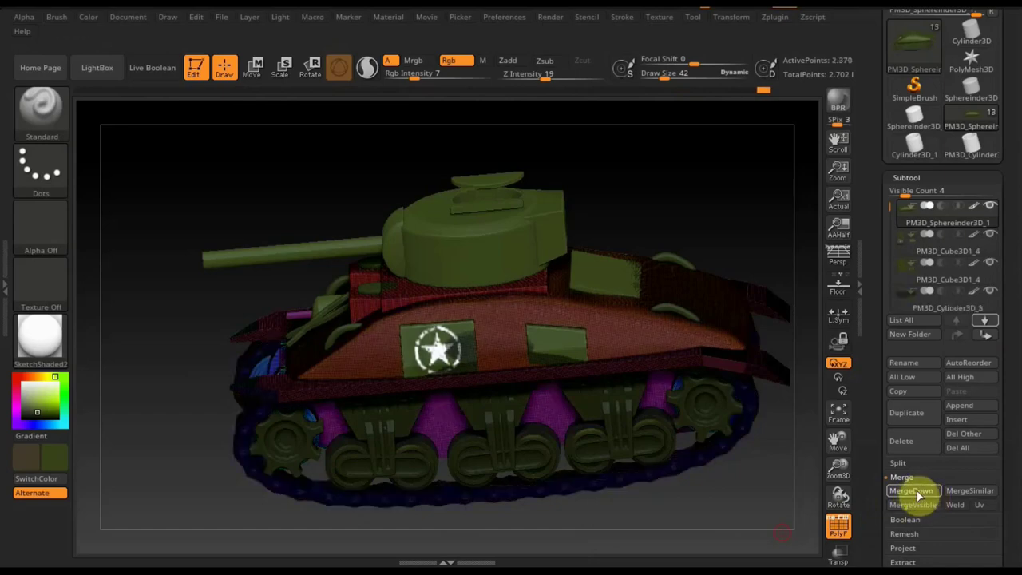
click(918, 496)
click(918, 495)
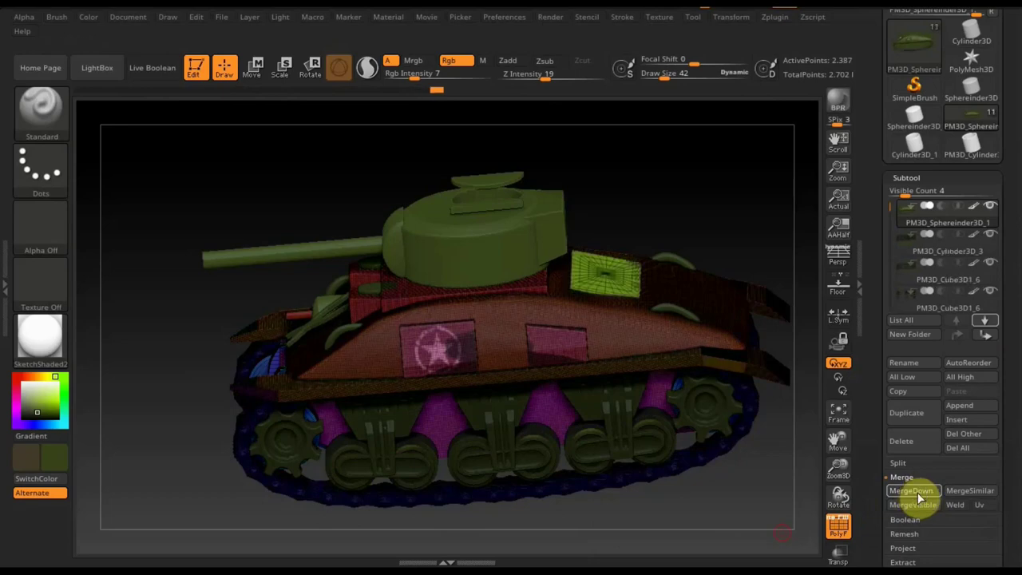
click(914, 496)
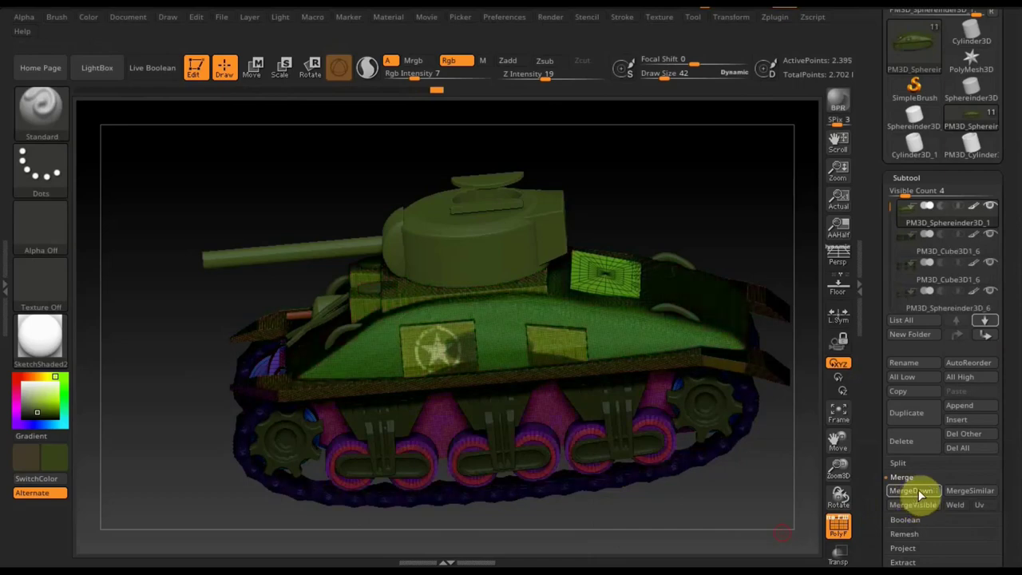
click(918, 490)
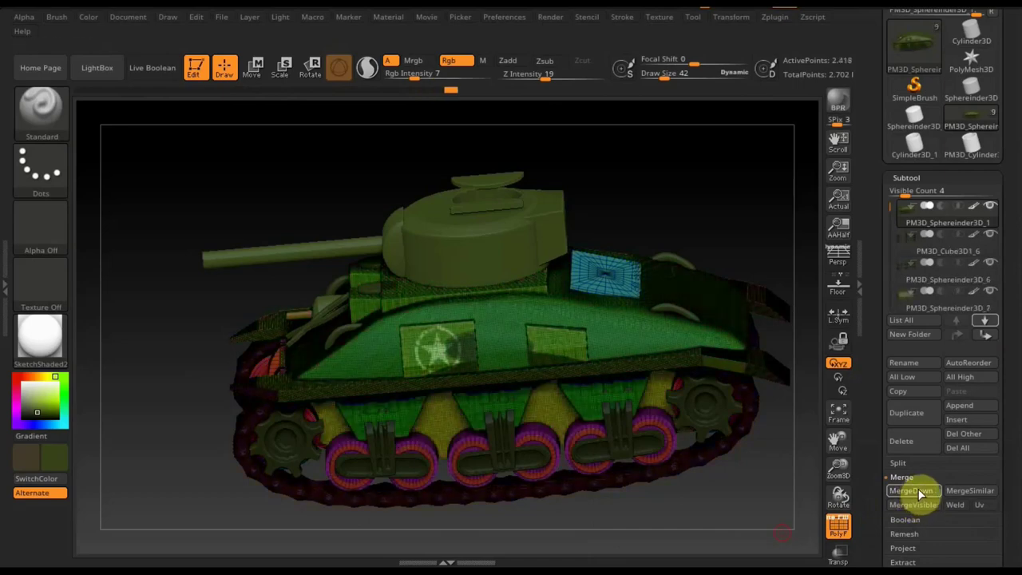
click(918, 491)
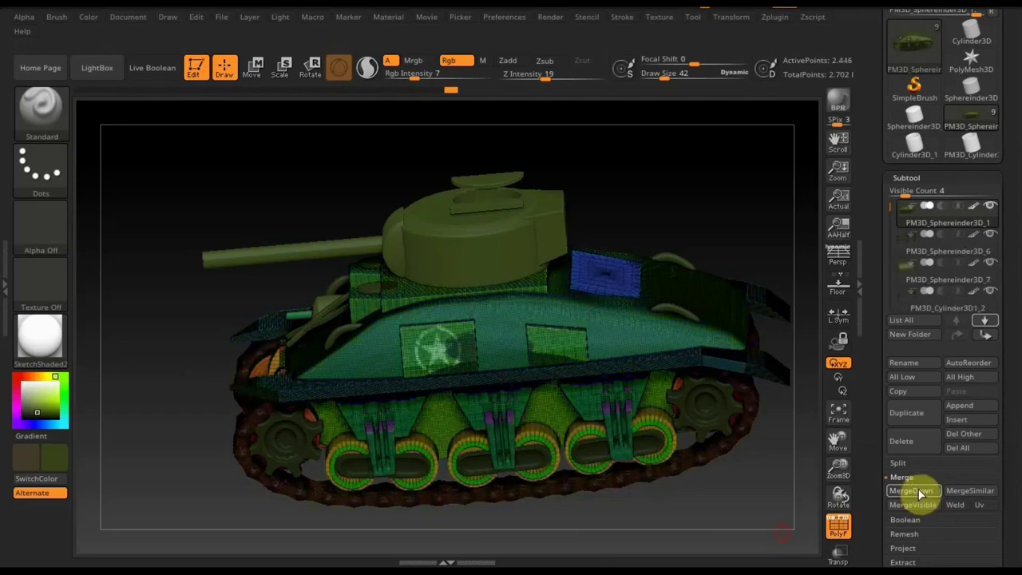
click(919, 491)
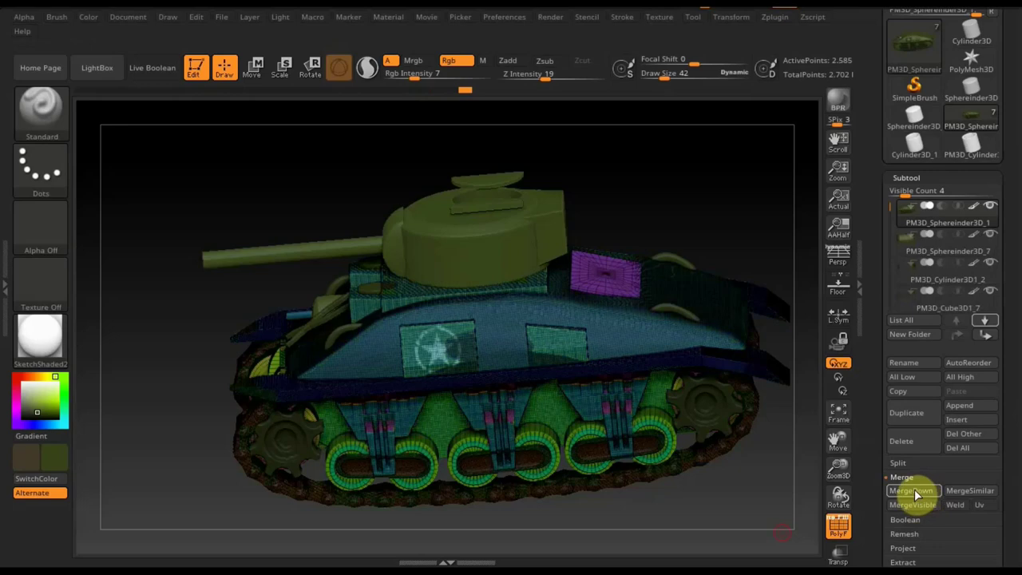
Reselect the top hull subtool and keep merging until only the hull and turret remain.
click(909, 248)
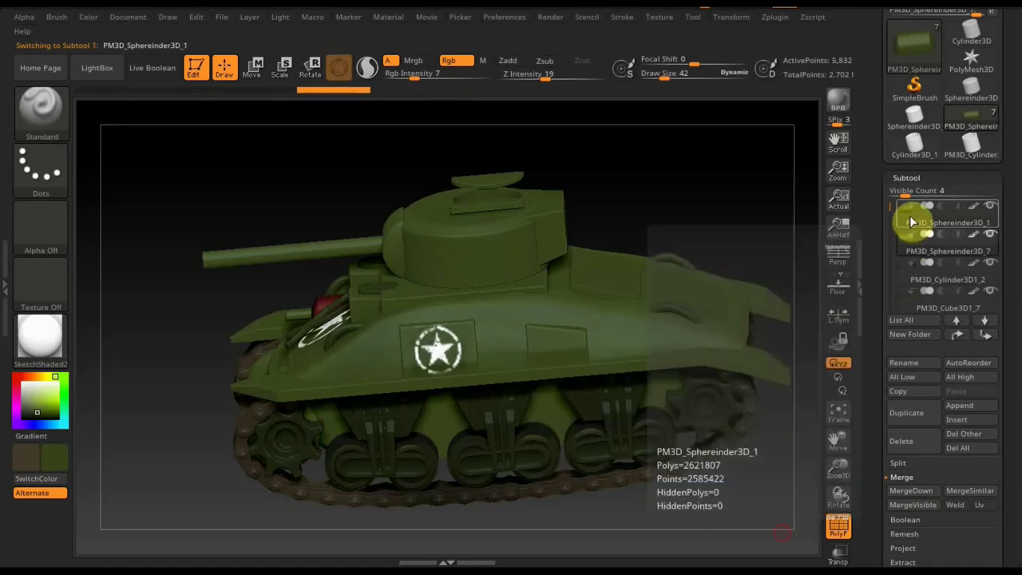
click(910, 222)
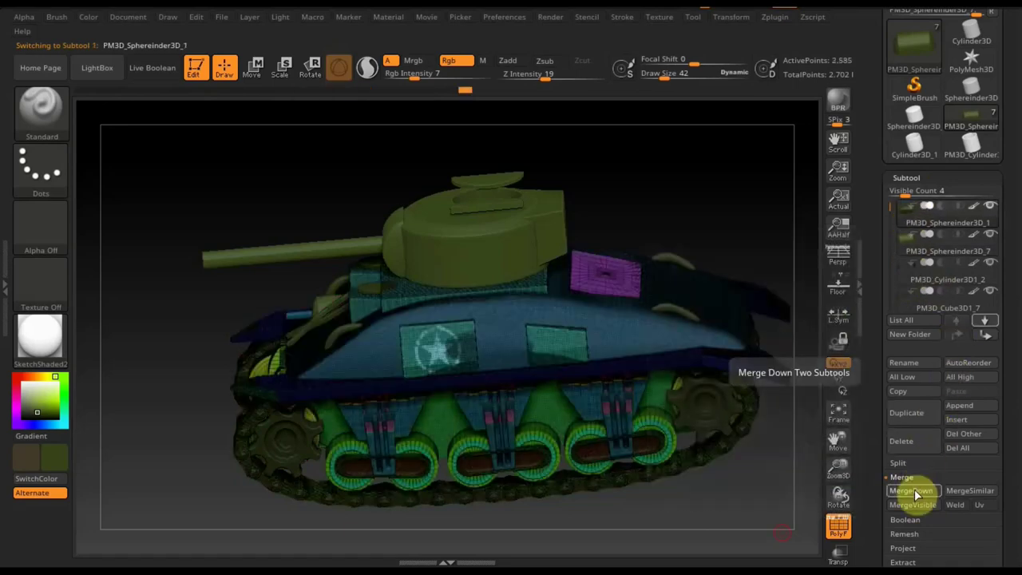
click(914, 490)
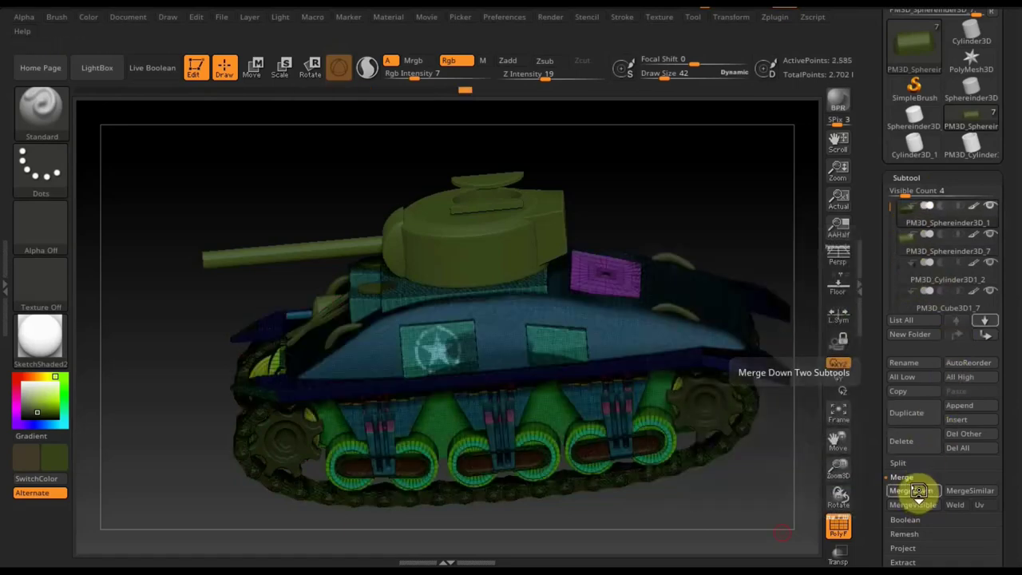
click(914, 490)
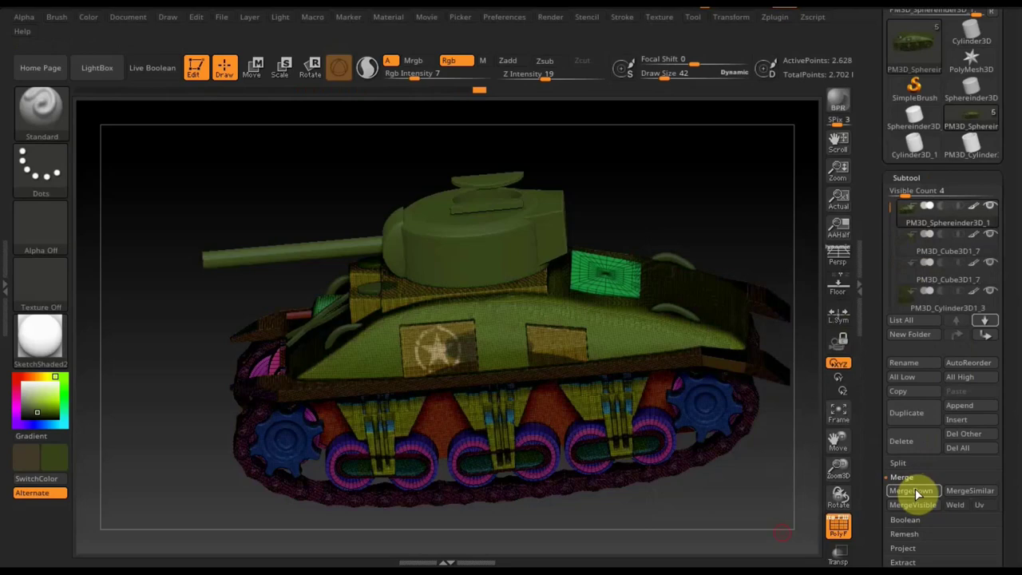
click(915, 490)
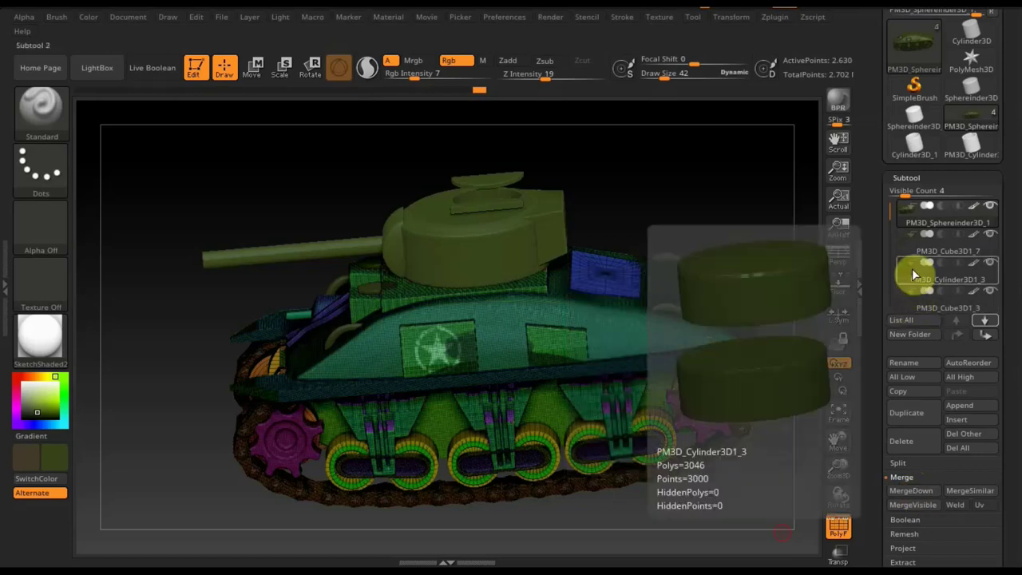
click(915, 490)
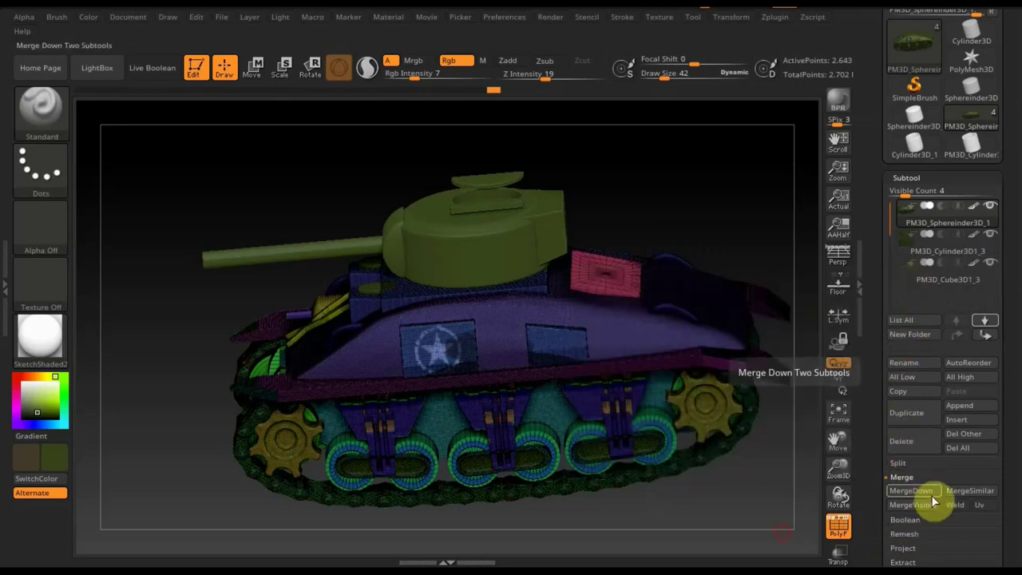
click(924, 490)
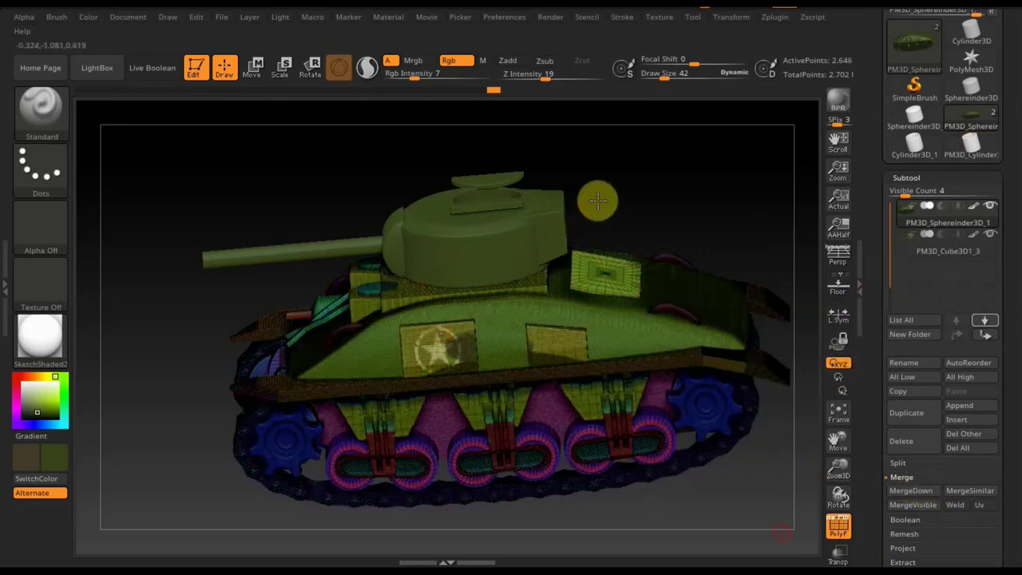
Turn PolyF off and orbit the tank to check its plain green shading from several angles.
mouse_move(630, 185)
mouse_down()
mouse_move(678, 206)
mouse_move(759, 354)
mouse_up()
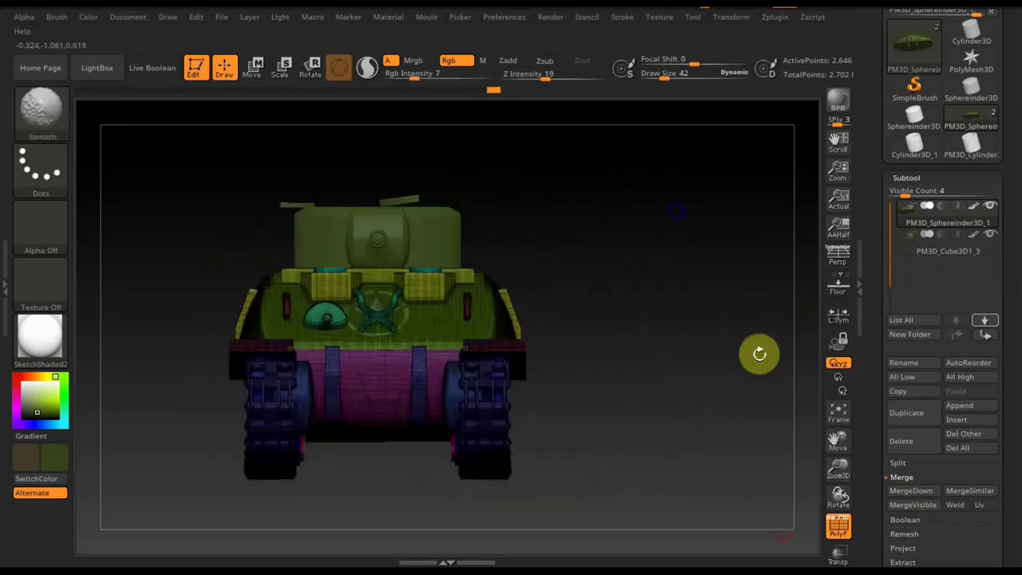
click(838, 525)
mouse_move(728, 477)
mouse_down()
mouse_move(678, 482)
mouse_move(690, 475)
mouse_up()
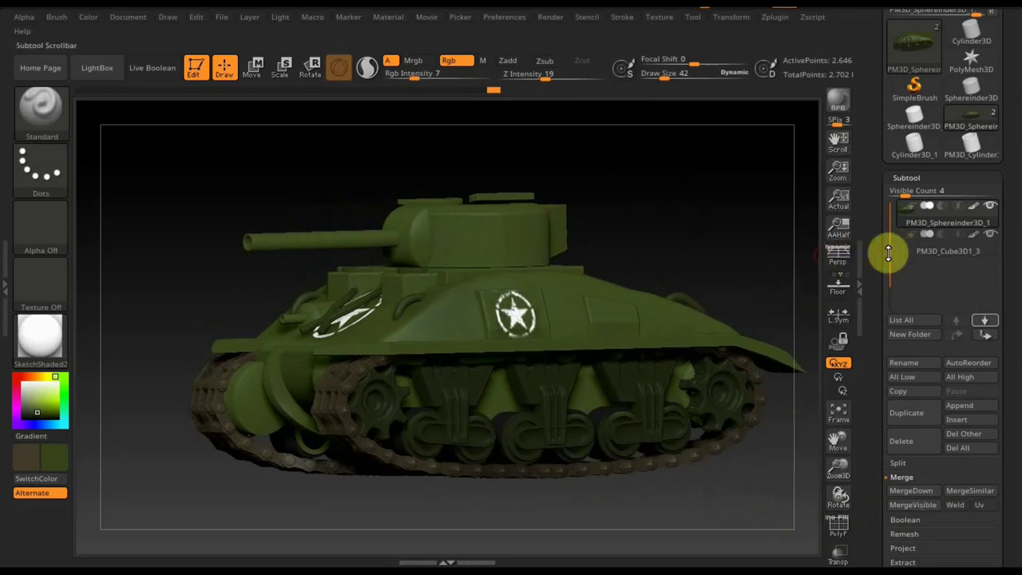
drag(1010, 372, 1010, 347)
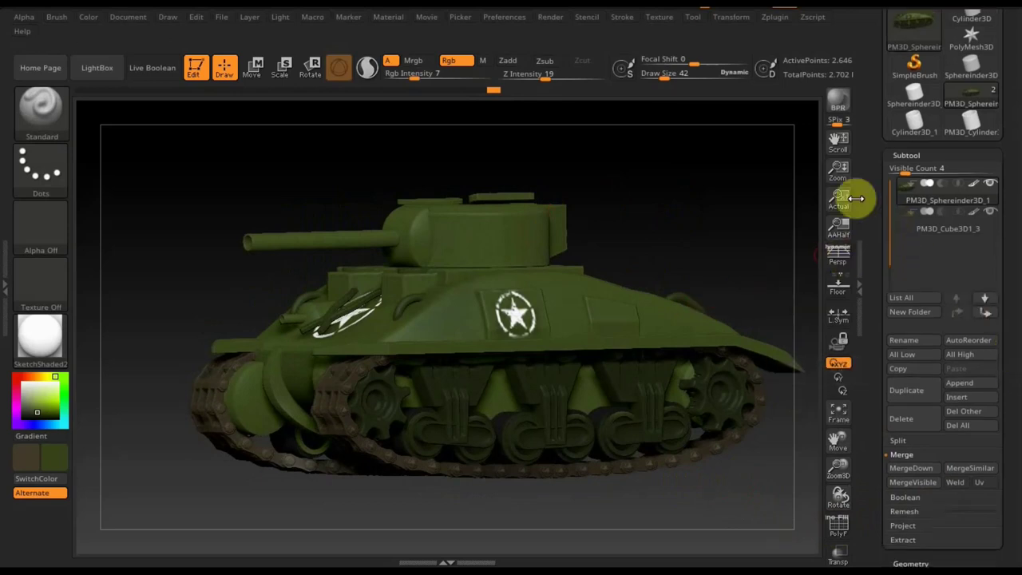
drag(730, 217, 701, 216)
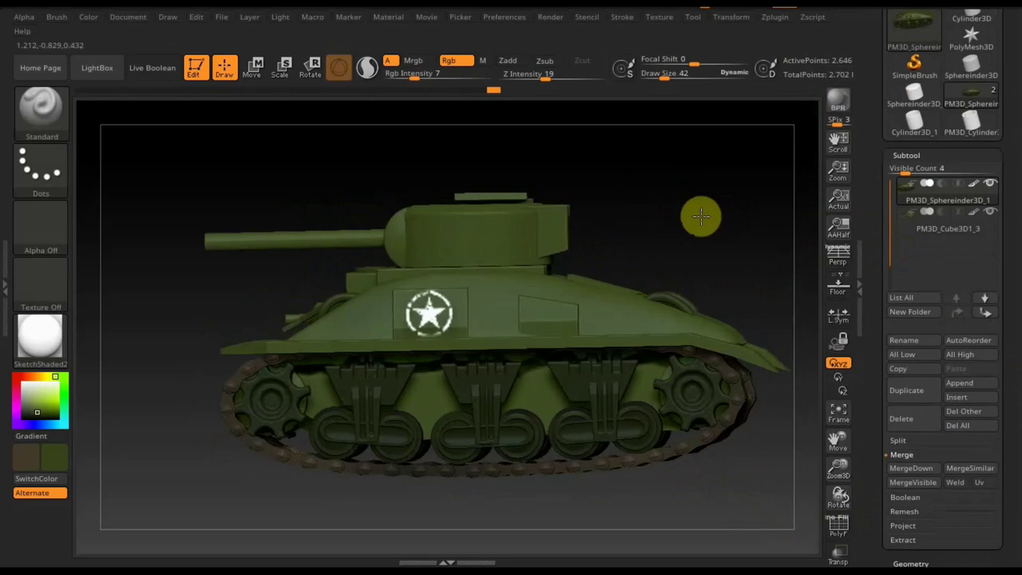
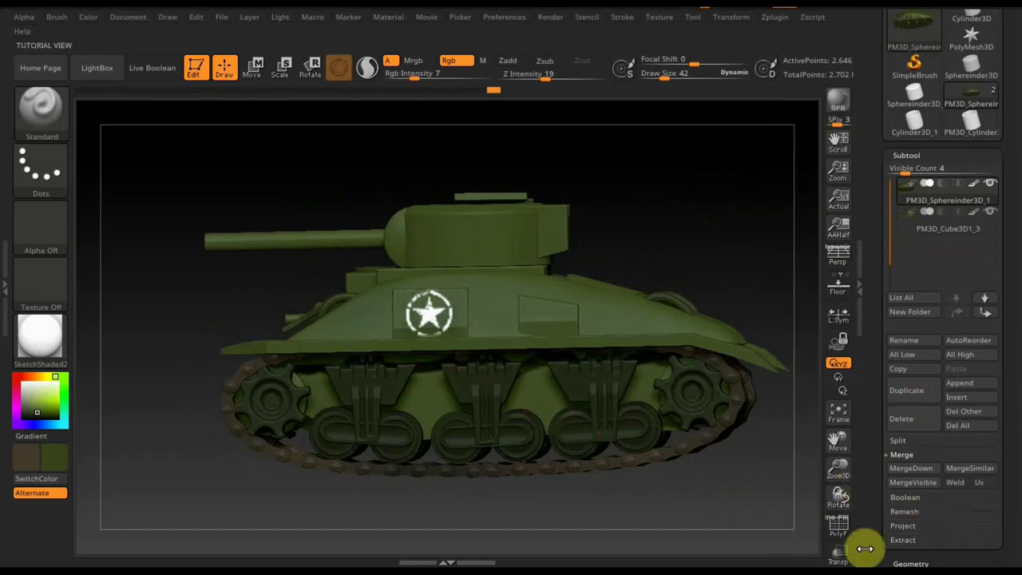
Remesh the hull with DynaMesh at resolution 160.
drag(1011, 507, 1011, 451)
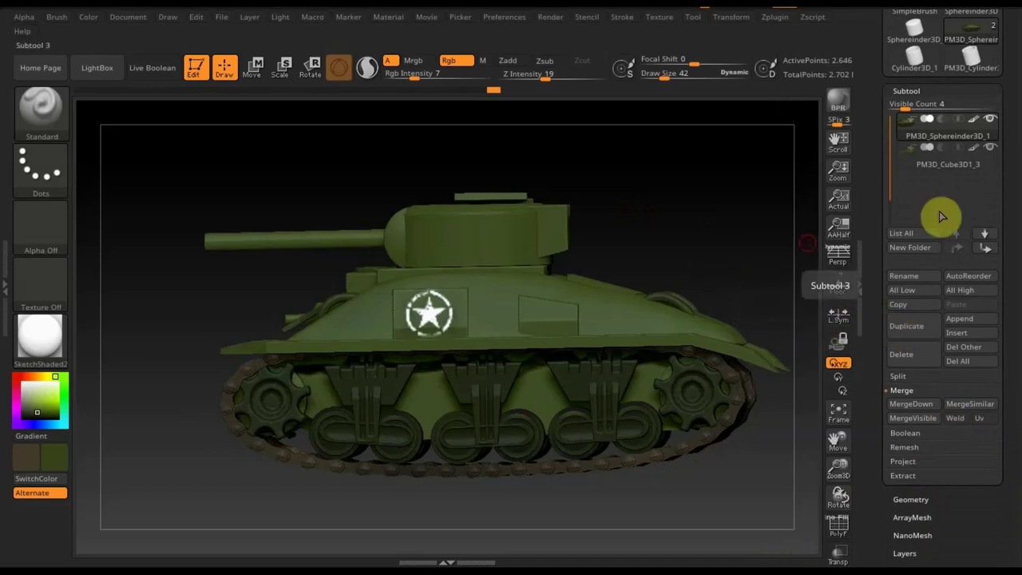
click(911, 499)
drag(1015, 435, 1013, 407)
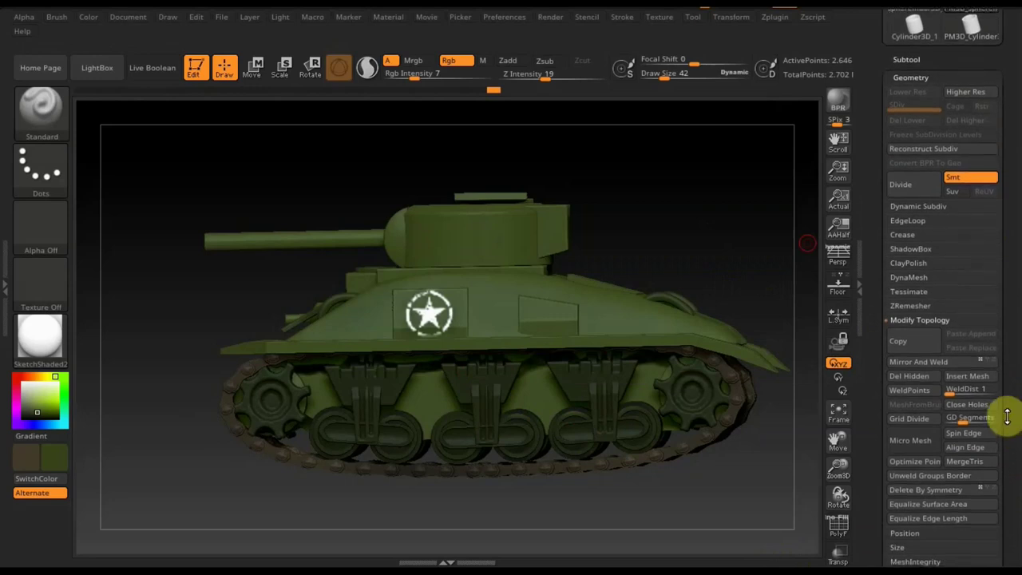
click(910, 281)
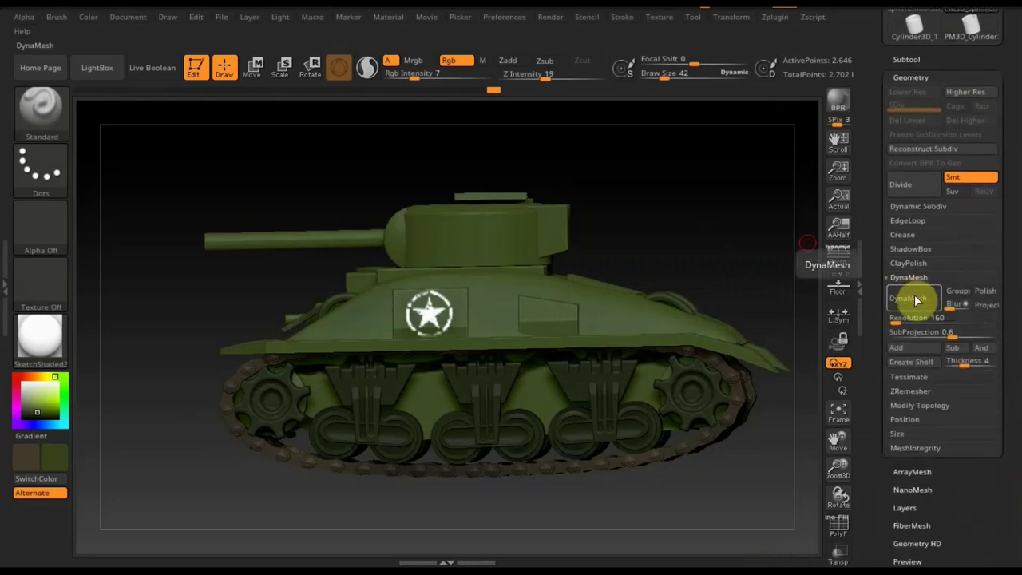
click(914, 299)
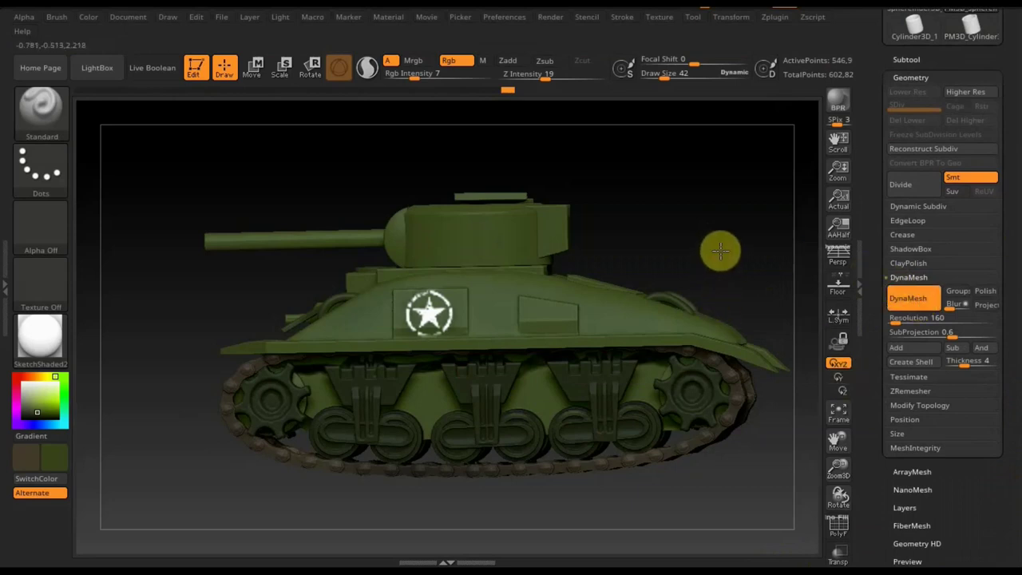
Check the remeshed hull's polygon frame from a three-quarter view.
drag(720, 251, 747, 249)
drag(757, 251, 787, 314)
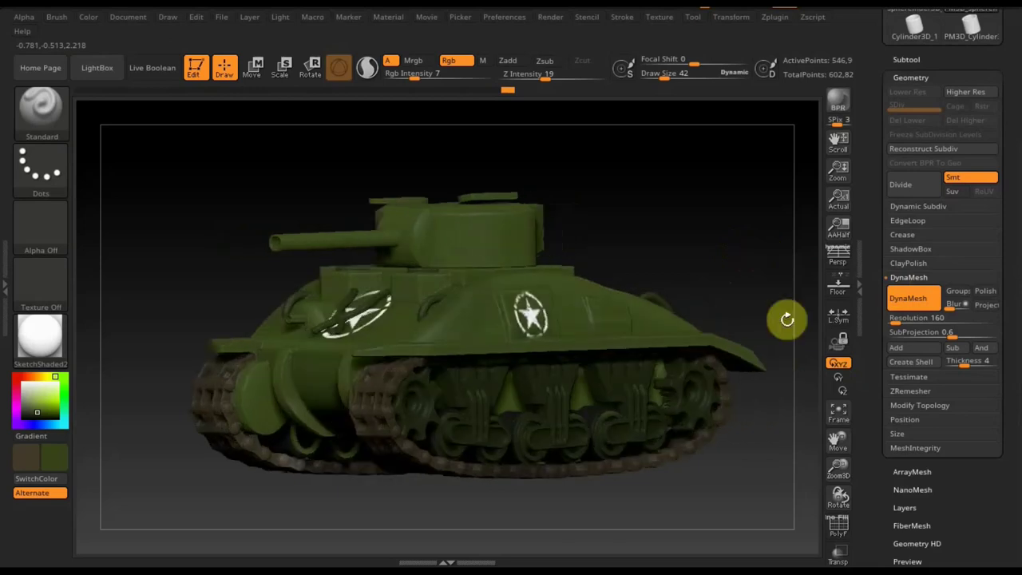
click(840, 527)
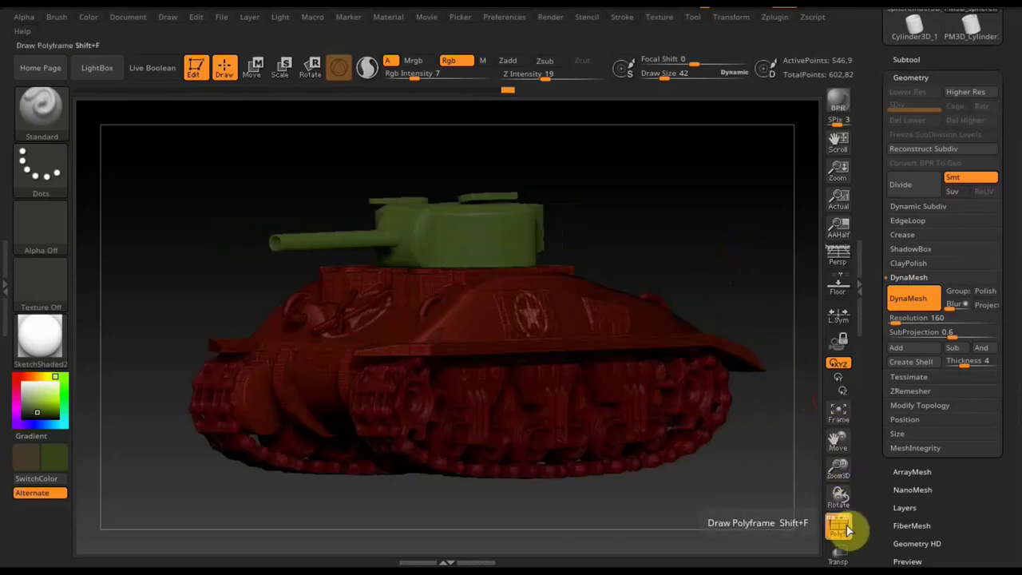
click(844, 527)
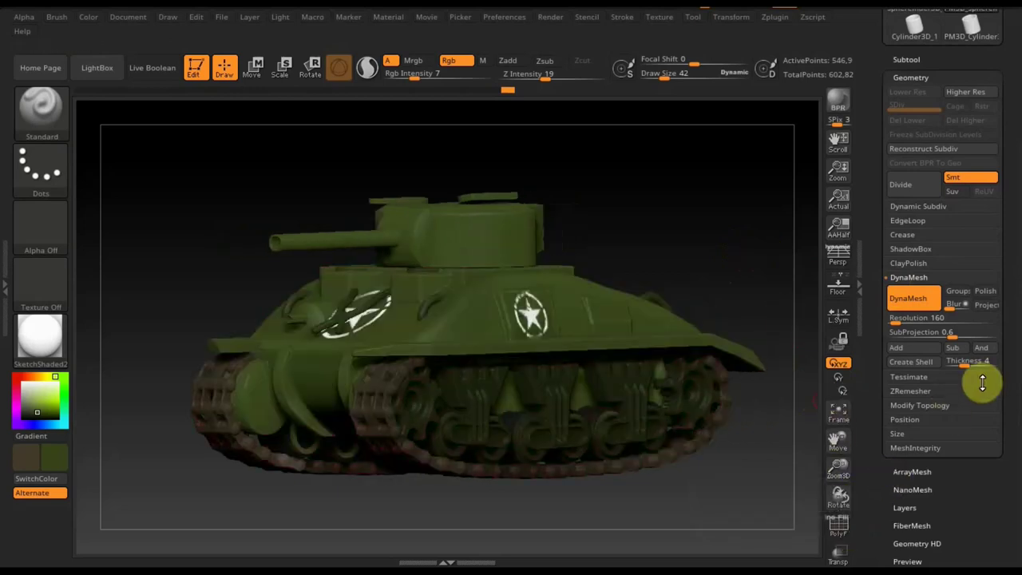
drag(1018, 320, 1011, 363)
drag(1018, 194, 1010, 276)
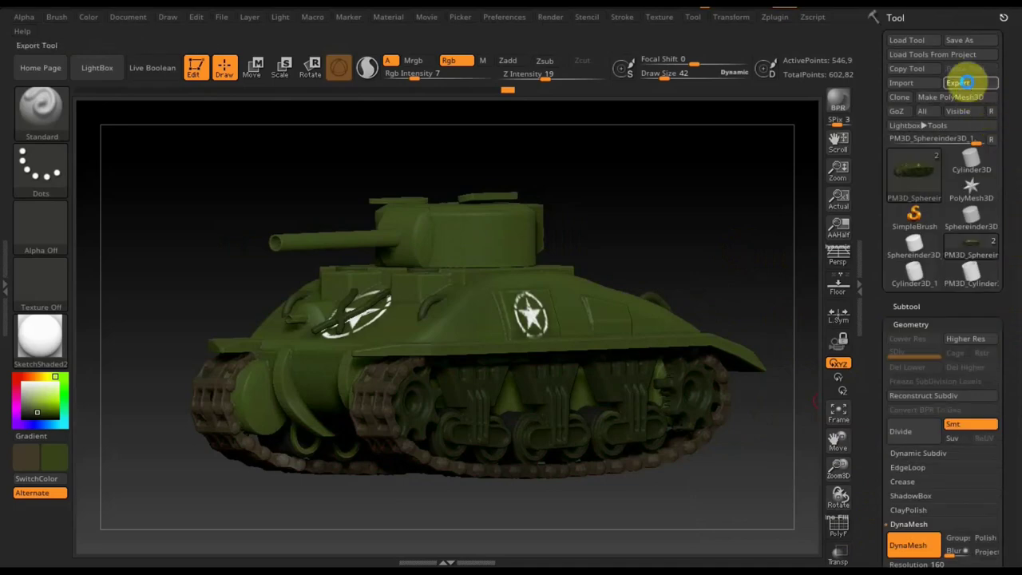
Save the hull through Tool > Export as the OBJ 'шерман корпус' in the Desktop folder.
click(968, 83)
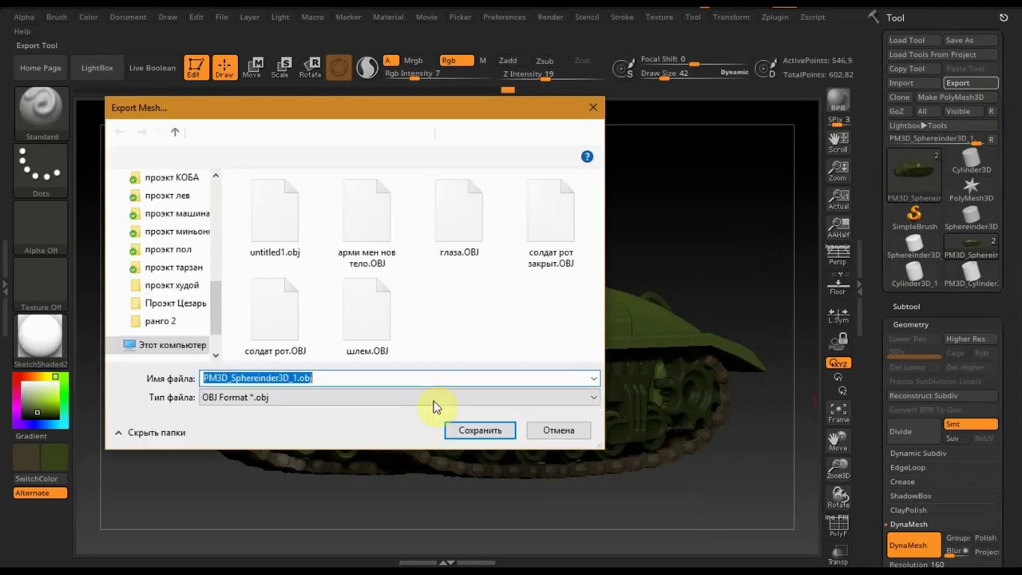
click(322, 379)
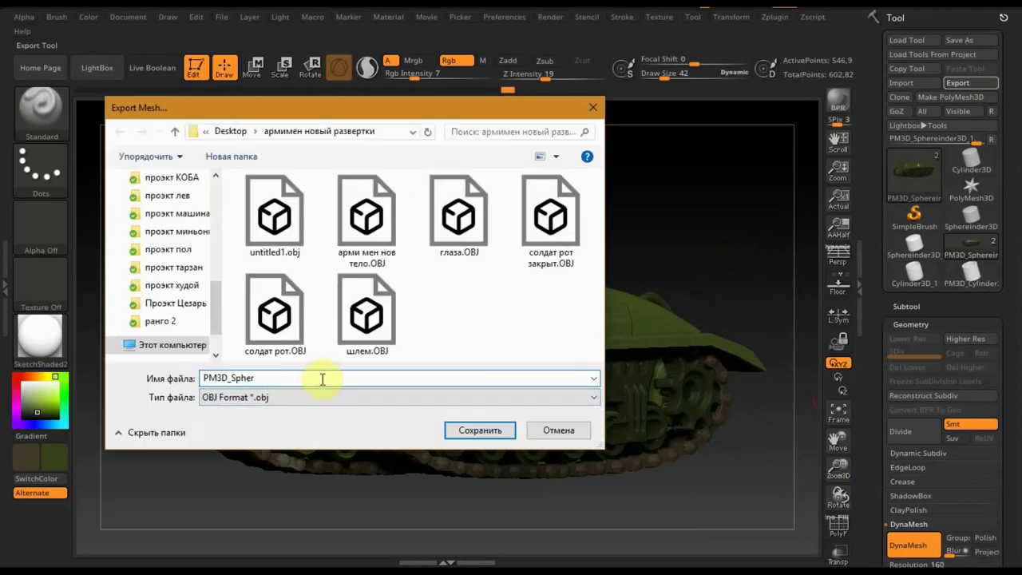
key(BackSpace)
key(BackSpace)
key(BackSpace)
text(it)
text(шерман)
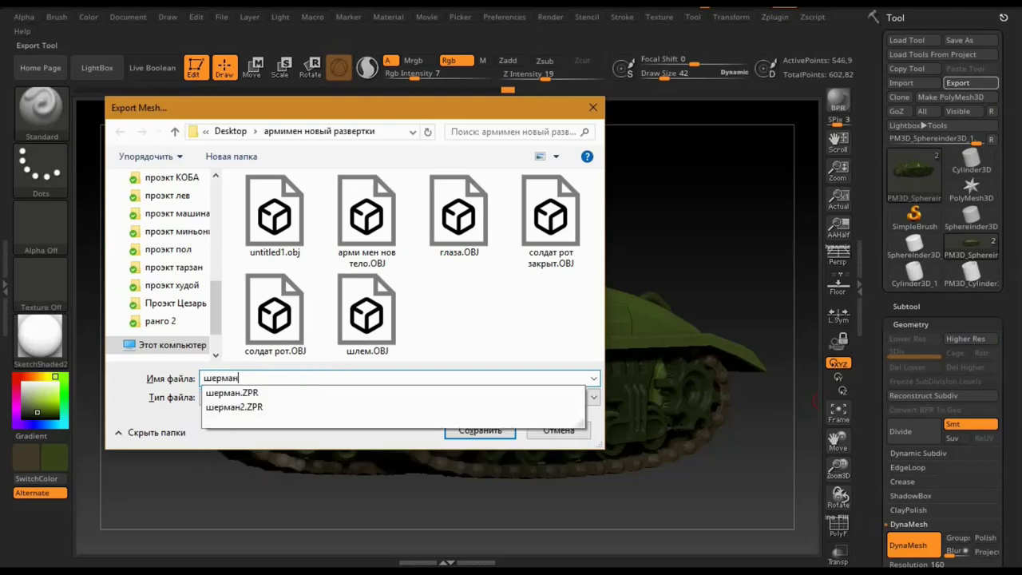
text( корпус)
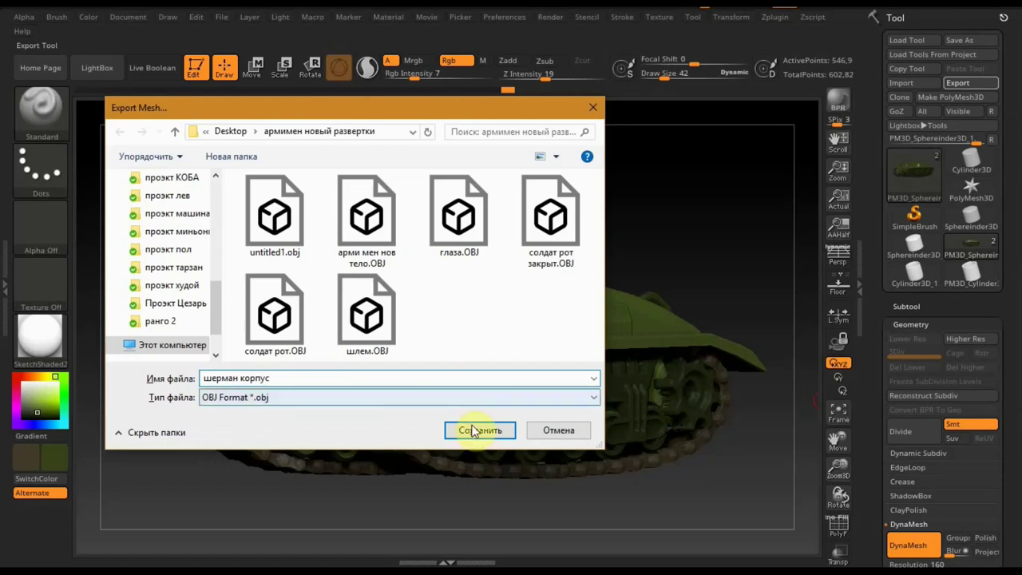
drag(217, 304, 212, 200)
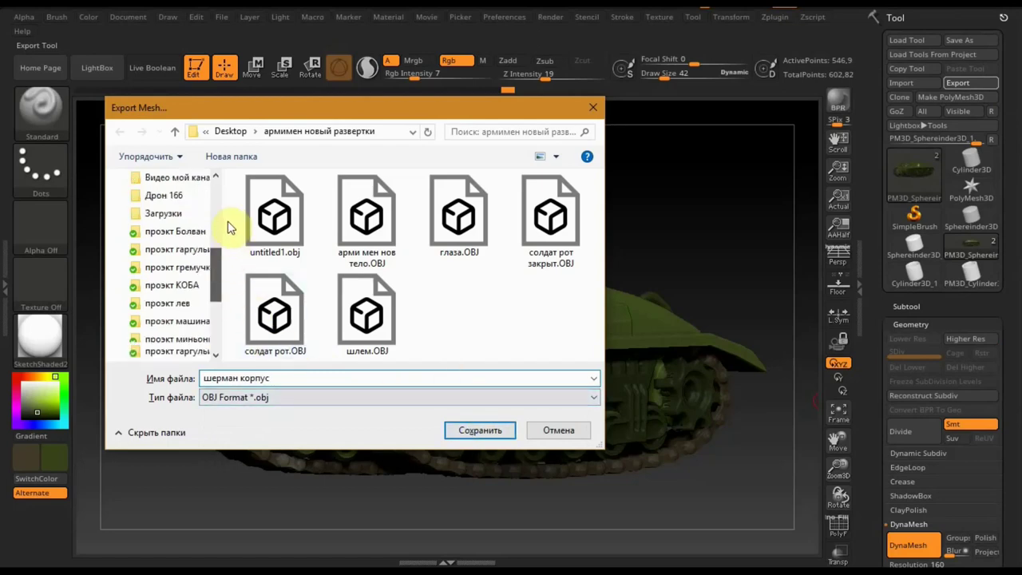
click(160, 208)
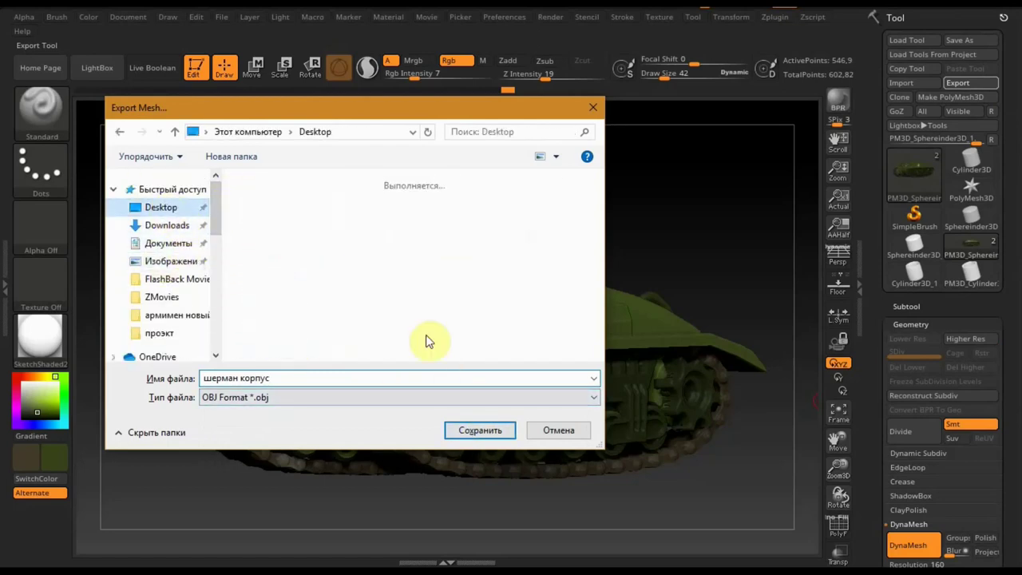
click(481, 432)
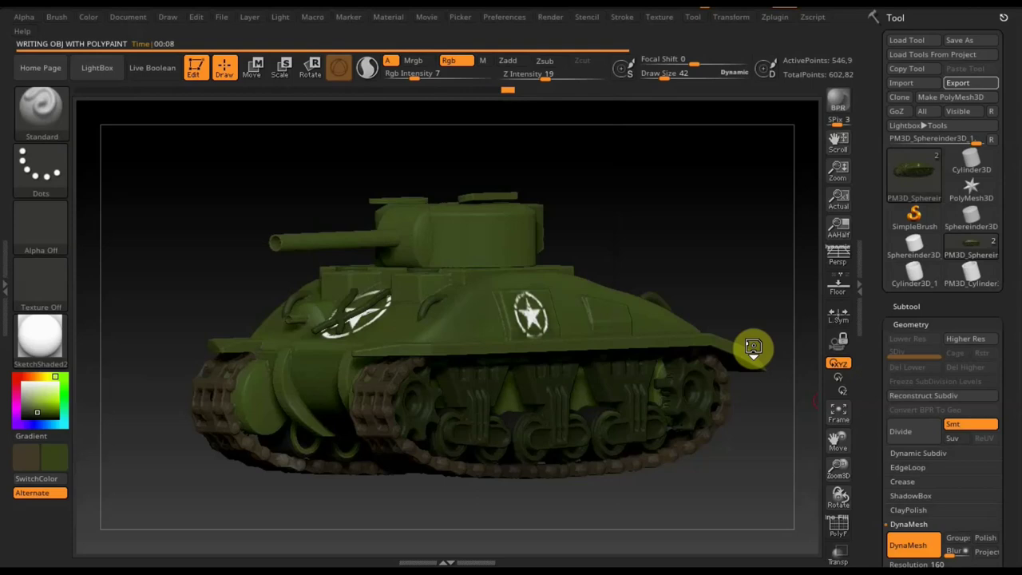
Select the turret subtool and hide the hull so only the turret shows.
click(906, 306)
click(900, 380)
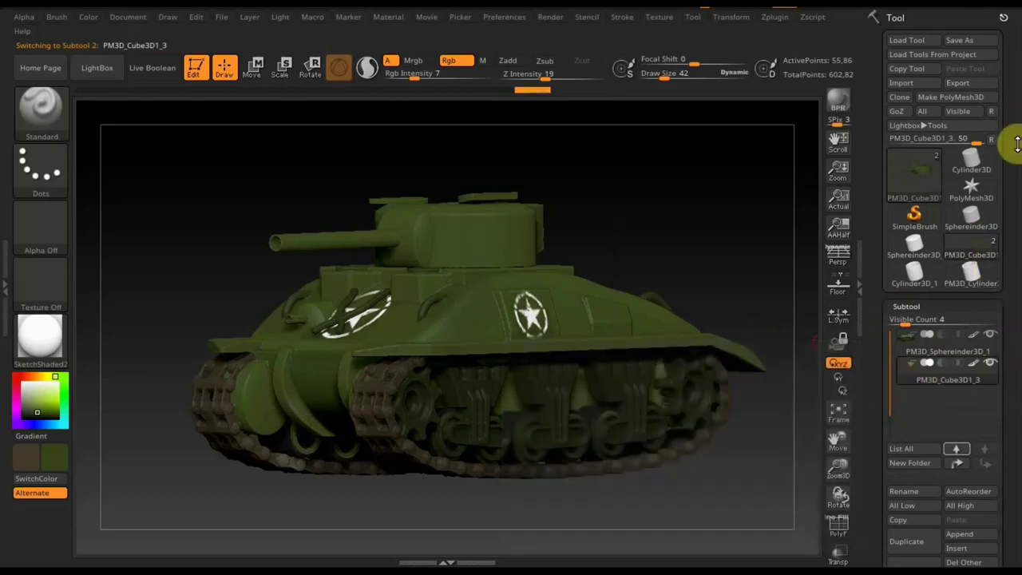
click(990, 334)
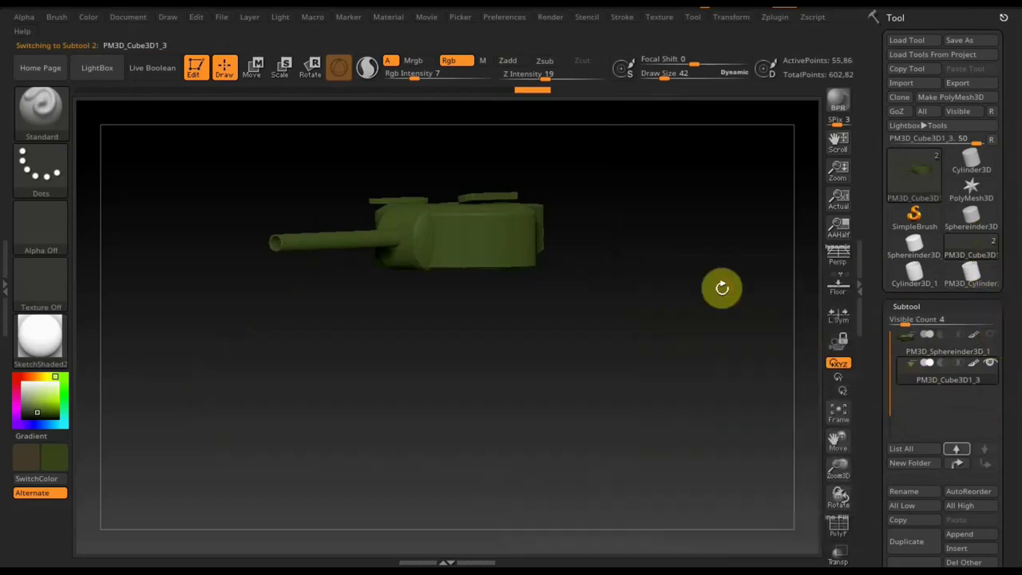
click(839, 532)
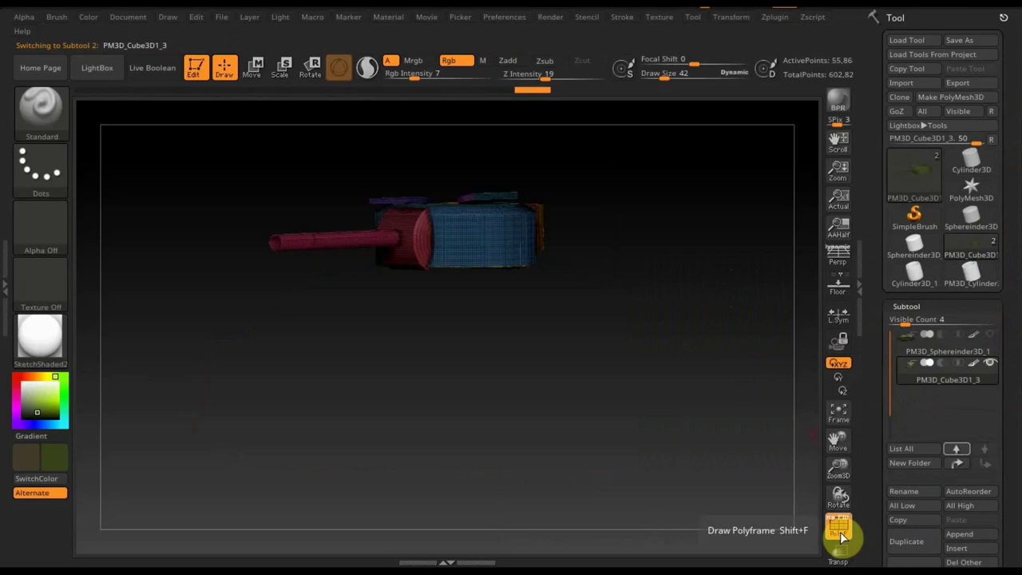
click(839, 532)
Remesh the turret with DynaMesh at resolution 128 and inspect its polygons.
drag(1003, 449, 1010, 338)
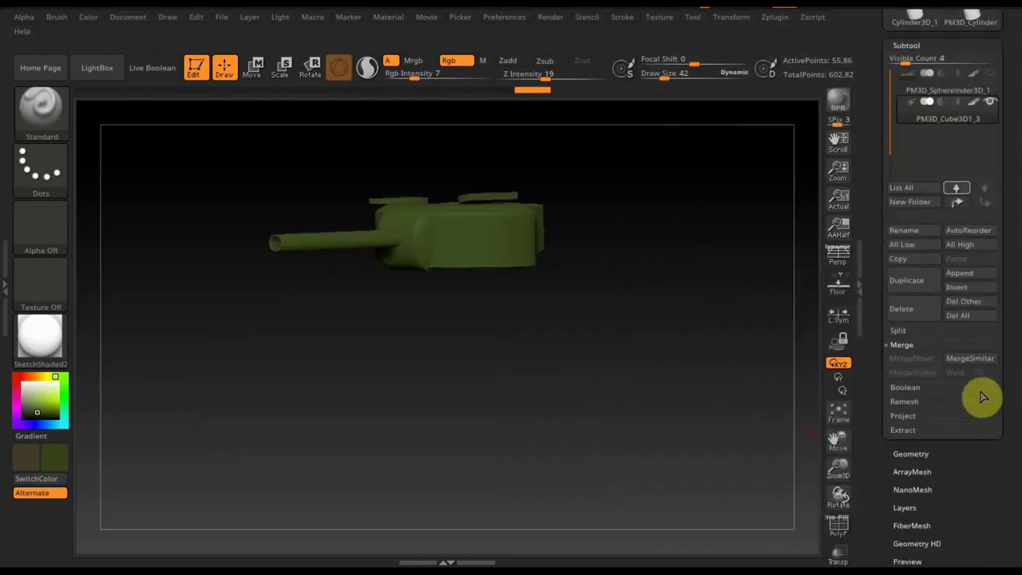
click(911, 453)
click(918, 285)
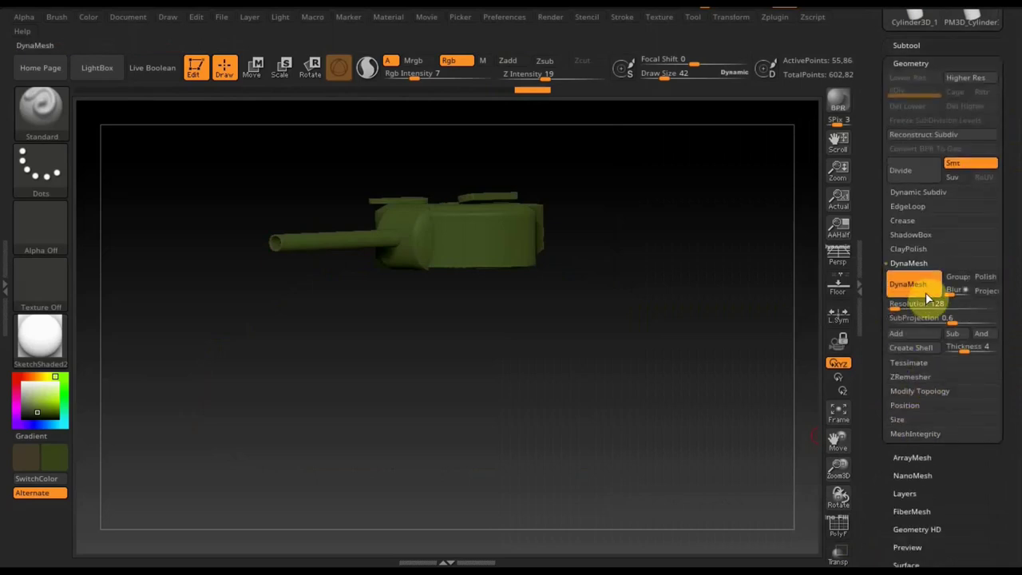
click(922, 288)
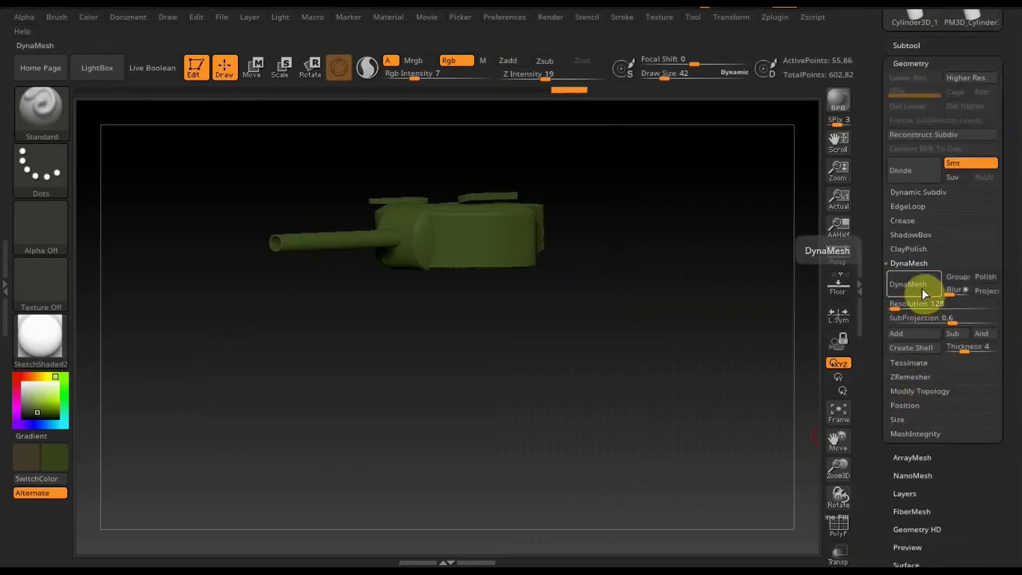
click(919, 286)
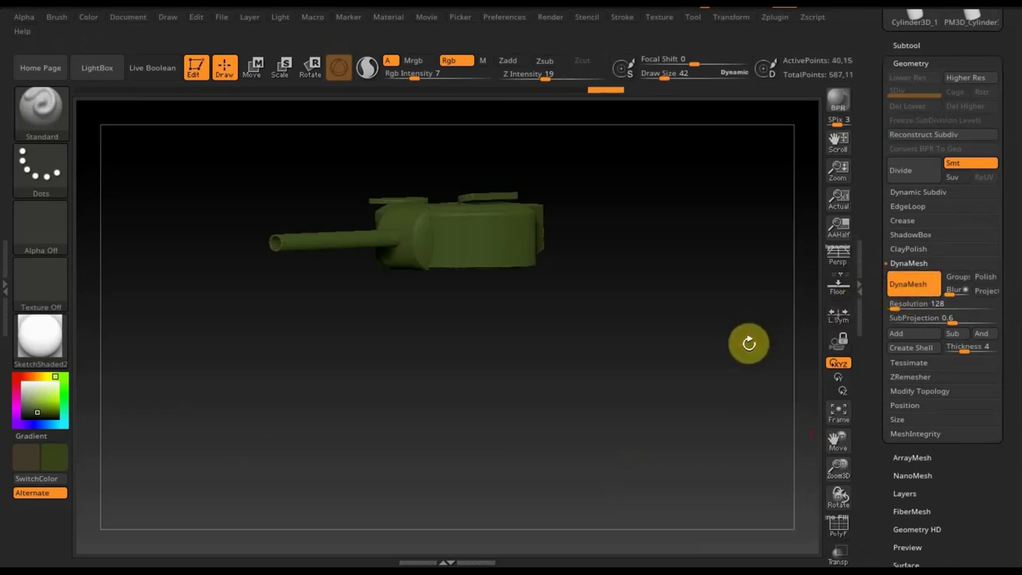
click(838, 524)
click(845, 527)
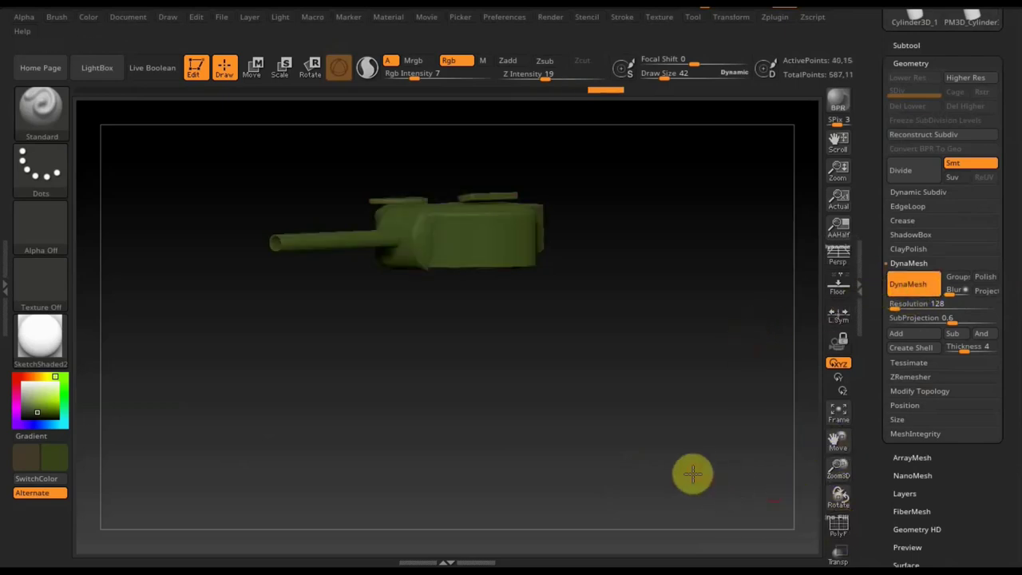
mouse_move(692, 475)
mouse_down()
mouse_move(701, 551)
mouse_move(673, 557)
mouse_move(583, 504)
mouse_move(620, 460)
mouse_move(662, 463)
mouse_move(663, 474)
mouse_up()
mouse_move(643, 411)
mouse_down()
mouse_move(663, 420)
mouse_move(707, 404)
mouse_move(582, 407)
mouse_move(577, 365)
mouse_move(627, 283)
mouse_move(615, 275)
mouse_up()
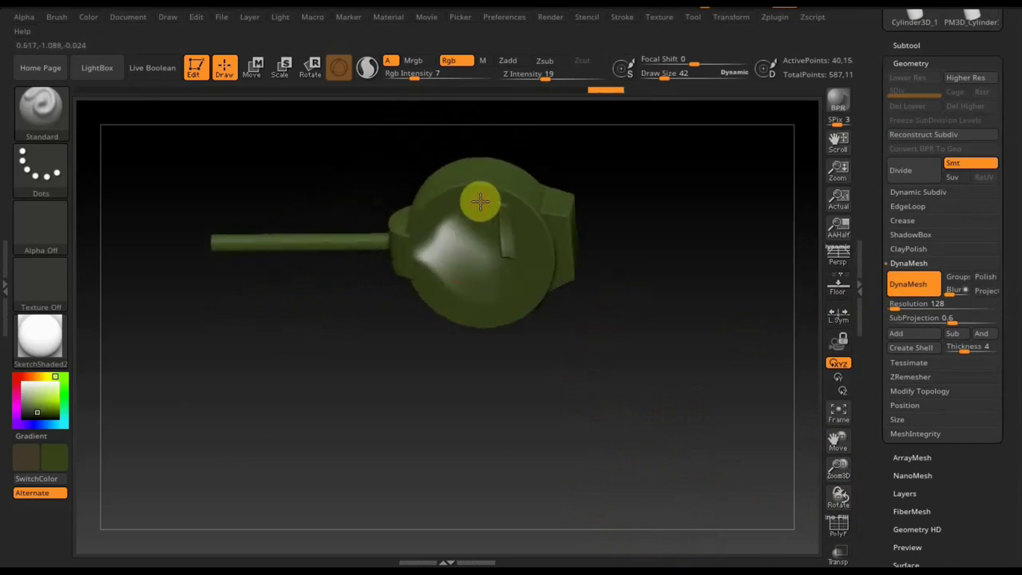
Paint over the turret's shiny patch in green with brush size 195 and intensity 65.
key(c)
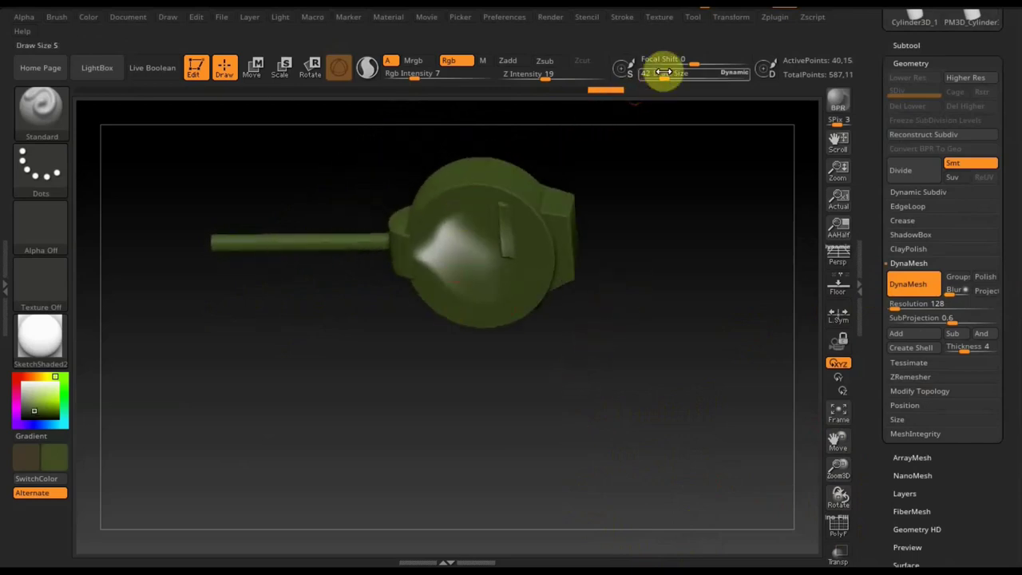
drag(662, 72, 678, 77)
drag(533, 195, 447, 155)
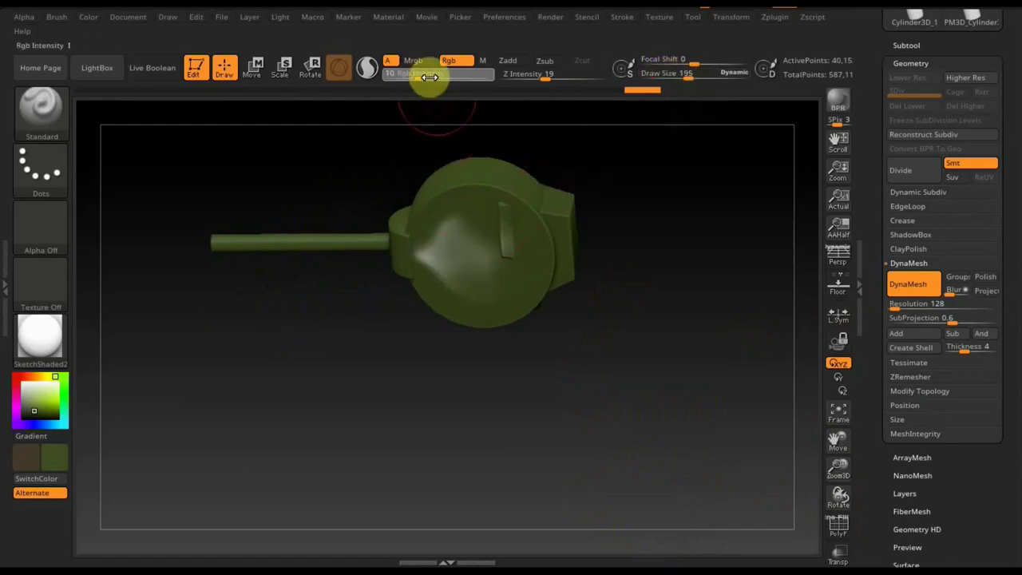
drag(424, 76, 467, 78)
mouse_move(463, 256)
mouse_down()
mouse_move(425, 249)
mouse_move(474, 279)
mouse_move(532, 232)
mouse_move(511, 174)
mouse_move(567, 257)
mouse_up()
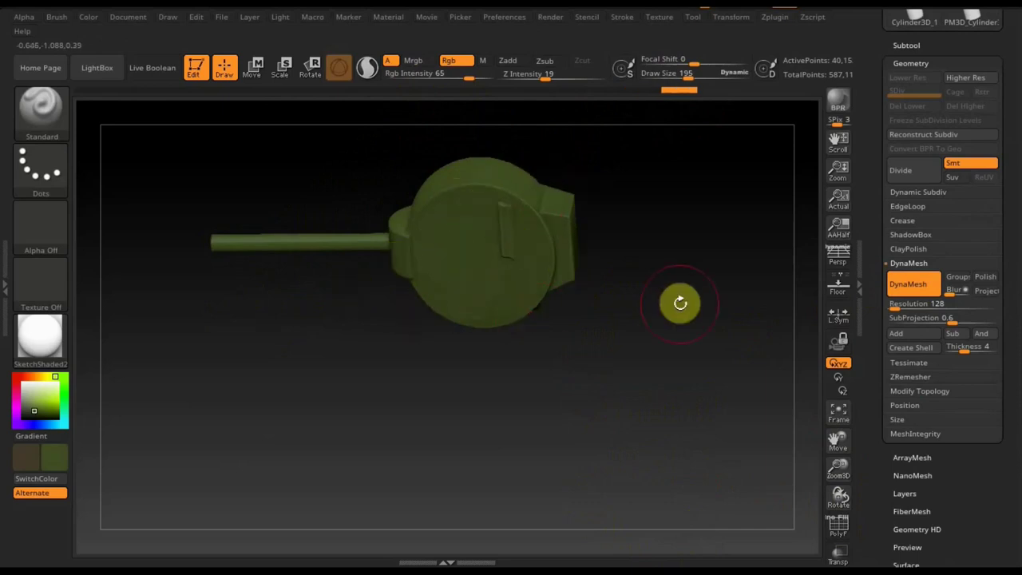
mouse_move(679, 299)
mouse_down()
mouse_move(700, 422)
mouse_move(726, 449)
mouse_move(682, 387)
mouse_move(675, 407)
mouse_up()
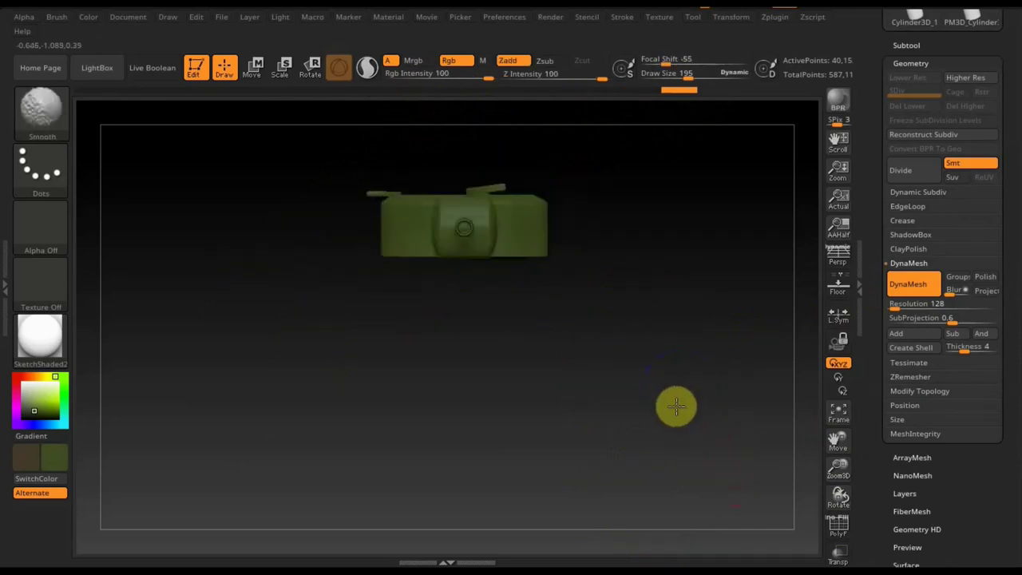
scroll(998, 128, up, 5)
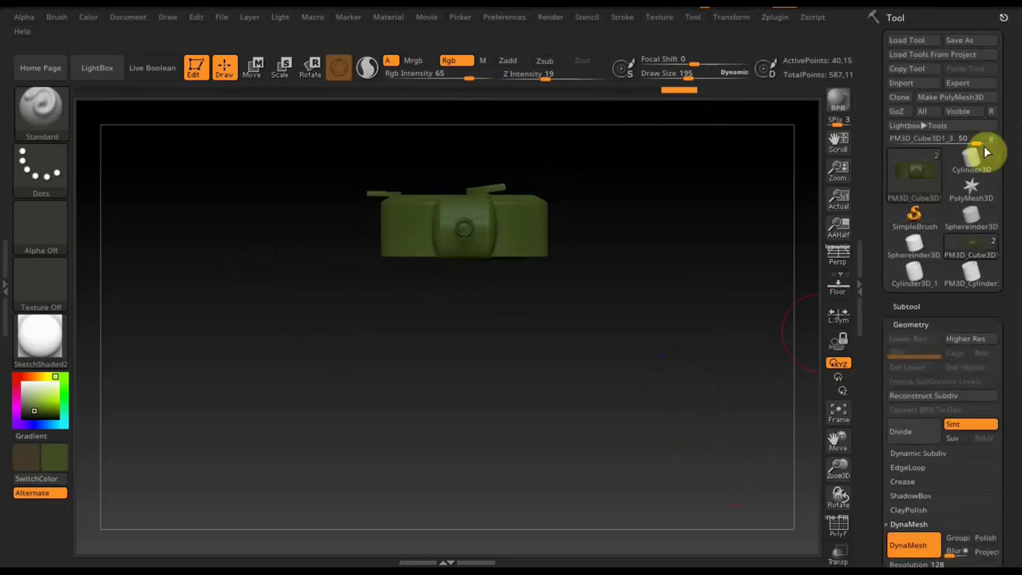
Export the turret to the Desktop as the OBJ 'башня шерман'.
click(960, 84)
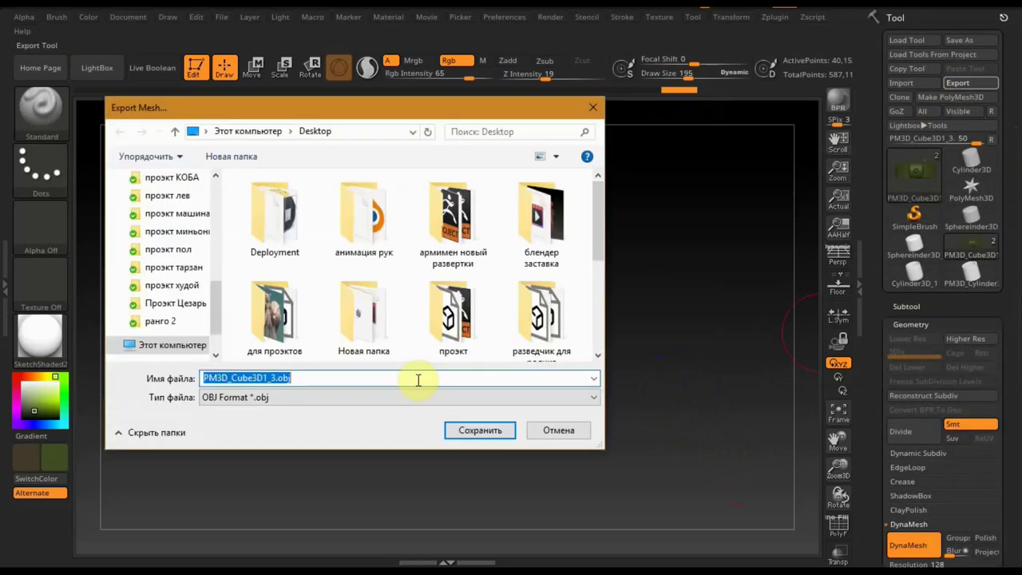
click(303, 379)
drag(303, 380, 198, 376)
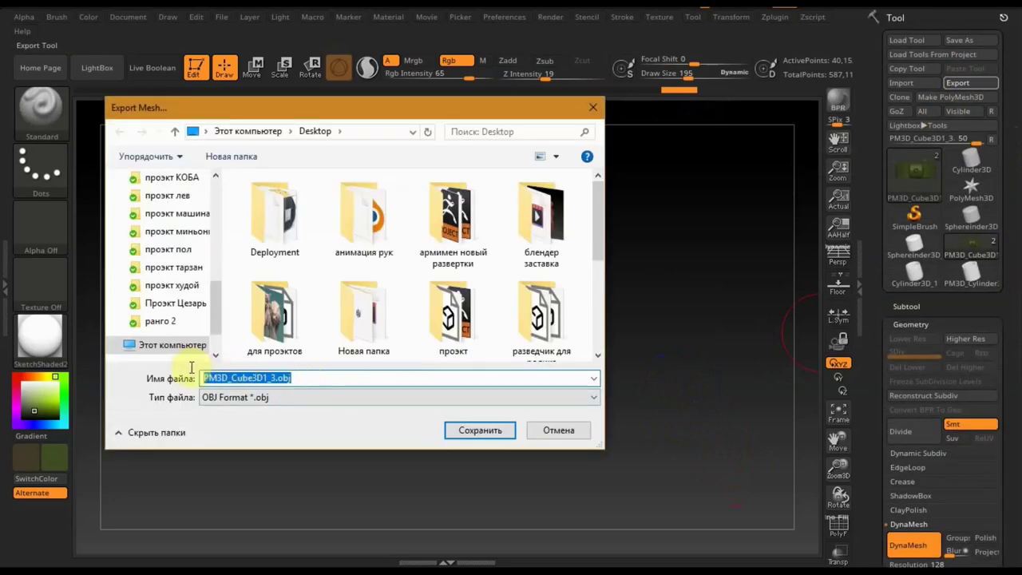
text(6)
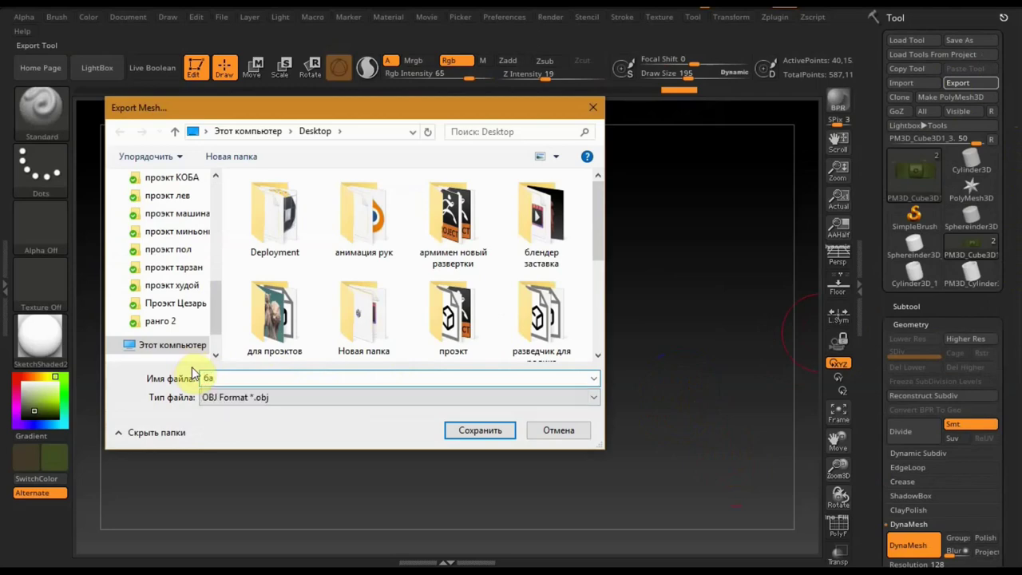
text(шня шерман)
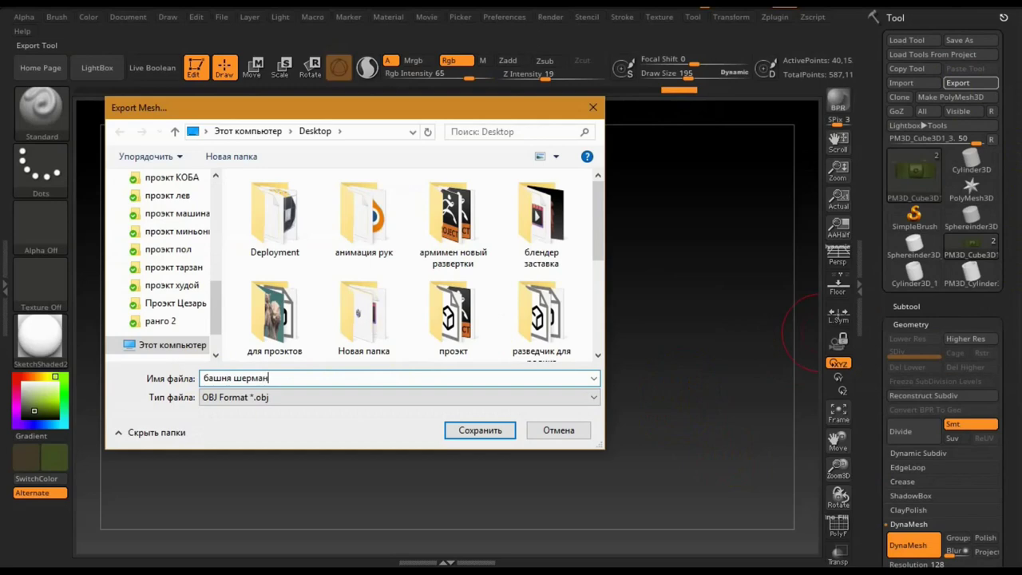
click(479, 430)
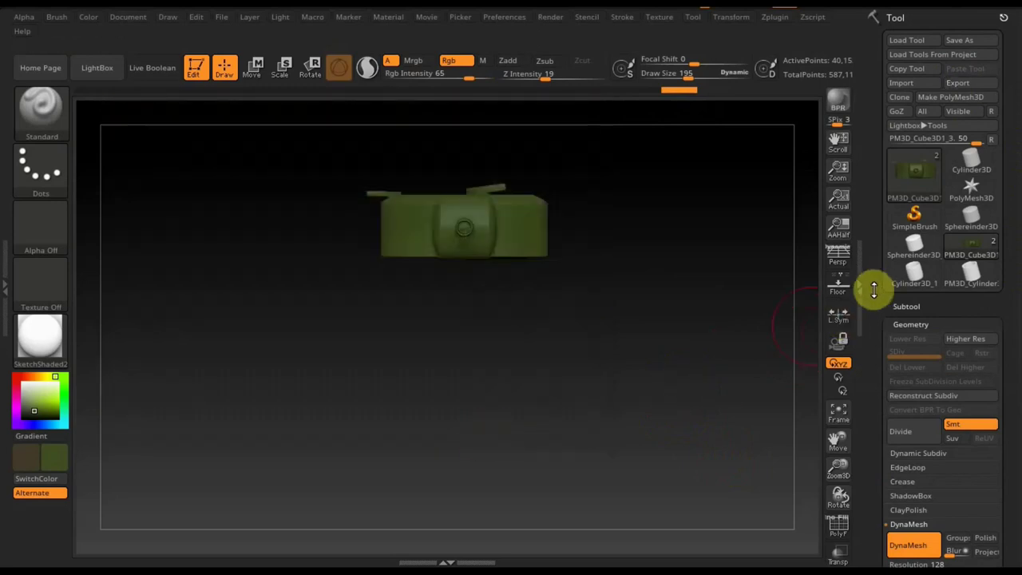
Make the hull subtool visible again so the whole tank shows.
drag(557, 367, 529, 373)
click(929, 306)
mouse_move(948, 340)
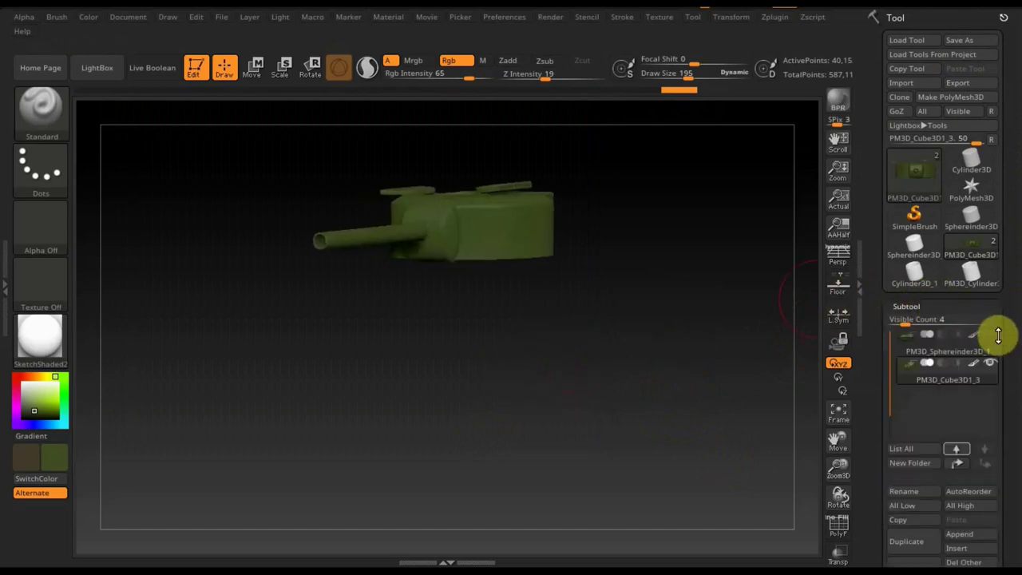
click(992, 335)
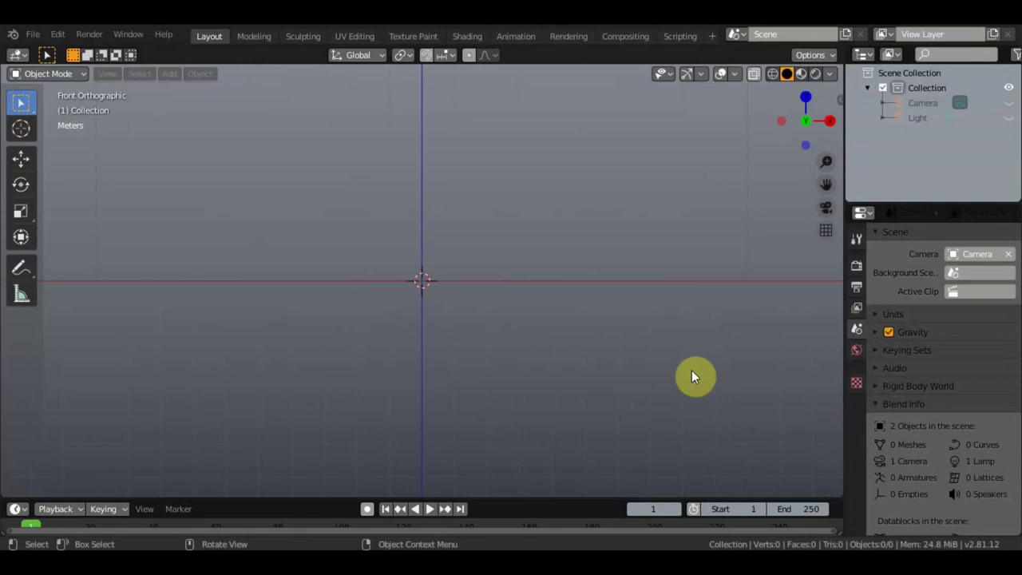
Import шерман корпус.OBJ from the Desktop as a Wavefront OBJ and select the hull.
click(30, 34)
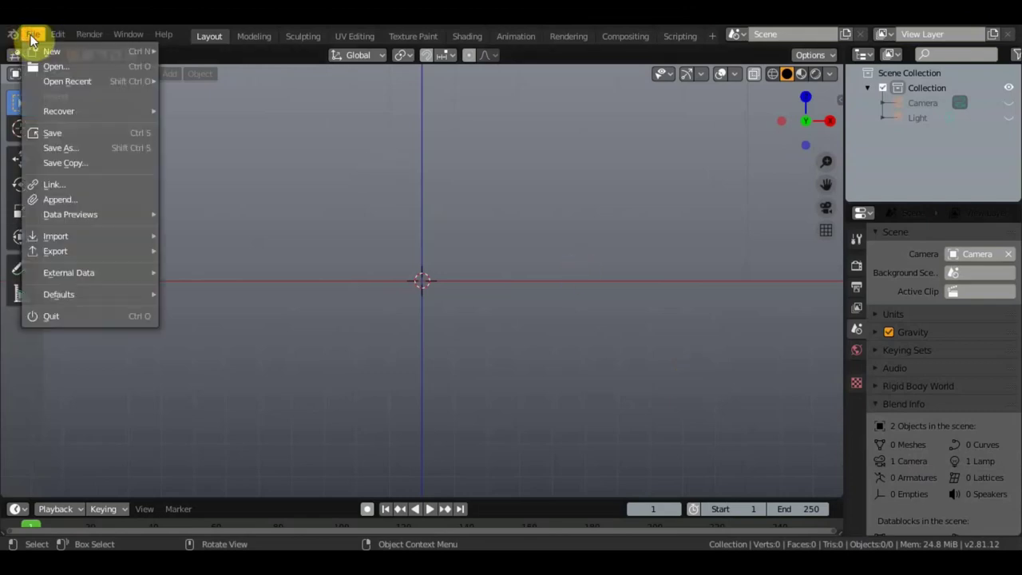
mouse_move(56, 236)
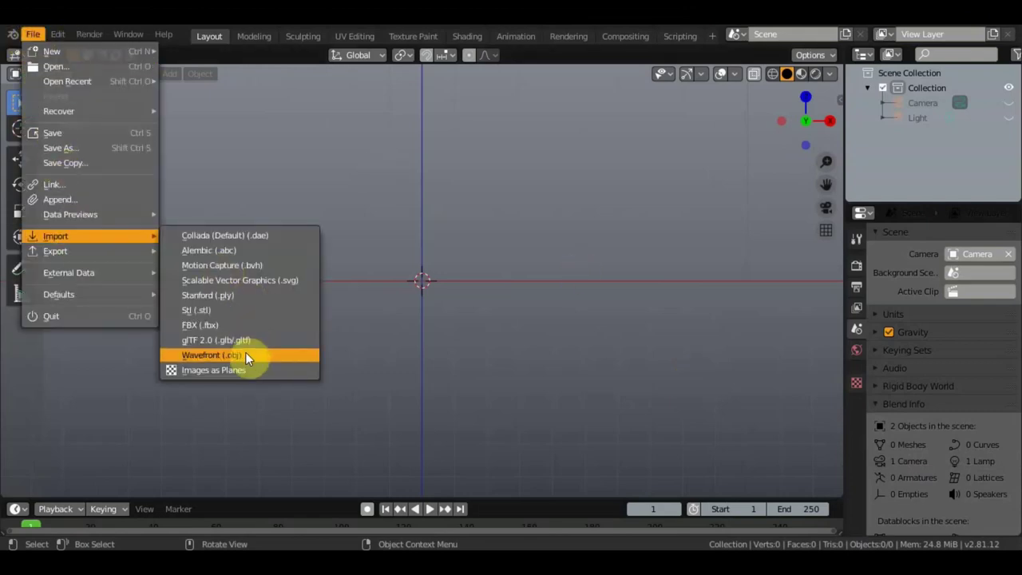
click(246, 356)
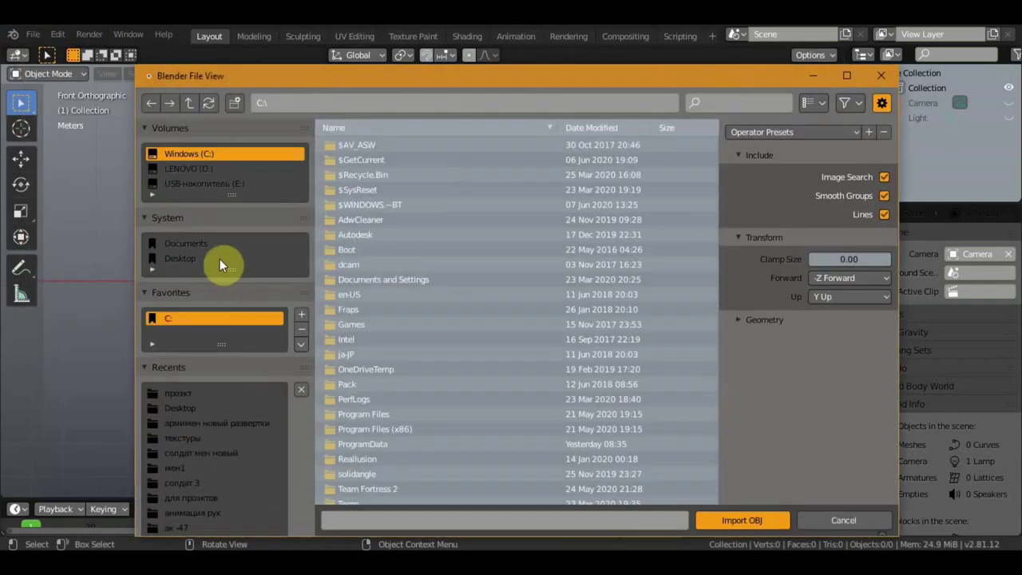
click(184, 259)
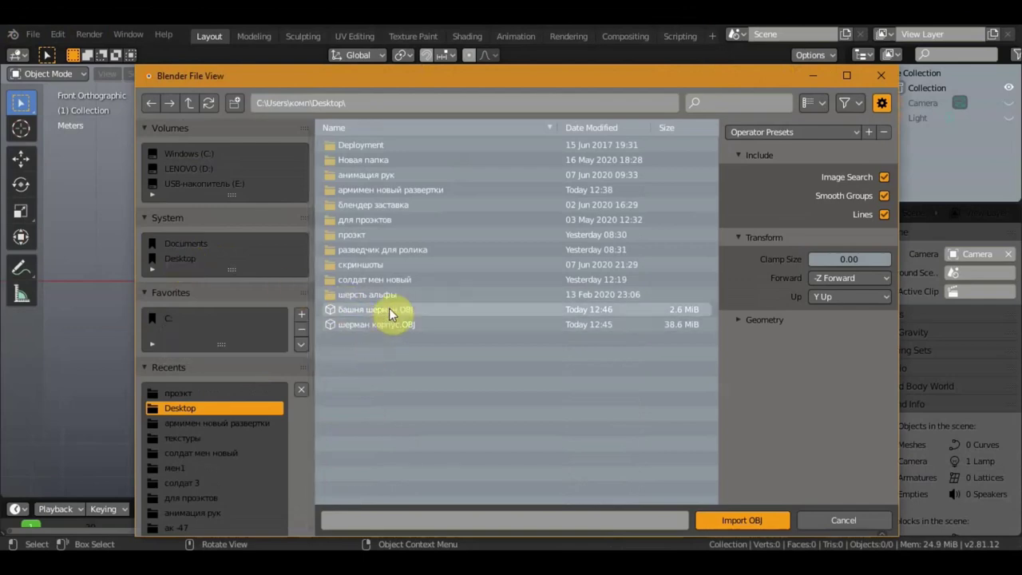
click(376, 328)
click(736, 520)
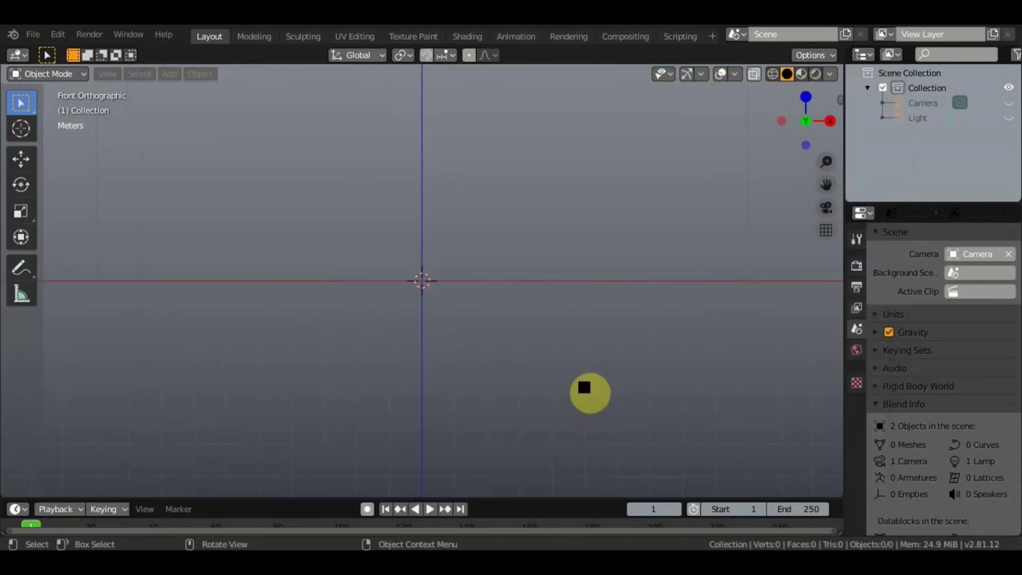
click(583, 386)
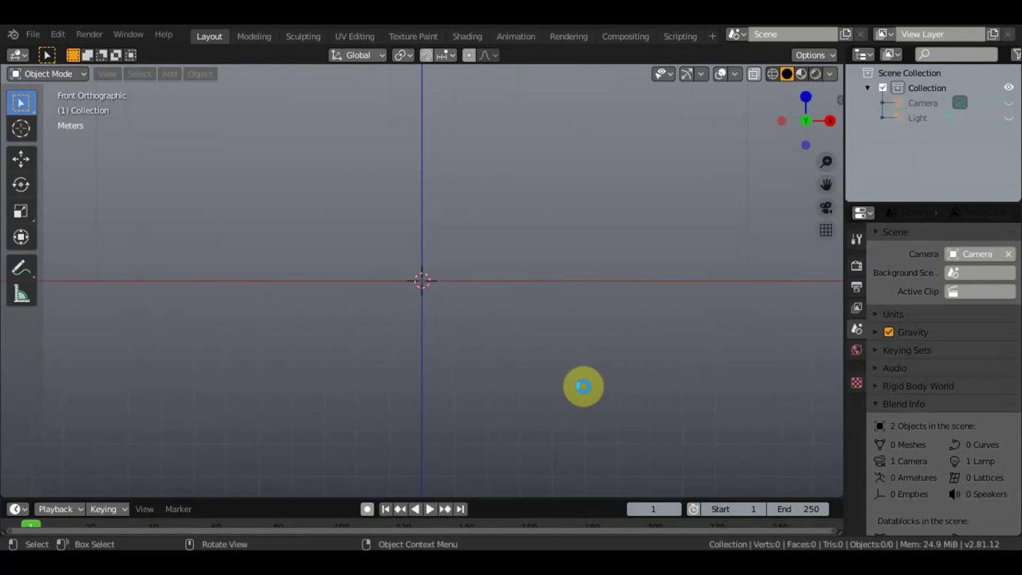
mouse_move(583, 386)
middle_down()
mouse_move(421, 332)
mouse_move(680, 348)
mouse_move(444, 335)
middle_up()
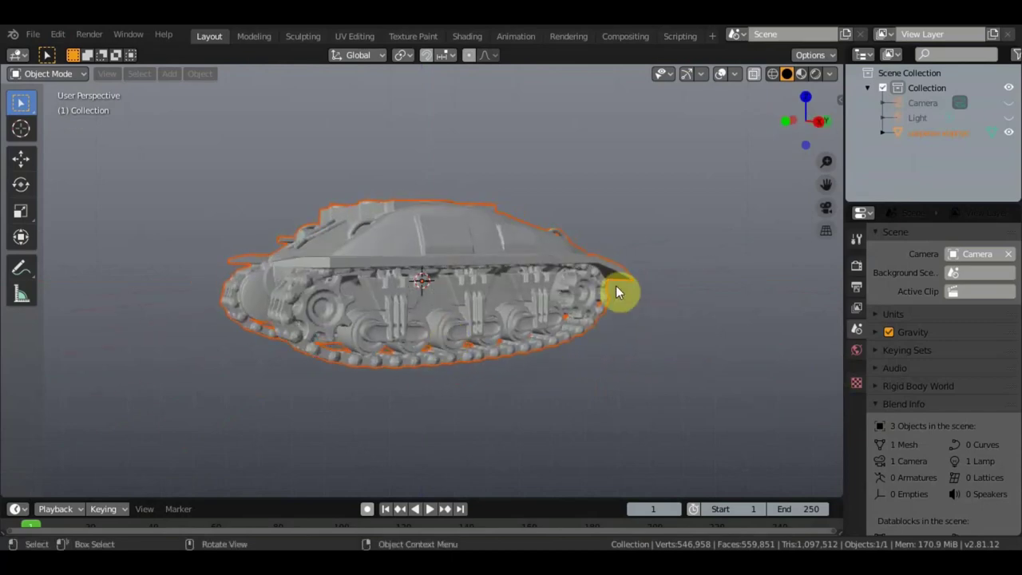
Add a Decimate modifier to the hull with ratio 0.05.
click(571, 311)
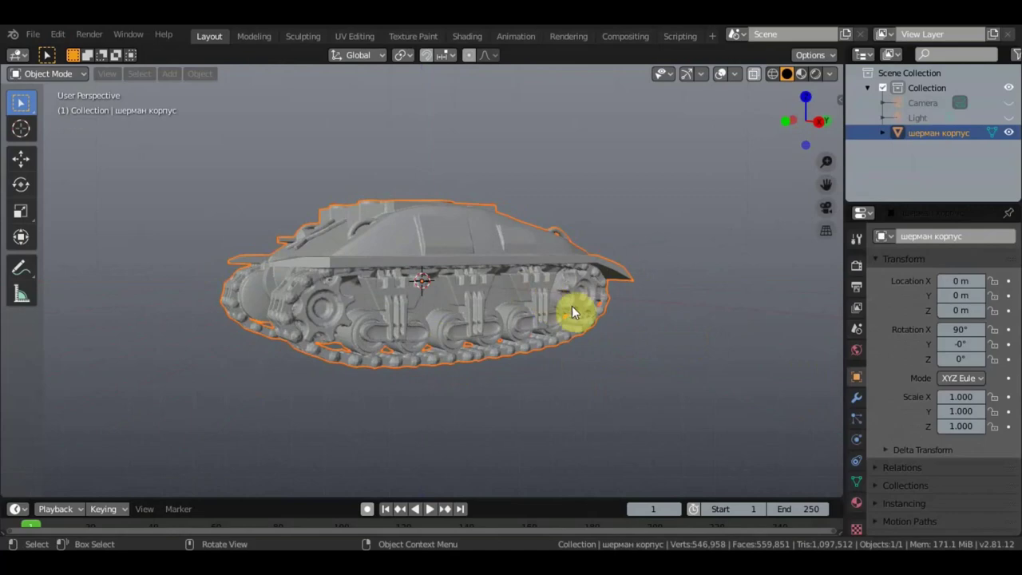
click(855, 397)
click(938, 238)
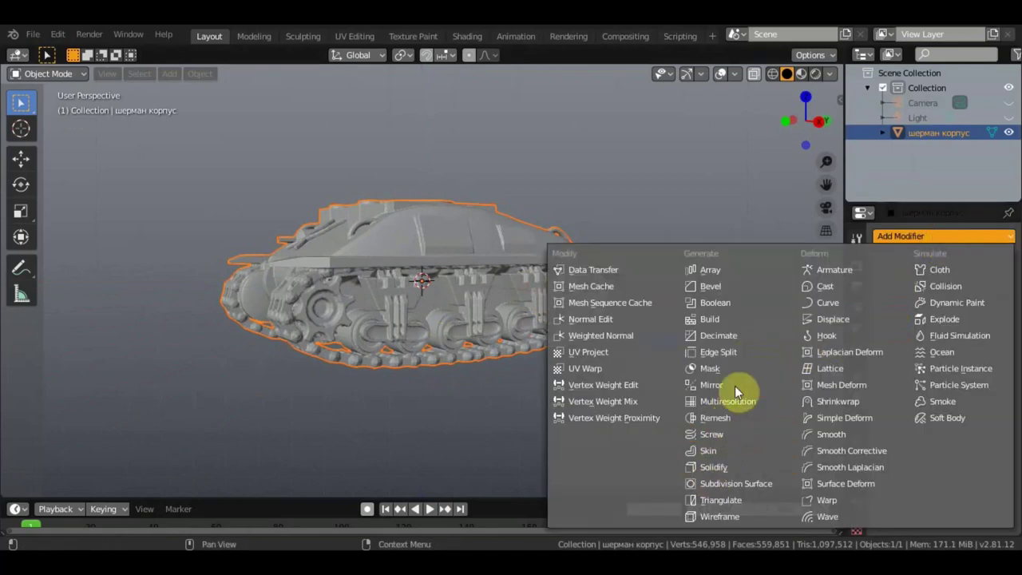
click(731, 334)
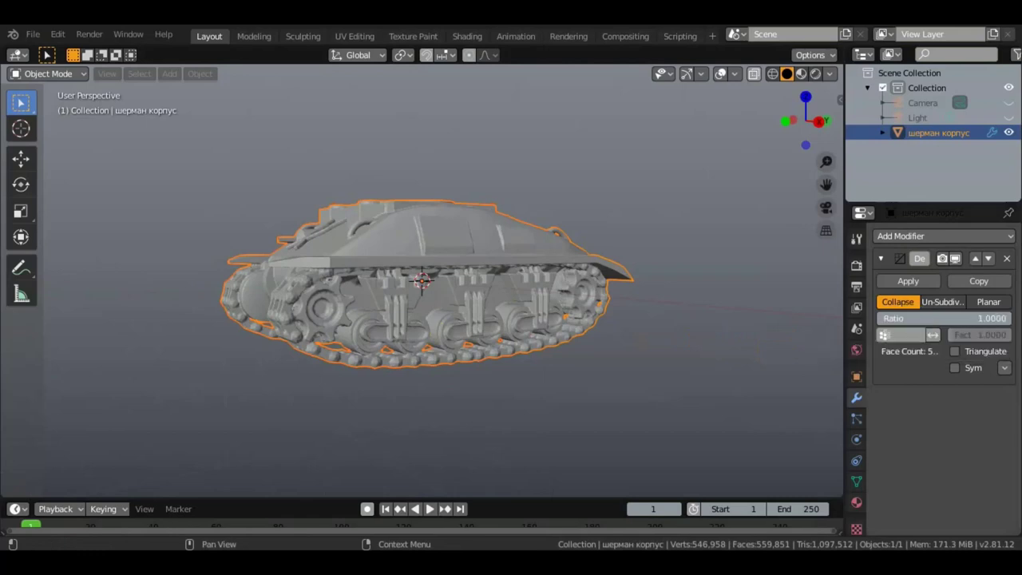
click(905, 316)
text(0.0500)
key(Return)
scroll(709, 235, up, 5)
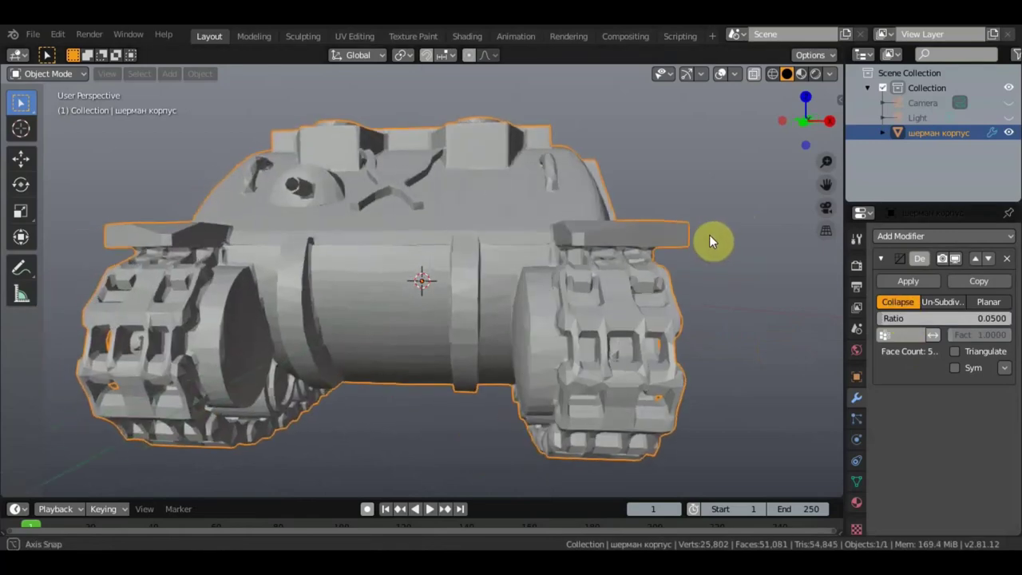
Inspect the decimated hull in wireframe and solid shading.
mouse_move(709, 235)
middle_down()
mouse_move(731, 245)
mouse_move(675, 270)
mouse_move(615, 273)
mouse_move(650, 216)
middle_up()
click(773, 73)
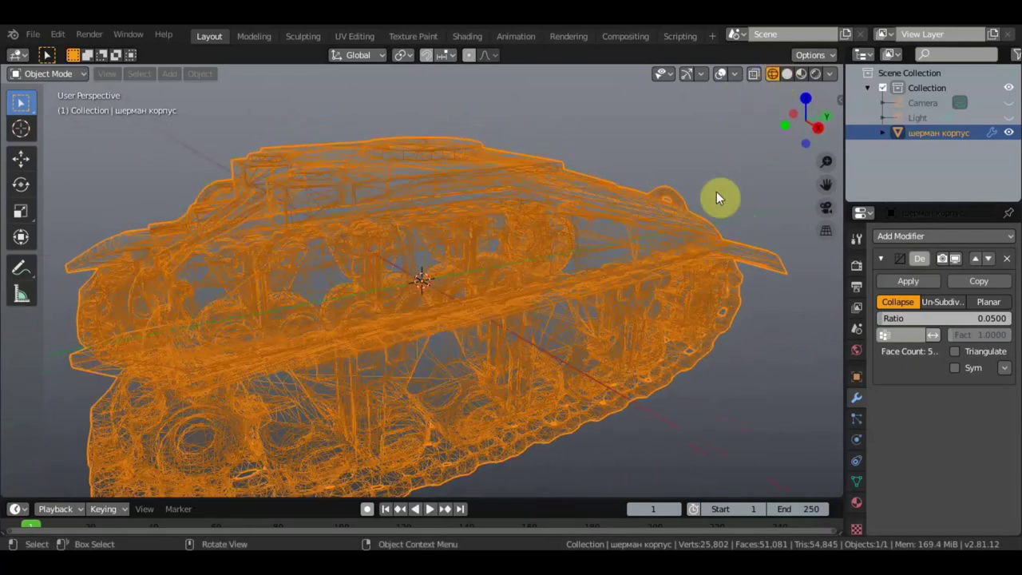
mouse_move(716, 192)
middle_down()
mouse_move(702, 171)
mouse_move(675, 191)
mouse_move(713, 196)
middle_up()
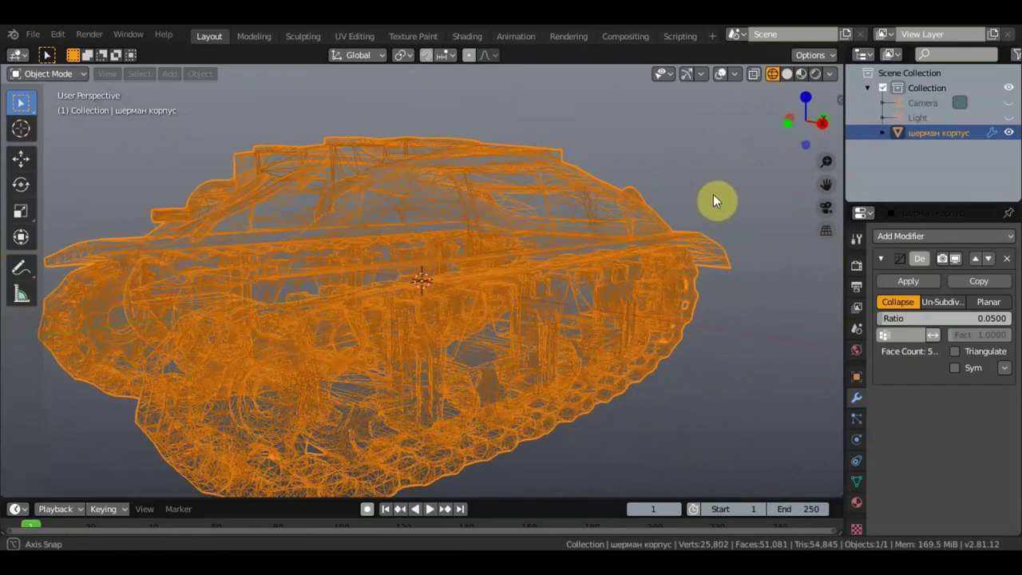
click(787, 74)
middle_drag(702, 179, 660, 152)
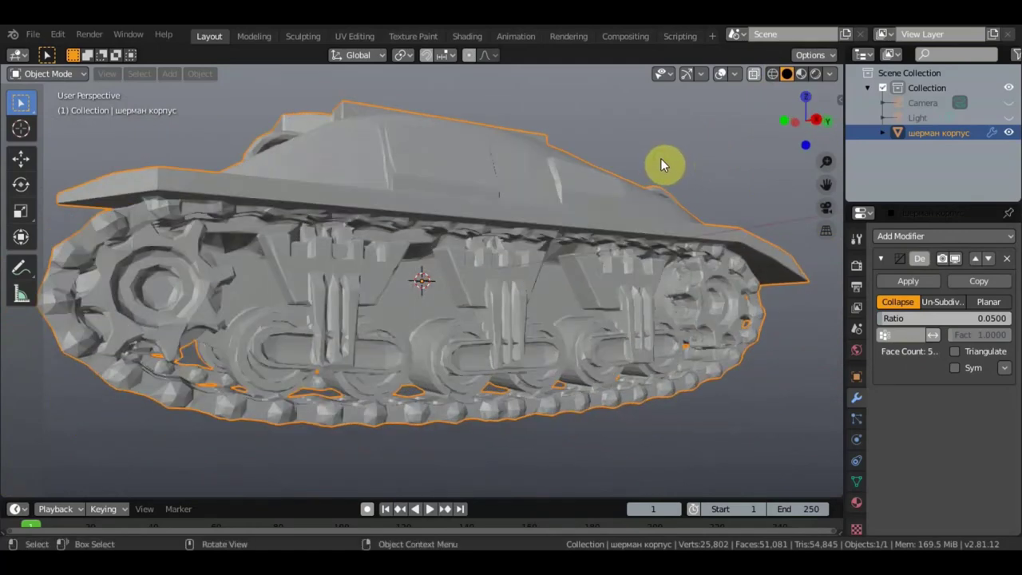
mouse_move(661, 158)
middle_down()
mouse_move(631, 176)
mouse_move(691, 194)
middle_up()
scroll(631, 175, down, 3)
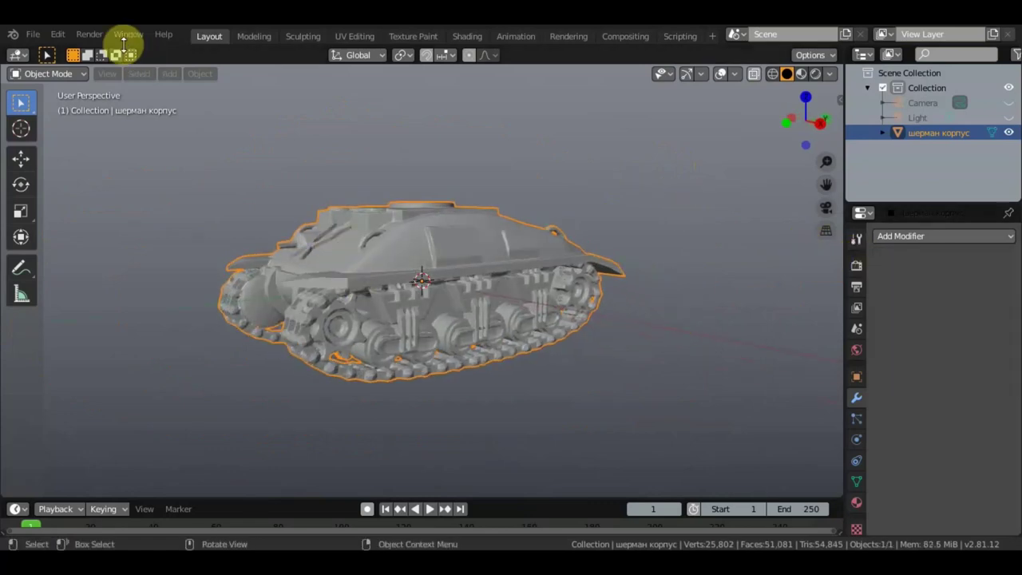
Begin an OBJ import with the file name 'д', then close the file browser without importing.
click(36, 34)
mouse_move(56, 236)
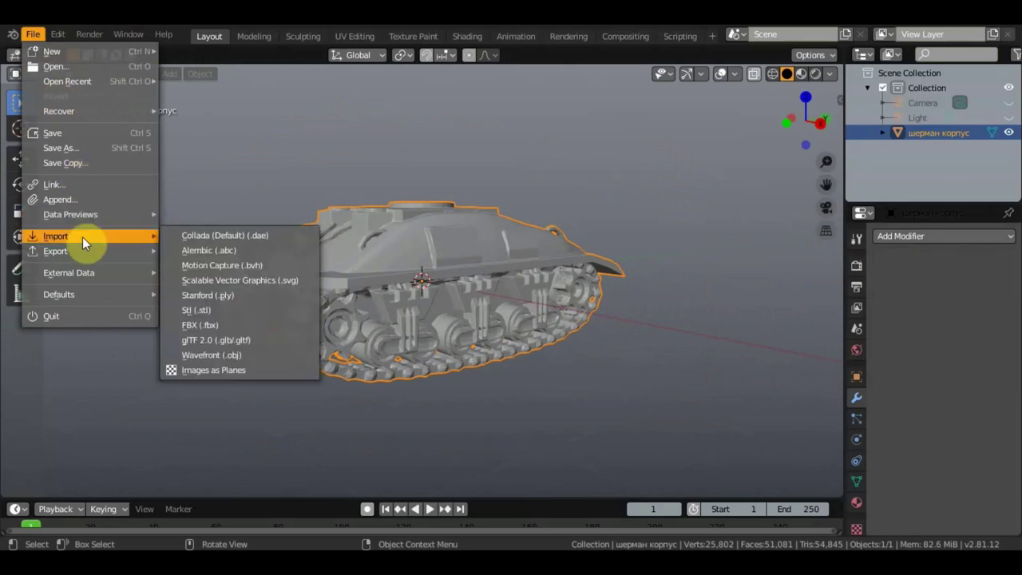
click(207, 355)
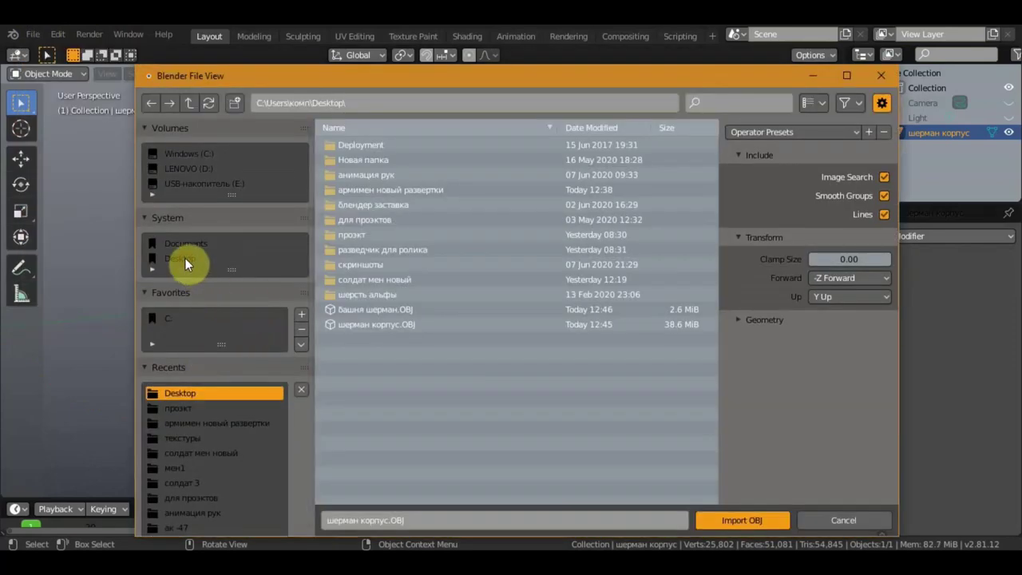
click(367, 520)
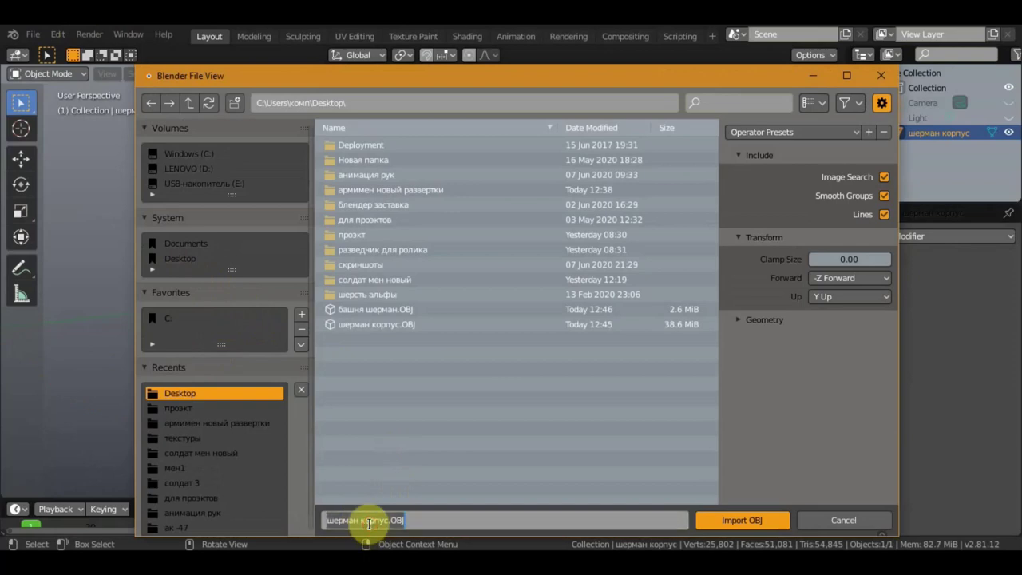
text(д1)
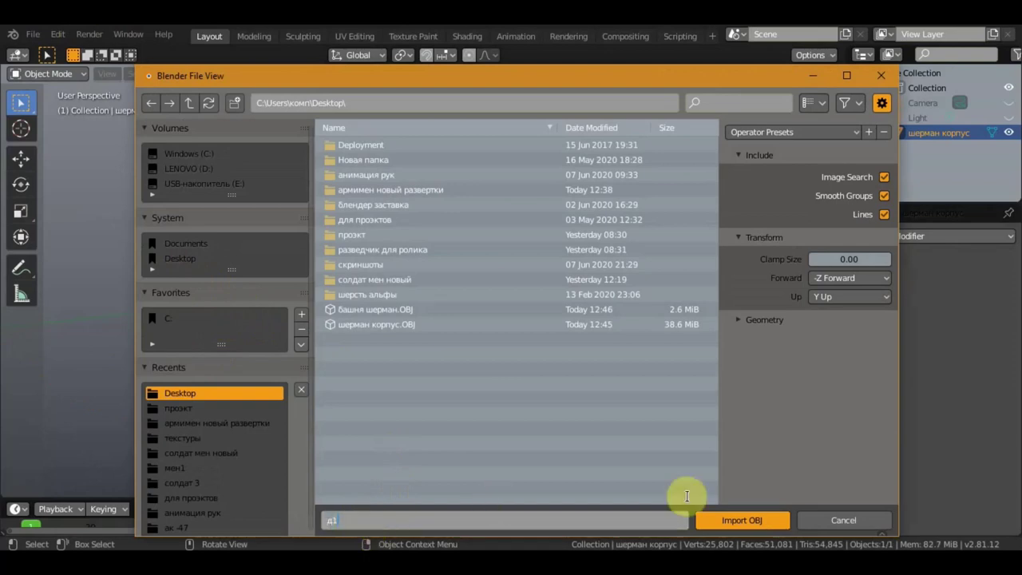
click(748, 520)
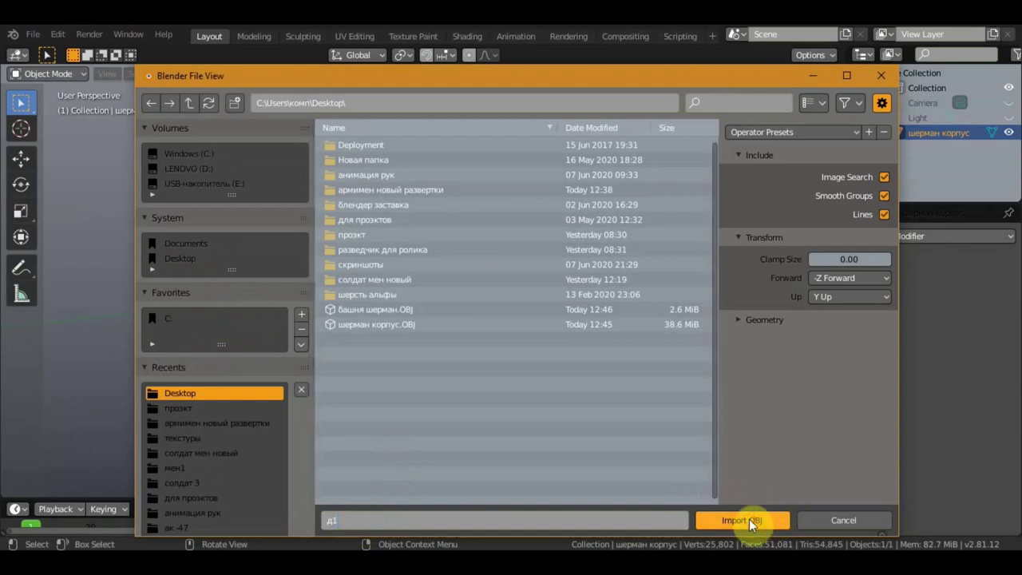
click(826, 527)
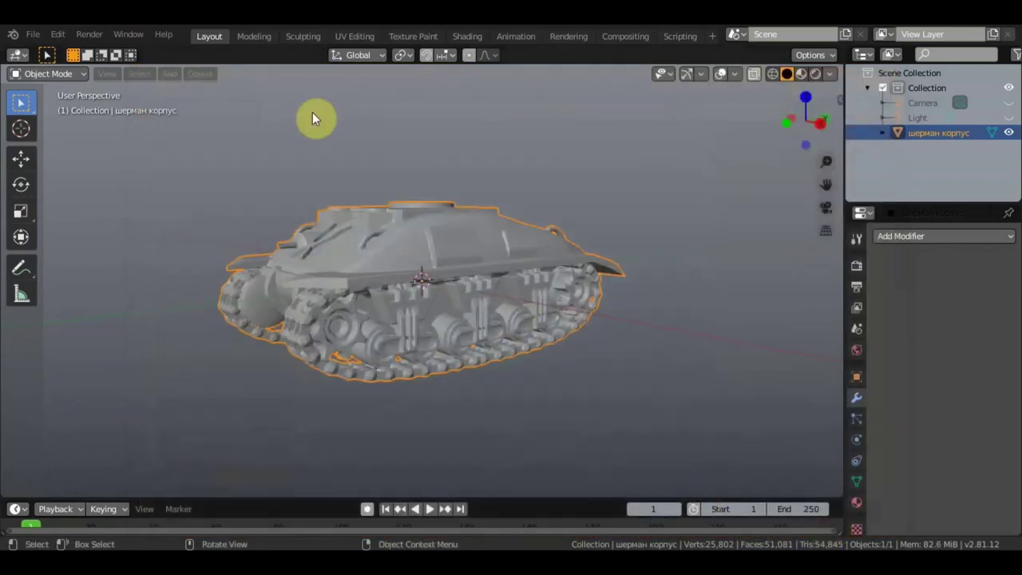
Export the decimated hull to the Desktop as д1.obj, then delete it from the scene.
click(37, 35)
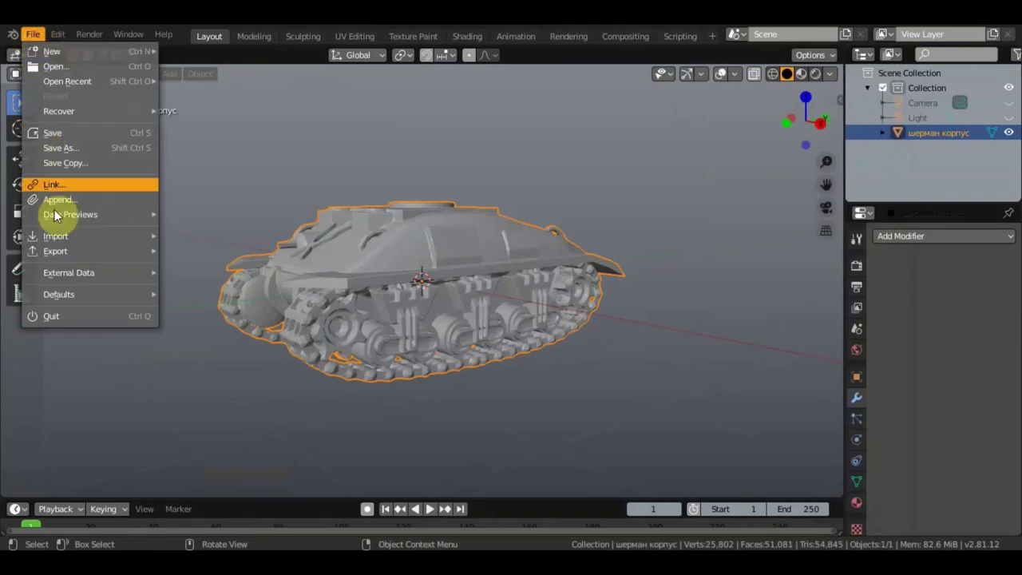
mouse_move(56, 251)
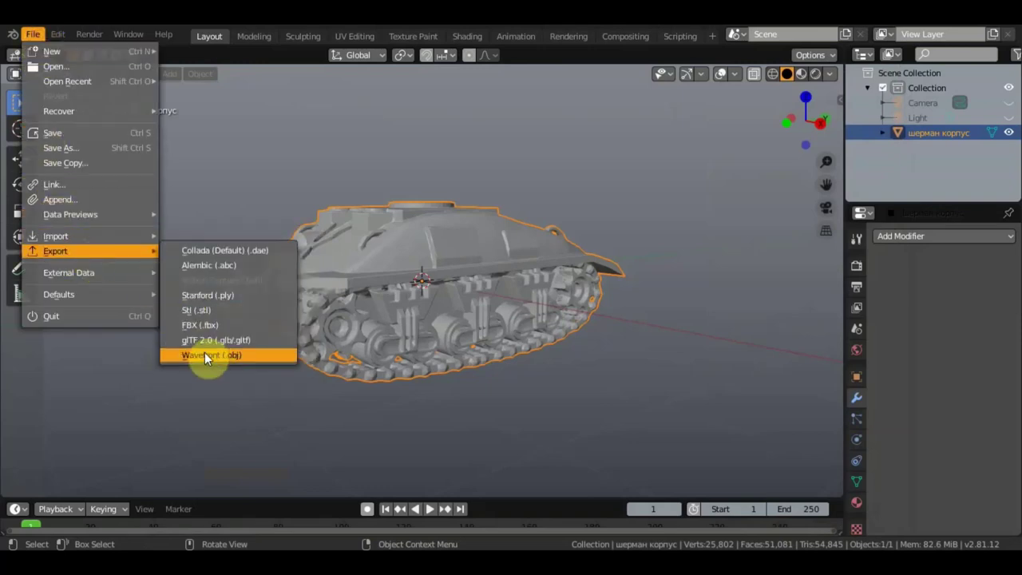
click(217, 357)
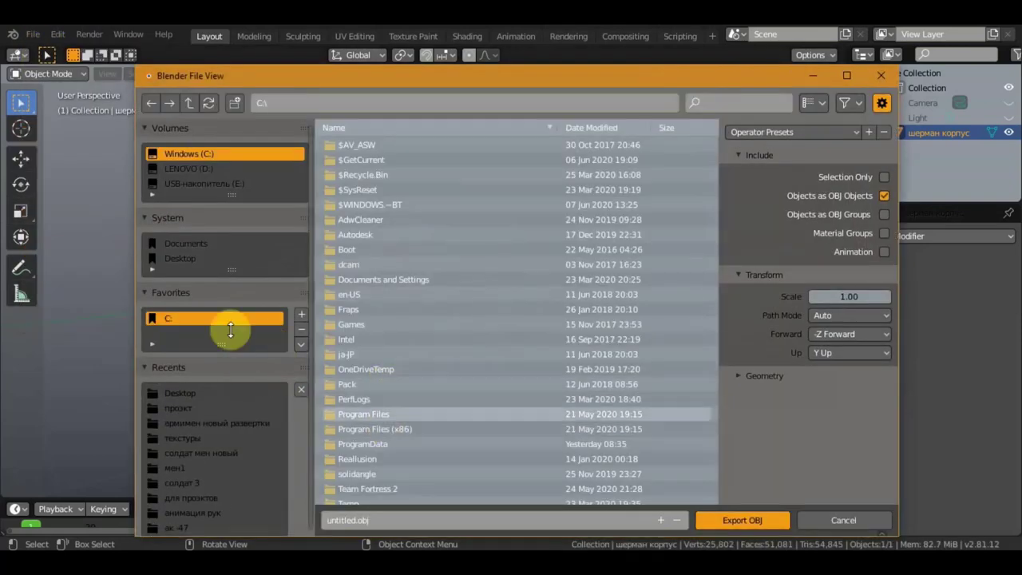
click(184, 258)
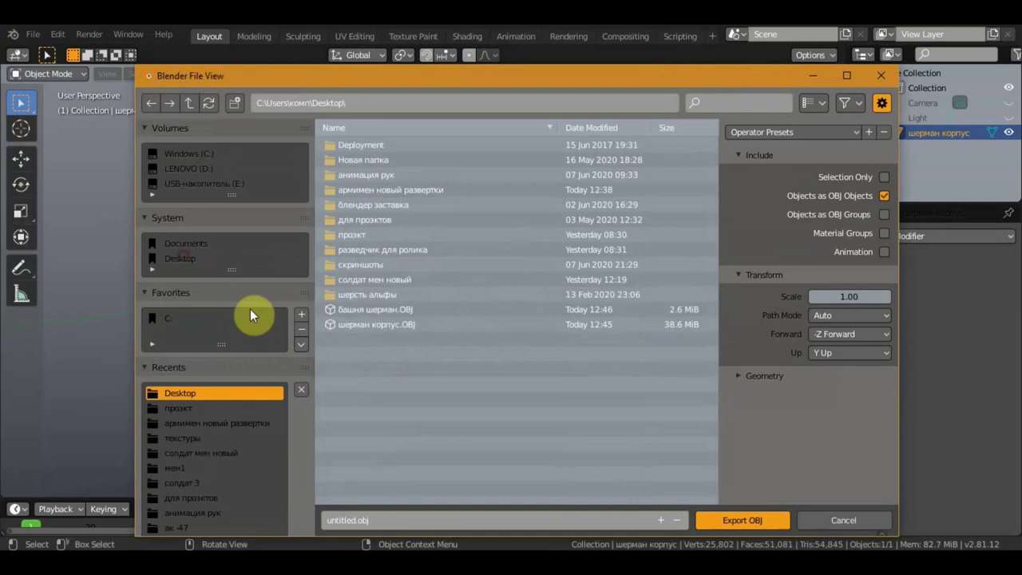
click(360, 520)
text(д1)
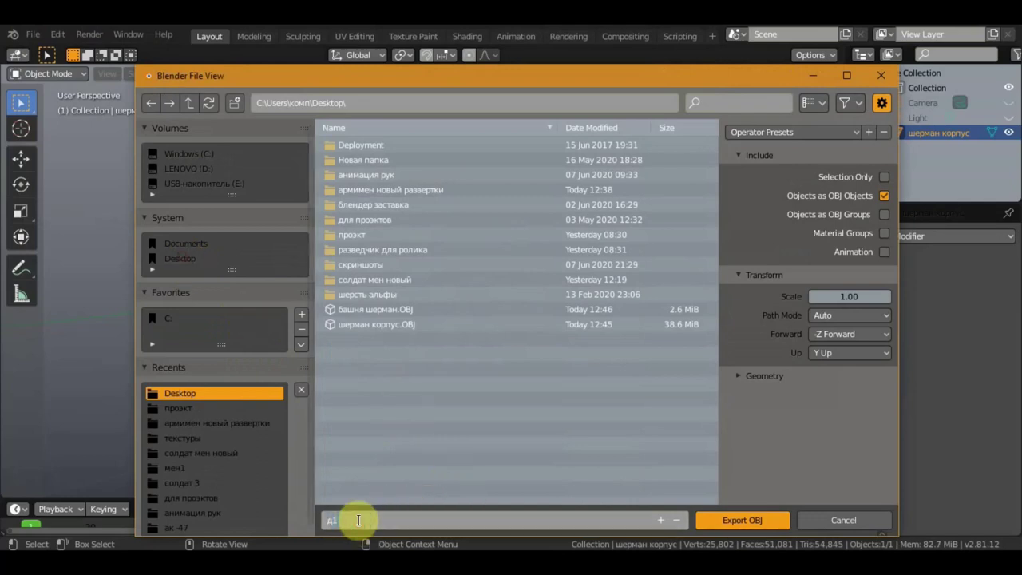
click(748, 523)
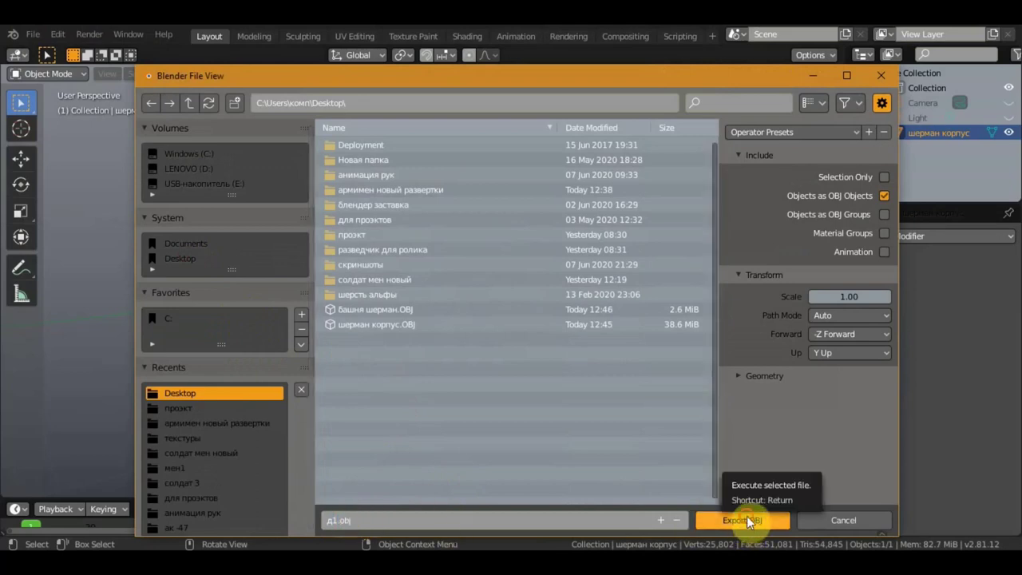
click(746, 518)
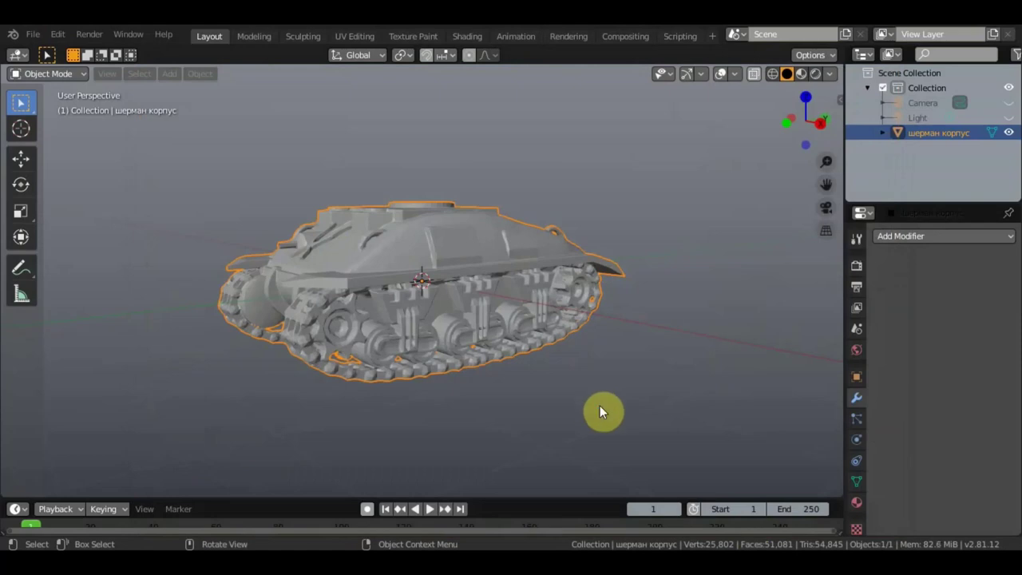
key(Delete)
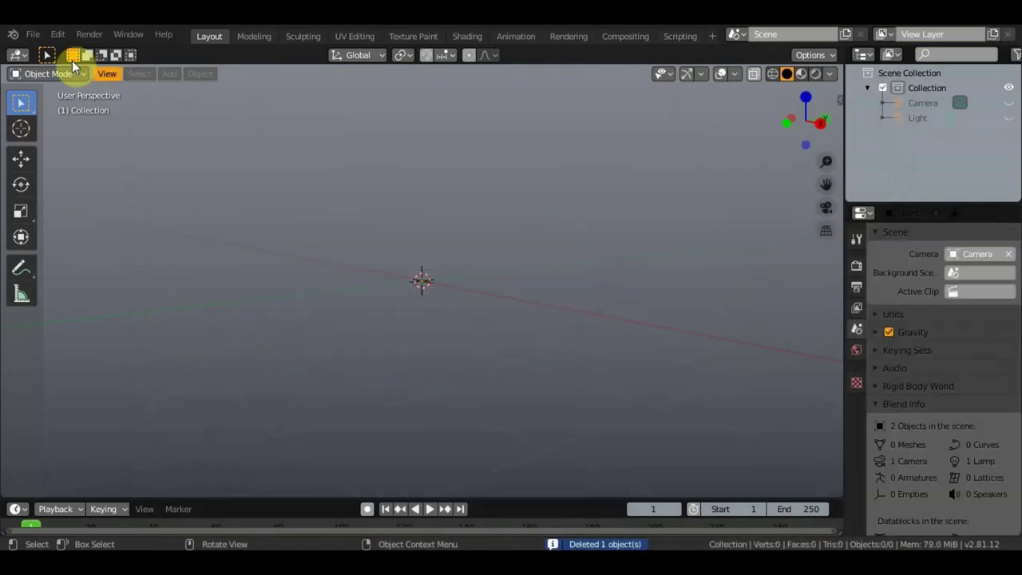
Import the turret file башня шерман.OBJ as a Wavefront OBJ.
click(34, 35)
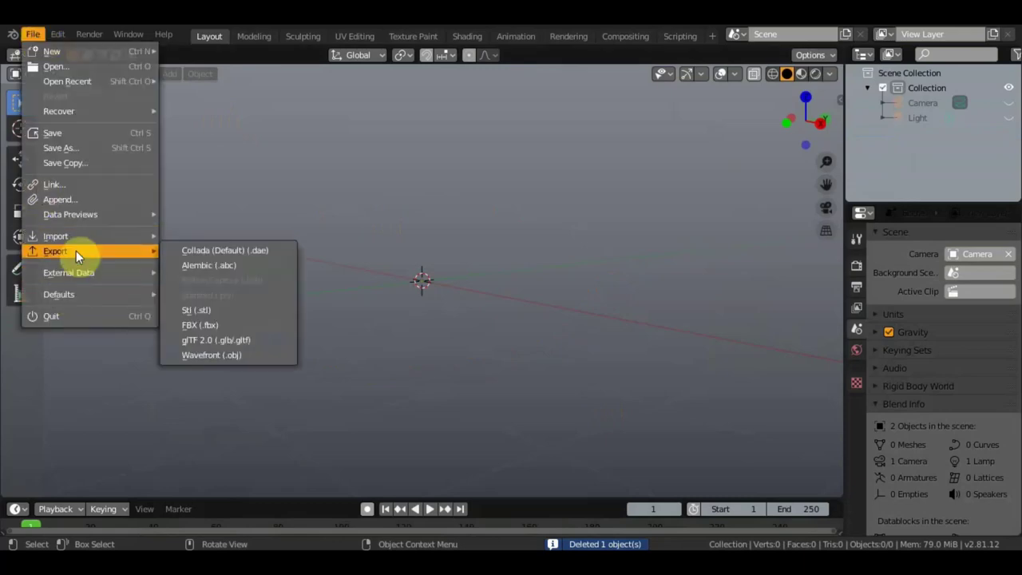
mouse_move(56, 236)
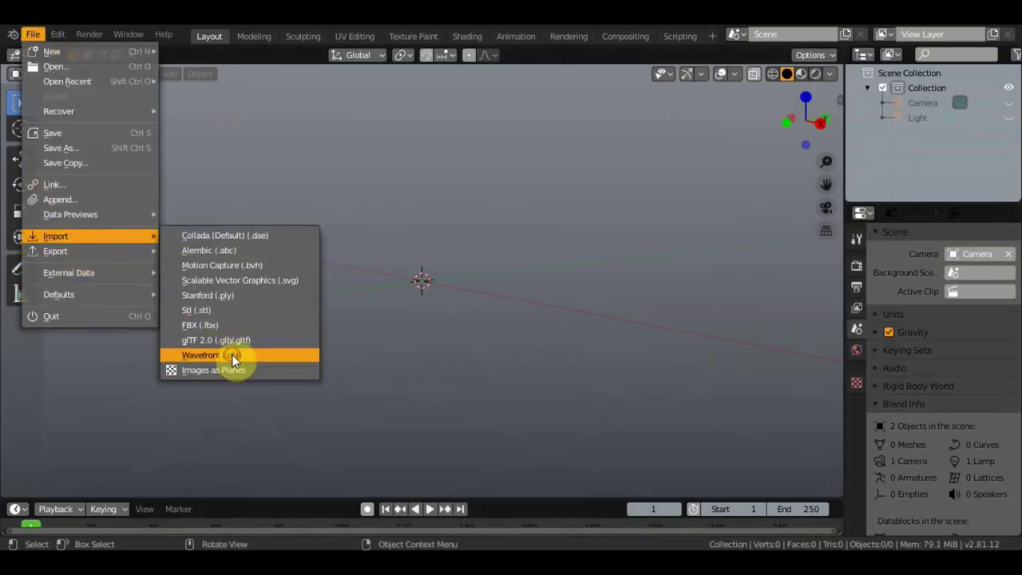
click(232, 355)
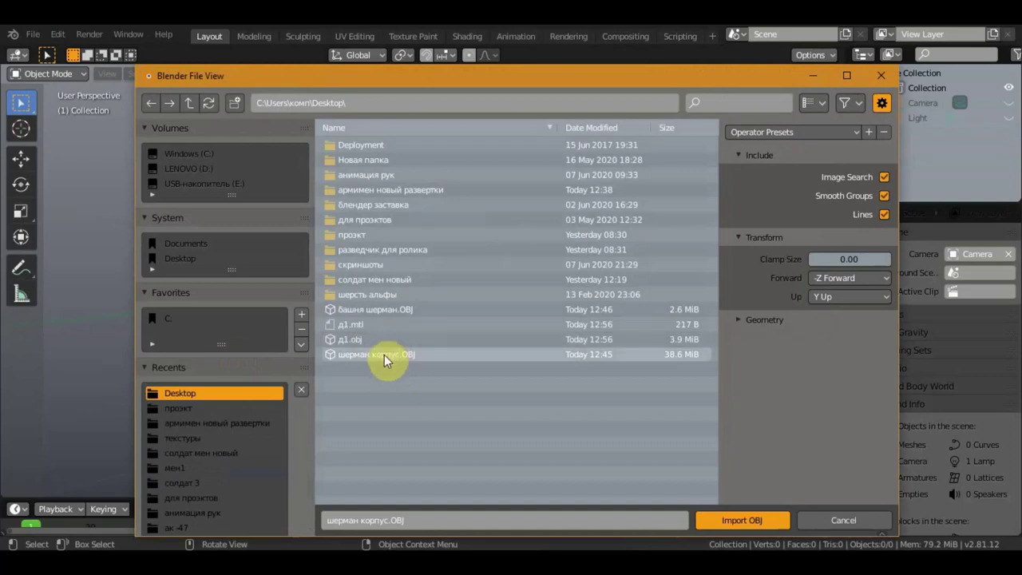
click(373, 314)
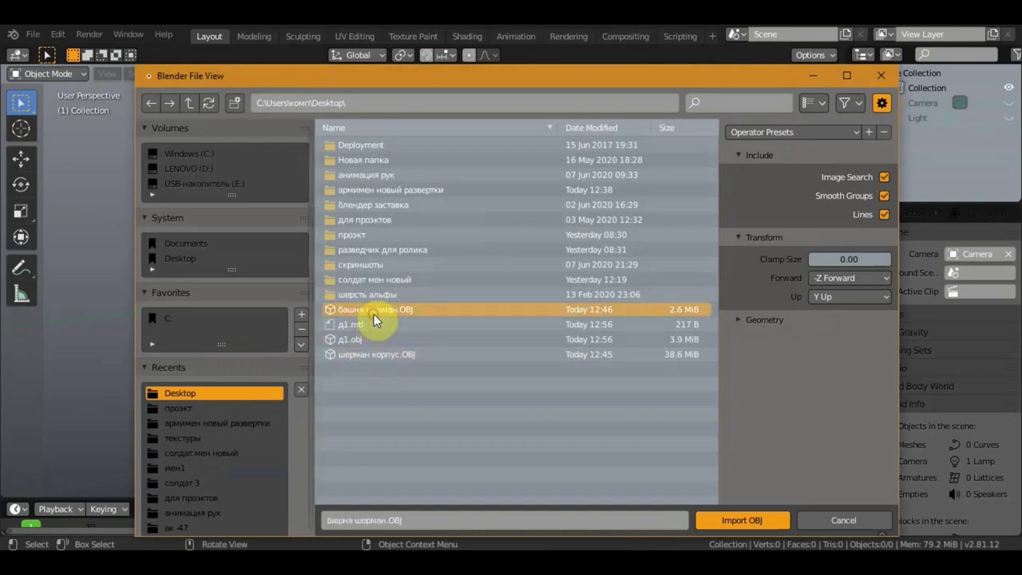
click(737, 520)
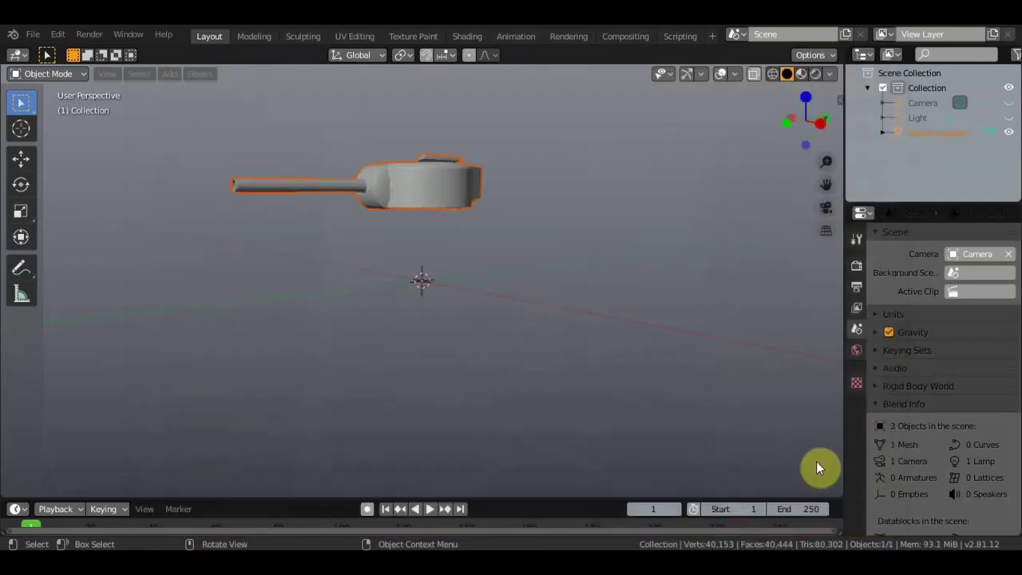
Give the turret a Decimate modifier at ratio 0.1 and inspect the reduced mesh.
click(449, 171)
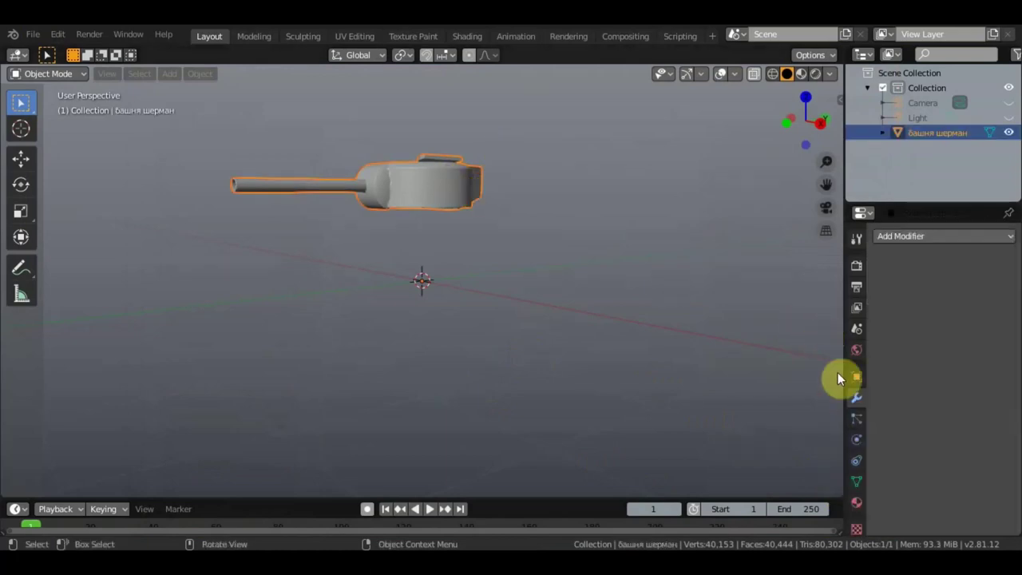
click(915, 232)
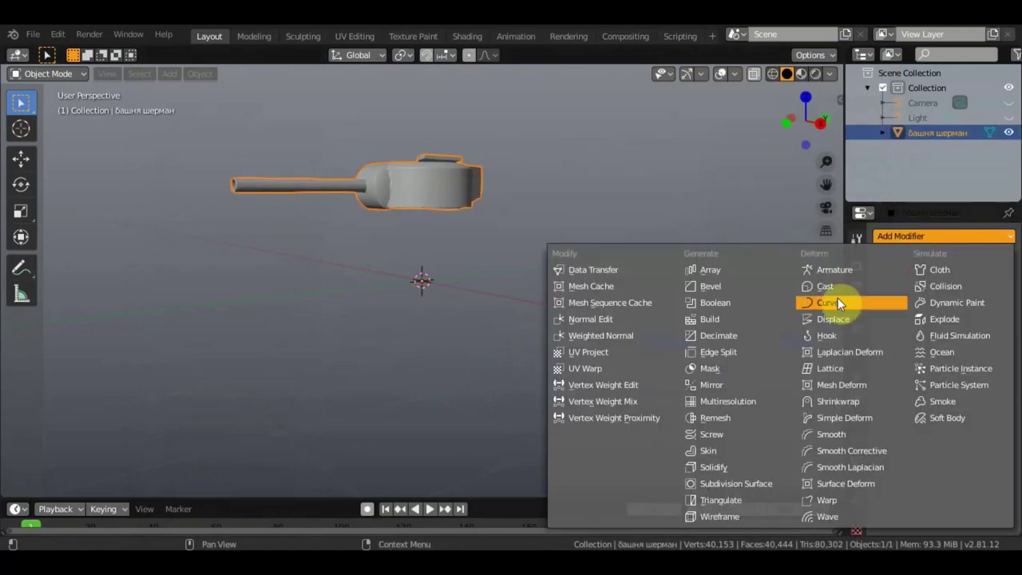
click(735, 336)
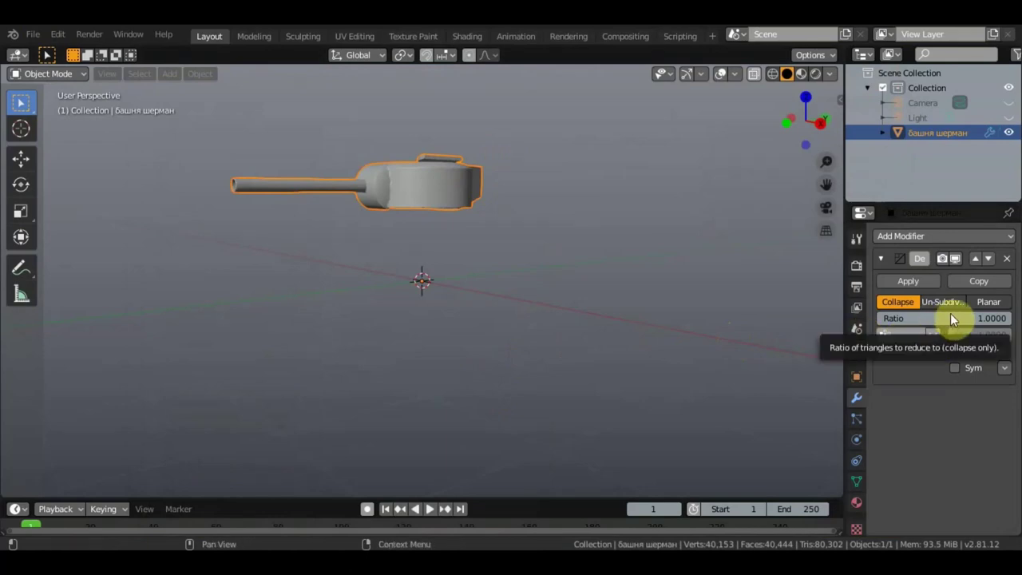
click(920, 317)
text(0.1000)
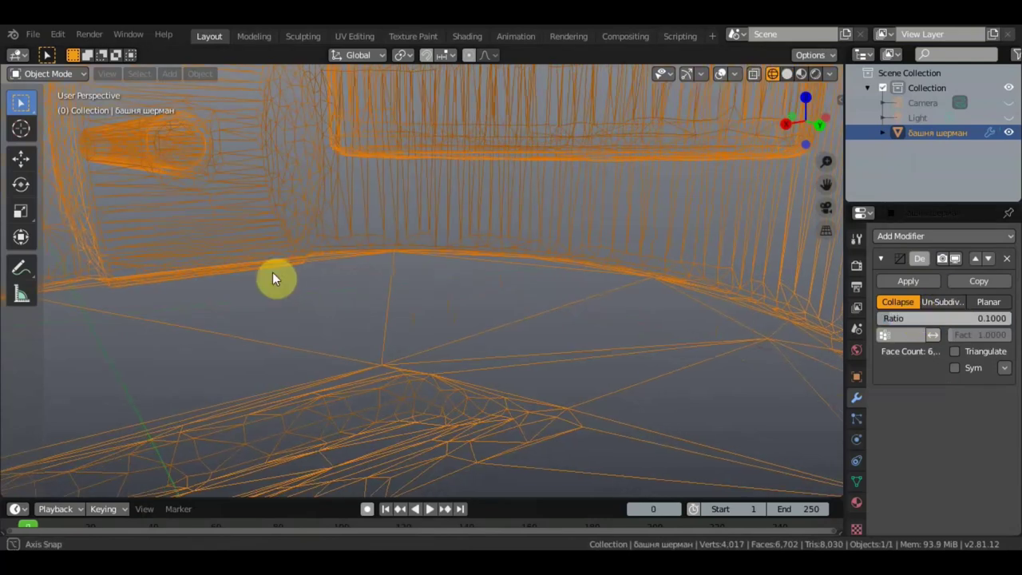
middle_drag(272, 272, 308, 262)
scroll(308, 261, down, 5)
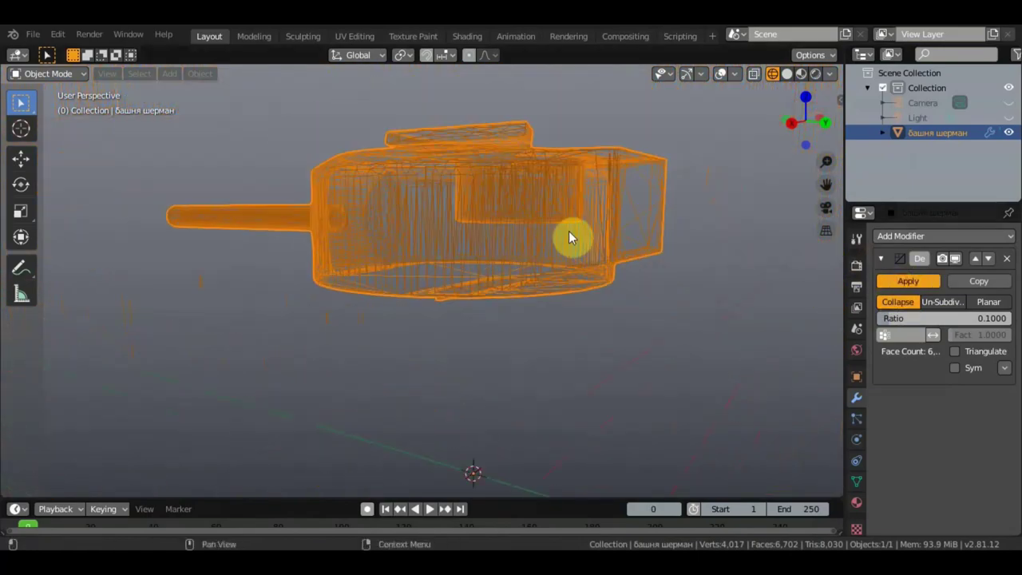
scroll(543, 300, down, 3)
mouse_move(546, 304)
middle_down()
mouse_move(623, 313)
mouse_move(666, 300)
middle_up()
click(35, 35)
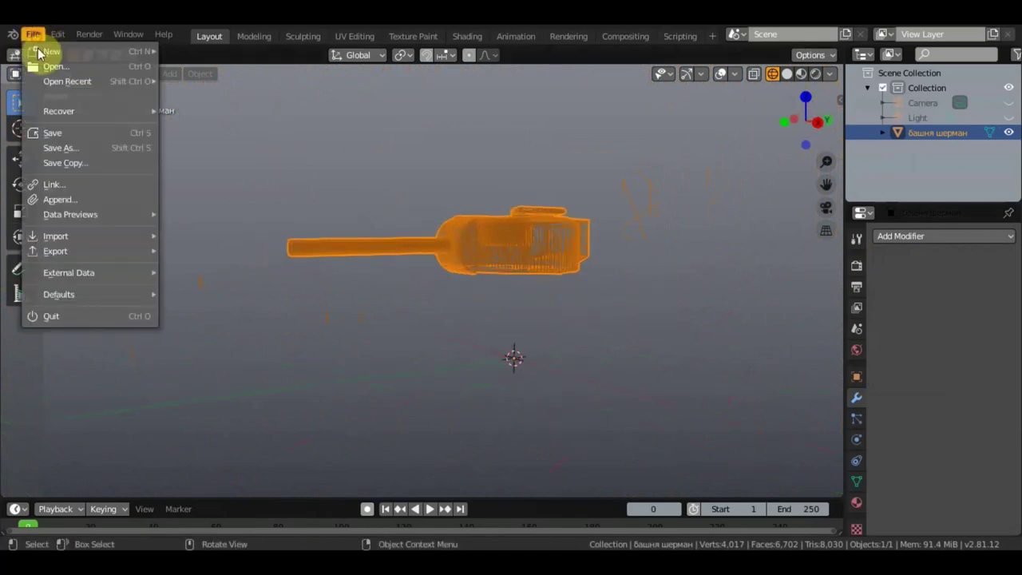
mouse_move(56, 251)
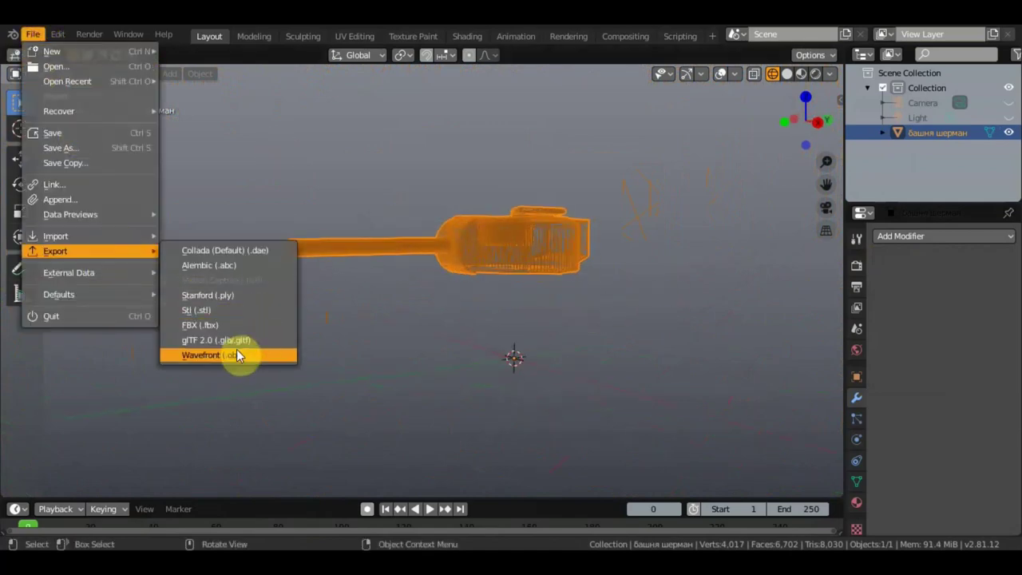
Export the decimated turret as a Wavefront OBJ after confirming the file name.
click(234, 356)
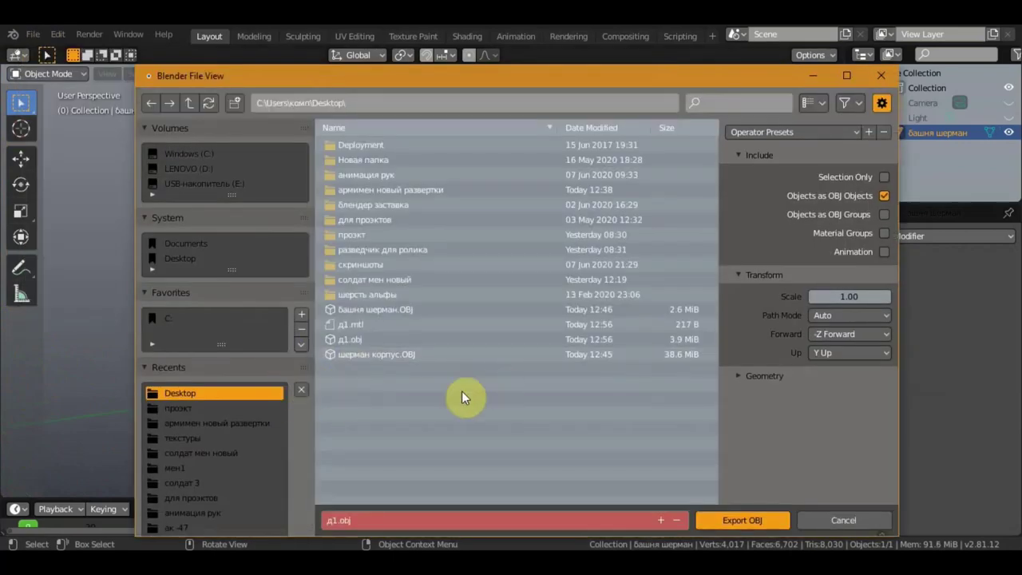
click(340, 520)
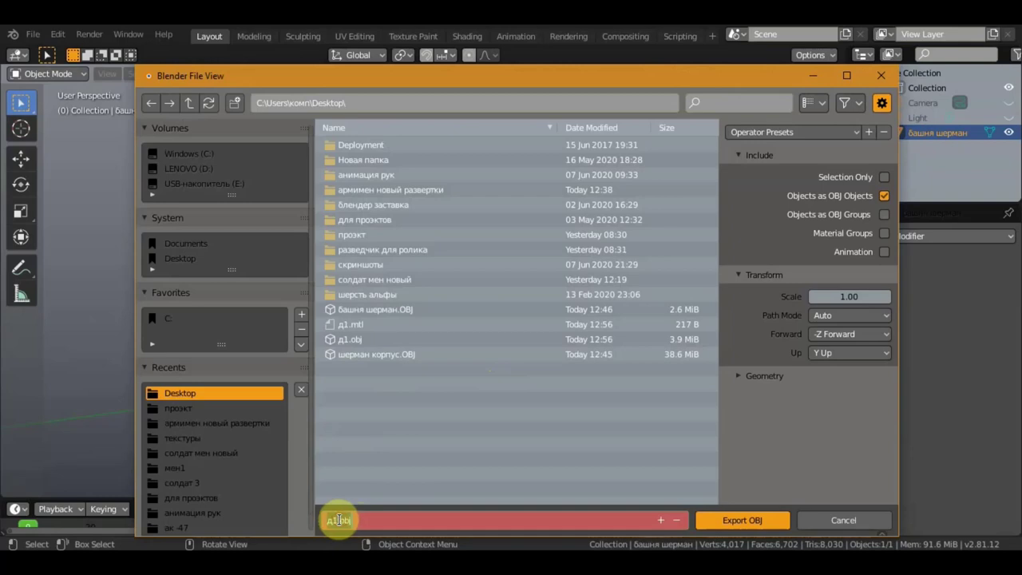
text(д)
key(Return)
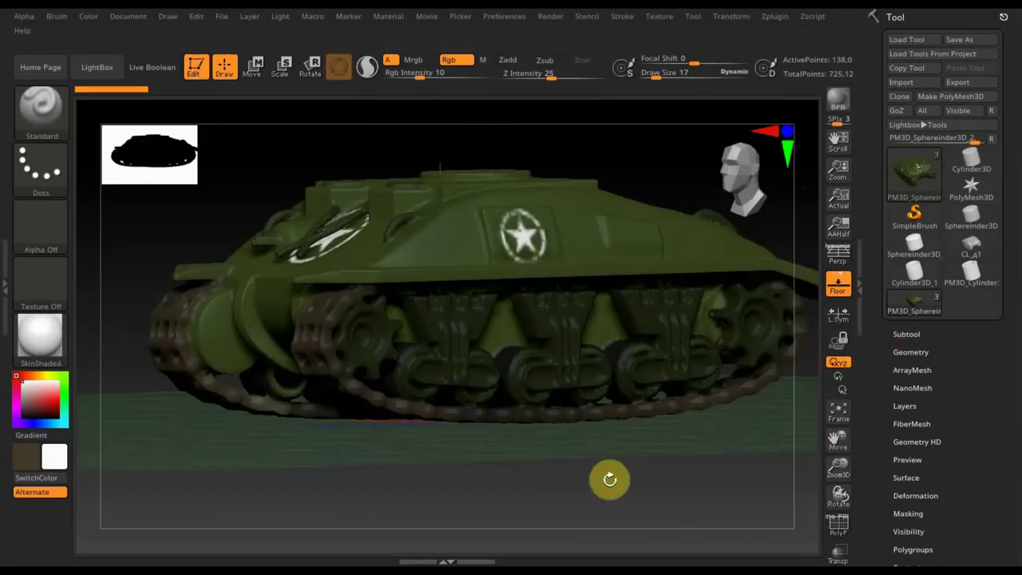
Rotate the tank and bring up the hull subtool in the Subtool list.
drag(609, 479, 724, 421)
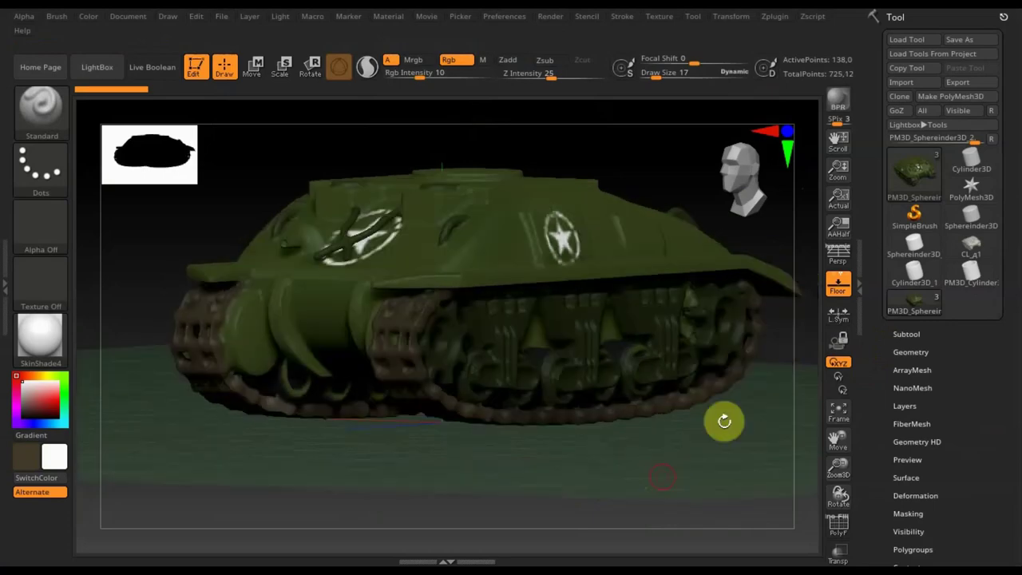
click(915, 334)
drag(995, 399, 1011, 311)
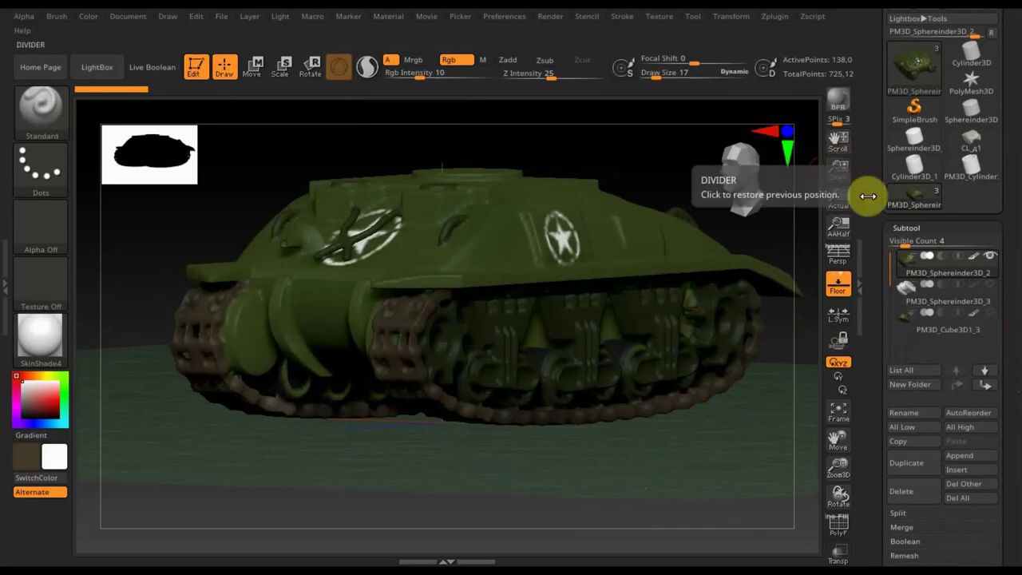
drag(1014, 176, 1010, 244)
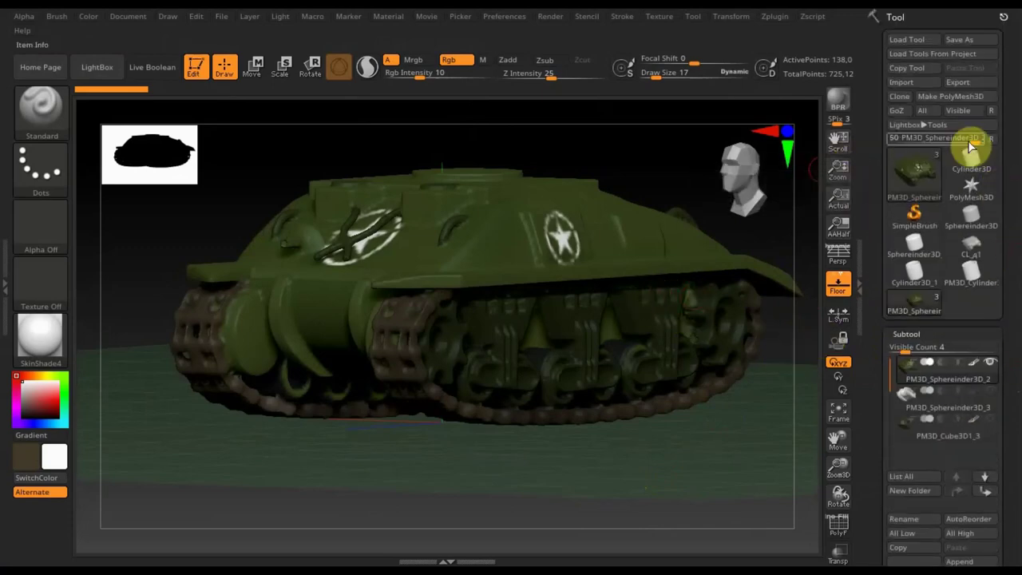
Import the decimated hull mesh д1.obj into the hull subtool.
click(902, 83)
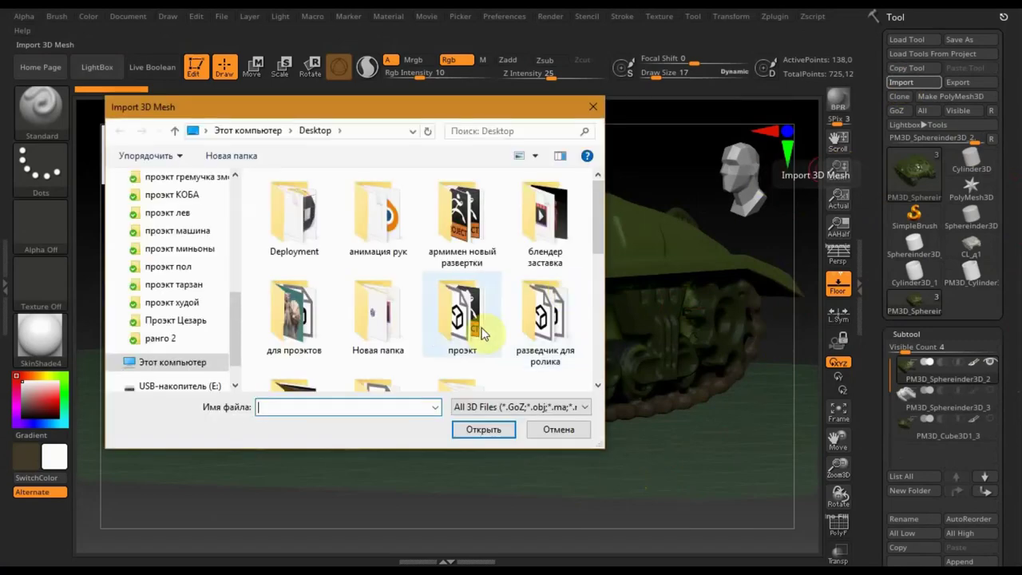
scroll(483, 331, down, 1)
scroll(483, 331, down, 1)
scroll(511, 339, down, 2)
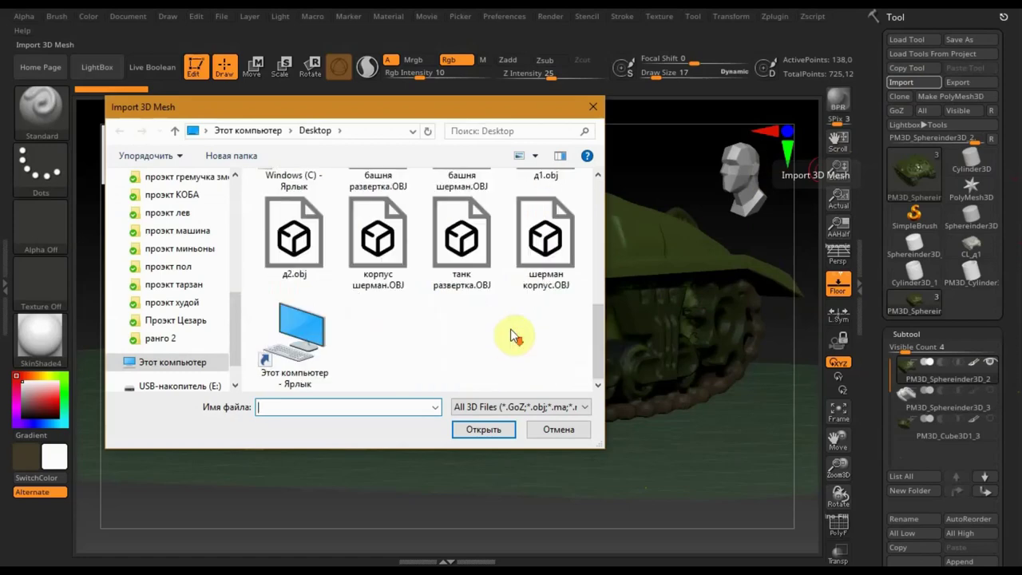
scroll(375, 236, up, 1)
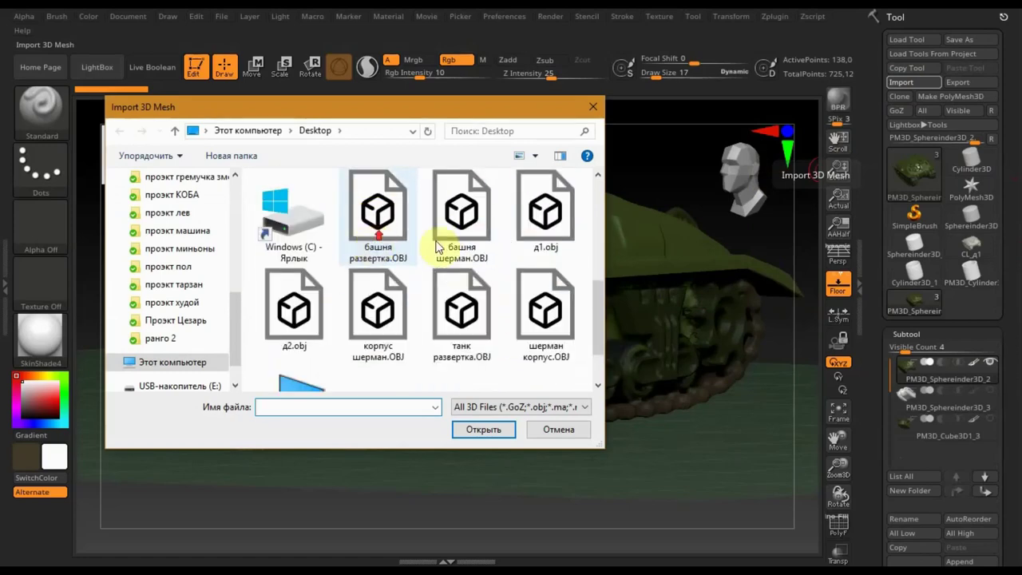
click(543, 225)
click(489, 432)
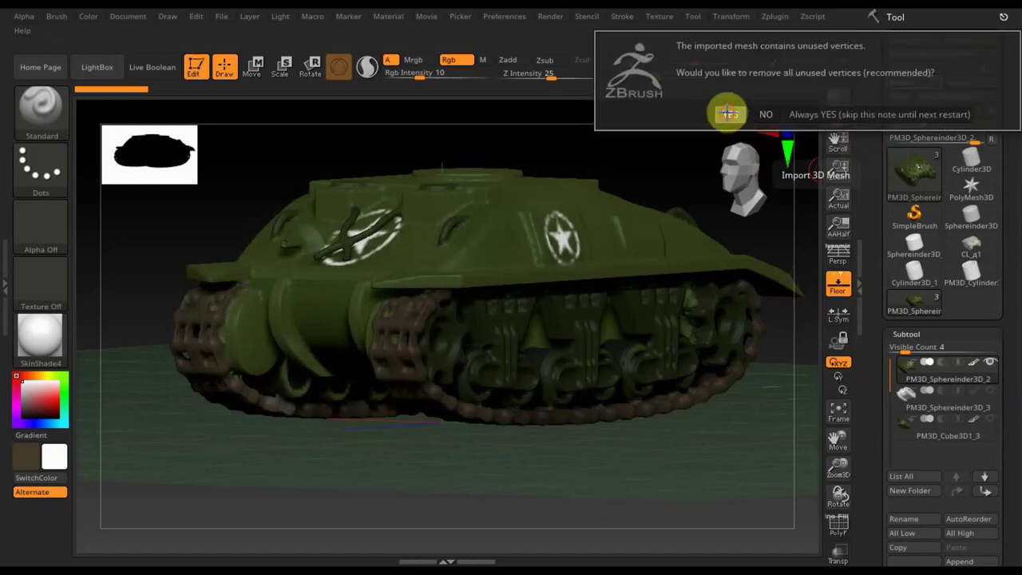
Remove the imported mesh's unused points and frame the whole tank in view.
click(727, 112)
click(487, 199)
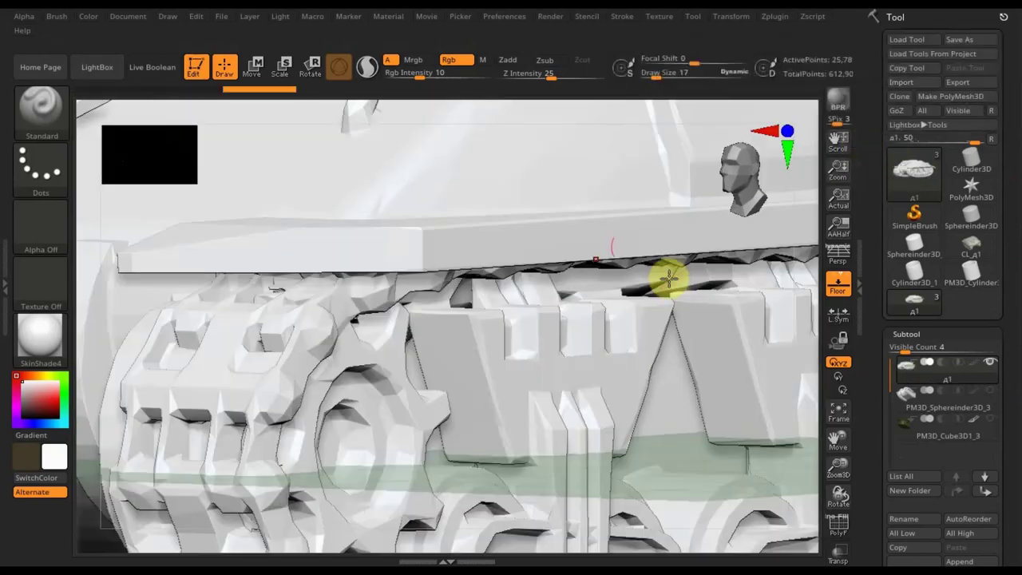
click(840, 412)
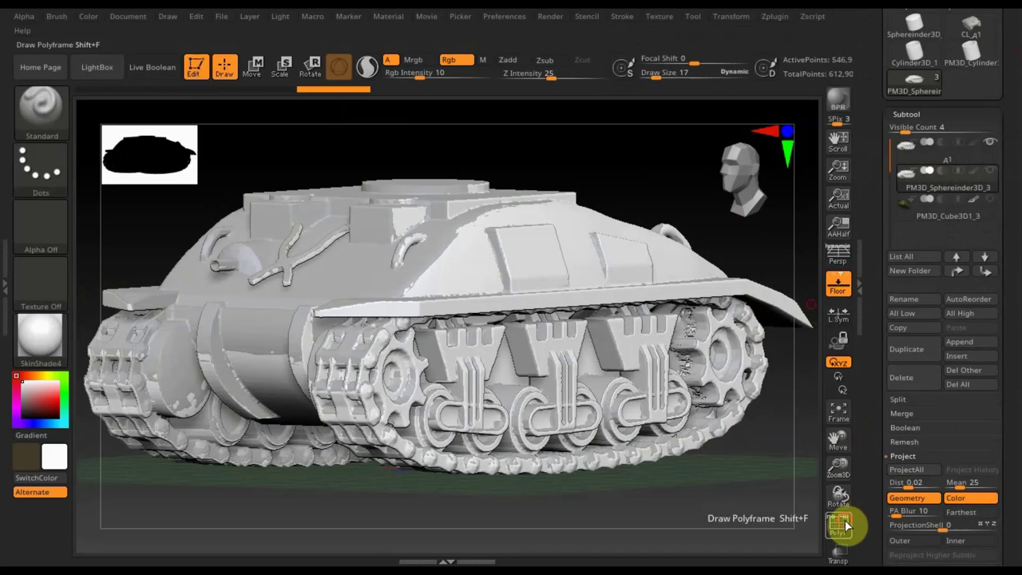
Turn on the polyframe and orbit the tank slightly.
click(838, 523)
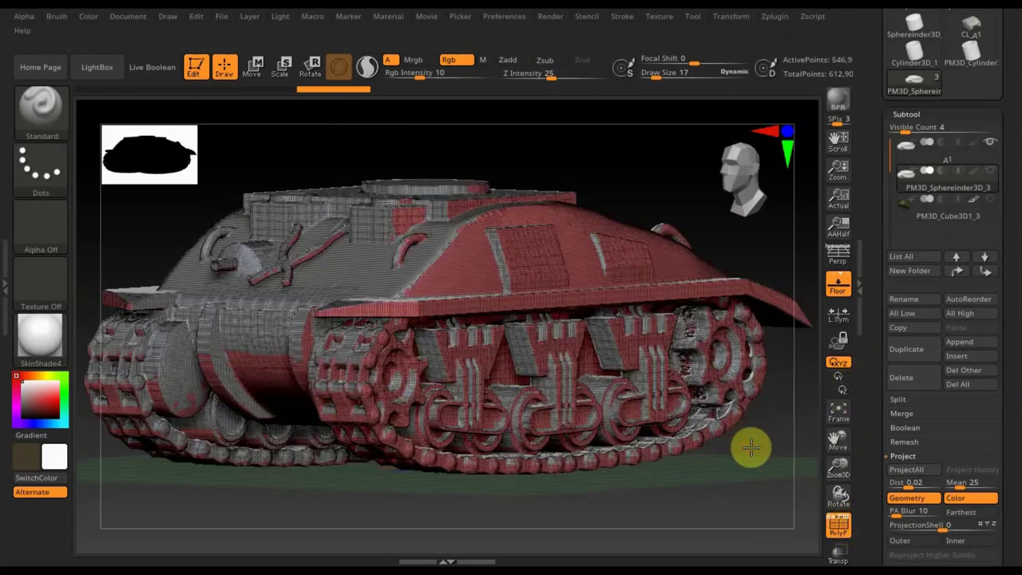
mouse_move(751, 447)
mouse_down()
mouse_move(753, 436)
mouse_move(766, 443)
mouse_move(742, 445)
mouse_up()
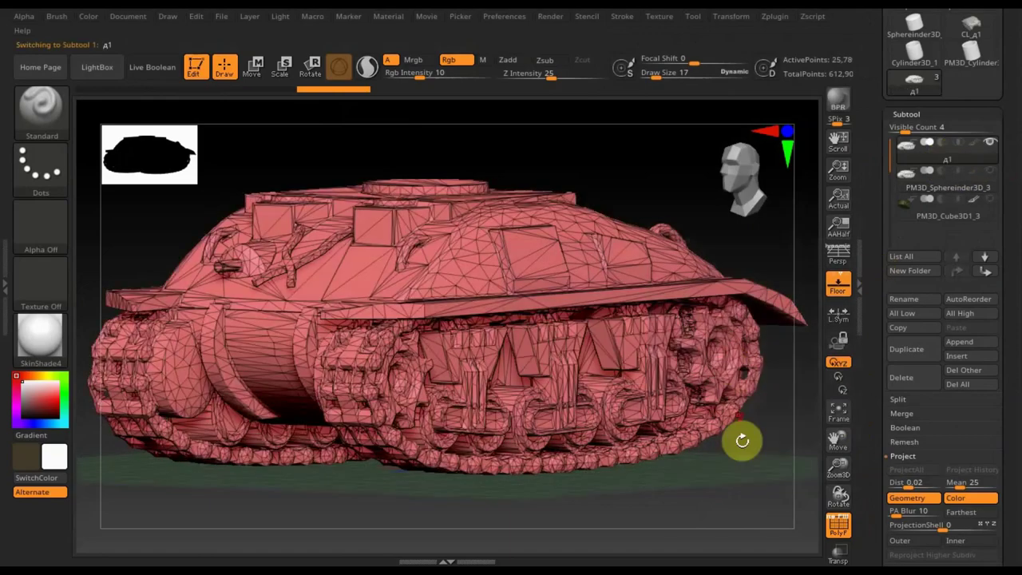
mouse_move(743, 475)
mouse_down()
mouse_move(724, 470)
mouse_move(742, 470)
mouse_up()
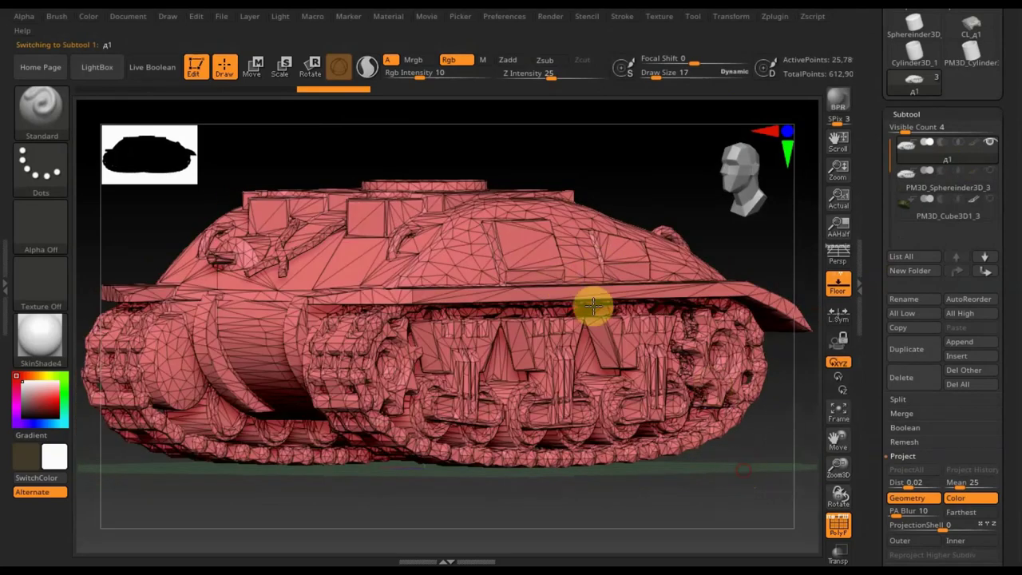
Show the original hull and Project All its polypaint onto the decimated hull.
click(990, 171)
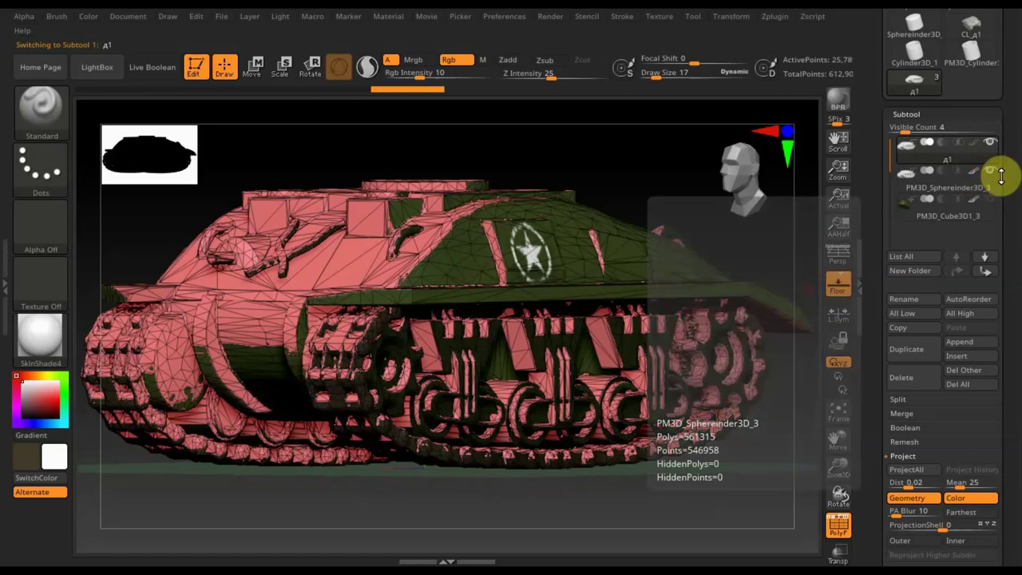
click(914, 471)
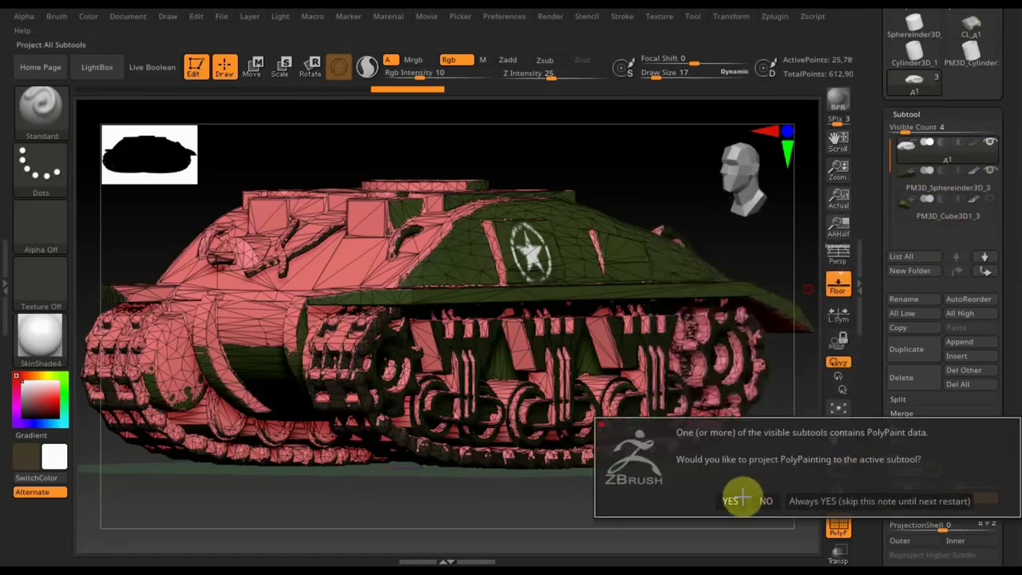
click(736, 498)
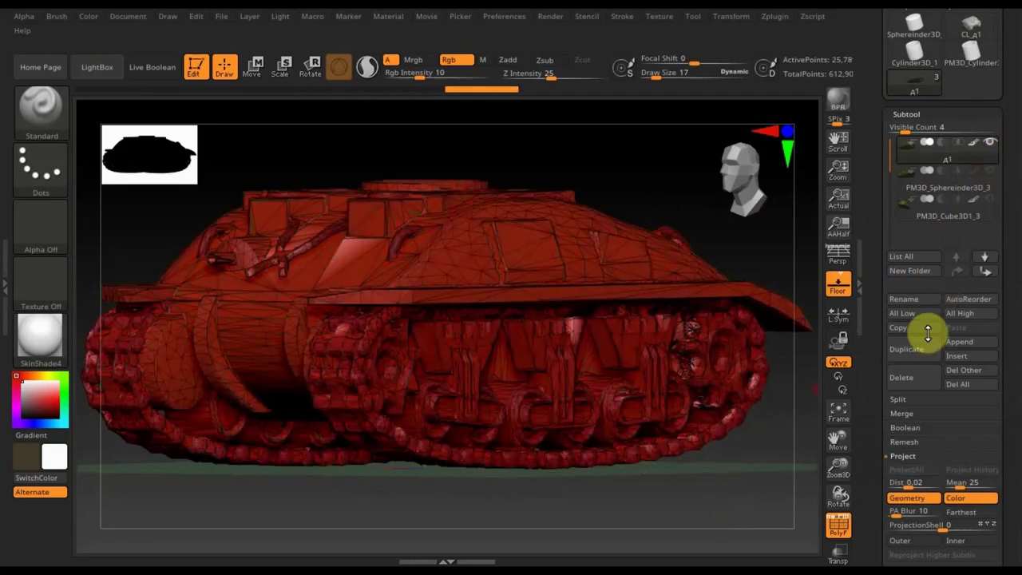
Check the projected olive-green paint from several angles with PolyF toggled, then set Draw Size 169.
click(838, 528)
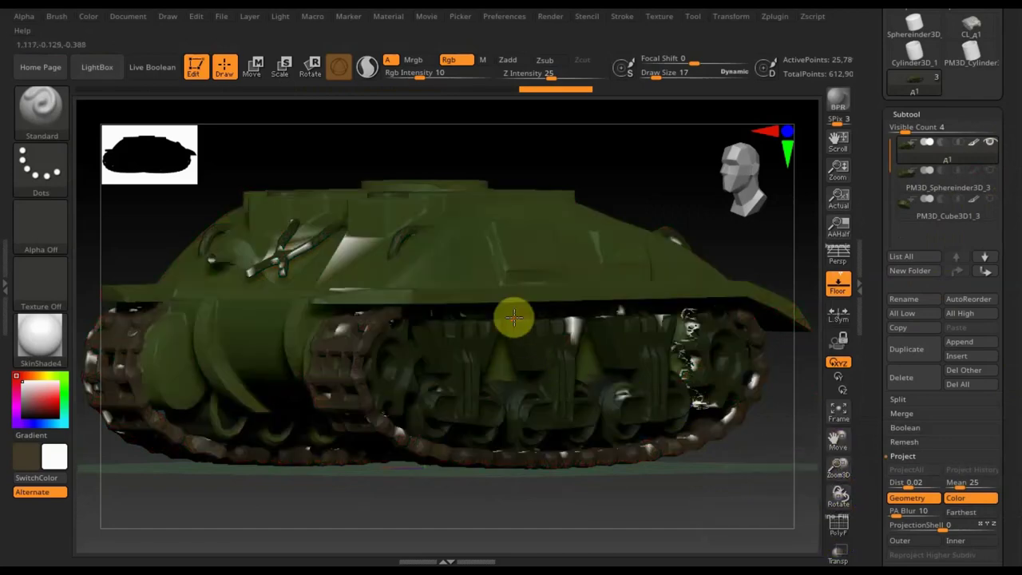
mouse_move(618, 190)
mouse_down()
mouse_move(652, 213)
mouse_move(669, 195)
mouse_move(417, 266)
mouse_up()
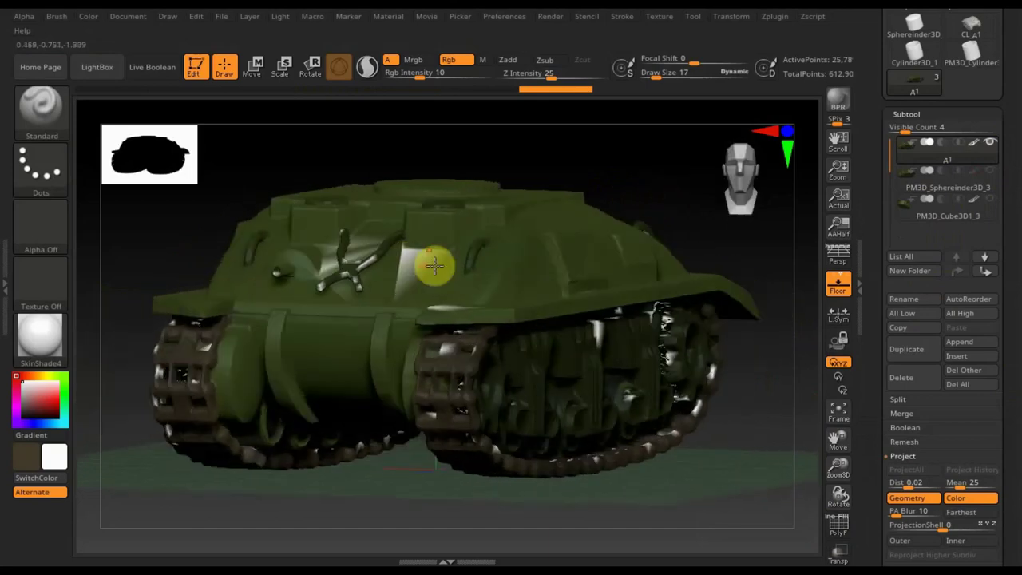
click(838, 525)
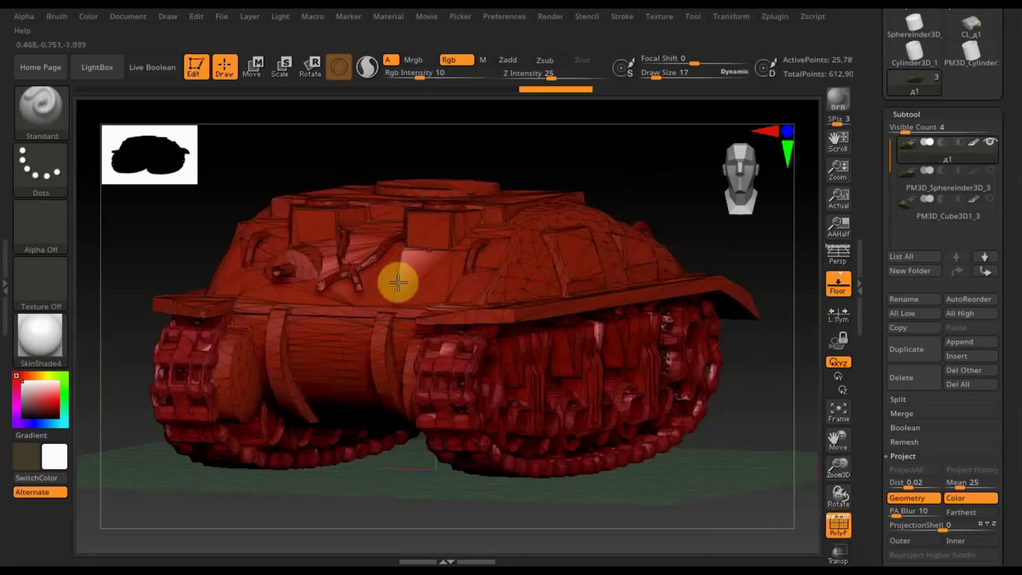
drag(408, 466, 380, 477)
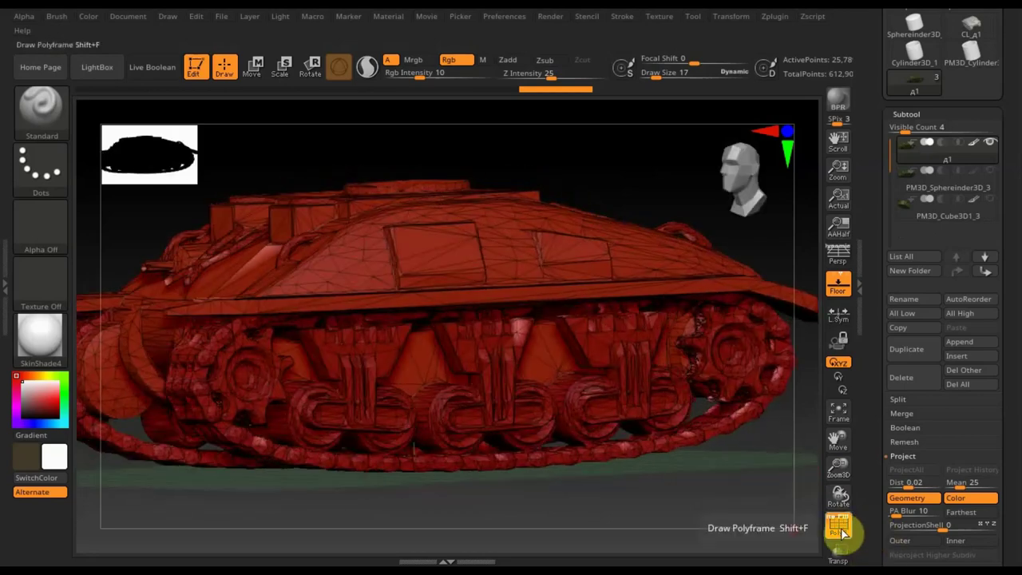
click(839, 525)
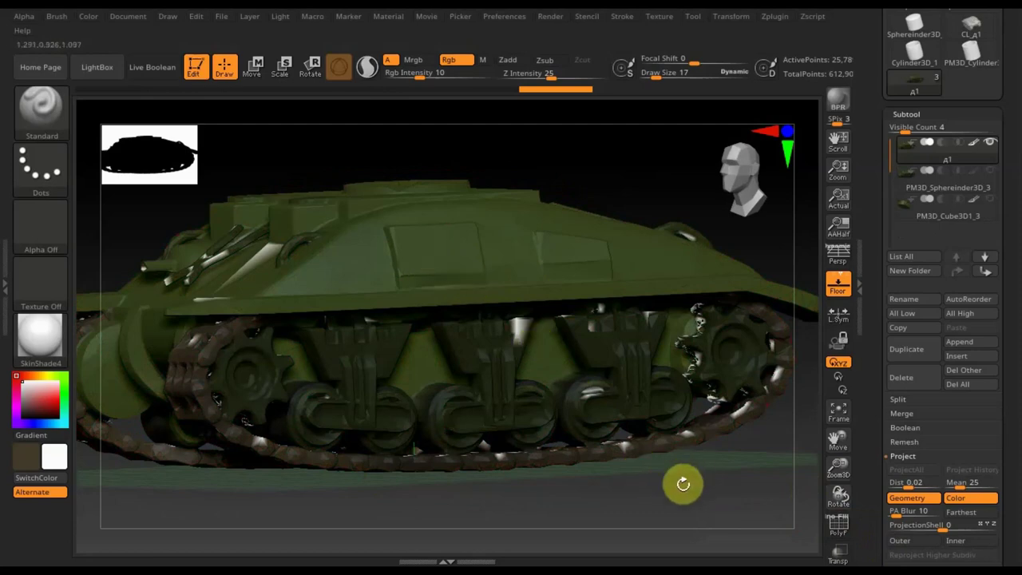
drag(683, 485, 645, 399)
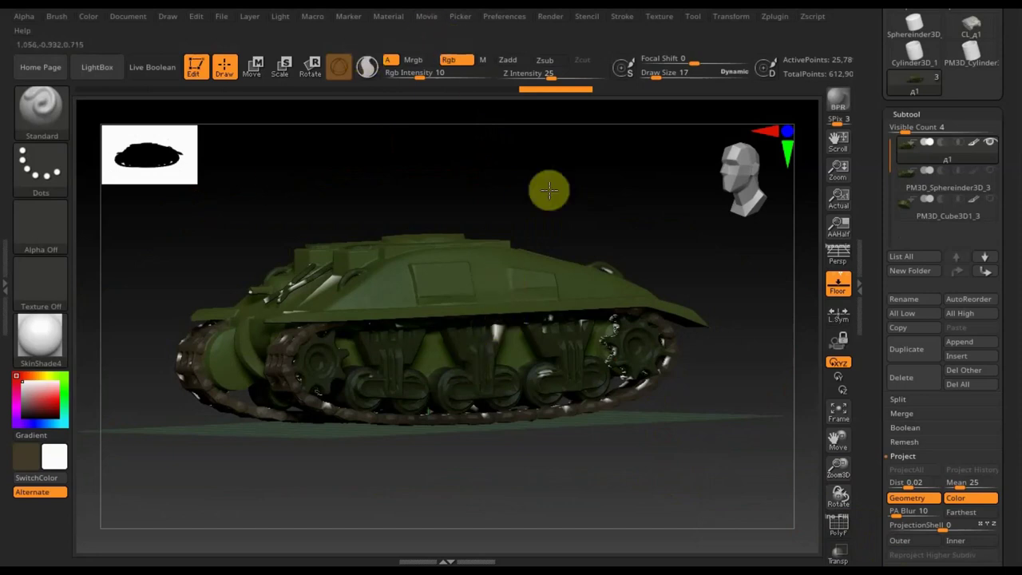
mouse_move(661, 73)
drag(658, 79, 684, 78)
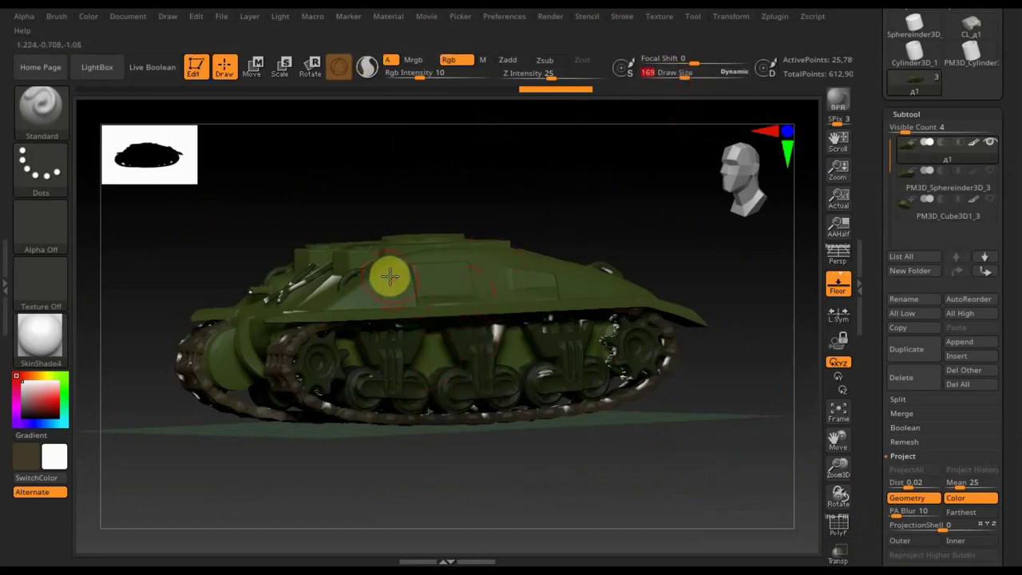
Sample the hull's green, raise Rgb Intensity to 100 and set Draw Size to 119.
key(c)
key(ctrl+shift+z)
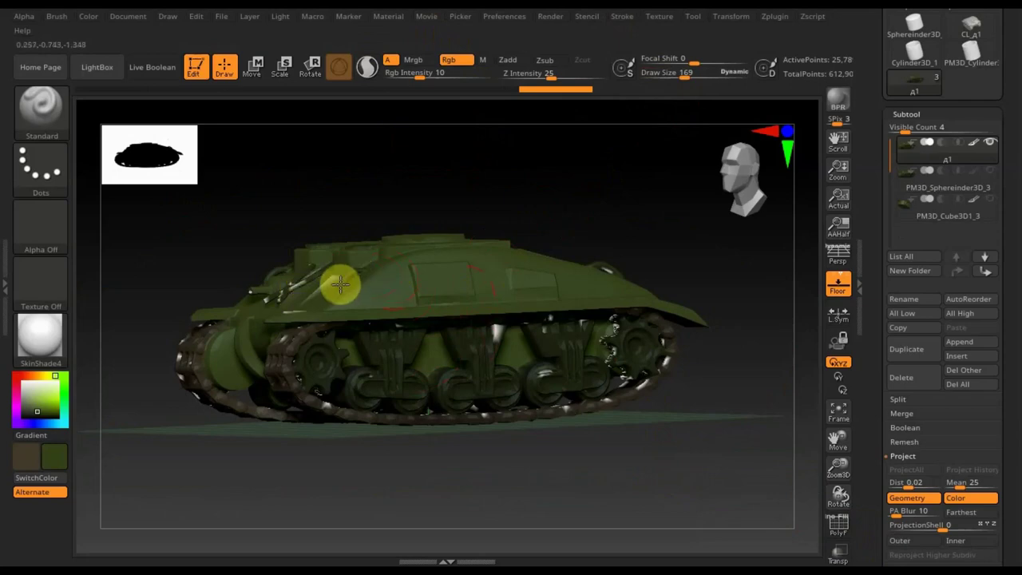
mouse_move(422, 80)
mouse_down()
mouse_move(487, 94)
mouse_move(535, 157)
mouse_up()
drag(566, 170, 325, 272)
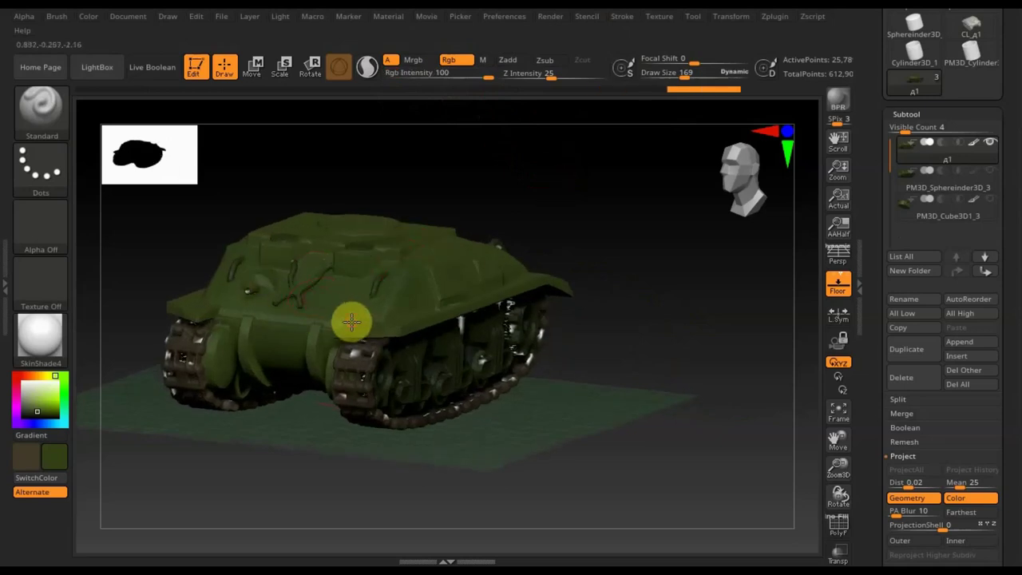
drag(605, 353, 609, 309)
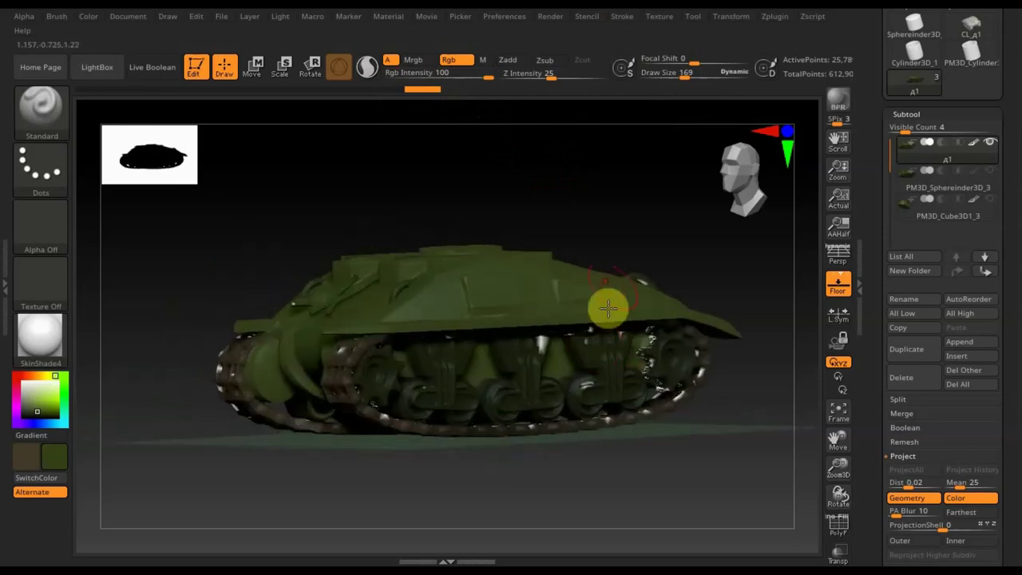
drag(678, 78, 669, 78)
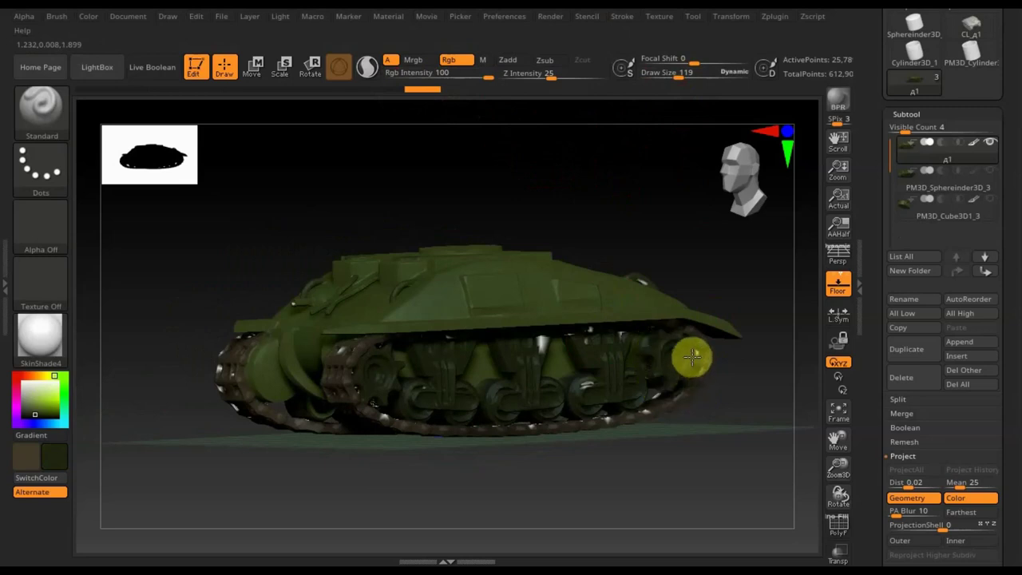
Paint green over the red marks on the tracks, road wheels and hull side.
mouse_move(693, 360)
mouse_down()
mouse_move(548, 358)
mouse_move(578, 388)
mouse_up()
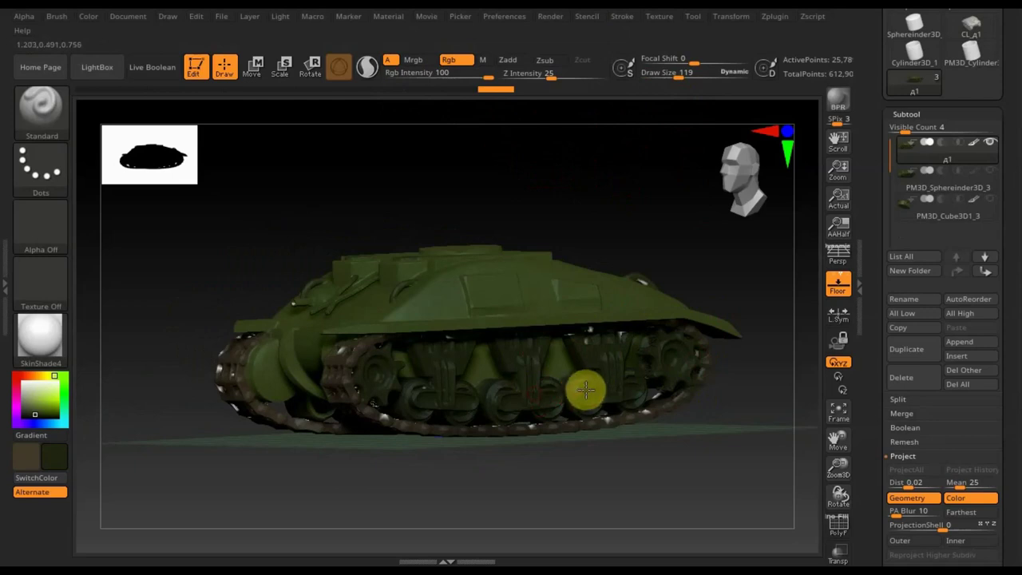
drag(595, 343, 375, 365)
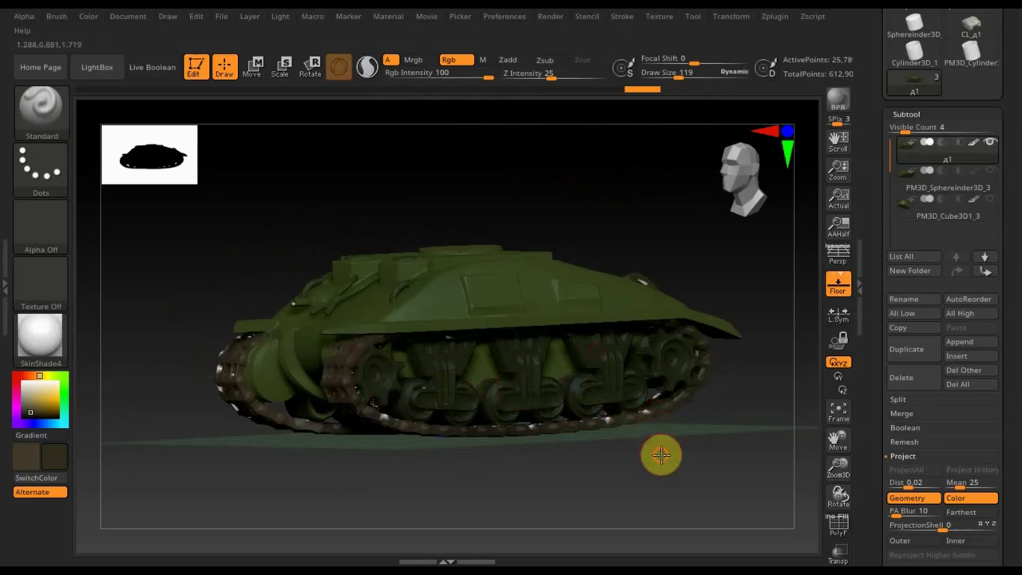
drag(662, 455, 738, 450)
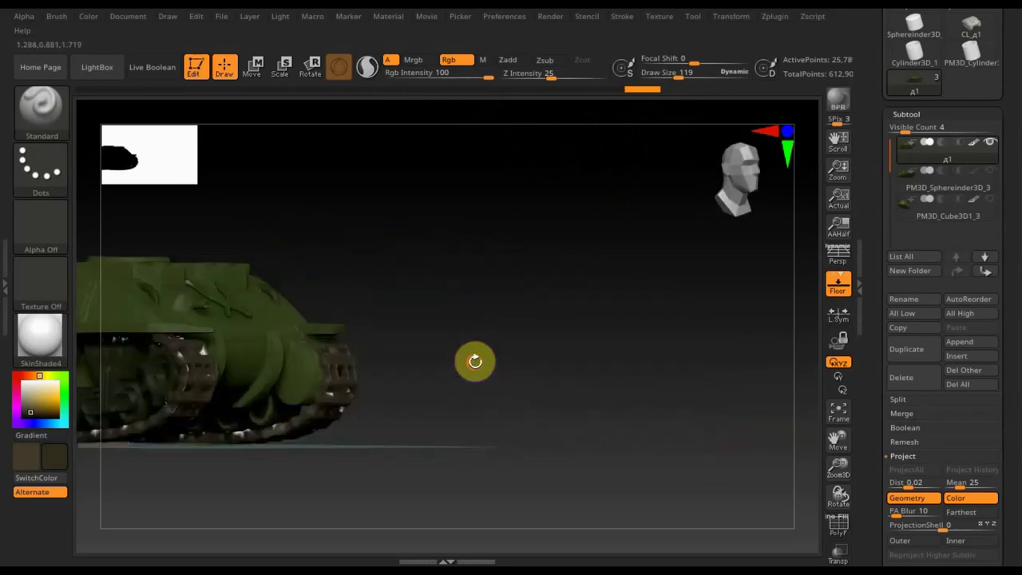
shift+drag(473, 360, 630, 376)
mouse_move(455, 367)
mouse_down()
mouse_move(769, 369)
mouse_move(673, 353)
mouse_up()
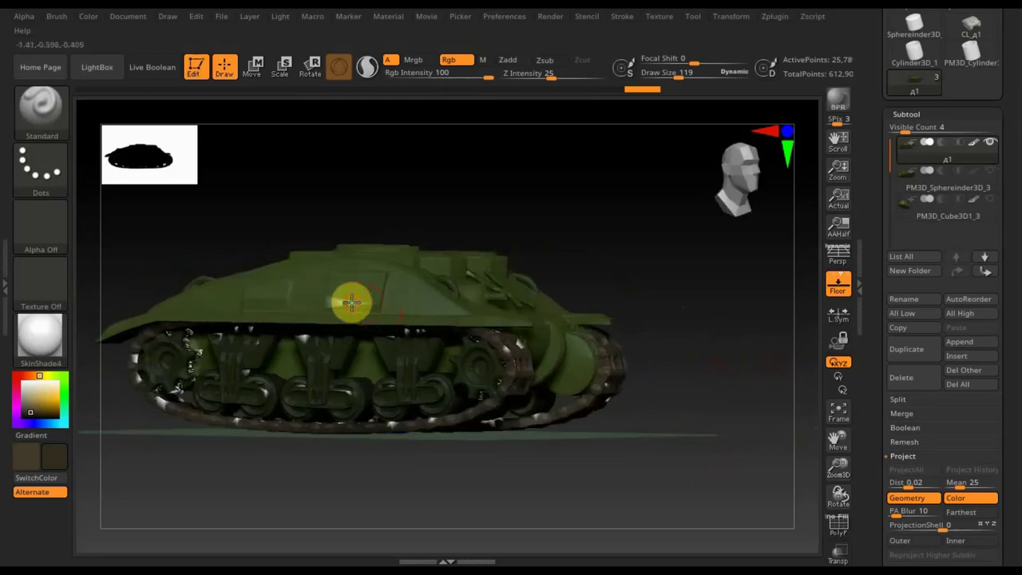
drag(338, 304, 363, 285)
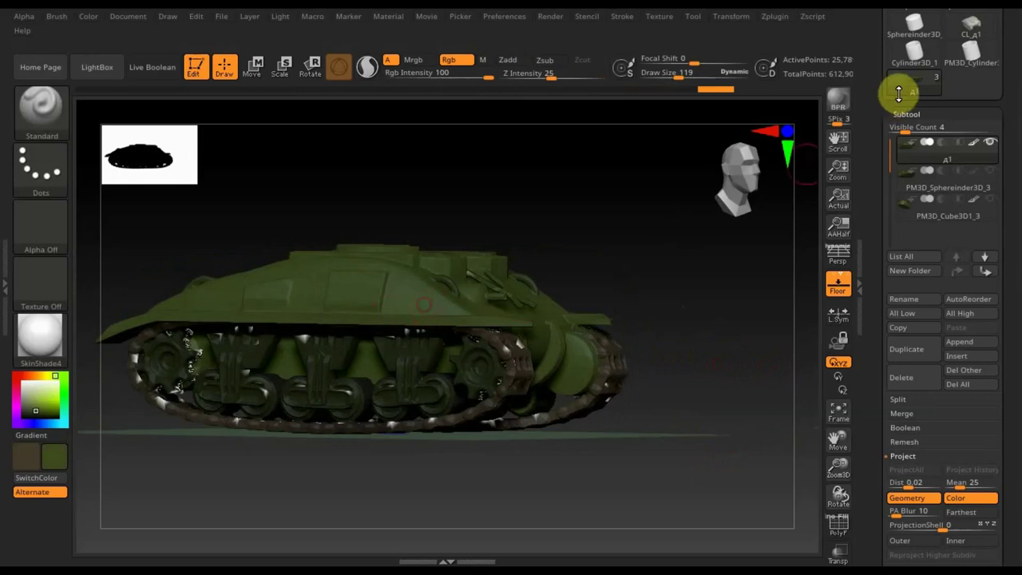
Select the turret, hide the hull, and duplicate the turret as PM3D_Cube3D1_4.
click(905, 215)
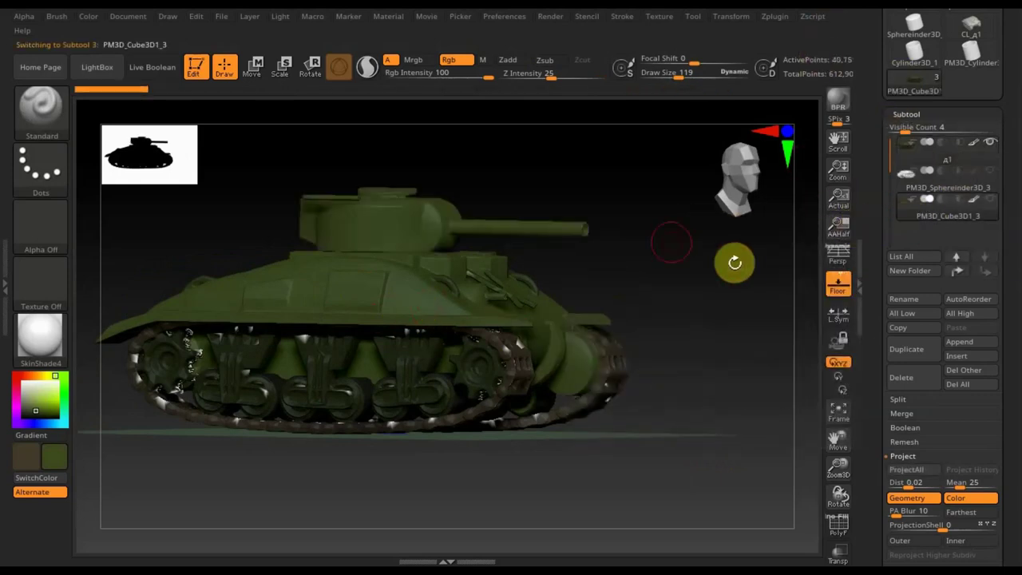
drag(731, 259, 648, 278)
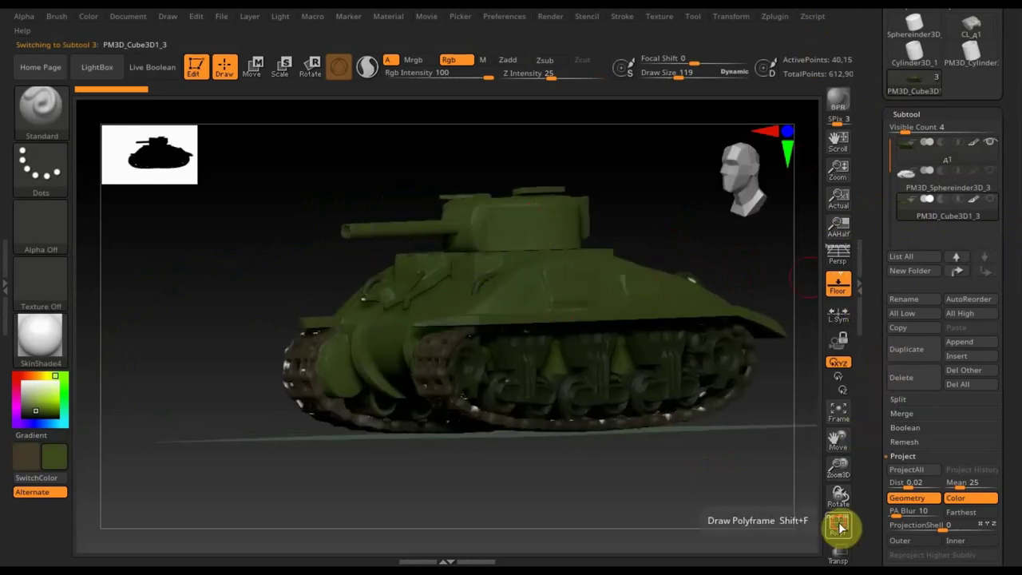
click(840, 527)
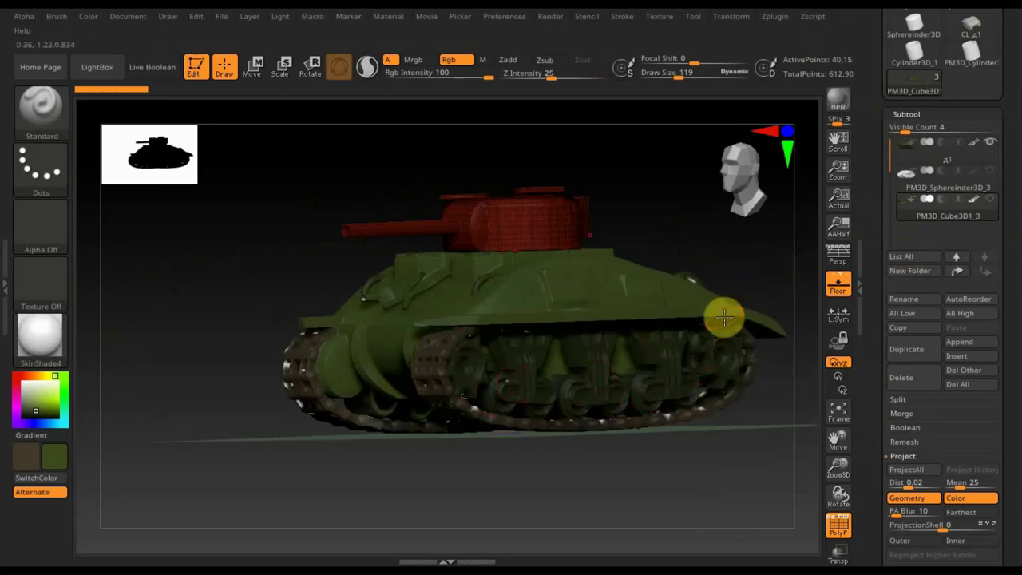
click(994, 142)
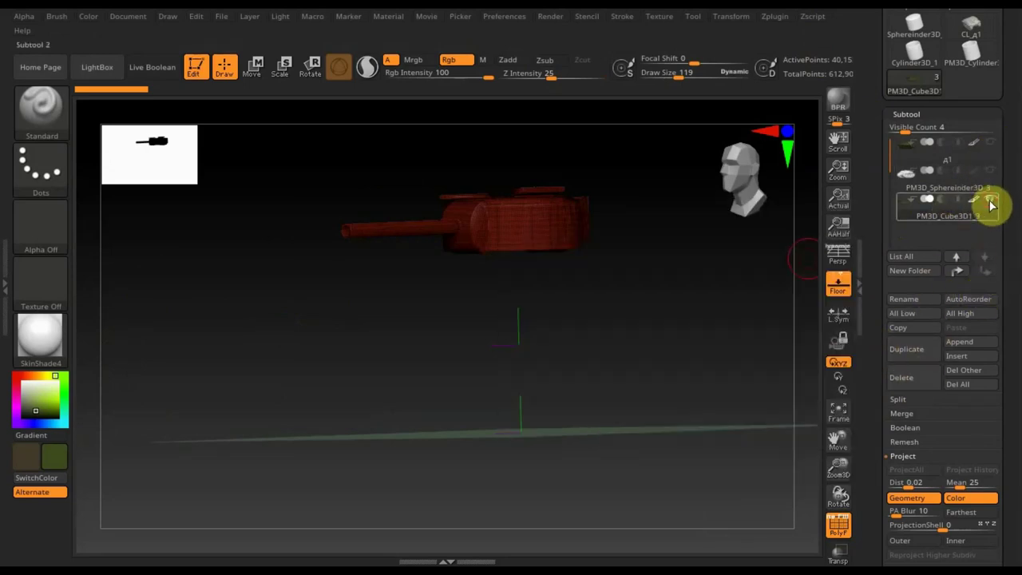
click(845, 527)
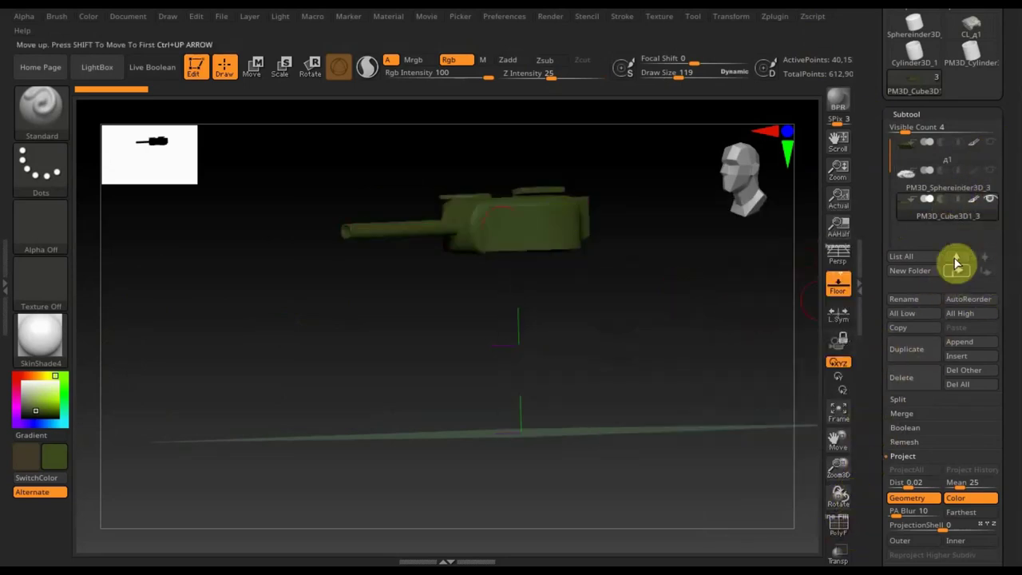
click(910, 352)
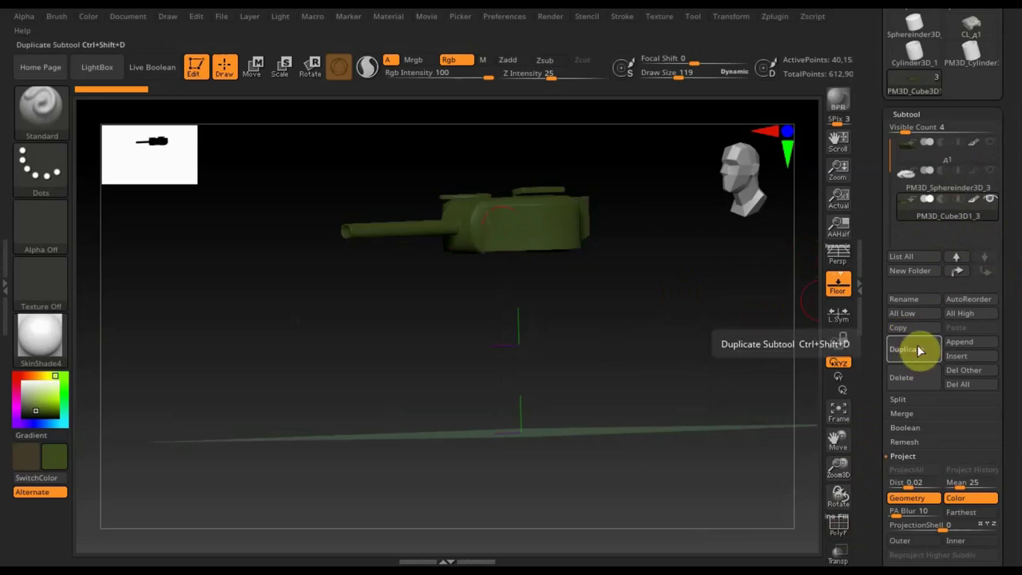
click(945, 209)
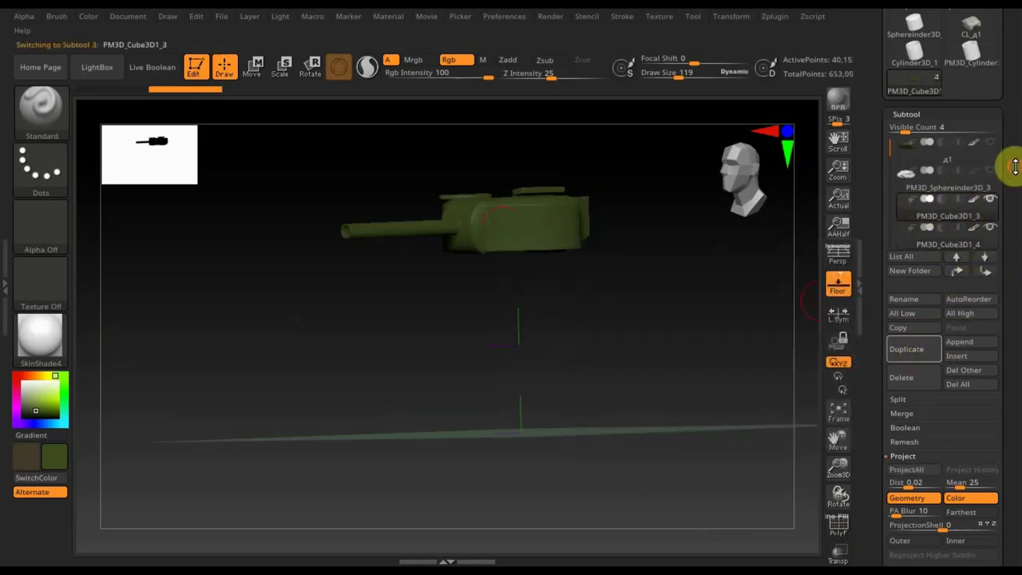
Import the decimated turret mesh д2.obj into the turret subtool.
scroll(1020, 227, up, 3)
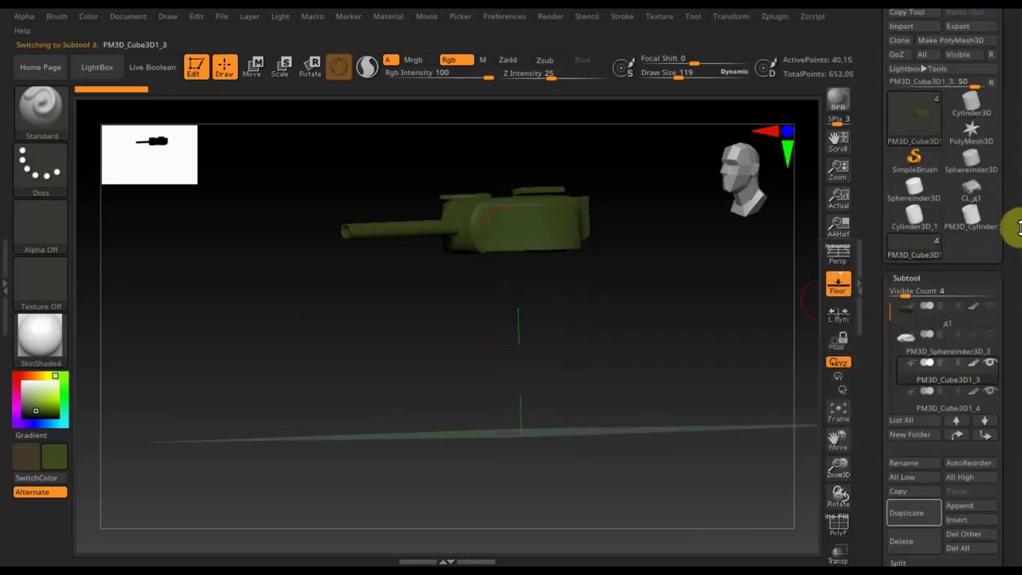
click(906, 30)
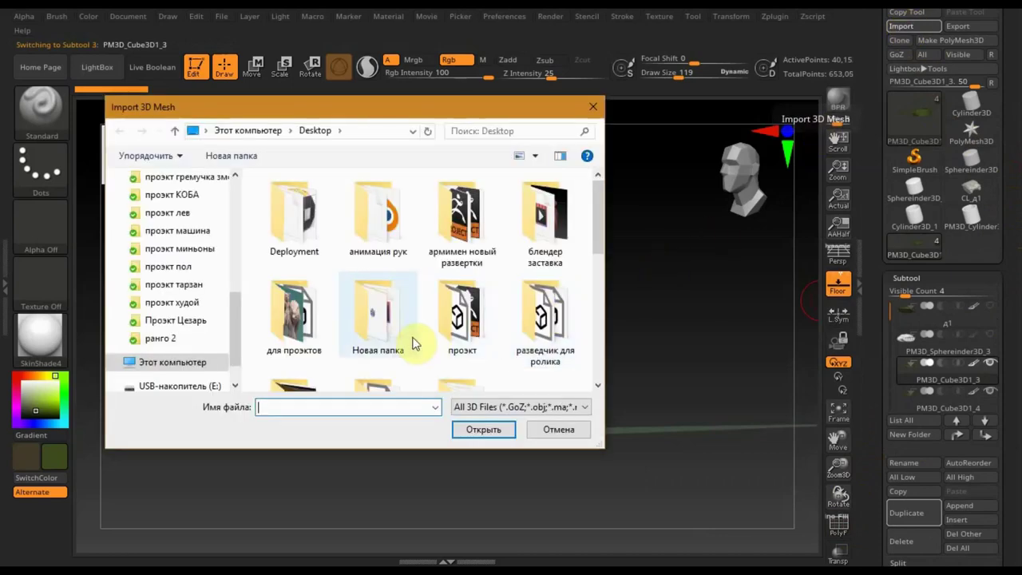
scroll(415, 342, down, 3)
scroll(415, 342, down, 2)
click(305, 269)
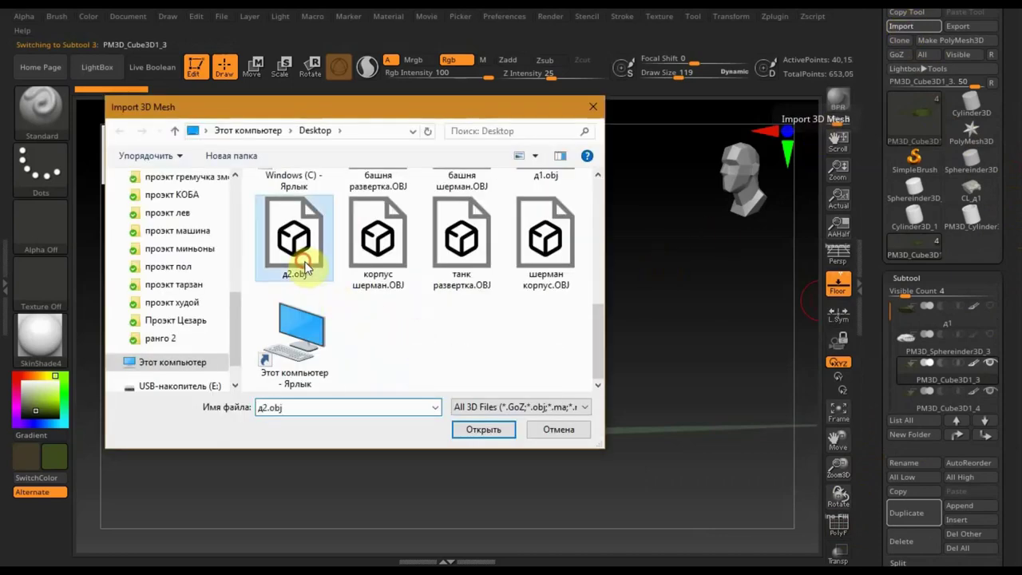
click(488, 431)
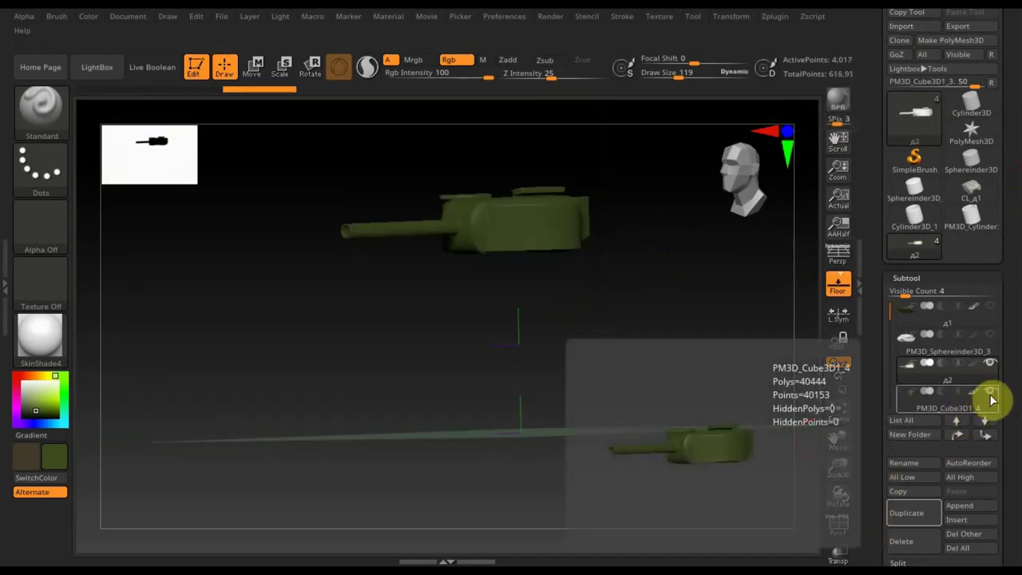
Inspect the imported turret's polyframe, then select subtool A1 and zoom in on it.
click(839, 525)
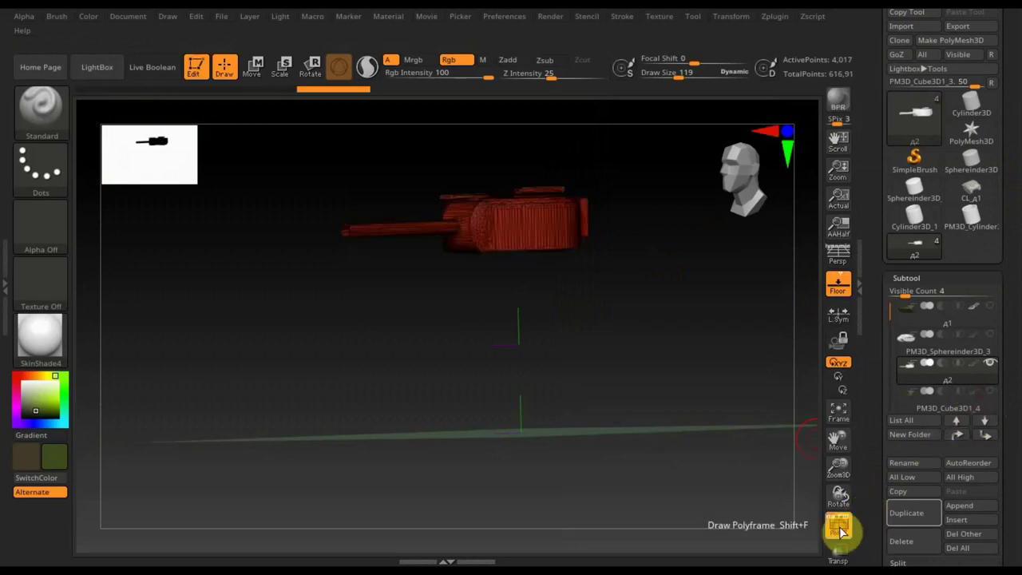
mouse_move(664, 342)
alt+mouse_down()
mouse_move(655, 321)
mouse_move(675, 486)
mouse_move(616, 388)
mouse_move(391, 533)
mouse_move(433, 503)
mouse_move(463, 504)
mouse_move(456, 520)
mouse_move(490, 543)
mouse_move(506, 506)
mouse_move(529, 490)
mouse_move(470, 479)
alt+mouse_up()
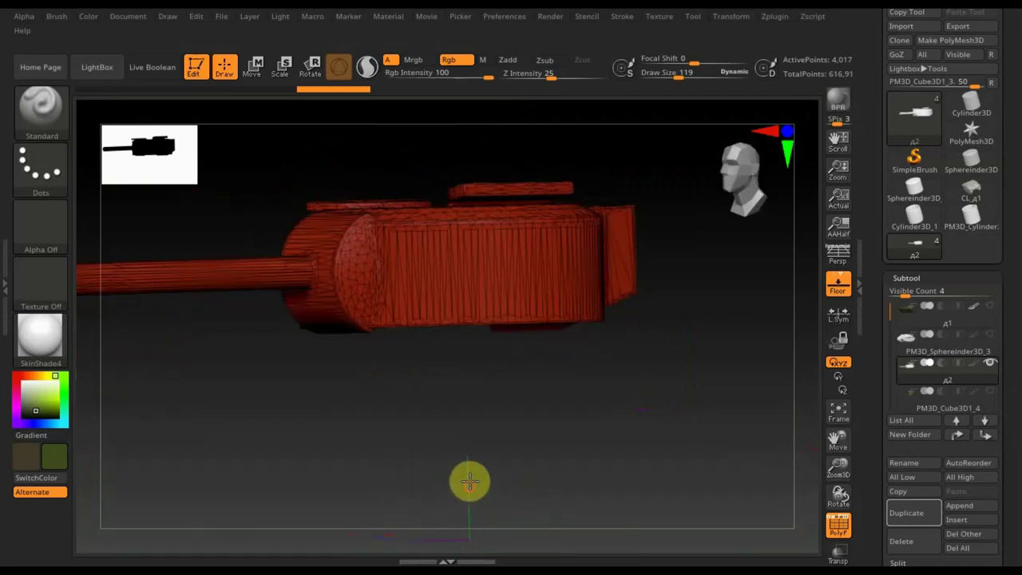
mouse_move(551, 420)
mouse_down()
mouse_move(627, 431)
mouse_move(609, 433)
mouse_up()
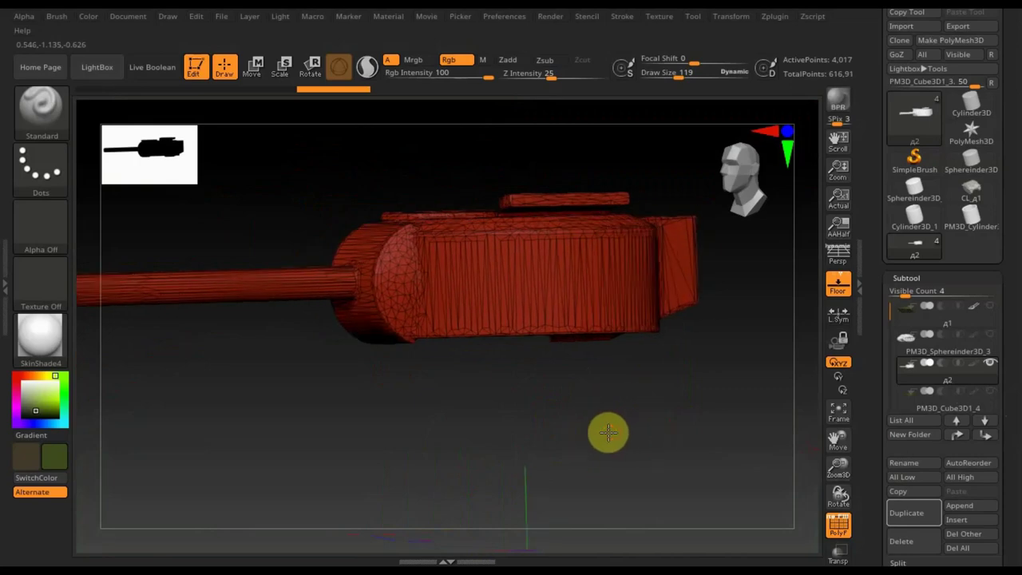
click(908, 320)
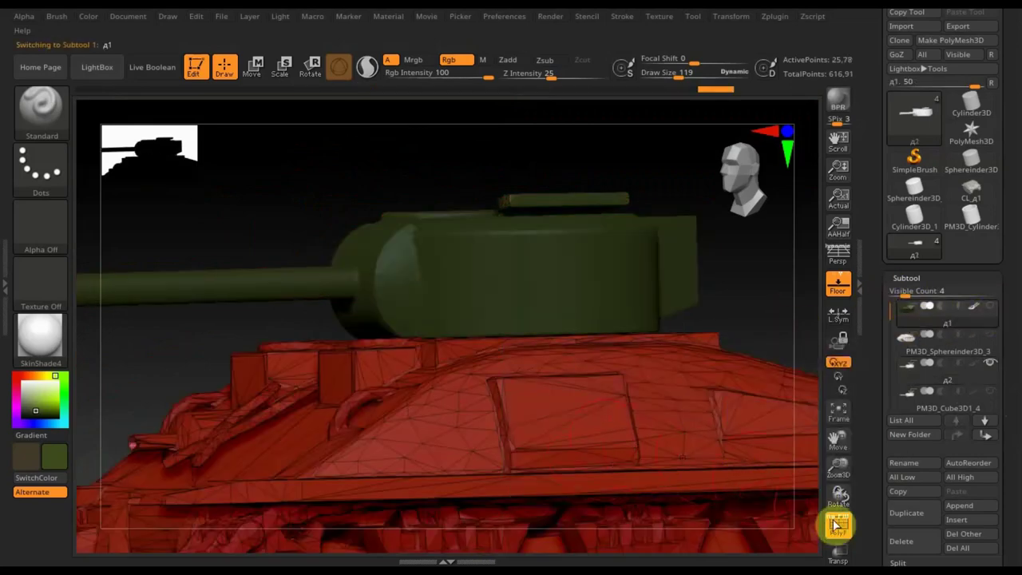
alt+drag(772, 319, 516, 330)
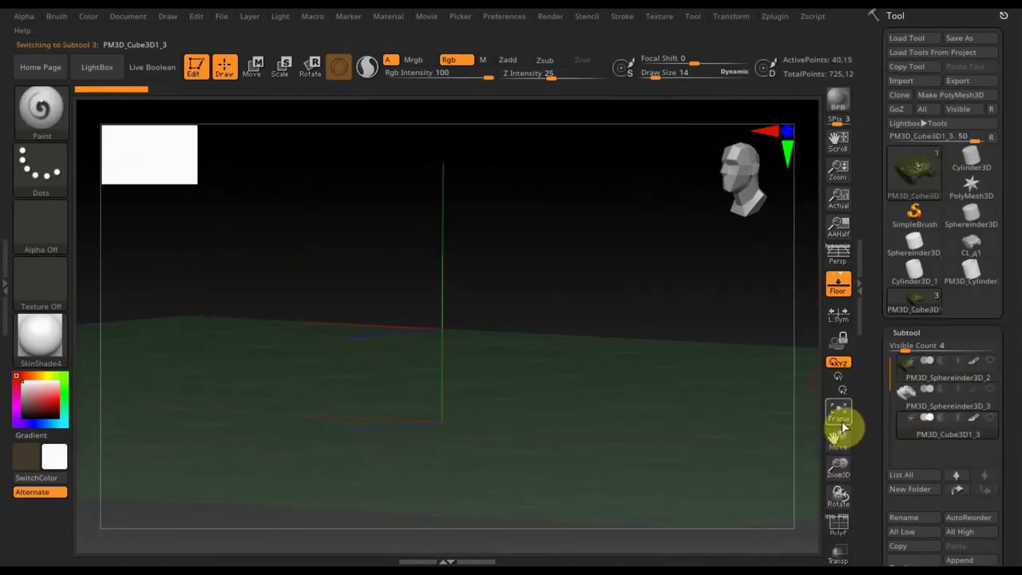
Frame the tank and view the high-poly turret's dense wireframe from a low front angle.
click(839, 420)
mouse_move(718, 468)
alt+mouse_down()
mouse_move(706, 432)
mouse_move(685, 421)
alt+mouse_up()
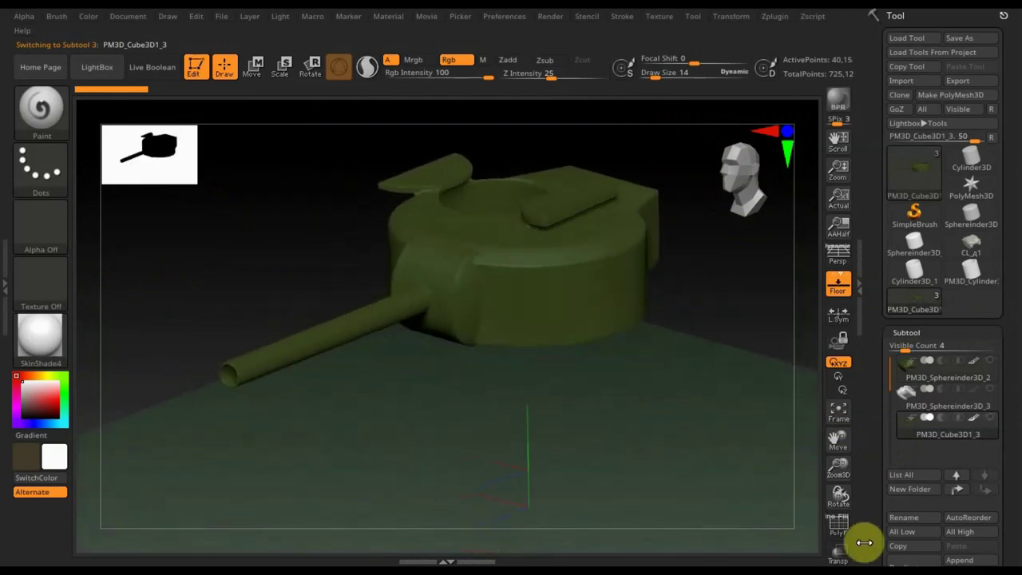
click(840, 531)
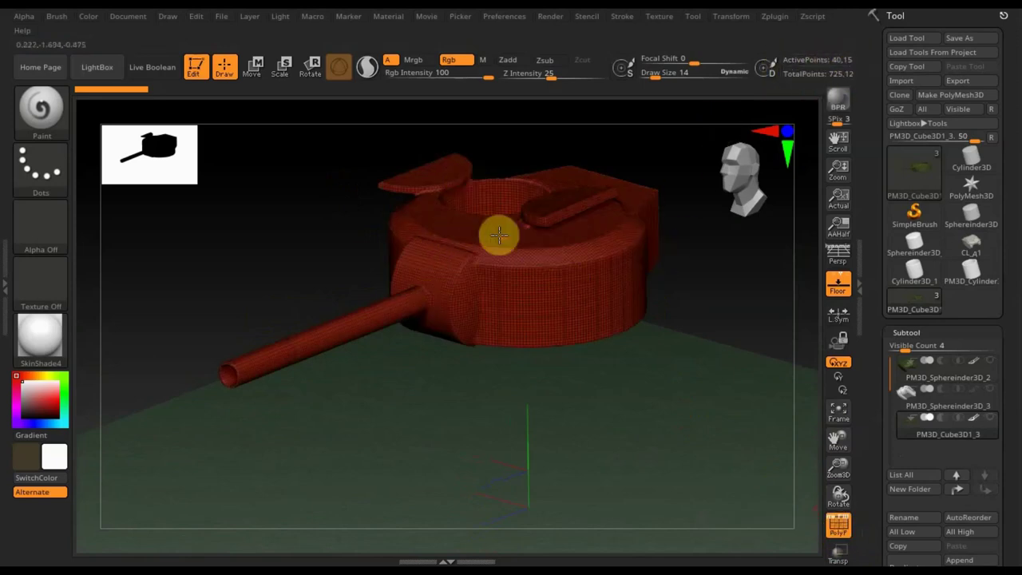
mouse_move(657, 349)
mouse_down()
mouse_move(687, 358)
mouse_move(710, 338)
mouse_move(678, 258)
mouse_move(604, 290)
mouse_move(673, 388)
mouse_up()
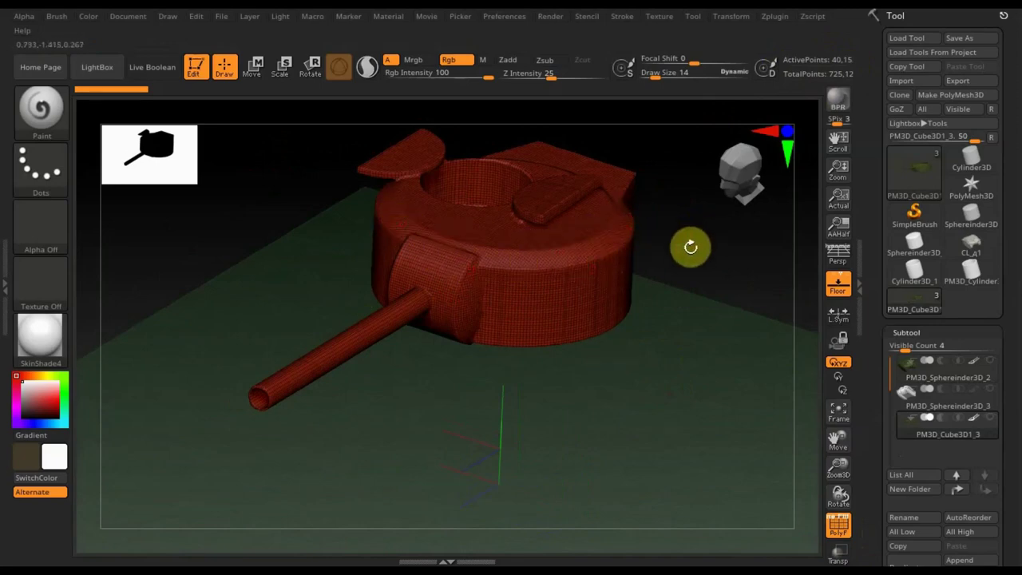
drag(1010, 450, 1010, 365)
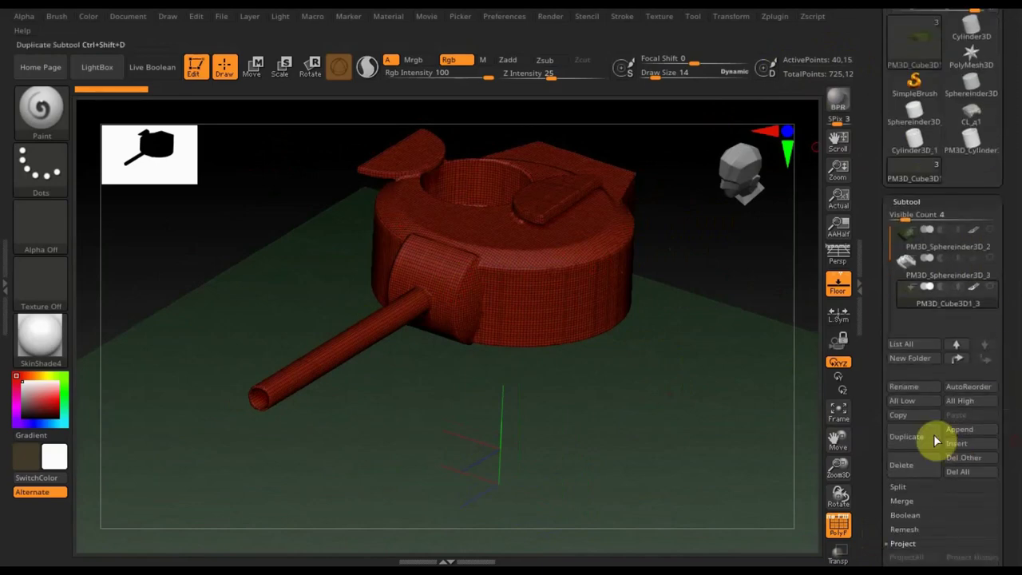
Duplicate the turret and reselect the original PM3D_Cube3D1_3 subtool.
click(918, 439)
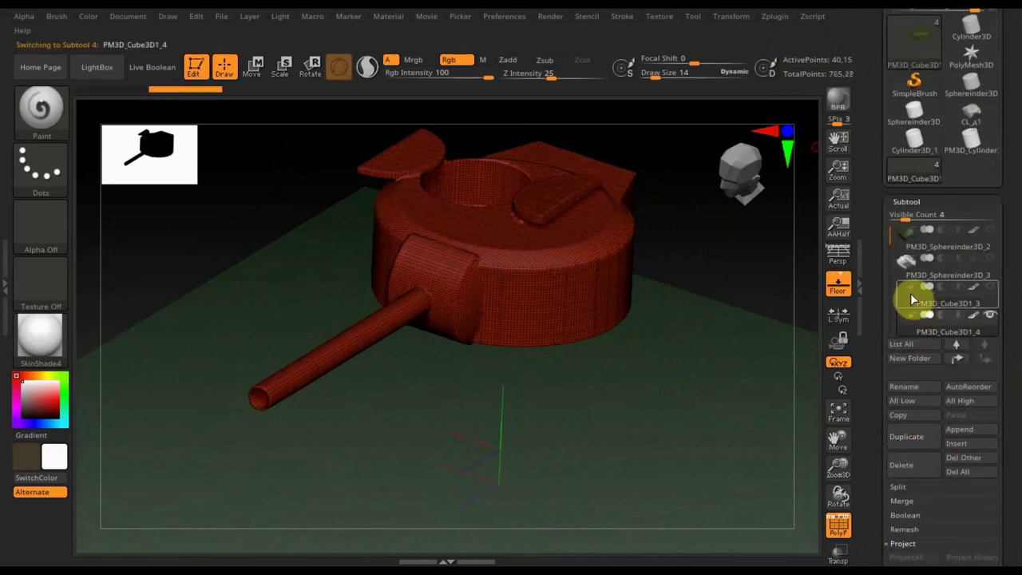
click(914, 298)
drag(1006, 148, 1006, 221)
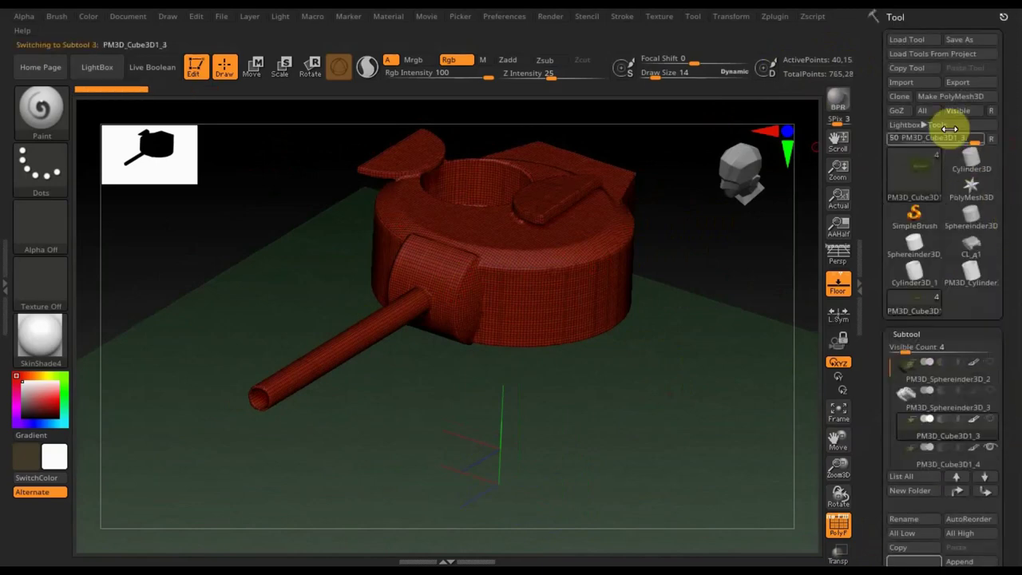
Import д2.obj into the original turret subtool and hide the high-poly copy PM3D_Cube3D1_4.
click(716, 170)
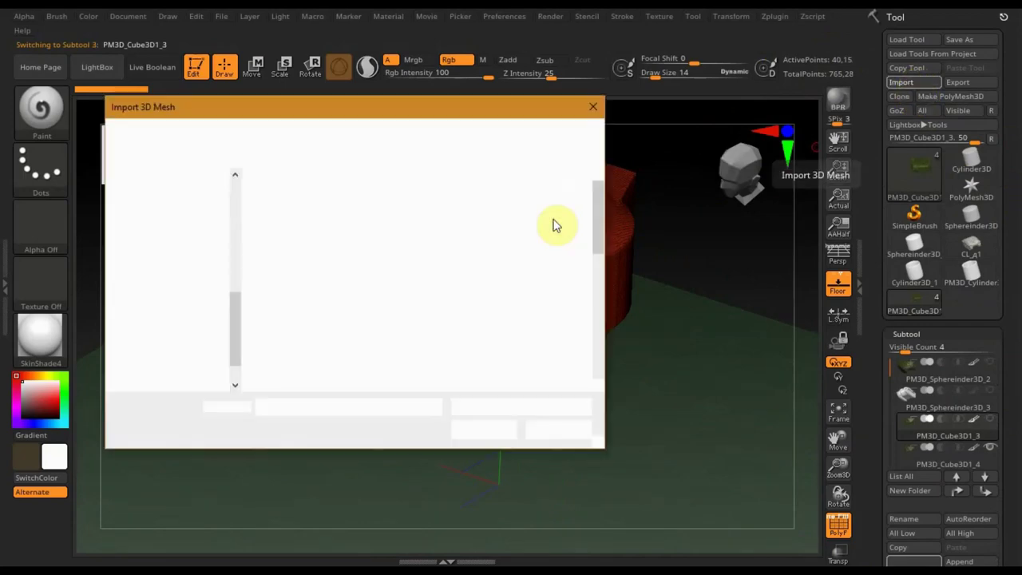
scroll(437, 313, down, 2)
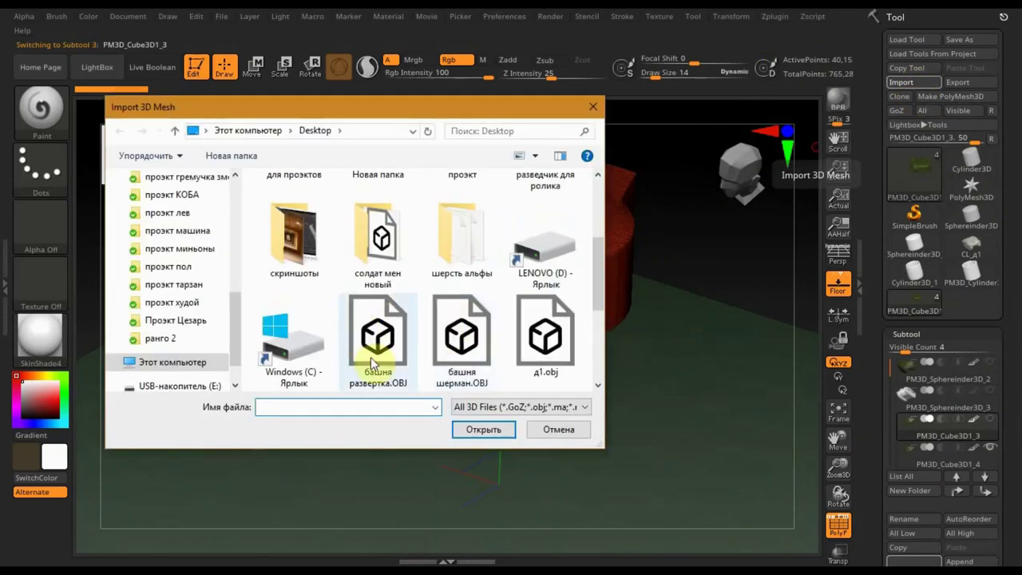
scroll(363, 335, down, 2)
click(295, 339)
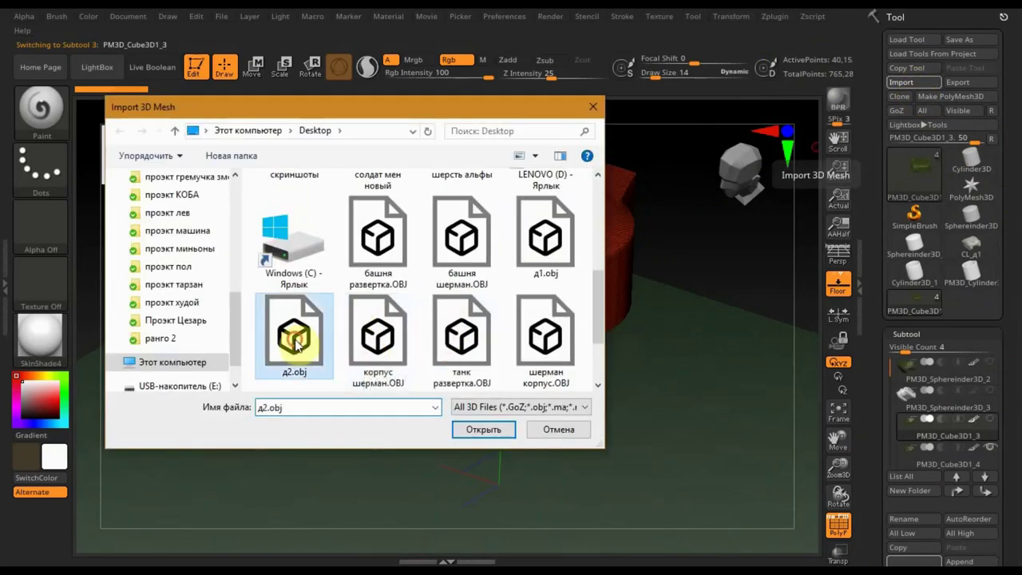
click(480, 436)
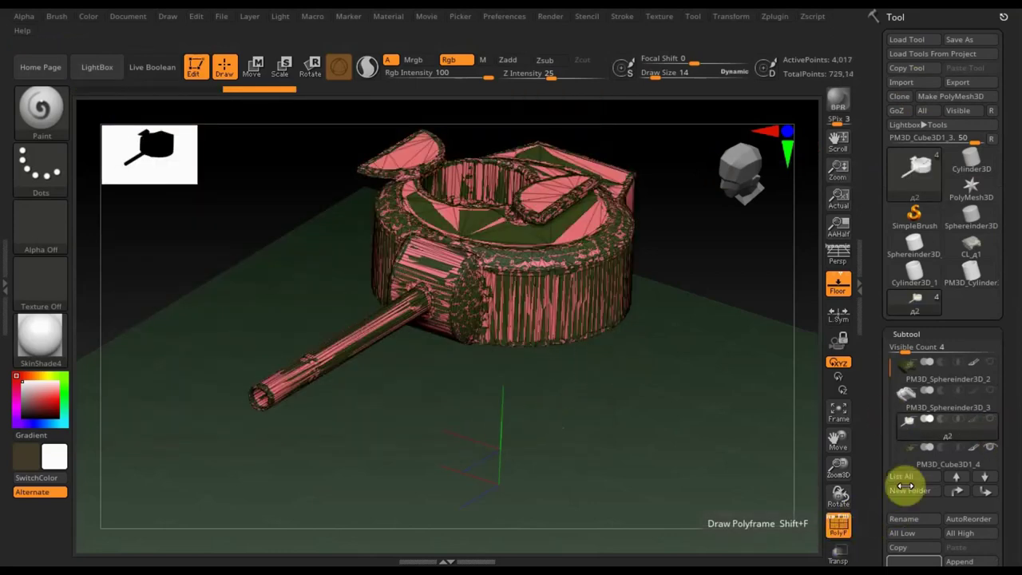
mouse_move(947, 451)
click(993, 451)
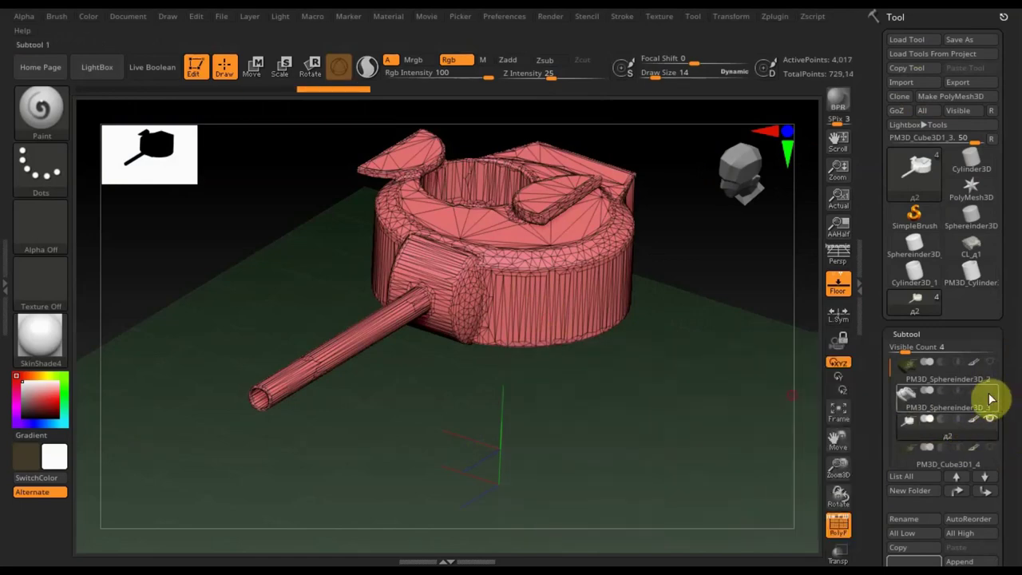
Show the high-poly turret copy and Project All its paint onto the decimated д2 turret.
click(989, 391)
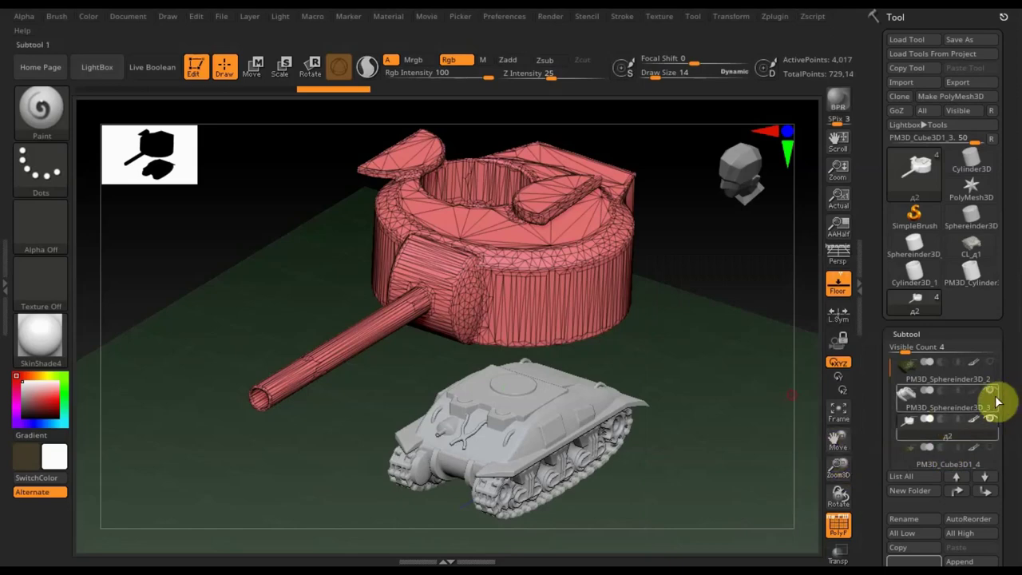
click(991, 393)
click(979, 454)
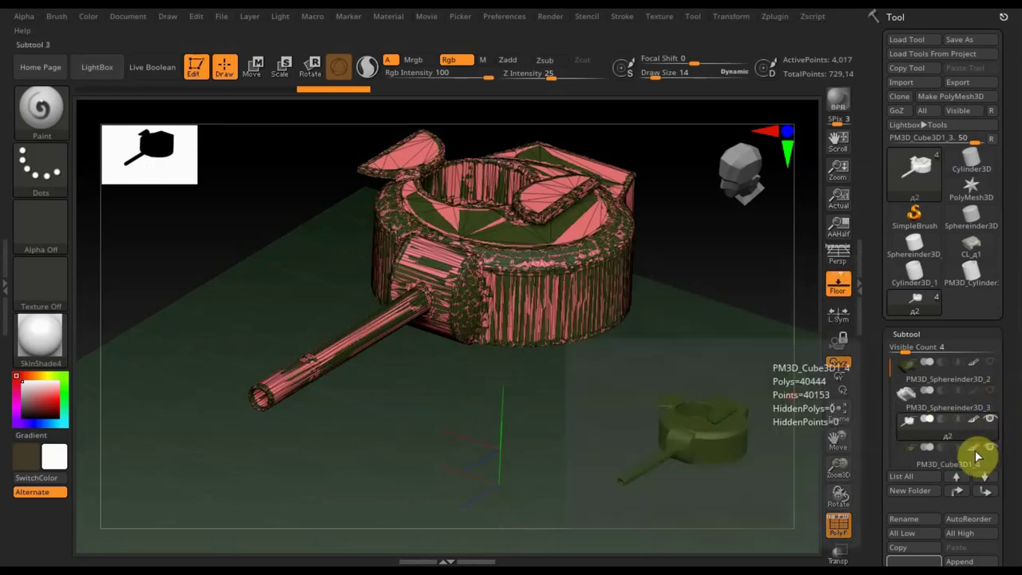
drag(1006, 492, 1004, 406)
click(903, 463)
click(916, 478)
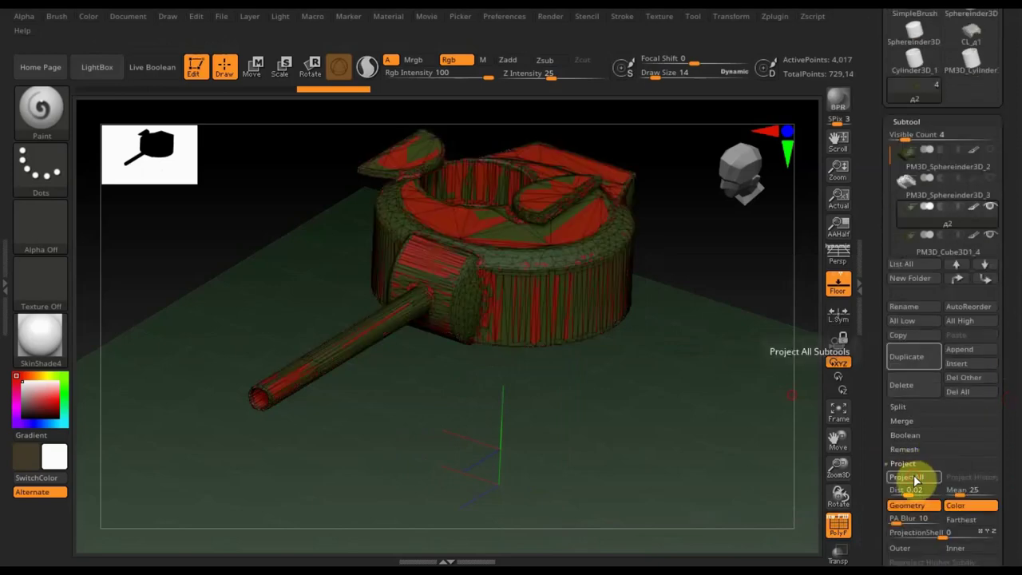
Turn off the polyframe and scroll the side tray back up.
click(838, 528)
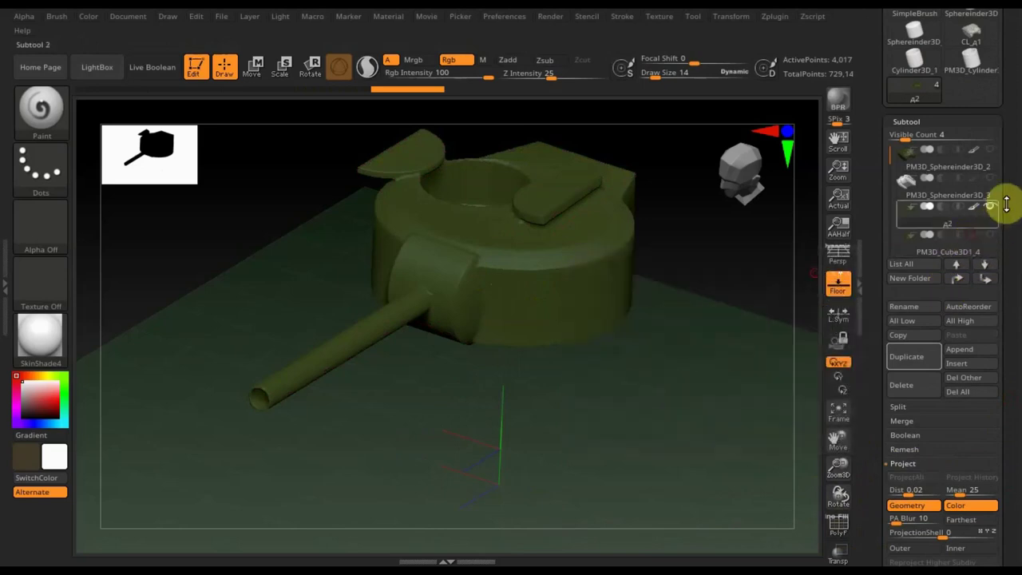
drag(1003, 201, 1017, 289)
scroll(1017, 289, up, 3)
Expand UV Master in the Zplugin menu and switch to the white CL_д2 turret clone.
click(776, 16)
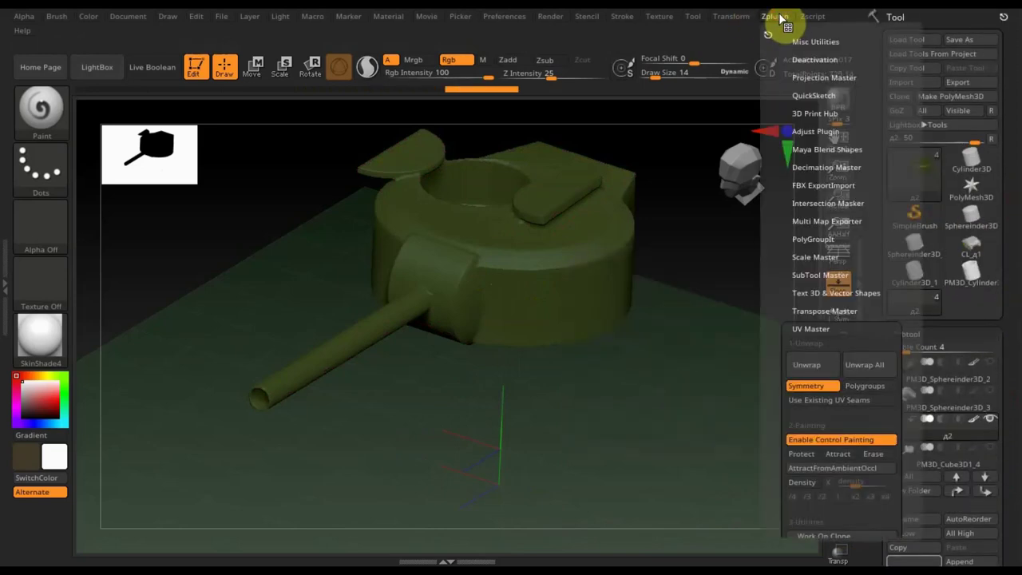
click(899, 274)
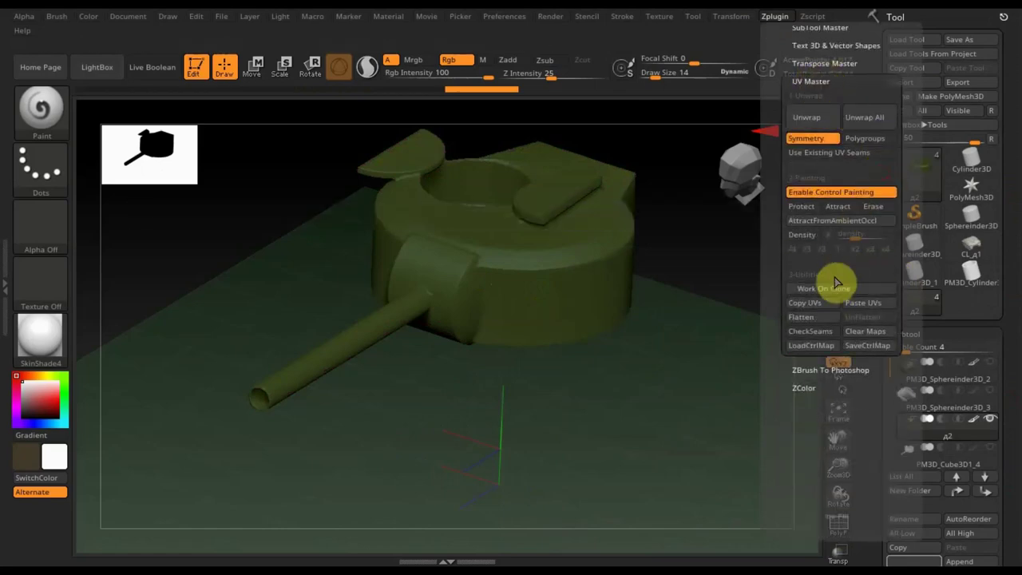
click(830, 287)
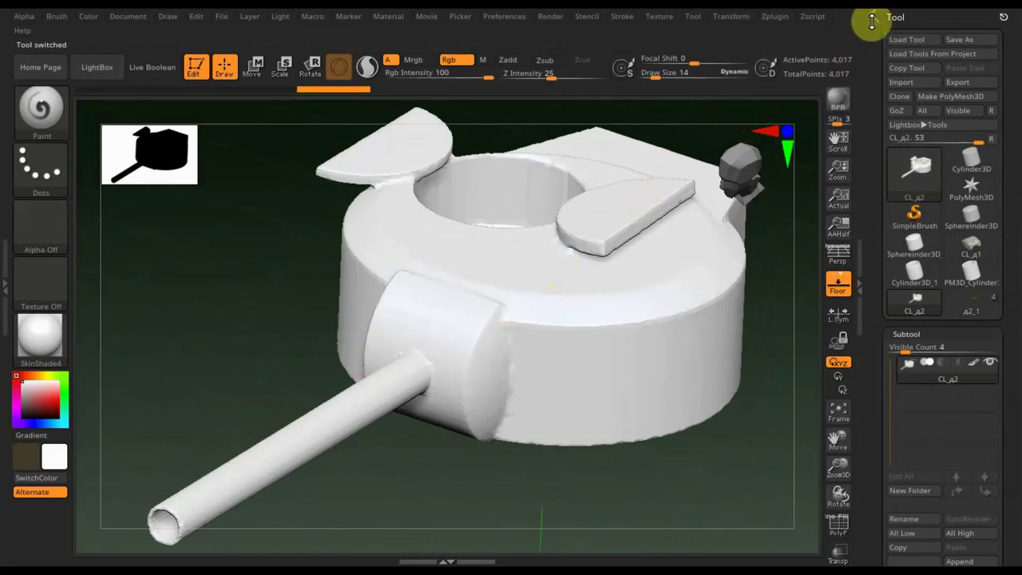
Turn off the floor grid behind the CL_д2 clone.
click(776, 17)
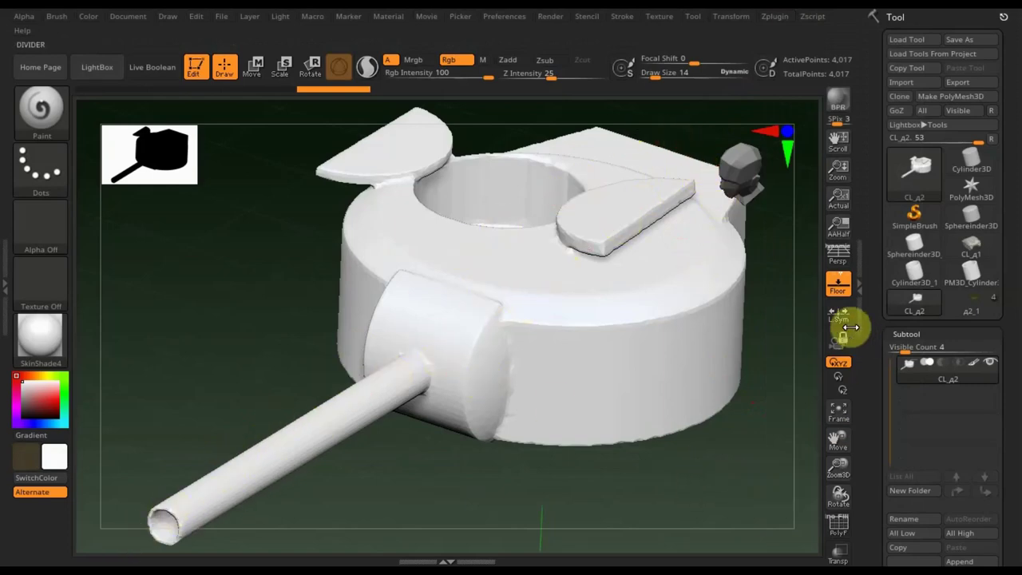
click(838, 284)
drag(1003, 450, 1008, 393)
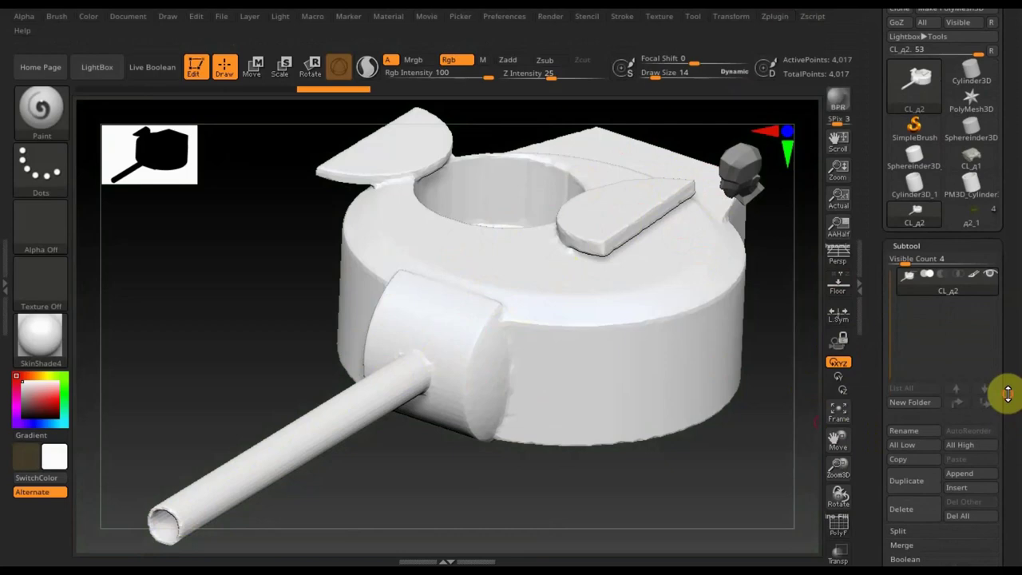
Unwrap the CL_д2 turret clone's UVs into a single island with UV Master.
click(782, 20)
drag(878, 260, 876, 192)
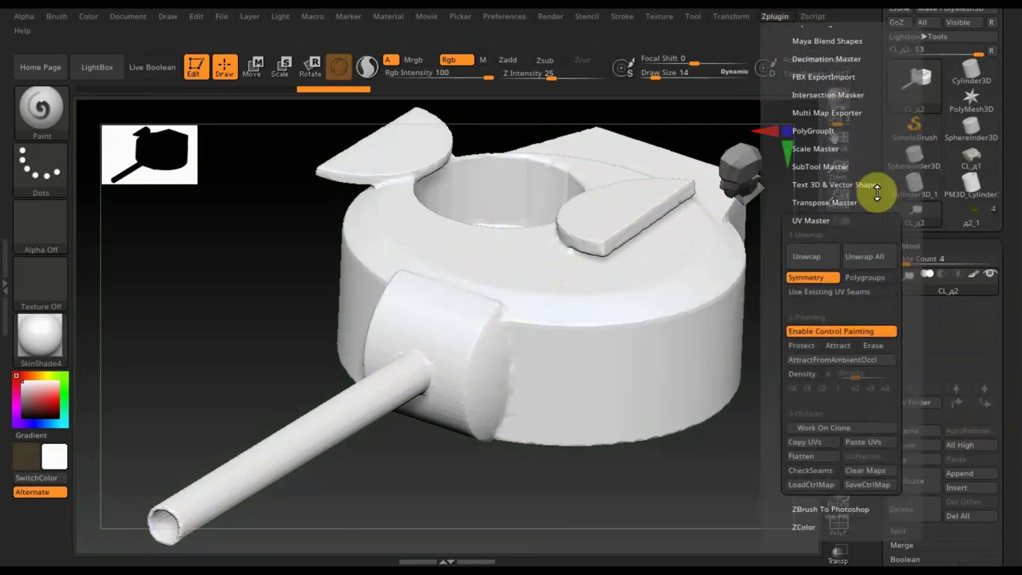
click(814, 257)
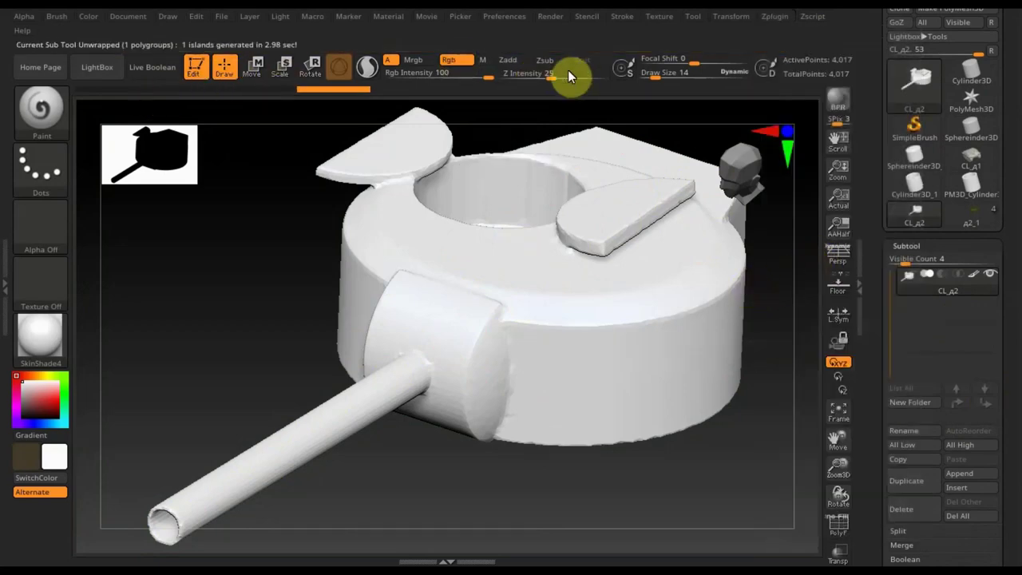
Copy the clone's unwrapped UVs and switch to the green д2_1 turret.
click(785, 17)
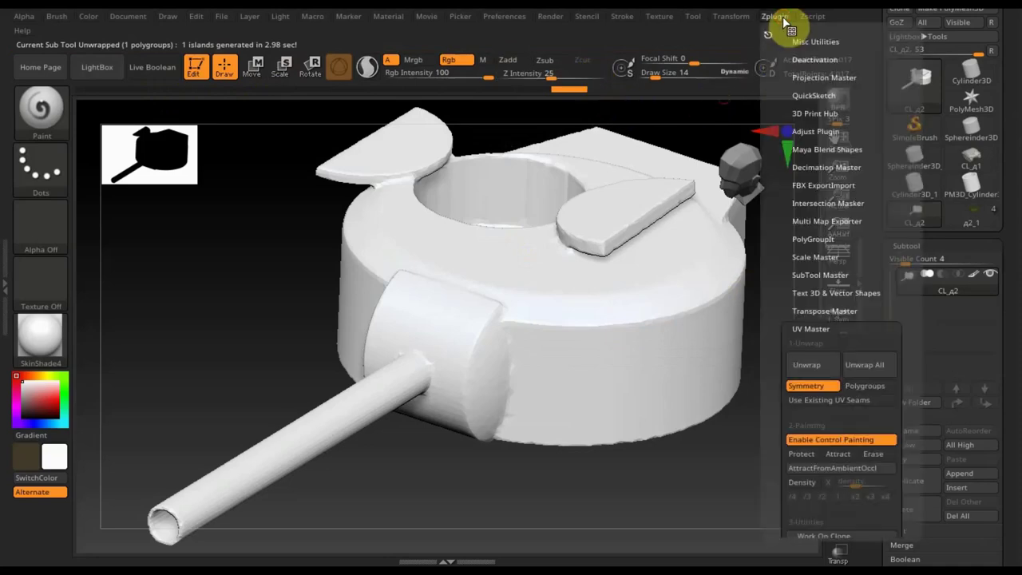
click(812, 16)
click(774, 19)
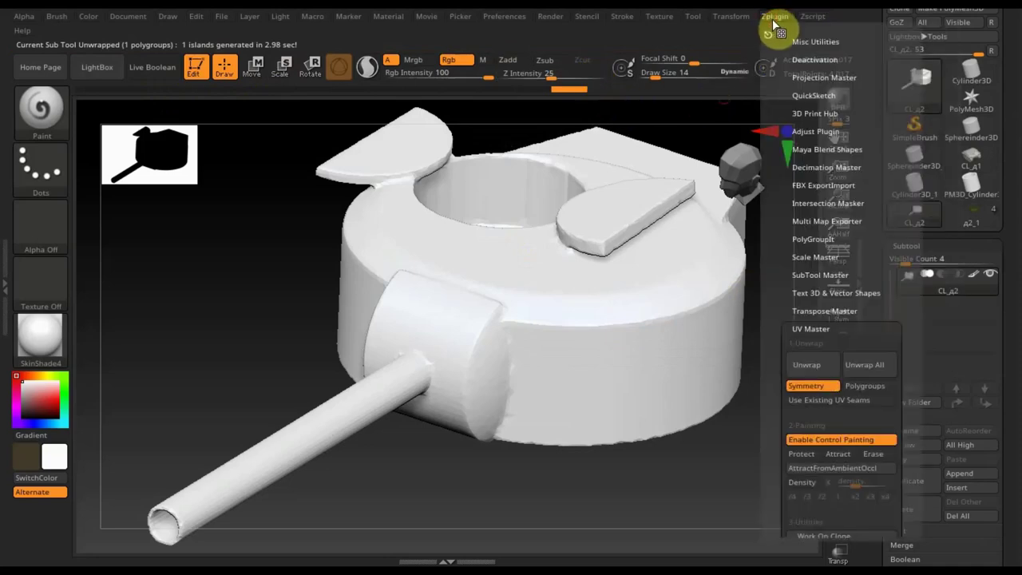
drag(879, 237, 873, 160)
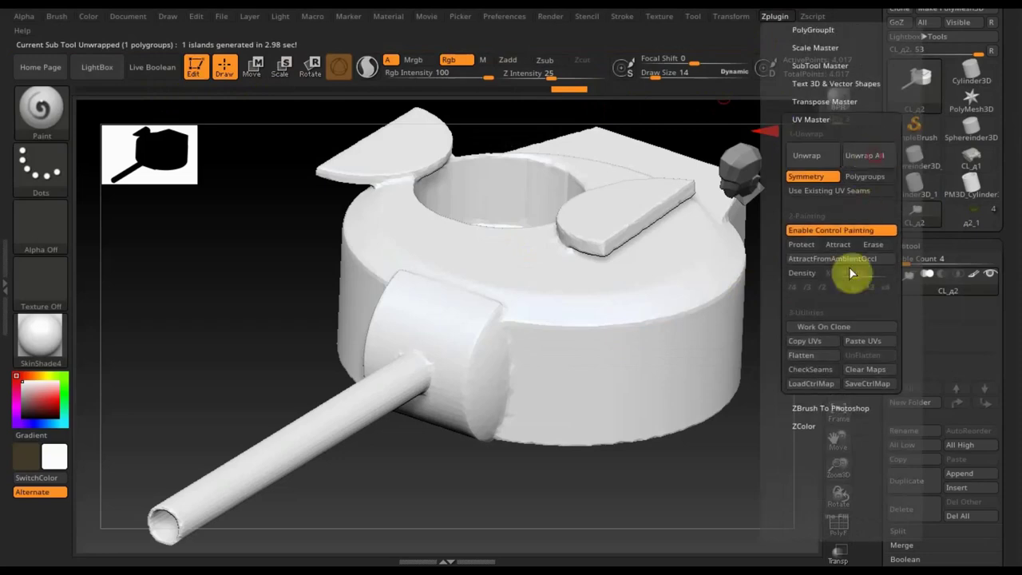
click(806, 342)
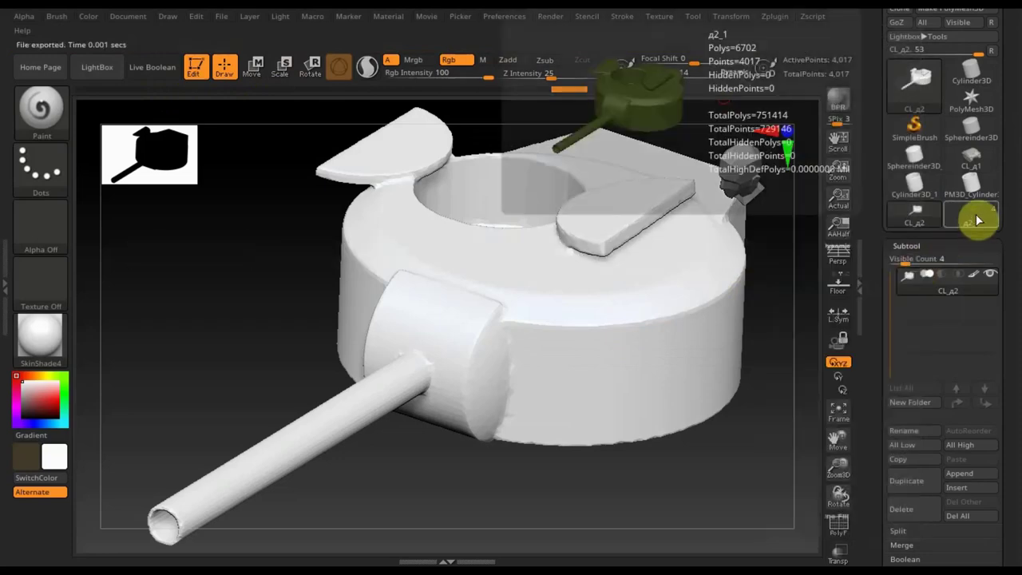
click(975, 214)
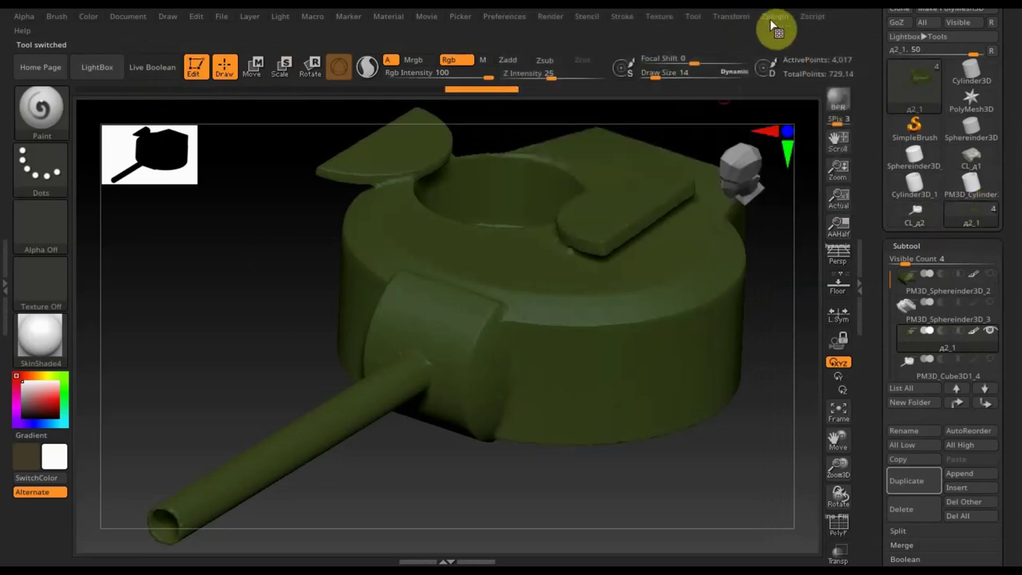
Paste the copied UVs onto the green д2_1 turret with UV Master.
click(773, 17)
scroll(873, 287, down, 5)
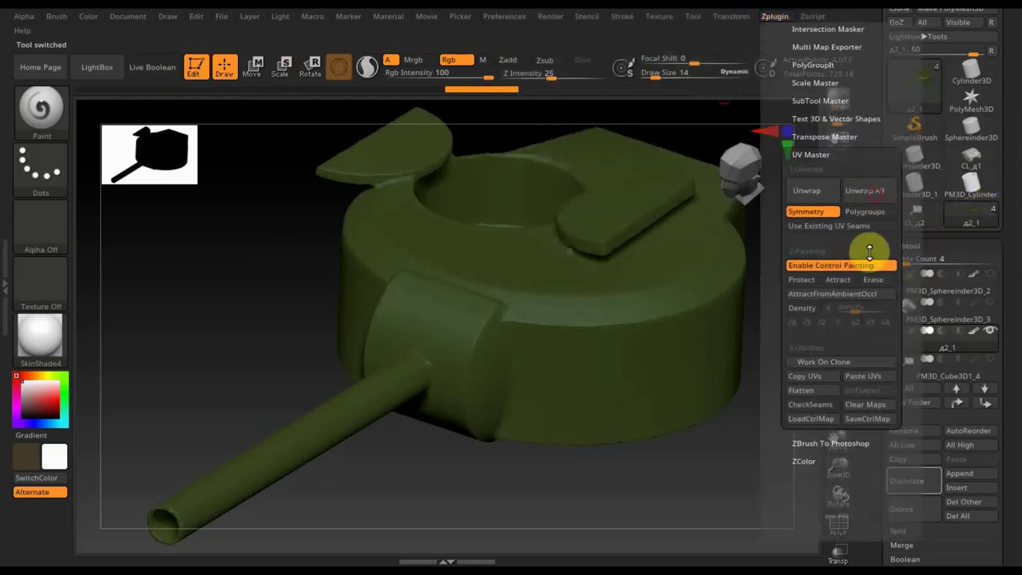
click(866, 379)
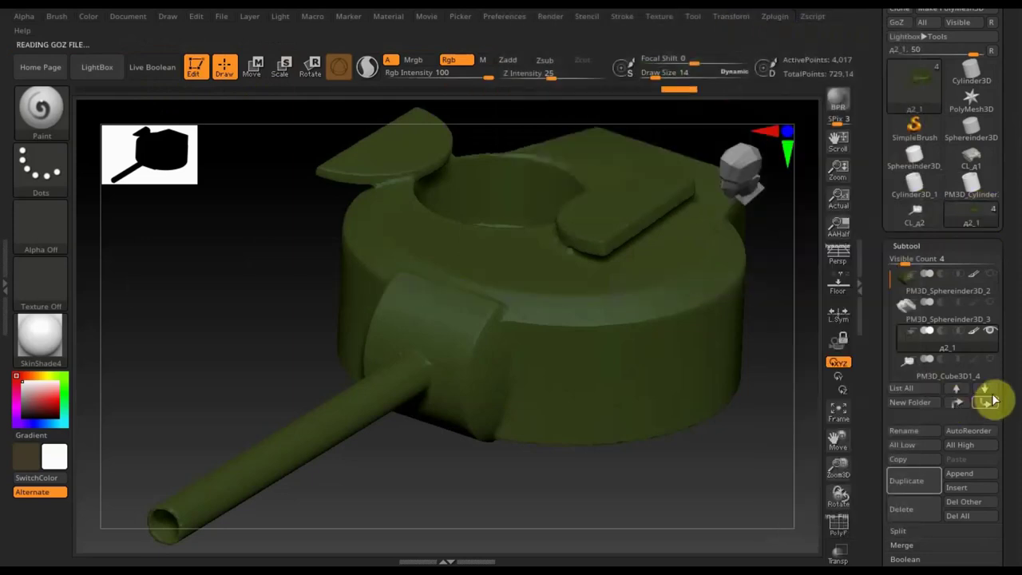
mouse_move(1012, 380)
mouse_down()
mouse_move(1004, 178)
mouse_move(1001, 208)
mouse_move(1000, 198)
mouse_up()
Preview the turret's flattened layout with Morph UV, then restore its 3D shape.
click(918, 303)
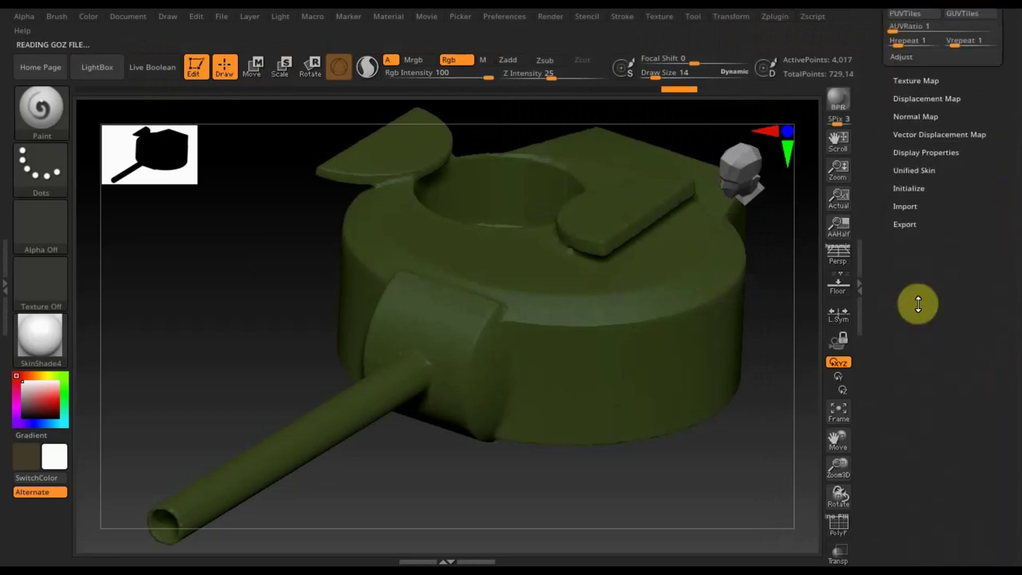
drag(942, 271, 953, 358)
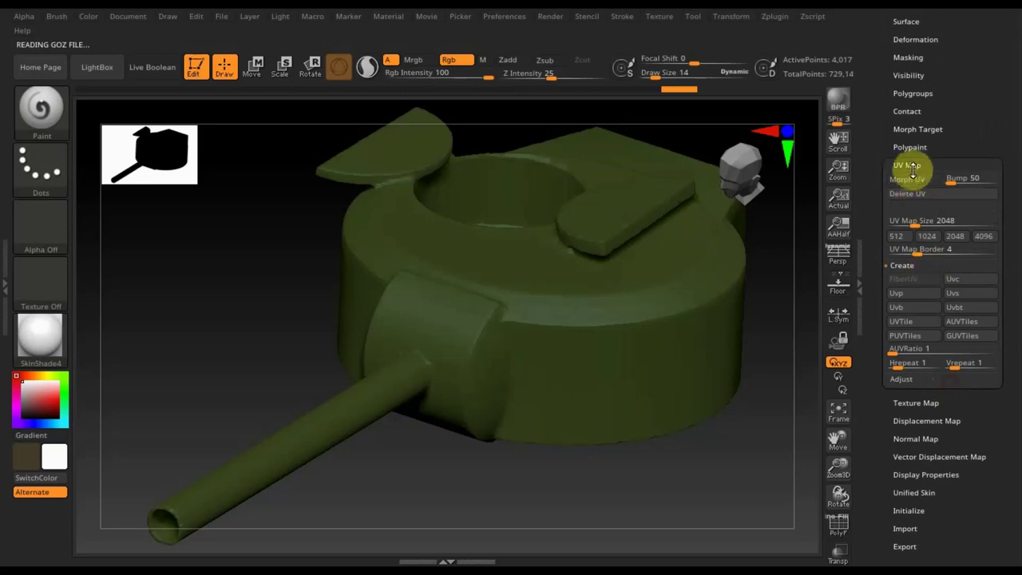
click(910, 164)
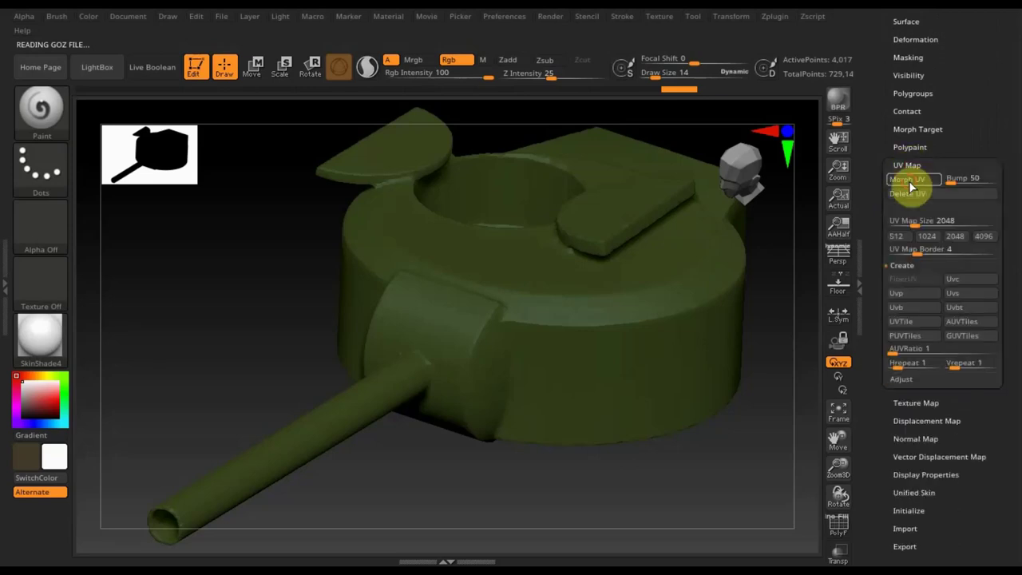
click(909, 180)
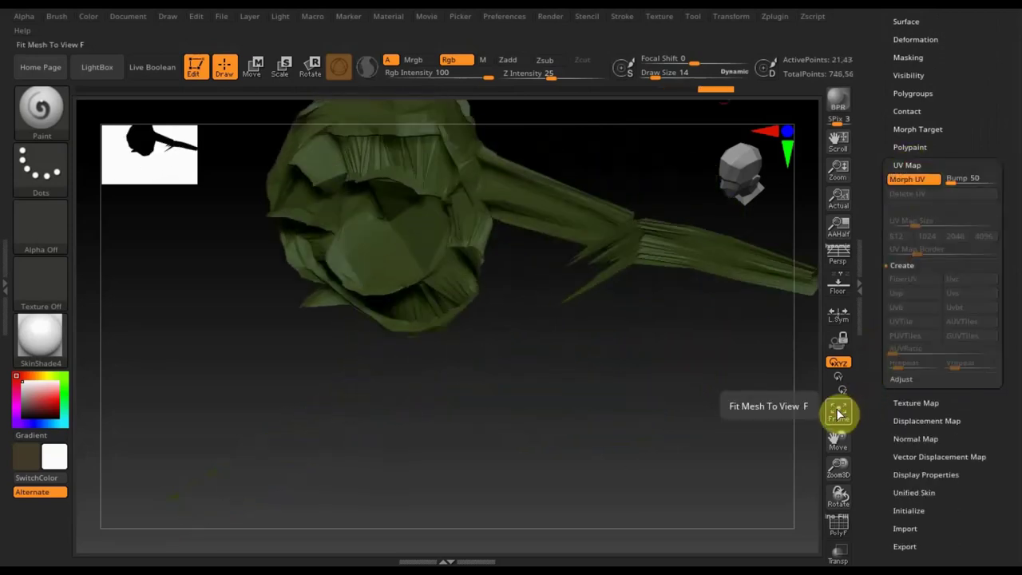
click(838, 413)
mouse_move(691, 370)
mouse_down()
mouse_move(598, 394)
mouse_move(582, 404)
mouse_move(632, 397)
mouse_move(588, 419)
mouse_move(614, 383)
mouse_up()
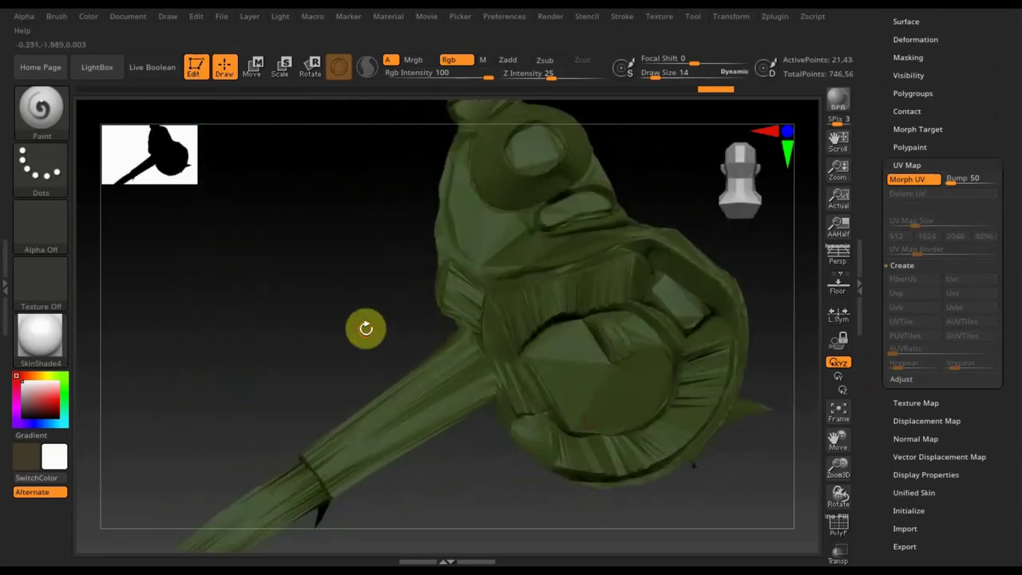
mouse_move(365, 328)
mouse_down()
mouse_move(353, 354)
mouse_move(460, 323)
mouse_move(410, 359)
mouse_move(385, 336)
mouse_move(372, 340)
mouse_up()
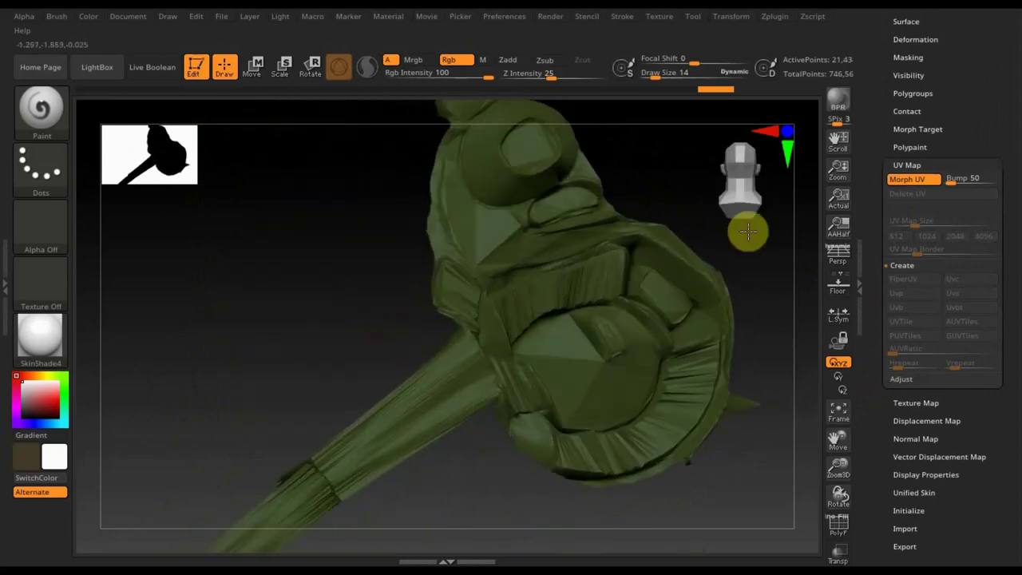
click(906, 179)
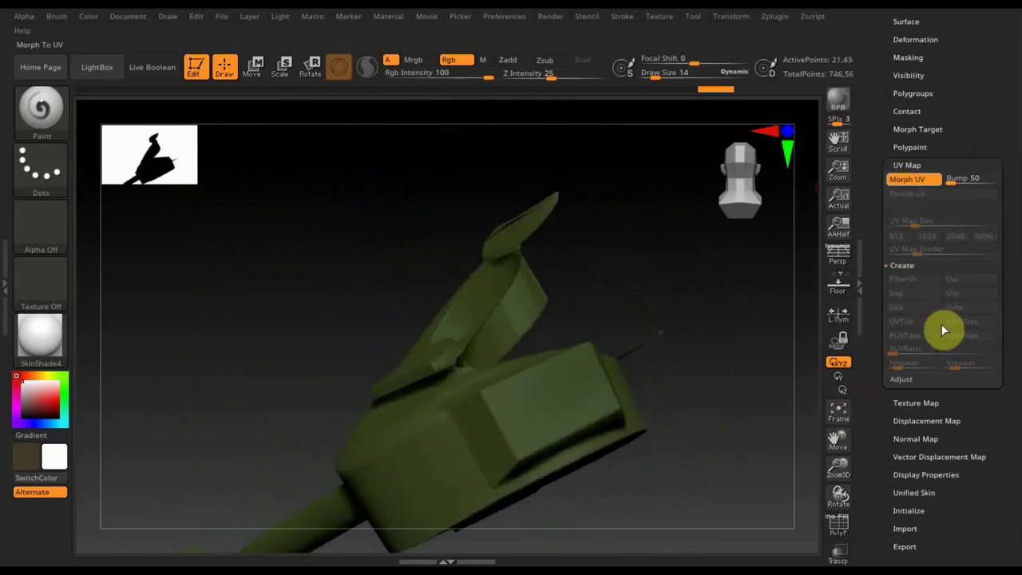
Create a new texture map from the turret's polypaint colours.
click(915, 166)
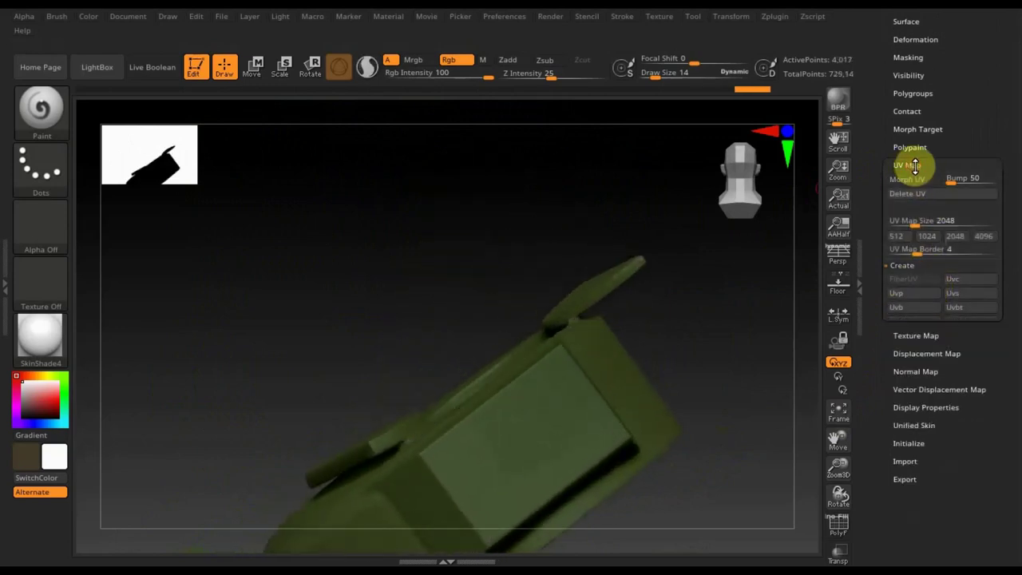
click(916, 182)
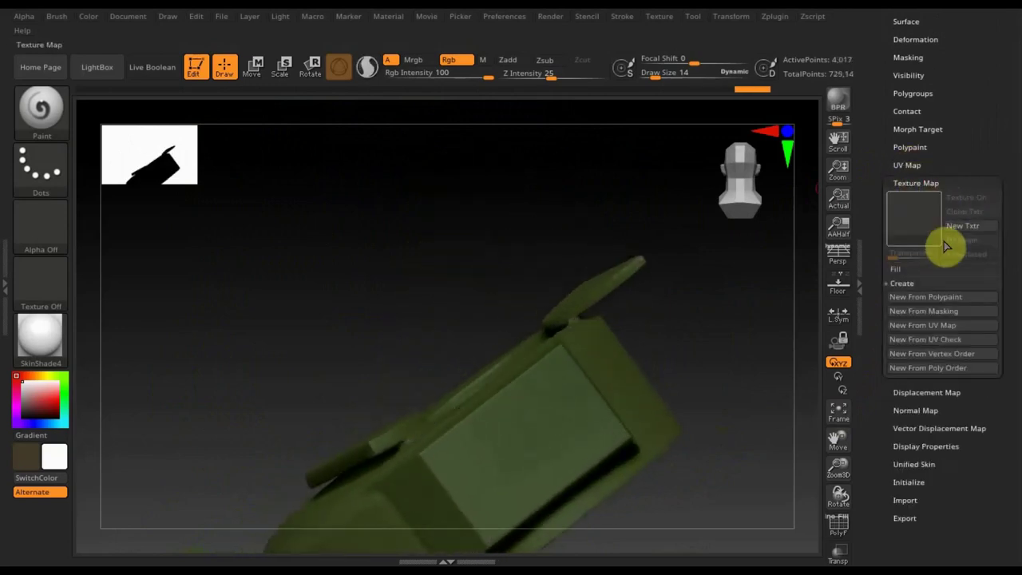
click(907, 301)
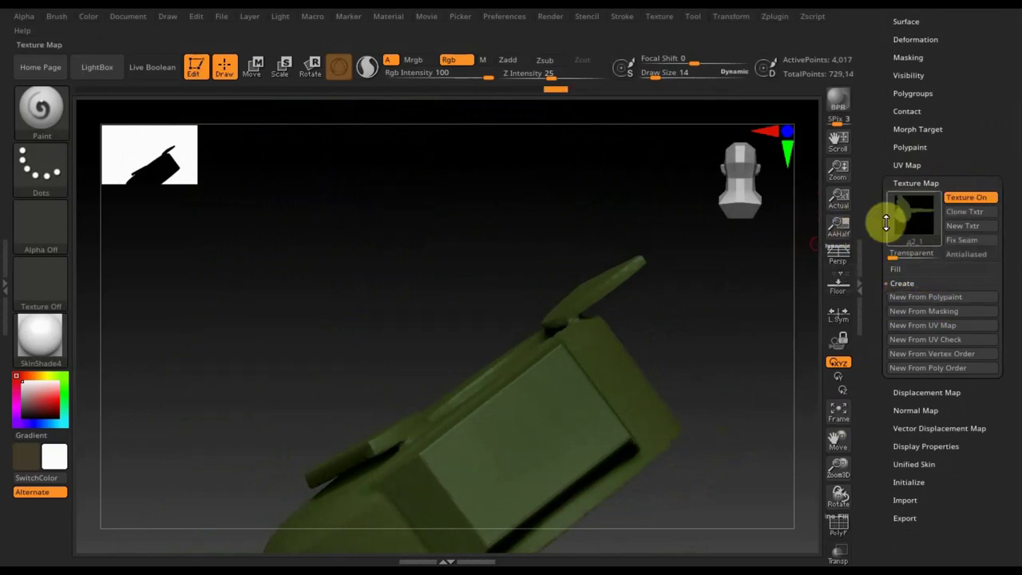
drag(691, 292, 725, 340)
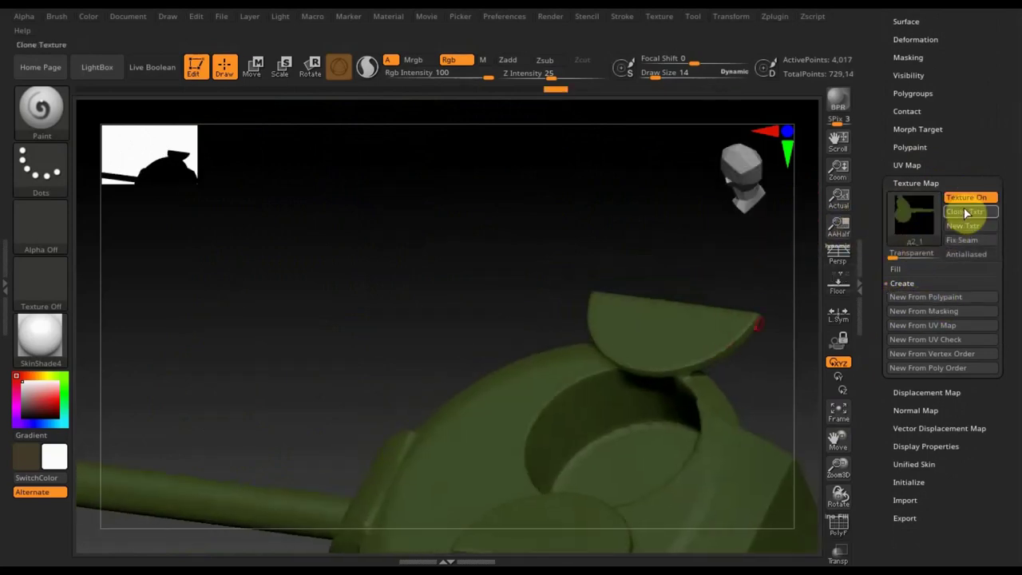
Turn off the texture display and view the turret from the side.
click(970, 196)
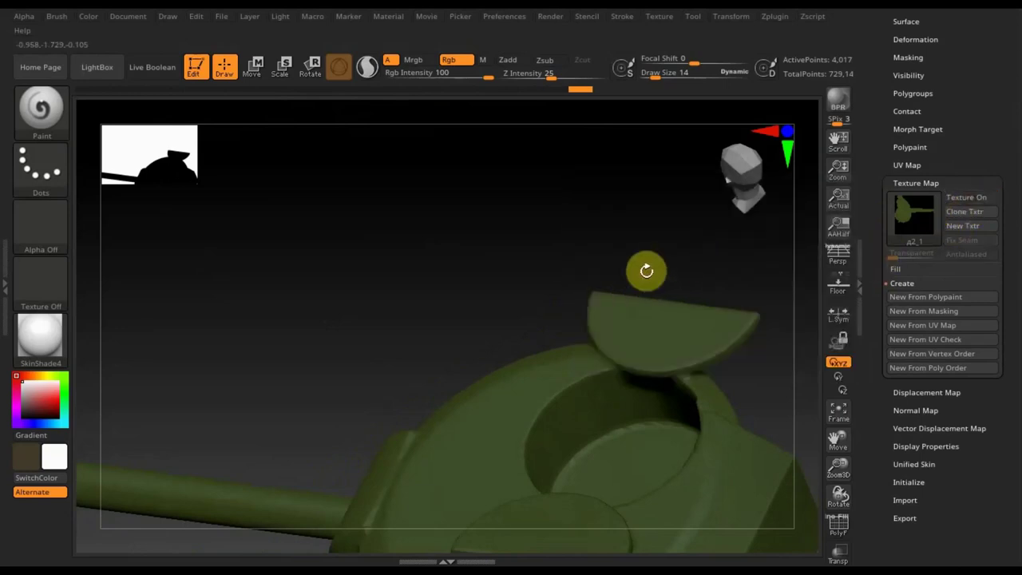
mouse_move(640, 265)
mouse_down()
mouse_move(613, 141)
mouse_move(730, 285)
mouse_move(701, 210)
mouse_move(690, 375)
mouse_move(593, 180)
mouse_move(677, 287)
mouse_move(695, 267)
mouse_move(652, 367)
mouse_move(516, 445)
mouse_move(548, 436)
mouse_move(593, 456)
mouse_move(583, 445)
mouse_up()
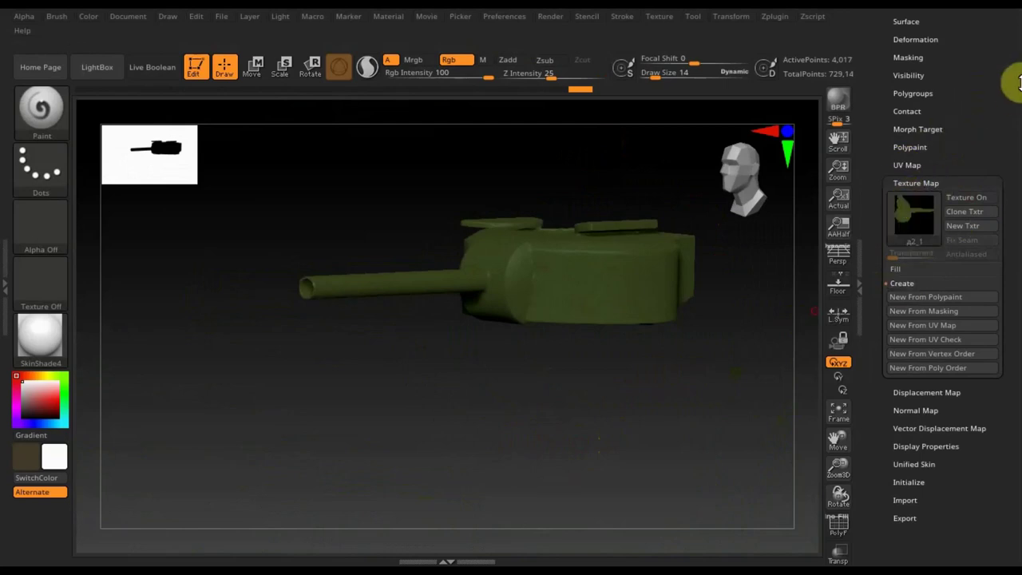
scroll(1004, 178, up, 1)
scroll(1004, 218, up, 5)
Bring up the full textured tank hull model.
click(997, 207)
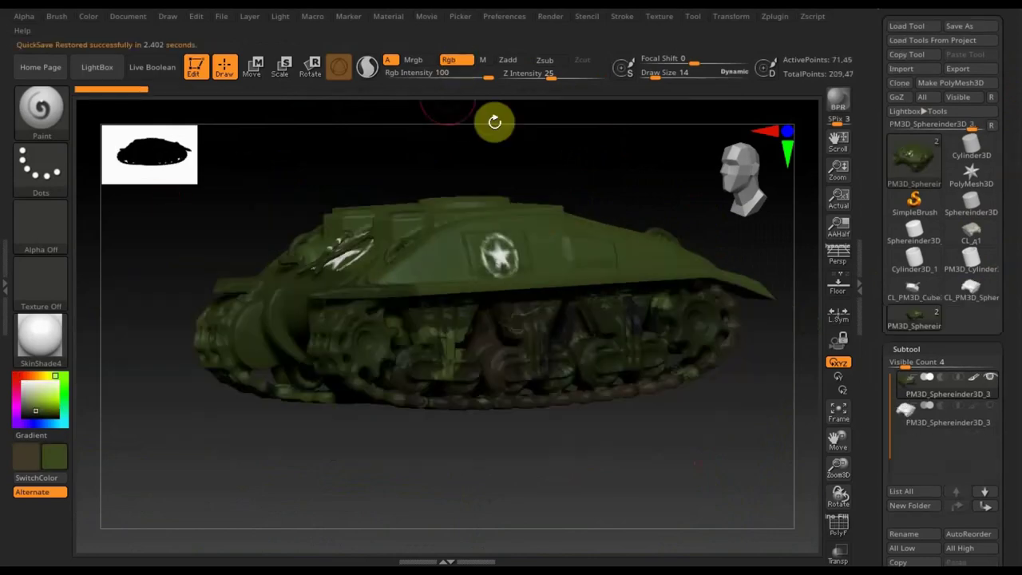
mouse_move(578, 177)
mouse_down()
mouse_move(577, 192)
mouse_move(621, 183)
mouse_move(568, 178)
mouse_up()
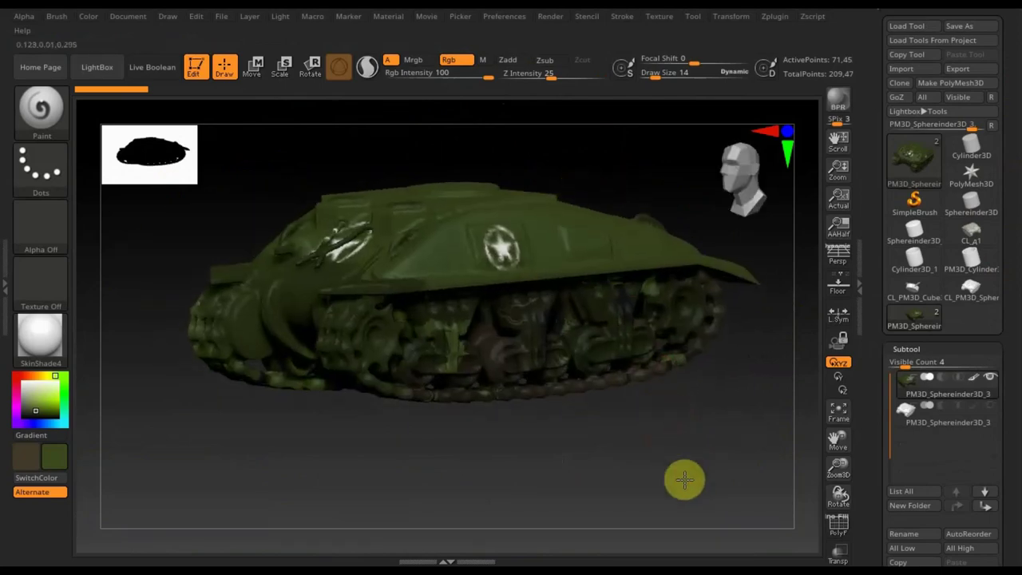
scroll(679, 479, up, 2)
scroll(607, 461, up, 2)
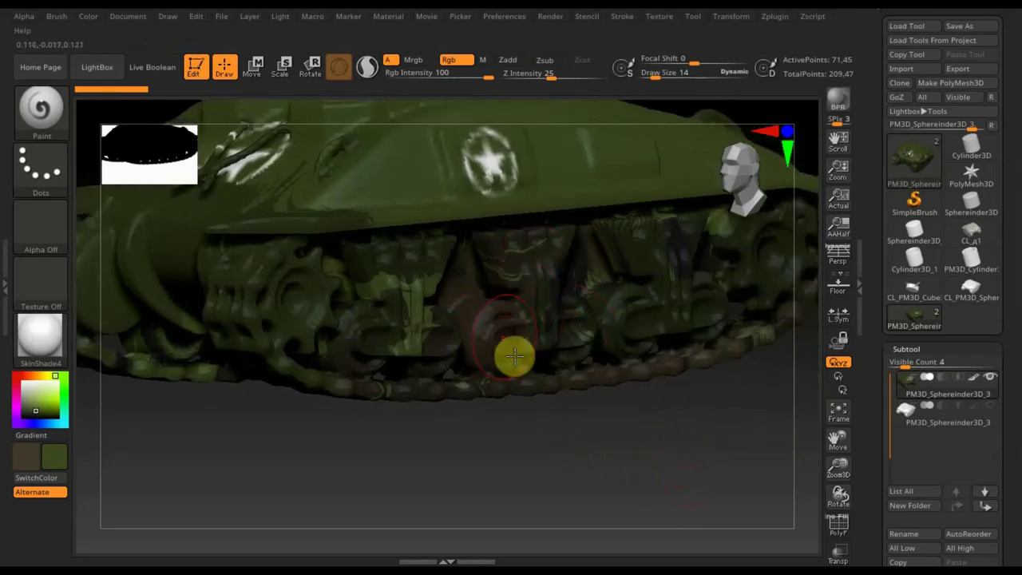
Inspect the hull from front, three-quarter and side views, then display its polygon wireframe.
drag(575, 455, 531, 427)
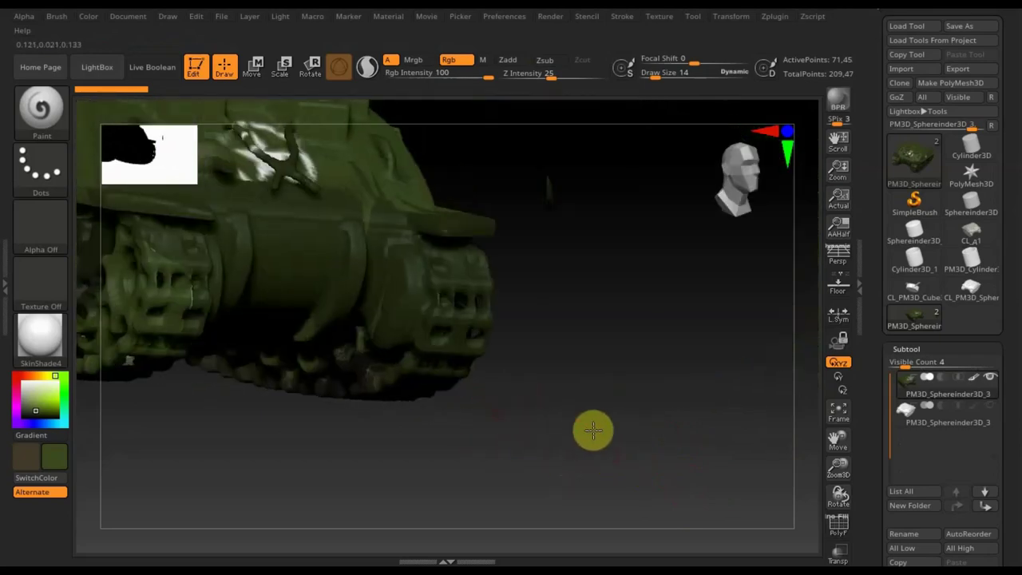
mouse_move(593, 431)
mouse_down()
mouse_move(651, 434)
mouse_move(602, 432)
mouse_move(599, 444)
mouse_move(657, 445)
mouse_up()
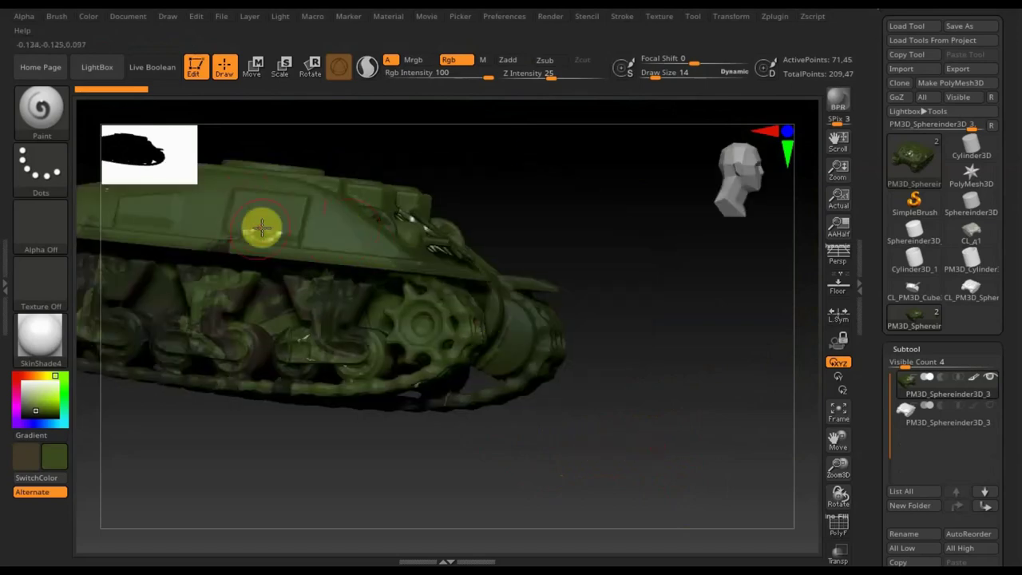
drag(623, 438, 529, 424)
mouse_move(559, 460)
shift+mouse_down()
mouse_move(559, 479)
mouse_move(551, 463)
mouse_move(593, 463)
mouse_move(602, 483)
shift+mouse_up()
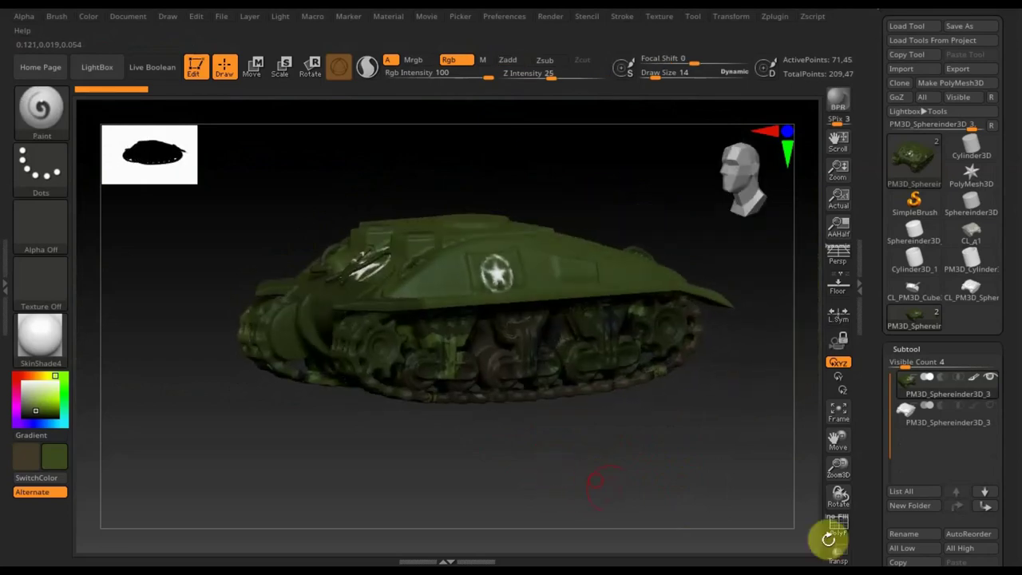
click(838, 529)
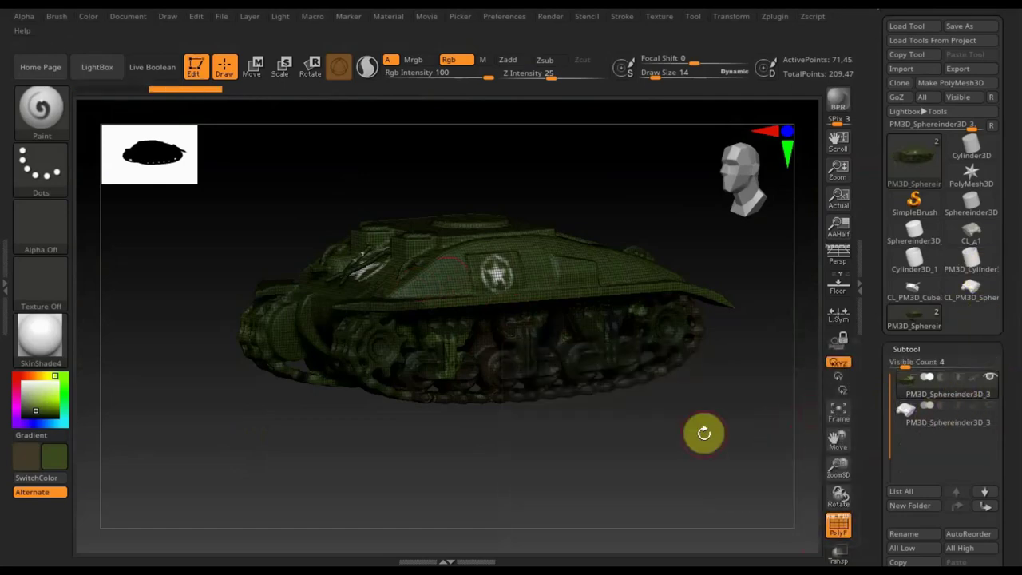
Turn off the hull's texture and hide the PolyF wireframe.
mouse_move(703, 433)
mouse_down()
mouse_move(683, 493)
mouse_move(381, 415)
mouse_up()
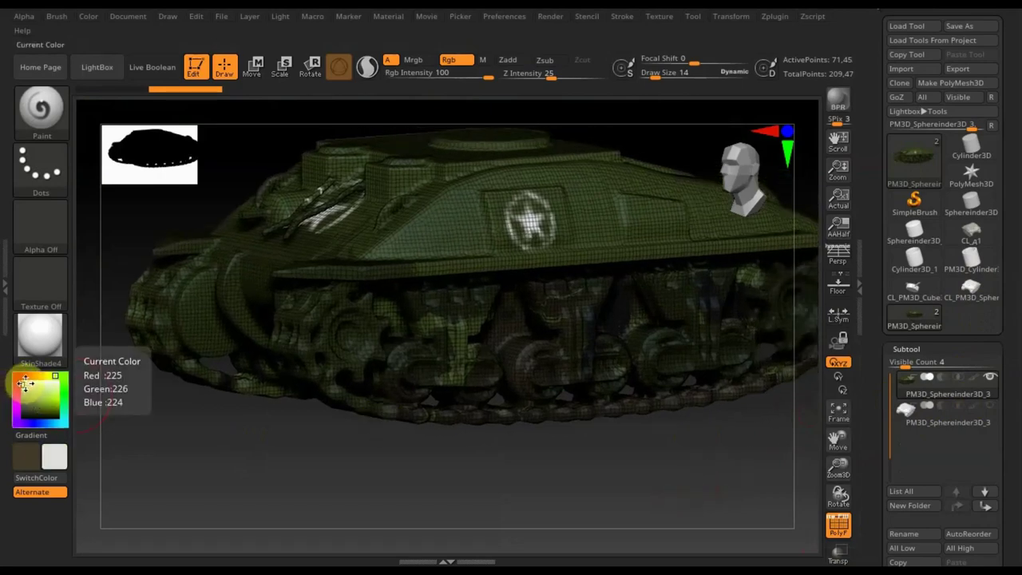
mouse_move(677, 496)
mouse_down()
mouse_move(675, 511)
mouse_move(418, 273)
mouse_up()
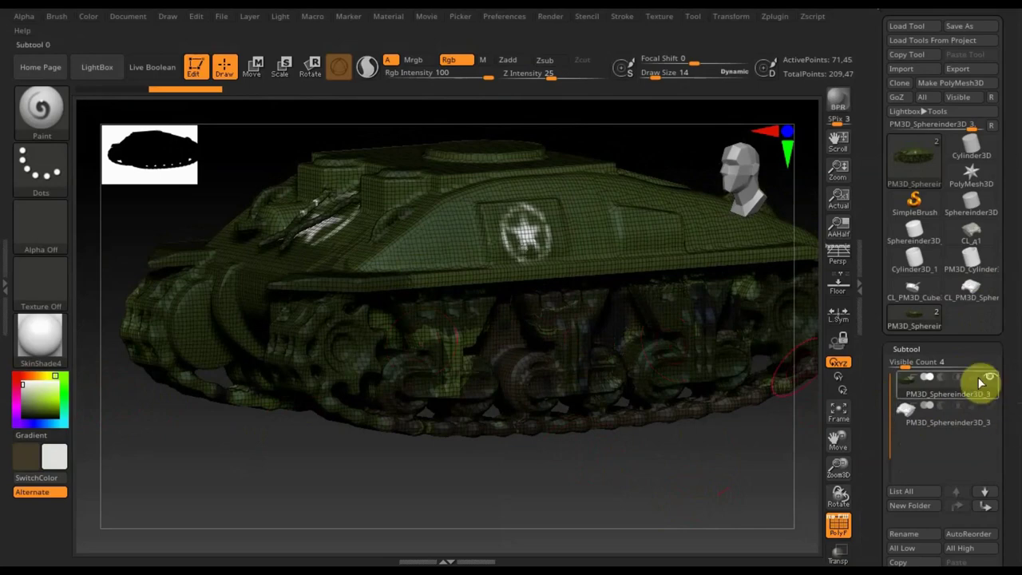
drag(1020, 429, 1010, 251)
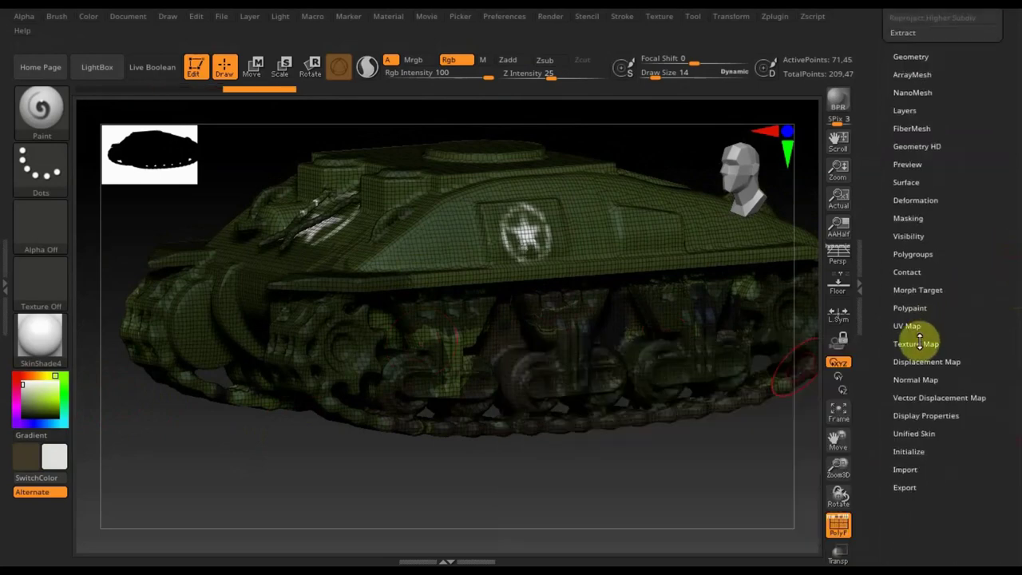
click(920, 343)
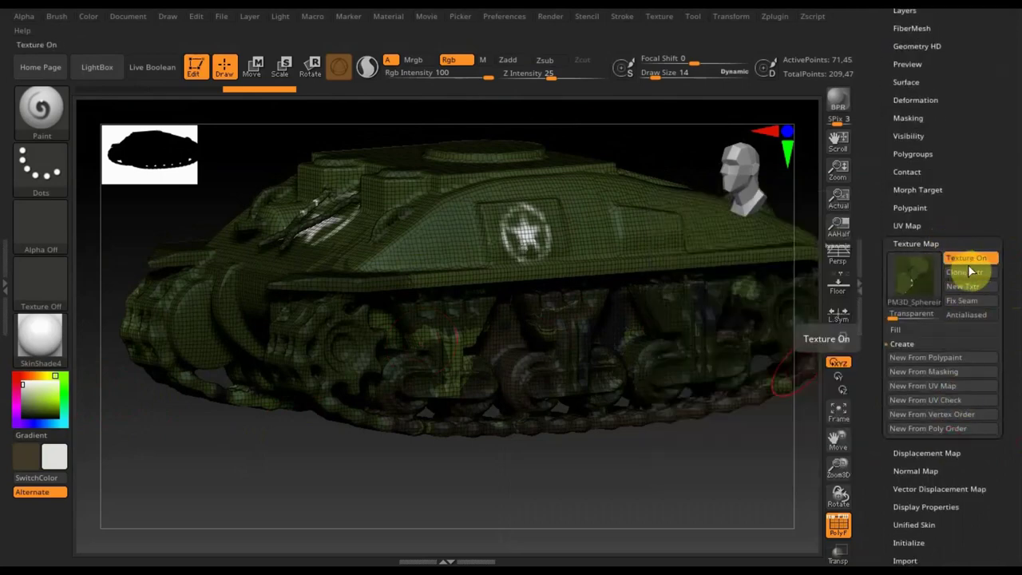
click(966, 259)
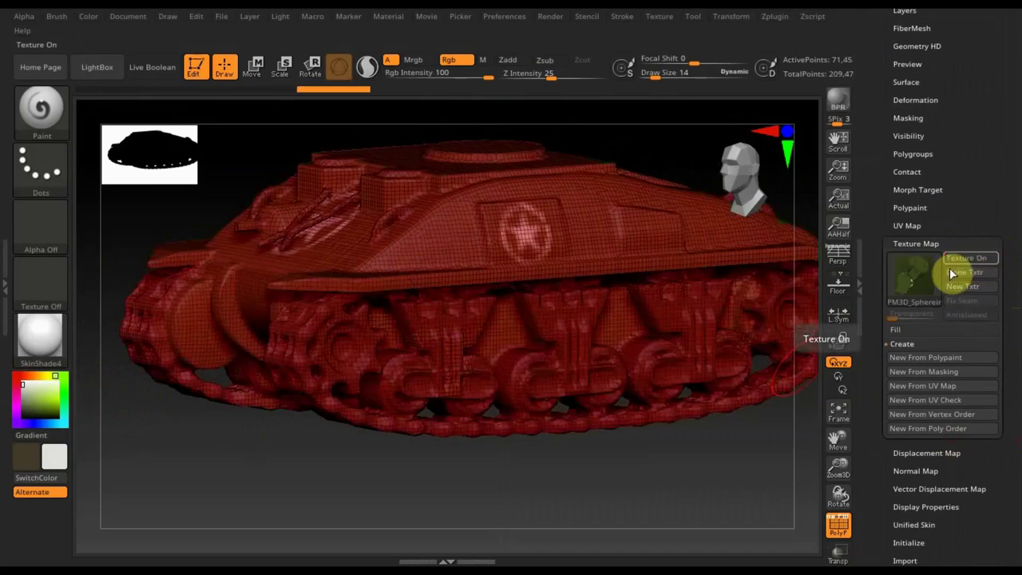
click(839, 527)
Inspect the plain green tank from side and front views.
mouse_move(644, 490)
mouse_down()
mouse_move(752, 520)
mouse_move(729, 504)
mouse_up()
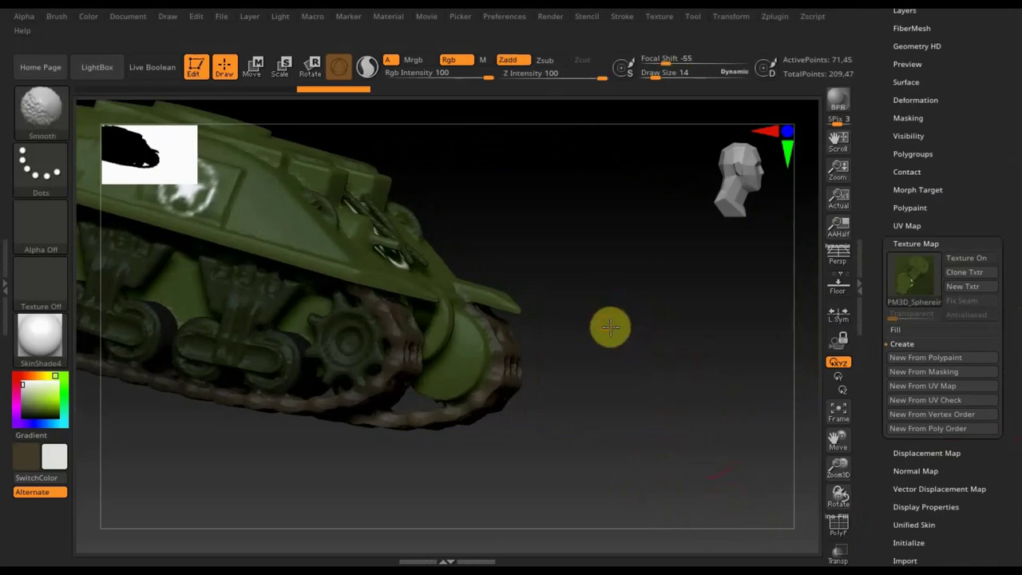
shift+drag(609, 325, 667, 375)
mouse_move(575, 344)
alt+mouse_down()
mouse_move(788, 379)
mouse_move(743, 406)
mouse_move(620, 422)
mouse_move(664, 489)
alt+mouse_up()
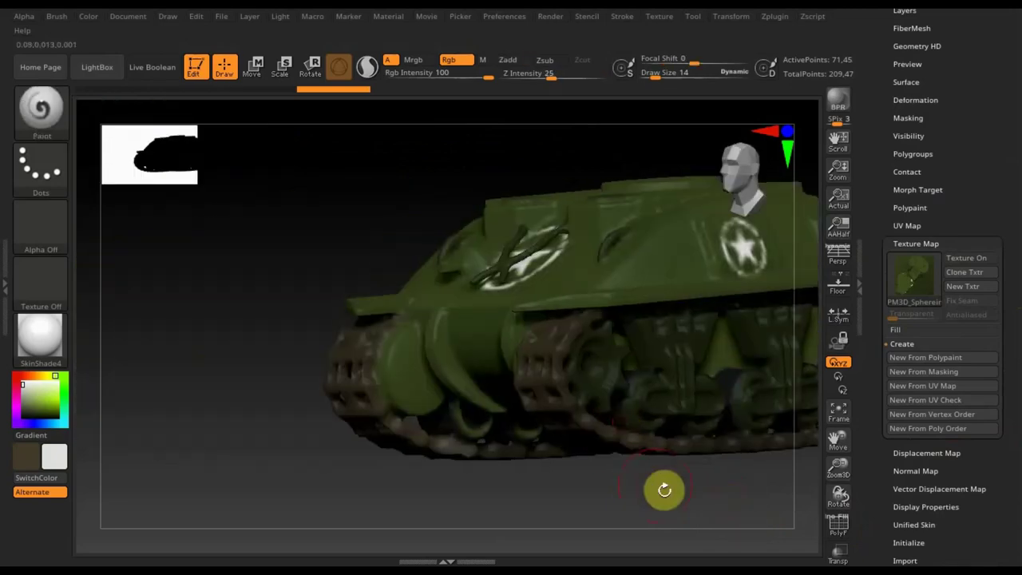
mouse_move(555, 495)
mouse_down()
mouse_move(532, 475)
mouse_move(645, 474)
mouse_move(682, 463)
mouse_move(682, 472)
mouse_move(636, 451)
mouse_up()
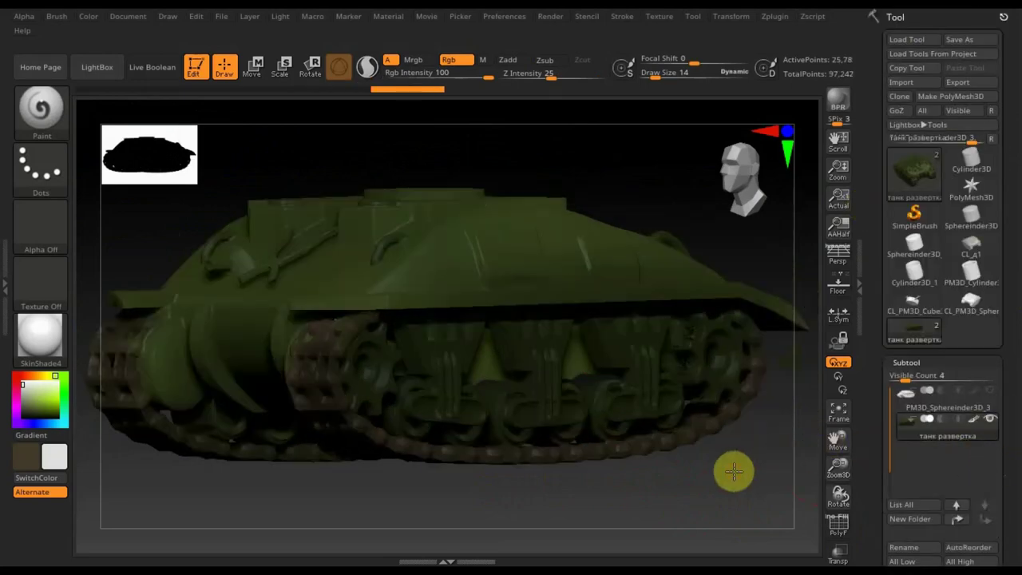
Show the low-poly tank's wireframe and inspect it from rear three-quarter views.
drag(734, 472, 791, 493)
click(839, 525)
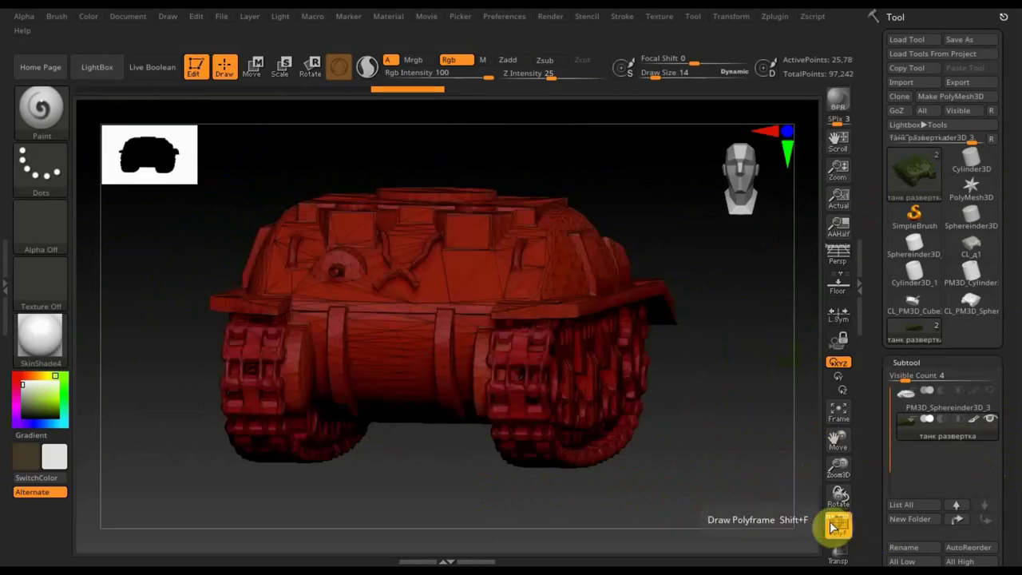
mouse_move(735, 512)
mouse_down()
mouse_move(694, 506)
mouse_move(780, 511)
mouse_move(750, 461)
mouse_move(701, 502)
mouse_move(656, 443)
mouse_up()
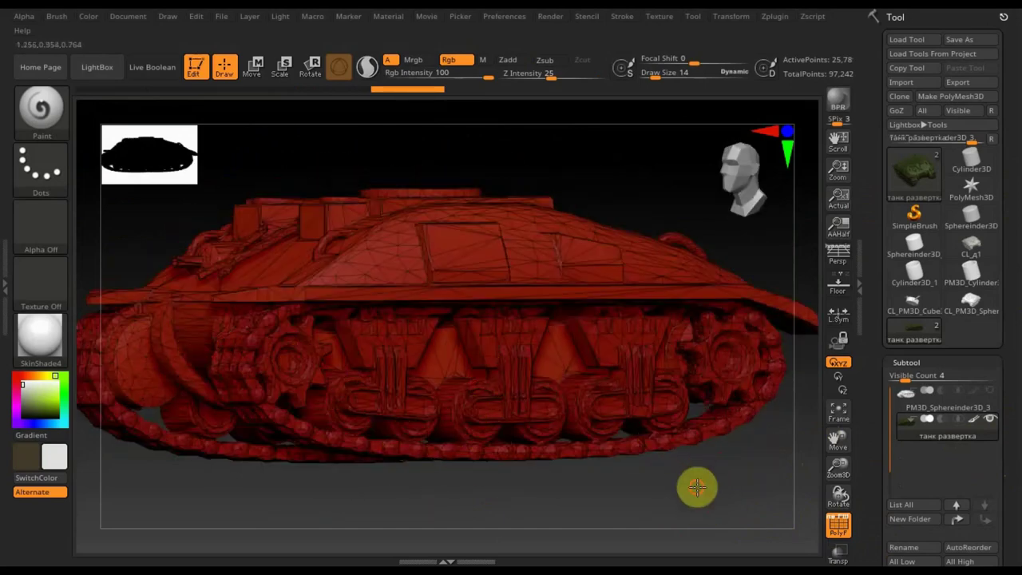
mouse_move(695, 487)
mouse_down()
mouse_move(723, 500)
mouse_move(502, 257)
mouse_up()
click(837, 525)
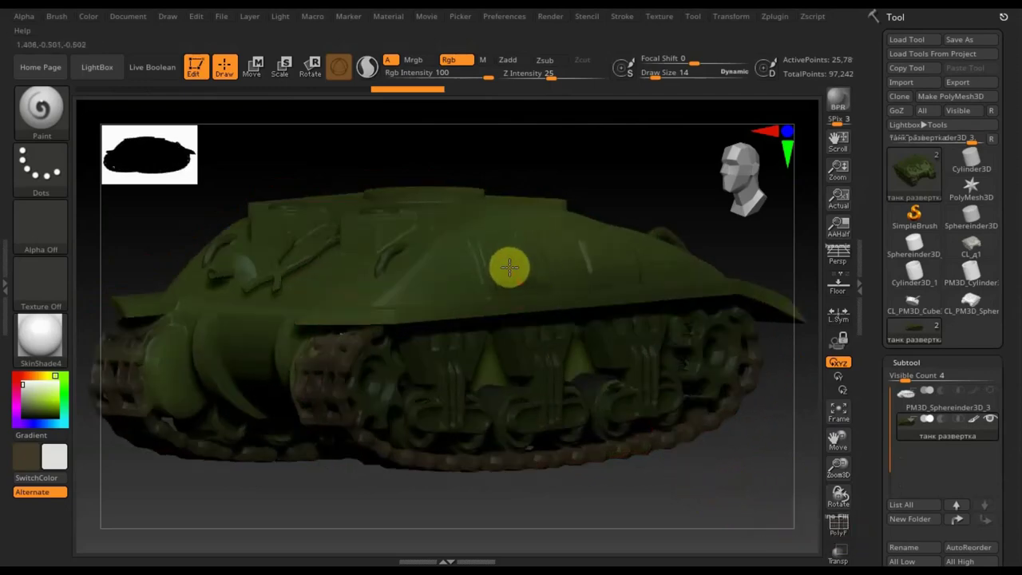
Recheck the wireframe from side and front angles, then hide it.
click(838, 525)
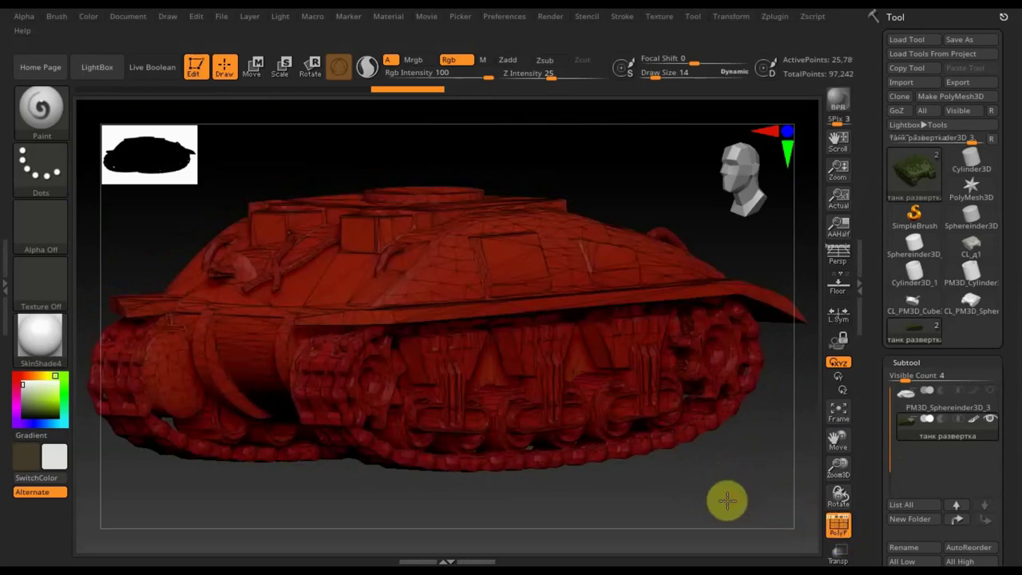
drag(727, 500, 691, 472)
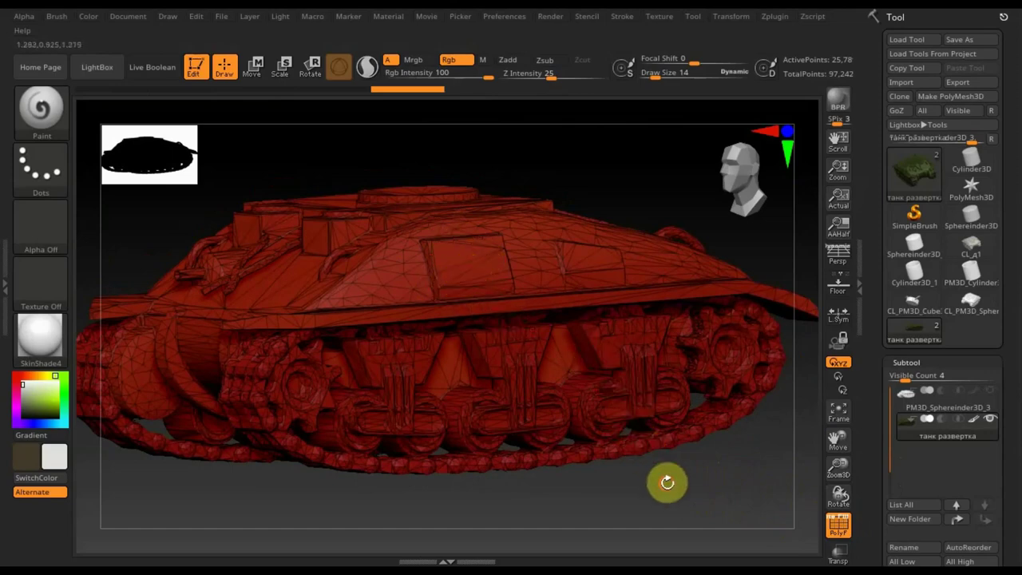
mouse_move(667, 482)
mouse_down()
mouse_move(693, 479)
mouse_move(746, 500)
mouse_move(767, 500)
mouse_move(745, 497)
mouse_move(783, 483)
mouse_up()
click(838, 529)
Show the second tank beside the first with PolyF on.
click(988, 407)
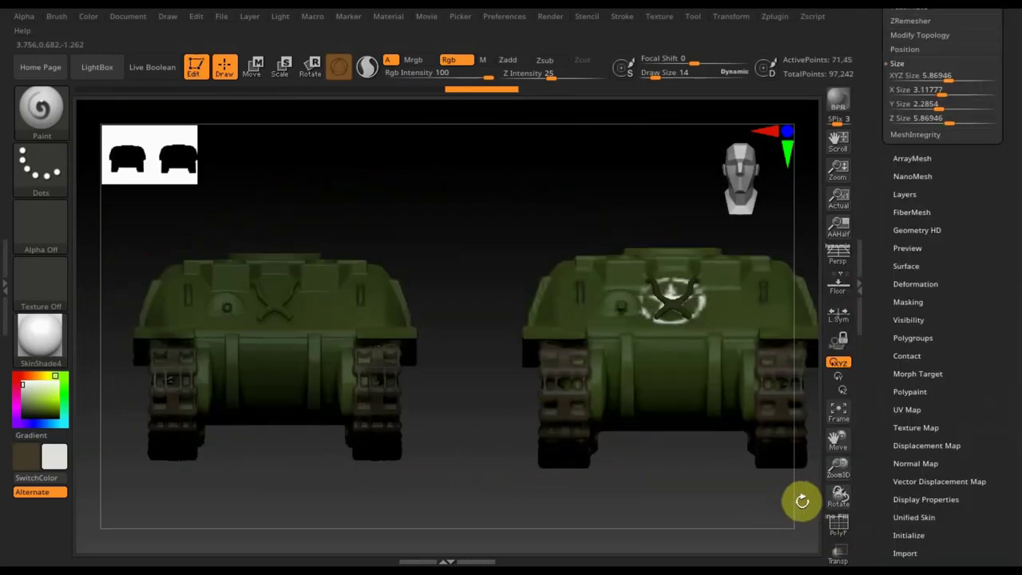
click(838, 525)
drag(652, 520, 669, 357)
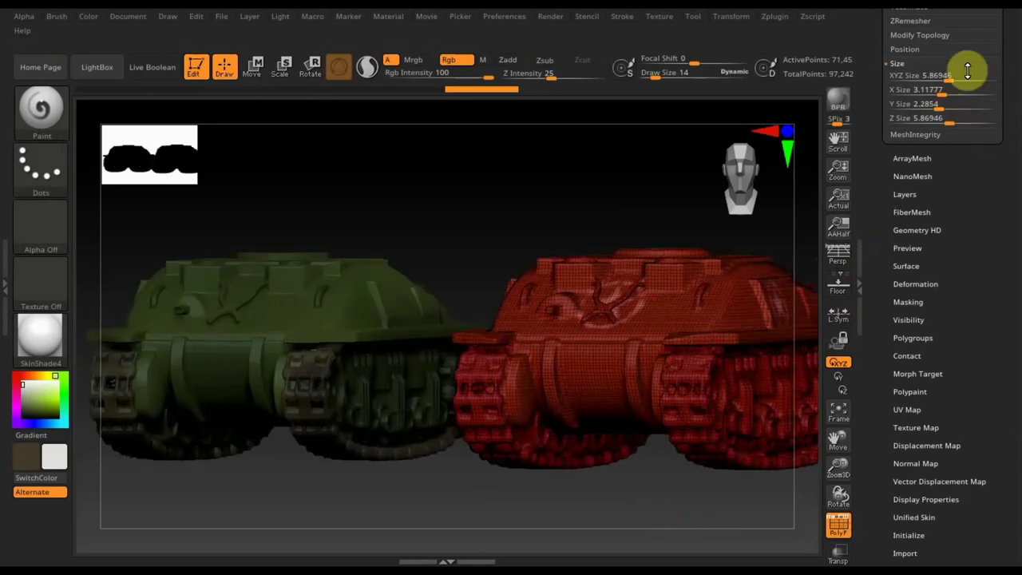
Select the танк развертка subtool, hide the wireframe, and zoom in on both tanks' fronts.
drag(1019, 75, 1019, 182)
click(908, 35)
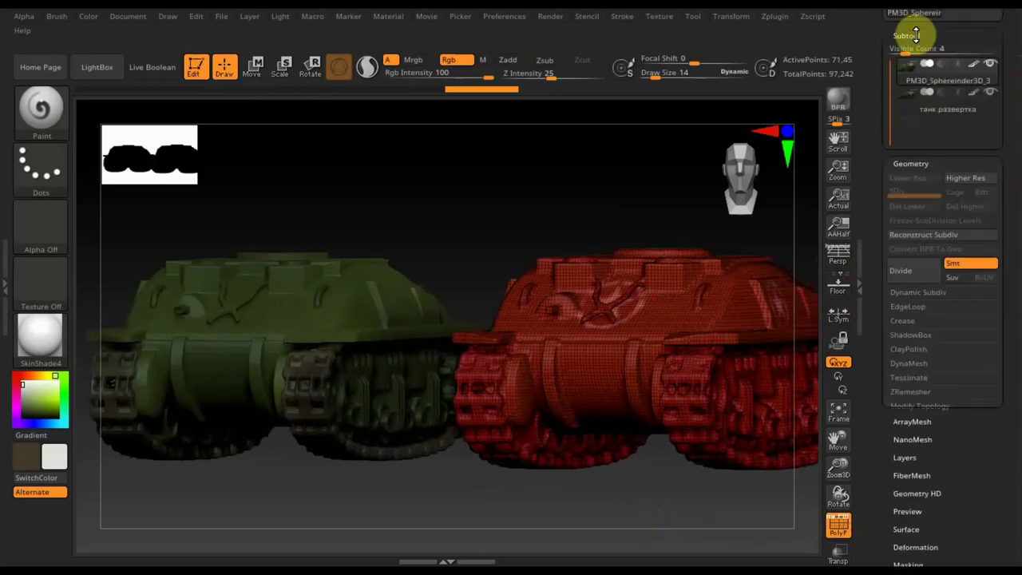
click(918, 116)
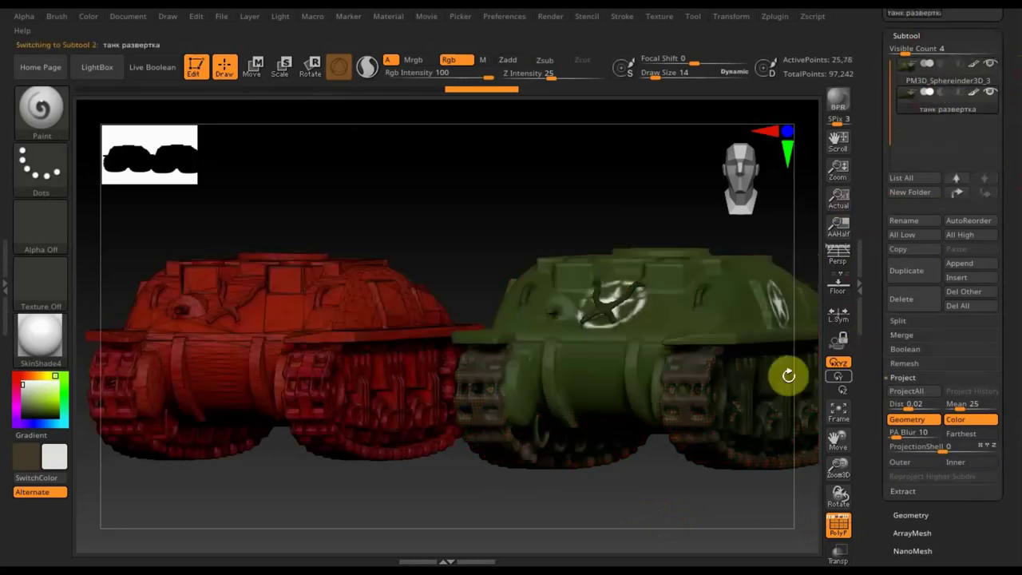
click(839, 529)
drag(669, 509, 692, 376)
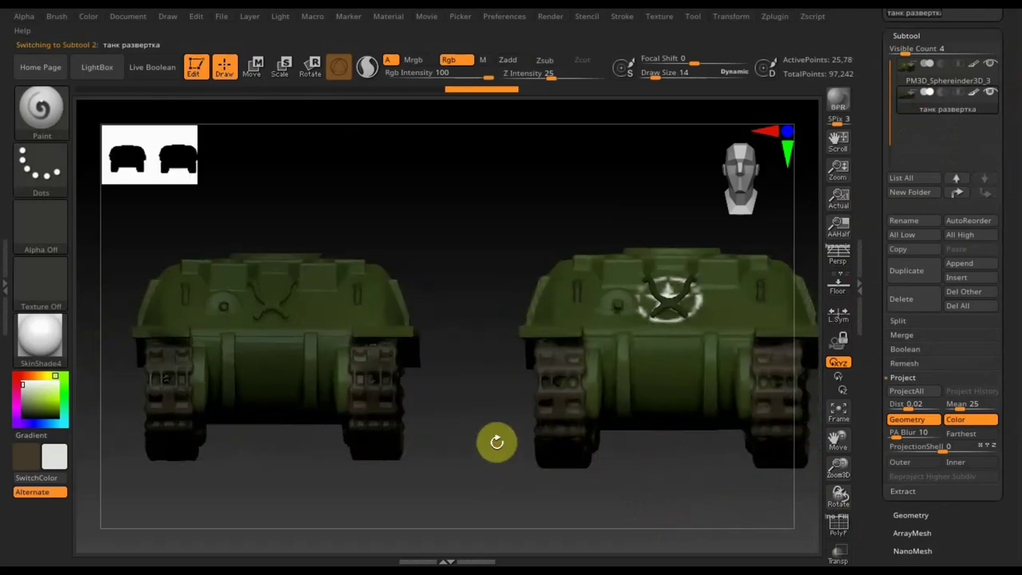
mouse_move(485, 391)
alt+mouse_down()
mouse_move(325, 375)
mouse_move(290, 341)
mouse_move(228, 358)
alt+mouse_up()
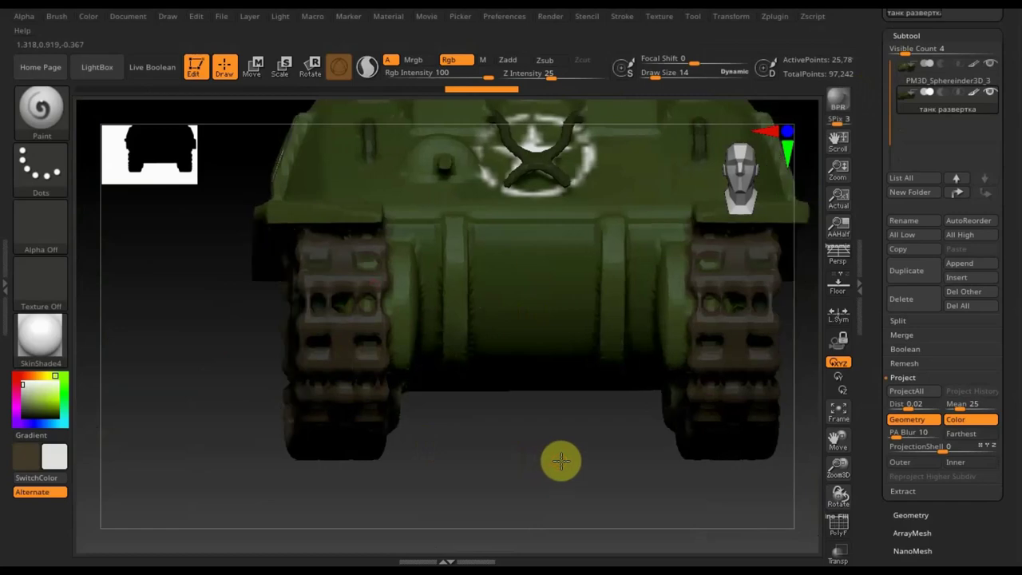
mouse_move(559, 458)
mouse_down()
mouse_move(557, 467)
mouse_move(759, 479)
mouse_move(502, 489)
mouse_move(474, 479)
mouse_move(689, 481)
mouse_up()
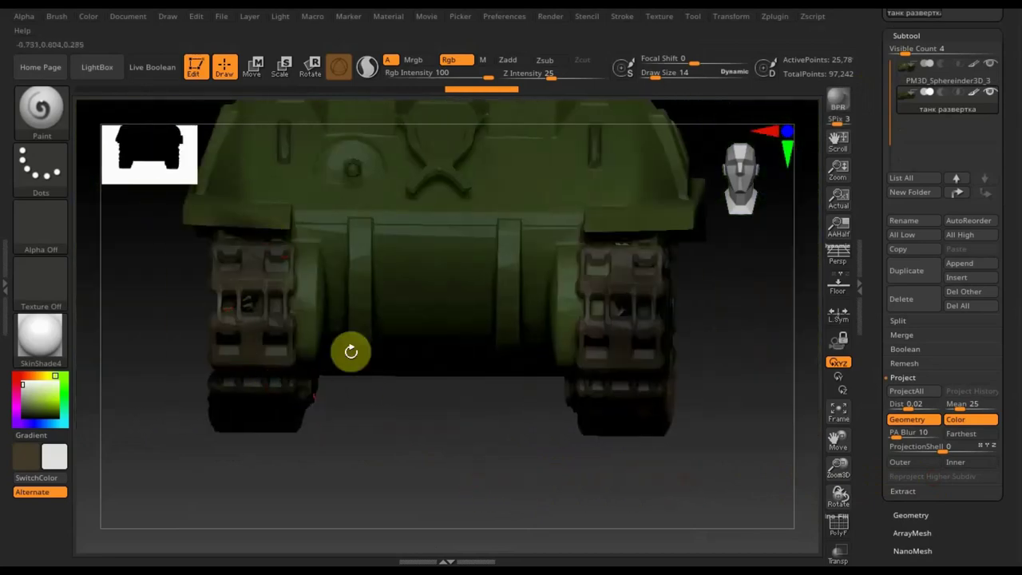
mouse_move(742, 421)
mouse_down()
mouse_move(725, 420)
mouse_move(771, 422)
mouse_up()
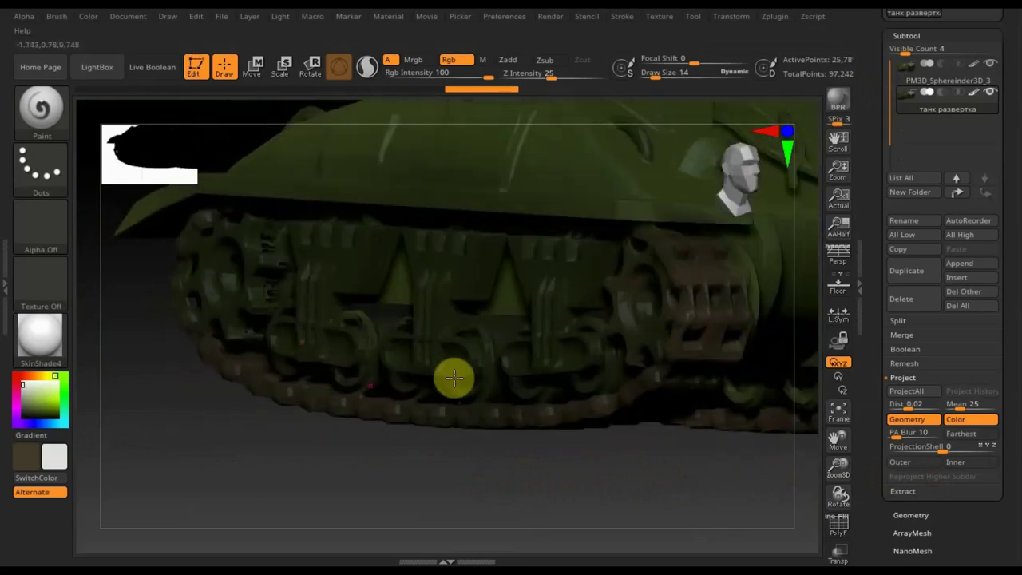
drag(632, 522, 632, 507)
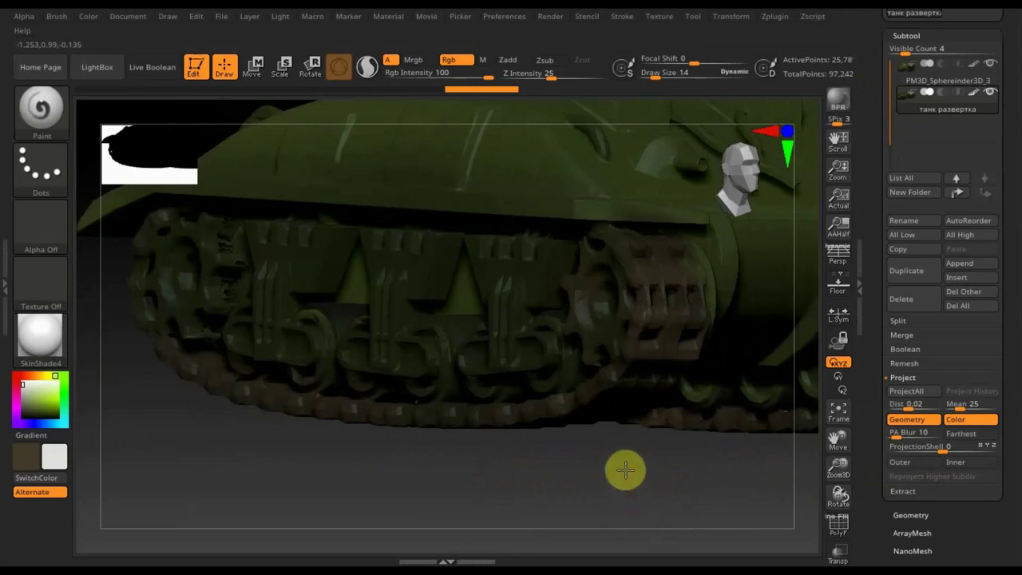
mouse_move(622, 470)
mouse_down()
mouse_move(655, 486)
mouse_move(637, 493)
mouse_move(639, 504)
mouse_move(609, 433)
mouse_move(347, 484)
mouse_move(657, 483)
mouse_move(547, 483)
mouse_move(566, 467)
mouse_move(603, 477)
mouse_move(591, 442)
mouse_move(631, 460)
mouse_move(588, 466)
mouse_move(606, 456)
mouse_move(563, 474)
mouse_move(604, 475)
mouse_up()
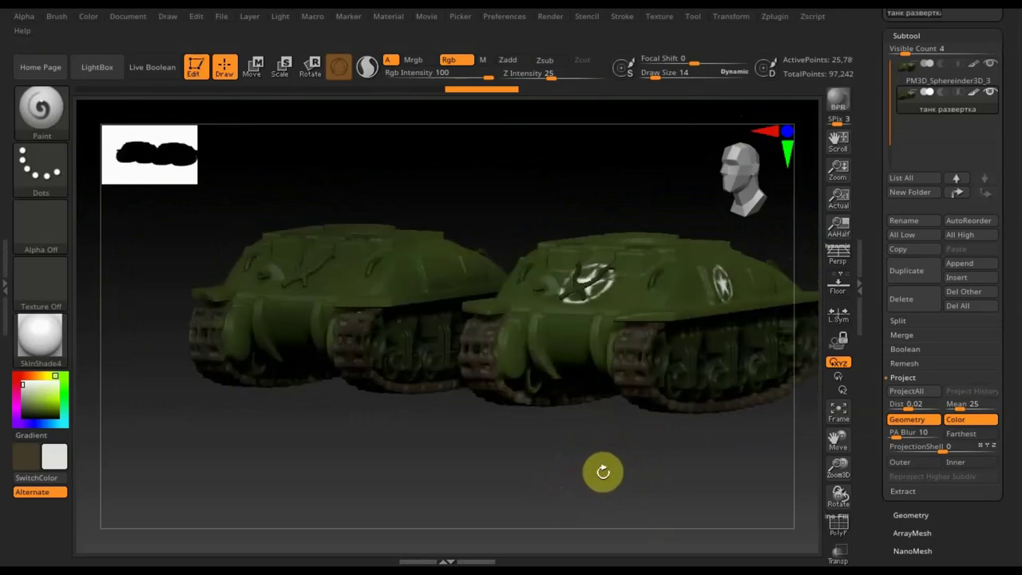